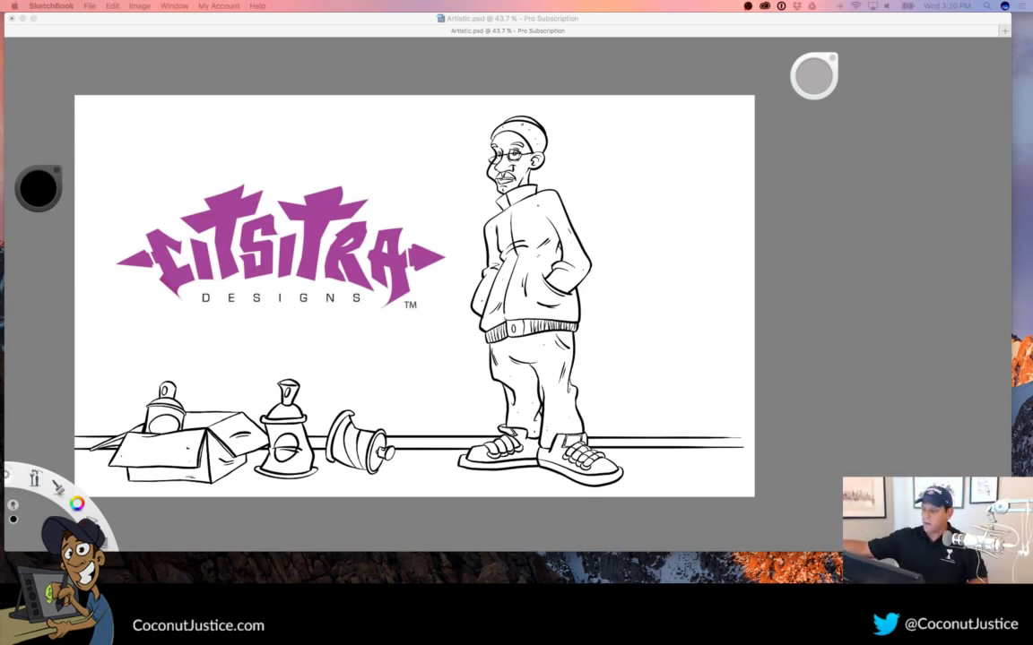
Delete the layer directly below Layer6 in Artistic.psd and select Layer6
{"action": "left_click", "coordinate": [822, 181]}
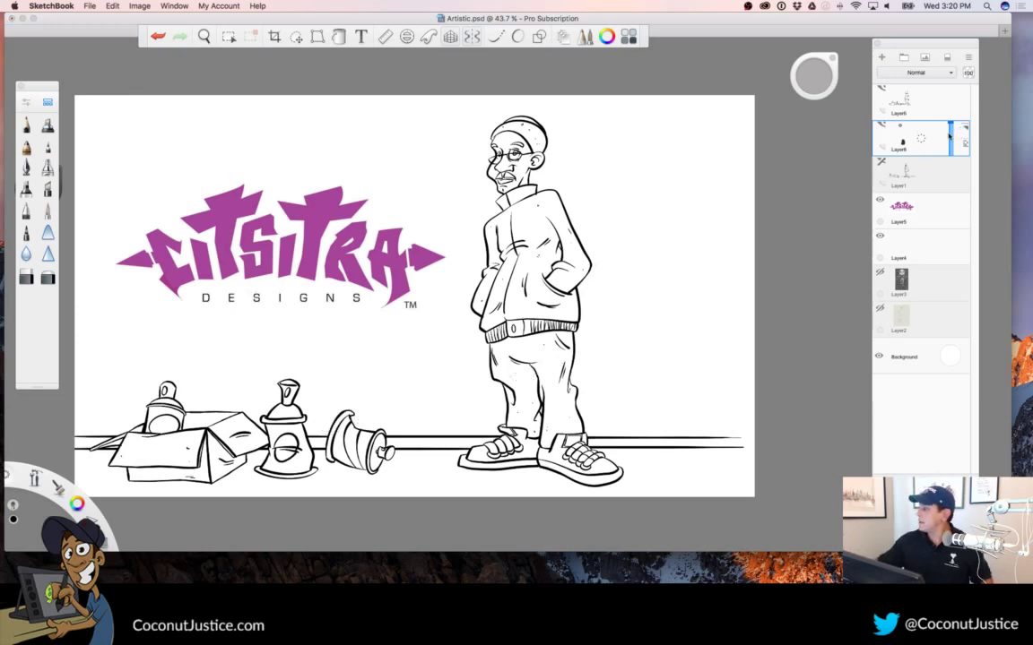
{"action": "left_click", "coordinate": [925, 136]}
{"action": "left_click", "coordinate": [944, 112]}
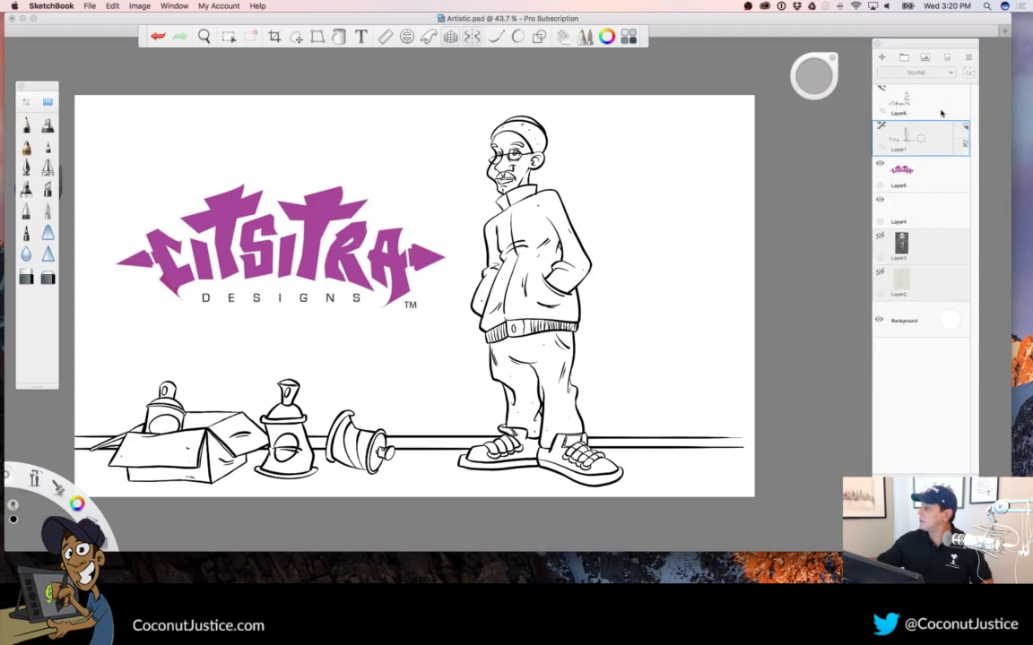
{"action": "left_click", "coordinate": [890, 94]}
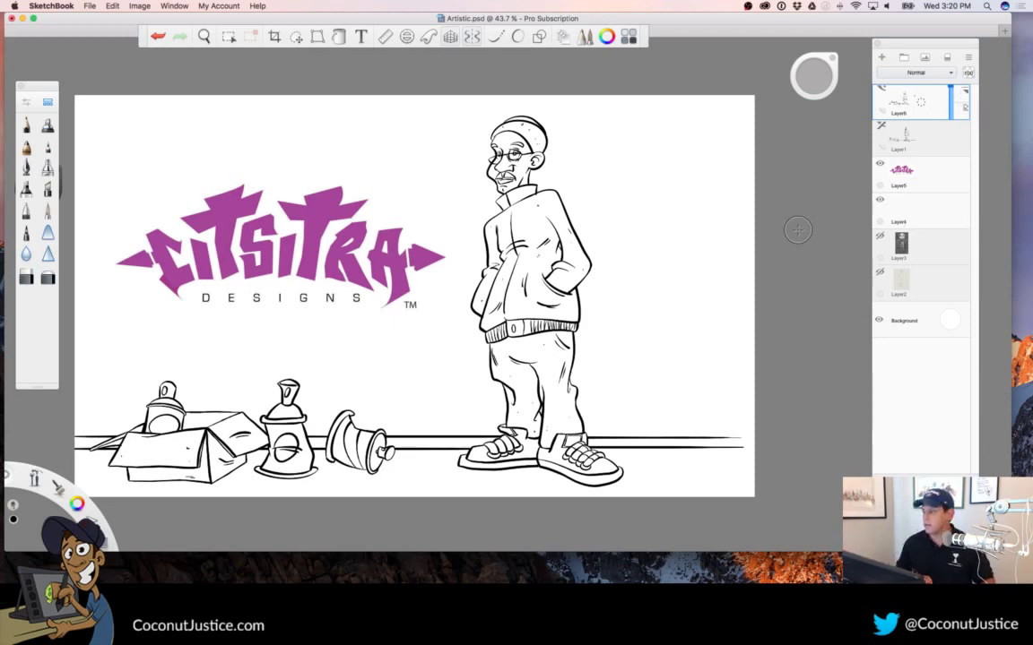
Close the Artistic.psd document and switch back to SketchBook
{"action": "key", "text": "super+w"}
{"action": "left_click", "coordinate": [608, 201]}
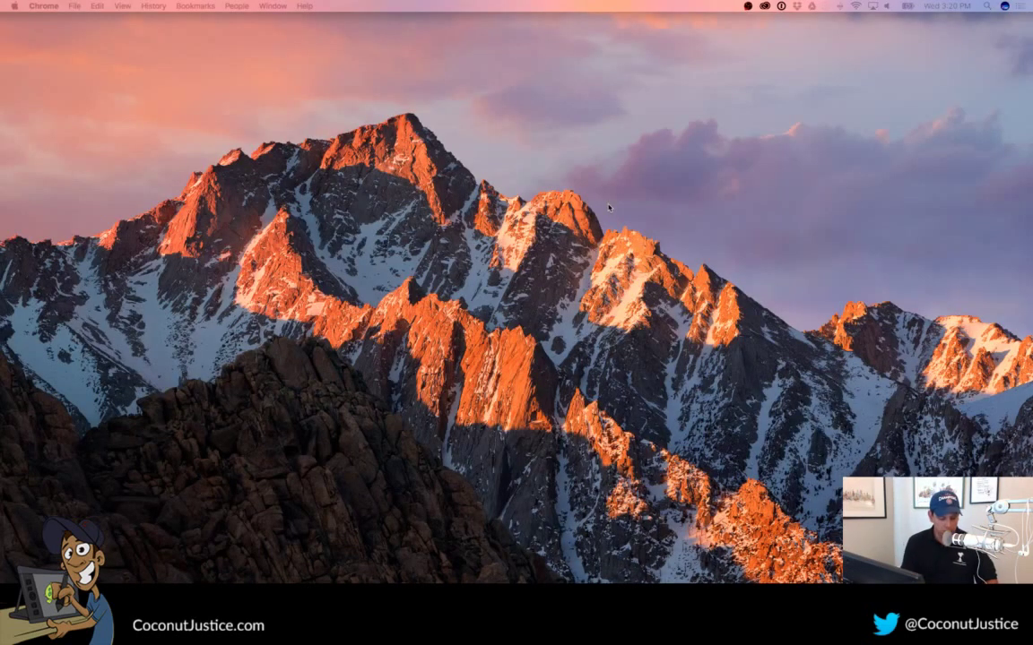
{"action": "key", "text": "super+space"}
{"action": "type", "text": "sketchbook"}
{"action": "key", "text": "Return"}
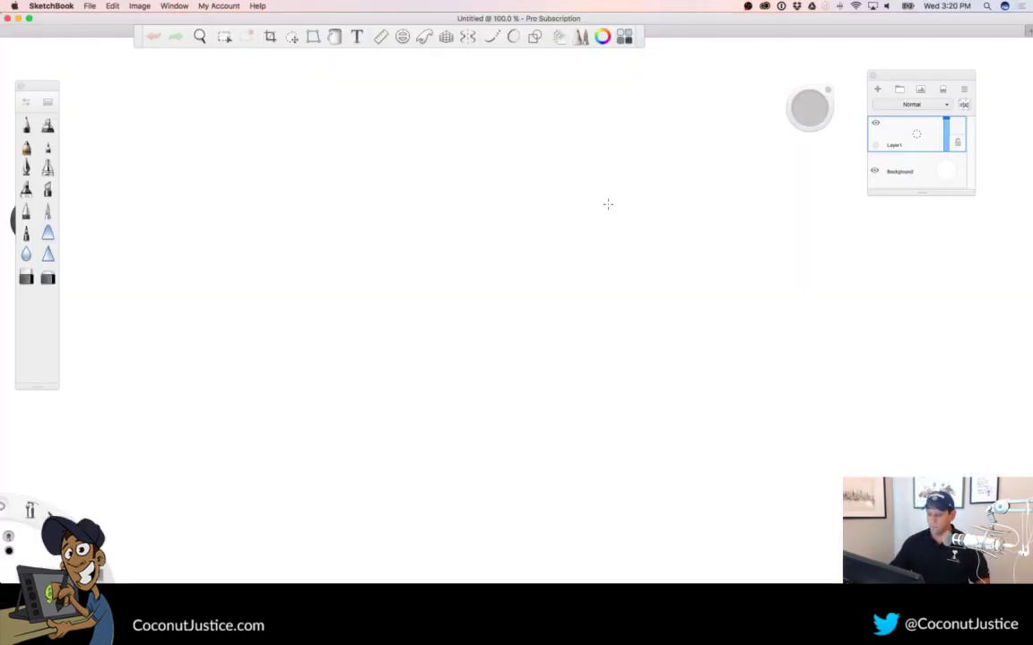
Open the recent file Artistic.tif in place of the blank untitled canvas
{"action": "left_click", "coordinate": [607, 204]}
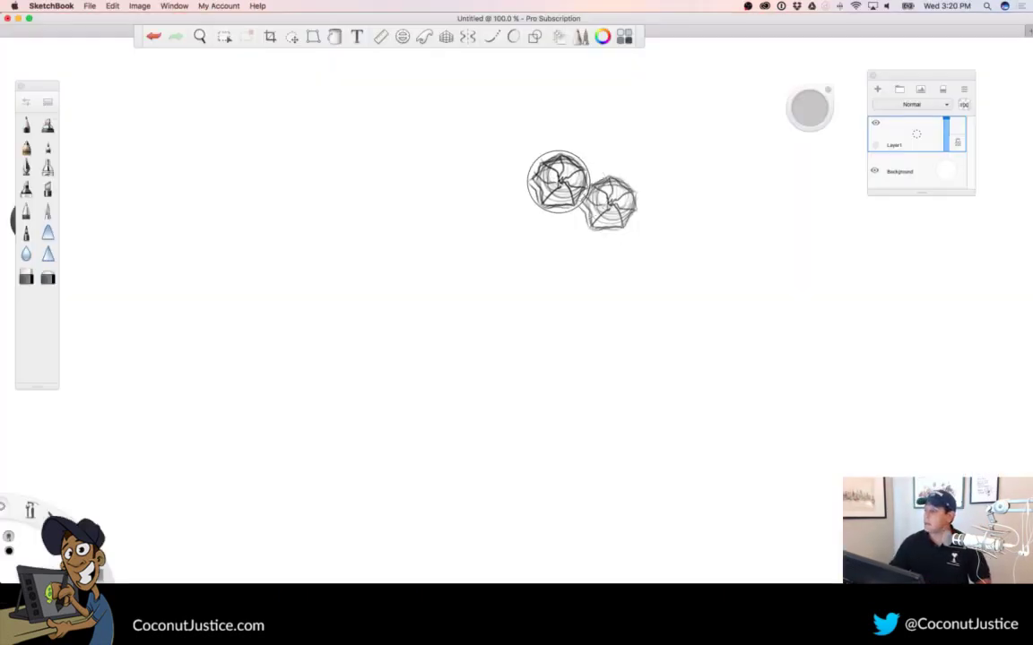
{"action": "left_click", "coordinate": [90, 7]}
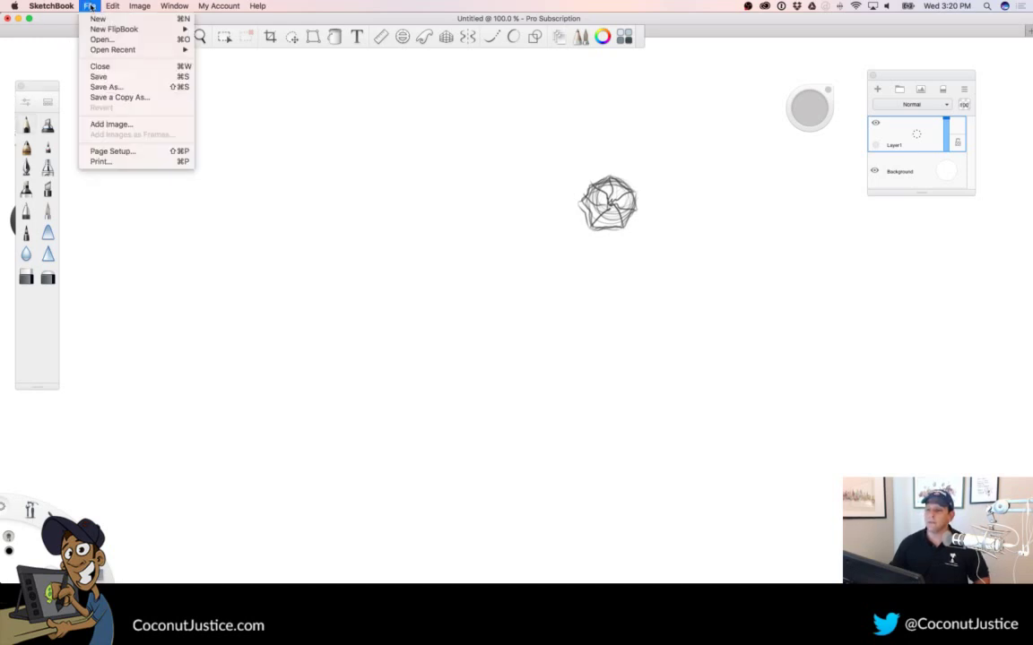
{"action": "mouse_move", "coordinate": [130, 51]}
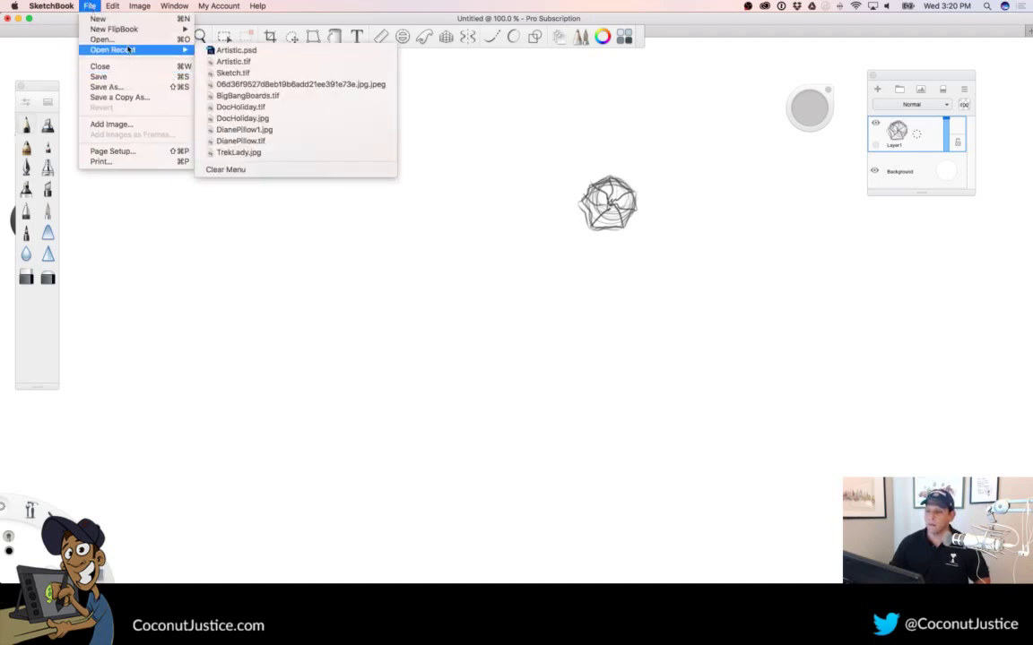
{"action": "left_click", "coordinate": [248, 61]}
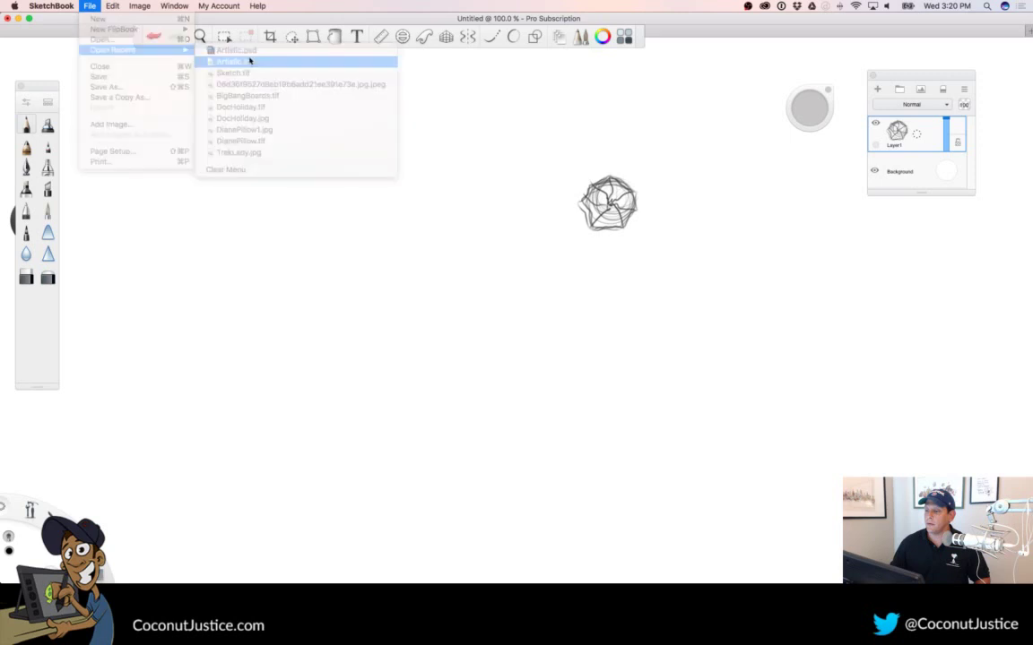
{"action": "left_click", "coordinate": [496, 204]}
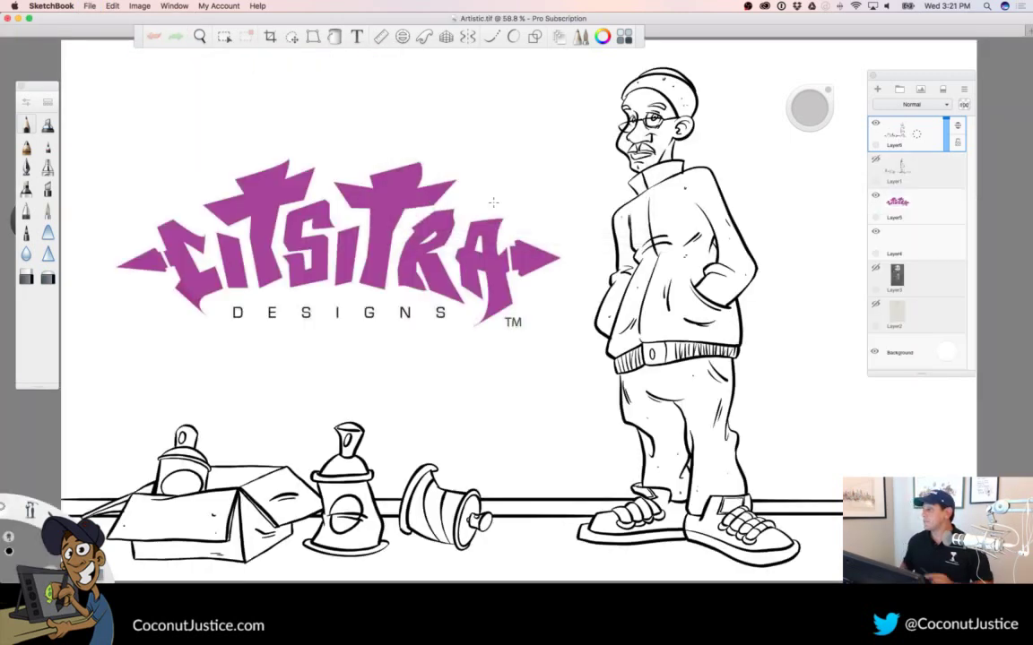
Add a new layer directly above the hidden Layer1 for the flat colours
{"action": "left_click", "coordinate": [926, 165]}
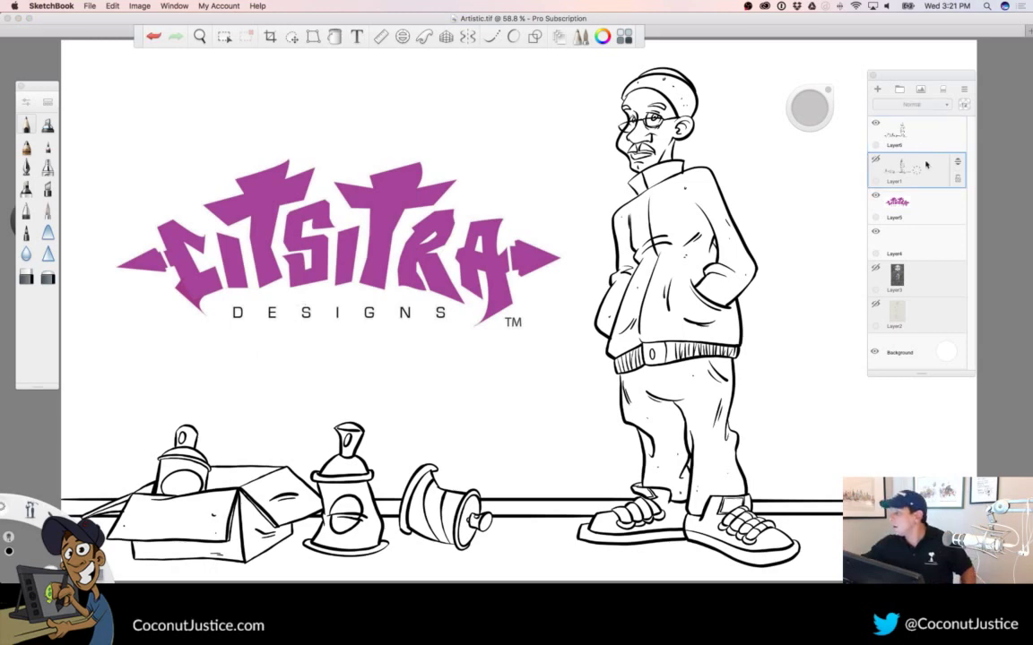
{"action": "left_click", "coordinate": [878, 88]}
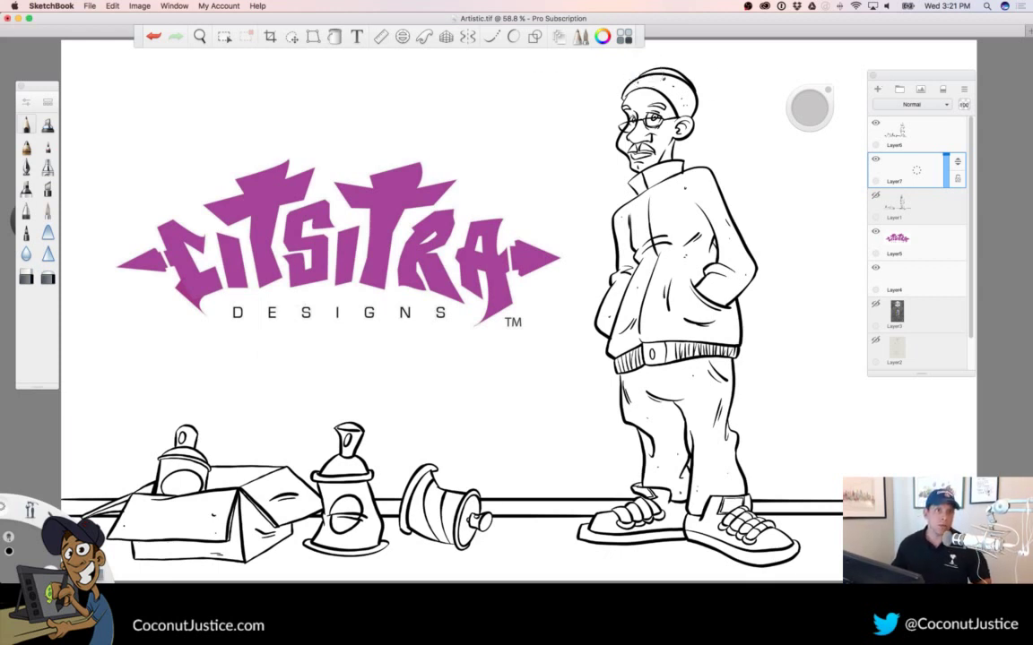
{"action": "key", "text": "Tab"}
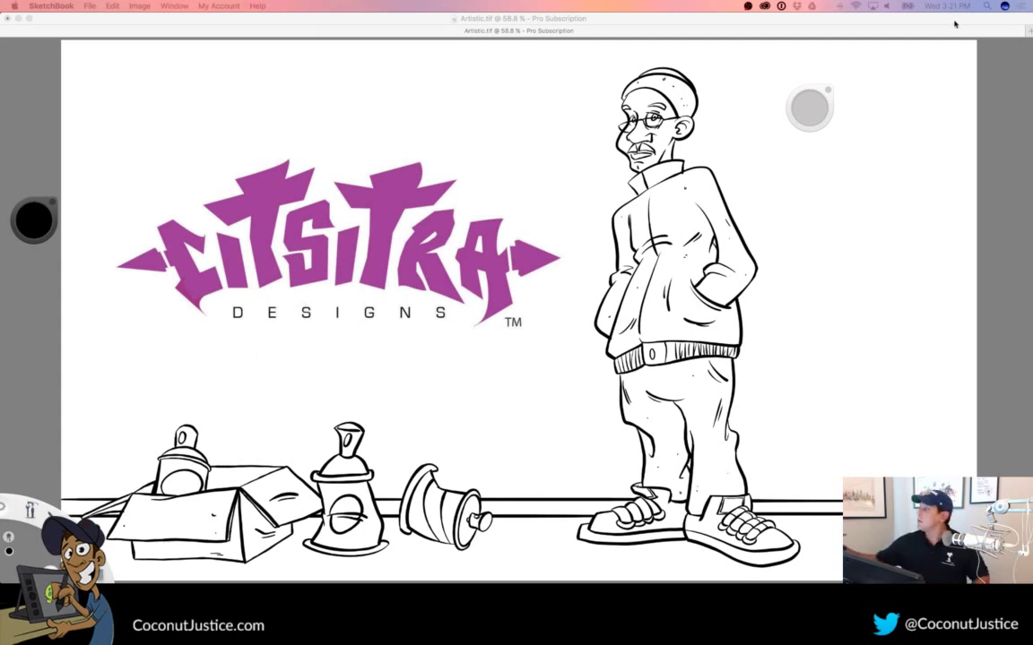
{"action": "key", "text": "Tab"}
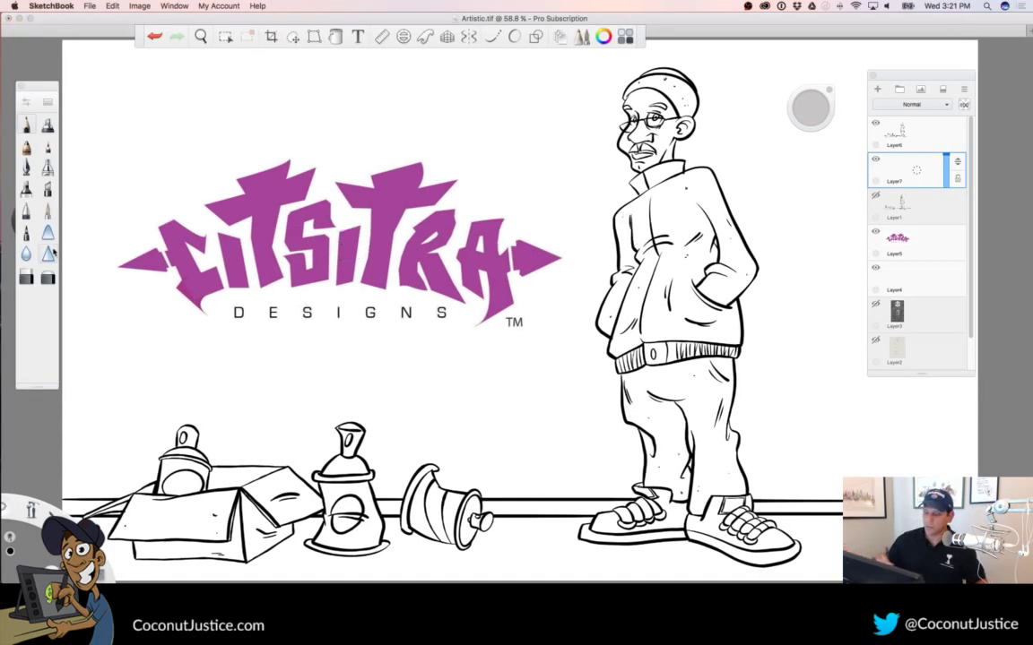
Show the Color Editor and the Copic Library, and choose Copic colour E37 Sepia from the brown swatches
{"action": "left_click", "coordinate": [603, 36]}
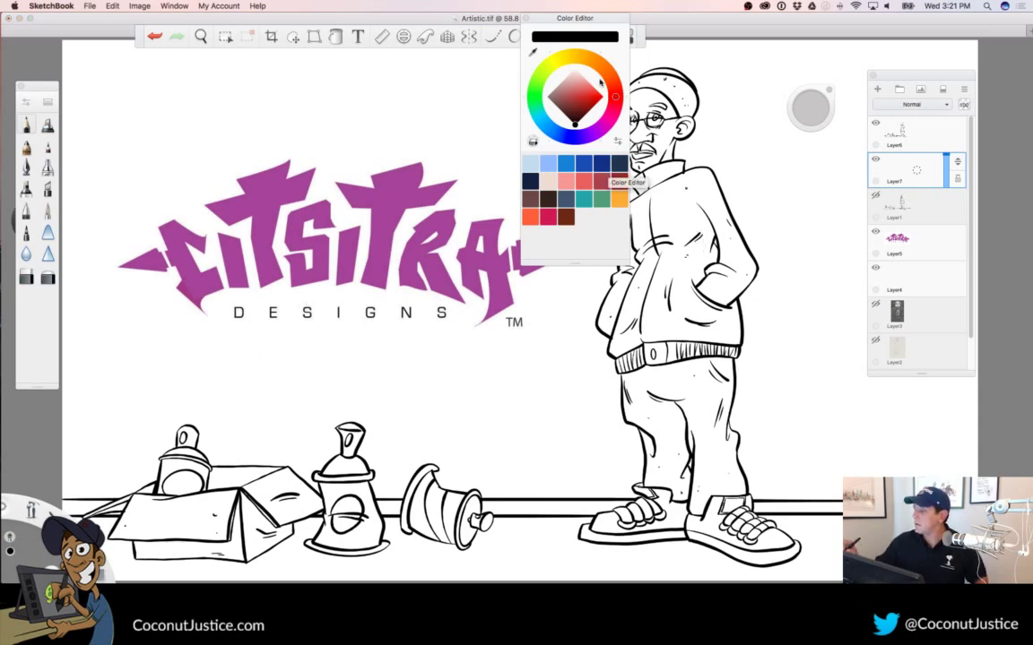
{"action": "left_click_drag", "start_coordinate": [536, 19], "coordinate": [393, 102]}
{"action": "left_click", "coordinate": [581, 36]}
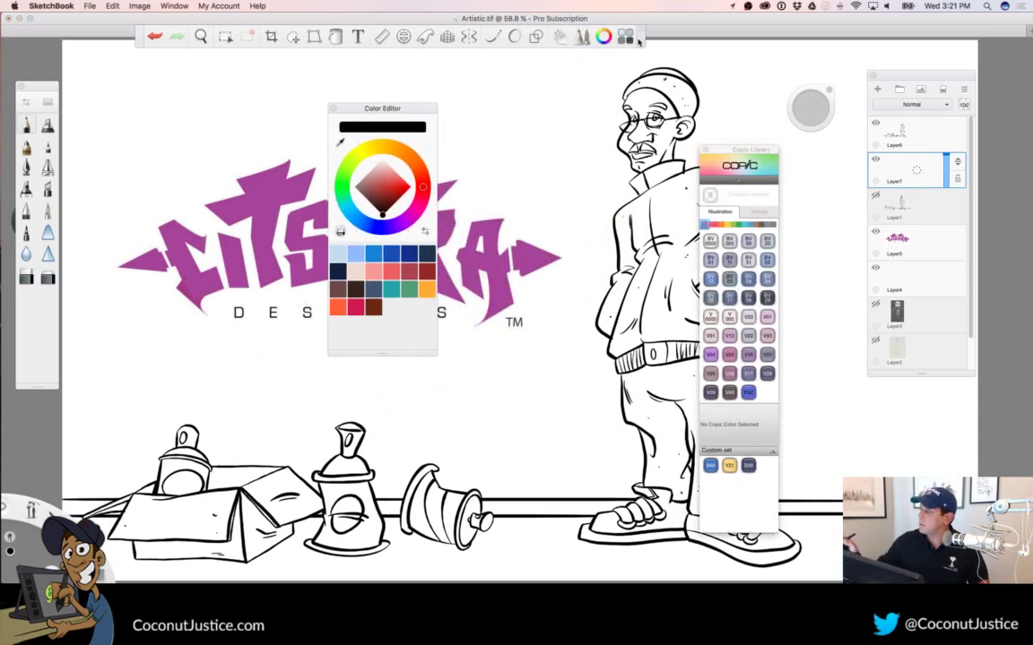
{"action": "left_click", "coordinate": [761, 225]}
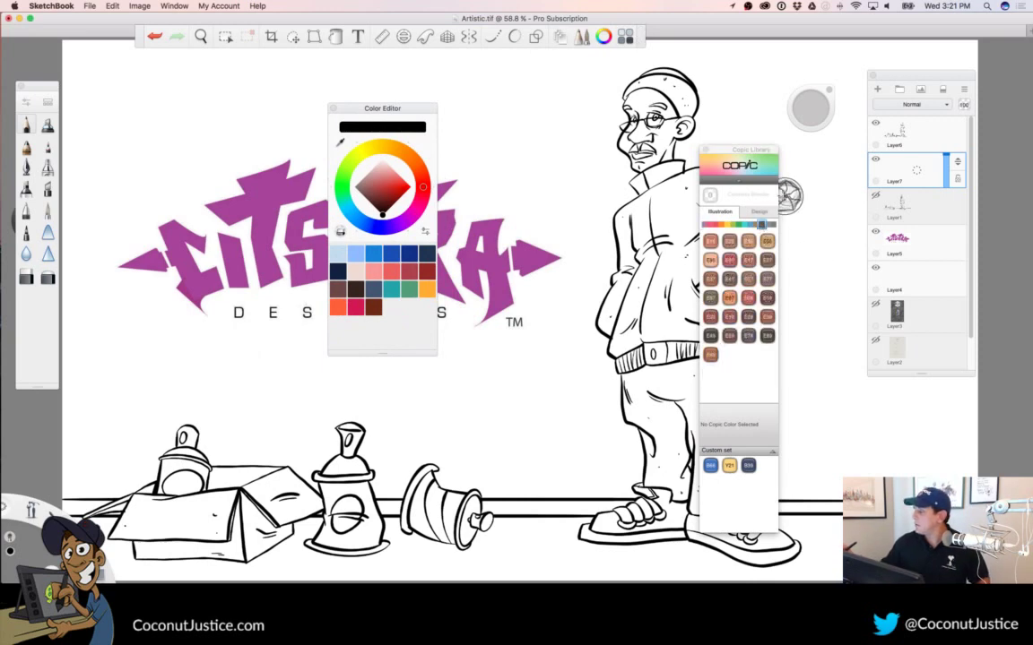
{"action": "left_click", "coordinate": [711, 279]}
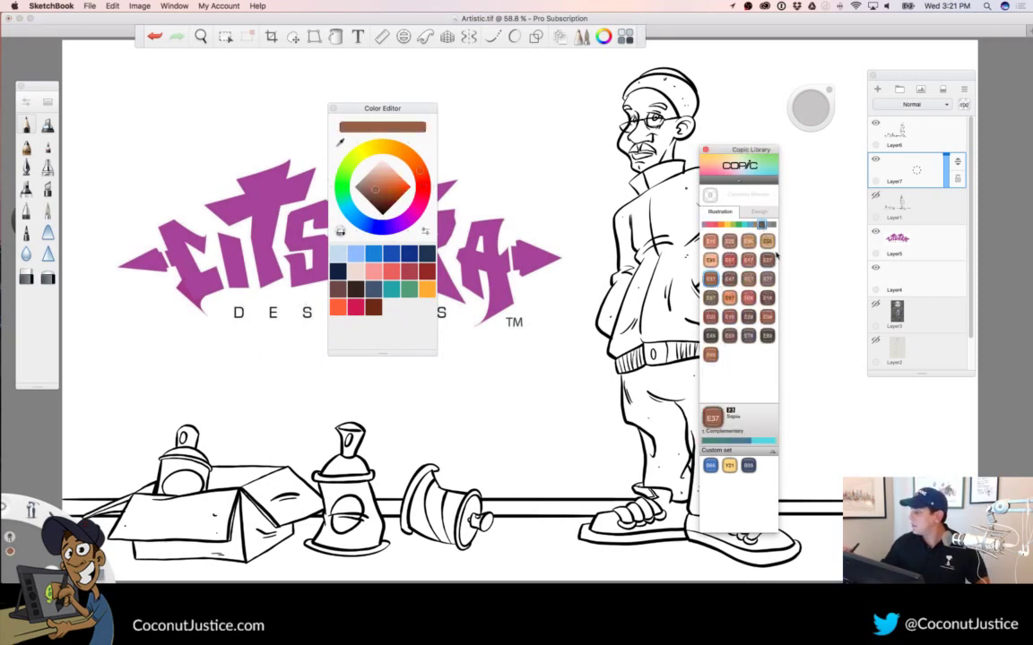
Choose the ink pen brush and arrange the Copic Library and the layer editor side by side, clear of the figure
{"action": "left_click", "coordinate": [26, 167]}
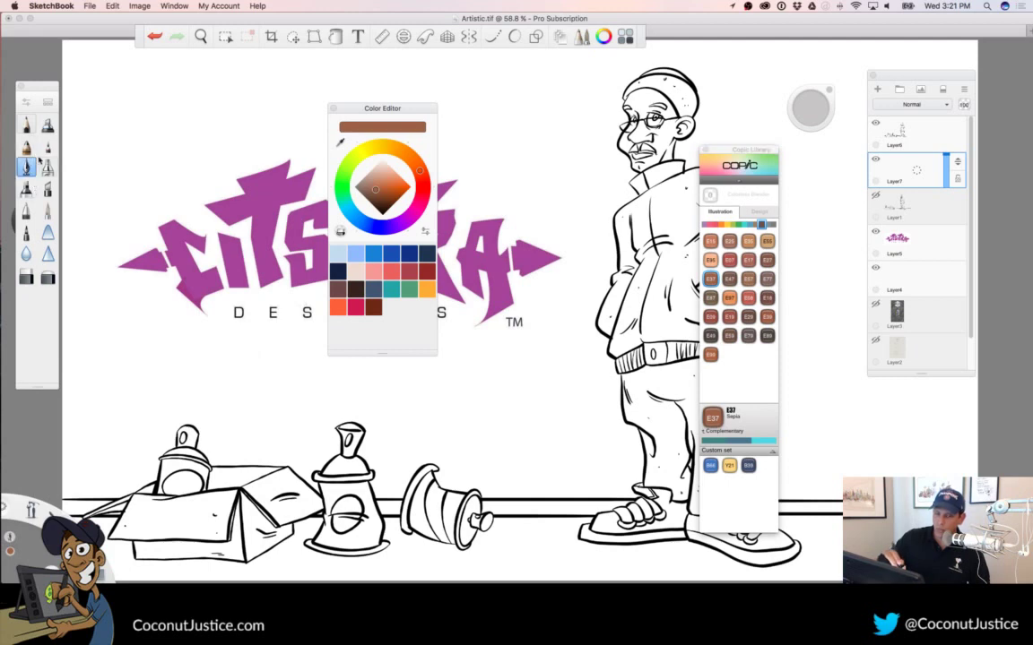
{"action": "left_click_drag", "start_coordinate": [732, 153], "coordinate": [927, 55]}
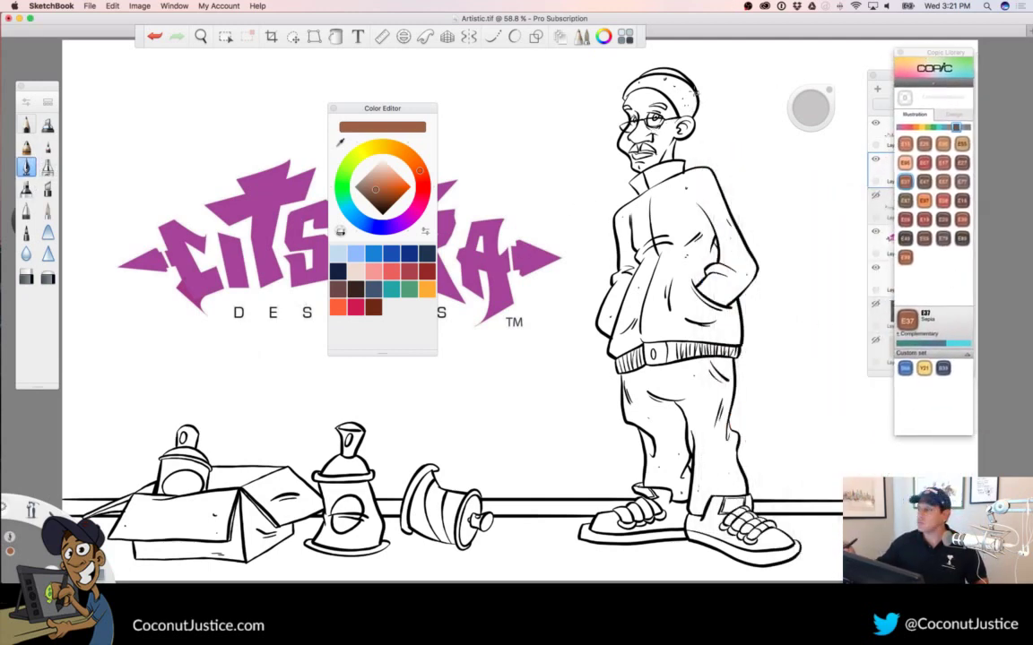
{"action": "key", "text": "space"}
{"action": "left_click_drag", "start_coordinate": [653, 133], "coordinate": [694, 133]}
{"action": "left_click_drag", "start_coordinate": [712, 211], "coordinate": [595, 354]}
{"action": "scroll", "coordinate": [588, 323], "scroll_direction": "up", "scroll_amount": 5}
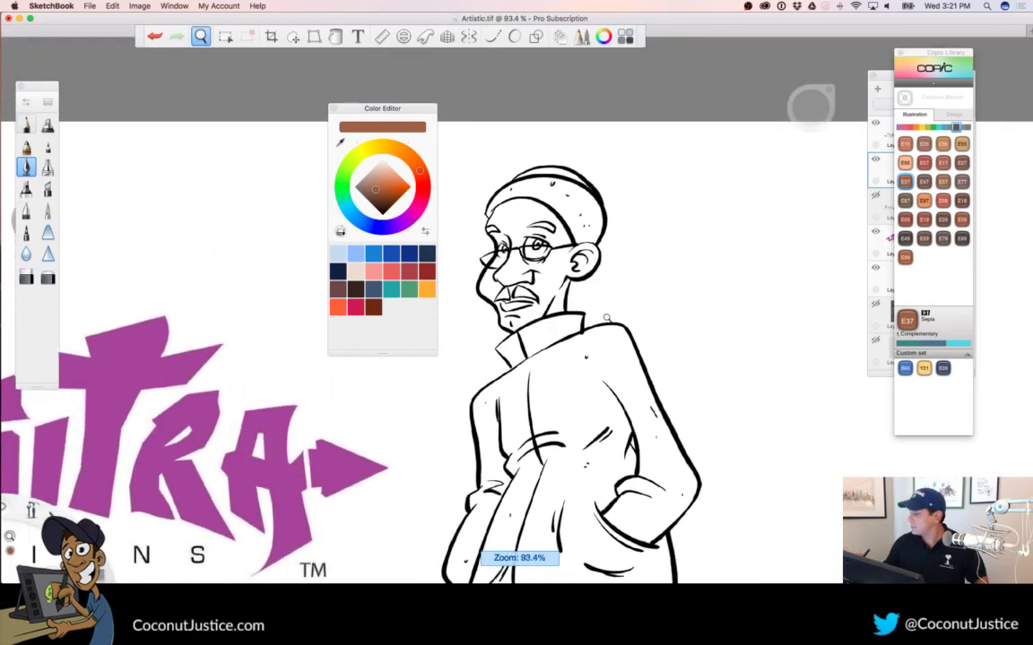
{"action": "left_click_drag", "start_coordinate": [939, 53], "coordinate": [998, 56]}
{"action": "left_click_drag", "start_coordinate": [925, 79], "coordinate": [881, 58]}
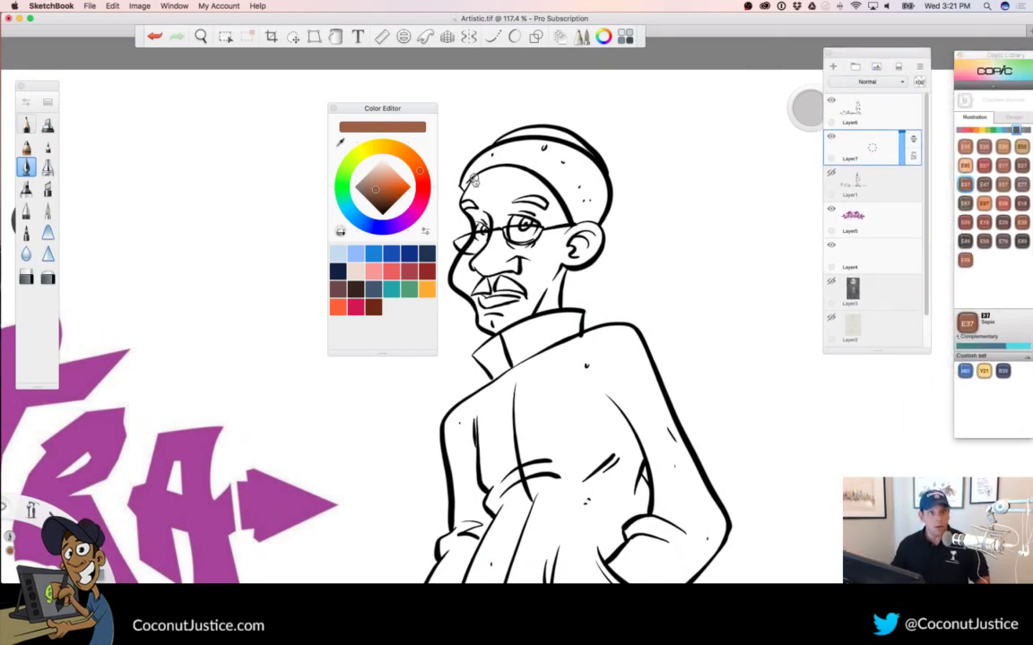
Paint a sepia border just inside the line art along the man's face, chin, collar edge, ear and neck
{"action": "key", "text": "Tab"}
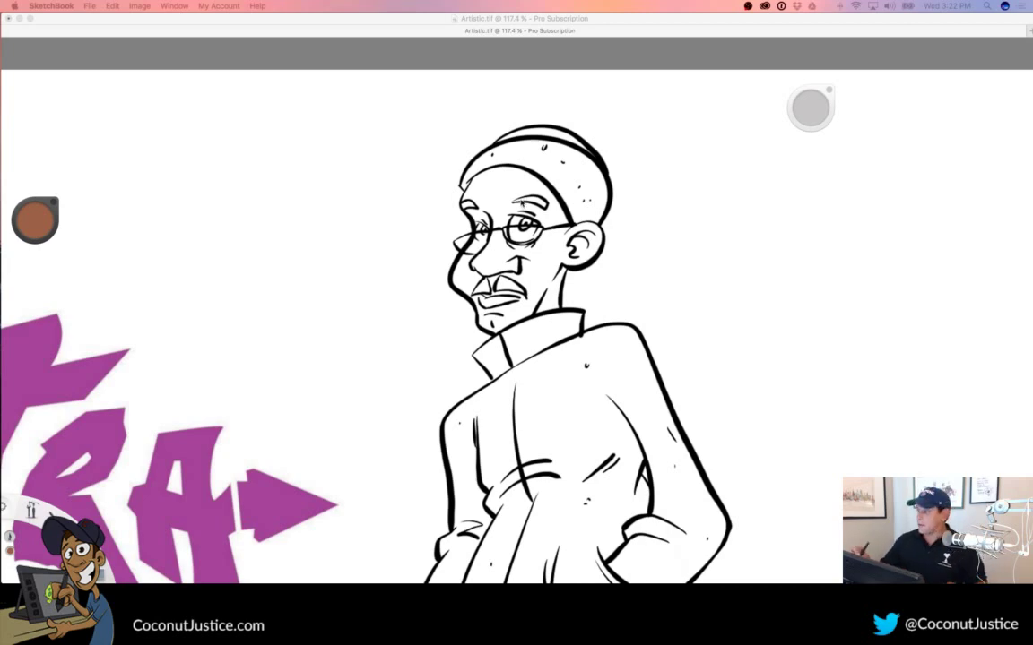
{"action": "left_click", "coordinate": [523, 204]}
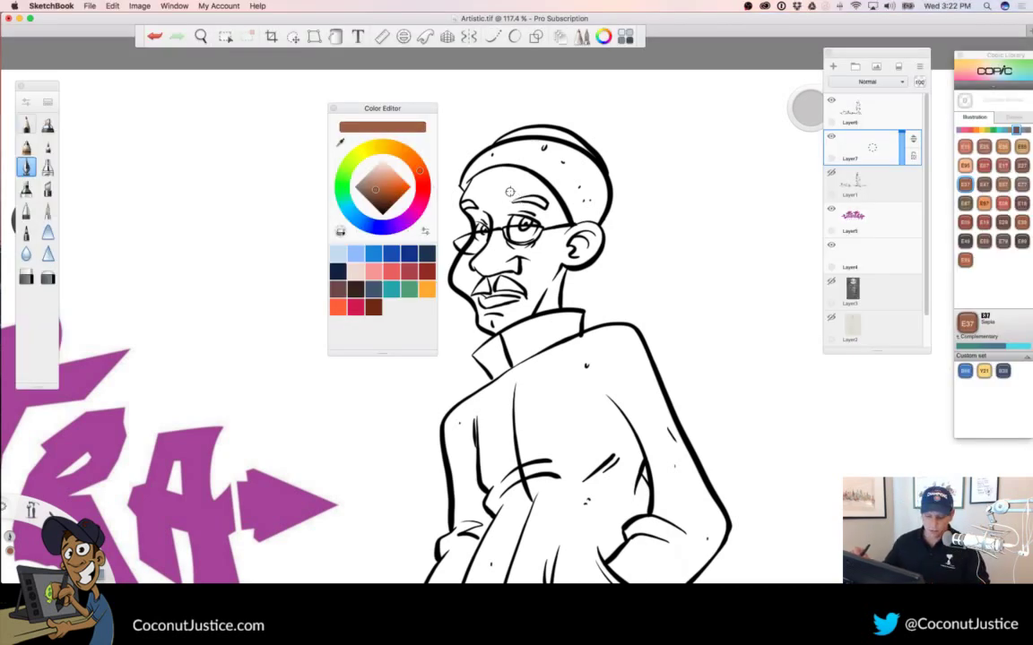
{"action": "key", "text": "space"}
{"action": "left_click_drag", "start_coordinate": [514, 213], "coordinate": [168, 98]}
{"action": "key", "text": "space"}
{"action": "mouse_move", "coordinate": [527, 230]}
{"action": "left_mouse_down"}
{"action": "mouse_move", "coordinate": [611, 342]}
{"action": "mouse_move", "coordinate": [519, 364]}
{"action": "left_mouse_up"}
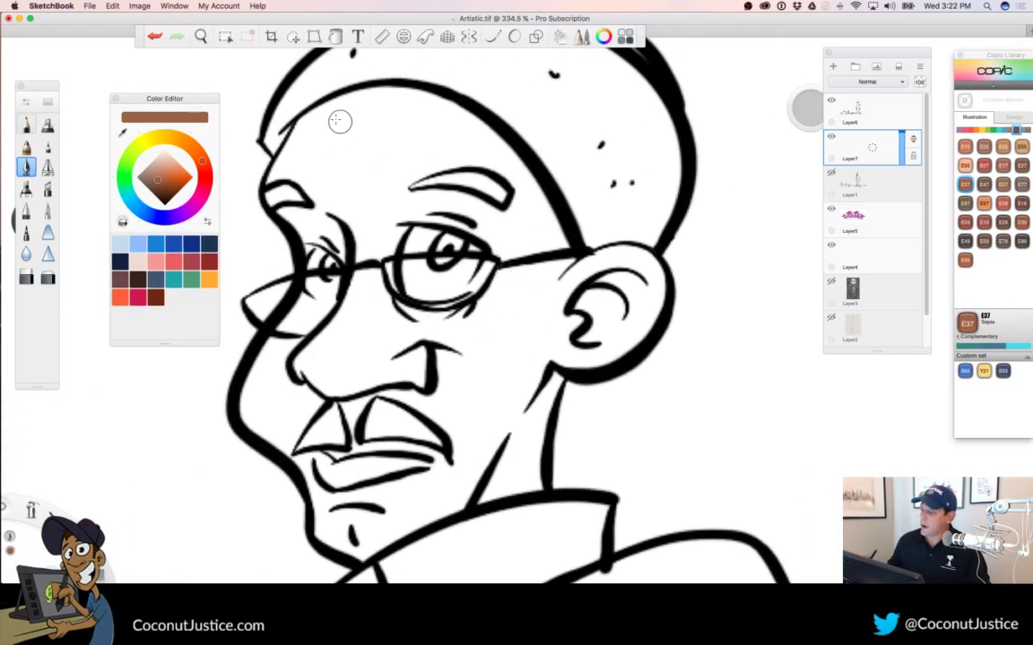
{"action": "mouse_move", "coordinate": [333, 105]}
{"action": "left_mouse_down"}
{"action": "mouse_move", "coordinate": [288, 149]}
{"action": "mouse_move", "coordinate": [244, 159]}
{"action": "mouse_move", "coordinate": [238, 175]}
{"action": "mouse_move", "coordinate": [280, 242]}
{"action": "mouse_move", "coordinate": [229, 339]}
{"action": "mouse_move", "coordinate": [258, 436]}
{"action": "mouse_move", "coordinate": [278, 449]}
{"action": "mouse_move", "coordinate": [350, 554]}
{"action": "mouse_move", "coordinate": [439, 507]}
{"action": "mouse_move", "coordinate": [542, 480]}
{"action": "left_mouse_up"}
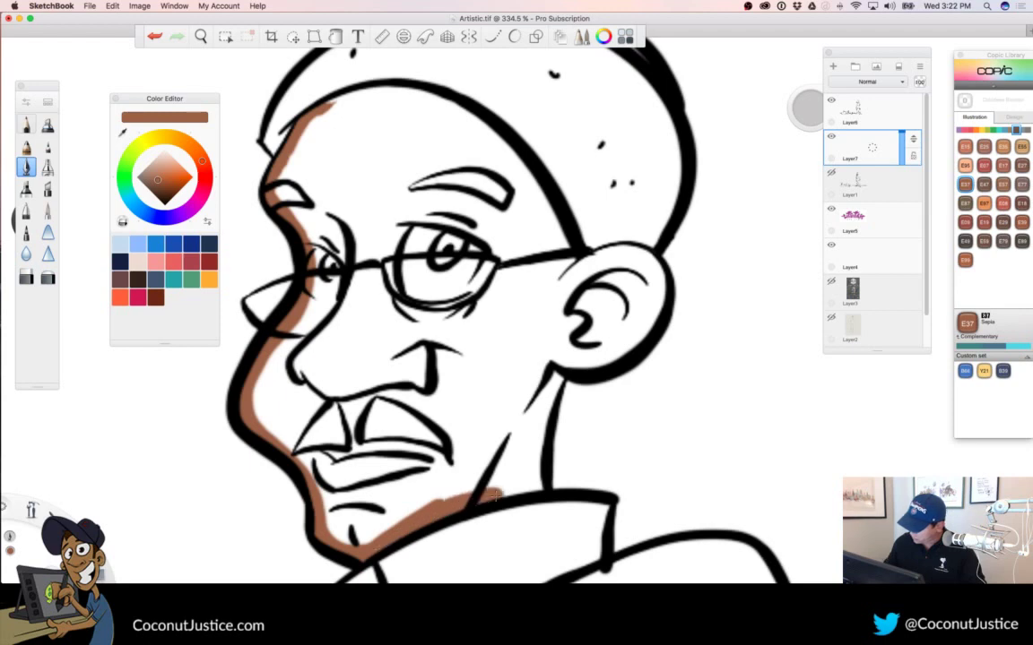
{"action": "mouse_move", "coordinate": [570, 274]}
{"action": "left_mouse_down"}
{"action": "mouse_move", "coordinate": [599, 252]}
{"action": "mouse_move", "coordinate": [640, 249]}
{"action": "mouse_move", "coordinate": [660, 295]}
{"action": "mouse_move", "coordinate": [659, 271]}
{"action": "mouse_move", "coordinate": [644, 324]}
{"action": "mouse_move", "coordinate": [595, 364]}
{"action": "mouse_move", "coordinate": [649, 322]}
{"action": "mouse_move", "coordinate": [640, 346]}
{"action": "mouse_move", "coordinate": [570, 361]}
{"action": "mouse_move", "coordinate": [554, 385]}
{"action": "mouse_move", "coordinate": [563, 369]}
{"action": "mouse_move", "coordinate": [536, 470]}
{"action": "left_mouse_up"}
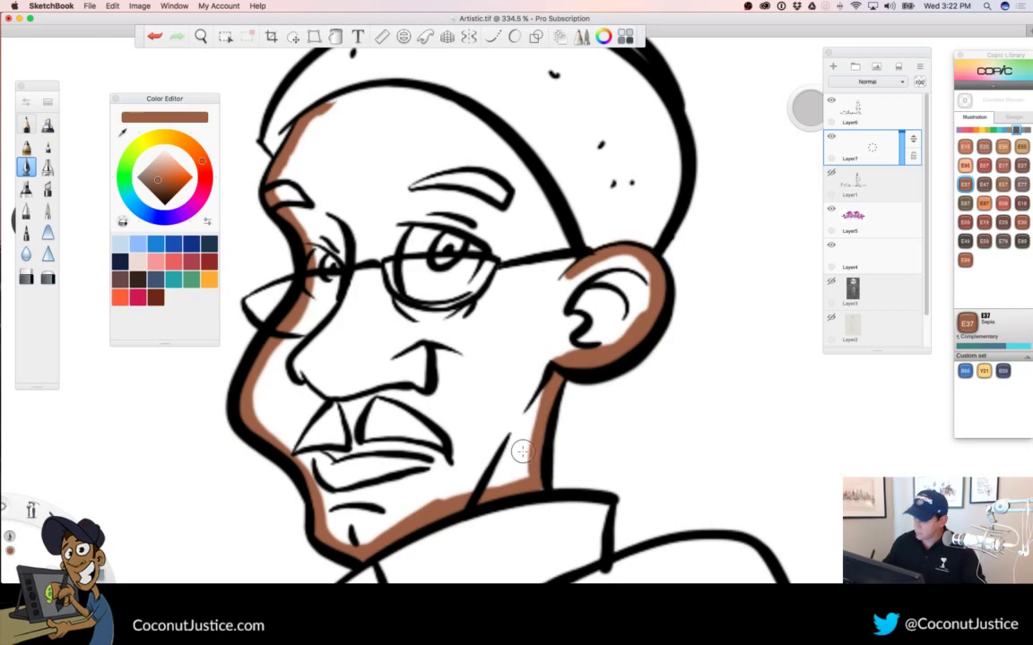
Close the sepia border along the forehead beneath the hat and flood fill the face with the same colour
{"action": "key", "text": "F11"}
{"action": "key", "text": "F11"}
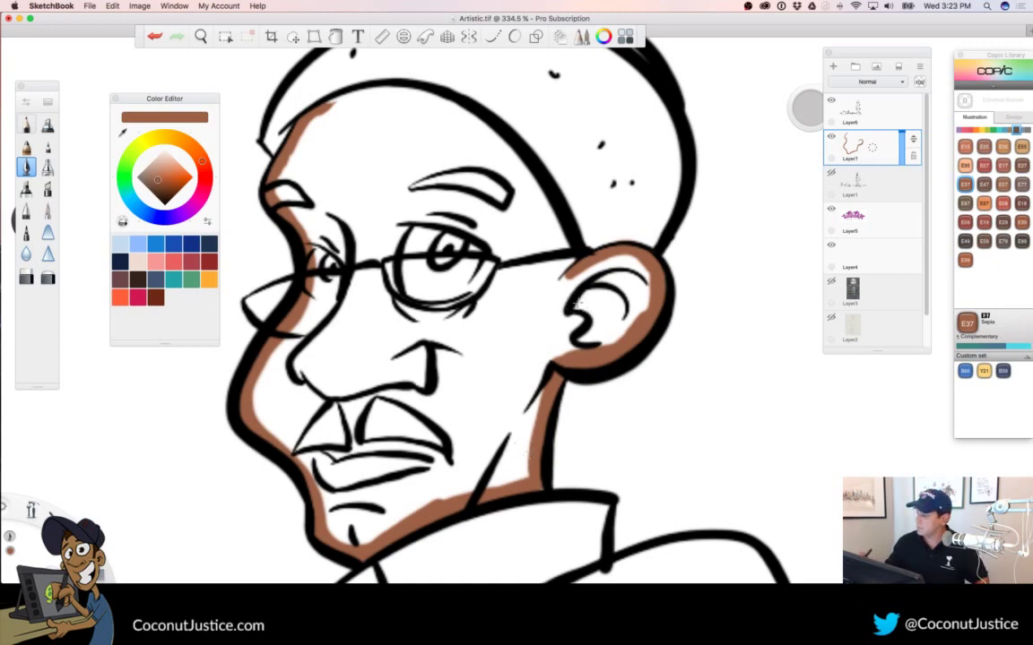
{"action": "mouse_move", "coordinate": [301, 100]}
{"action": "left_mouse_down"}
{"action": "mouse_move", "coordinate": [384, 87]}
{"action": "mouse_move", "coordinate": [462, 111]}
{"action": "left_mouse_up"}
{"action": "mouse_move", "coordinate": [390, 99]}
{"action": "left_mouse_down"}
{"action": "mouse_move", "coordinate": [464, 114]}
{"action": "mouse_move", "coordinate": [513, 147]}
{"action": "mouse_move", "coordinate": [560, 278]}
{"action": "left_mouse_up"}
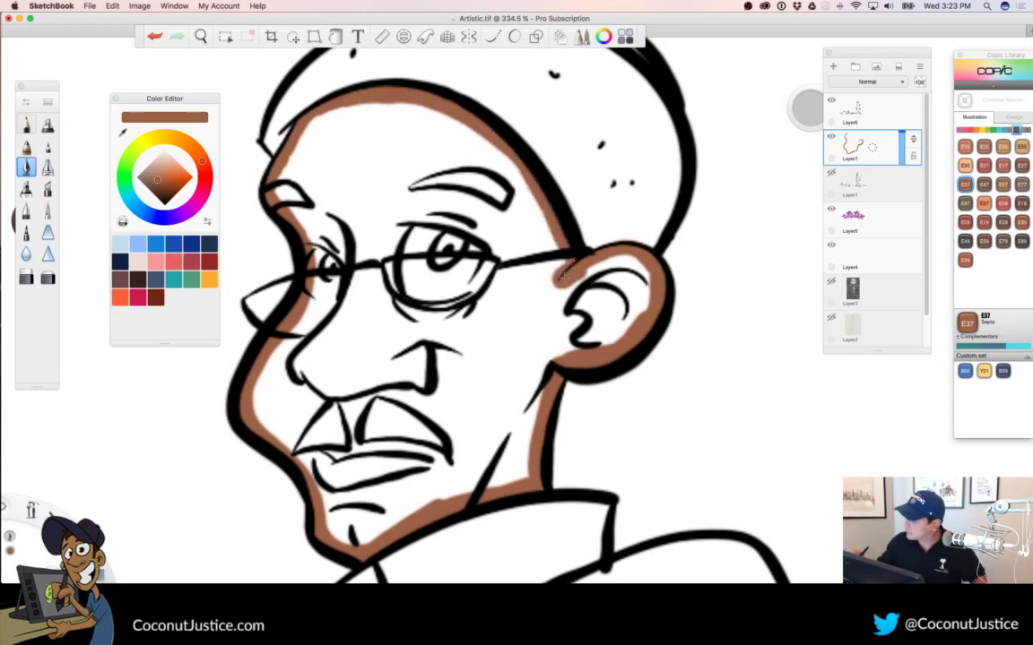
{"action": "left_click", "coordinate": [337, 38]}
{"action": "left_click", "coordinate": [400, 269]}
Choose Copic colour R46 Strong Red from the red swatches for the man's hat
{"action": "key", "text": "space"}
{"action": "left_click_drag", "start_coordinate": [546, 474], "coordinate": [462, 482]}
{"action": "left_click_drag", "start_coordinate": [560, 502], "coordinate": [528, 254]}
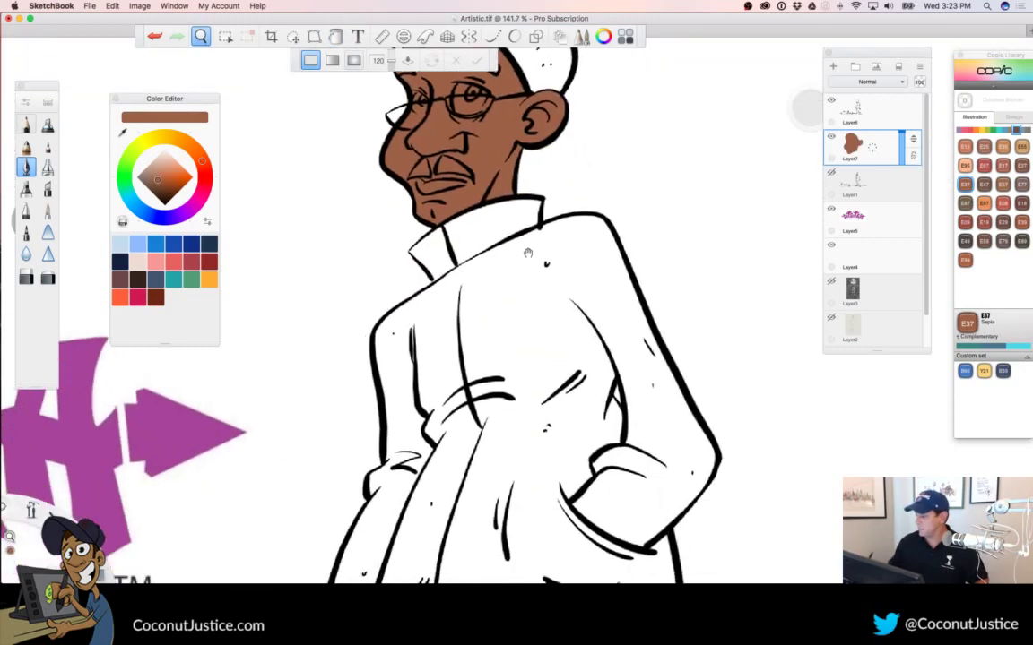
{"action": "left_click_drag", "start_coordinate": [578, 468], "coordinate": [556, 104]}
{"action": "mouse_move", "coordinate": [558, 451]}
{"action": "left_mouse_down"}
{"action": "mouse_move", "coordinate": [577, 202]}
{"action": "mouse_move", "coordinate": [575, 257]}
{"action": "mouse_move", "coordinate": [471, 281]}
{"action": "mouse_move", "coordinate": [464, 302]}
{"action": "left_mouse_up"}
{"action": "mouse_move", "coordinate": [411, 406]}
{"action": "left_mouse_down"}
{"action": "mouse_move", "coordinate": [433, 470]}
{"action": "mouse_move", "coordinate": [422, 514]}
{"action": "left_mouse_up"}
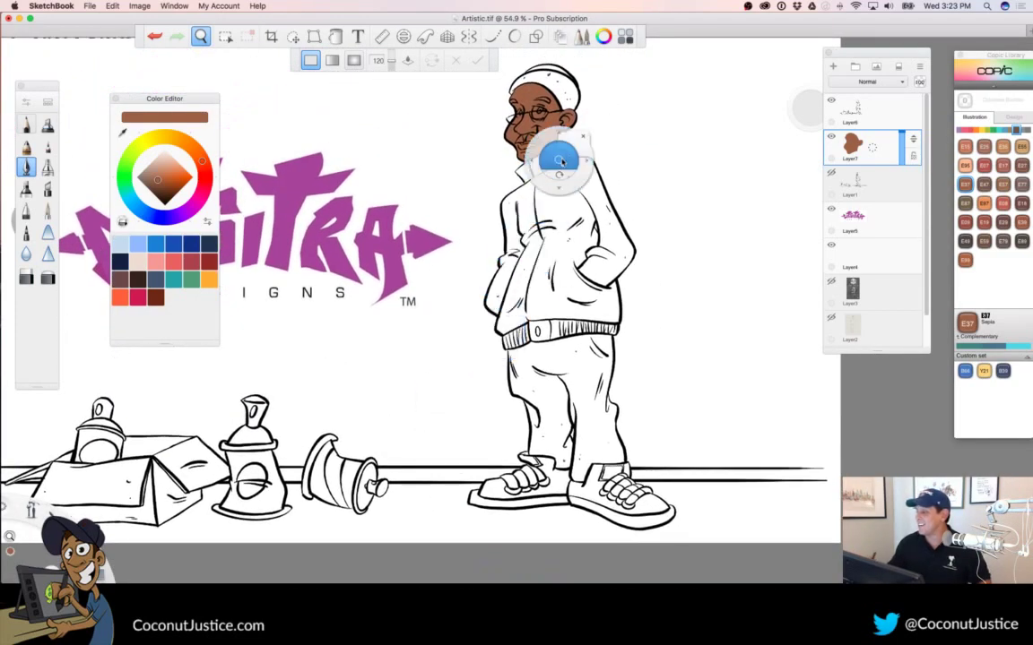
{"action": "left_click_drag", "start_coordinate": [561, 160], "coordinate": [611, 157]}
{"action": "left_click_drag", "start_coordinate": [620, 250], "coordinate": [581, 437]}
{"action": "mouse_move", "coordinate": [625, 316]}
{"action": "left_mouse_down"}
{"action": "mouse_move", "coordinate": [629, 266]}
{"action": "mouse_move", "coordinate": [618, 266]}
{"action": "left_mouse_up"}
{"action": "left_click", "coordinate": [970, 131]}
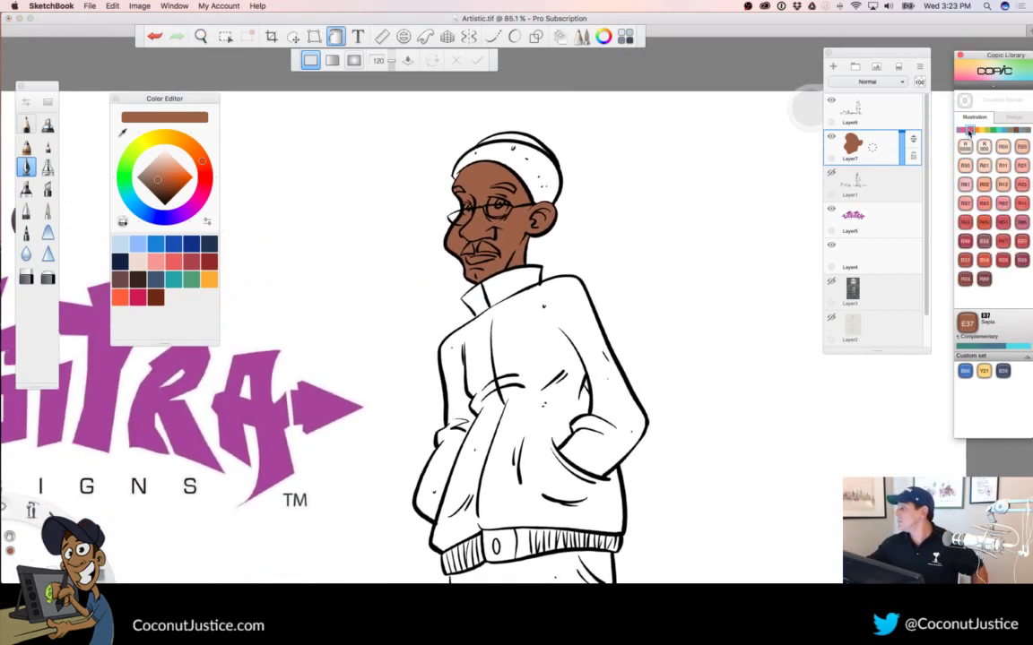
{"action": "left_click", "coordinate": [964, 241]}
With the ink pen, paint a Strong Red border just inside the hat's outline, along the crown, brim edge and back
{"action": "key", "text": "space"}
{"action": "left_click_drag", "start_coordinate": [510, 176], "coordinate": [610, 179]}
{"action": "left_click_drag", "start_coordinate": [437, 225], "coordinate": [374, 367]}
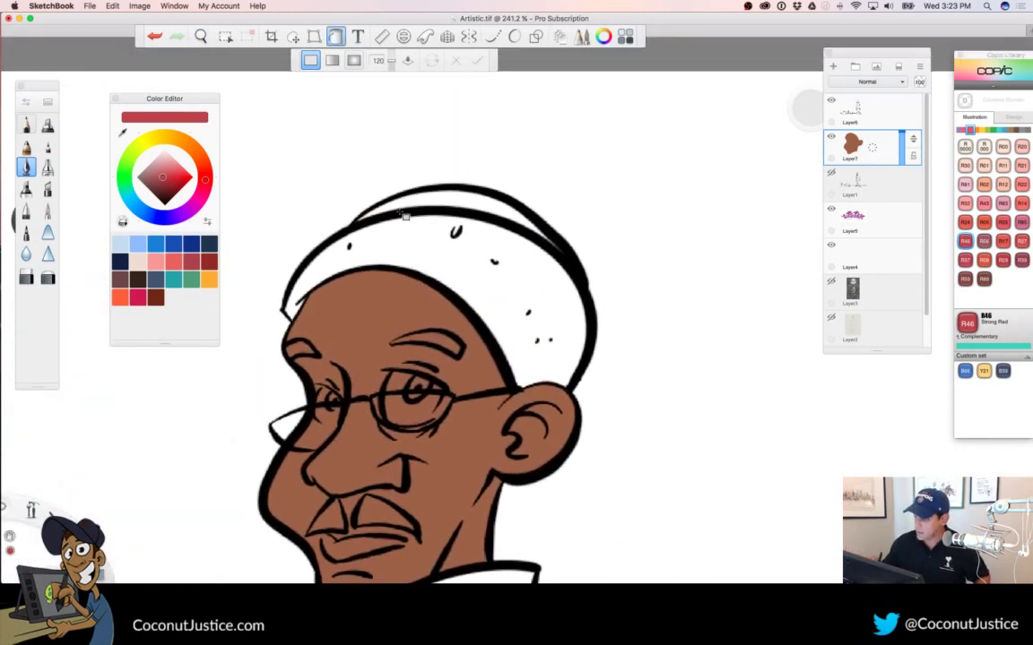
{"action": "left_click", "coordinate": [26, 165]}
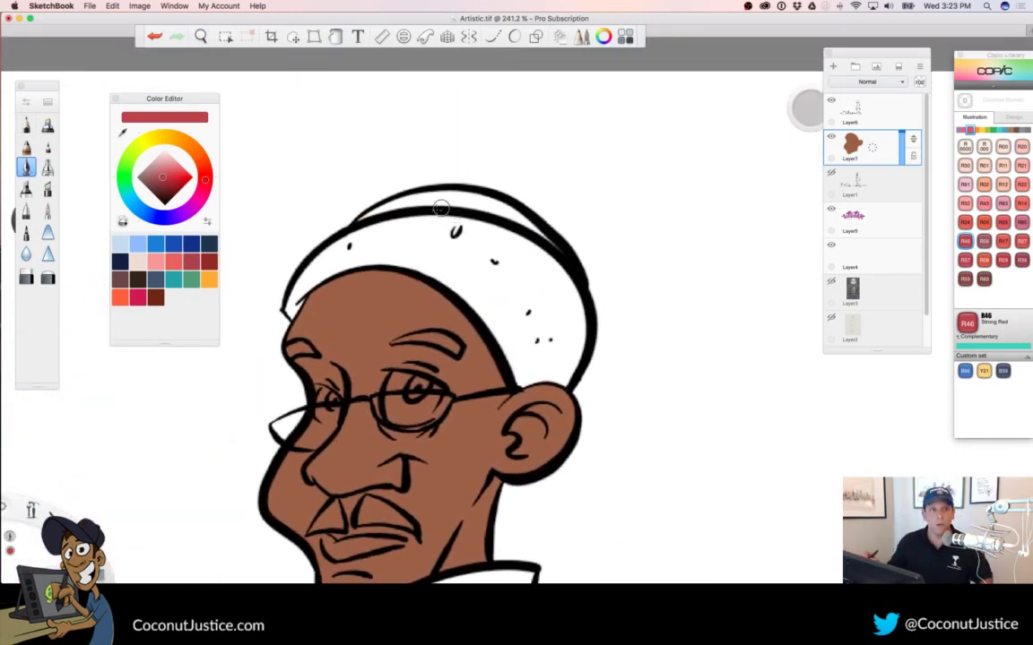
{"action": "mouse_move", "coordinate": [444, 195]}
{"action": "left_mouse_down"}
{"action": "mouse_move", "coordinate": [388, 206]}
{"action": "mouse_move", "coordinate": [334, 241]}
{"action": "mouse_move", "coordinate": [285, 303]}
{"action": "left_mouse_up"}
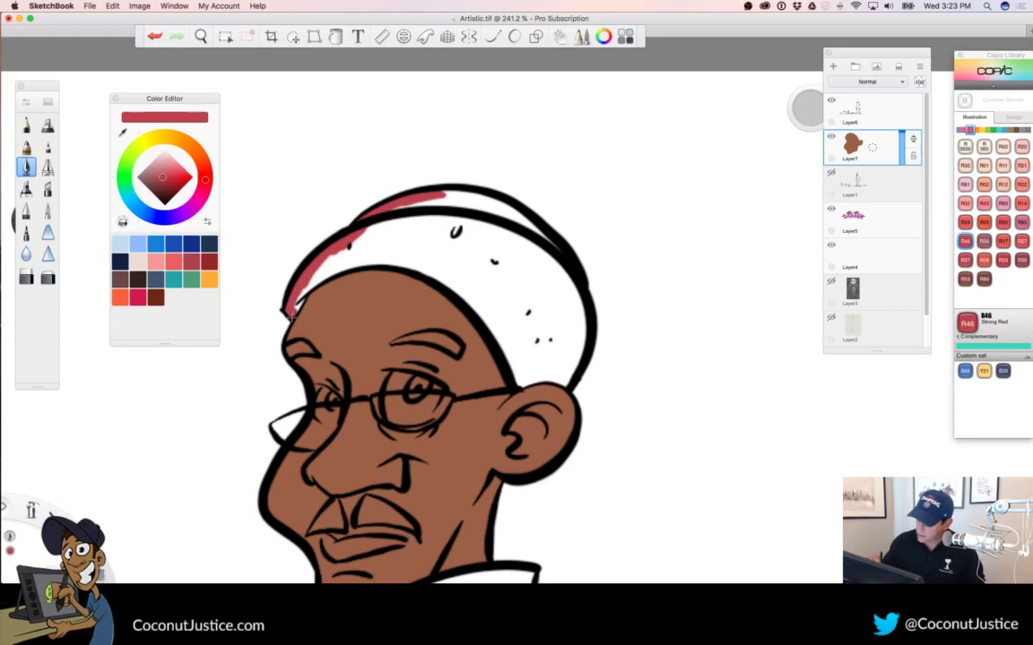
{"action": "mouse_move", "coordinate": [305, 288]}
{"action": "left_mouse_down"}
{"action": "mouse_move", "coordinate": [334, 282]}
{"action": "mouse_move", "coordinate": [334, 264]}
{"action": "mouse_move", "coordinate": [407, 260]}
{"action": "mouse_move", "coordinate": [380, 263]}
{"action": "mouse_move", "coordinate": [431, 269]}
{"action": "mouse_move", "coordinate": [422, 271]}
{"action": "mouse_move", "coordinate": [511, 366]}
{"action": "left_mouse_up"}
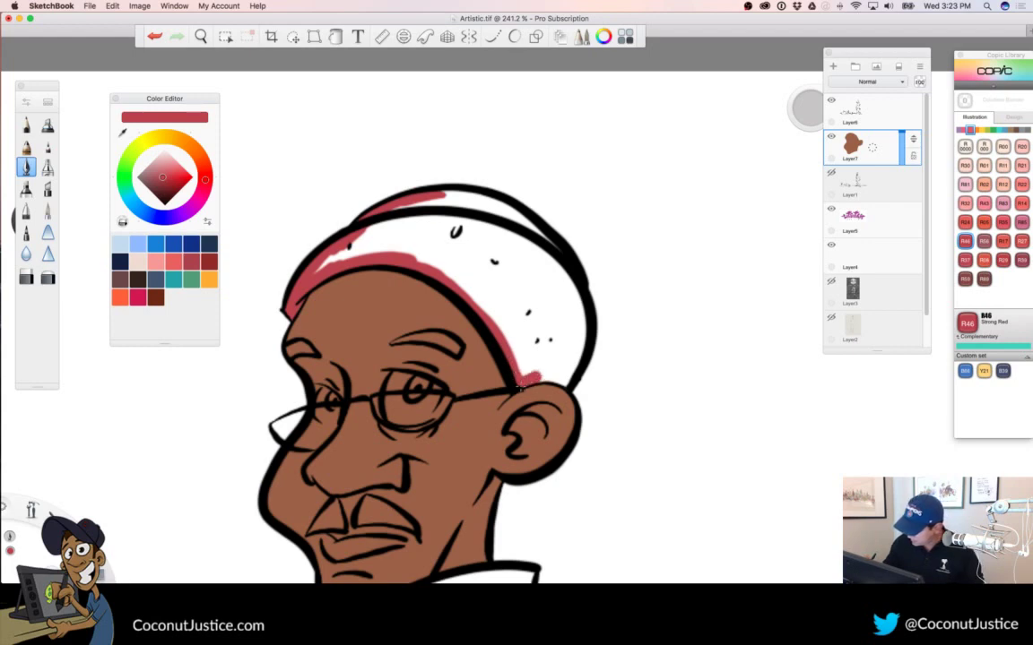
{"action": "mouse_move", "coordinate": [568, 381]}
{"action": "left_mouse_down"}
{"action": "mouse_move", "coordinate": [579, 318]}
{"action": "mouse_move", "coordinate": [556, 253]}
{"action": "mouse_move", "coordinate": [468, 201]}
{"action": "mouse_move", "coordinate": [423, 190]}
{"action": "mouse_move", "coordinate": [359, 202]}
{"action": "mouse_move", "coordinate": [327, 255]}
{"action": "mouse_move", "coordinate": [332, 204]}
{"action": "left_mouse_up"}
Flood fill the white interior of the hat with Strong Red, leaving the face in sepia, and touch up the seams
{"action": "left_click", "coordinate": [335, 36]}
{"action": "left_click", "coordinate": [431, 235]}
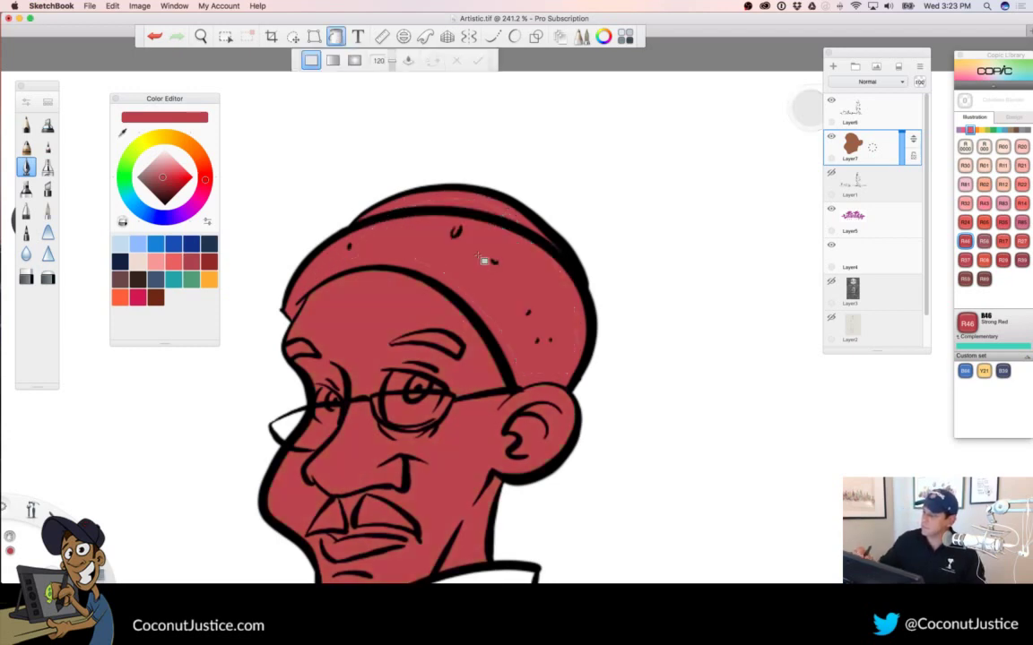
{"action": "key", "text": "ctrl+z"}
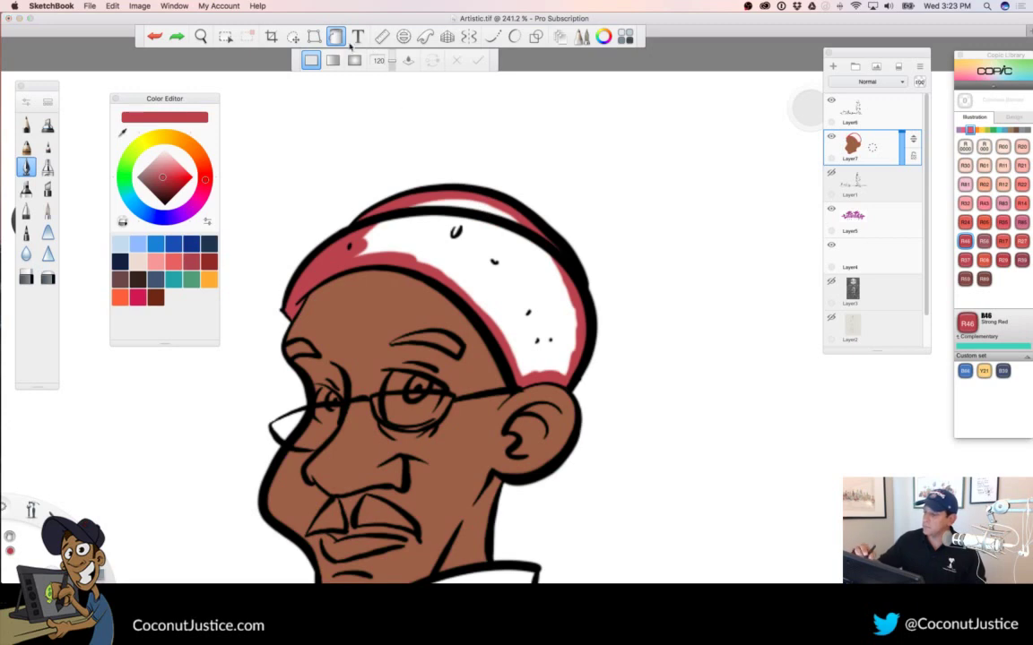
{"action": "left_click", "coordinate": [405, 223]}
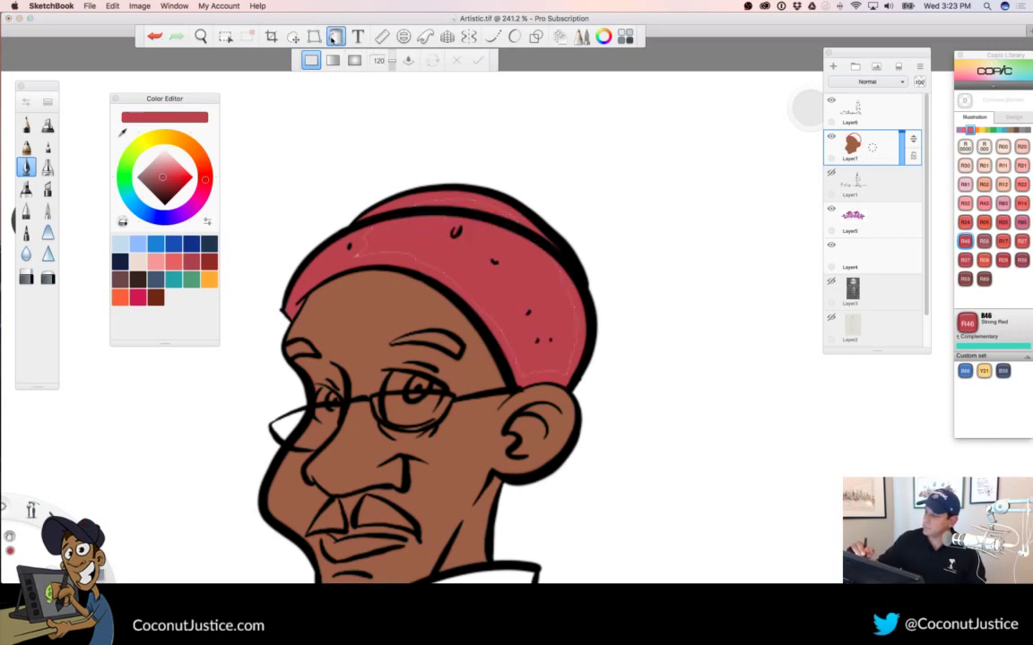
{"action": "left_click", "coordinate": [333, 37]}
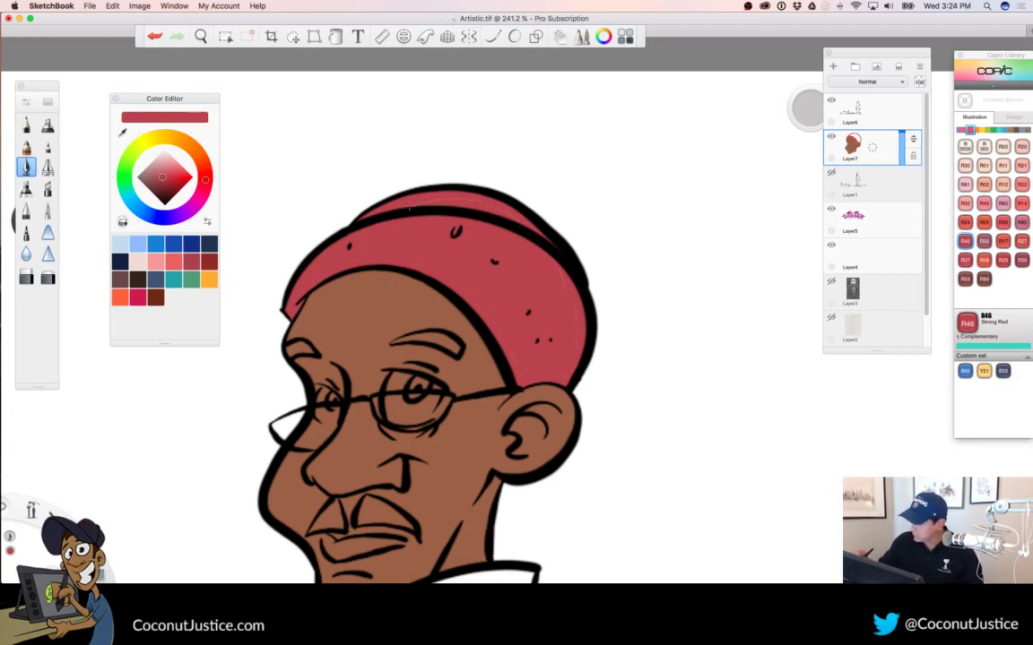
Show the hidden Layer3 containing the Midway Radio poster as a colour reference for the man's clothes
{"action": "key", "text": "space"}
{"action": "left_click_drag", "start_coordinate": [538, 499], "coordinate": [576, 115]}
{"action": "left_click_drag", "start_coordinate": [569, 488], "coordinate": [572, 323]}
{"action": "scroll", "coordinate": [571, 323], "scroll_direction": "down", "scroll_amount": 10}
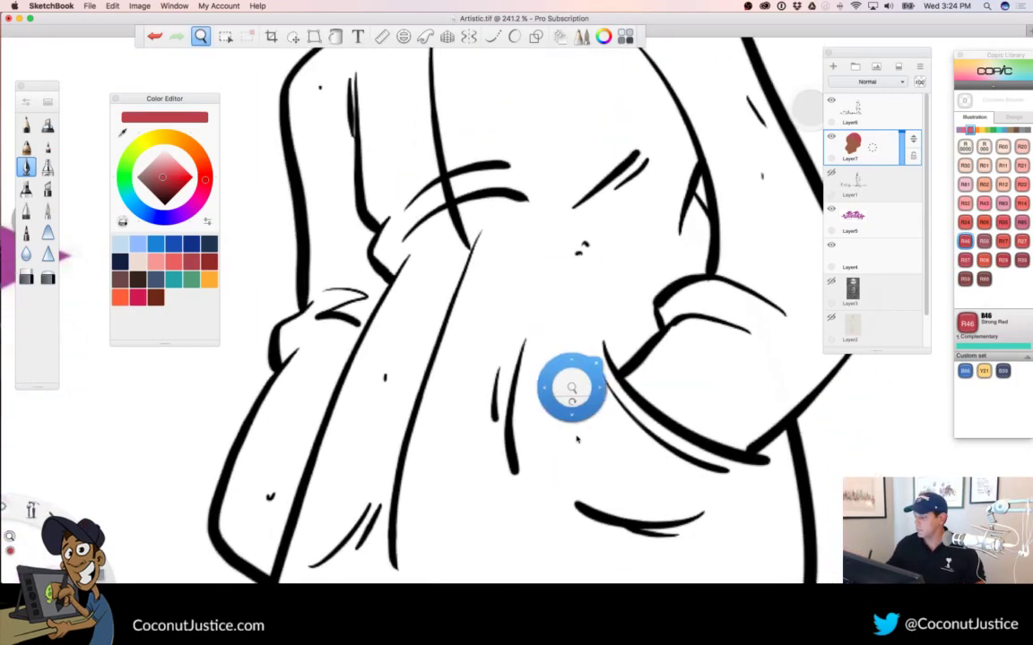
{"action": "left_click_drag", "start_coordinate": [537, 509], "coordinate": [551, 490]}
{"action": "left_click_drag", "start_coordinate": [549, 420], "coordinate": [445, 448]}
{"action": "left_click", "coordinate": [831, 281]}
{"action": "key", "text": "space"}
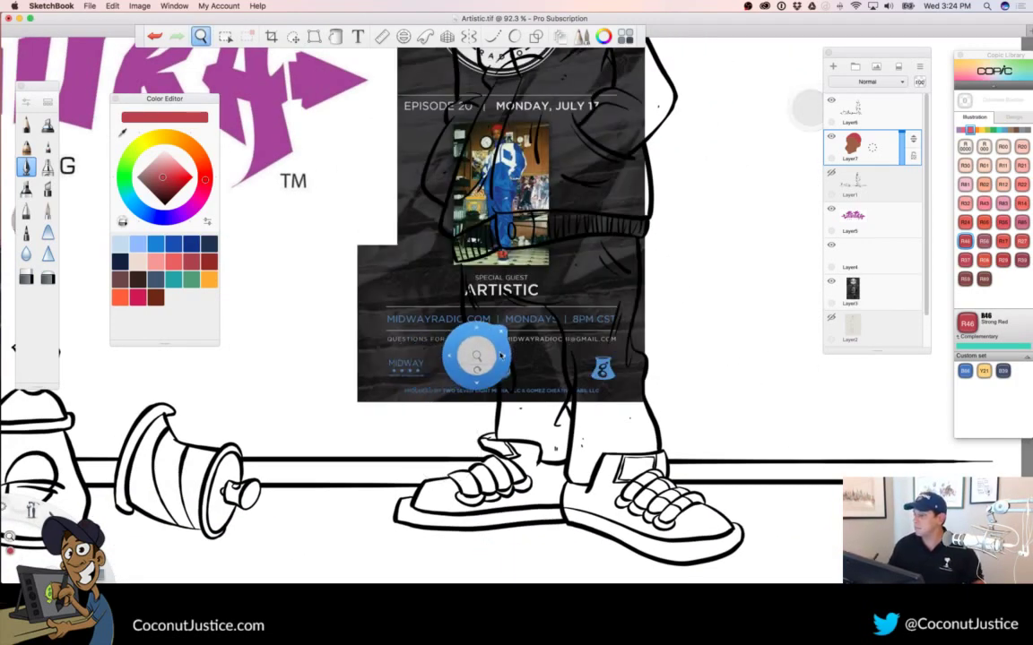
{"action": "key", "text": "space"}
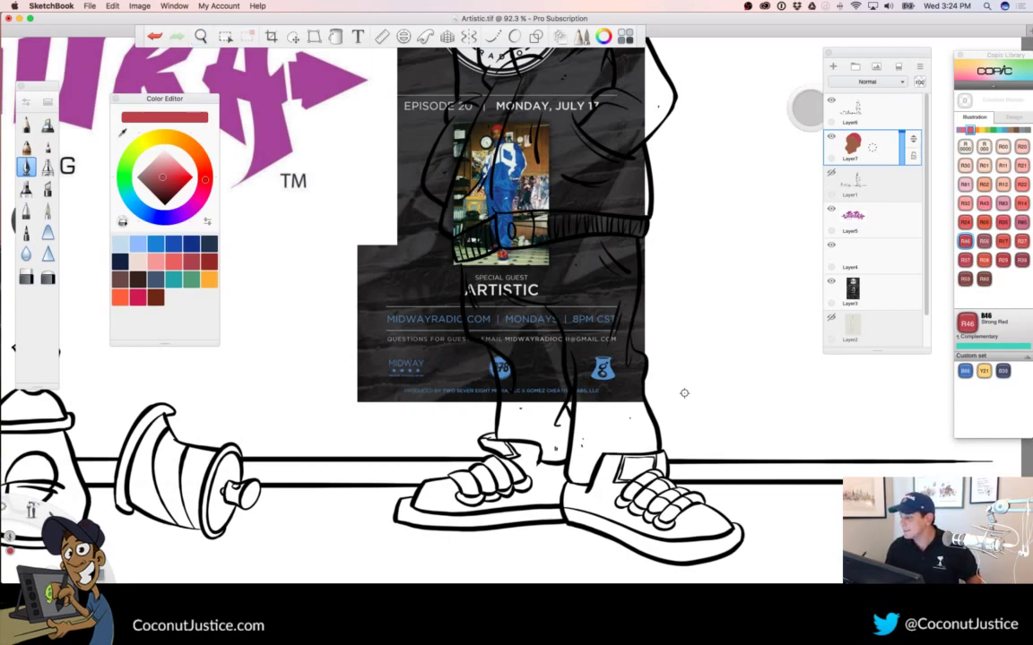
{"action": "key", "text": "space"}
{"action": "left_click_drag", "start_coordinate": [538, 332], "coordinate": [475, 348]}
{"action": "left_click_drag", "start_coordinate": [479, 420], "coordinate": [539, 427]}
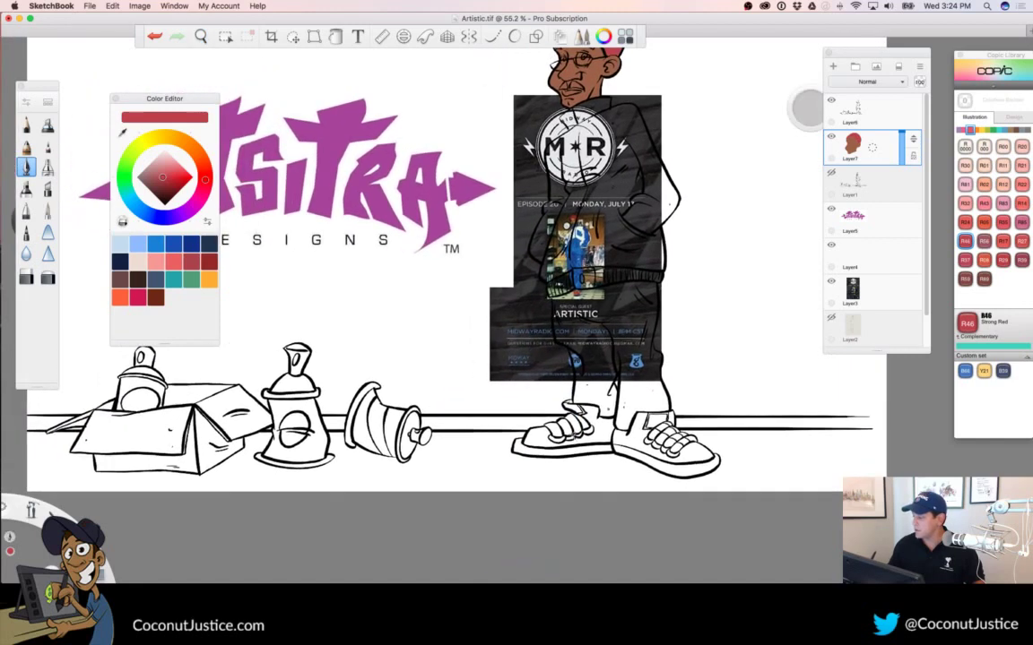
Shift the reference poster on Layer3 sideways from the figure and bring its layer to the top of the layer stack
{"action": "left_click", "coordinate": [854, 291]}
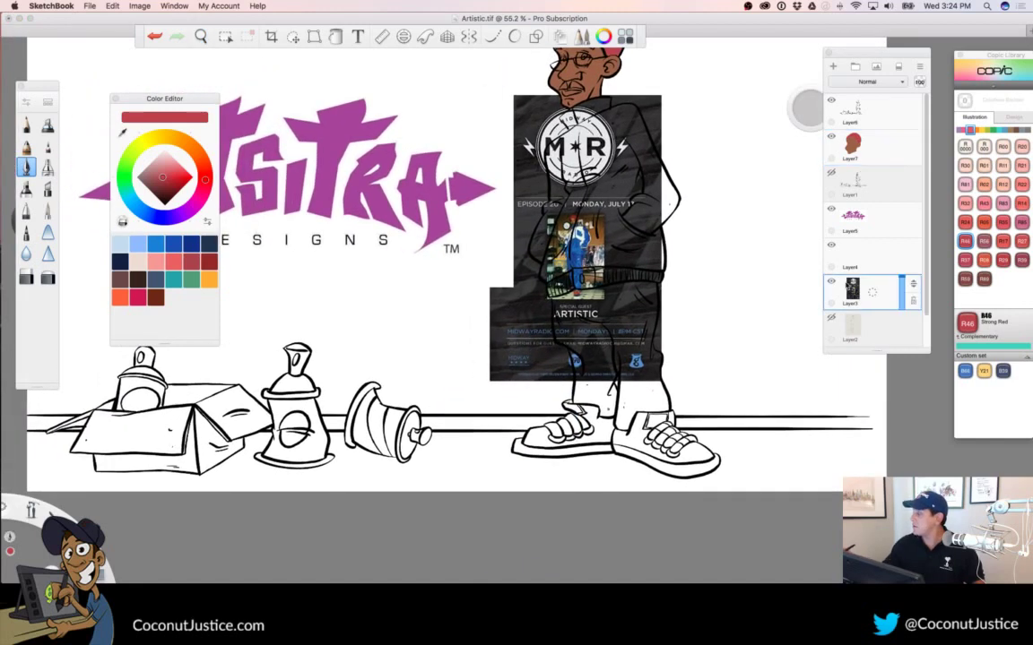
{"action": "left_click", "coordinate": [293, 36]}
{"action": "left_click", "coordinate": [416, 60]}
{"action": "left_click_drag", "start_coordinate": [651, 405], "coordinate": [748, 392]}
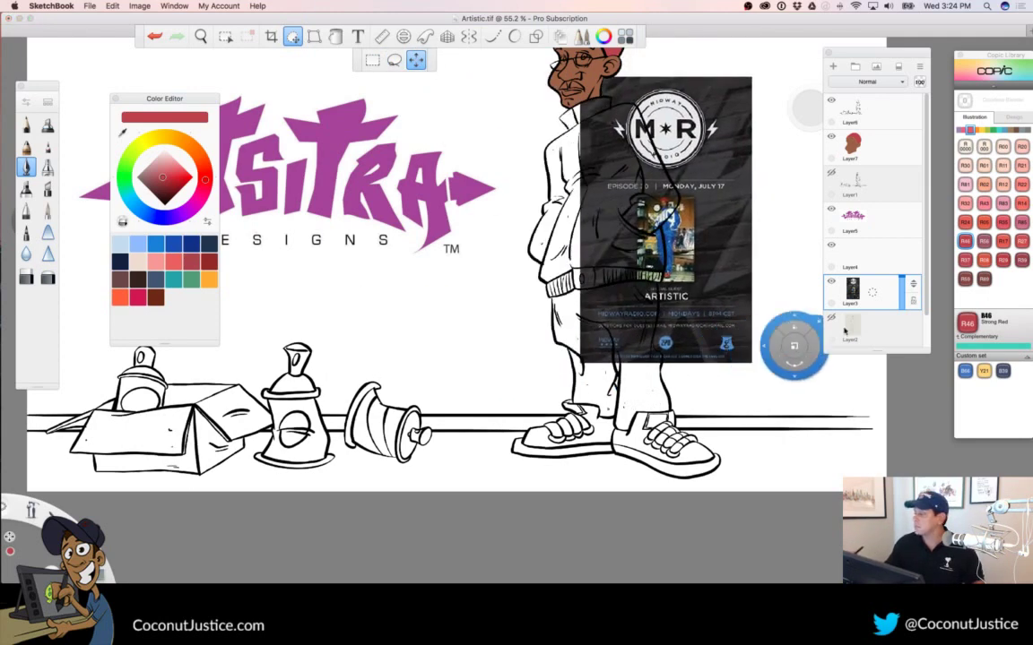
{"action": "left_click_drag", "start_coordinate": [913, 284], "coordinate": [912, 94]}
{"action": "left_click_drag", "start_coordinate": [816, 106], "coordinate": [806, 105]}
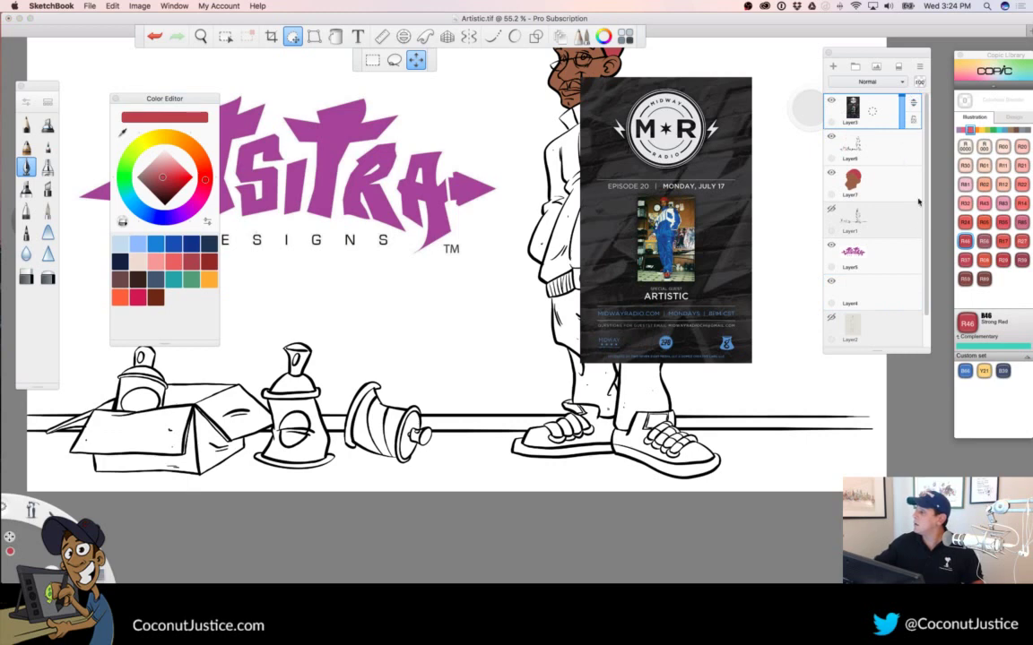
Move the reference poster farther out so that it sits beside the man, clear of his line art
{"action": "left_click_drag", "start_coordinate": [700, 339], "coordinate": [782, 314]}
{"action": "key", "text": "space"}
{"action": "left_click_drag", "start_coordinate": [674, 405], "coordinate": [483, 441]}
{"action": "left_click_drag", "start_coordinate": [568, 445], "coordinate": [602, 417]}
{"action": "key", "text": "space"}
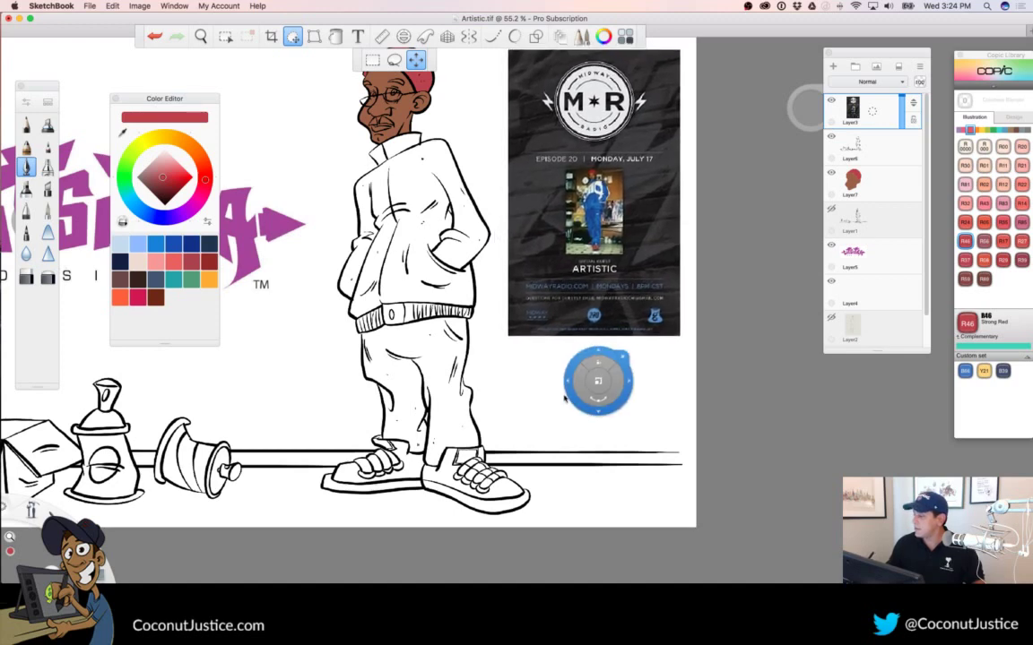
{"action": "left_click", "coordinate": [625, 357]}
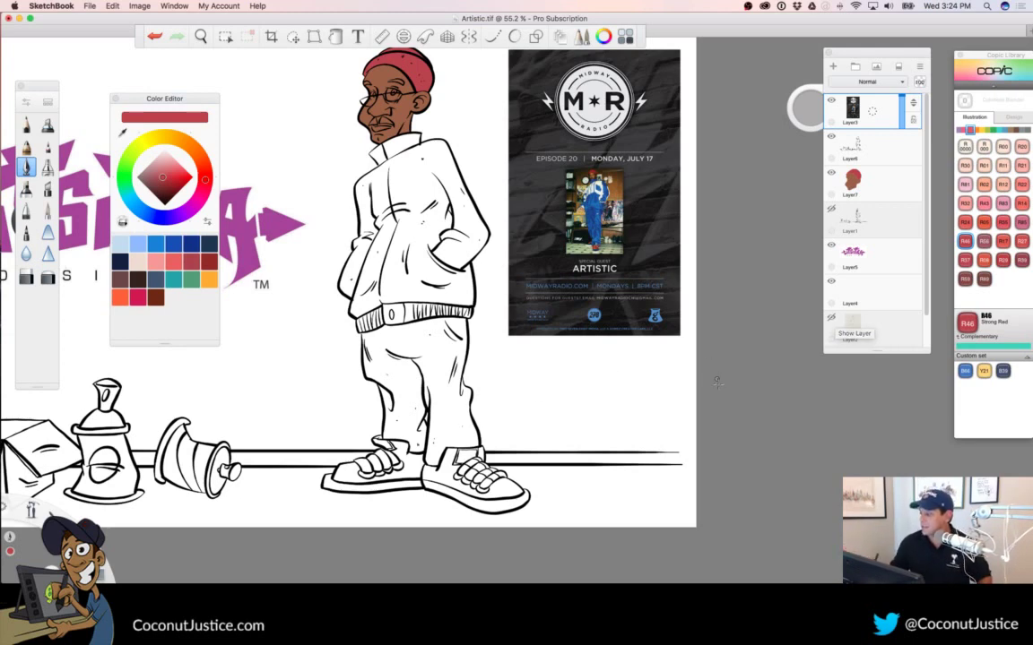
On the line art in Layer6, set the colour to black and ink the missing curved lines across the rear shoe's laces
{"action": "key", "text": "space"}
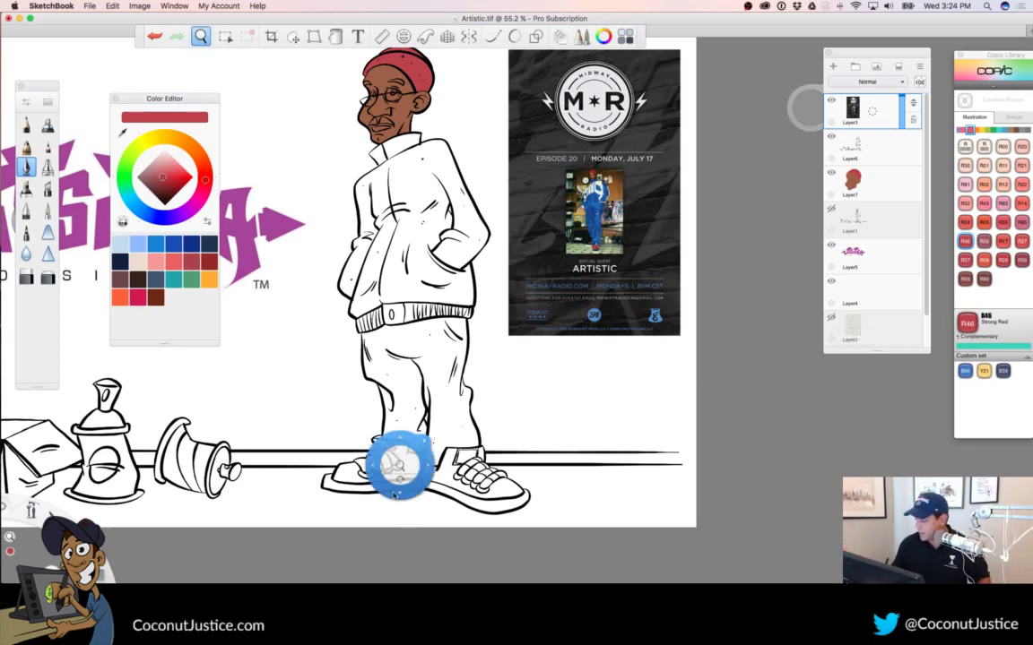
{"action": "left_click", "coordinate": [875, 151]}
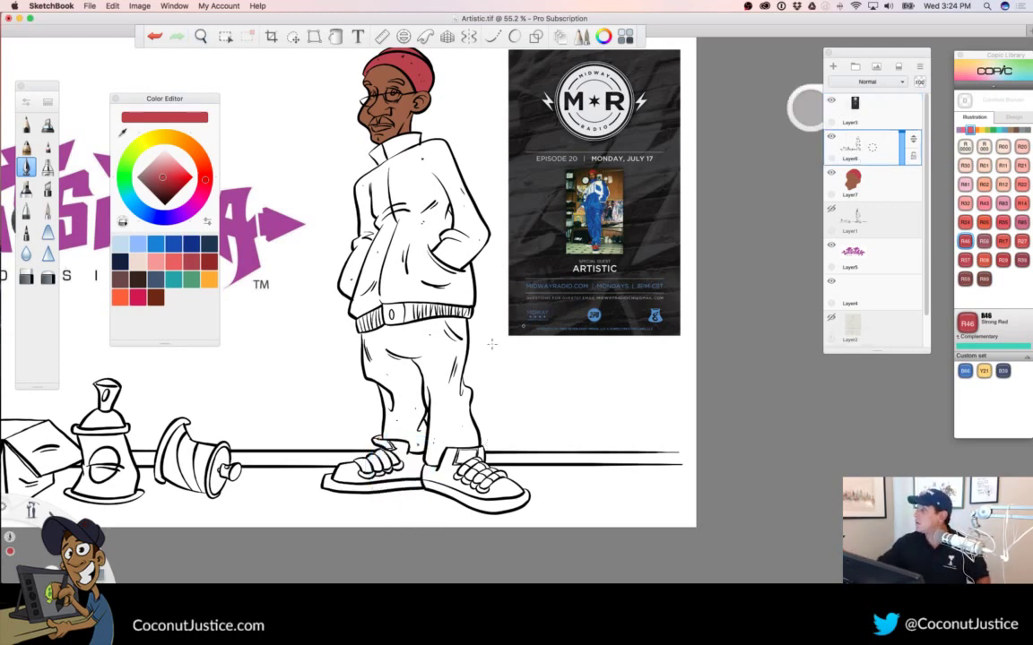
{"action": "left_click_drag", "start_coordinate": [172, 191], "coordinate": [171, 303]}
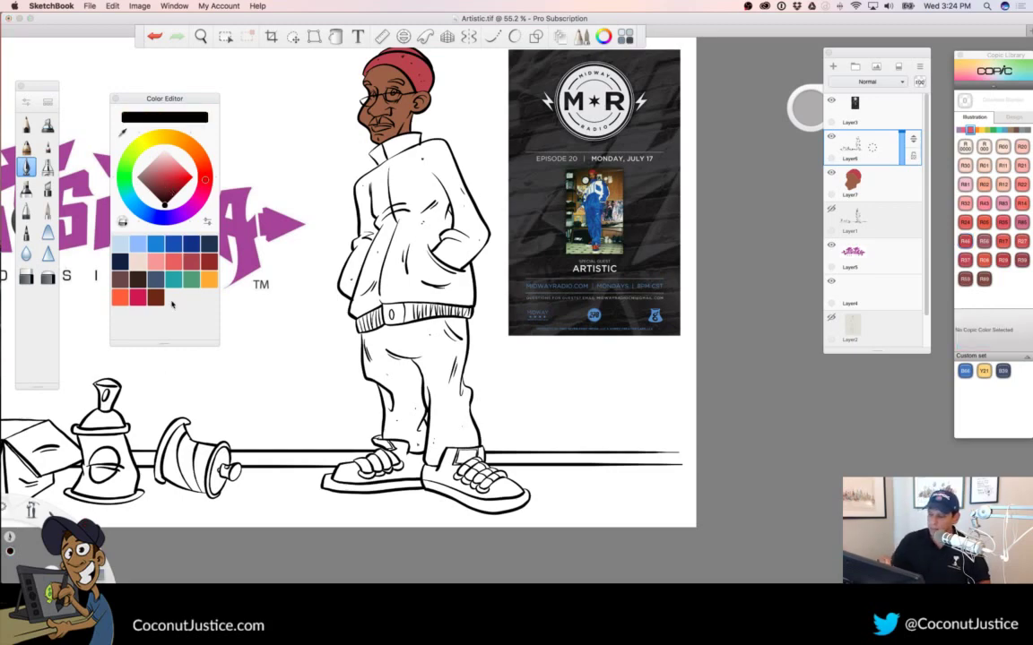
{"action": "key", "text": "space"}
{"action": "mouse_move", "coordinate": [388, 464]}
{"action": "left_mouse_down"}
{"action": "mouse_move", "coordinate": [538, 438]}
{"action": "mouse_move", "coordinate": [605, 330]}
{"action": "left_mouse_up"}
{"action": "scroll", "coordinate": [502, 362], "scroll_direction": "up", "scroll_amount": 5}
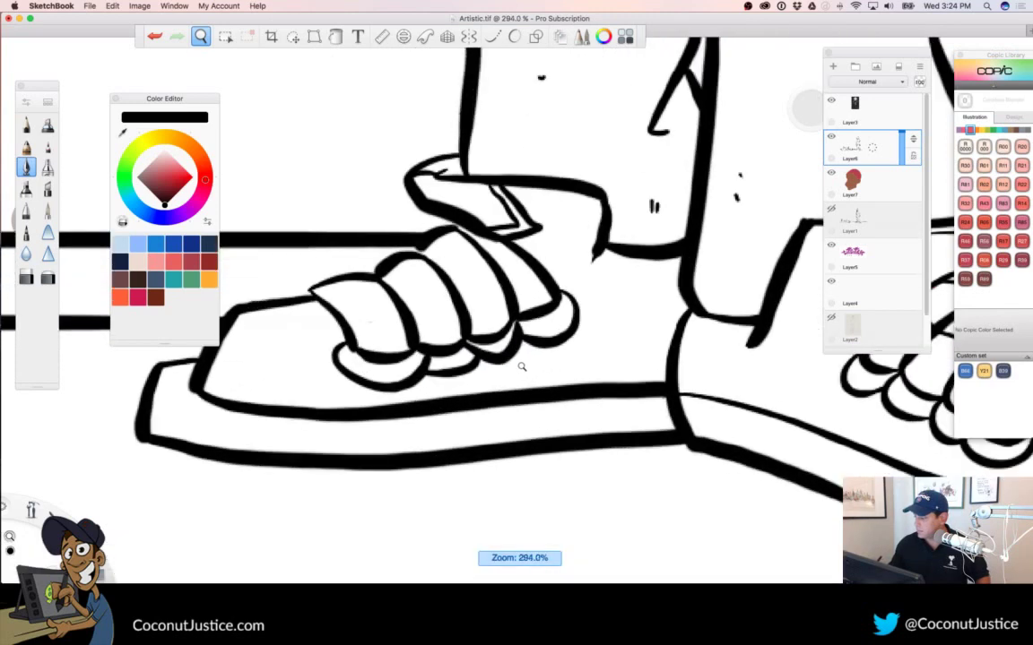
{"action": "left_click_drag", "start_coordinate": [329, 310], "coordinate": [441, 272]}
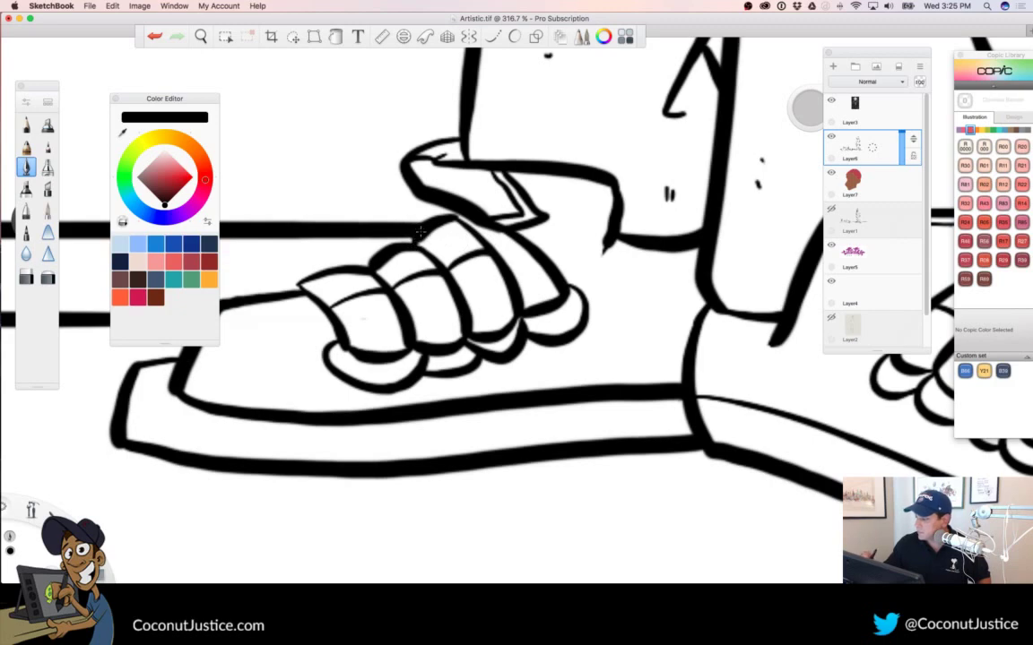
Choose Copic colour E49 Dark Bark from the brown swatches for the man's facial hair and eyes
{"action": "key", "text": "space"}
{"action": "left_click_drag", "start_coordinate": [380, 405], "coordinate": [268, 432]}
{"action": "left_click_drag", "start_coordinate": [531, 445], "coordinate": [553, 466]}
{"action": "left_click_drag", "start_coordinate": [270, 497], "coordinate": [296, 521]}
{"action": "left_click_drag", "start_coordinate": [430, 364], "coordinate": [388, 421]}
{"action": "left_click_drag", "start_coordinate": [594, 360], "coordinate": [575, 455]}
{"action": "left_click_drag", "start_coordinate": [487, 174], "coordinate": [531, 121]}
{"action": "left_click_drag", "start_coordinate": [395, 321], "coordinate": [385, 513]}
{"action": "left_click_drag", "start_coordinate": [418, 396], "coordinate": [597, 381]}
{"action": "left_click_drag", "start_coordinate": [419, 341], "coordinate": [428, 421]}
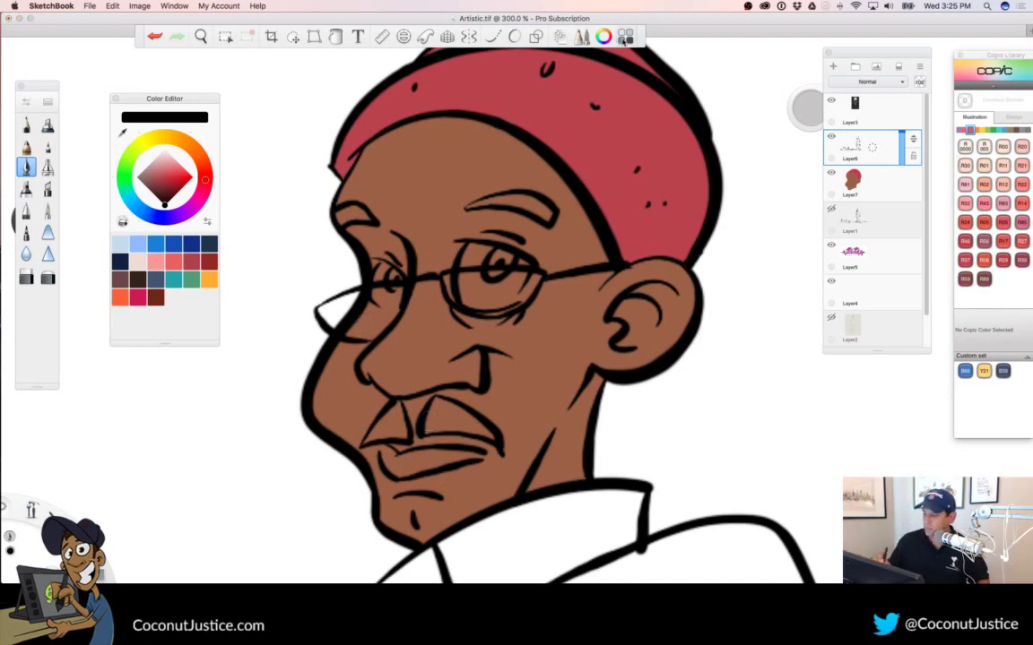
{"action": "left_click", "coordinate": [625, 41]}
{"action": "left_click", "coordinate": [626, 41]}
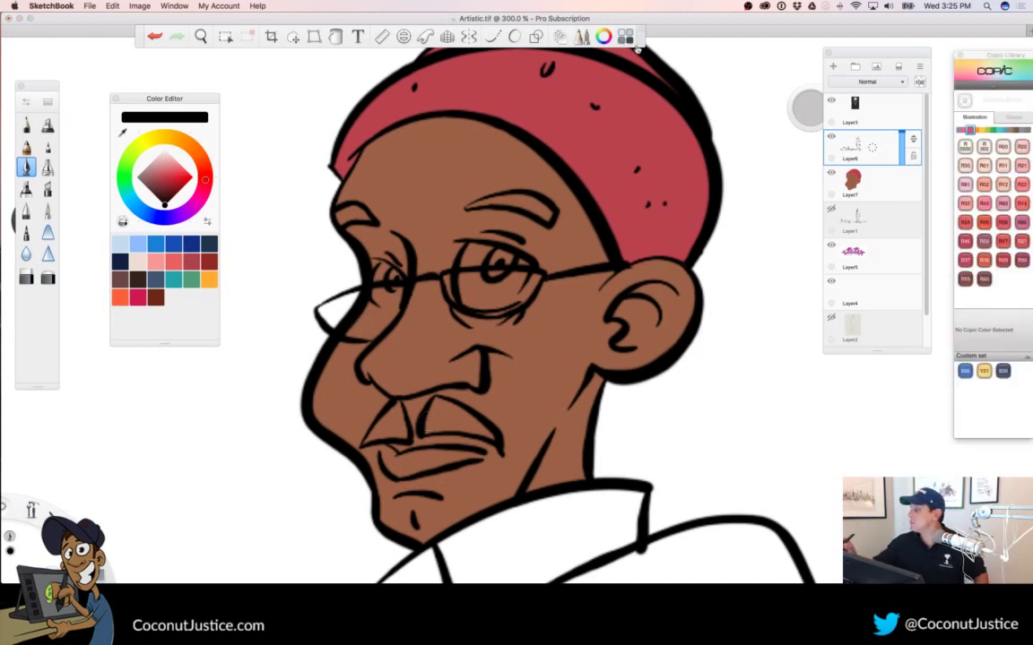
{"action": "left_click", "coordinate": [1016, 131]}
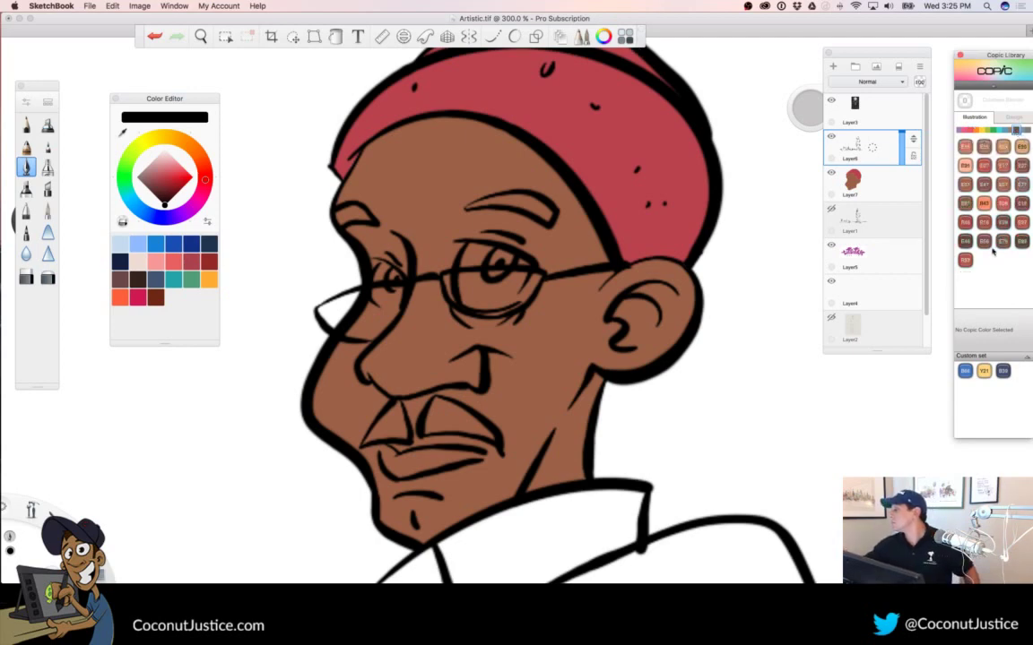
{"action": "left_click", "coordinate": [964, 241]}
Paint both eyebrows and the irises of both eyes with Dark Bark on the flat colour layer, Layer7
{"action": "key", "text": "space"}
{"action": "left_click_drag", "start_coordinate": [377, 235], "coordinate": [538, 210]}
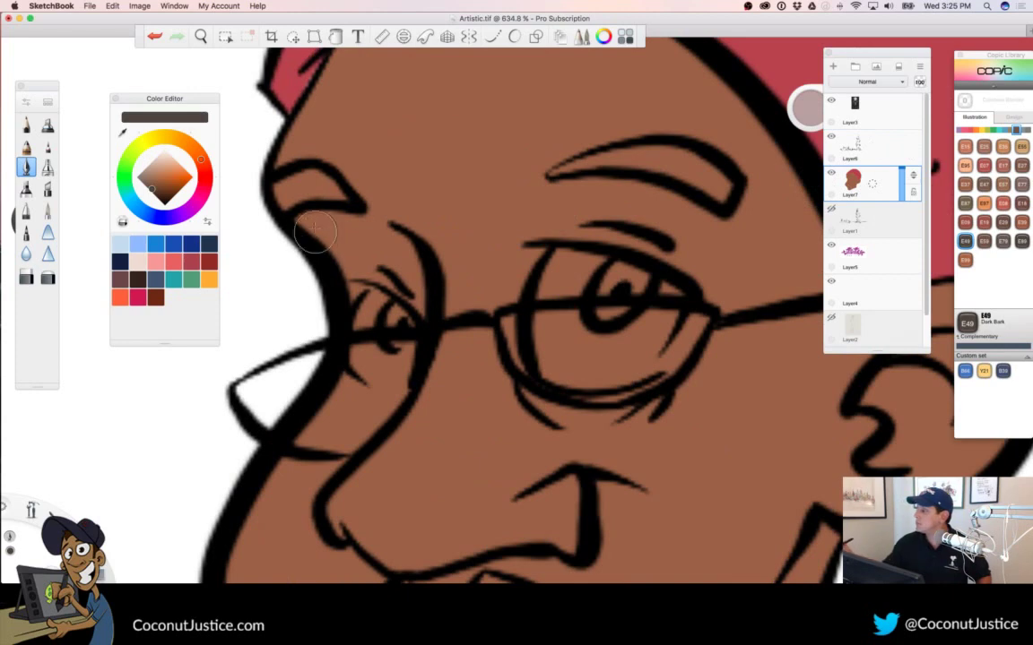
{"action": "mouse_move", "coordinate": [344, 197]}
{"action": "left_mouse_down"}
{"action": "mouse_move", "coordinate": [310, 178]}
{"action": "mouse_move", "coordinate": [281, 184]}
{"action": "mouse_move", "coordinate": [310, 194]}
{"action": "left_mouse_up"}
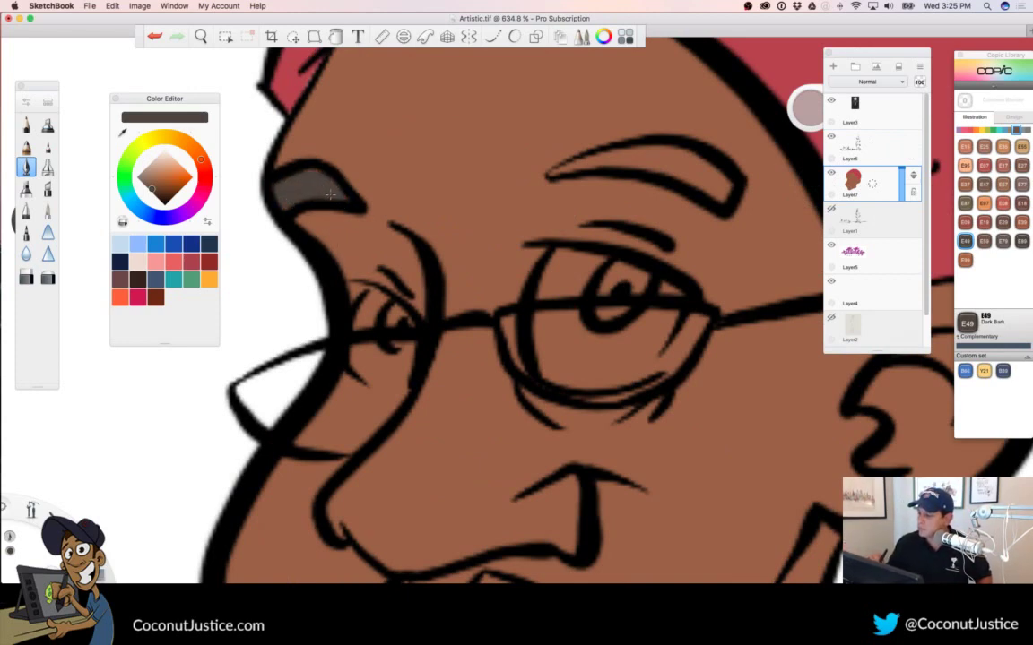
{"action": "left_click_drag", "start_coordinate": [398, 307], "coordinate": [391, 324]}
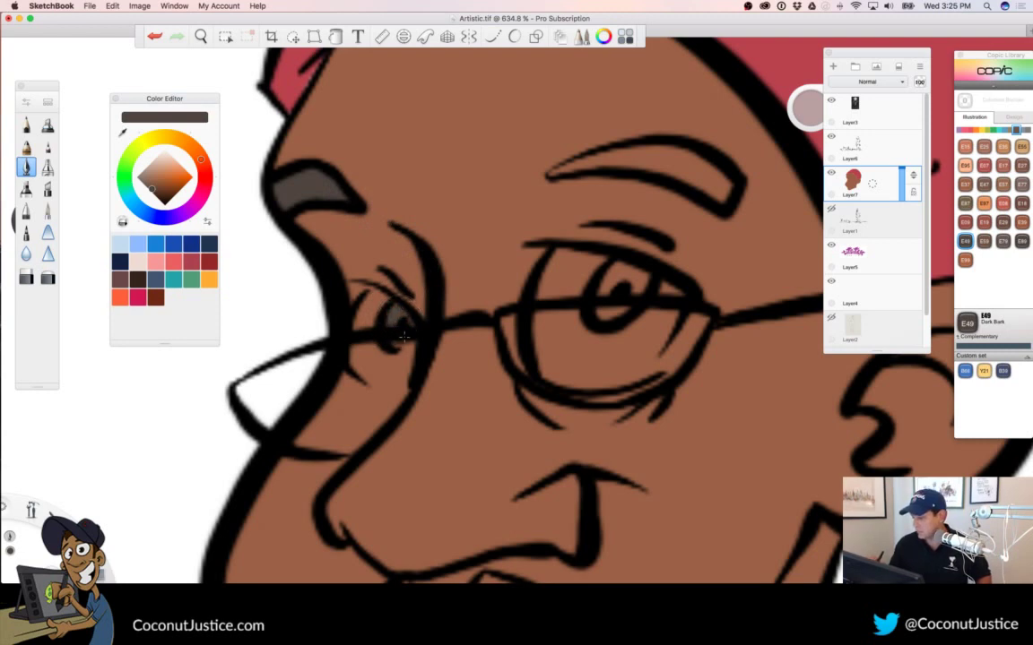
{"action": "mouse_move", "coordinate": [621, 272]}
{"action": "left_mouse_down"}
{"action": "mouse_move", "coordinate": [611, 300]}
{"action": "mouse_move", "coordinate": [628, 264]}
{"action": "mouse_move", "coordinate": [605, 315]}
{"action": "mouse_move", "coordinate": [633, 288]}
{"action": "left_mouse_up"}
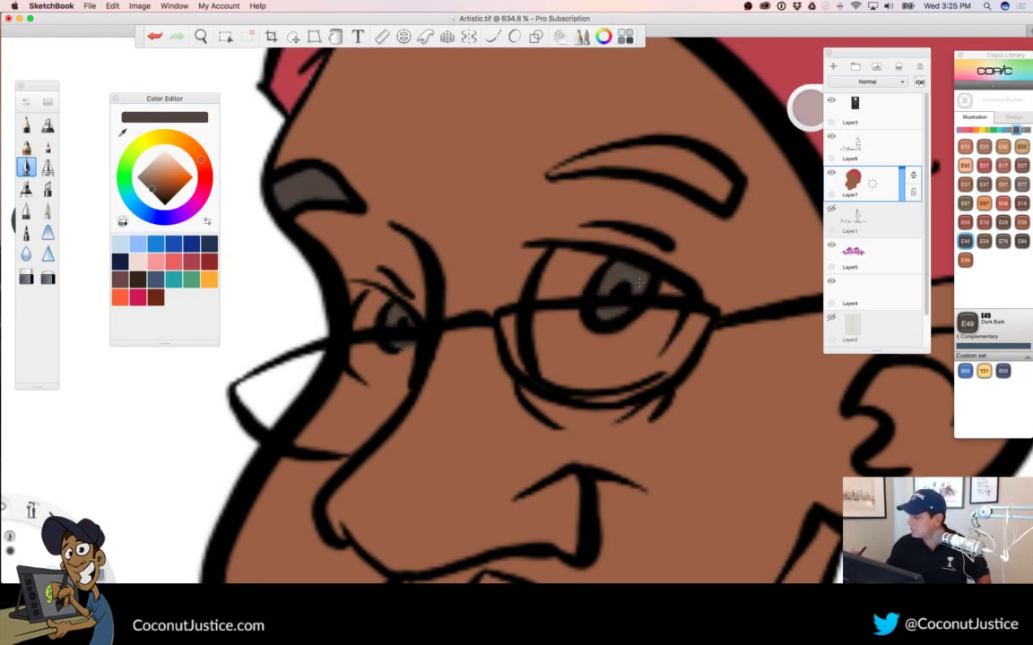
{"action": "mouse_move", "coordinate": [567, 169]}
{"action": "left_mouse_down"}
{"action": "mouse_move", "coordinate": [618, 153]}
{"action": "mouse_move", "coordinate": [676, 156]}
{"action": "mouse_move", "coordinate": [604, 164]}
{"action": "mouse_move", "coordinate": [676, 172]}
{"action": "mouse_move", "coordinate": [576, 168]}
{"action": "mouse_move", "coordinate": [621, 163]}
{"action": "mouse_move", "coordinate": [723, 194]}
{"action": "mouse_move", "coordinate": [722, 182]}
{"action": "mouse_move", "coordinate": [695, 162]}
{"action": "left_mouse_up"}
Paint both halves of the moustache with Dark Bark, staying within the line art
{"action": "key", "text": "space"}
{"action": "left_click_drag", "start_coordinate": [487, 310], "coordinate": [311, 355]}
{"action": "left_click_drag", "start_coordinate": [484, 436], "coordinate": [461, 376]}
{"action": "left_click_drag", "start_coordinate": [468, 327], "coordinate": [620, 342]}
{"action": "mouse_move", "coordinate": [469, 217]}
{"action": "left_mouse_down"}
{"action": "mouse_move", "coordinate": [440, 249]}
{"action": "mouse_move", "coordinate": [445, 242]}
{"action": "mouse_move", "coordinate": [415, 283]}
{"action": "mouse_move", "coordinate": [450, 264]}
{"action": "mouse_move", "coordinate": [437, 269]}
{"action": "mouse_move", "coordinate": [479, 267]}
{"action": "mouse_move", "coordinate": [469, 232]}
{"action": "left_mouse_up"}
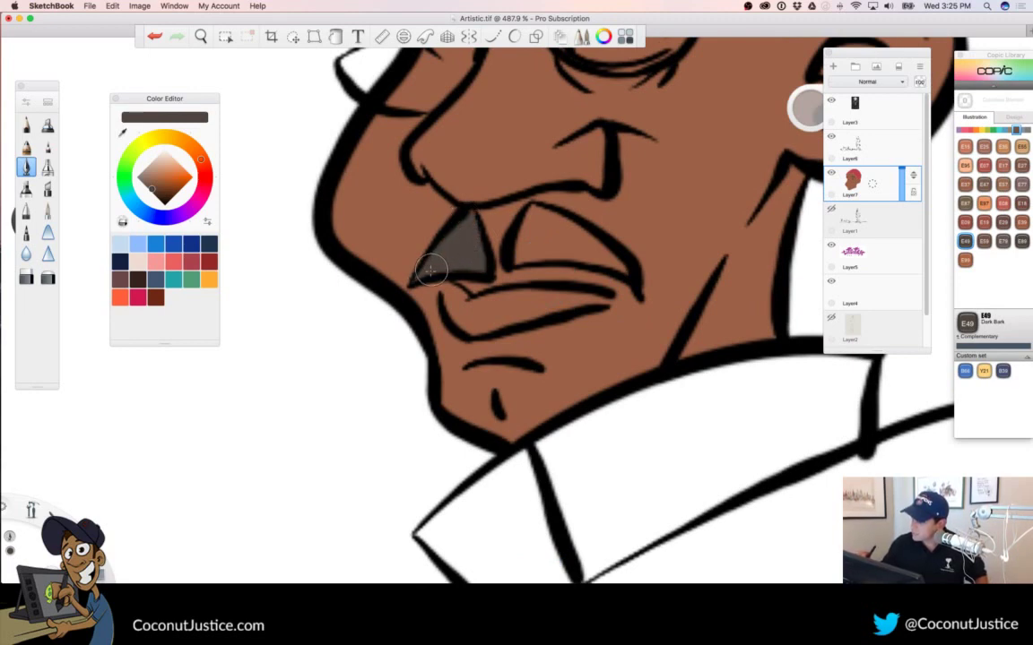
{"action": "mouse_move", "coordinate": [535, 210]}
{"action": "left_mouse_down"}
{"action": "mouse_move", "coordinate": [529, 216]}
{"action": "mouse_move", "coordinate": [589, 232]}
{"action": "left_mouse_up"}
{"action": "mouse_move", "coordinate": [620, 268]}
{"action": "left_mouse_down"}
{"action": "mouse_move", "coordinate": [547, 256]}
{"action": "mouse_move", "coordinate": [522, 233]}
{"action": "mouse_move", "coordinate": [518, 261]}
{"action": "mouse_move", "coordinate": [561, 254]}
{"action": "mouse_move", "coordinate": [526, 251]}
{"action": "mouse_move", "coordinate": [523, 239]}
{"action": "mouse_move", "coordinate": [567, 243]}
{"action": "left_mouse_up"}
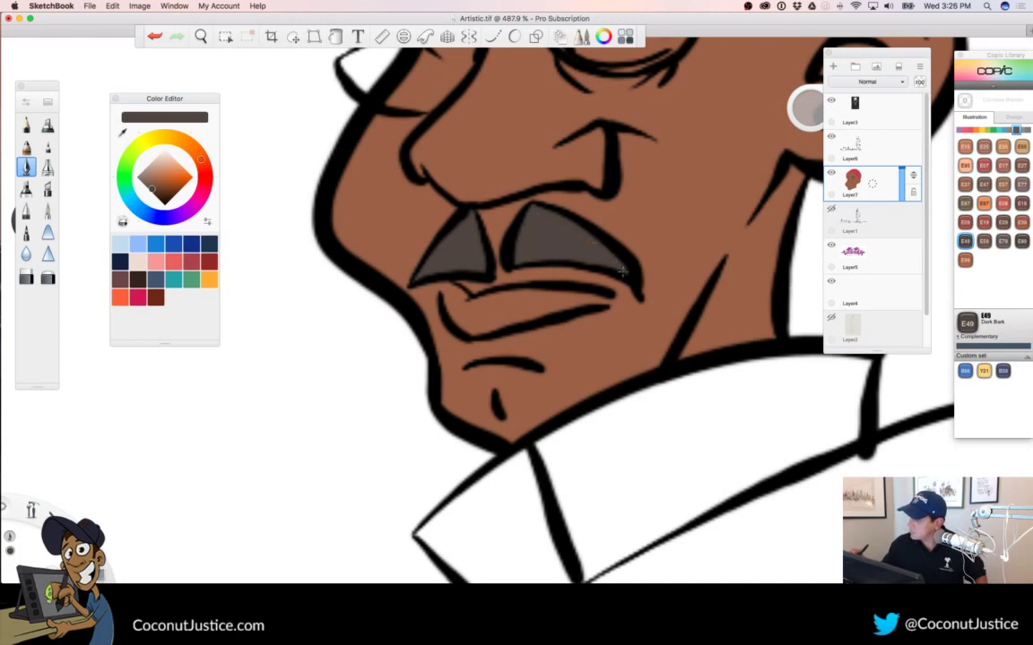
Choose Copic colour B18 Lapis Lazuli from the blue swatches after trying B39 Prussian Blue
{"action": "key", "text": "space"}
{"action": "left_click_drag", "start_coordinate": [542, 305], "coordinate": [422, 339]}
{"action": "left_click_drag", "start_coordinate": [540, 438], "coordinate": [481, 387]}
{"action": "key", "text": "space"}
{"action": "mouse_move", "coordinate": [536, 477]}
{"action": "left_mouse_down"}
{"action": "mouse_move", "coordinate": [498, 372]}
{"action": "mouse_move", "coordinate": [443, 395]}
{"action": "mouse_move", "coordinate": [447, 419]}
{"action": "left_mouse_up"}
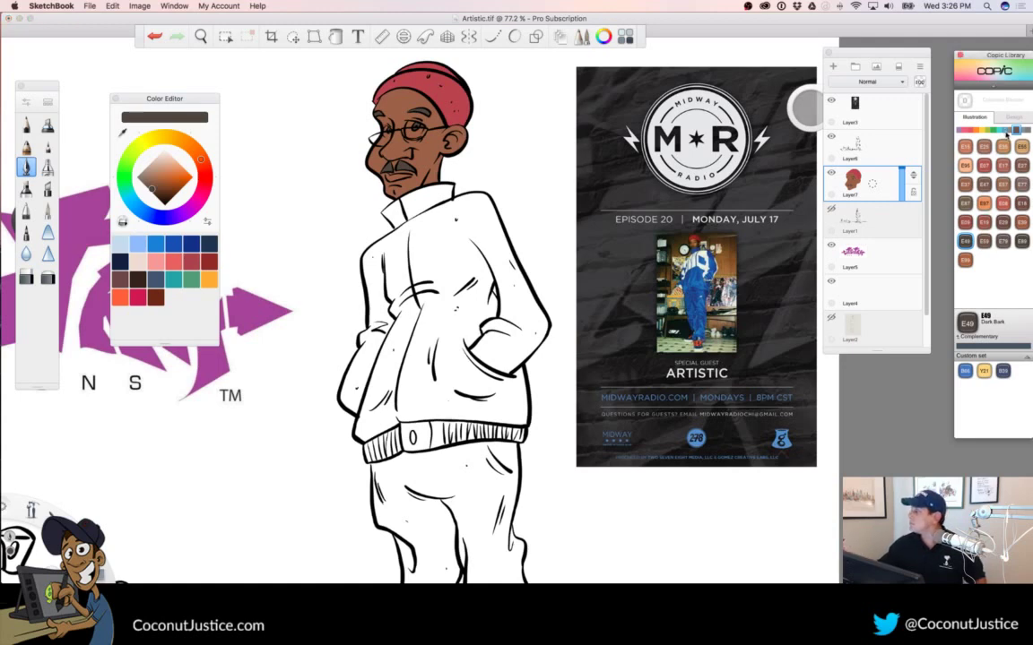
{"action": "left_click", "coordinate": [1004, 131]}
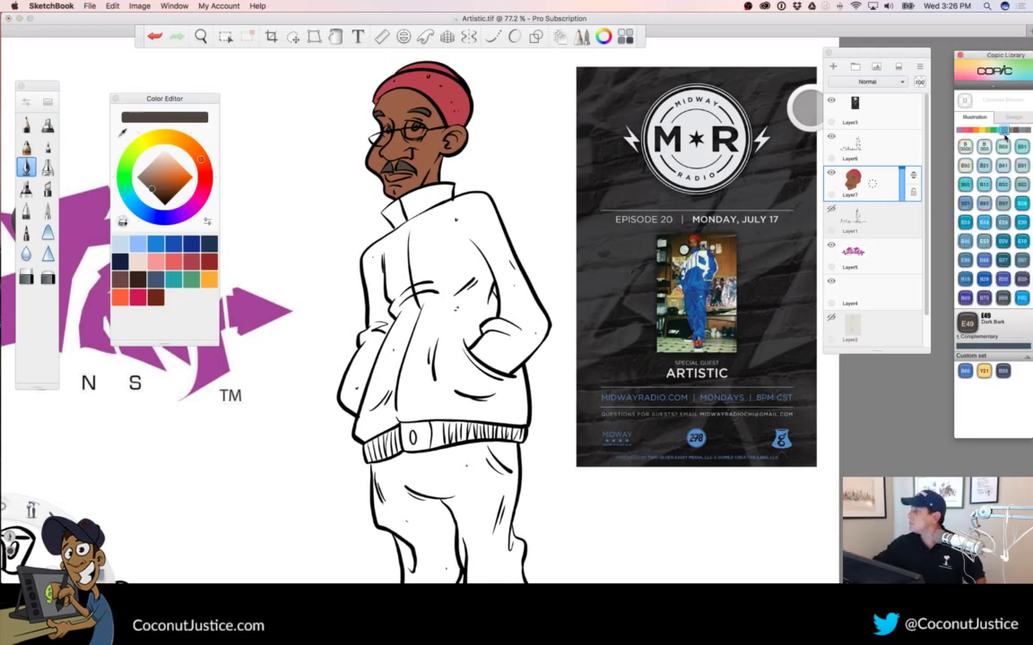
{"action": "left_click", "coordinate": [1022, 278]}
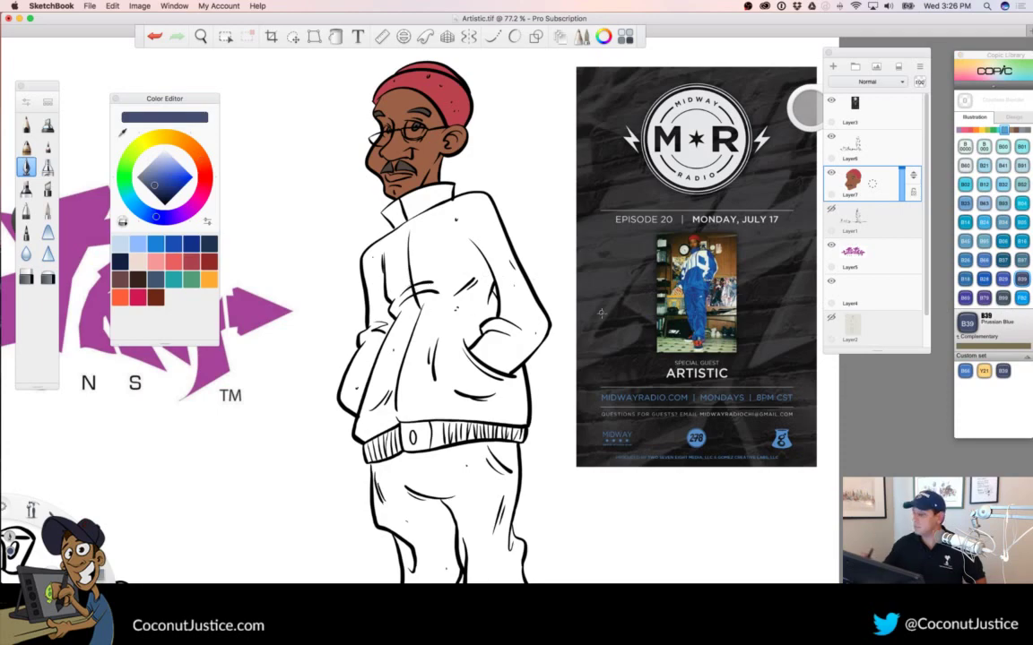
{"action": "left_click", "coordinate": [966, 280]}
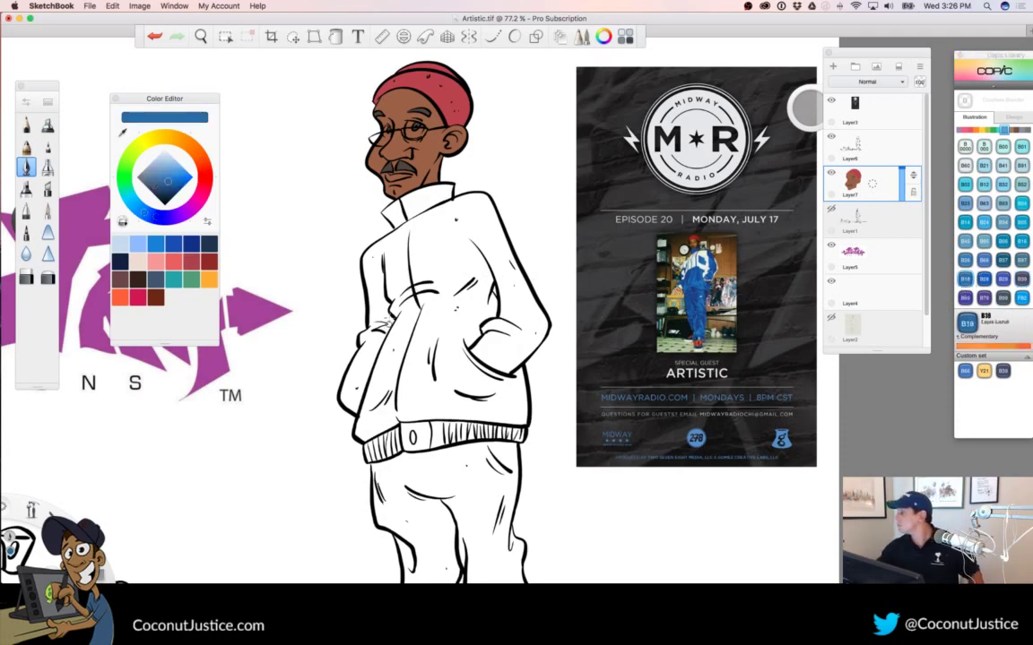
Outline the inside edges of the jacket's collar and the left-hand shoulder with Lapis Lazuli on Layer7
{"action": "key", "text": "space"}
{"action": "left_click_drag", "start_coordinate": [469, 256], "coordinate": [428, 198]}
{"action": "left_click_drag", "start_coordinate": [346, 251], "coordinate": [380, 394]}
{"action": "left_click_drag", "start_coordinate": [395, 303], "coordinate": [429, 293]}
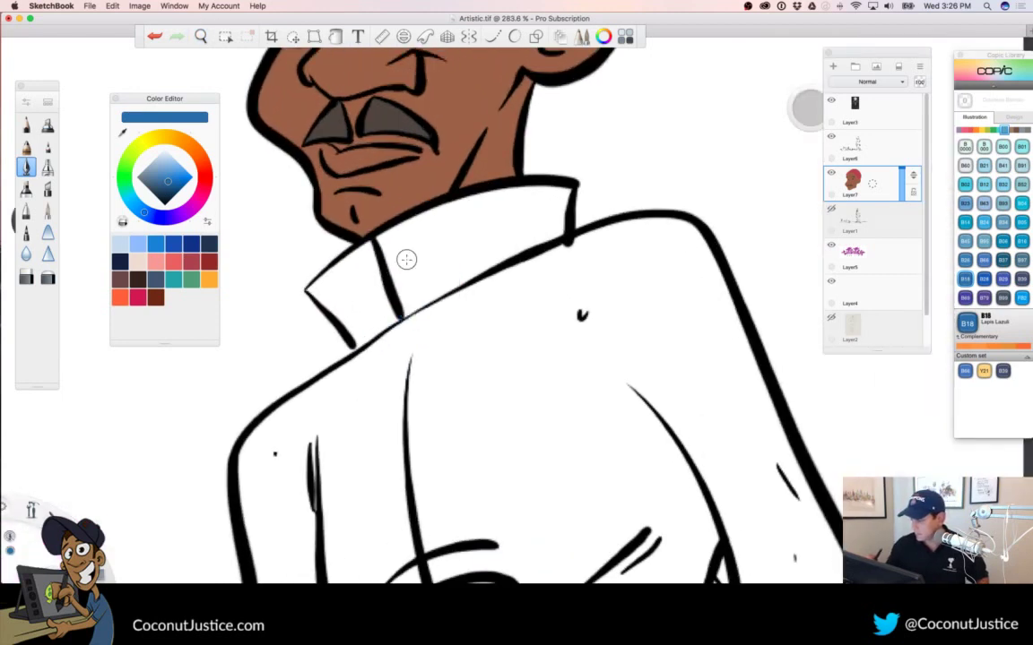
{"action": "mouse_move", "coordinate": [416, 222]}
{"action": "left_mouse_down"}
{"action": "mouse_move", "coordinate": [367, 240]}
{"action": "mouse_move", "coordinate": [325, 278]}
{"action": "mouse_move", "coordinate": [362, 354]}
{"action": "left_mouse_up"}
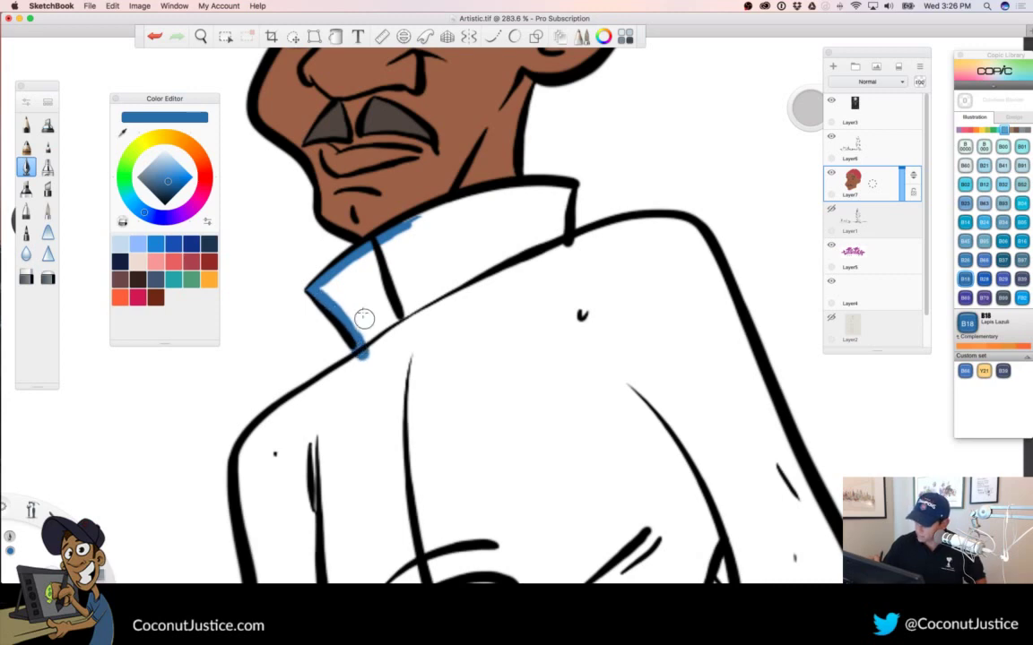
{"action": "mouse_move", "coordinate": [405, 226]}
{"action": "left_mouse_down"}
{"action": "mouse_move", "coordinate": [563, 187]}
{"action": "mouse_move", "coordinate": [558, 231]}
{"action": "left_mouse_up"}
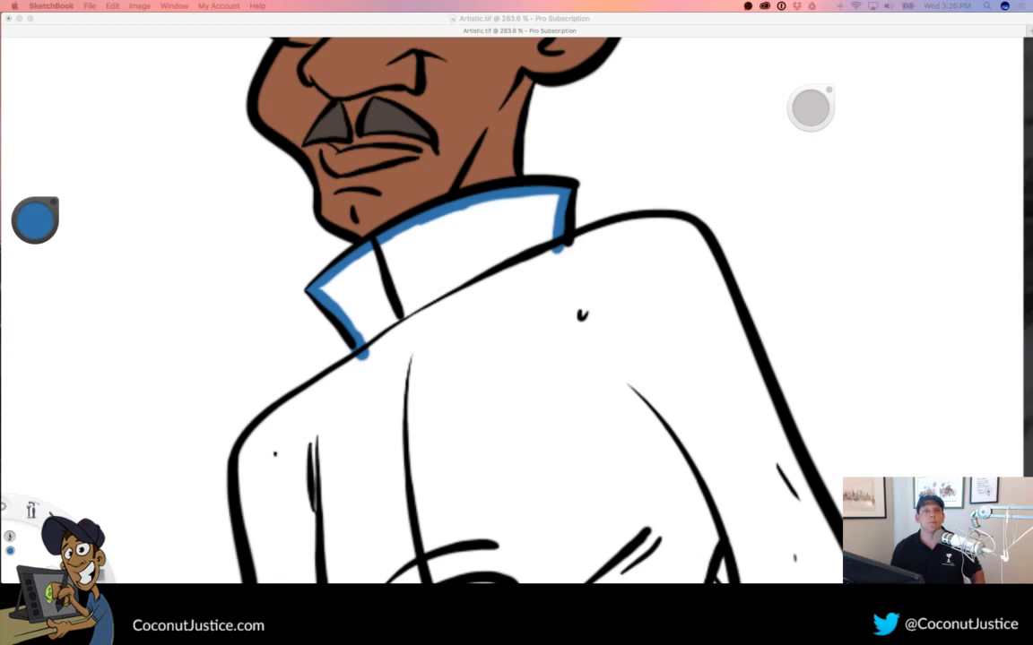
{"action": "key", "text": "Tab"}
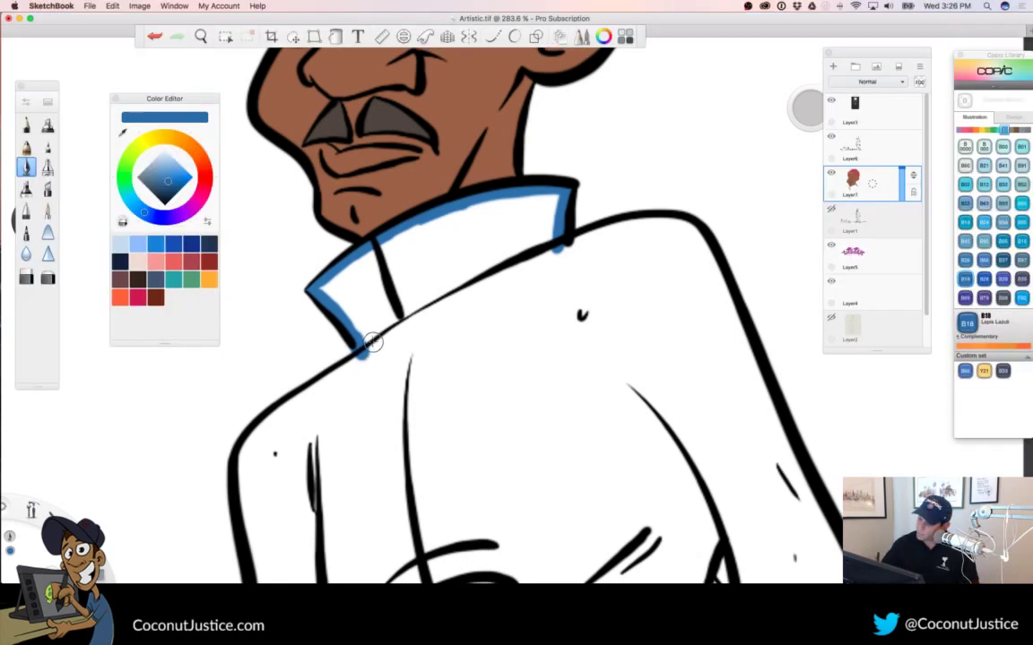
{"action": "mouse_move", "coordinate": [360, 356]}
{"action": "left_mouse_down"}
{"action": "mouse_move", "coordinate": [262, 420]}
{"action": "mouse_move", "coordinate": [240, 459]}
{"action": "mouse_move", "coordinate": [240, 489]}
{"action": "left_mouse_up"}
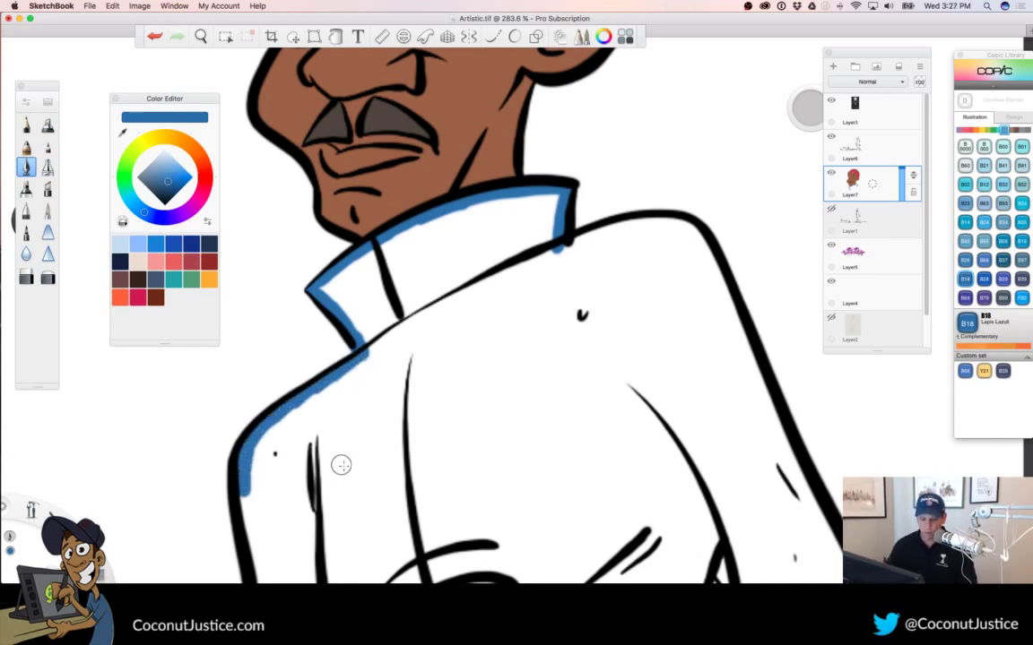
Continue the Lapis Lazuli outline down the left-hand sleeve and jacket edge to the end of the waistband
{"action": "key", "text": "space"}
{"action": "left_click_drag", "start_coordinate": [439, 502], "coordinate": [508, 181]}
{"action": "mouse_move", "coordinate": [314, 172]}
{"action": "left_mouse_down"}
{"action": "mouse_move", "coordinate": [333, 396]}
{"action": "mouse_move", "coordinate": [297, 428]}
{"action": "mouse_move", "coordinate": [307, 468]}
{"action": "left_mouse_up"}
{"action": "mouse_move", "coordinate": [296, 385]}
{"action": "left_mouse_down"}
{"action": "mouse_move", "coordinate": [311, 309]}
{"action": "mouse_move", "coordinate": [294, 159]}
{"action": "mouse_move", "coordinate": [309, 94]}
{"action": "left_mouse_up"}
{"action": "key", "text": "space"}
{"action": "mouse_move", "coordinate": [438, 454]}
{"action": "left_mouse_down"}
{"action": "mouse_move", "coordinate": [569, 357]}
{"action": "mouse_move", "coordinate": [580, 258]}
{"action": "mouse_move", "coordinate": [579, 273]}
{"action": "left_mouse_up"}
{"action": "mouse_move", "coordinate": [375, 222]}
{"action": "left_mouse_down"}
{"action": "mouse_move", "coordinate": [322, 310]}
{"action": "mouse_move", "coordinate": [290, 434]}
{"action": "mouse_move", "coordinate": [280, 427]}
{"action": "mouse_move", "coordinate": [349, 480]}
{"action": "mouse_move", "coordinate": [484, 482]}
{"action": "mouse_move", "coordinate": [466, 337]}
{"action": "mouse_move", "coordinate": [440, 290]}
{"action": "mouse_move", "coordinate": [301, 249]}
{"action": "mouse_move", "coordinate": [293, 321]}
{"action": "mouse_move", "coordinate": [320, 346]}
{"action": "mouse_move", "coordinate": [354, 439]}
{"action": "left_mouse_up"}
Outline the outer edge of the left-hand trouser leg and the trouser hems in Lapis Lazuli
{"action": "left_click_drag", "start_coordinate": [503, 431], "coordinate": [475, 101]}
{"action": "mouse_move", "coordinate": [333, 166]}
{"action": "left_mouse_down"}
{"action": "mouse_move", "coordinate": [350, 324]}
{"action": "mouse_move", "coordinate": [410, 360]}
{"action": "mouse_move", "coordinate": [395, 345]}
{"action": "mouse_move", "coordinate": [446, 466]}
{"action": "left_mouse_up"}
{"action": "left_click_drag", "start_coordinate": [564, 455], "coordinate": [517, 224]}
{"action": "mouse_move", "coordinate": [391, 168]}
{"action": "left_mouse_down"}
{"action": "mouse_move", "coordinate": [395, 235]}
{"action": "mouse_move", "coordinate": [382, 305]}
{"action": "left_mouse_up"}
{"action": "mouse_move", "coordinate": [390, 345]}
{"action": "left_mouse_down"}
{"action": "mouse_move", "coordinate": [508, 362]}
{"action": "mouse_move", "coordinate": [514, 405]}
{"action": "mouse_move", "coordinate": [542, 412]}
{"action": "mouse_move", "coordinate": [601, 397]}
{"action": "mouse_move", "coordinate": [602, 465]}
{"action": "mouse_move", "coordinate": [662, 479]}
{"action": "mouse_move", "coordinate": [679, 424]}
{"action": "mouse_move", "coordinate": [716, 388]}
{"action": "left_mouse_up"}
{"action": "key", "text": "space"}
{"action": "left_click_drag", "start_coordinate": [704, 471], "coordinate": [383, 474]}
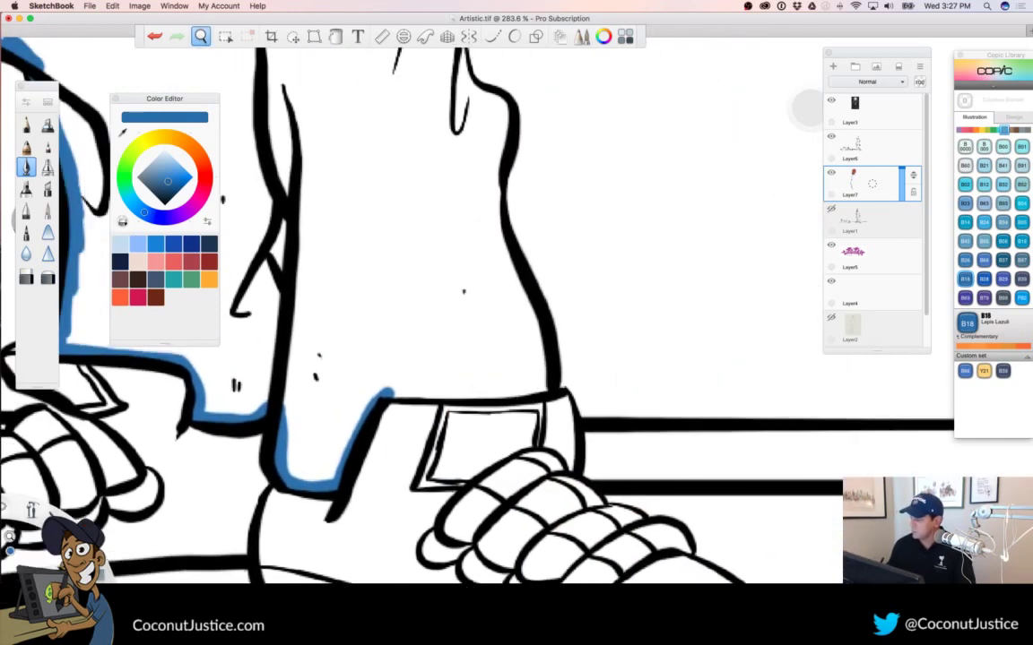
Outline the remaining hem and the outer edge of the right-hand trouser leg up to the waistband in Lapis Lazuli
{"action": "mouse_move", "coordinate": [478, 90]}
{"action": "left_mouse_down"}
{"action": "mouse_move", "coordinate": [504, 97]}
{"action": "mouse_move", "coordinate": [505, 224]}
{"action": "mouse_move", "coordinate": [541, 339]}
{"action": "mouse_move", "coordinate": [544, 387]}
{"action": "left_mouse_up"}
{"action": "left_click_drag", "start_coordinate": [381, 392], "coordinate": [546, 389]}
{"action": "mouse_move", "coordinate": [422, 392]}
{"action": "left_mouse_down"}
{"action": "mouse_move", "coordinate": [455, 390]}
{"action": "mouse_move", "coordinate": [384, 368]}
{"action": "mouse_move", "coordinate": [328, 375]}
{"action": "left_mouse_up"}
{"action": "key", "text": "space"}
{"action": "mouse_move", "coordinate": [522, 435]}
{"action": "left_mouse_down"}
{"action": "mouse_move", "coordinate": [547, 477]}
{"action": "mouse_move", "coordinate": [545, 564]}
{"action": "left_mouse_up"}
{"action": "key", "text": "space"}
{"action": "left_click_drag", "start_coordinate": [517, 299], "coordinate": [573, 307]}
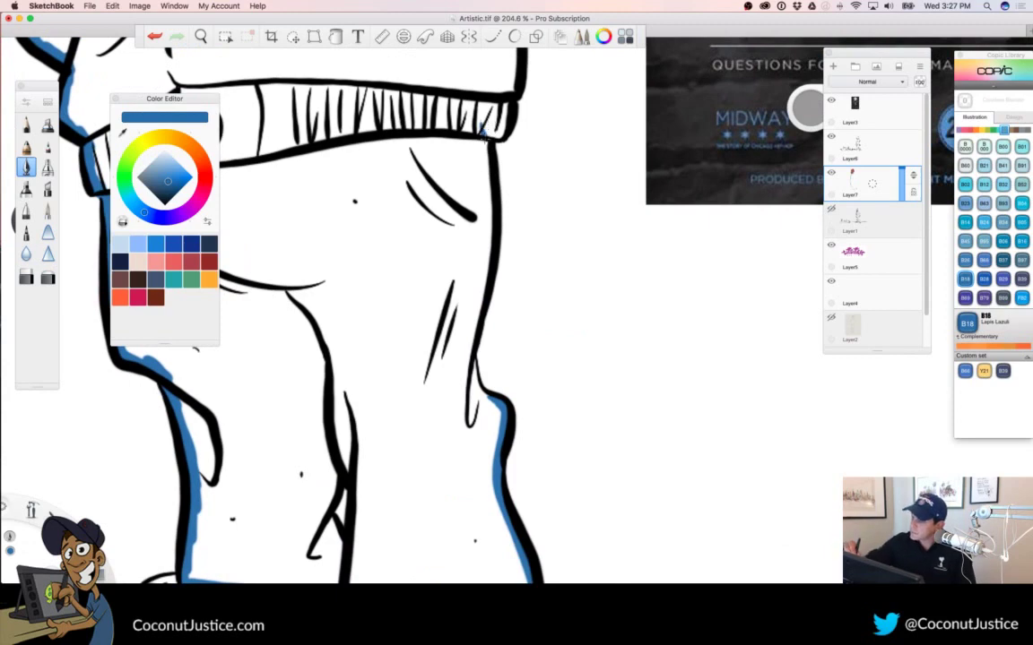
{"action": "mouse_move", "coordinate": [489, 175]}
{"action": "left_mouse_down"}
{"action": "mouse_move", "coordinate": [489, 247]}
{"action": "mouse_move", "coordinate": [468, 363]}
{"action": "left_mouse_up"}
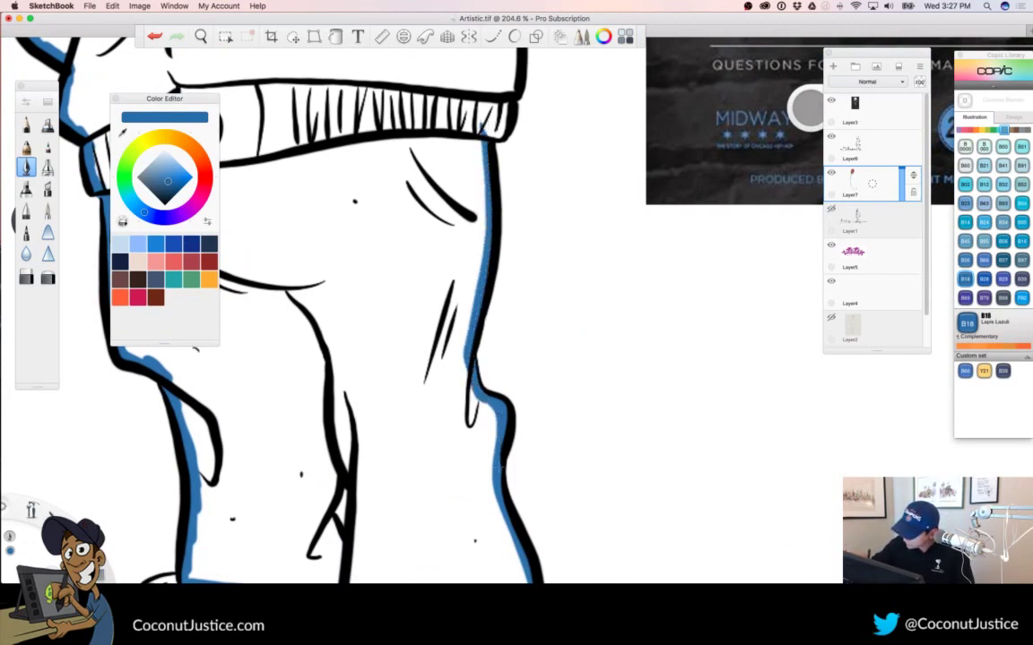
Trace Lapis Lazuli around the gap between arm and torso, then along the jacket's right-hand side and waistband end
{"action": "key", "text": "space"}
{"action": "left_click_drag", "start_coordinate": [484, 285], "coordinate": [385, 301]}
{"action": "left_click_drag", "start_coordinate": [562, 221], "coordinate": [519, 475]}
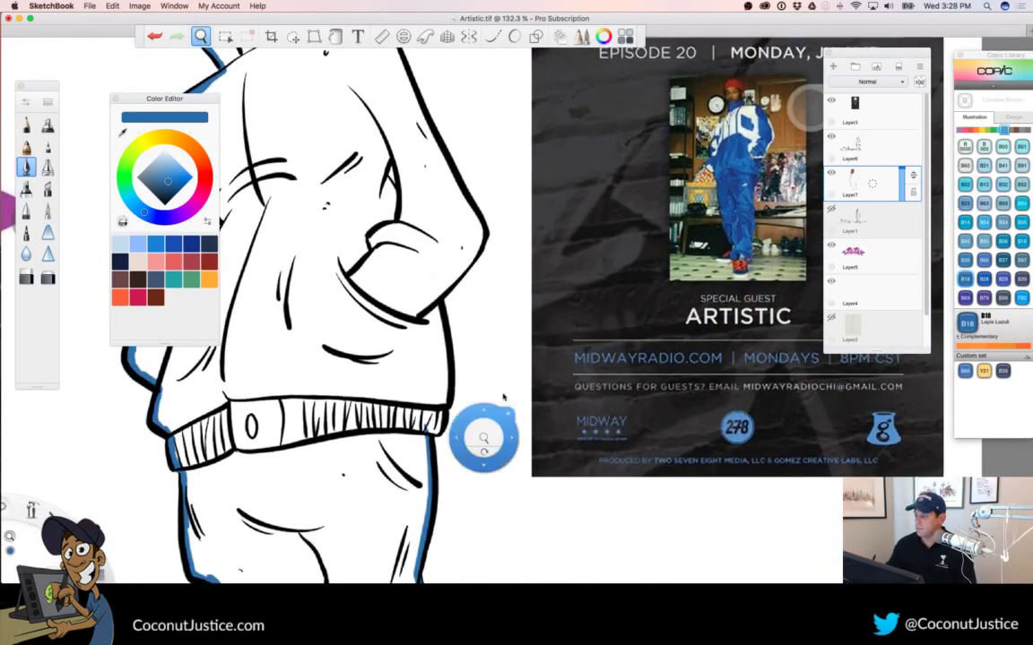
{"action": "mouse_move", "coordinate": [453, 259]}
{"action": "left_mouse_down"}
{"action": "mouse_move", "coordinate": [383, 129]}
{"action": "mouse_move", "coordinate": [348, 153]}
{"action": "left_mouse_up"}
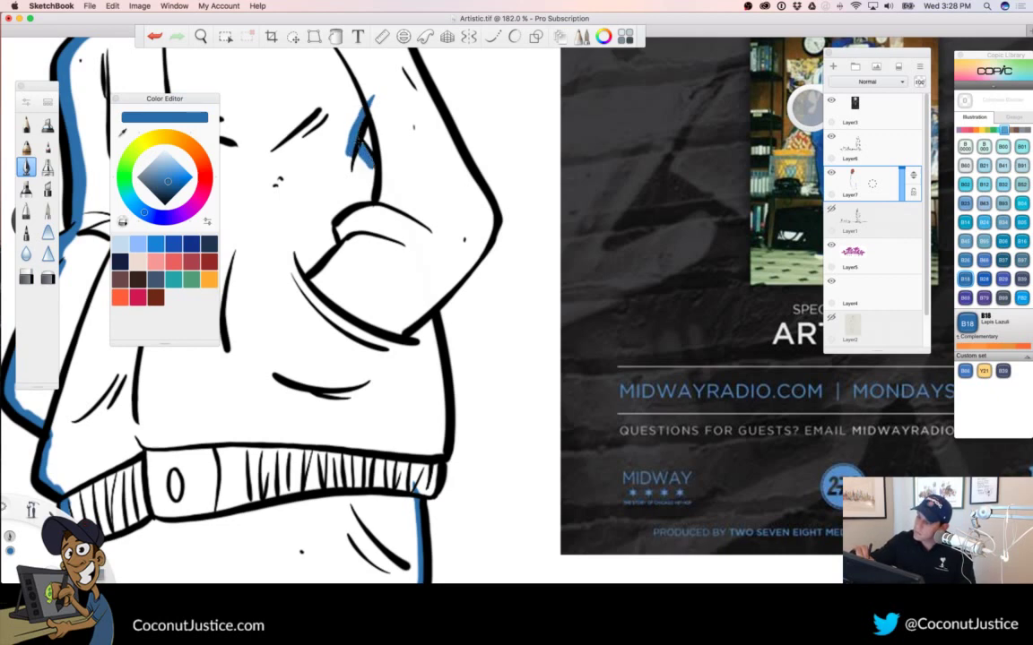
{"action": "left_click_drag", "start_coordinate": [369, 104], "coordinate": [378, 180]}
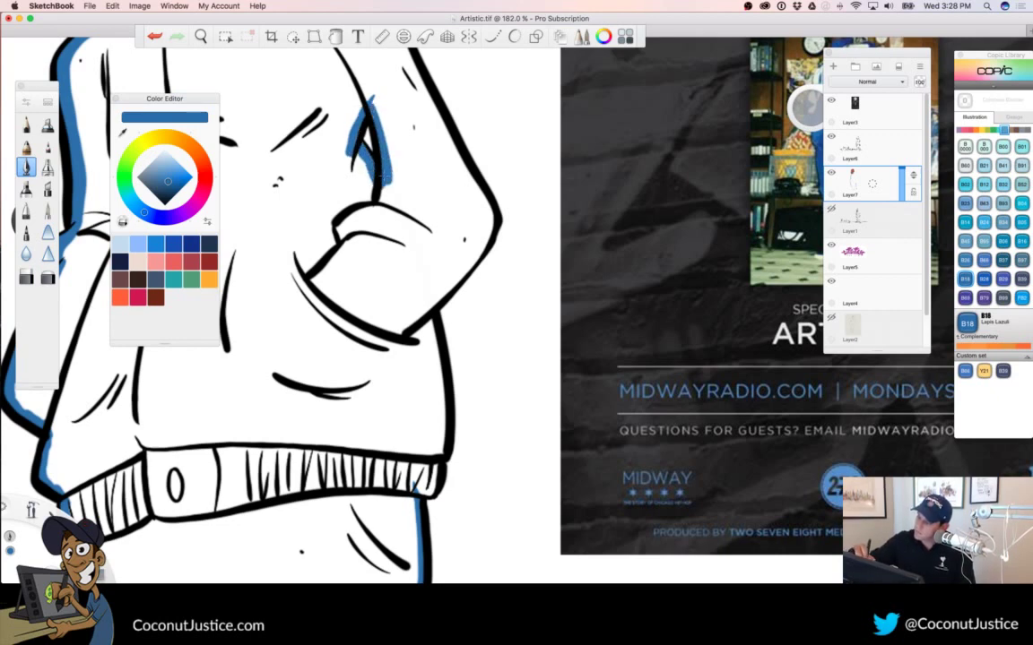
{"action": "scroll", "coordinate": [542, 475], "scroll_direction": "down", "scroll_amount": 3}
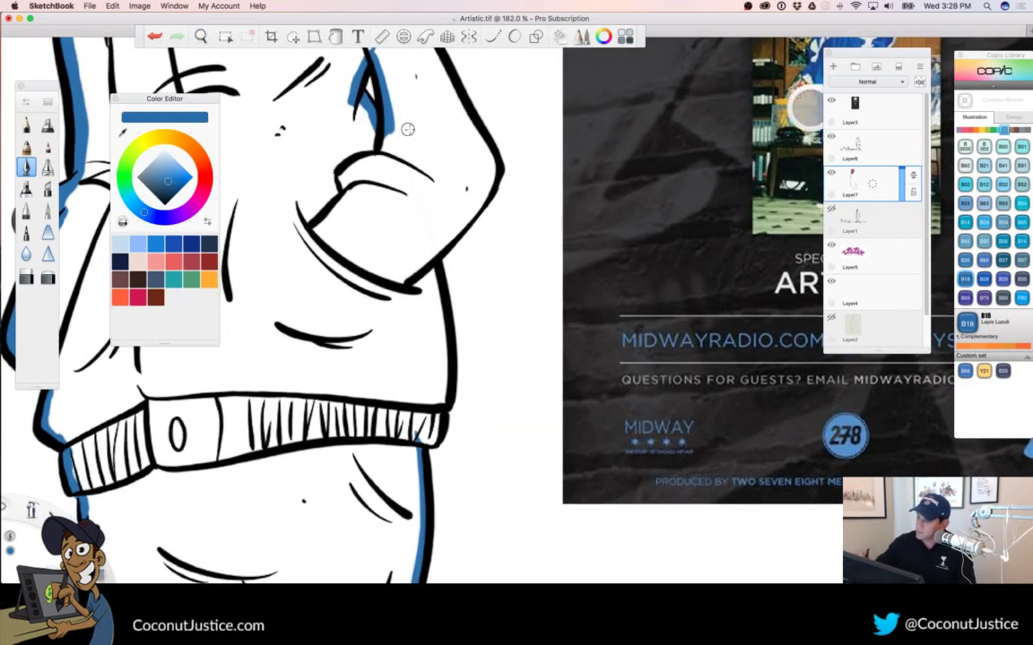
{"action": "left_click_drag", "start_coordinate": [428, 248], "coordinate": [442, 388]}
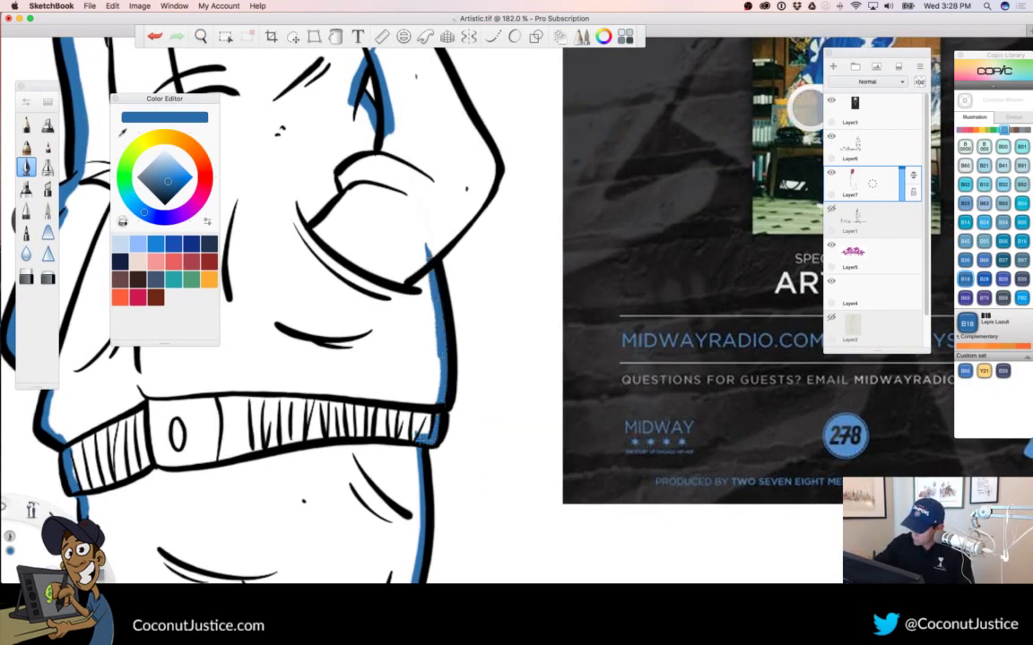
Outline the right-hand shoulder and the outer edge of the bent sleeve in Lapis Lazuli to close the tracksuit contour
{"action": "key", "text": "space"}
{"action": "left_click_drag", "start_coordinate": [553, 203], "coordinate": [575, 465]}
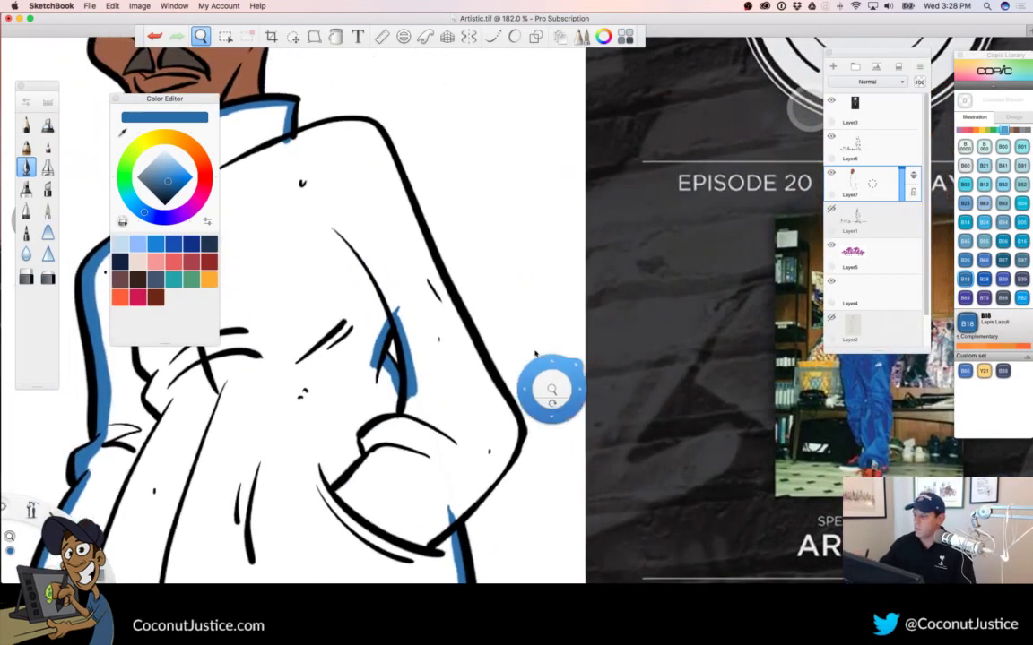
{"action": "mouse_move", "coordinate": [319, 130]}
{"action": "left_mouse_down"}
{"action": "mouse_move", "coordinate": [357, 122]}
{"action": "mouse_move", "coordinate": [378, 139]}
{"action": "mouse_move", "coordinate": [366, 121]}
{"action": "mouse_move", "coordinate": [398, 170]}
{"action": "mouse_move", "coordinate": [434, 269]}
{"action": "mouse_move", "coordinate": [404, 208]}
{"action": "mouse_move", "coordinate": [515, 434]}
{"action": "mouse_move", "coordinate": [499, 391]}
{"action": "mouse_move", "coordinate": [513, 422]}
{"action": "mouse_move", "coordinate": [503, 462]}
{"action": "mouse_move", "coordinate": [453, 524]}
{"action": "left_mouse_up"}
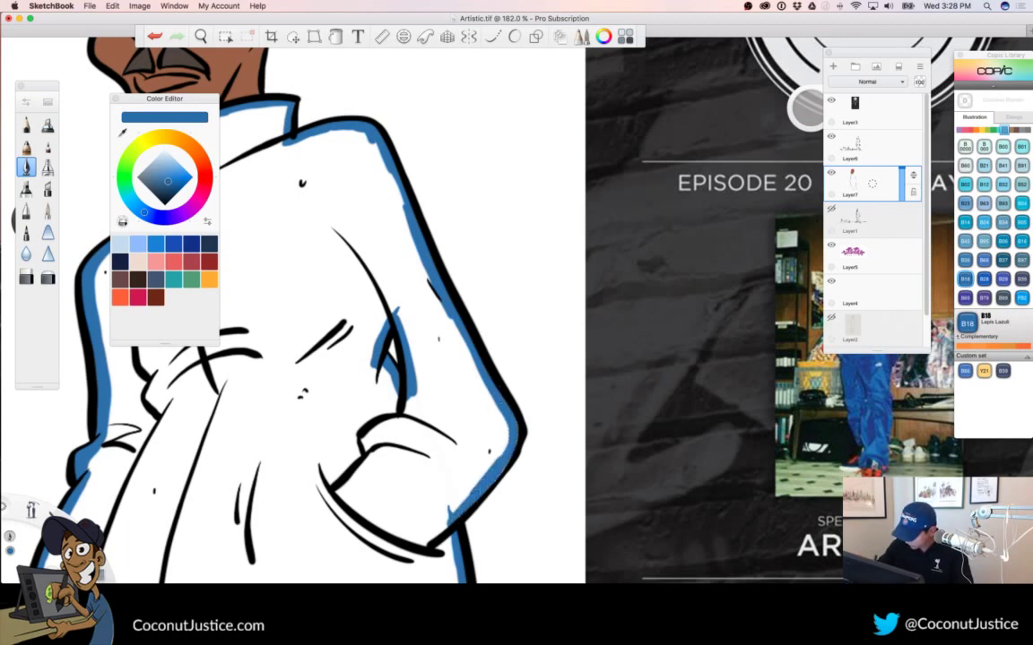
Flood fill the outlined jacket and trousers with Lapis Lazuli
{"action": "key", "text": "space"}
{"action": "left_click_drag", "start_coordinate": [470, 377], "coordinate": [364, 420]}
{"action": "left_click_drag", "start_coordinate": [483, 474], "coordinate": [545, 304]}
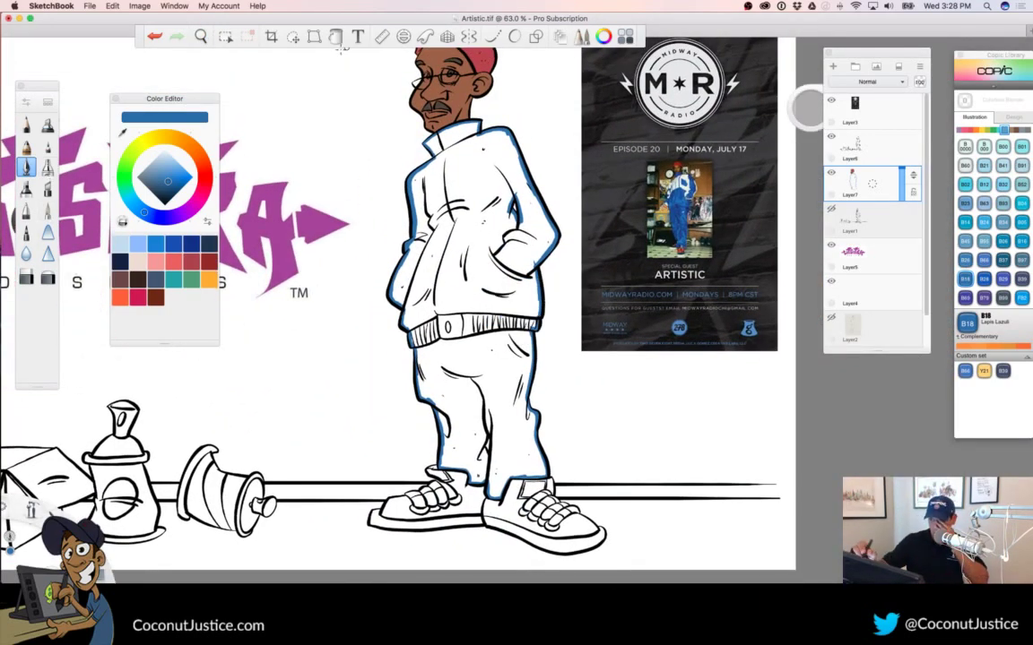
{"action": "left_click", "coordinate": [338, 39]}
{"action": "left_click", "coordinate": [491, 358]}
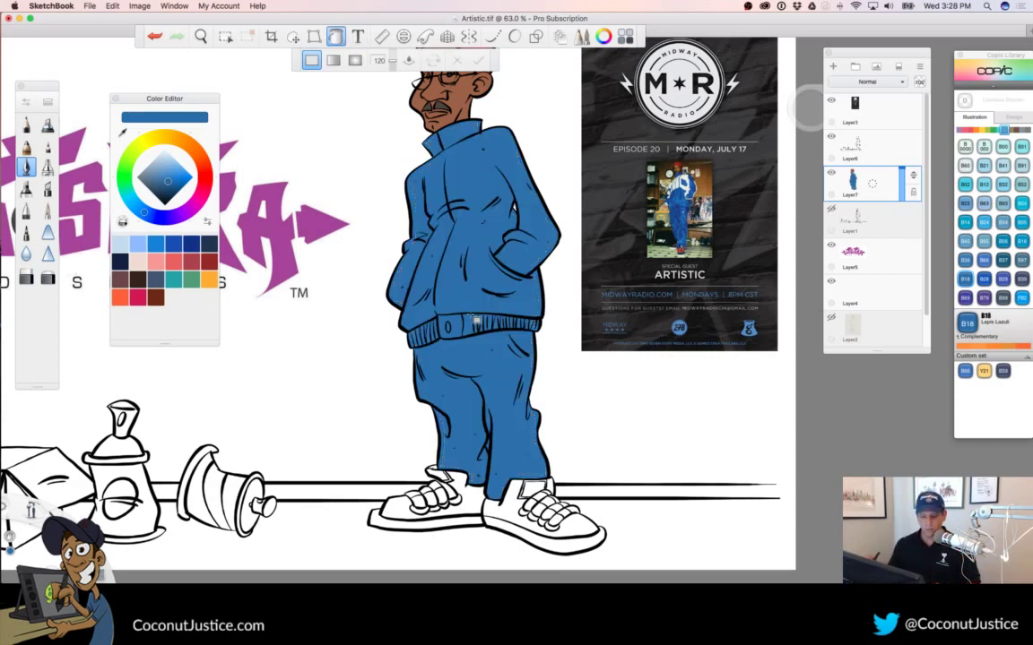
Darken the current blue to a deep navy for the sneakers
{"action": "key", "text": "space"}
{"action": "left_click_drag", "start_coordinate": [508, 298], "coordinate": [474, 312]}
{"action": "left_click_drag", "start_coordinate": [563, 362], "coordinate": [549, 420]}
{"action": "key", "text": "space"}
{"action": "left_click_drag", "start_coordinate": [507, 461], "coordinate": [611, 405]}
{"action": "left_click_drag", "start_coordinate": [598, 382], "coordinate": [665, 362]}
{"action": "left_click_drag", "start_coordinate": [167, 183], "coordinate": [167, 192]}
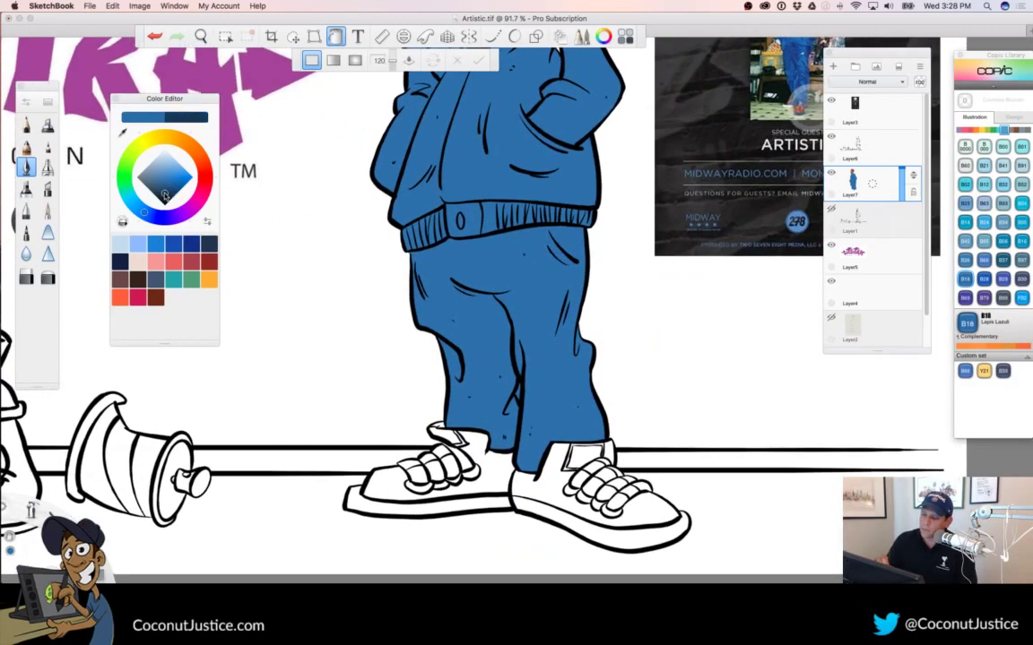
Outline the toe, the edge above the sole and the lace edges of the left-hand sneaker's upper in navy
{"action": "left_click_drag", "start_coordinate": [577, 544], "coordinate": [630, 367]}
{"action": "left_click_drag", "start_coordinate": [501, 303], "coordinate": [628, 309]}
{"action": "left_click_drag", "start_coordinate": [355, 422], "coordinate": [470, 430]}
{"action": "left_click", "coordinate": [491, 309]}
{"action": "key", "text": "super+z"}
{"action": "left_click", "coordinate": [336, 38]}
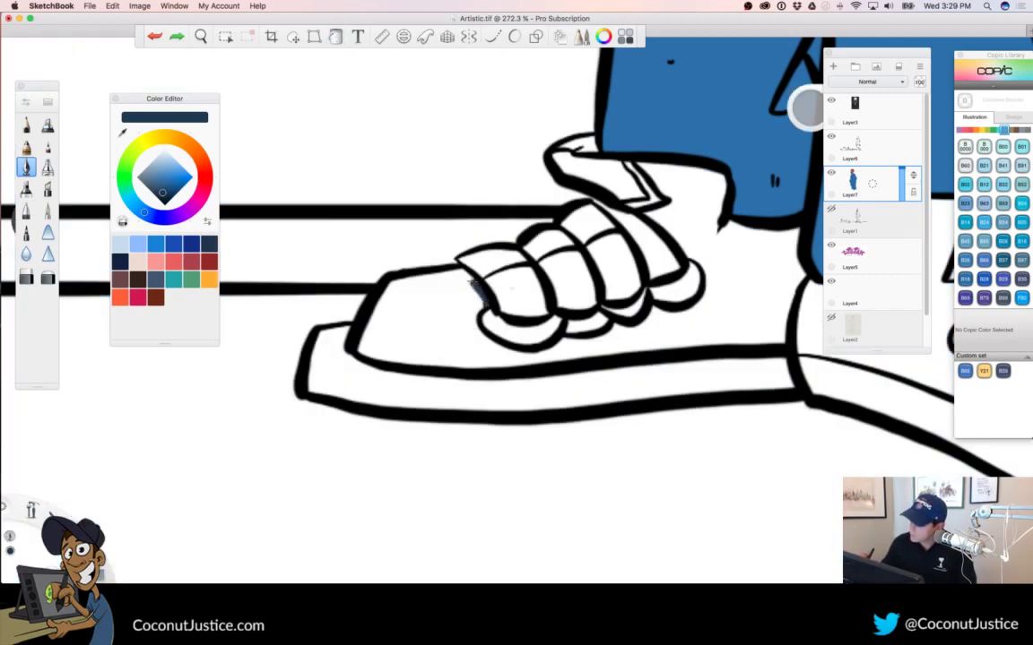
{"action": "mouse_move", "coordinate": [459, 269]}
{"action": "left_mouse_down"}
{"action": "mouse_move", "coordinate": [384, 287]}
{"action": "mouse_move", "coordinate": [360, 352]}
{"action": "mouse_move", "coordinate": [420, 367]}
{"action": "mouse_move", "coordinate": [513, 367]}
{"action": "mouse_move", "coordinate": [787, 341]}
{"action": "left_mouse_up"}
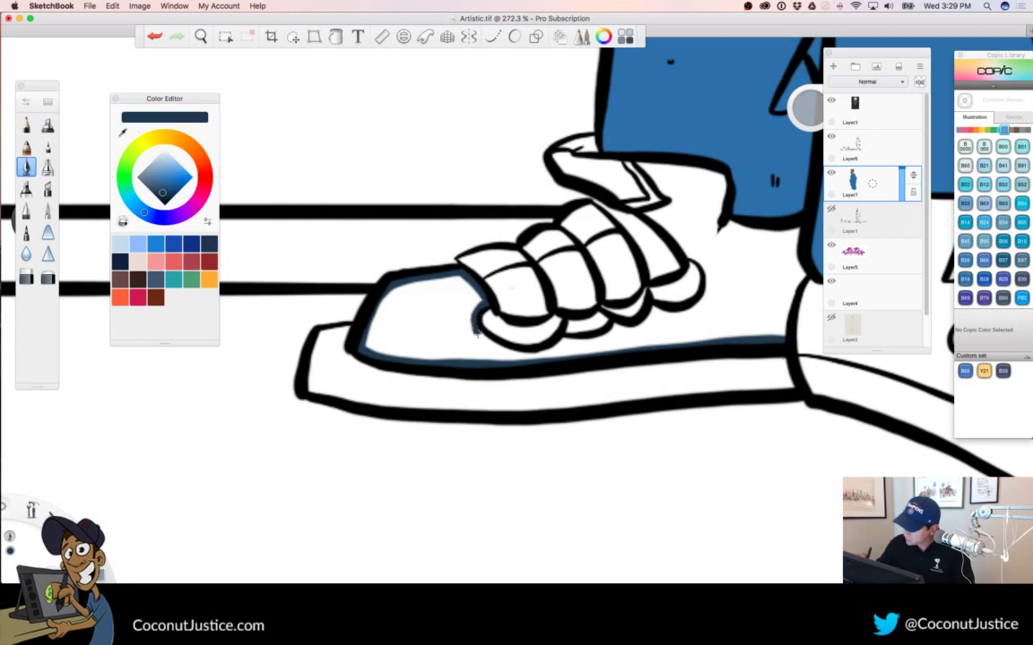
{"action": "mouse_move", "coordinate": [473, 314]}
{"action": "left_mouse_down"}
{"action": "mouse_move", "coordinate": [563, 343]}
{"action": "mouse_move", "coordinate": [686, 309]}
{"action": "mouse_move", "coordinate": [706, 281]}
{"action": "left_mouse_up"}
Outline the ankle area of the left-hand sneaker in navy along the tongue and under the trouser hem
{"action": "key", "text": "space"}
{"action": "left_click_drag", "start_coordinate": [751, 428], "coordinate": [556, 507]}
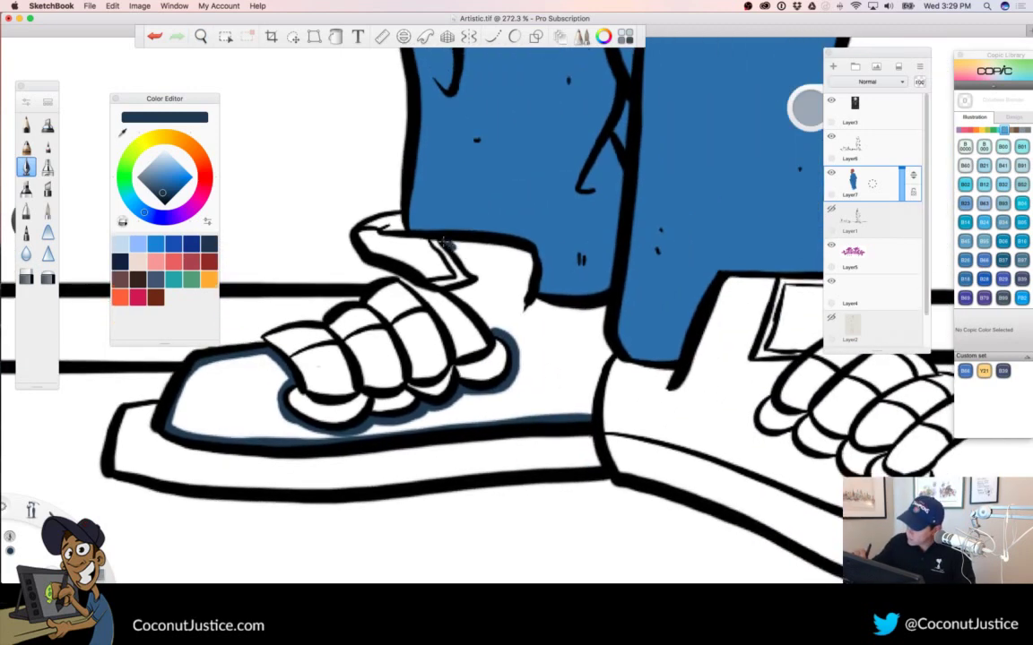
{"action": "left_click_drag", "start_coordinate": [451, 247], "coordinate": [501, 330]}
{"action": "mouse_move", "coordinate": [453, 244]}
{"action": "left_mouse_down"}
{"action": "mouse_move", "coordinate": [504, 248]}
{"action": "mouse_move", "coordinate": [540, 303]}
{"action": "mouse_move", "coordinate": [584, 316]}
{"action": "left_mouse_up"}
{"action": "mouse_move", "coordinate": [536, 277]}
{"action": "left_mouse_down"}
{"action": "mouse_move", "coordinate": [545, 316]}
{"action": "mouse_move", "coordinate": [574, 338]}
{"action": "mouse_move", "coordinate": [677, 371]}
{"action": "mouse_move", "coordinate": [721, 292]}
{"action": "left_mouse_up"}
Outline the right-hand sneaker's upper in navy along the tongue, laces, toe and top edge of the sole
{"action": "left_click_drag", "start_coordinate": [614, 442], "coordinate": [262, 438]}
{"action": "mouse_move", "coordinate": [420, 271]}
{"action": "left_mouse_down"}
{"action": "mouse_move", "coordinate": [373, 276]}
{"action": "mouse_move", "coordinate": [403, 315]}
{"action": "mouse_move", "coordinate": [389, 356]}
{"action": "left_mouse_up"}
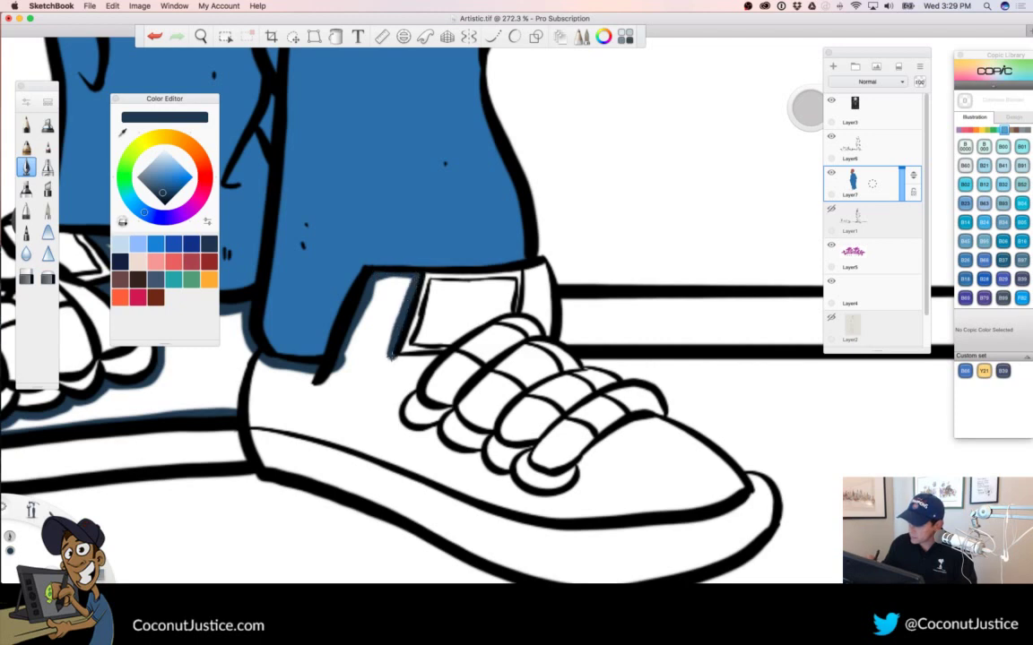
{"action": "left_click_drag", "start_coordinate": [408, 392], "coordinate": [398, 418]}
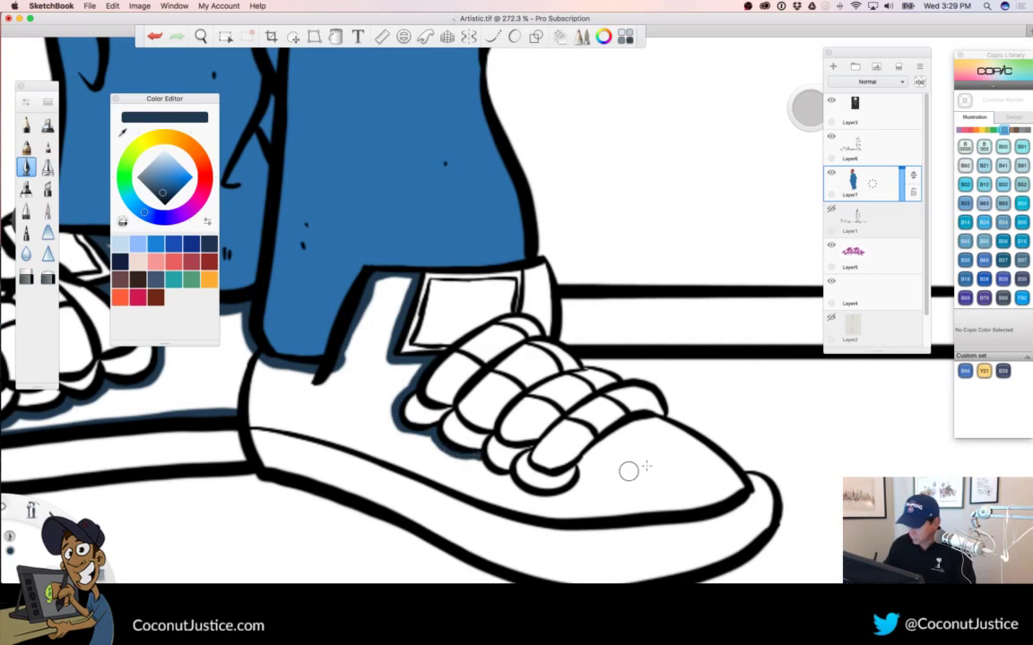
{"action": "left_click_drag", "start_coordinate": [657, 419], "coordinate": [606, 438]}
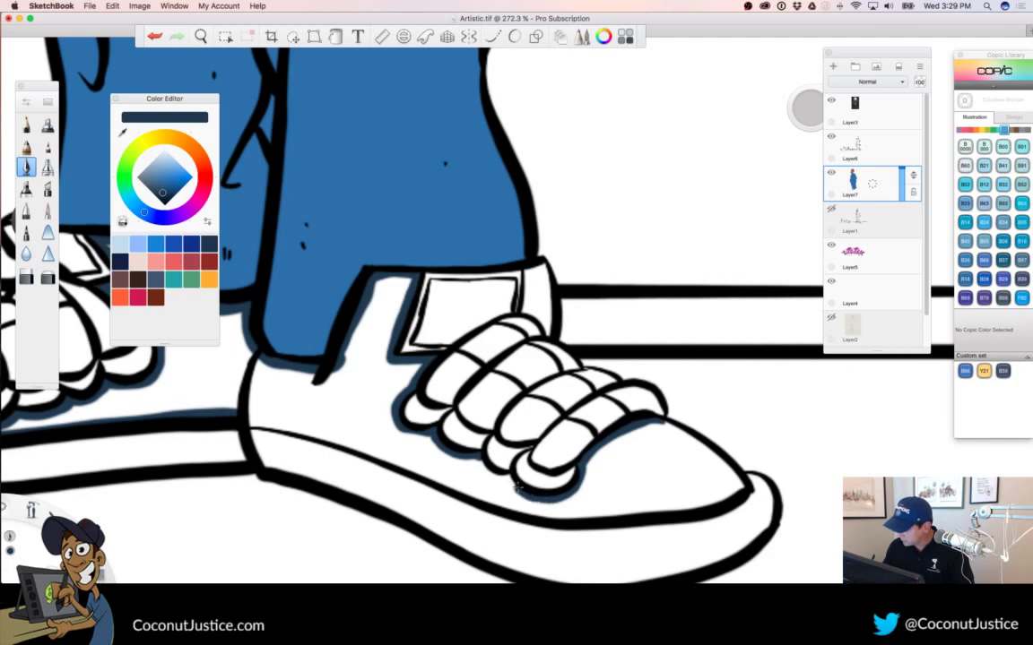
{"action": "left_click_drag", "start_coordinate": [560, 498], "coordinate": [576, 489]}
{"action": "left_click_drag", "start_coordinate": [483, 471], "coordinate": [495, 477]}
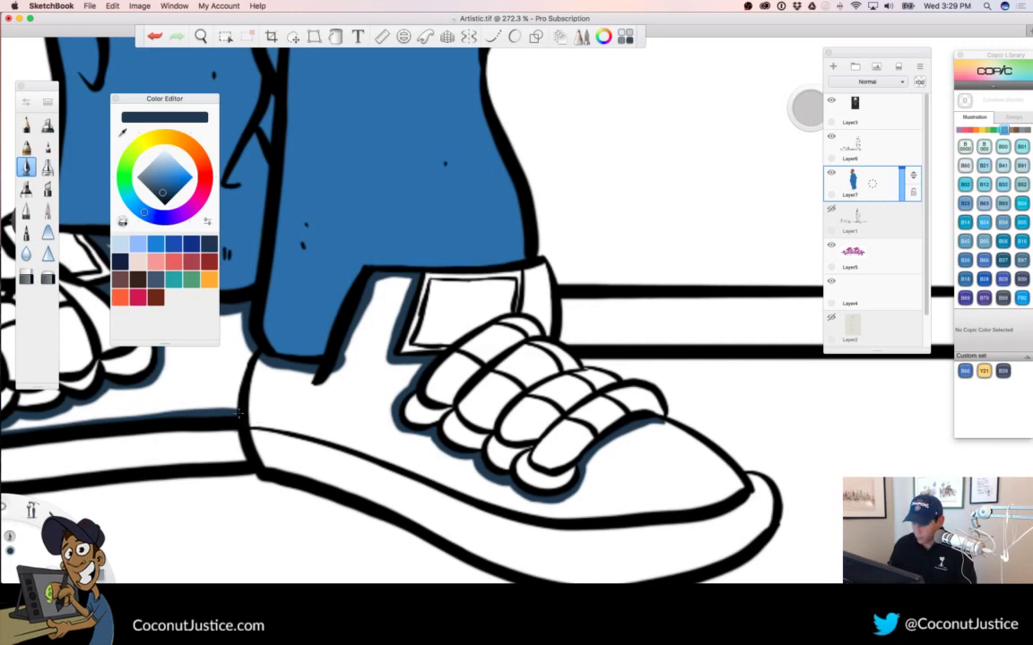
{"action": "mouse_move", "coordinate": [248, 425]}
{"action": "left_mouse_down"}
{"action": "mouse_move", "coordinate": [332, 436]}
{"action": "mouse_move", "coordinate": [553, 509]}
{"action": "mouse_move", "coordinate": [647, 516]}
{"action": "mouse_move", "coordinate": [738, 488]}
{"action": "mouse_move", "coordinate": [649, 425]}
{"action": "left_mouse_up"}
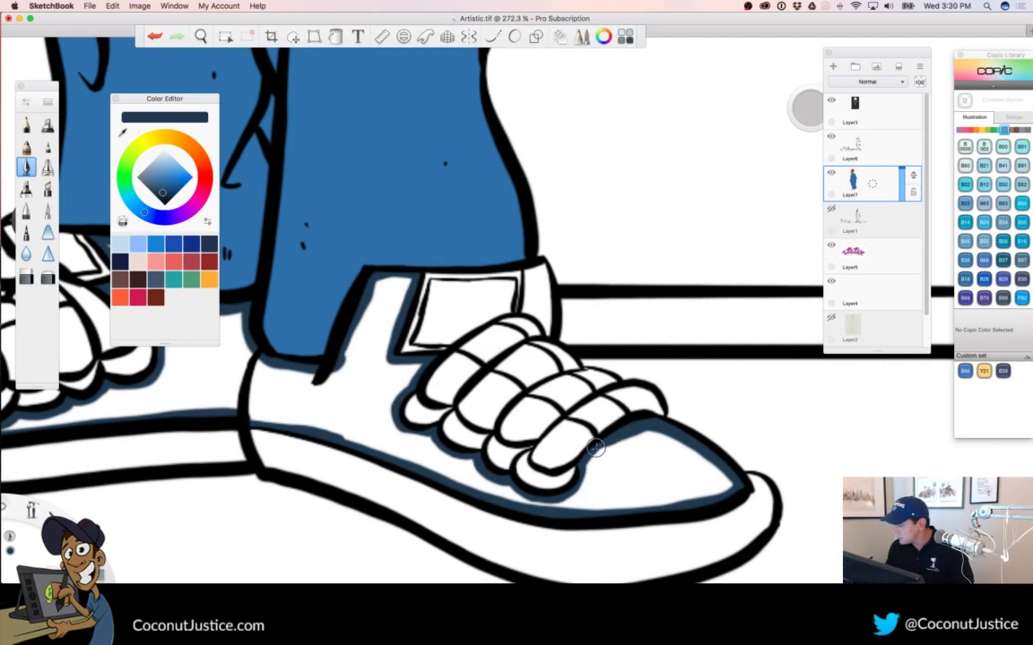
Flood fill the outlined sneaker uppers with navy
{"action": "left_click", "coordinate": [335, 36]}
{"action": "left_click", "coordinate": [321, 388]}
{"action": "key", "text": "space"}
{"action": "left_click_drag", "start_coordinate": [514, 430], "coordinate": [406, 440]}
{"action": "scroll", "coordinate": [406, 440], "scroll_direction": "up", "scroll_amount": 5}
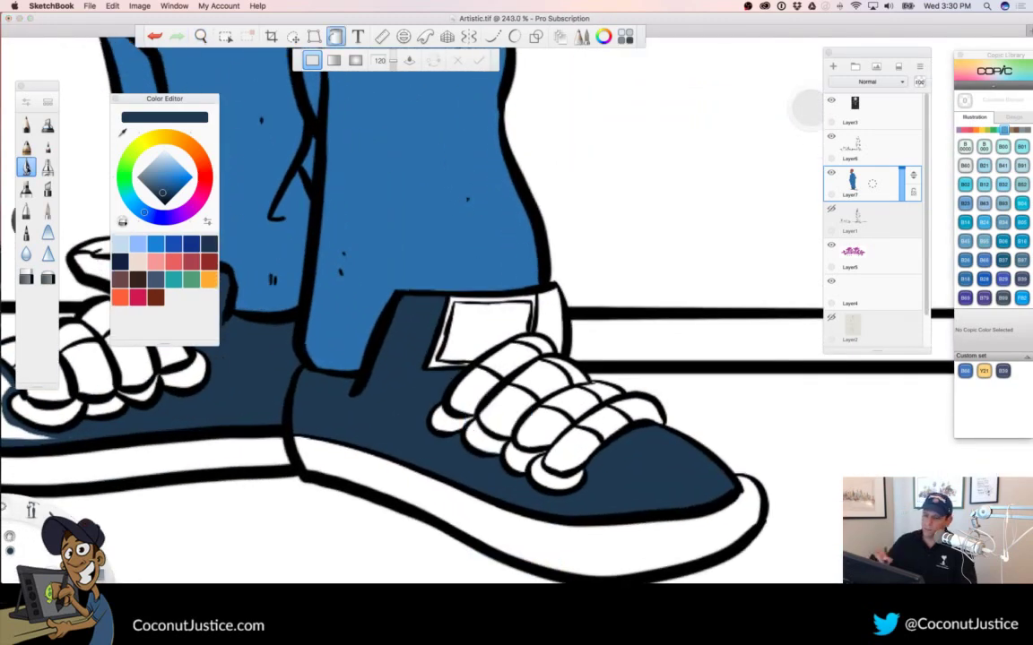
Paint the small area behind the right-hand sneaker's tongue in navy with the brush
{"action": "left_click", "coordinate": [28, 173]}
{"action": "key", "text": "space"}
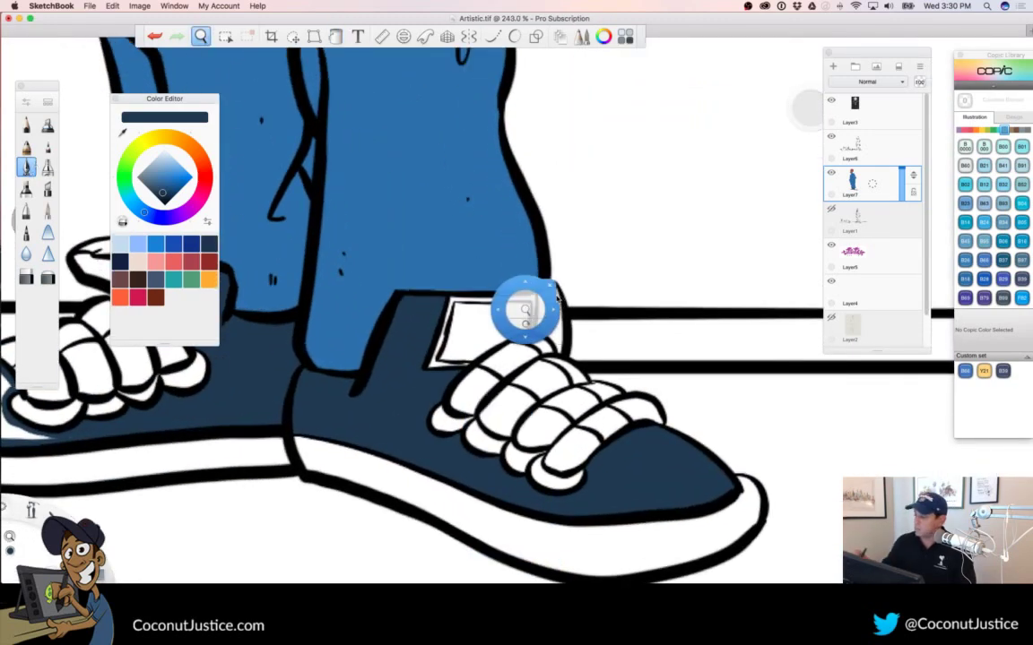
{"action": "left_click_drag", "start_coordinate": [558, 301], "coordinate": [623, 286]}
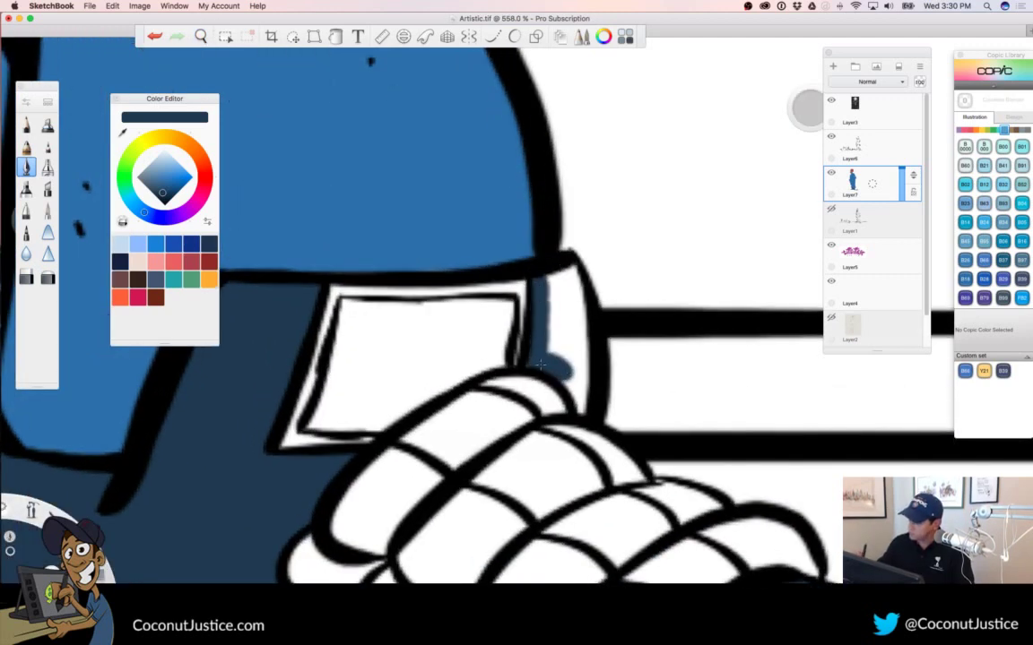
{"action": "mouse_move", "coordinate": [543, 365]}
{"action": "left_mouse_down"}
{"action": "mouse_move", "coordinate": [581, 409]}
{"action": "mouse_move", "coordinate": [568, 273]}
{"action": "mouse_move", "coordinate": [550, 278]}
{"action": "mouse_move", "coordinate": [560, 356]}
{"action": "mouse_move", "coordinate": [558, 298]}
{"action": "mouse_move", "coordinate": [561, 327]}
{"action": "mouse_move", "coordinate": [517, 329]}
{"action": "mouse_move", "coordinate": [340, 392]}
{"action": "left_mouse_up"}
Choose Copic colour C1 Cool Gray No.1 and start painting the tip of the left-hand sneaker's sole
{"action": "key", "text": "space"}
{"action": "left_click_drag", "start_coordinate": [645, 295], "coordinate": [625, 364]}
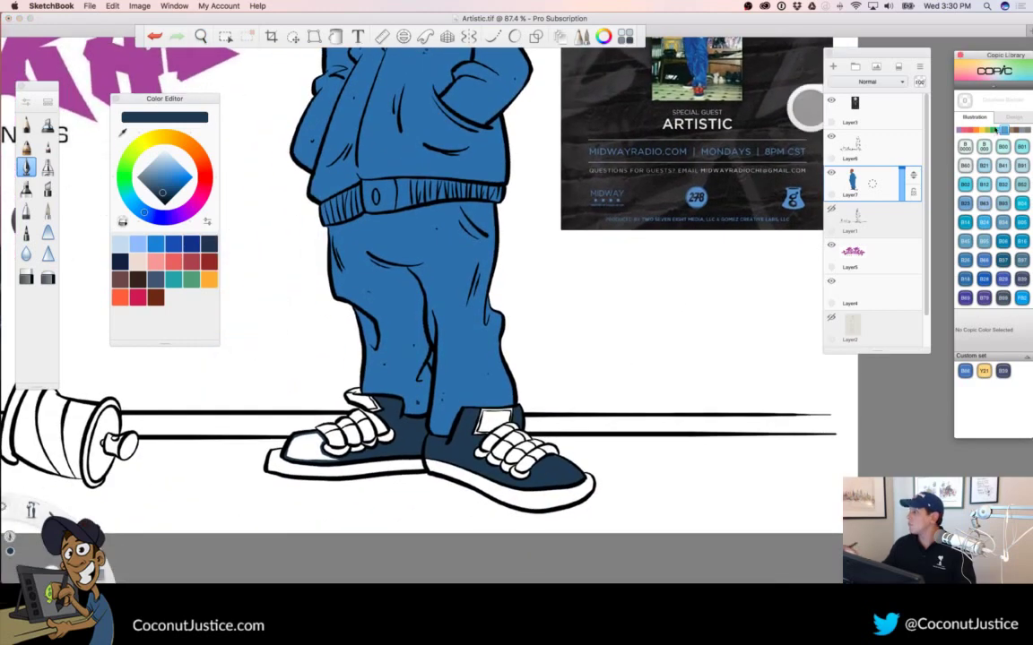
{"action": "left_click", "coordinate": [1022, 131]}
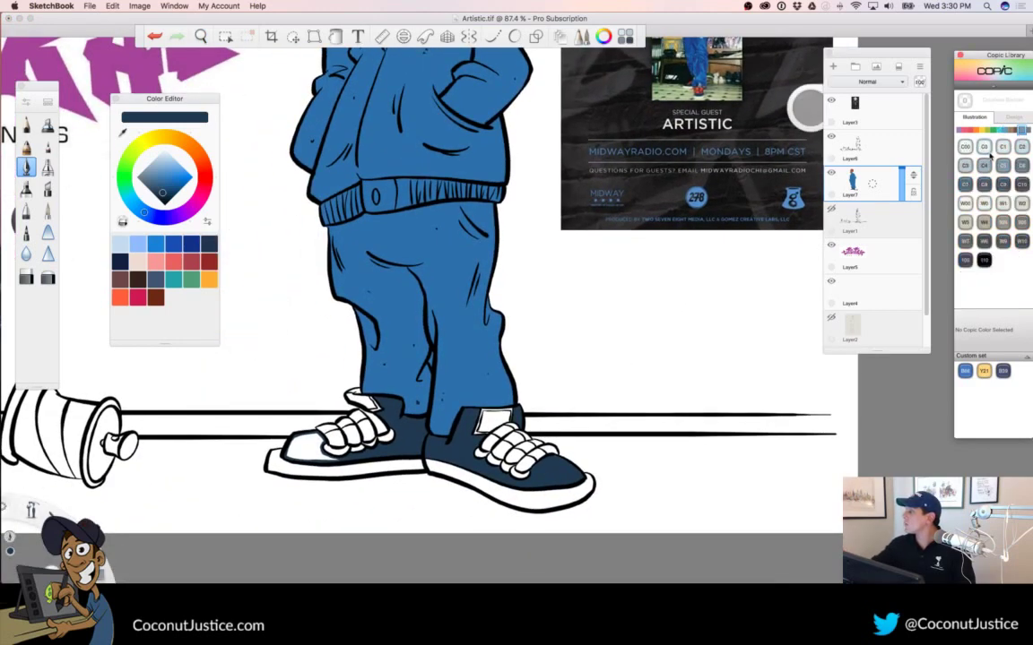
{"action": "left_click", "coordinate": [1004, 148]}
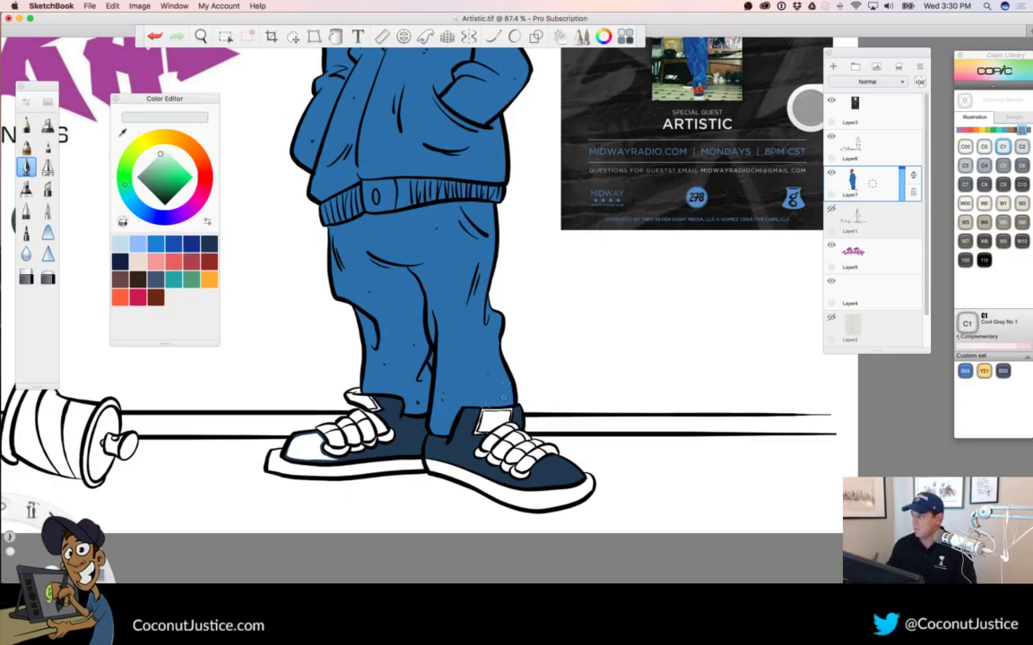
{"action": "key", "text": "space"}
{"action": "left_click_drag", "start_coordinate": [360, 456], "coordinate": [481, 422]}
{"action": "mouse_move", "coordinate": [360, 509]}
{"action": "left_mouse_down"}
{"action": "mouse_move", "coordinate": [533, 433]}
{"action": "mouse_move", "coordinate": [571, 438]}
{"action": "left_mouse_up"}
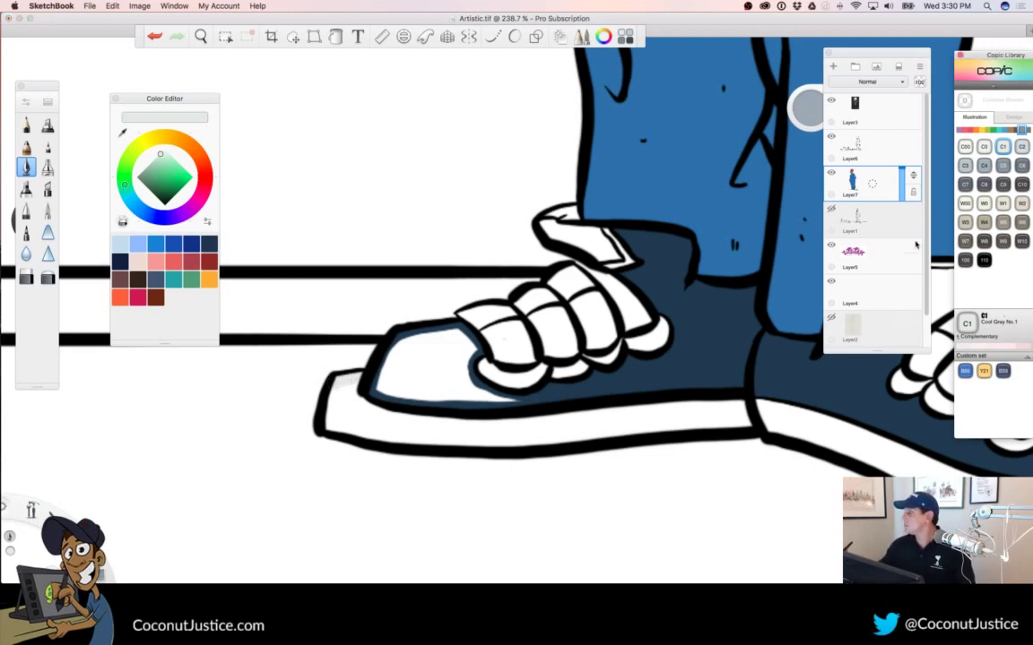
Change the Background layer's colour to a medium grey so the light areas stand out
{"action": "left_click_drag", "start_coordinate": [926, 228], "coordinate": [926, 312]}
{"action": "left_click", "coordinate": [902, 329]}
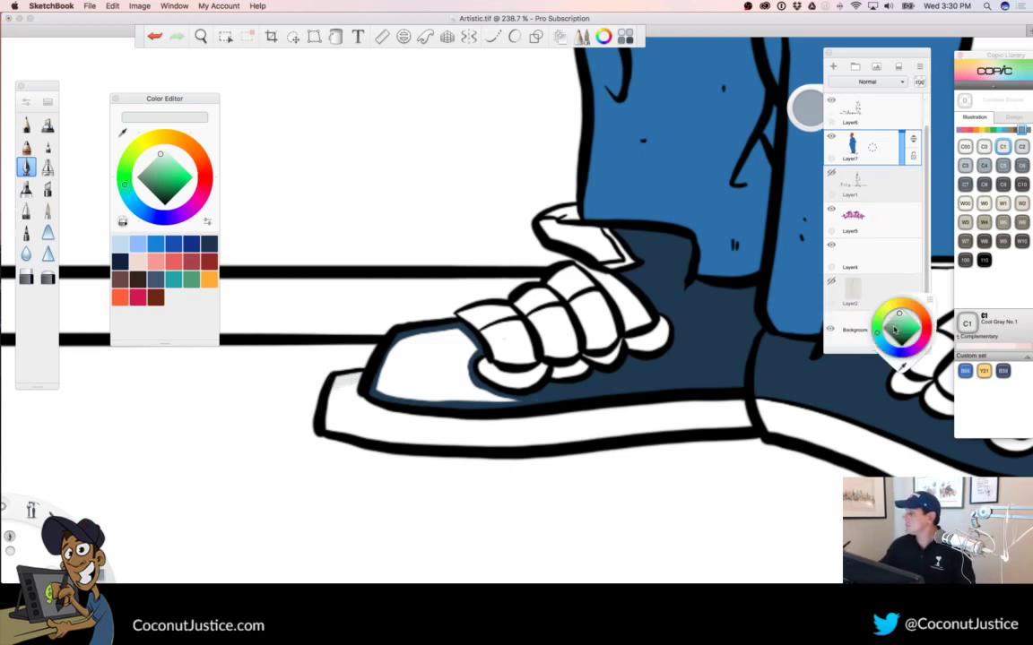
{"action": "left_click", "coordinate": [889, 324]}
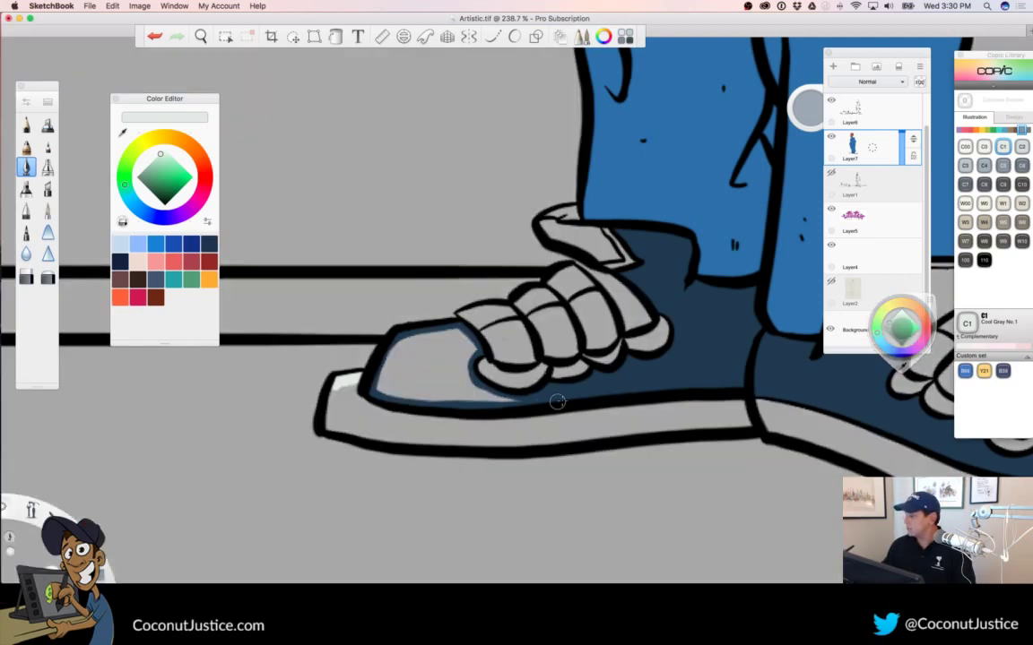
Paint the rest of the left-hand sneaker's sole in C1 Cool Gray No.1 and its unfilled toe cap in the sampled navy
{"action": "mouse_move", "coordinate": [348, 391]}
{"action": "left_mouse_down"}
{"action": "mouse_move", "coordinate": [331, 415]}
{"action": "mouse_move", "coordinate": [342, 422]}
{"action": "mouse_move", "coordinate": [461, 439]}
{"action": "left_mouse_up"}
{"action": "mouse_move", "coordinate": [362, 409]}
{"action": "left_mouse_down"}
{"action": "mouse_move", "coordinate": [524, 425]}
{"action": "mouse_move", "coordinate": [749, 411]}
{"action": "left_mouse_up"}
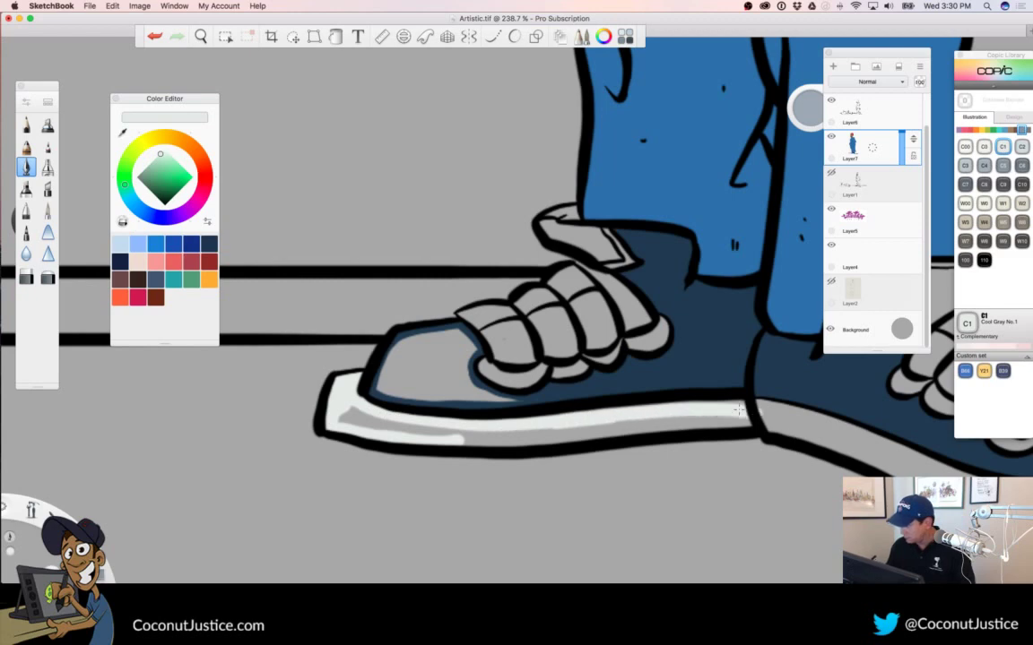
{"action": "mouse_move", "coordinate": [644, 419]}
{"action": "left_mouse_down"}
{"action": "mouse_move", "coordinate": [690, 419]}
{"action": "mouse_move", "coordinate": [466, 441]}
{"action": "mouse_move", "coordinate": [386, 430]}
{"action": "mouse_move", "coordinate": [403, 427]}
{"action": "mouse_move", "coordinate": [345, 419]}
{"action": "mouse_move", "coordinate": [342, 408]}
{"action": "left_mouse_up"}
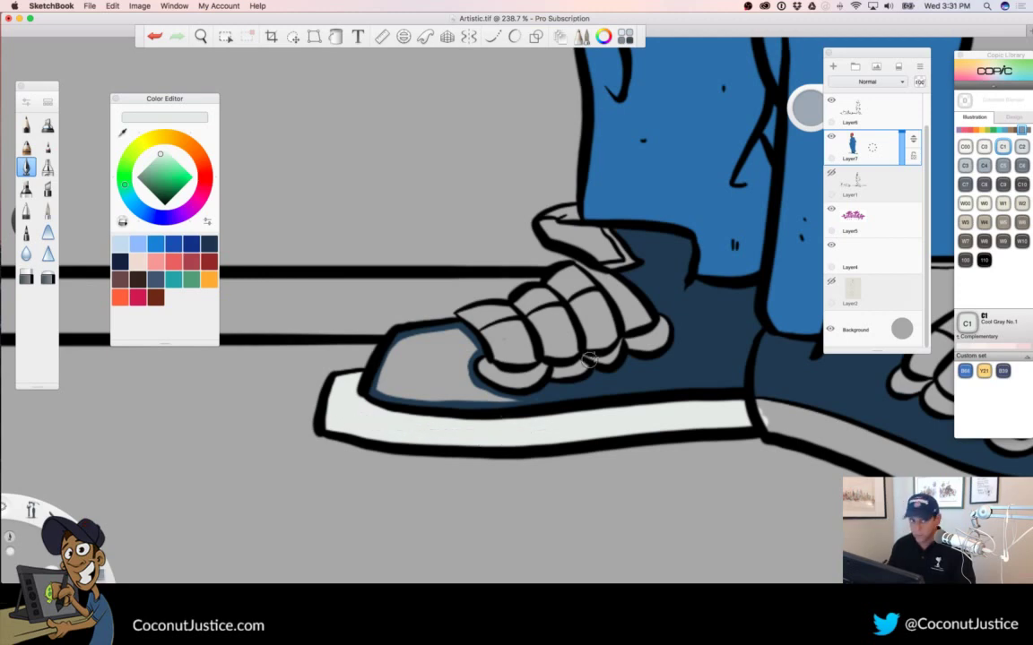
{"action": "left_click", "coordinate": [634, 285], "text": "alt"}
{"action": "mouse_move", "coordinate": [434, 337]}
{"action": "left_mouse_down"}
{"action": "mouse_move", "coordinate": [404, 342]}
{"action": "mouse_move", "coordinate": [382, 386]}
{"action": "mouse_move", "coordinate": [455, 400]}
{"action": "mouse_move", "coordinate": [563, 397]}
{"action": "mouse_move", "coordinate": [507, 397]}
{"action": "mouse_move", "coordinate": [471, 379]}
{"action": "mouse_move", "coordinate": [467, 391]}
{"action": "mouse_move", "coordinate": [472, 354]}
{"action": "mouse_move", "coordinate": [441, 331]}
{"action": "mouse_move", "coordinate": [391, 387]}
{"action": "mouse_move", "coordinate": [458, 389]}
{"action": "mouse_move", "coordinate": [444, 386]}
{"action": "mouse_move", "coordinate": [449, 342]}
{"action": "left_mouse_up"}
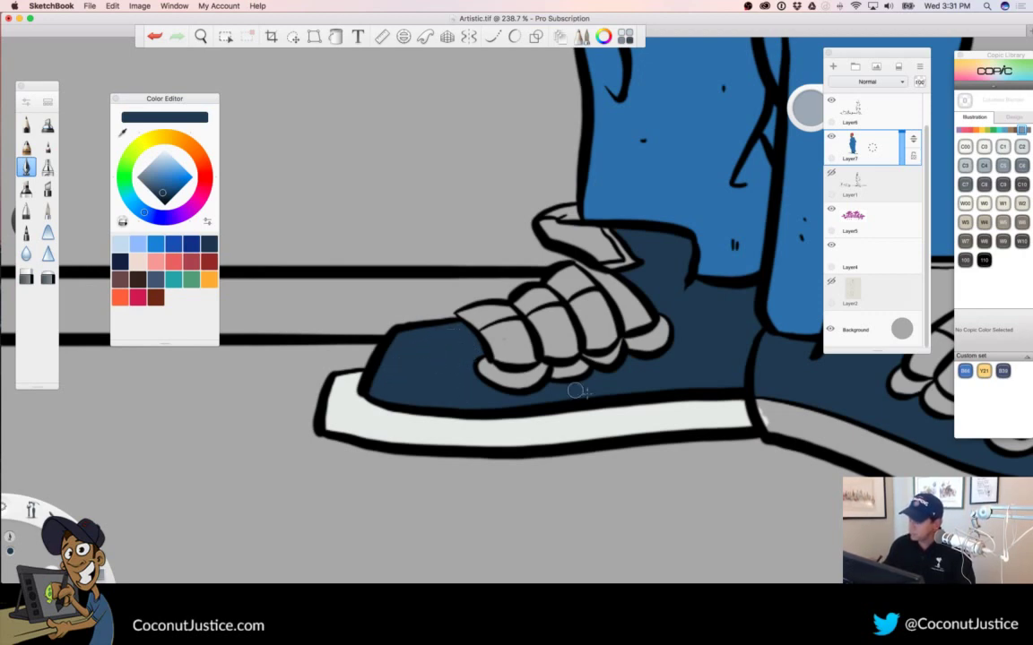
Paint the right-hand sneaker's whole sole in the light cool grey and touch up the navy along its upper edge
{"action": "key", "text": "space"}
{"action": "left_click_drag", "start_coordinate": [607, 388], "coordinate": [571, 421]}
{"action": "left_click_drag", "start_coordinate": [665, 447], "coordinate": [461, 432]}
{"action": "mouse_move", "coordinate": [434, 396]}
{"action": "left_mouse_down"}
{"action": "mouse_move", "coordinate": [538, 384]}
{"action": "mouse_move", "coordinate": [474, 349]}
{"action": "mouse_move", "coordinate": [513, 347]}
{"action": "mouse_move", "coordinate": [481, 342]}
{"action": "mouse_move", "coordinate": [496, 340]}
{"action": "mouse_move", "coordinate": [754, 432]}
{"action": "mouse_move", "coordinate": [912, 421]}
{"action": "left_mouse_up"}
{"action": "mouse_move", "coordinate": [751, 459]}
{"action": "left_mouse_down"}
{"action": "mouse_move", "coordinate": [399, 428]}
{"action": "mouse_move", "coordinate": [395, 409]}
{"action": "left_mouse_up"}
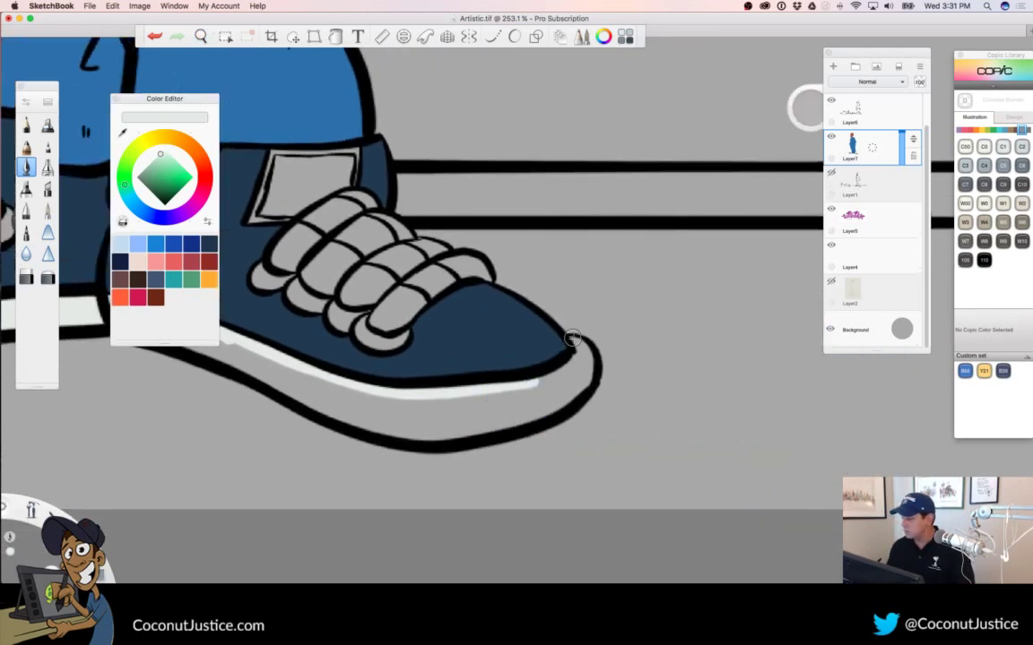
{"action": "mouse_move", "coordinate": [575, 340]}
{"action": "left_mouse_down"}
{"action": "mouse_move", "coordinate": [578, 398]}
{"action": "mouse_move", "coordinate": [576, 359]}
{"action": "mouse_move", "coordinate": [527, 391]}
{"action": "left_mouse_up"}
{"action": "mouse_move", "coordinate": [587, 363]}
{"action": "left_mouse_down"}
{"action": "mouse_move", "coordinate": [538, 392]}
{"action": "mouse_move", "coordinate": [482, 397]}
{"action": "left_mouse_up"}
{"action": "mouse_move", "coordinate": [577, 377]}
{"action": "left_mouse_down"}
{"action": "mouse_move", "coordinate": [527, 401]}
{"action": "mouse_move", "coordinate": [529, 410]}
{"action": "left_mouse_up"}
{"action": "left_click_drag", "start_coordinate": [570, 397], "coordinate": [523, 424]}
{"action": "key", "text": "space"}
{"action": "left_click_drag", "start_coordinate": [446, 500], "coordinate": [627, 456]}
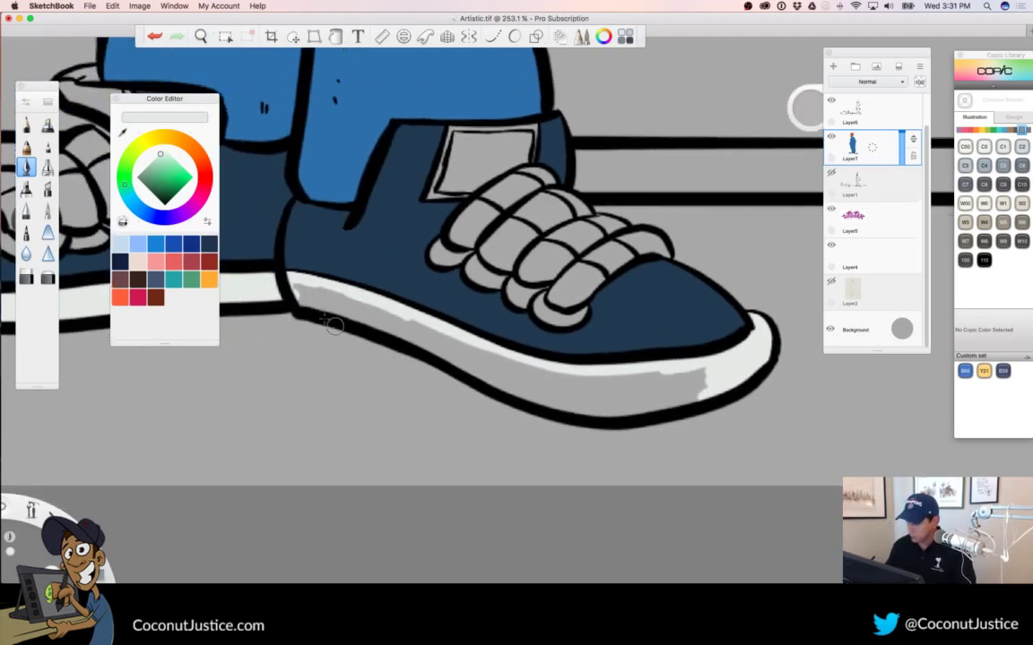
{"action": "mouse_move", "coordinate": [299, 296]}
{"action": "left_mouse_down"}
{"action": "mouse_move", "coordinate": [343, 300]}
{"action": "mouse_move", "coordinate": [431, 337]}
{"action": "mouse_move", "coordinate": [513, 386]}
{"action": "left_mouse_up"}
{"action": "mouse_move", "coordinate": [298, 290]}
{"action": "left_mouse_down"}
{"action": "mouse_move", "coordinate": [439, 342]}
{"action": "mouse_move", "coordinate": [466, 332]}
{"action": "mouse_move", "coordinate": [493, 345]}
{"action": "mouse_move", "coordinate": [466, 356]}
{"action": "mouse_move", "coordinate": [484, 371]}
{"action": "left_mouse_up"}
{"action": "mouse_move", "coordinate": [557, 405]}
{"action": "left_mouse_down"}
{"action": "mouse_move", "coordinate": [617, 412]}
{"action": "mouse_move", "coordinate": [681, 402]}
{"action": "mouse_move", "coordinate": [669, 406]}
{"action": "mouse_move", "coordinate": [719, 385]}
{"action": "mouse_move", "coordinate": [718, 375]}
{"action": "mouse_move", "coordinate": [621, 371]}
{"action": "mouse_move", "coordinate": [535, 392]}
{"action": "mouse_move", "coordinate": [664, 400]}
{"action": "left_mouse_up"}
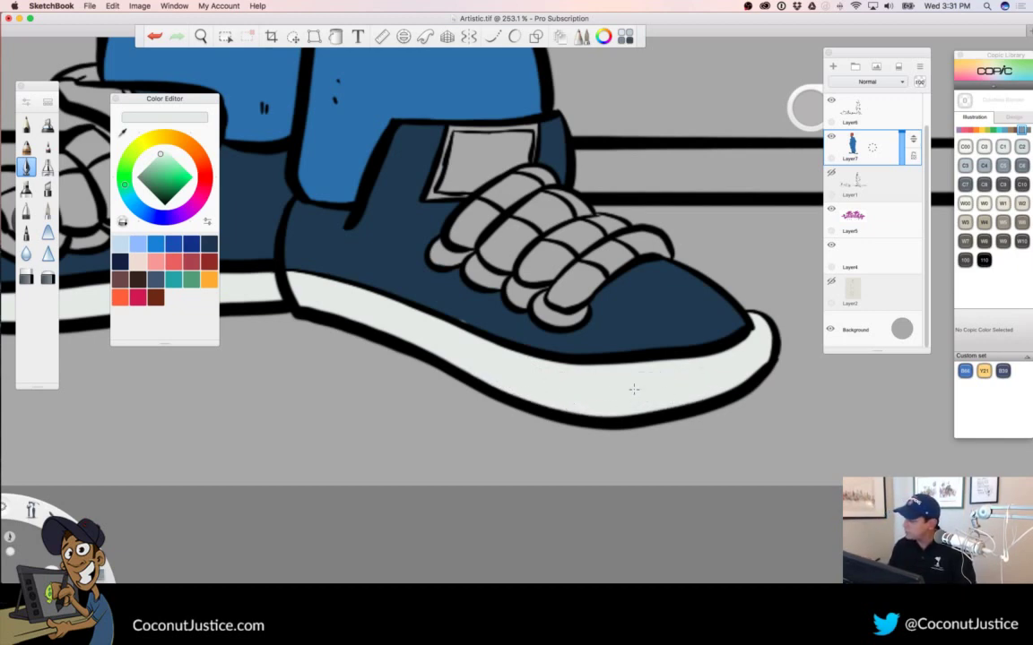
{"action": "left_click", "coordinate": [534, 335], "text": "alt"}
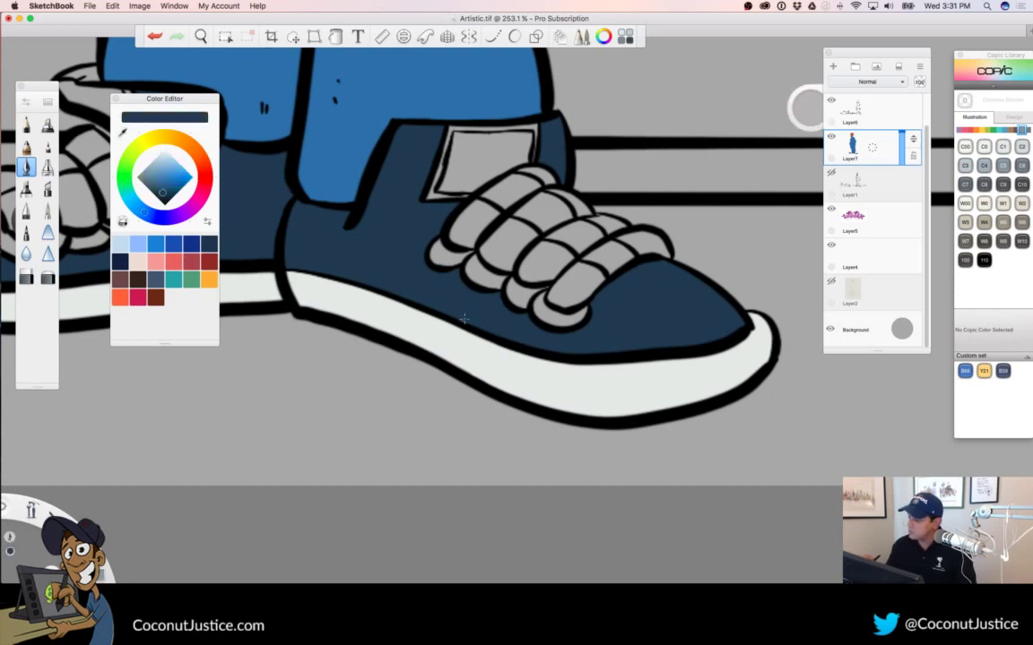
Compare the painted sneakers with the poster's reference photo
{"action": "key", "text": "space"}
{"action": "left_click_drag", "start_coordinate": [386, 359], "coordinate": [309, 373]}
{"action": "left_click_drag", "start_coordinate": [395, 381], "coordinate": [671, 475]}
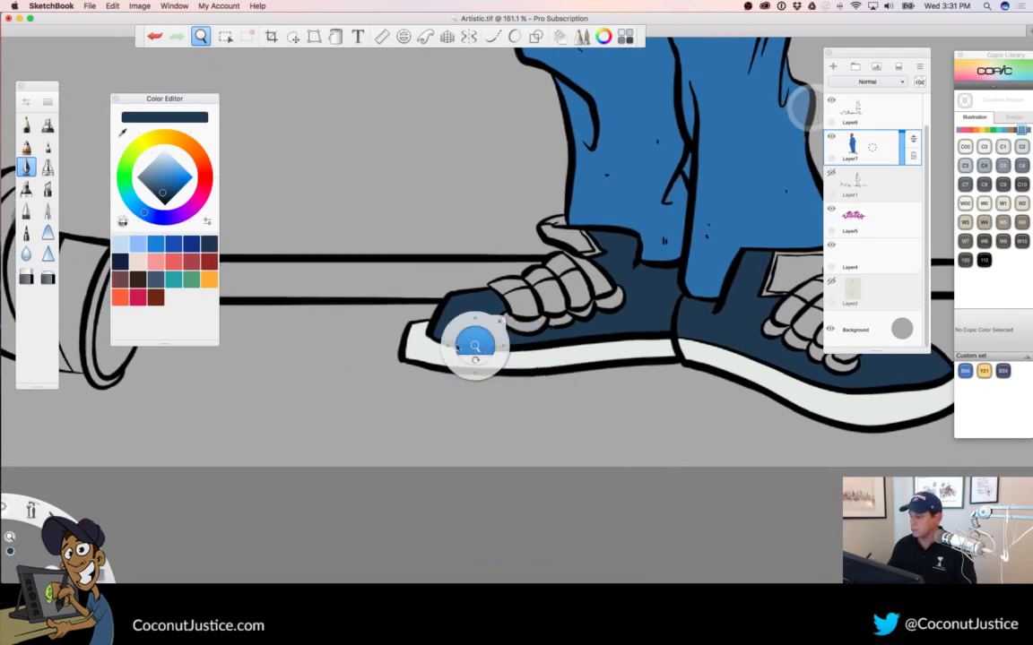
{"action": "left_click_drag", "start_coordinate": [666, 392], "coordinate": [464, 468]}
{"action": "key", "text": "space"}
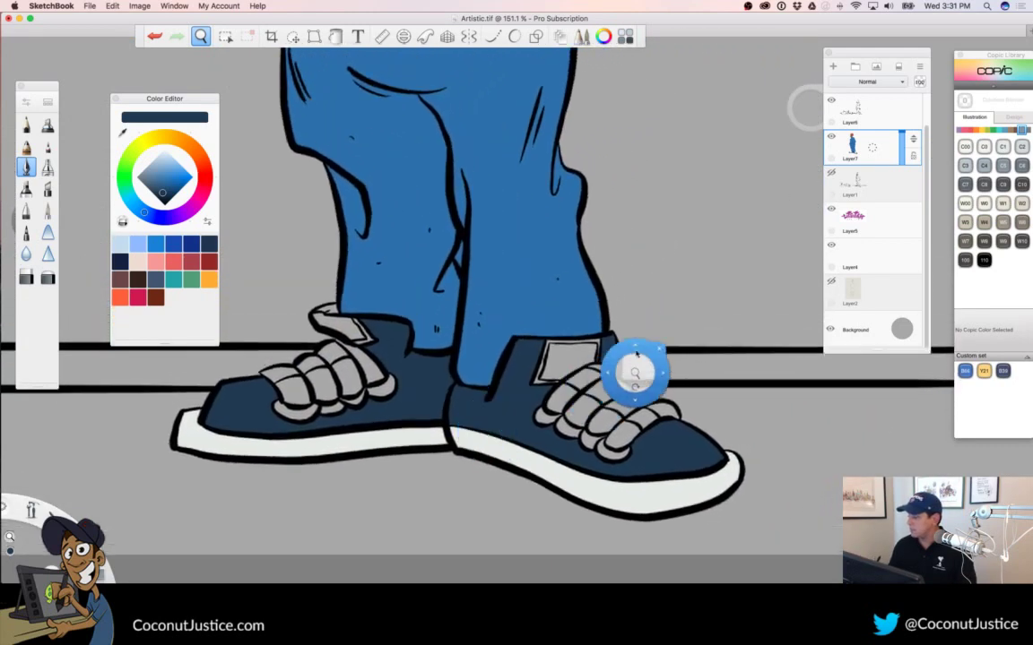
{"action": "left_click_drag", "start_coordinate": [617, 370], "coordinate": [617, 346]}
{"action": "left_click_drag", "start_coordinate": [653, 285], "coordinate": [454, 447]}
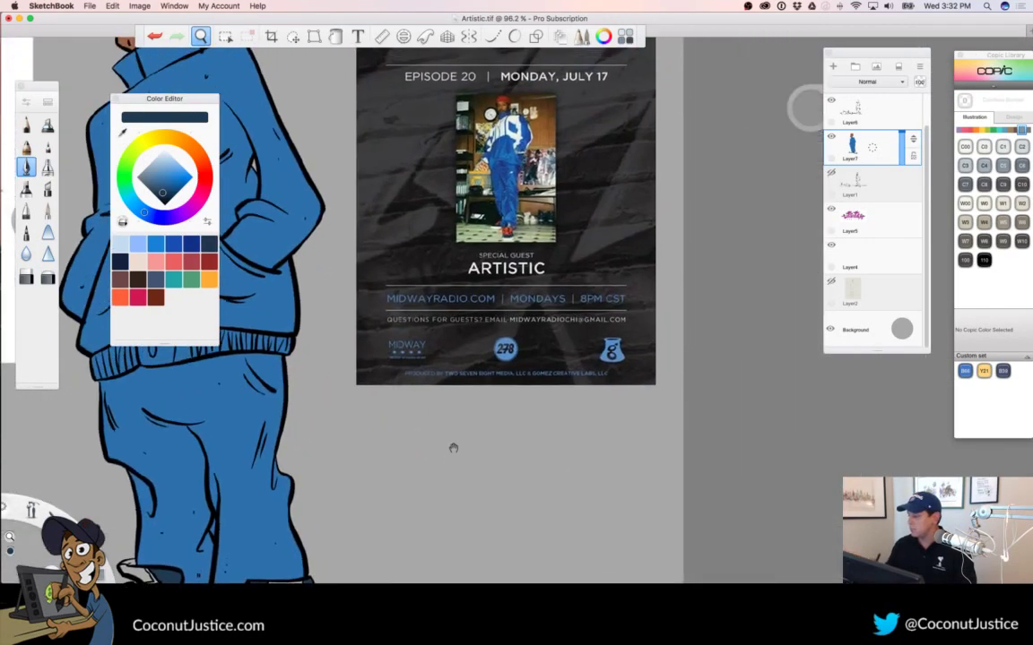
{"action": "left_click_drag", "start_coordinate": [509, 244], "coordinate": [444, 352]}
{"action": "left_click_drag", "start_coordinate": [390, 445], "coordinate": [666, 354]}
{"action": "left_click_drag", "start_coordinate": [535, 387], "coordinate": [460, 399]}
{"action": "mouse_move", "coordinate": [696, 250]}
{"action": "left_mouse_down"}
{"action": "mouse_move", "coordinate": [524, 486]}
{"action": "mouse_move", "coordinate": [647, 341]}
{"action": "left_mouse_up"}
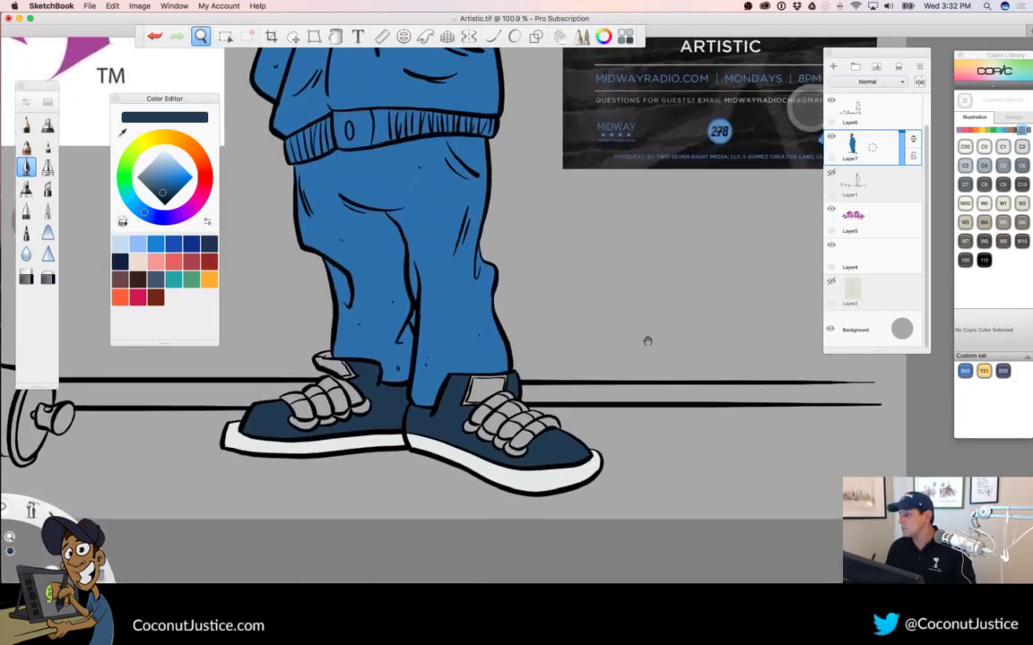
Mix a very light blue-grey brush colour in HSL mode with hue 207, saturation 12 and lightness 93
{"action": "left_click", "coordinate": [542, 480], "text": "alt"}
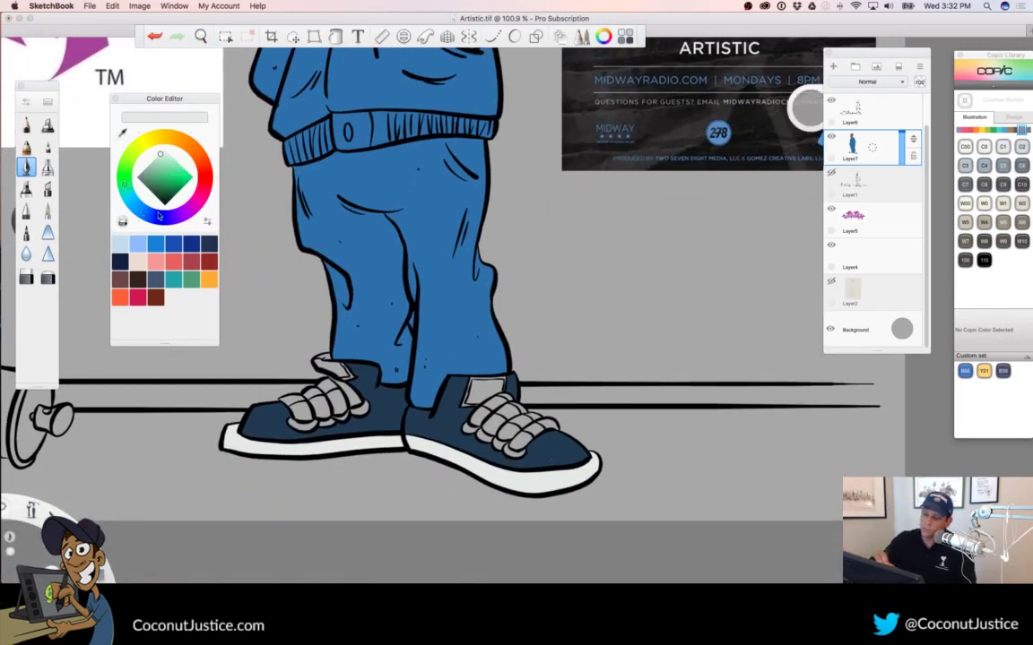
{"action": "left_click", "coordinate": [121, 244]}
{"action": "left_click_drag", "start_coordinate": [166, 161], "coordinate": [159, 165]}
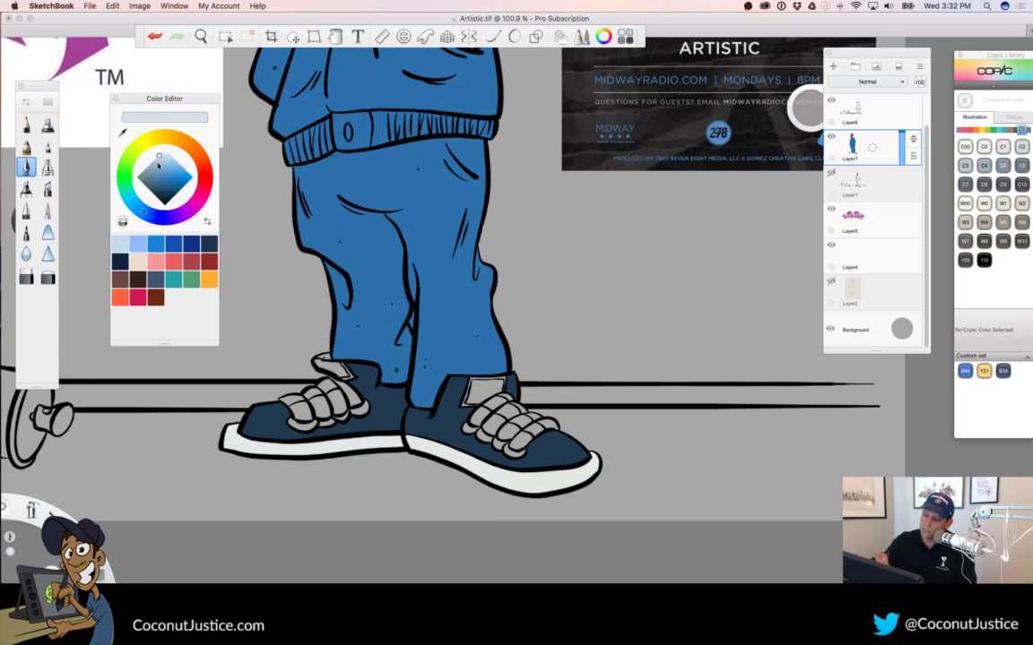
{"action": "left_click", "coordinate": [207, 221]}
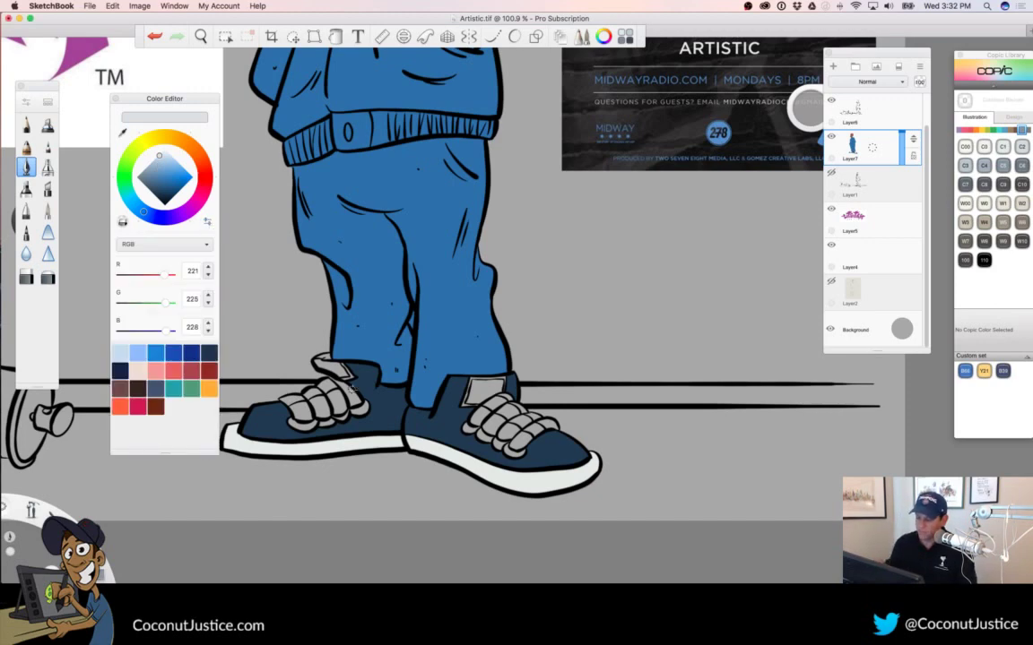
{"action": "left_click", "coordinate": [187, 245]}
{"action": "left_click", "coordinate": [184, 257]}
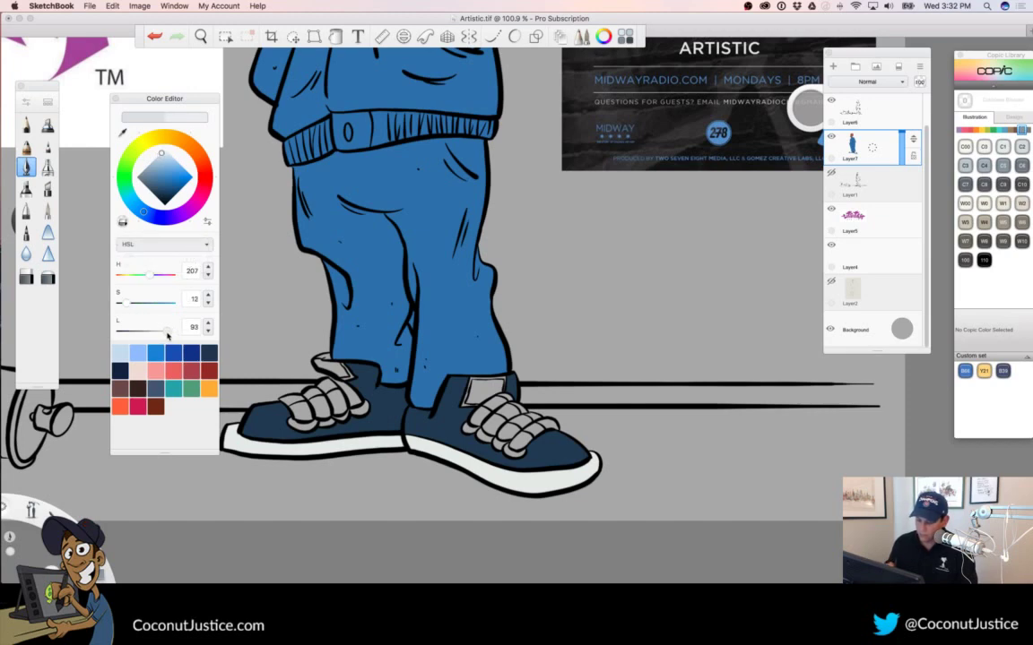
Paint the right-hand sneaker's tongue, both border and centre, in the light blue-grey
{"action": "key", "text": "space"}
{"action": "left_click_drag", "start_coordinate": [487, 370], "coordinate": [632, 357]}
{"action": "left_click_drag", "start_coordinate": [599, 423], "coordinate": [605, 255]}
{"action": "mouse_move", "coordinate": [536, 308]}
{"action": "left_mouse_down"}
{"action": "mouse_move", "coordinate": [595, 295]}
{"action": "mouse_move", "coordinate": [561, 180]}
{"action": "mouse_move", "coordinate": [377, 193]}
{"action": "mouse_move", "coordinate": [347, 320]}
{"action": "mouse_move", "coordinate": [425, 316]}
{"action": "mouse_move", "coordinate": [548, 260]}
{"action": "mouse_move", "coordinate": [560, 236]}
{"action": "mouse_move", "coordinate": [555, 204]}
{"action": "mouse_move", "coordinate": [359, 188]}
{"action": "mouse_move", "coordinate": [381, 204]}
{"action": "left_mouse_up"}
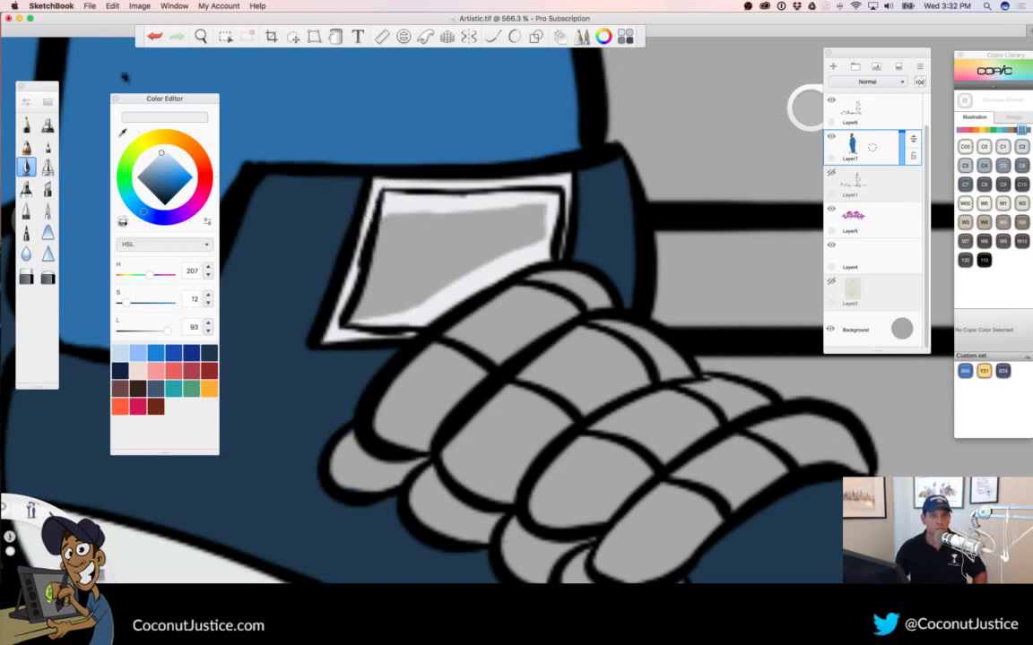
{"action": "key", "text": "Tab"}
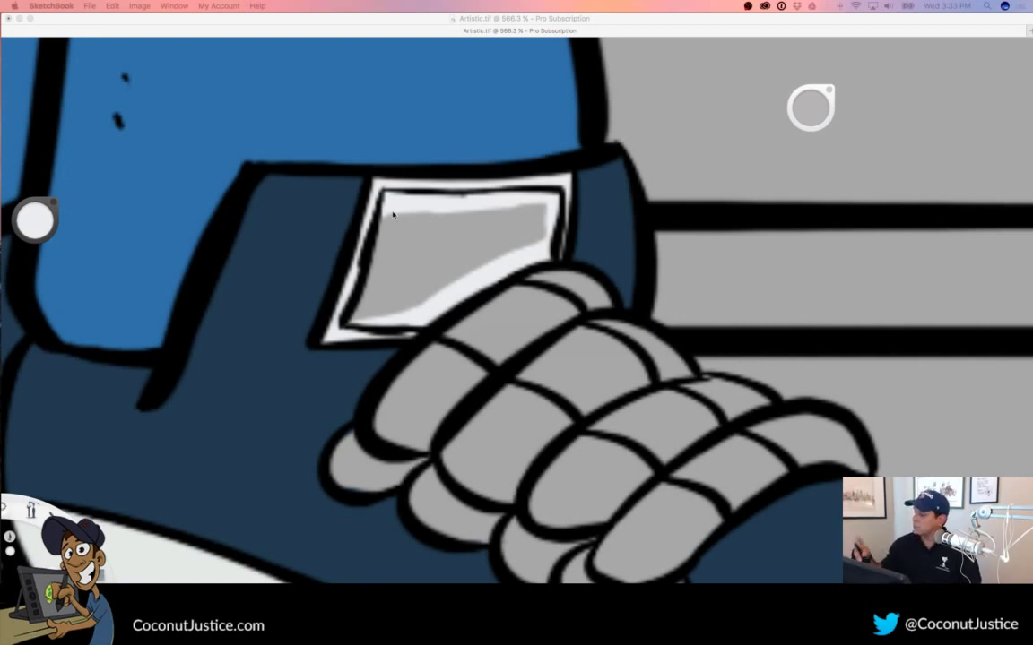
{"action": "key", "text": "Tab"}
{"action": "mouse_move", "coordinate": [387, 211]}
{"action": "left_mouse_down"}
{"action": "mouse_move", "coordinate": [413, 223]}
{"action": "mouse_move", "coordinate": [412, 248]}
{"action": "mouse_move", "coordinate": [392, 303]}
{"action": "mouse_move", "coordinate": [521, 251]}
{"action": "mouse_move", "coordinate": [536, 233]}
{"action": "mouse_move", "coordinate": [489, 219]}
{"action": "mouse_move", "coordinate": [426, 220]}
{"action": "mouse_move", "coordinate": [474, 217]}
{"action": "mouse_move", "coordinate": [457, 244]}
{"action": "mouse_move", "coordinate": [507, 238]}
{"action": "left_mouse_up"}
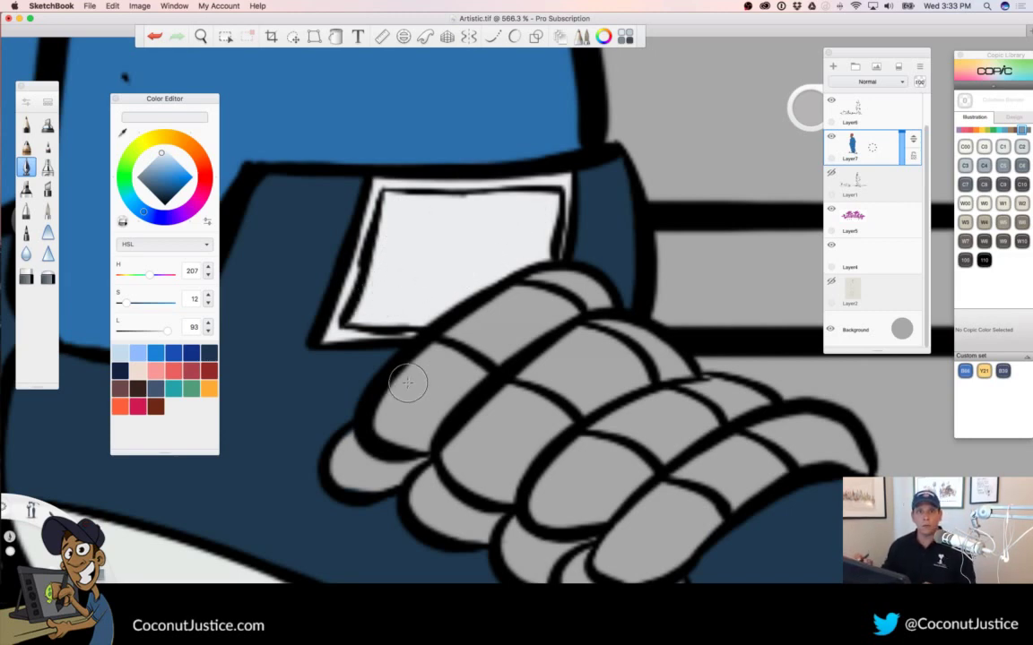
Check the reference photo and paint the left-hand sneaker's tongue in the same light blue-grey
{"action": "key", "text": "space"}
{"action": "left_click_drag", "start_coordinate": [453, 346], "coordinate": [242, 413]}
{"action": "key", "text": "space"}
{"action": "left_click_drag", "start_coordinate": [591, 290], "coordinate": [503, 459]}
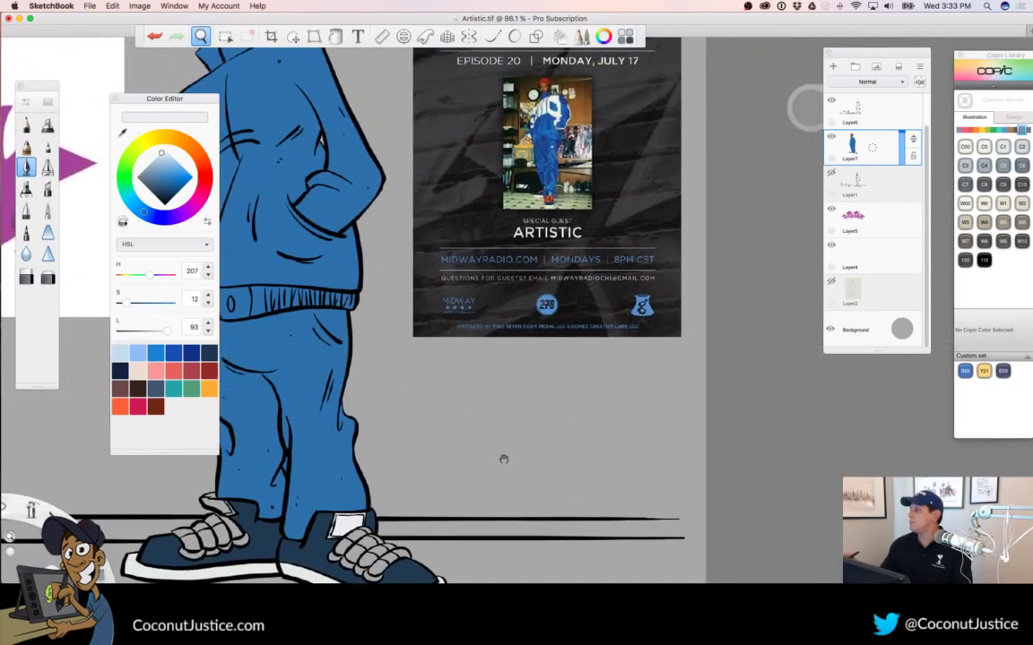
{"action": "left_click_drag", "start_coordinate": [421, 477], "coordinate": [684, 298]}
{"action": "left_click_drag", "start_coordinate": [491, 359], "coordinate": [666, 358]}
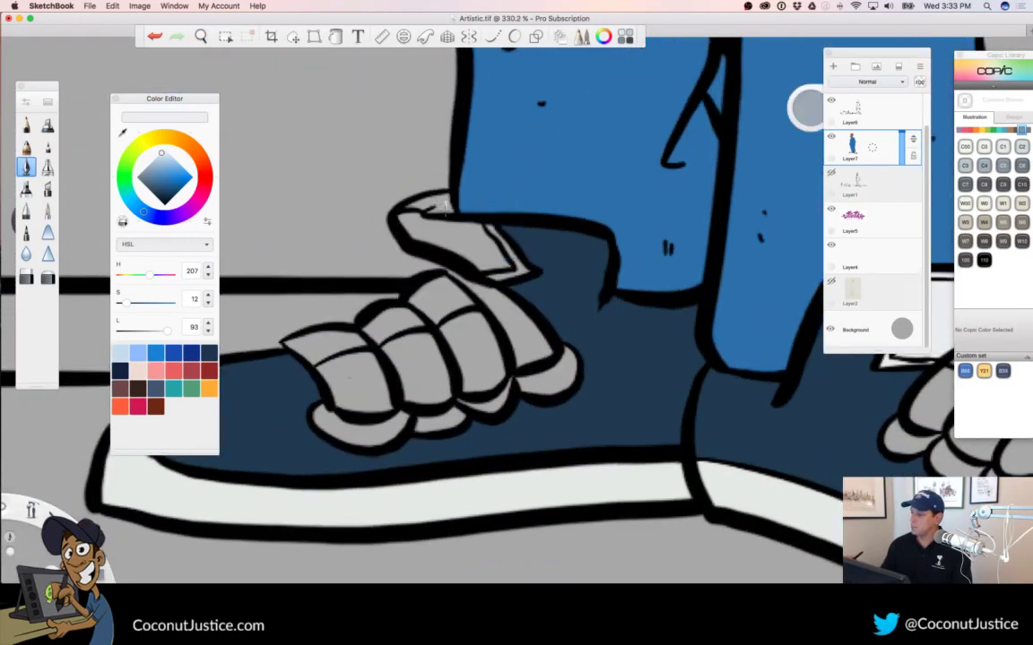
{"action": "mouse_move", "coordinate": [432, 200]}
{"action": "left_mouse_down"}
{"action": "mouse_move", "coordinate": [407, 217]}
{"action": "mouse_move", "coordinate": [408, 228]}
{"action": "mouse_move", "coordinate": [425, 229]}
{"action": "mouse_move", "coordinate": [416, 237]}
{"action": "mouse_move", "coordinate": [430, 228]}
{"action": "mouse_move", "coordinate": [502, 254]}
{"action": "left_mouse_up"}
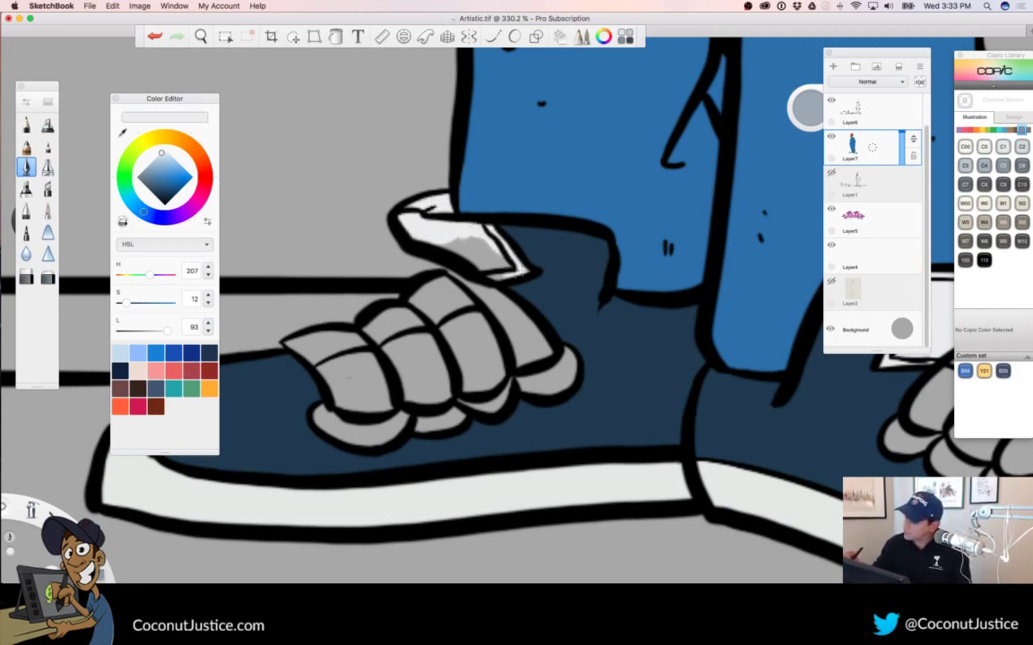
{"action": "left_click_drag", "start_coordinate": [455, 248], "coordinate": [490, 254]}
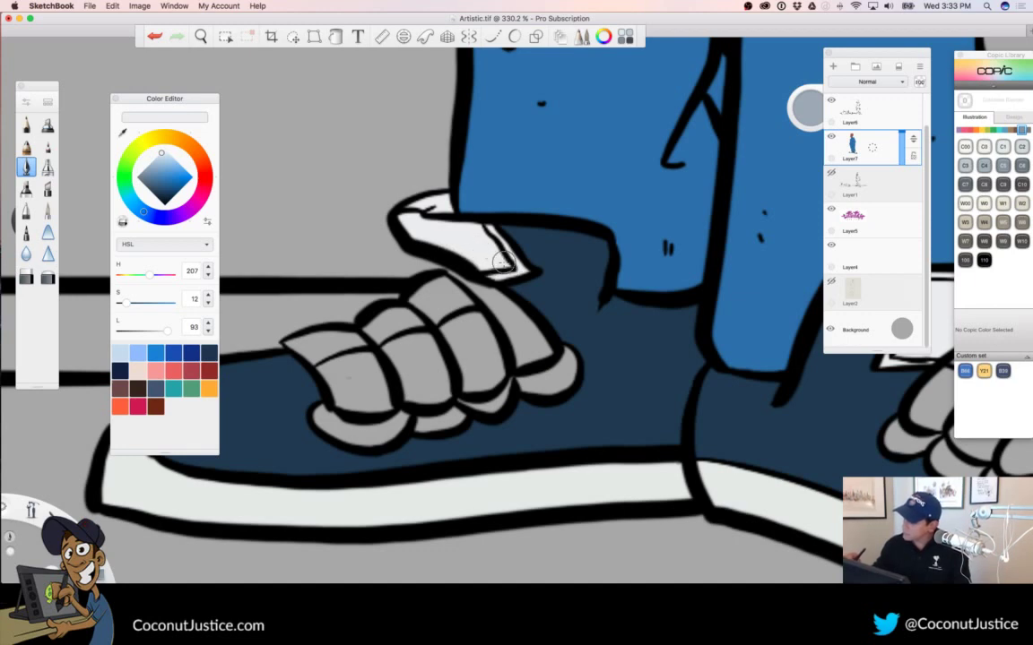
Sample the red of the man's cap and darken it to a lightness of 34
{"action": "key", "text": "space"}
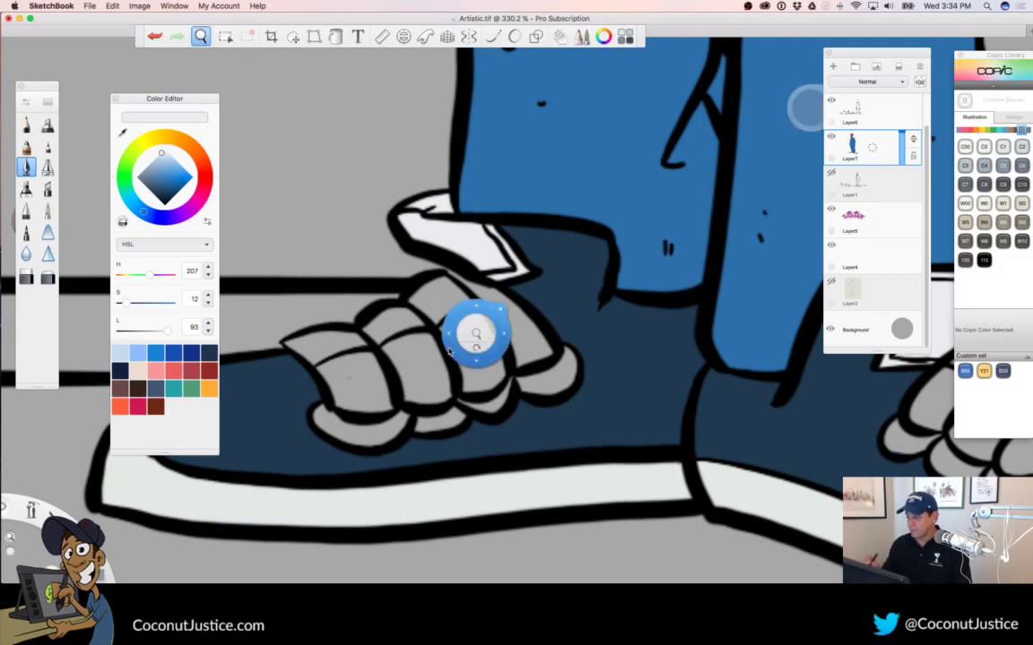
{"action": "left_click_drag", "start_coordinate": [475, 333], "coordinate": [294, 360]}
{"action": "left_click_drag", "start_coordinate": [686, 274], "coordinate": [607, 478]}
{"action": "left_click_drag", "start_coordinate": [590, 356], "coordinate": [541, 364]}
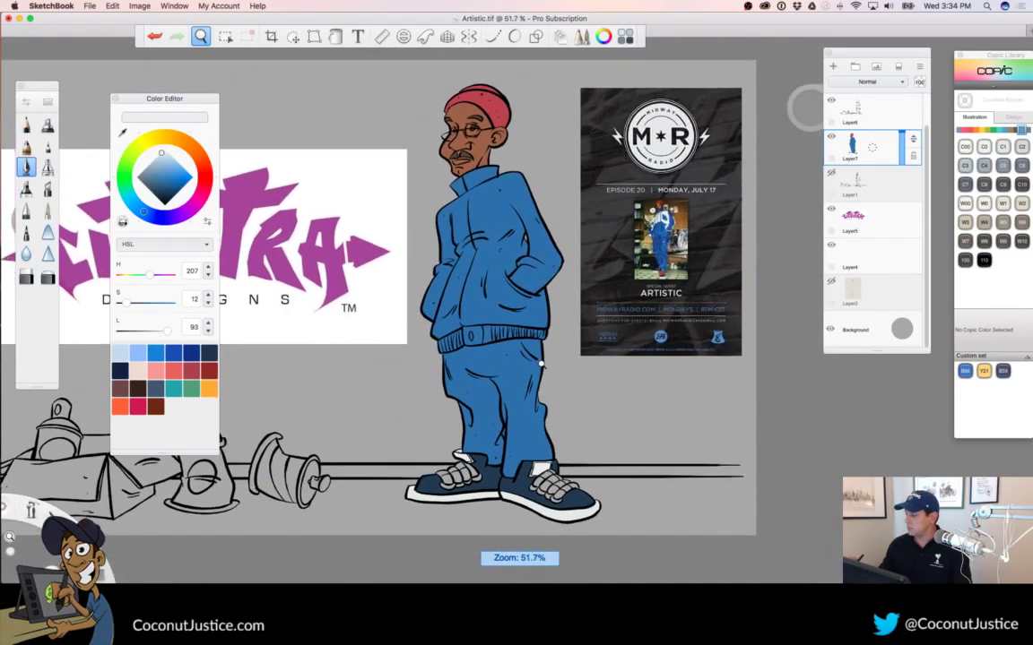
{"action": "mouse_move", "coordinate": [580, 429]}
{"action": "left_mouse_down"}
{"action": "mouse_move", "coordinate": [615, 408]}
{"action": "mouse_move", "coordinate": [586, 420]}
{"action": "left_mouse_up"}
{"action": "left_click", "coordinate": [507, 89], "text": "alt"}
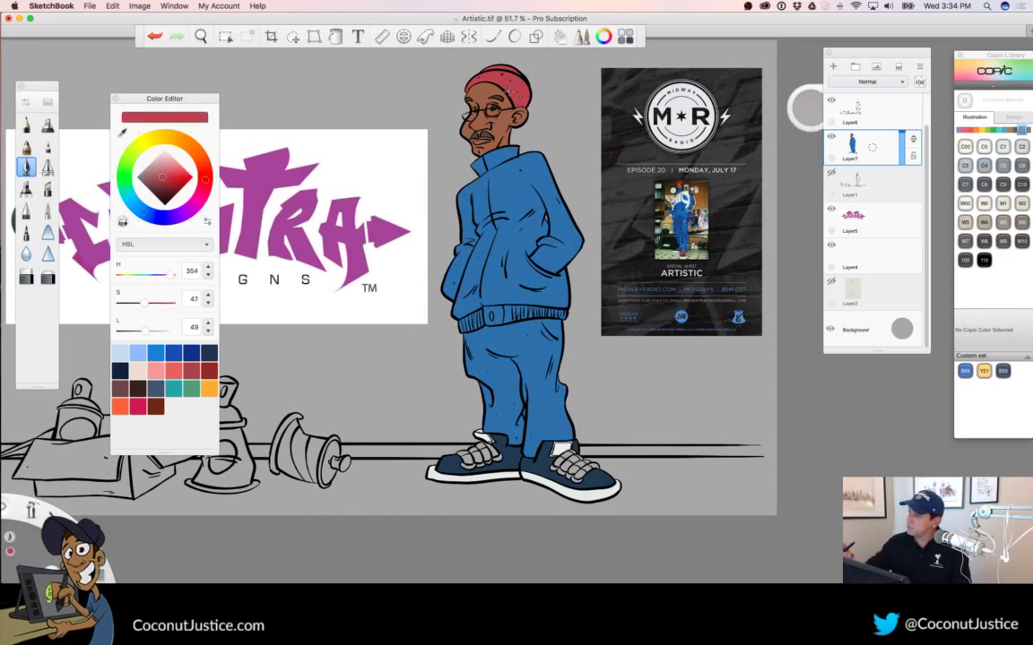
{"action": "left_click_drag", "start_coordinate": [143, 333], "coordinate": [136, 330]}
Try to flood fill the man's cap with the dark red
{"action": "key", "text": "space"}
{"action": "left_click_drag", "start_coordinate": [514, 102], "coordinate": [684, 113]}
{"action": "left_click_drag", "start_coordinate": [466, 112], "coordinate": [411, 350]}
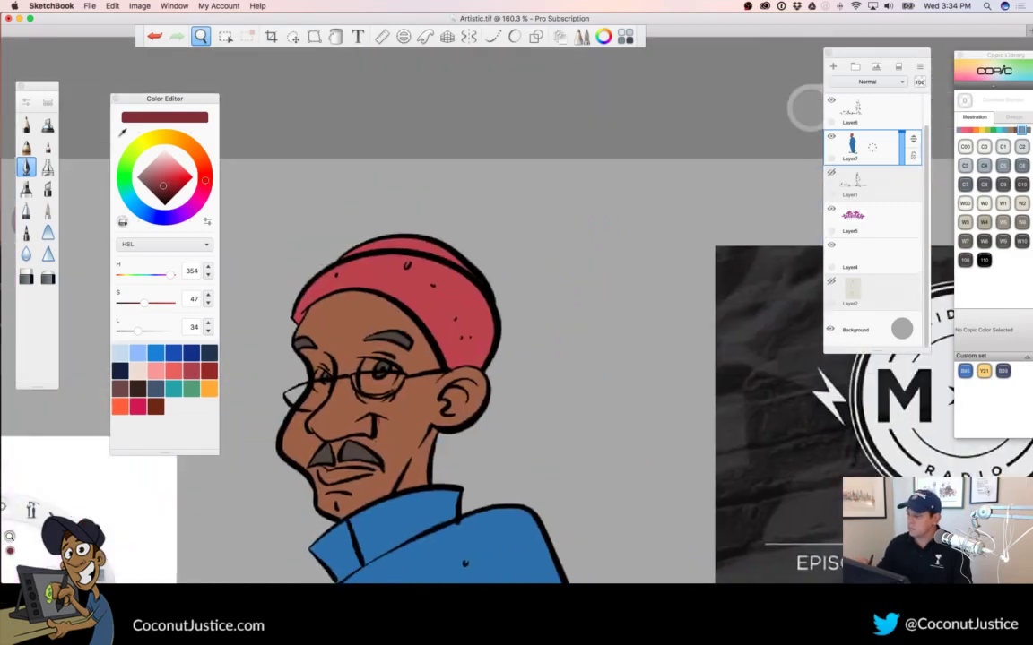
{"action": "left_click", "coordinate": [336, 38]}
{"action": "left_click", "coordinate": [399, 282]}
{"action": "key", "text": "ctrl+z"}
Brush the dark red over the cap's edges, its rear section and a band across the front
{"action": "key", "text": "space"}
{"action": "left_click_drag", "start_coordinate": [406, 284], "coordinate": [454, 267]}
{"action": "left_click", "coordinate": [335, 39]}
{"action": "left_click_drag", "start_coordinate": [274, 284], "coordinate": [303, 262]}
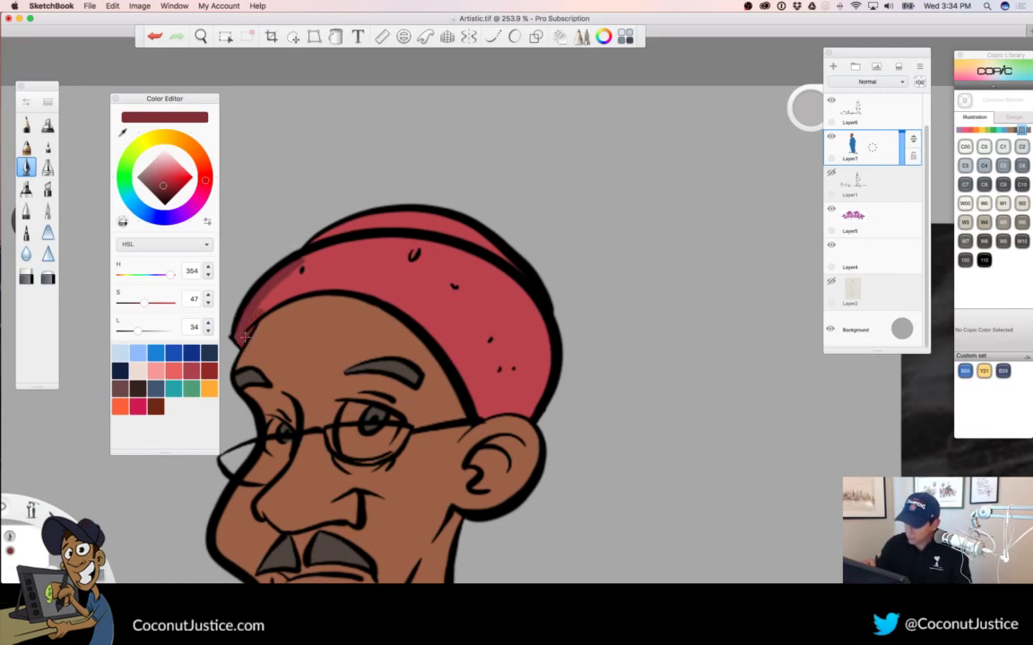
{"action": "mouse_move", "coordinate": [273, 303]}
{"action": "left_mouse_down"}
{"action": "mouse_move", "coordinate": [315, 285]}
{"action": "mouse_move", "coordinate": [385, 298]}
{"action": "mouse_move", "coordinate": [358, 288]}
{"action": "mouse_move", "coordinate": [419, 319]}
{"action": "mouse_move", "coordinate": [382, 296]}
{"action": "mouse_move", "coordinate": [439, 344]}
{"action": "mouse_move", "coordinate": [426, 323]}
{"action": "mouse_move", "coordinate": [471, 378]}
{"action": "mouse_move", "coordinate": [477, 419]}
{"action": "mouse_move", "coordinate": [500, 408]}
{"action": "mouse_move", "coordinate": [479, 417]}
{"action": "mouse_move", "coordinate": [529, 414]}
{"action": "mouse_move", "coordinate": [545, 347]}
{"action": "mouse_move", "coordinate": [495, 246]}
{"action": "mouse_move", "coordinate": [504, 263]}
{"action": "mouse_move", "coordinate": [450, 223]}
{"action": "mouse_move", "coordinate": [349, 227]}
{"action": "left_mouse_up"}
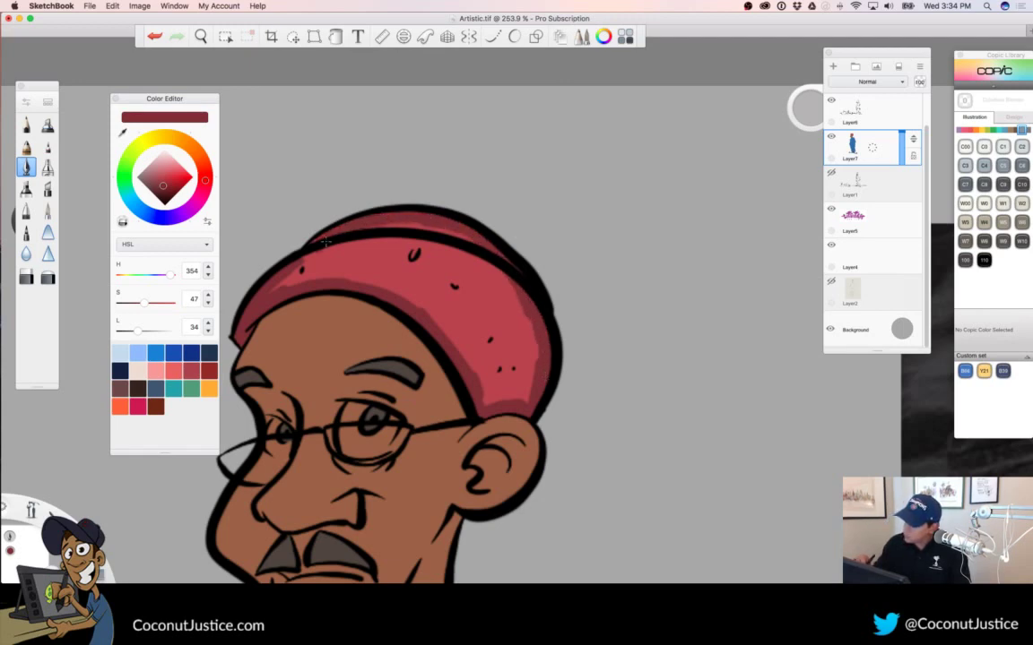
{"action": "mouse_move", "coordinate": [267, 294]}
{"action": "left_mouse_down"}
{"action": "mouse_move", "coordinate": [320, 279]}
{"action": "mouse_move", "coordinate": [395, 288]}
{"action": "mouse_move", "coordinate": [457, 318]}
{"action": "mouse_move", "coordinate": [492, 353]}
{"action": "left_mouse_up"}
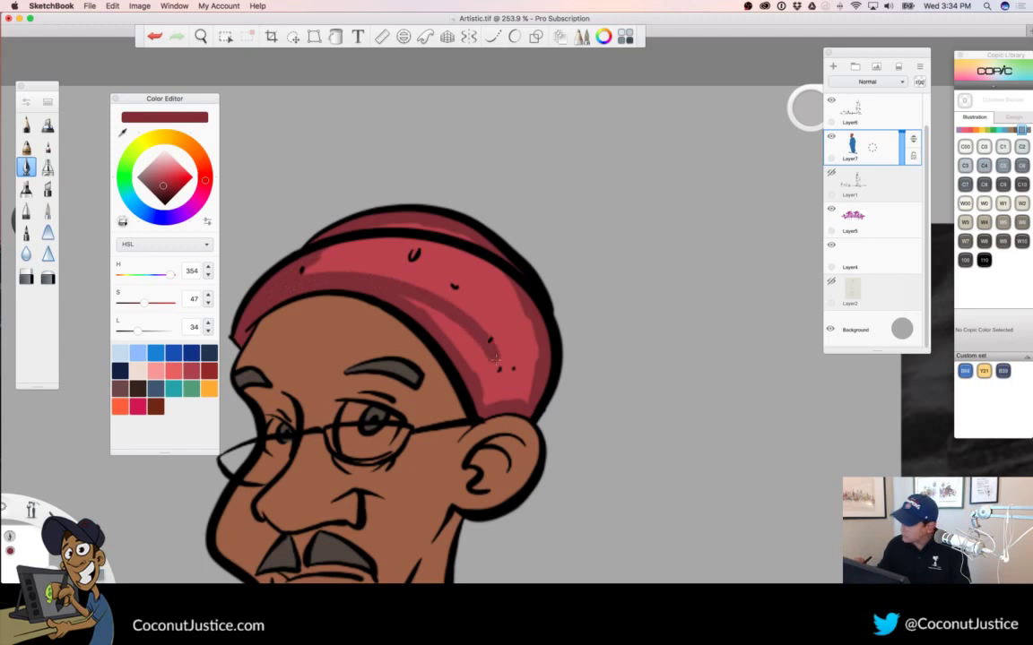
Try to flood fill the cap's remaining lighter red area with the dark red
{"action": "left_click", "coordinate": [336, 37]}
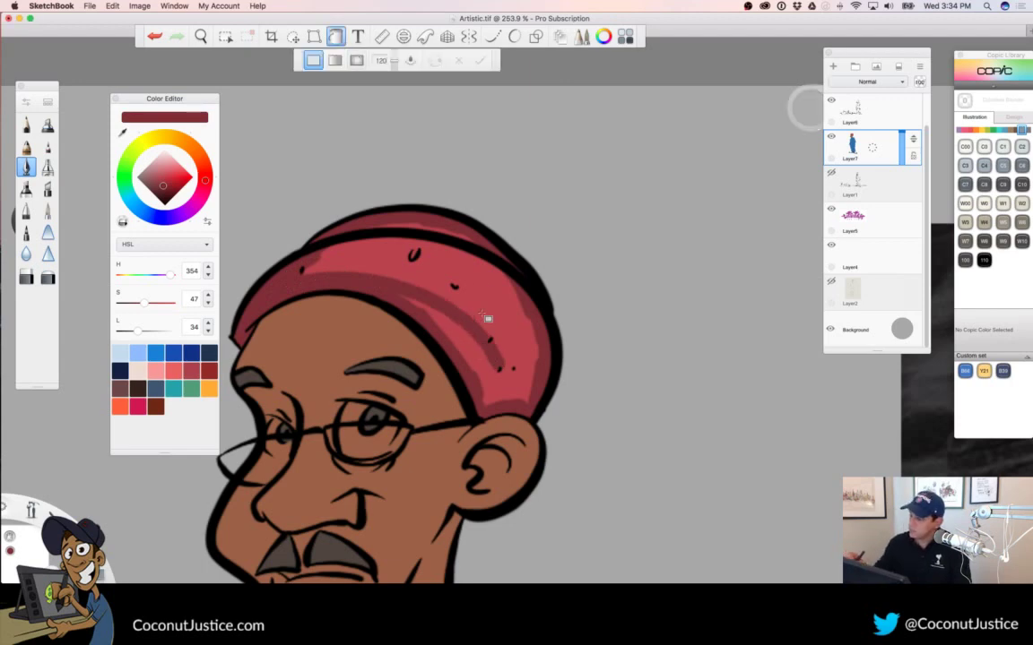
{"action": "left_click", "coordinate": [480, 314]}
{"action": "key", "text": "super+z"}
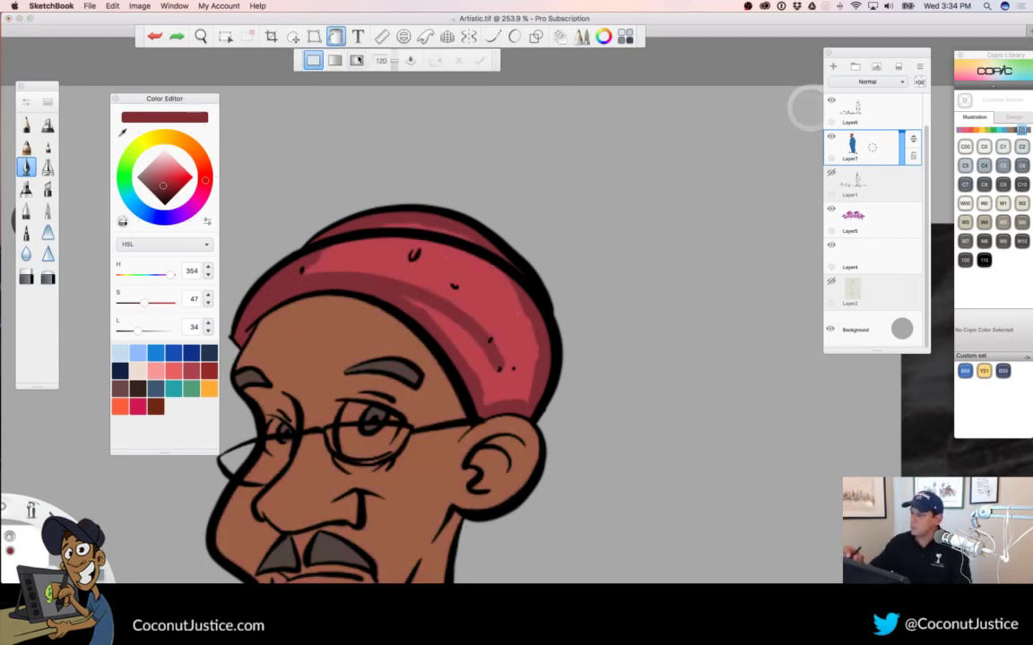
{"action": "left_click", "coordinate": [340, 42]}
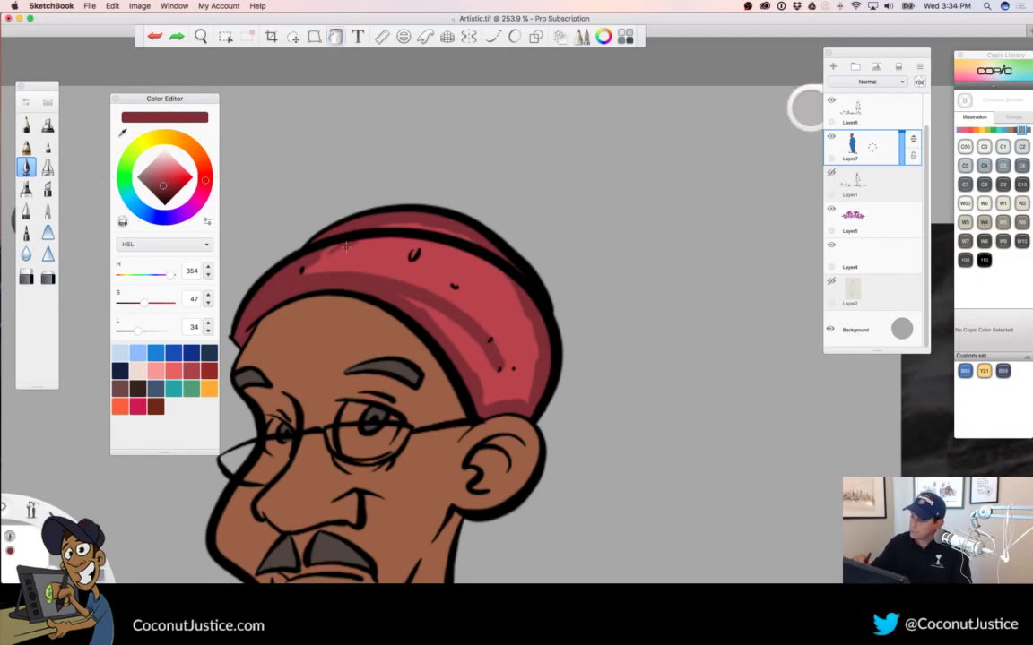
Paint over all remaining lighter red areas of the cap with the dark red brush
{"action": "mouse_move", "coordinate": [421, 223]}
{"action": "left_mouse_down"}
{"action": "mouse_move", "coordinate": [405, 218]}
{"action": "mouse_move", "coordinate": [462, 246]}
{"action": "left_mouse_up"}
{"action": "mouse_move", "coordinate": [342, 255]}
{"action": "left_mouse_down"}
{"action": "mouse_move", "coordinate": [385, 229]}
{"action": "mouse_move", "coordinate": [354, 256]}
{"action": "mouse_move", "coordinate": [353, 270]}
{"action": "mouse_move", "coordinate": [372, 281]}
{"action": "mouse_move", "coordinate": [453, 290]}
{"action": "mouse_move", "coordinate": [441, 324]}
{"action": "mouse_move", "coordinate": [490, 336]}
{"action": "mouse_move", "coordinate": [475, 374]}
{"action": "mouse_move", "coordinate": [515, 389]}
{"action": "mouse_move", "coordinate": [490, 402]}
{"action": "mouse_move", "coordinate": [516, 403]}
{"action": "mouse_move", "coordinate": [535, 379]}
{"action": "mouse_move", "coordinate": [521, 389]}
{"action": "mouse_move", "coordinate": [514, 378]}
{"action": "mouse_move", "coordinate": [529, 341]}
{"action": "mouse_move", "coordinate": [491, 338]}
{"action": "mouse_move", "coordinate": [516, 315]}
{"action": "mouse_move", "coordinate": [506, 311]}
{"action": "mouse_move", "coordinate": [511, 291]}
{"action": "mouse_move", "coordinate": [439, 271]}
{"action": "left_mouse_up"}
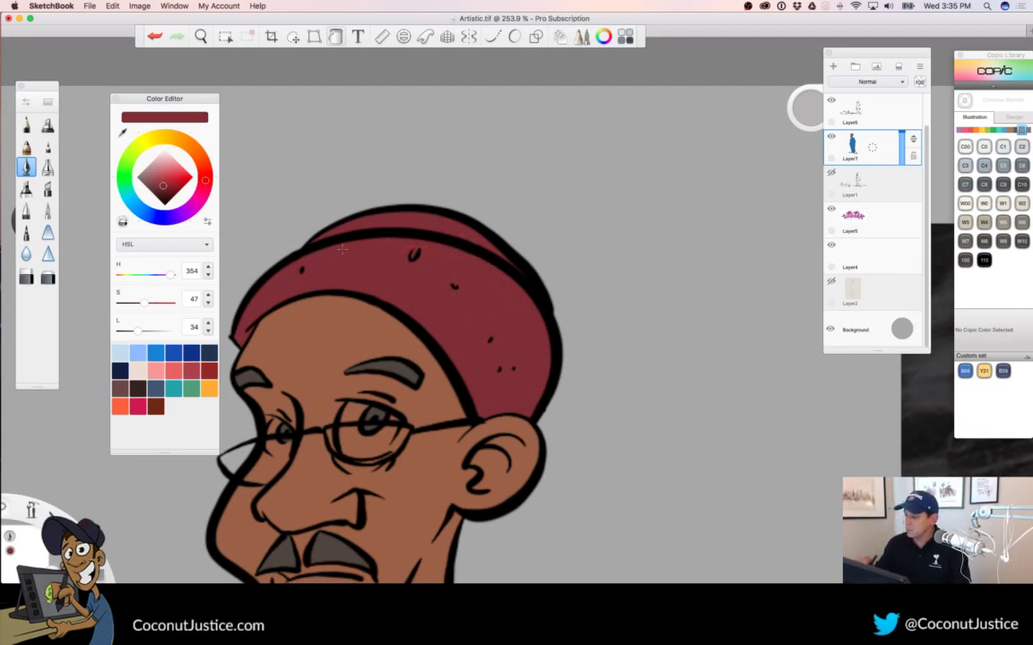
Paint the middle section of each of the left-hand sneaker's four thick laces in dark red
{"action": "key", "text": "space"}
{"action": "left_click_drag", "start_coordinate": [484, 368], "coordinate": [537, 400]}
{"action": "left_click_drag", "start_coordinate": [468, 390], "coordinate": [622, 372]}
{"action": "mouse_move", "coordinate": [249, 464]}
{"action": "left_mouse_down"}
{"action": "mouse_move", "coordinate": [403, 345]}
{"action": "mouse_move", "coordinate": [431, 332]}
{"action": "mouse_move", "coordinate": [459, 381]}
{"action": "mouse_move", "coordinate": [405, 380]}
{"action": "mouse_move", "coordinate": [397, 361]}
{"action": "mouse_move", "coordinate": [423, 357]}
{"action": "mouse_move", "coordinate": [453, 371]}
{"action": "left_mouse_up"}
{"action": "mouse_move", "coordinate": [408, 334]}
{"action": "left_mouse_down"}
{"action": "mouse_move", "coordinate": [515, 315]}
{"action": "mouse_move", "coordinate": [546, 294]}
{"action": "mouse_move", "coordinate": [525, 308]}
{"action": "mouse_move", "coordinate": [530, 297]}
{"action": "mouse_move", "coordinate": [568, 344]}
{"action": "left_mouse_up"}
{"action": "mouse_move", "coordinate": [555, 279]}
{"action": "left_mouse_down"}
{"action": "mouse_move", "coordinate": [585, 287]}
{"action": "mouse_move", "coordinate": [603, 315]}
{"action": "mouse_move", "coordinate": [599, 336]}
{"action": "left_mouse_up"}
{"action": "mouse_move", "coordinate": [523, 316]}
{"action": "left_mouse_down"}
{"action": "mouse_move", "coordinate": [564, 323]}
{"action": "mouse_move", "coordinate": [560, 349]}
{"action": "mouse_move", "coordinate": [538, 363]}
{"action": "mouse_move", "coordinate": [573, 353]}
{"action": "mouse_move", "coordinate": [562, 362]}
{"action": "mouse_move", "coordinate": [582, 341]}
{"action": "mouse_move", "coordinate": [505, 371]}
{"action": "mouse_move", "coordinate": [516, 372]}
{"action": "mouse_move", "coordinate": [476, 363]}
{"action": "mouse_move", "coordinate": [516, 323]}
{"action": "left_mouse_up"}
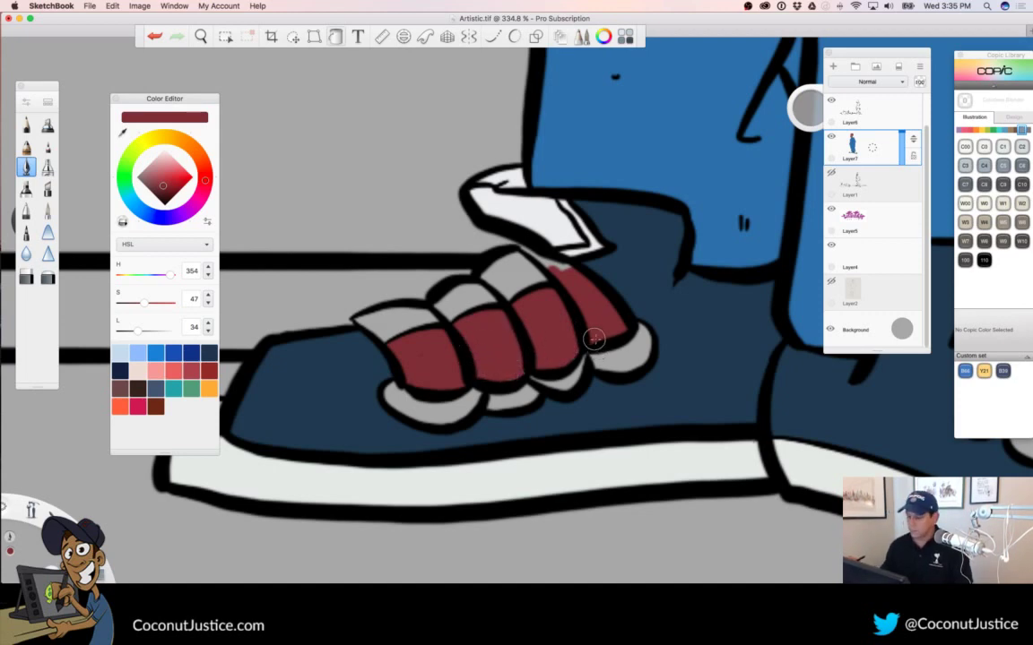
Paint two dark red bands on each of the right-hand sneaker's four thick laces, leaving the middle section and the rounded lower ends unpainted
{"action": "key", "text": "space"}
{"action": "mouse_move", "coordinate": [614, 341]}
{"action": "left_mouse_down"}
{"action": "mouse_move", "coordinate": [471, 353]}
{"action": "mouse_move", "coordinate": [627, 384]}
{"action": "mouse_move", "coordinate": [491, 426]}
{"action": "mouse_move", "coordinate": [464, 390]}
{"action": "mouse_move", "coordinate": [659, 396]}
{"action": "left_mouse_up"}
{"action": "mouse_move", "coordinate": [448, 151]}
{"action": "left_mouse_down"}
{"action": "mouse_move", "coordinate": [490, 176]}
{"action": "mouse_move", "coordinate": [445, 158]}
{"action": "mouse_move", "coordinate": [409, 203]}
{"action": "mouse_move", "coordinate": [410, 216]}
{"action": "mouse_move", "coordinate": [446, 224]}
{"action": "mouse_move", "coordinate": [485, 183]}
{"action": "mouse_move", "coordinate": [427, 203]}
{"action": "mouse_move", "coordinate": [458, 201]}
{"action": "mouse_move", "coordinate": [474, 255]}
{"action": "mouse_move", "coordinate": [555, 292]}
{"action": "mouse_move", "coordinate": [600, 282]}
{"action": "mouse_move", "coordinate": [584, 310]}
{"action": "mouse_move", "coordinate": [594, 331]}
{"action": "mouse_move", "coordinate": [626, 325]}
{"action": "mouse_move", "coordinate": [620, 331]}
{"action": "mouse_move", "coordinate": [669, 289]}
{"action": "mouse_move", "coordinate": [622, 270]}
{"action": "mouse_move", "coordinate": [596, 302]}
{"action": "mouse_move", "coordinate": [616, 318]}
{"action": "mouse_move", "coordinate": [645, 301]}
{"action": "left_mouse_up"}
{"action": "mouse_move", "coordinate": [490, 185]}
{"action": "left_mouse_down"}
{"action": "mouse_move", "coordinate": [532, 195]}
{"action": "mouse_move", "coordinate": [559, 219]}
{"action": "mouse_move", "coordinate": [513, 192]}
{"action": "mouse_move", "coordinate": [514, 215]}
{"action": "mouse_move", "coordinate": [538, 216]}
{"action": "mouse_move", "coordinate": [498, 242]}
{"action": "mouse_move", "coordinate": [508, 255]}
{"action": "mouse_move", "coordinate": [526, 262]}
{"action": "mouse_move", "coordinate": [562, 236]}
{"action": "mouse_move", "coordinate": [608, 243]}
{"action": "mouse_move", "coordinate": [625, 268]}
{"action": "mouse_move", "coordinate": [535, 256]}
{"action": "mouse_move", "coordinate": [607, 273]}
{"action": "left_mouse_up"}
{"action": "mouse_move", "coordinate": [531, 95]}
{"action": "left_mouse_down"}
{"action": "mouse_move", "coordinate": [561, 98]}
{"action": "mouse_move", "coordinate": [590, 117]}
{"action": "left_mouse_up"}
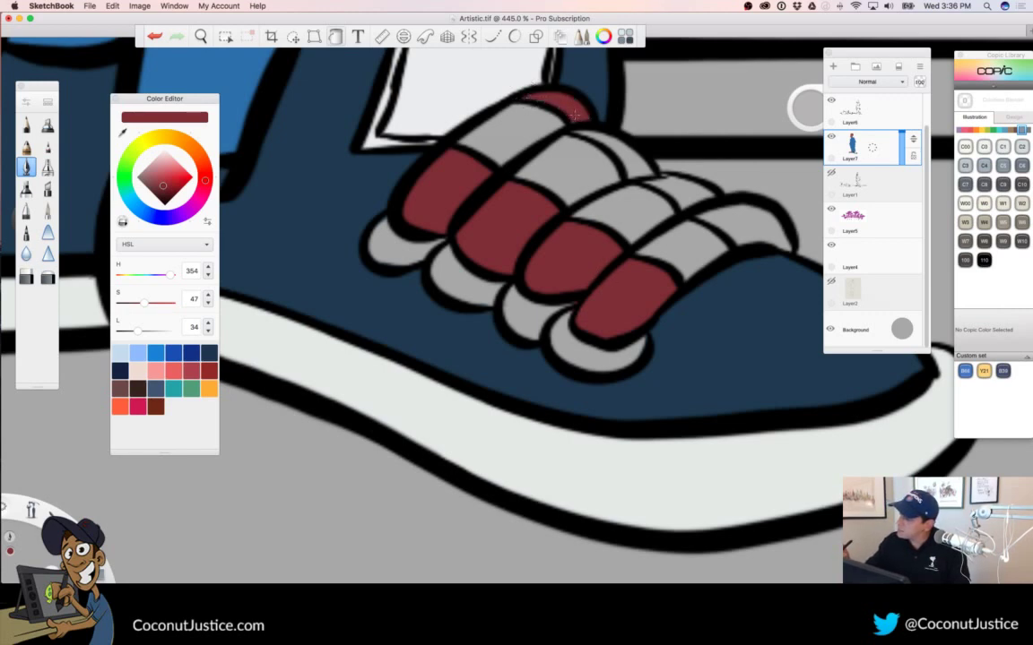
{"action": "mouse_move", "coordinate": [593, 135]}
{"action": "left_mouse_down"}
{"action": "mouse_move", "coordinate": [630, 166]}
{"action": "mouse_move", "coordinate": [633, 157]}
{"action": "mouse_move", "coordinate": [697, 194]}
{"action": "mouse_move", "coordinate": [683, 199]}
{"action": "mouse_move", "coordinate": [785, 245]}
{"action": "mouse_move", "coordinate": [764, 226]}
{"action": "left_mouse_up"}
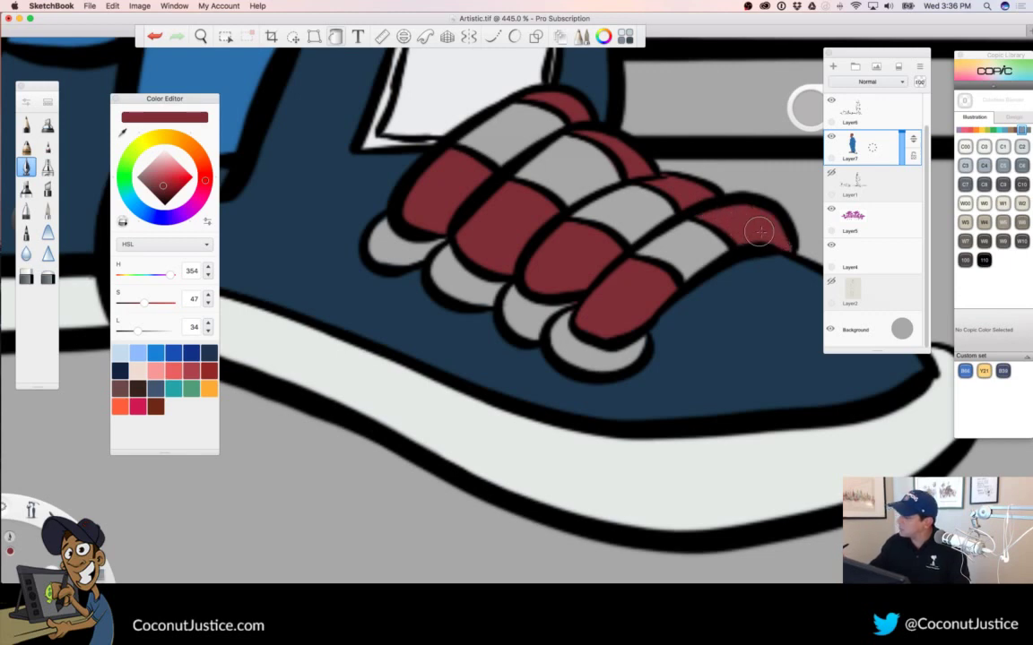
Sample the navy of the sneaker and darken it to a lightness of 9
{"action": "key", "text": "space"}
{"action": "left_click_drag", "start_coordinate": [520, 359], "coordinate": [258, 419]}
{"action": "key", "text": "space"}
{"action": "left_click_drag", "start_coordinate": [504, 397], "coordinate": [555, 480]}
{"action": "key", "text": "space"}
{"action": "left_click_drag", "start_coordinate": [532, 421], "coordinate": [711, 416]}
{"action": "left_click", "coordinate": [510, 371], "text": "alt"}
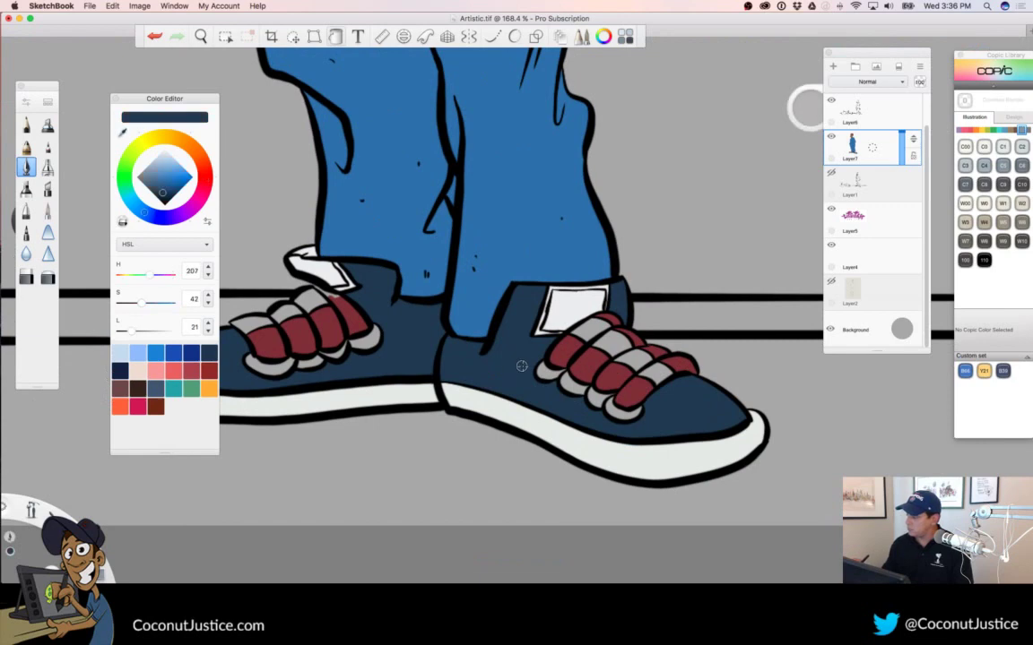
{"action": "left_click_drag", "start_coordinate": [130, 333], "coordinate": [127, 332]}
Brush the very dark navy along the edges of the right-hand sneaker's grey middle lace sections, covering the frontmost one completely
{"action": "key", "text": "space"}
{"action": "left_click_drag", "start_coordinate": [676, 370], "coordinate": [767, 368]}
{"action": "left_click_drag", "start_coordinate": [685, 432], "coordinate": [616, 350]}
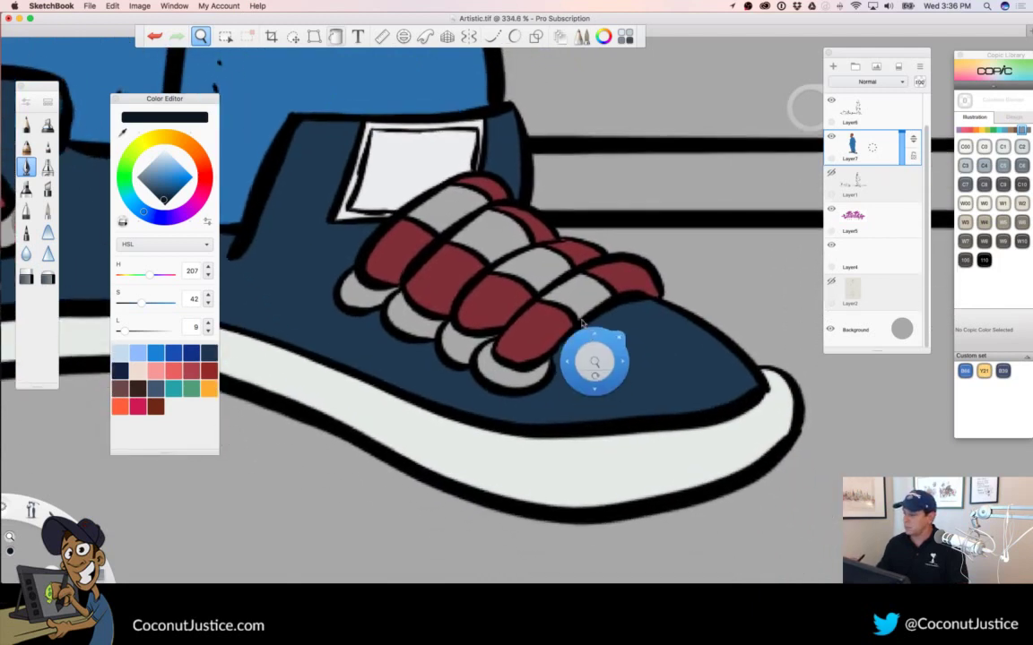
{"action": "mouse_move", "coordinate": [475, 238]}
{"action": "left_mouse_down"}
{"action": "mouse_move", "coordinate": [491, 231]}
{"action": "mouse_move", "coordinate": [483, 223]}
{"action": "left_mouse_up"}
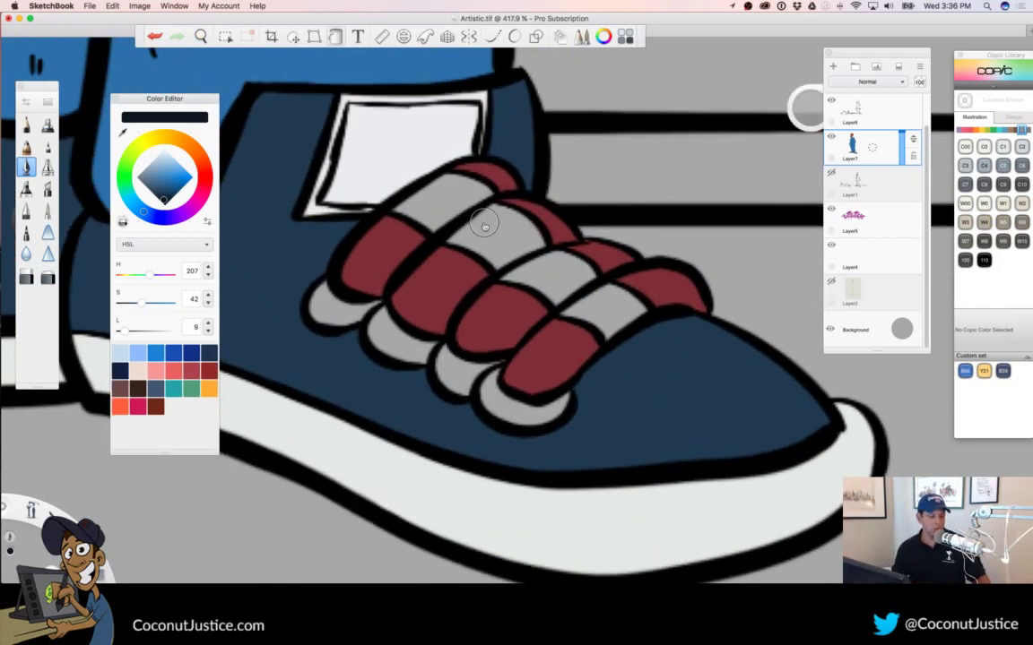
{"action": "key", "text": "Tab"}
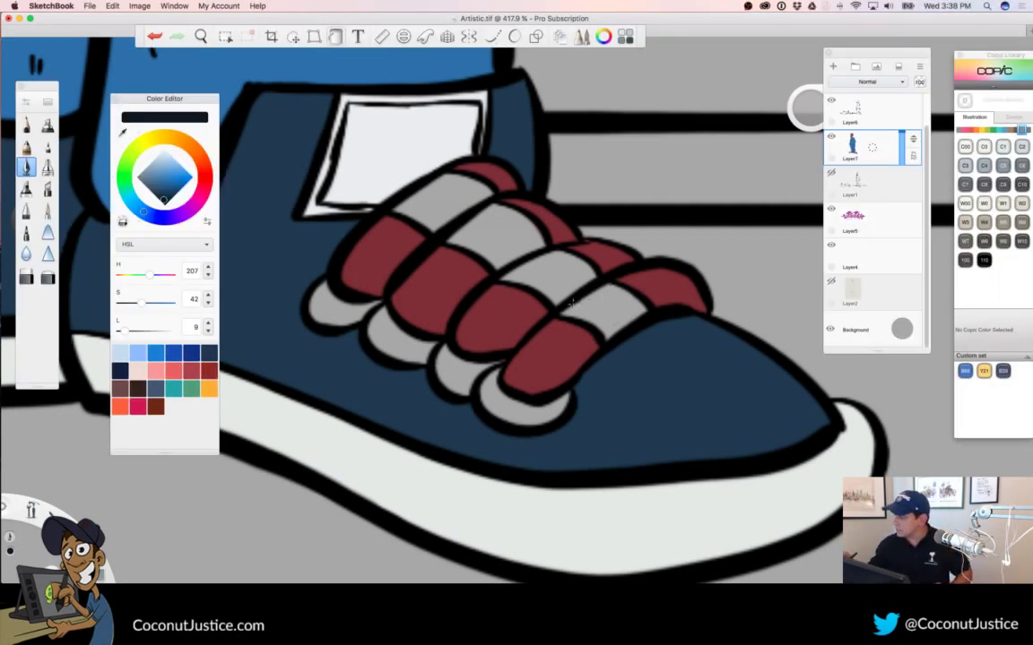
{"action": "mouse_move", "coordinate": [571, 303]}
{"action": "left_mouse_down"}
{"action": "mouse_move", "coordinate": [606, 328]}
{"action": "mouse_move", "coordinate": [592, 314]}
{"action": "mouse_move", "coordinate": [617, 301]}
{"action": "mouse_move", "coordinate": [604, 285]}
{"action": "mouse_move", "coordinate": [618, 309]}
{"action": "left_mouse_up"}
{"action": "mouse_move", "coordinate": [414, 208]}
{"action": "left_mouse_down"}
{"action": "mouse_move", "coordinate": [451, 179]}
{"action": "mouse_move", "coordinate": [442, 179]}
{"action": "mouse_move", "coordinate": [475, 186]}
{"action": "mouse_move", "coordinate": [489, 200]}
{"action": "mouse_move", "coordinate": [395, 207]}
{"action": "mouse_move", "coordinate": [480, 249]}
{"action": "mouse_move", "coordinate": [503, 278]}
{"action": "mouse_move", "coordinate": [563, 306]}
{"action": "left_mouse_up"}
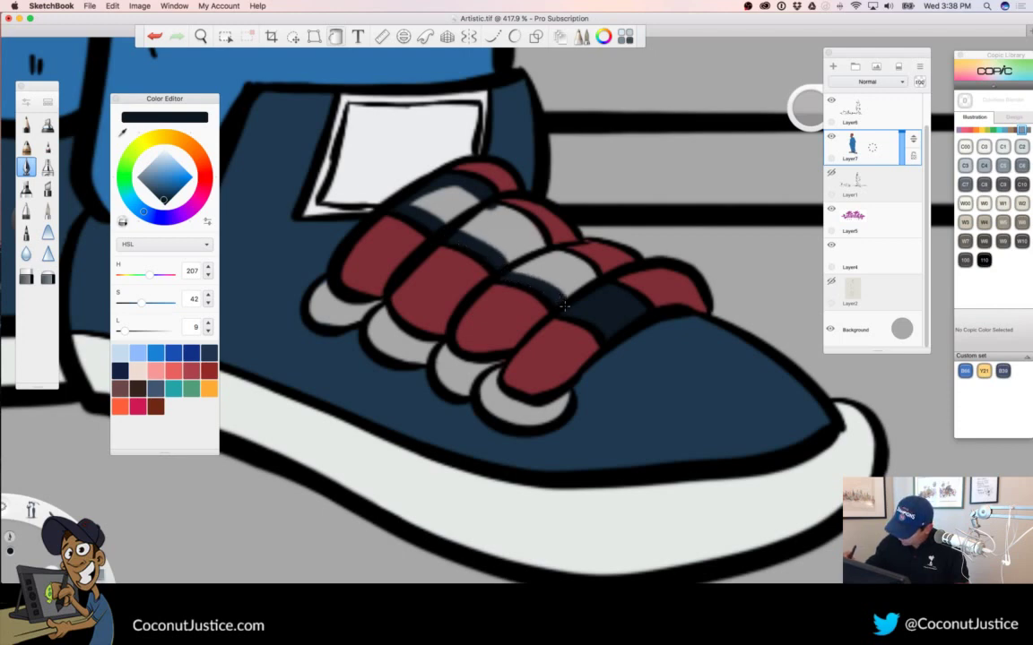
{"action": "left_click_drag", "start_coordinate": [435, 184], "coordinate": [527, 224]}
{"action": "mouse_move", "coordinate": [468, 197]}
{"action": "left_mouse_down"}
{"action": "mouse_move", "coordinate": [506, 235]}
{"action": "mouse_move", "coordinate": [598, 284]}
{"action": "mouse_move", "coordinate": [613, 307]}
{"action": "left_mouse_up"}
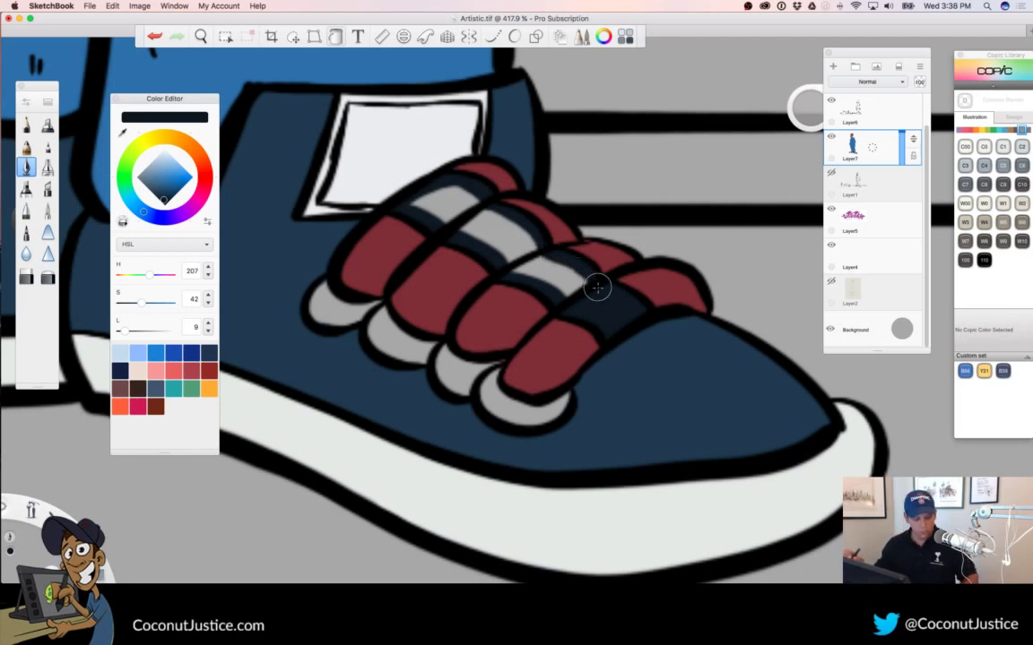
Flood fill the remaining grey inside the middle lace sections with the very dark navy, and undo the fill that recolours the shoe
{"action": "left_click", "coordinate": [336, 36]}
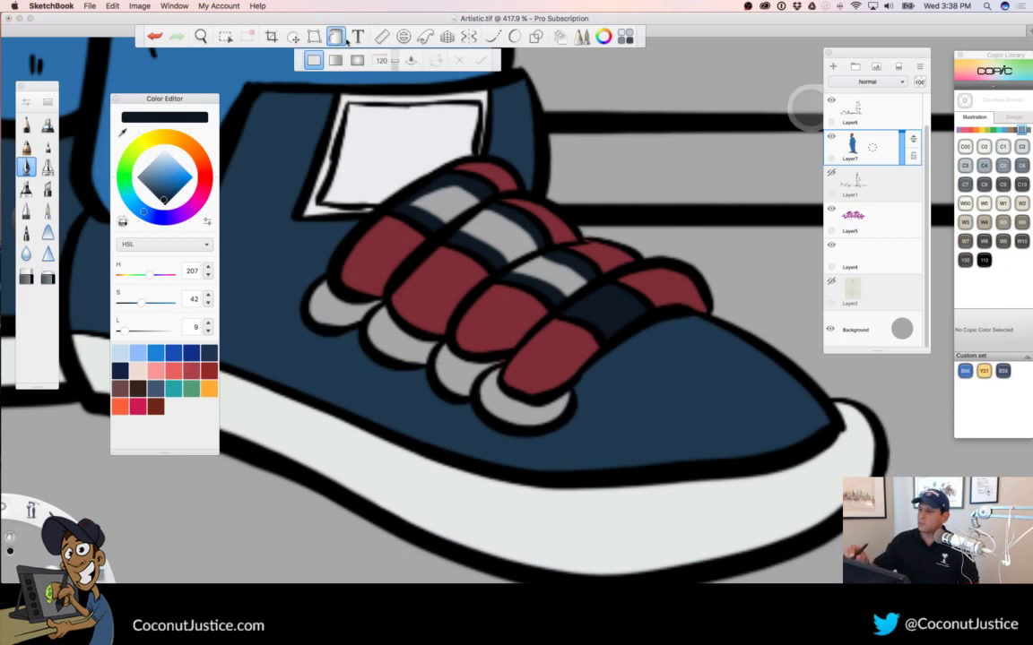
{"action": "left_click", "coordinate": [447, 208]}
{"action": "left_click", "coordinate": [567, 279]}
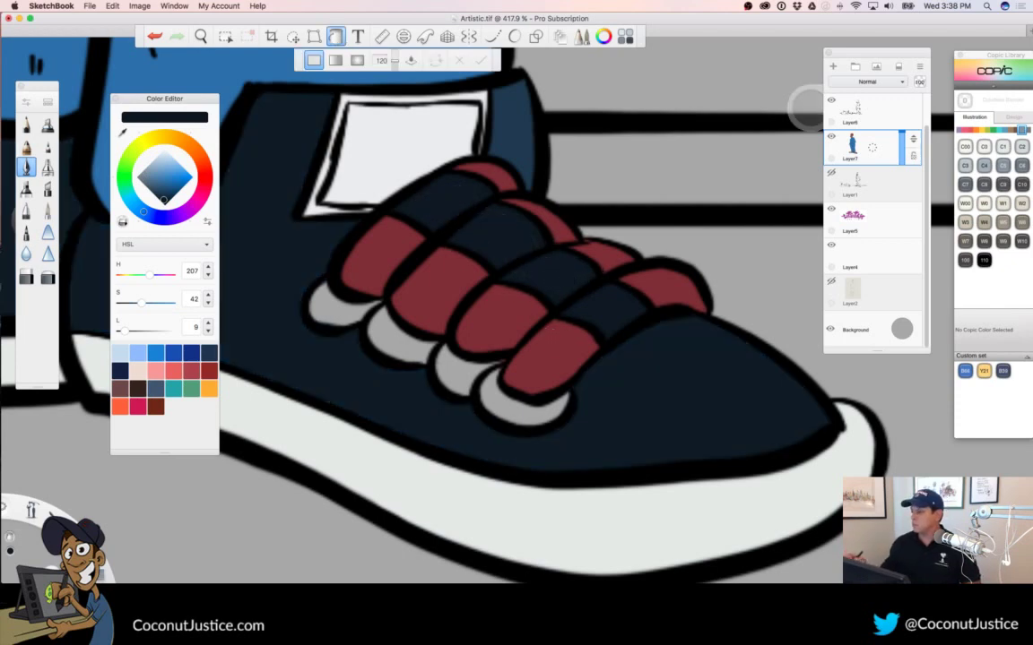
{"action": "key", "text": "super+z"}
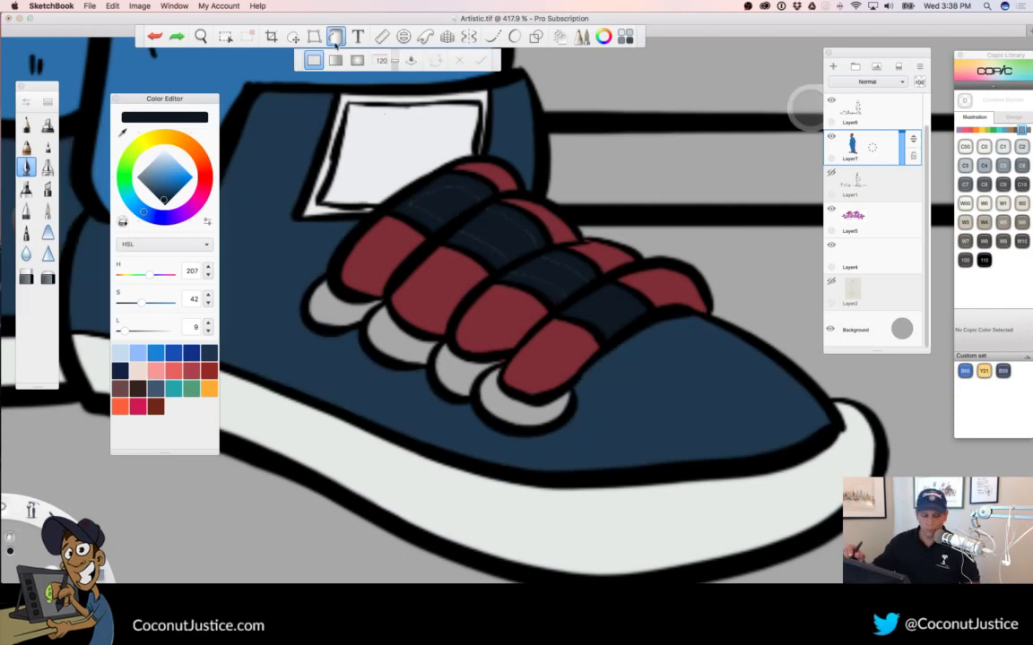
Brush over the faint seams left in the right-hand sneaker's dark navy lace sections
{"action": "left_click", "coordinate": [337, 38]}
{"action": "mouse_move", "coordinate": [420, 205]}
{"action": "left_mouse_down"}
{"action": "mouse_move", "coordinate": [455, 187]}
{"action": "mouse_move", "coordinate": [503, 216]}
{"action": "left_mouse_up"}
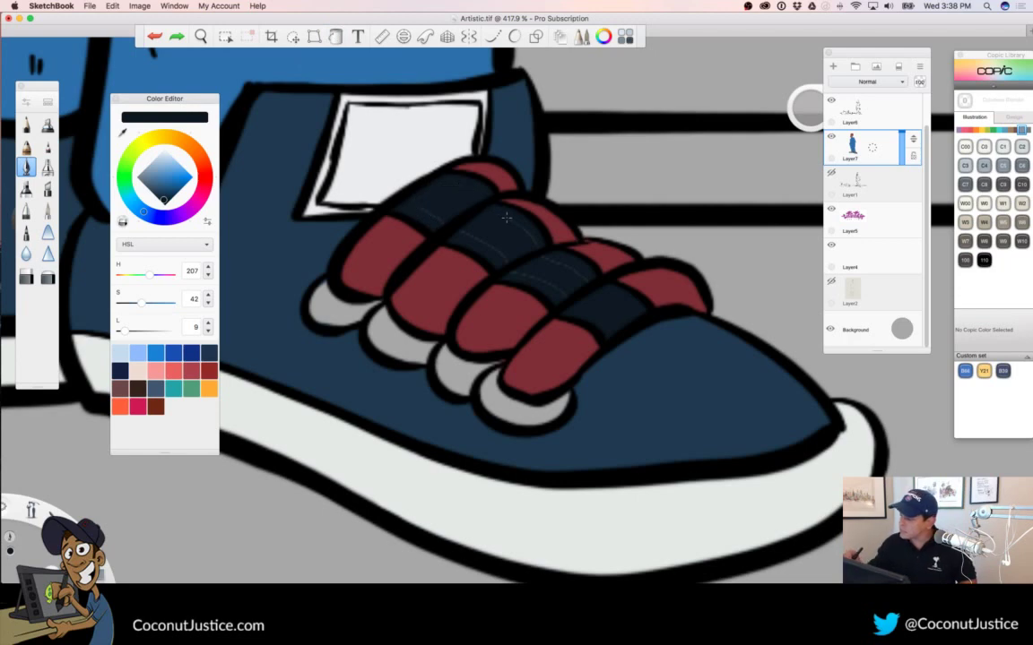
{"action": "left_click_drag", "start_coordinate": [589, 306], "coordinate": [408, 203]}
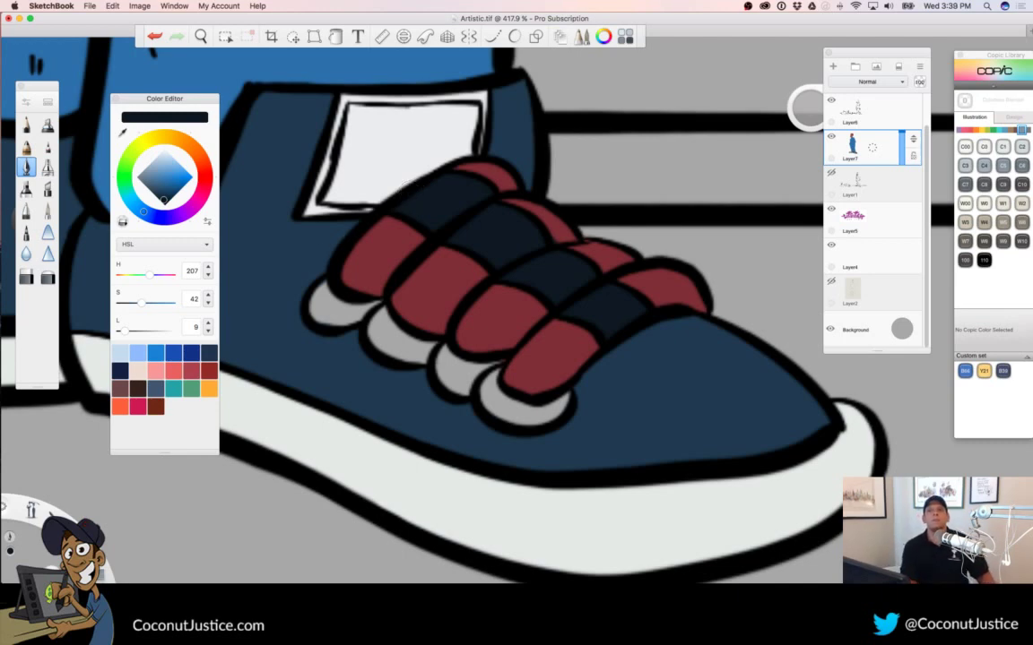
{"action": "key", "text": "super+w"}
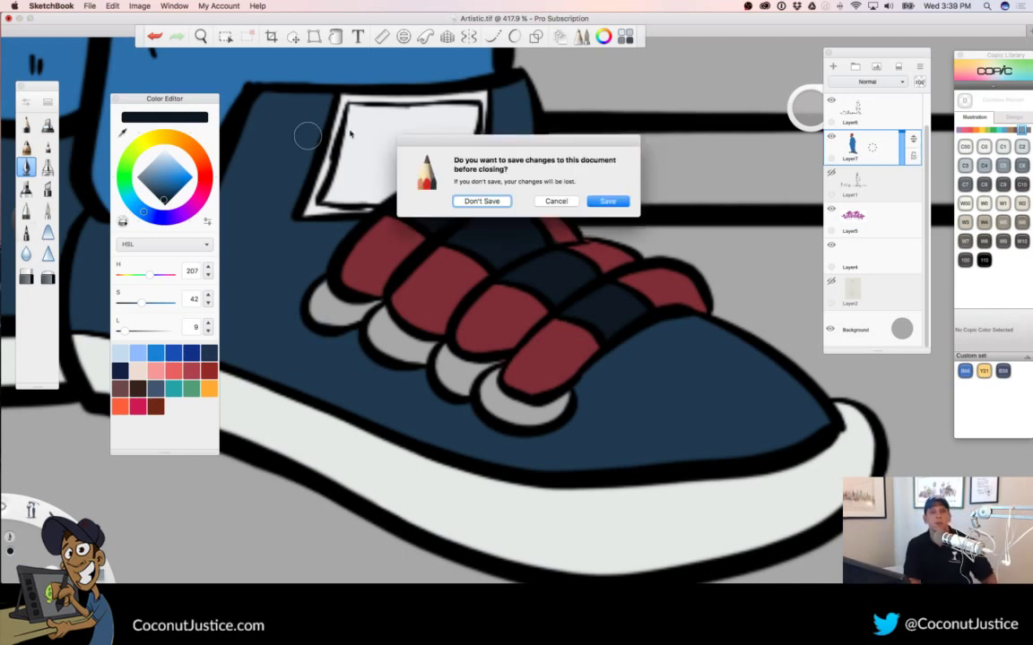
{"action": "left_click", "coordinate": [556, 200]}
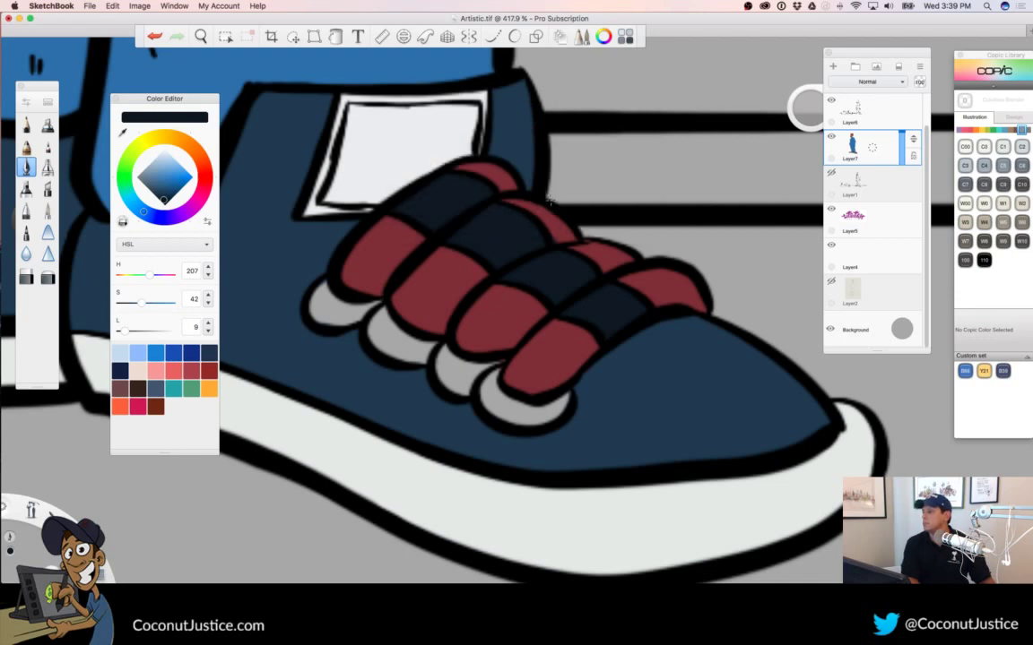
{"action": "key", "text": "super+Tab"}
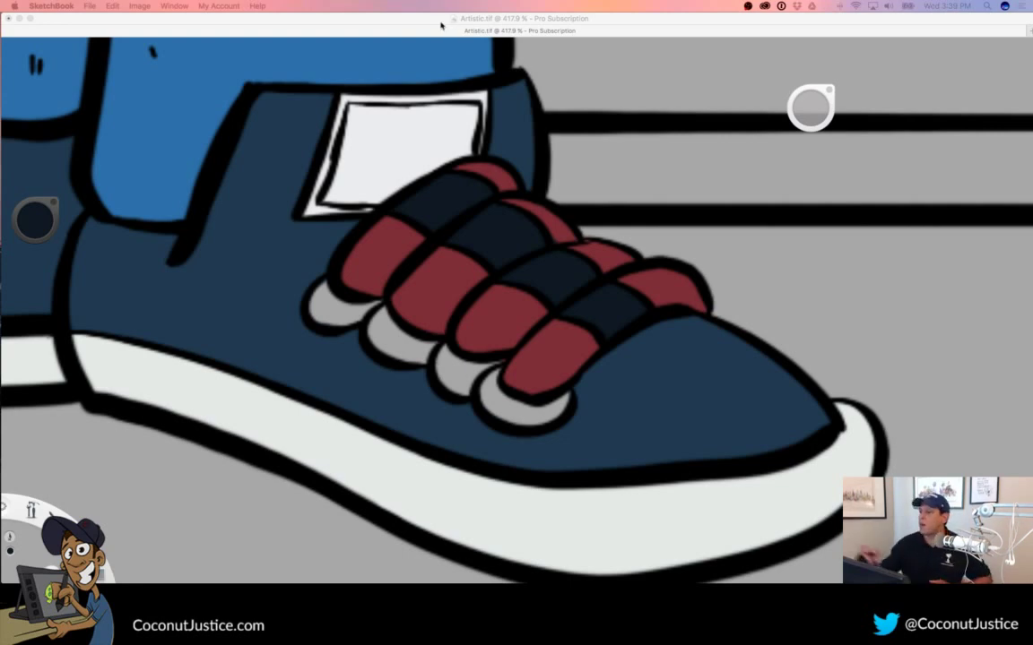
{"action": "key", "text": "Tab"}
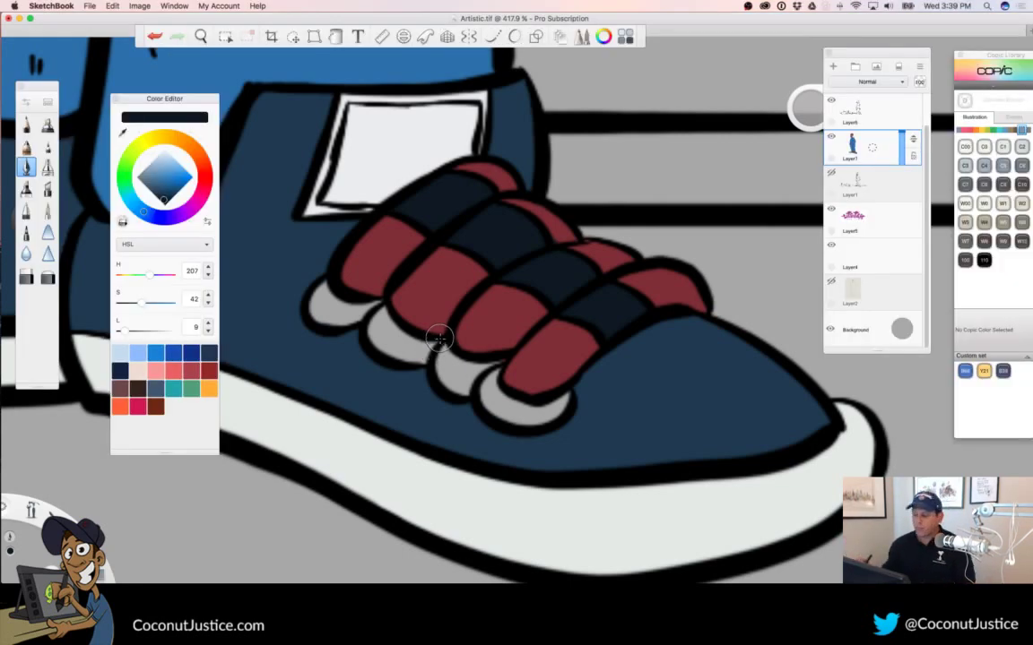
Paint the grey upper section of the left-hand sneaker's frontmost lace in the very dark navy
{"action": "key", "text": "space"}
{"action": "left_click_drag", "start_coordinate": [424, 298], "coordinate": [350, 376]}
{"action": "left_click_drag", "start_coordinate": [400, 426], "coordinate": [600, 464]}
{"action": "left_click_drag", "start_coordinate": [455, 317], "coordinate": [560, 316]}
{"action": "left_click_drag", "start_coordinate": [400, 436], "coordinate": [465, 423]}
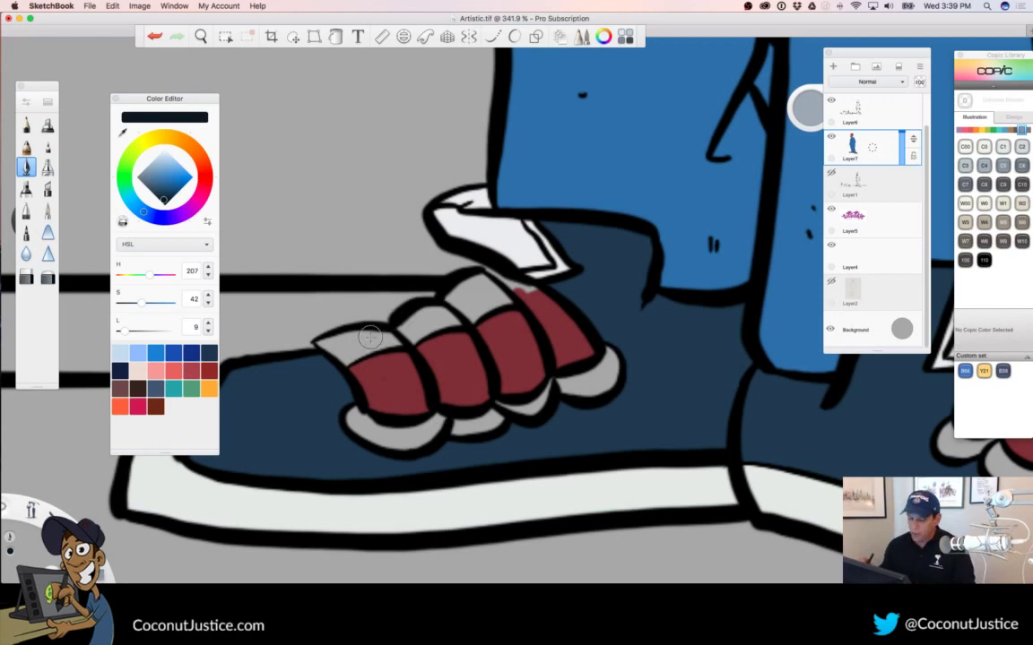
{"action": "key", "text": "space"}
{"action": "left_click_drag", "start_coordinate": [422, 332], "coordinate": [488, 305]}
{"action": "left_click_drag", "start_coordinate": [347, 385], "coordinate": [380, 401]}
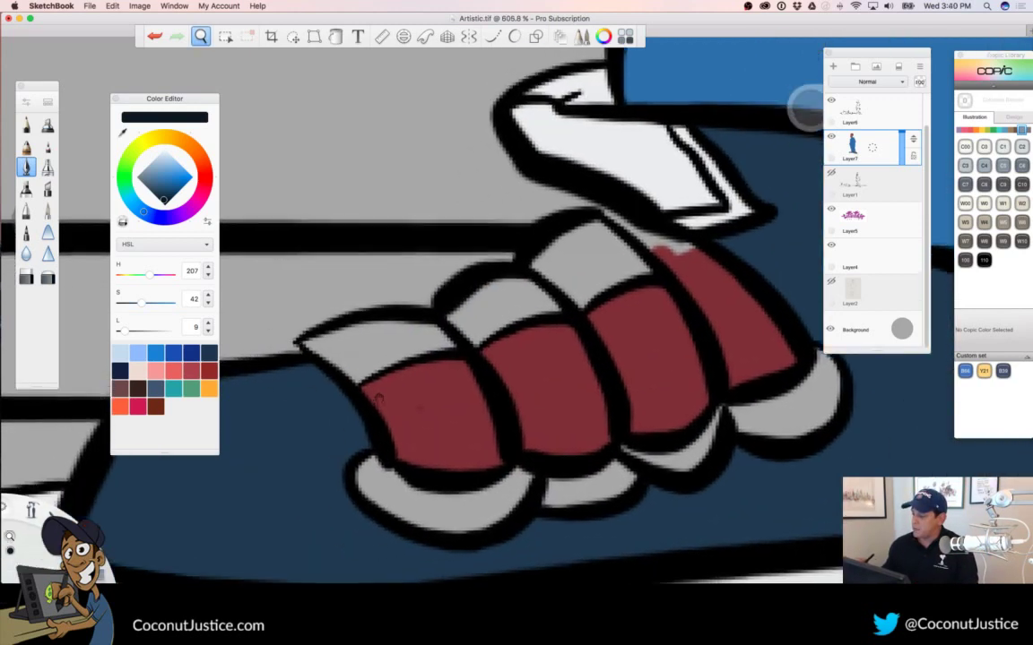
{"action": "mouse_move", "coordinate": [303, 341]}
{"action": "left_mouse_down"}
{"action": "mouse_move", "coordinate": [431, 331]}
{"action": "mouse_move", "coordinate": [309, 345]}
{"action": "mouse_move", "coordinate": [347, 374]}
{"action": "mouse_move", "coordinate": [314, 346]}
{"action": "mouse_move", "coordinate": [356, 377]}
{"action": "mouse_move", "coordinate": [375, 363]}
{"action": "mouse_move", "coordinate": [358, 381]}
{"action": "mouse_move", "coordinate": [426, 342]}
{"action": "left_mouse_up"}
{"action": "mouse_move", "coordinate": [372, 334]}
{"action": "left_mouse_down"}
{"action": "mouse_move", "coordinate": [336, 318]}
{"action": "mouse_move", "coordinate": [419, 298]}
{"action": "mouse_move", "coordinate": [468, 321]}
{"action": "left_mouse_up"}
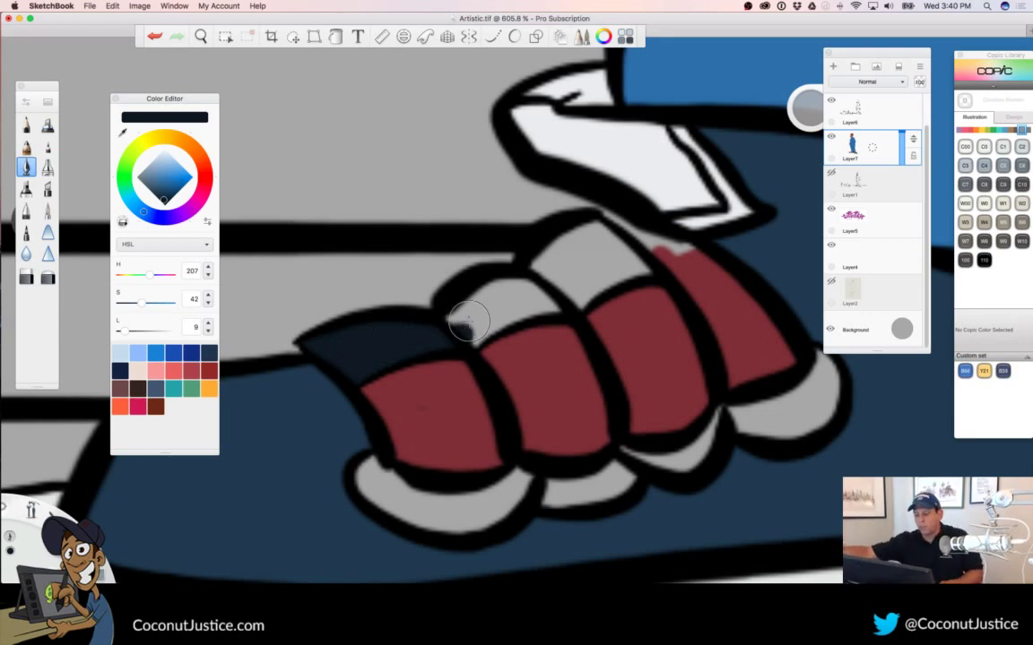
Paint the upper sections of the left-hand sneaker's other three laces in the same dark navy
{"action": "mouse_move", "coordinate": [467, 321]}
{"action": "left_mouse_down"}
{"action": "mouse_move", "coordinate": [404, 287]}
{"action": "mouse_move", "coordinate": [422, 269]}
{"action": "mouse_move", "coordinate": [587, 235]}
{"action": "mouse_move", "coordinate": [538, 206]}
{"action": "mouse_move", "coordinate": [565, 198]}
{"action": "mouse_move", "coordinate": [591, 224]}
{"action": "mouse_move", "coordinate": [695, 249]}
{"action": "mouse_move", "coordinate": [651, 267]}
{"action": "mouse_move", "coordinate": [676, 251]}
{"action": "mouse_move", "coordinate": [663, 269]}
{"action": "left_mouse_up"}
{"action": "key", "text": "super+z"}
{"action": "mouse_move", "coordinate": [582, 238]}
{"action": "left_mouse_down"}
{"action": "mouse_move", "coordinate": [524, 273]}
{"action": "mouse_move", "coordinate": [493, 274]}
{"action": "mouse_move", "coordinate": [527, 314]}
{"action": "mouse_move", "coordinate": [427, 294]}
{"action": "mouse_move", "coordinate": [519, 242]}
{"action": "mouse_move", "coordinate": [610, 244]}
{"action": "left_mouse_up"}
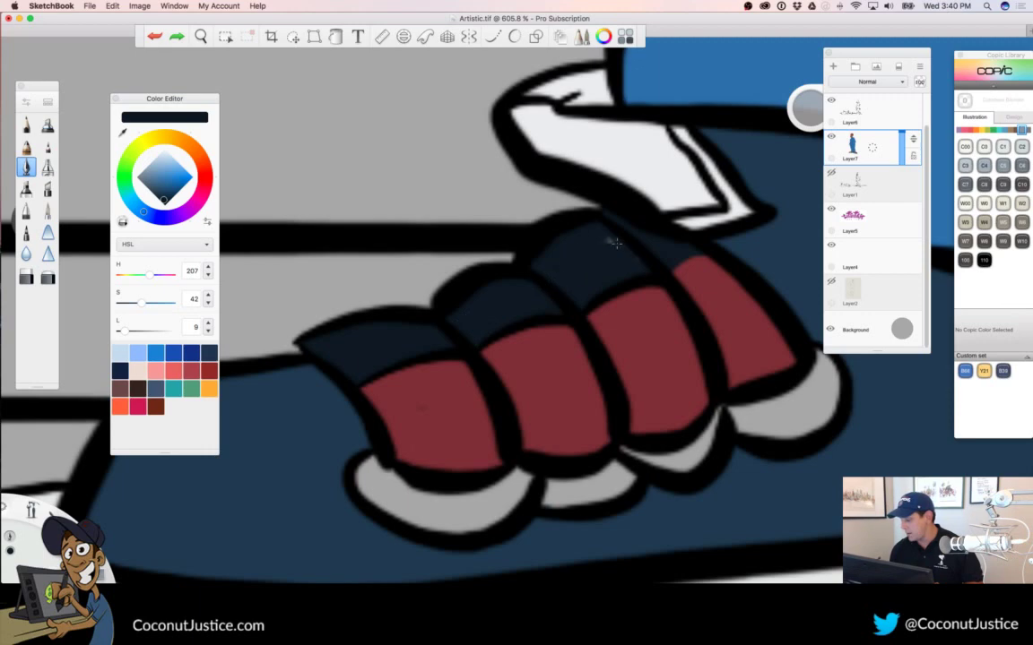
Make the line-art layer Layer6 active, set the brush colour to pure black, and undo a trial stroke beside the left-hand sneaker
{"action": "key", "text": "space"}
{"action": "left_click_drag", "start_coordinate": [594, 309], "coordinate": [345, 318]}
{"action": "left_click_drag", "start_coordinate": [652, 437], "coordinate": [518, 432]}
{"action": "left_click_drag", "start_coordinate": [485, 300], "coordinate": [538, 306]}
{"action": "left_click_drag", "start_coordinate": [580, 368], "coordinate": [548, 371]}
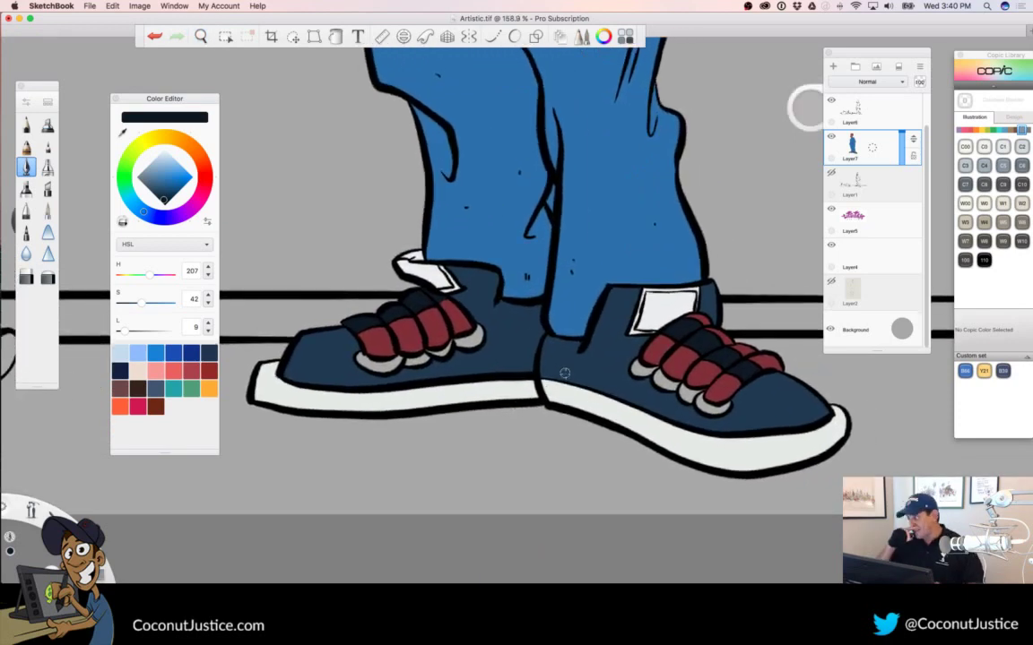
{"action": "left_click", "coordinate": [876, 106]}
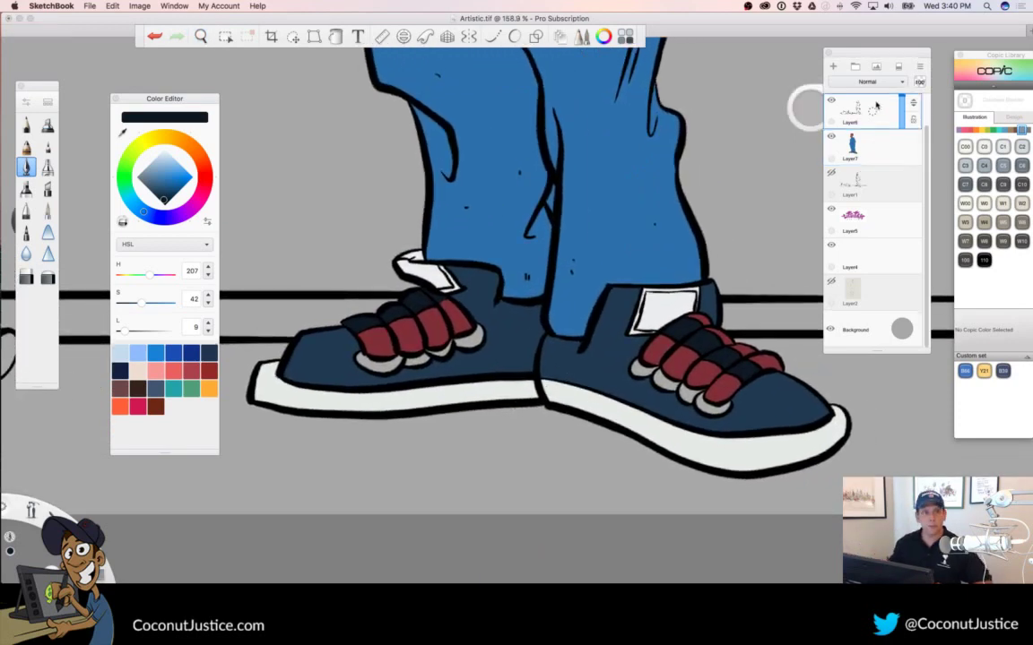
{"action": "left_click_drag", "start_coordinate": [164, 199], "coordinate": [167, 345]}
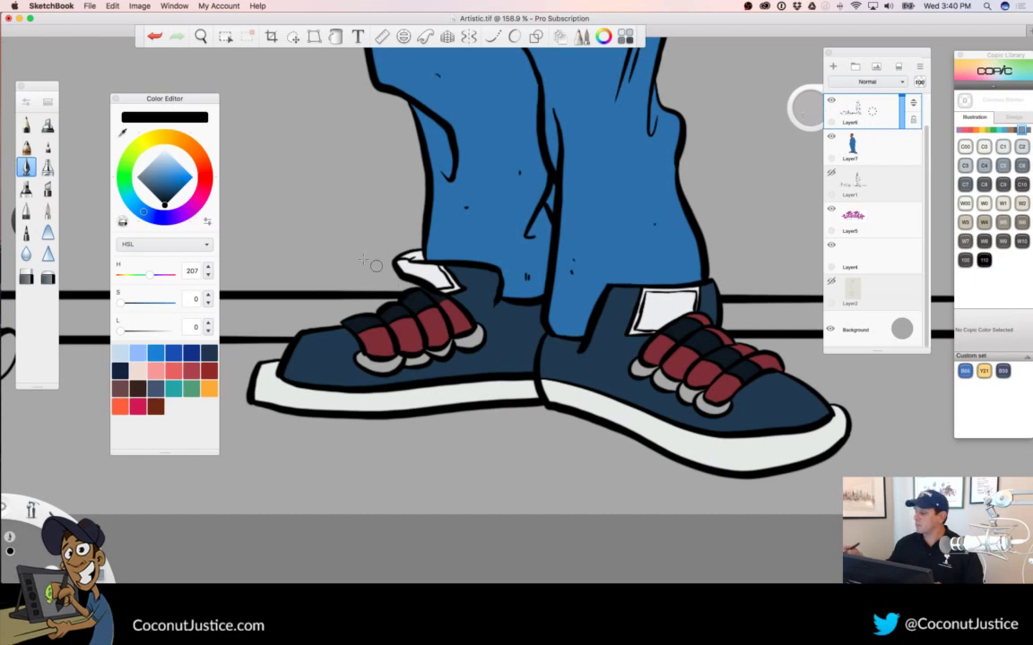
{"action": "mouse_move", "coordinate": [271, 263]}
{"action": "left_mouse_down"}
{"action": "mouse_move", "coordinate": [285, 217]}
{"action": "mouse_move", "coordinate": [291, 242]}
{"action": "mouse_move", "coordinate": [309, 228]}
{"action": "mouse_move", "coordinate": [355, 256]}
{"action": "left_mouse_up"}
{"action": "key", "text": "super+z"}
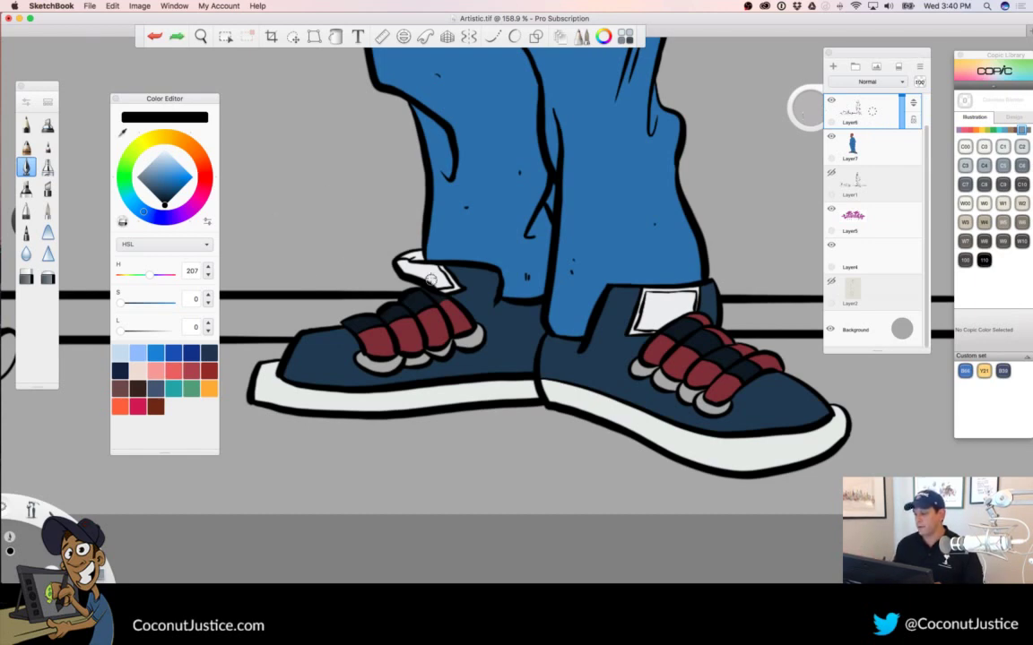
Draw a curved black logo mark on the white tongue of the left-hand sneaker
{"action": "key", "text": "space"}
{"action": "left_click_drag", "start_coordinate": [468, 279], "coordinate": [608, 289]}
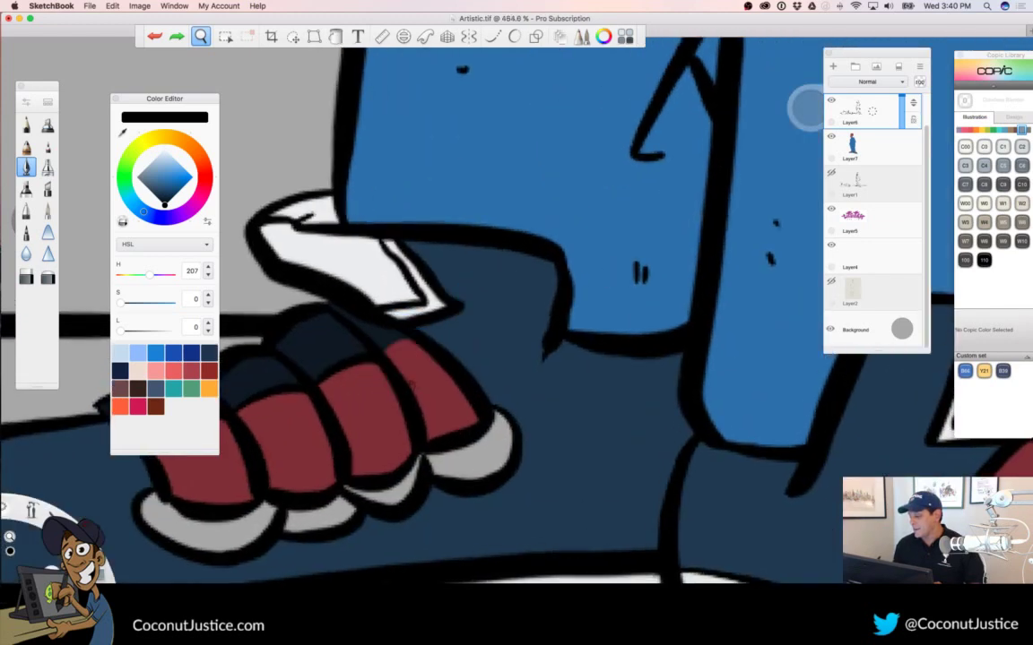
{"action": "left_click_drag", "start_coordinate": [489, 306], "coordinate": [576, 291]}
{"action": "left_click_drag", "start_coordinate": [481, 305], "coordinate": [533, 296]}
{"action": "mouse_move", "coordinate": [442, 218]}
{"action": "left_mouse_down"}
{"action": "mouse_move", "coordinate": [434, 208]}
{"action": "mouse_move", "coordinate": [402, 222]}
{"action": "mouse_move", "coordinate": [450, 269]}
{"action": "left_mouse_up"}
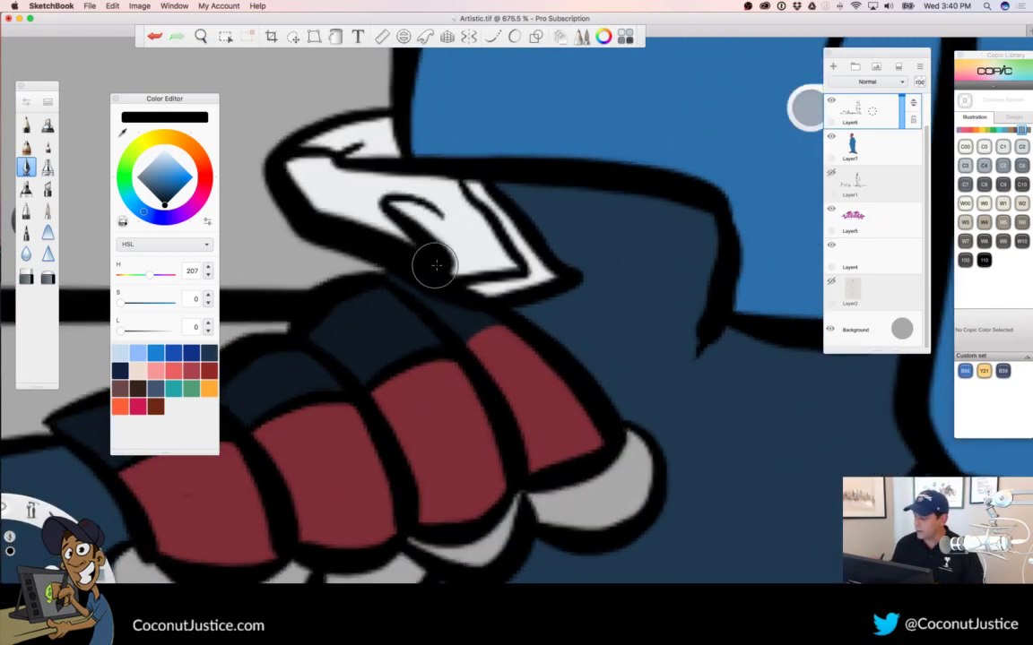
{"action": "mouse_move", "coordinate": [446, 222]}
{"action": "left_mouse_down"}
{"action": "mouse_move", "coordinate": [419, 202]}
{"action": "mouse_move", "coordinate": [386, 212]}
{"action": "left_mouse_up"}
Try to draw the logo's curved black strokes on the right-hand sneaker's white tongue on Layer6, and undo them
{"action": "left_click_drag", "start_coordinate": [524, 309], "coordinate": [268, 336]}
{"action": "left_click_drag", "start_coordinate": [690, 389], "coordinate": [660, 333]}
{"action": "scroll", "coordinate": [660, 334], "scroll_direction": "up", "scroll_amount": 5}
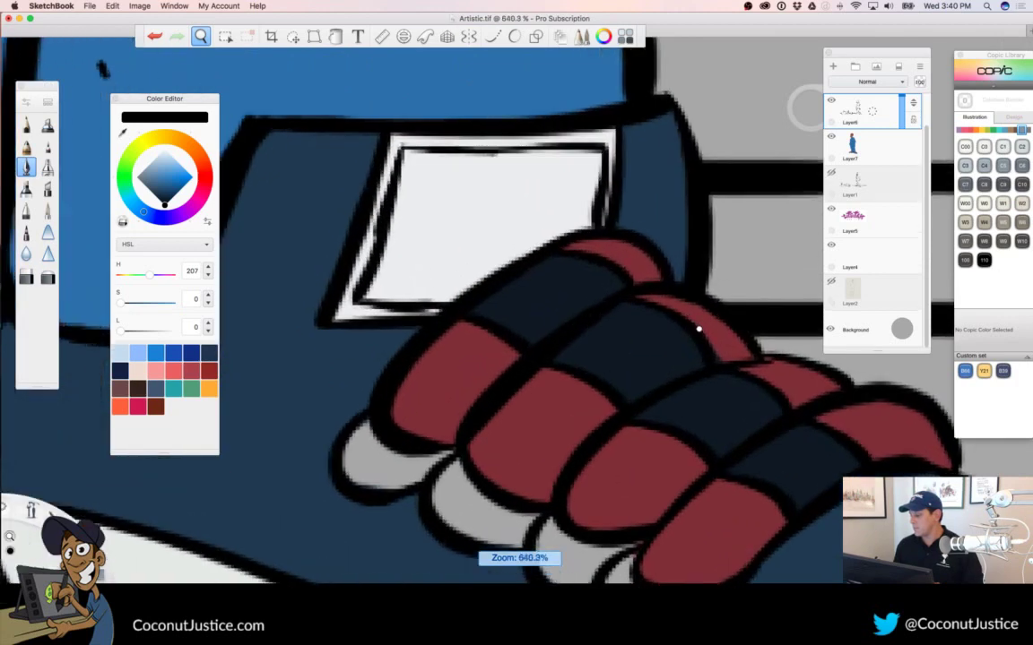
{"action": "mouse_move", "coordinate": [431, 126]}
{"action": "left_mouse_down"}
{"action": "mouse_move", "coordinate": [452, 191]}
{"action": "mouse_move", "coordinate": [392, 266]}
{"action": "mouse_move", "coordinate": [504, 240]}
{"action": "left_mouse_up"}
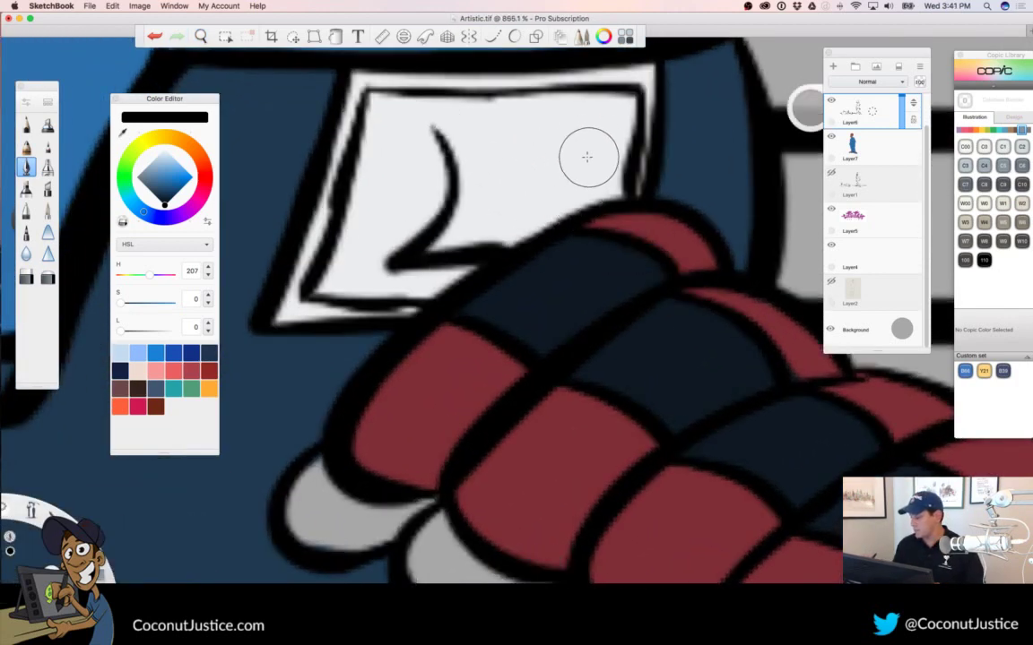
{"action": "mouse_move", "coordinate": [588, 159]}
{"action": "left_mouse_down"}
{"action": "mouse_move", "coordinate": [540, 131]}
{"action": "mouse_move", "coordinate": [547, 215]}
{"action": "left_mouse_up"}
{"action": "key", "text": "super+z"}
{"action": "key", "text": "super+z"}
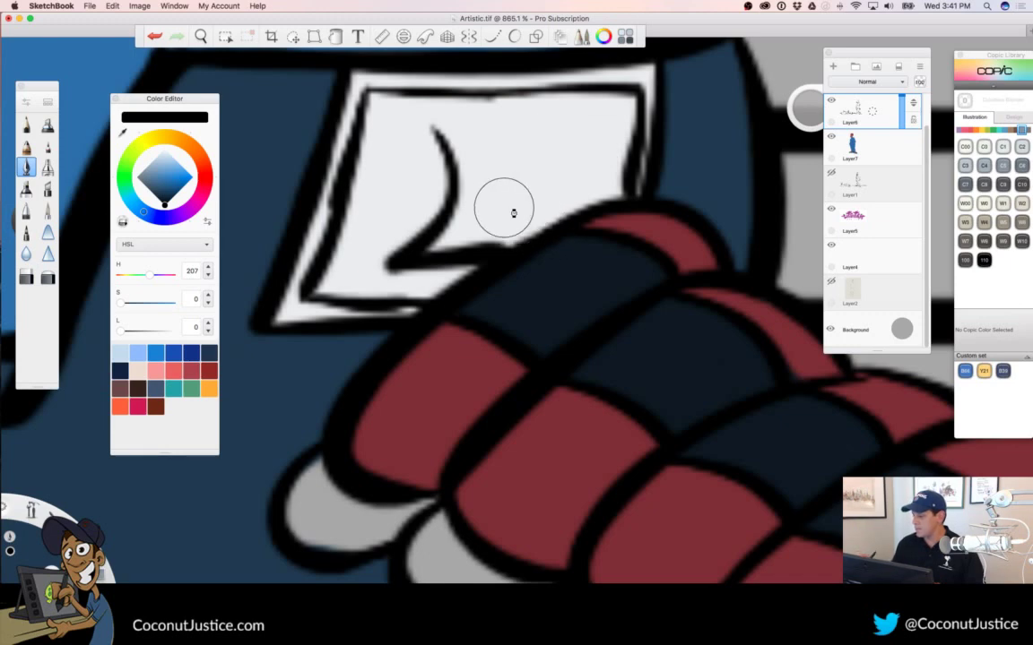
{"action": "mouse_move", "coordinate": [574, 161]}
{"action": "left_mouse_down"}
{"action": "mouse_move", "coordinate": [546, 128]}
{"action": "mouse_move", "coordinate": [500, 164]}
{"action": "mouse_move", "coordinate": [529, 224]}
{"action": "left_mouse_up"}
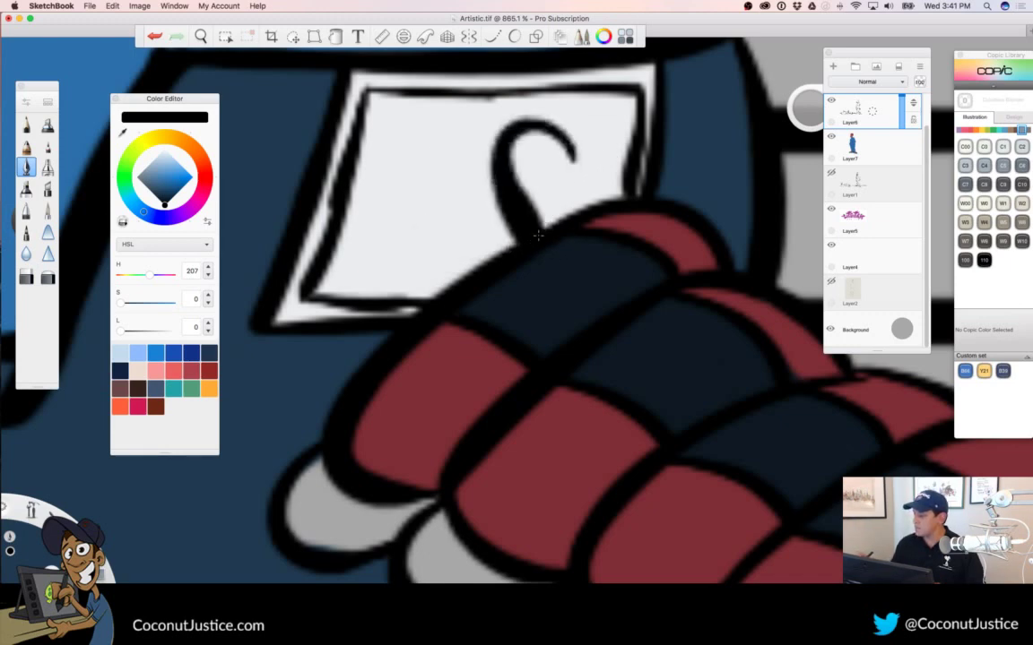
{"action": "key", "text": "super+z"}
{"action": "key", "text": "super+z"}
On a new layer, draw a black logo of two curved strokes and a small circle on the right-hand sneaker's tongue, trimmed at the laces
{"action": "left_click", "coordinate": [837, 66]}
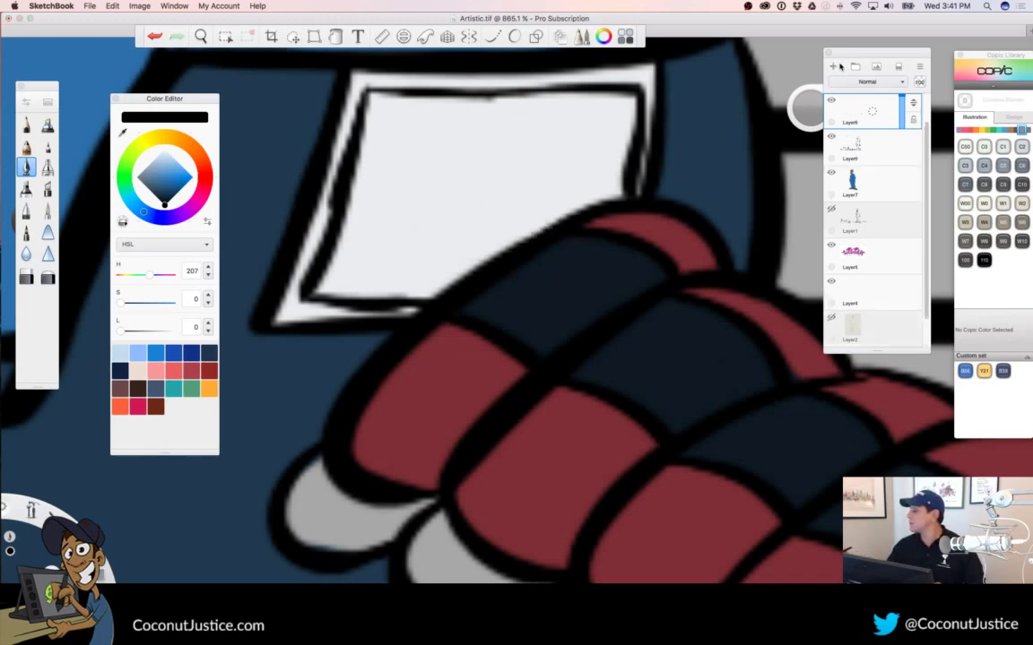
{"action": "mouse_move", "coordinate": [561, 173]}
{"action": "left_mouse_down"}
{"action": "mouse_move", "coordinate": [502, 135]}
{"action": "mouse_move", "coordinate": [551, 287]}
{"action": "mouse_move", "coordinate": [406, 259]}
{"action": "mouse_move", "coordinate": [452, 127]}
{"action": "left_mouse_up"}
{"action": "mouse_move", "coordinate": [484, 213]}
{"action": "left_mouse_down"}
{"action": "mouse_move", "coordinate": [477, 222]}
{"action": "mouse_move", "coordinate": [488, 213]}
{"action": "left_mouse_up"}
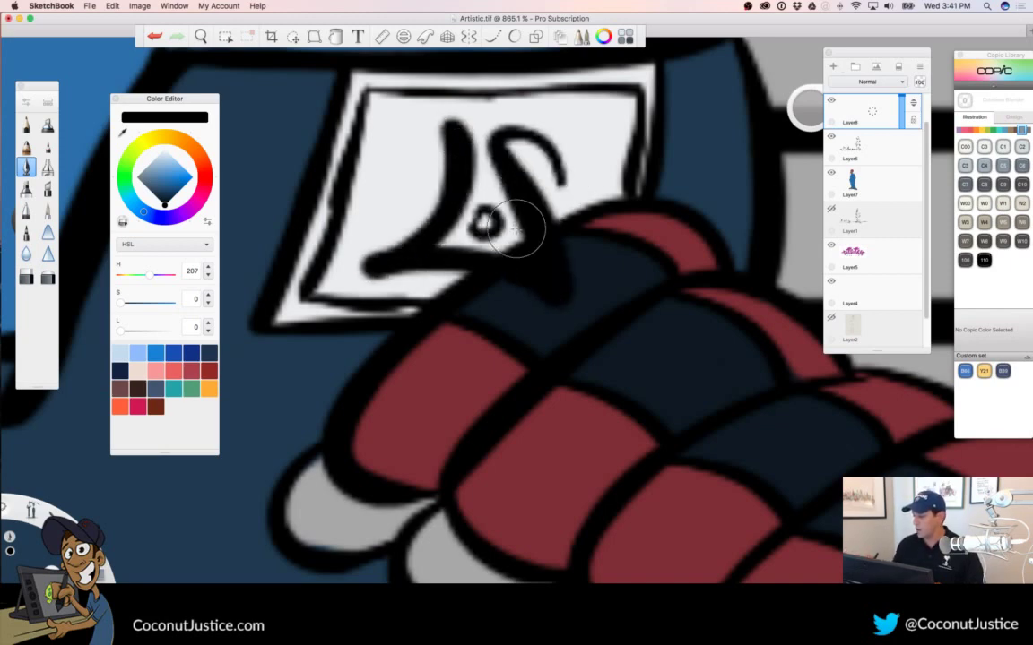
{"action": "mouse_move", "coordinate": [554, 274]}
{"action": "left_mouse_down"}
{"action": "mouse_move", "coordinate": [550, 307]}
{"action": "mouse_move", "coordinate": [545, 274]}
{"action": "mouse_move", "coordinate": [560, 251]}
{"action": "left_mouse_up"}
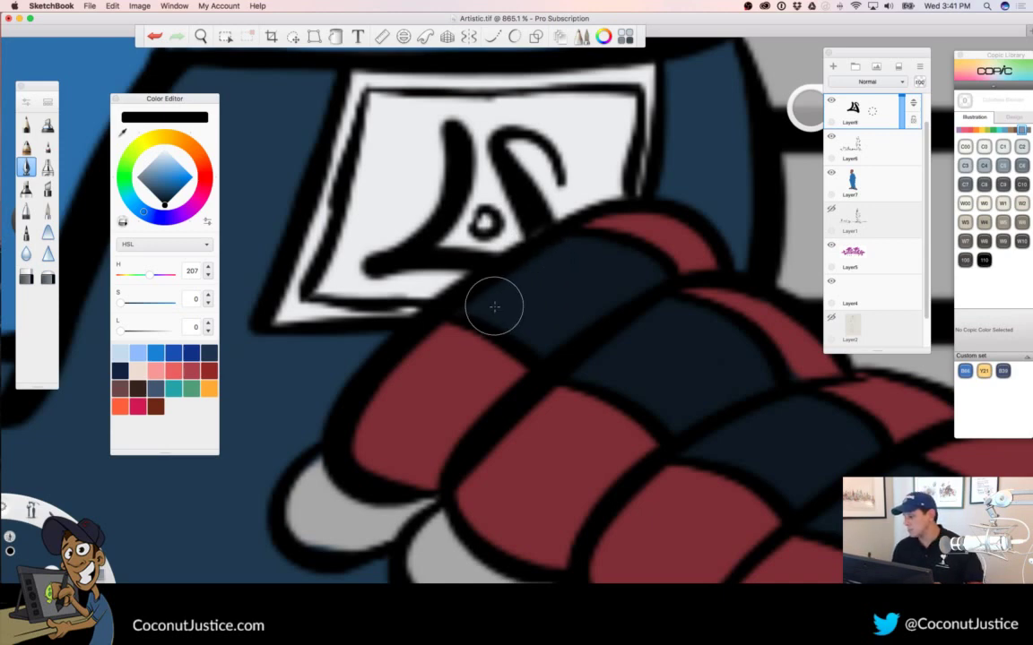
{"action": "key", "text": "space"}
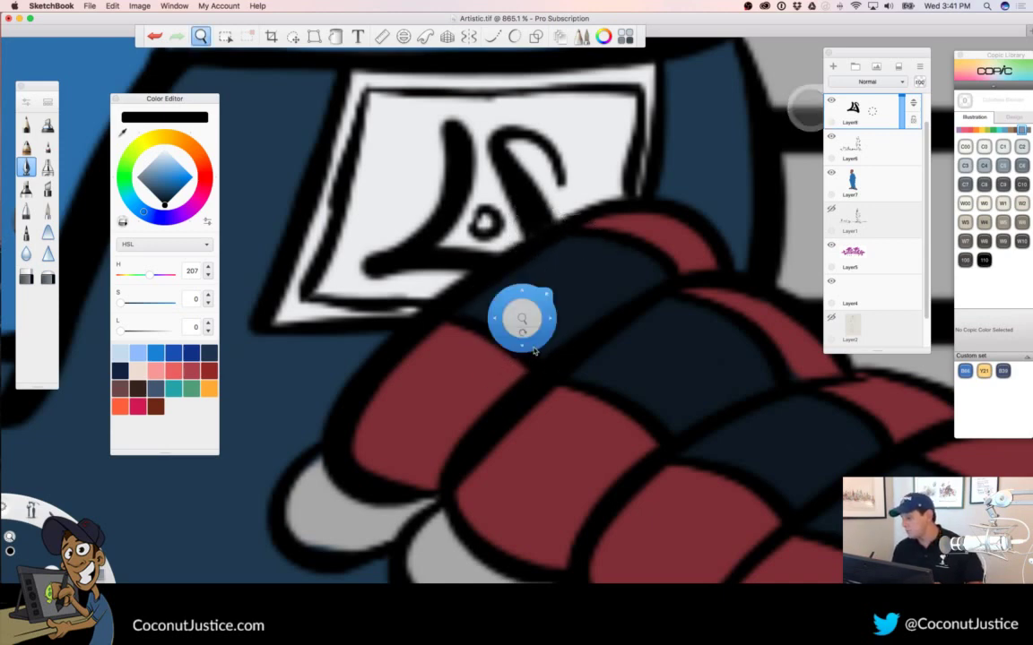
Examine the striped laces and the tongue logos of both sneakers up close and at overview size
{"action": "left_click_drag", "start_coordinate": [523, 319], "coordinate": [310, 353]}
{"action": "left_click_drag", "start_coordinate": [359, 451], "coordinate": [594, 385]}
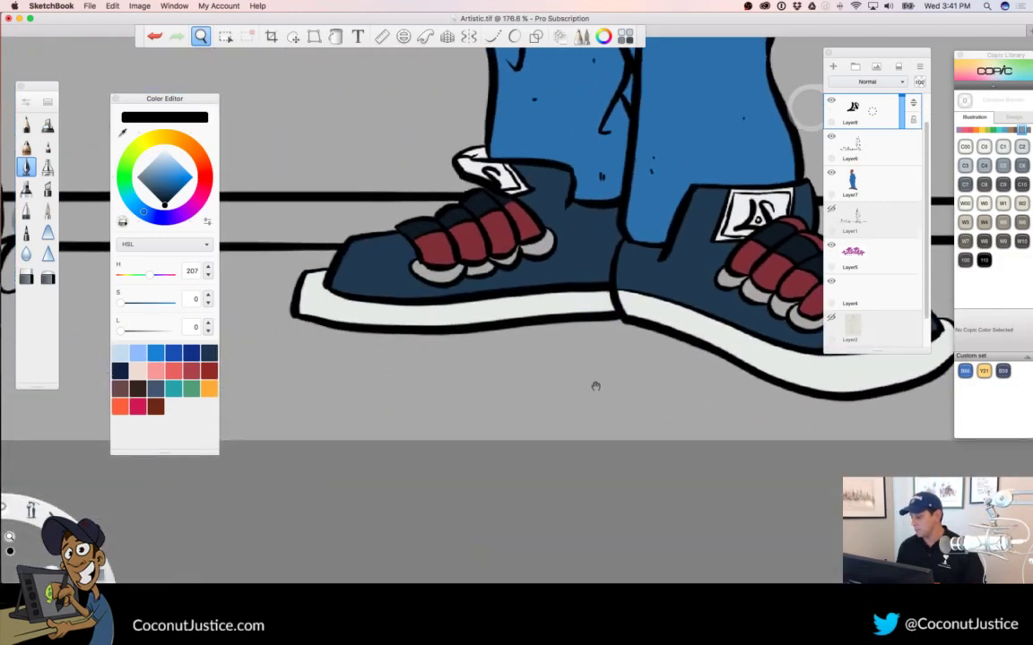
{"action": "mouse_move", "coordinate": [551, 212]}
{"action": "left_mouse_down"}
{"action": "mouse_move", "coordinate": [685, 238]}
{"action": "mouse_move", "coordinate": [432, 207]}
{"action": "left_mouse_up"}
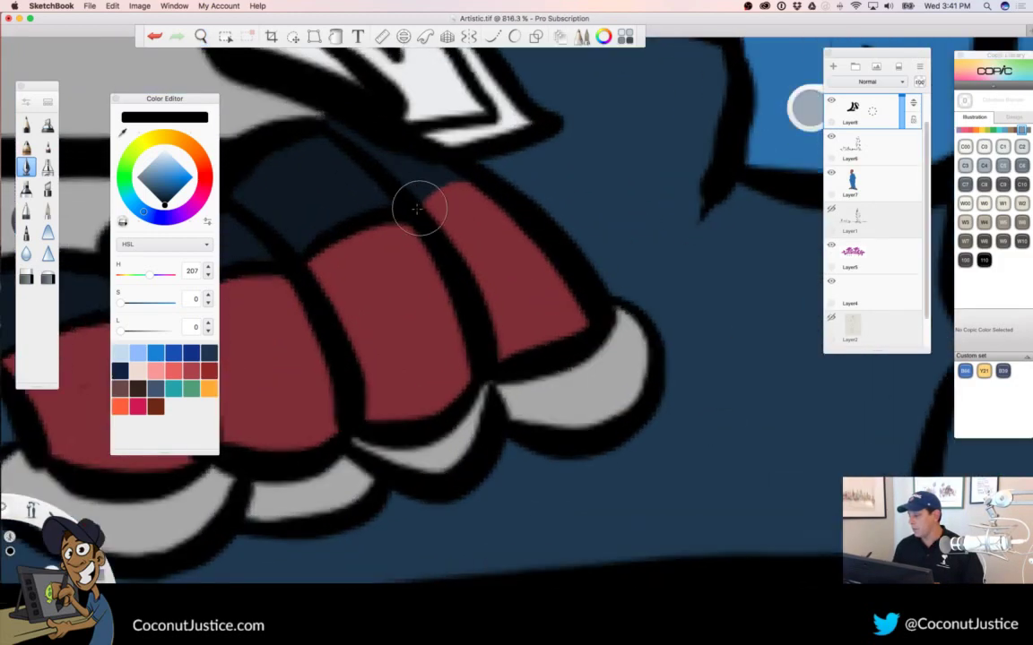
{"action": "key", "text": "space"}
{"action": "left_click_drag", "start_coordinate": [525, 332], "coordinate": [514, 381]}
{"action": "left_click_drag", "start_coordinate": [583, 426], "coordinate": [466, 327]}
{"action": "left_click_drag", "start_coordinate": [597, 336], "coordinate": [555, 330]}
{"action": "mouse_move", "coordinate": [649, 357]}
{"action": "left_mouse_down"}
{"action": "mouse_move", "coordinate": [564, 323]}
{"action": "mouse_move", "coordinate": [527, 323]}
{"action": "mouse_move", "coordinate": [543, 322]}
{"action": "mouse_move", "coordinate": [556, 358]}
{"action": "mouse_move", "coordinate": [468, 346]}
{"action": "left_mouse_up"}
{"action": "scroll", "coordinate": [585, 299], "scroll_direction": "up", "scroll_amount": 10}
{"action": "key", "text": "space"}
{"action": "key", "text": "space"}
{"action": "scroll", "coordinate": [457, 359], "scroll_direction": "down", "scroll_amount": 4}
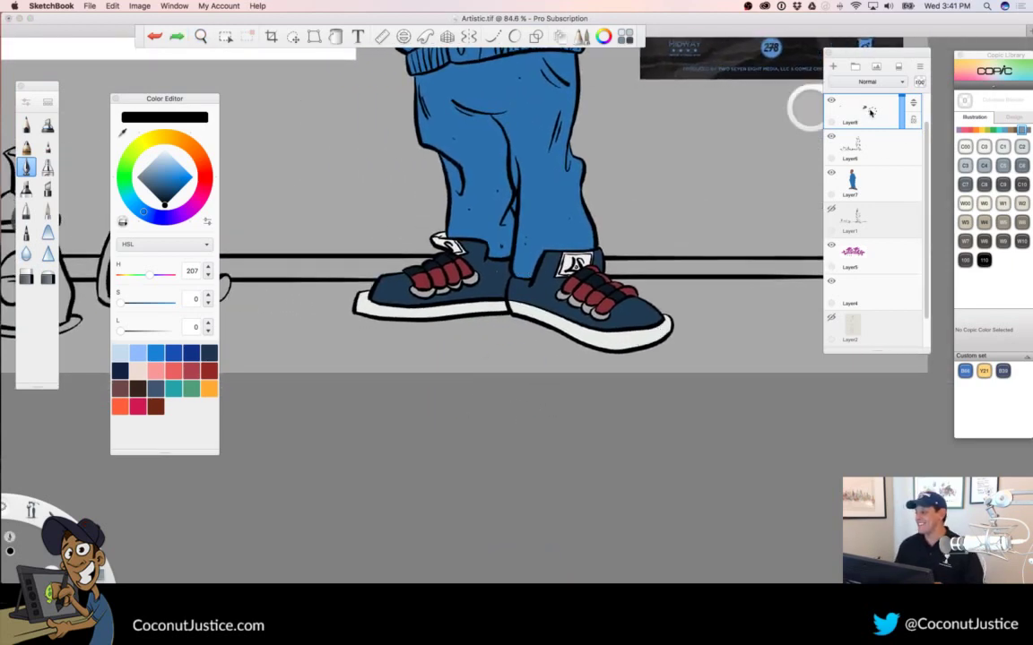
Merge the tongue-logo layer, Layer8, down into the line-art layer Layer6
{"action": "left_click", "coordinate": [870, 111]}
{"action": "left_click", "coordinate": [848, 132]}
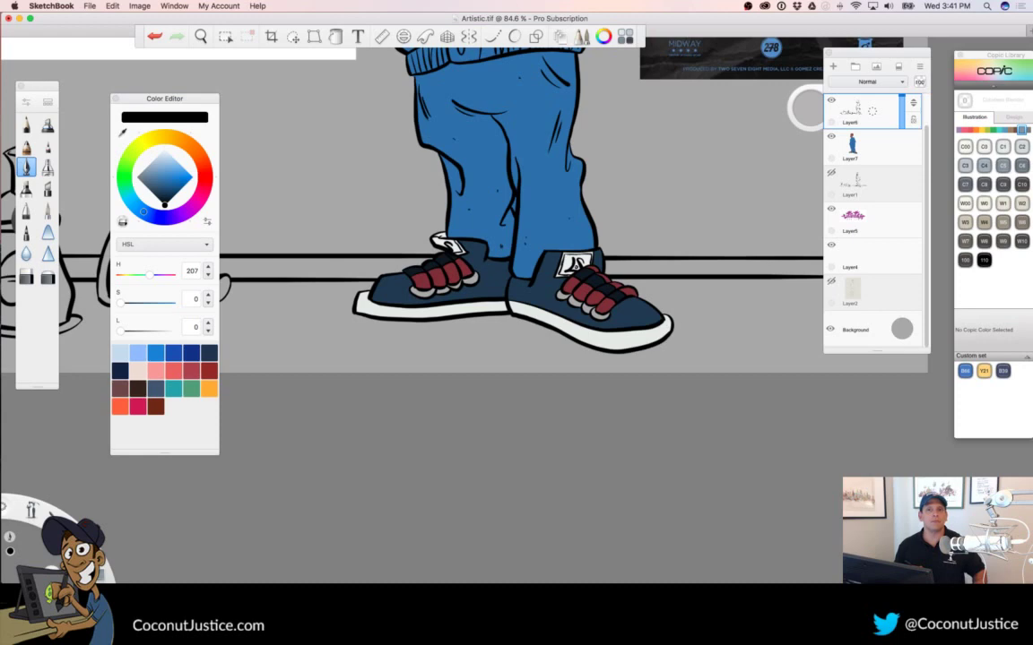
{"action": "key", "text": "Tab"}
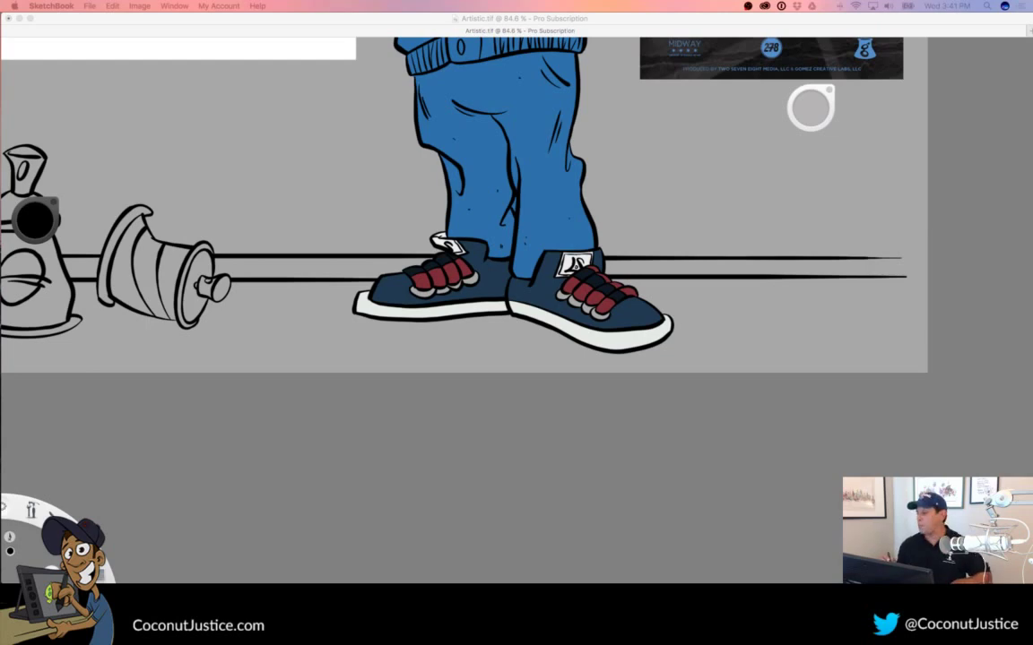
{"action": "left_click", "coordinate": [425, 367]}
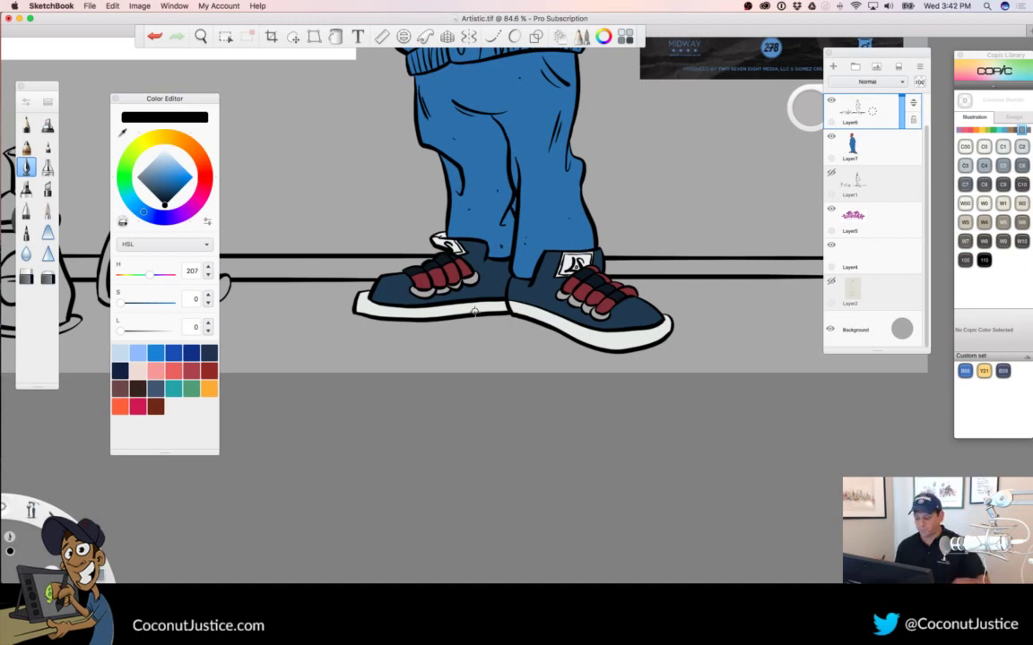
Set the brush colour to Copic BG0000 Snow Green with its lightness at 97 for the man's eye whites
{"action": "key", "text": "space"}
{"action": "left_click_drag", "start_coordinate": [490, 331], "coordinate": [373, 355]}
{"action": "left_click_drag", "start_coordinate": [411, 407], "coordinate": [463, 481]}
{"action": "key", "text": "space"}
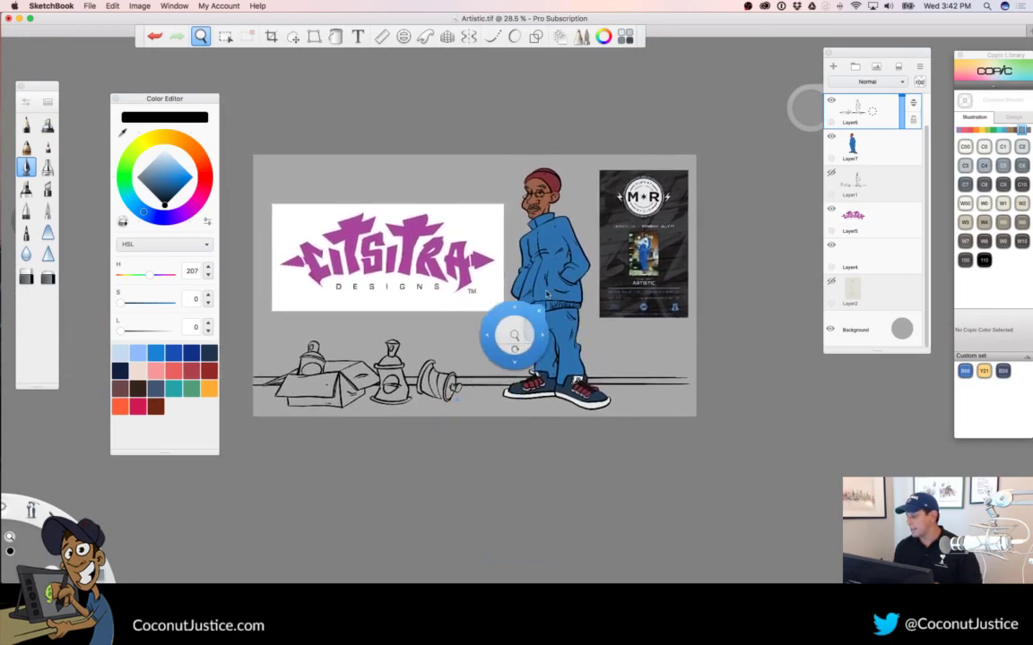
{"action": "left_click_drag", "start_coordinate": [473, 231], "coordinate": [780, 284]}
{"action": "left_click_drag", "start_coordinate": [434, 238], "coordinate": [424, 432]}
{"action": "left_click_drag", "start_coordinate": [464, 289], "coordinate": [616, 278]}
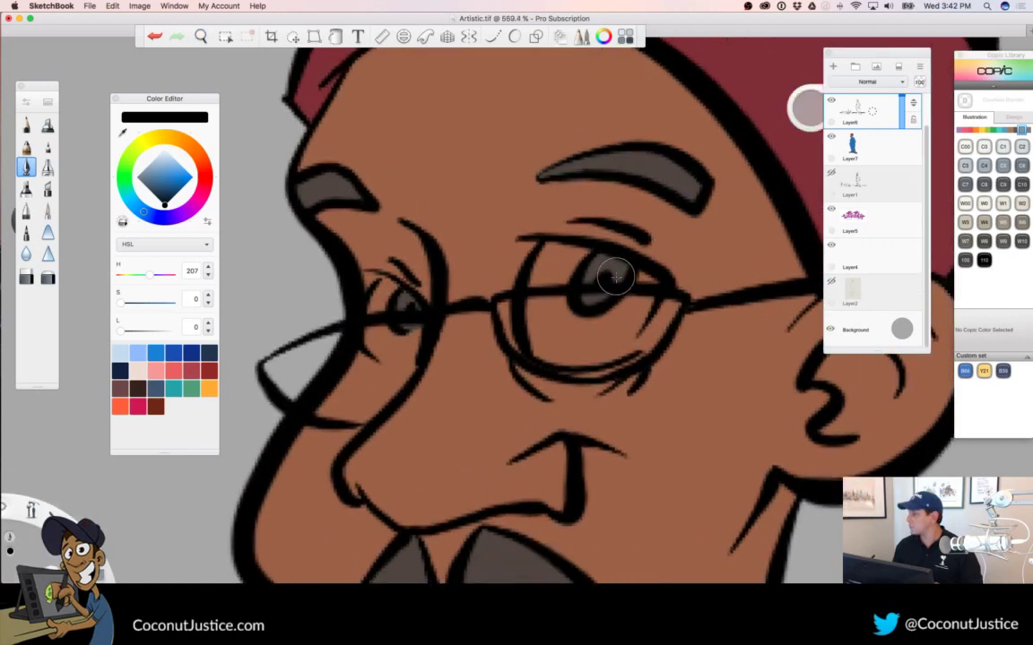
{"action": "left_click", "coordinate": [1011, 130]}
{"action": "left_click", "coordinate": [965, 146]}
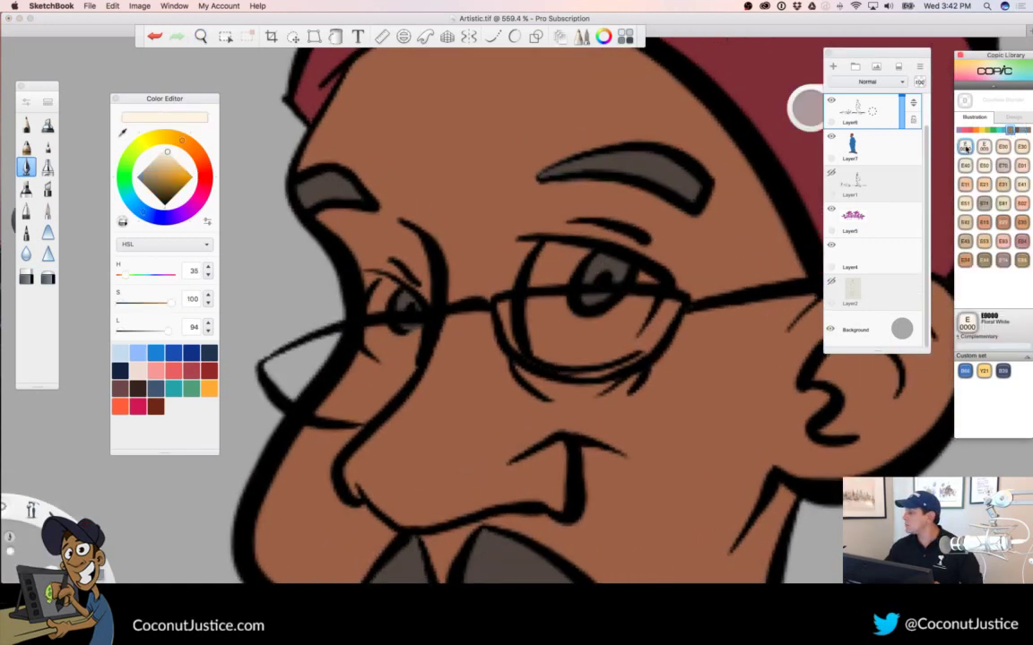
{"action": "left_click", "coordinate": [999, 131]}
{"action": "left_click", "coordinate": [965, 147]}
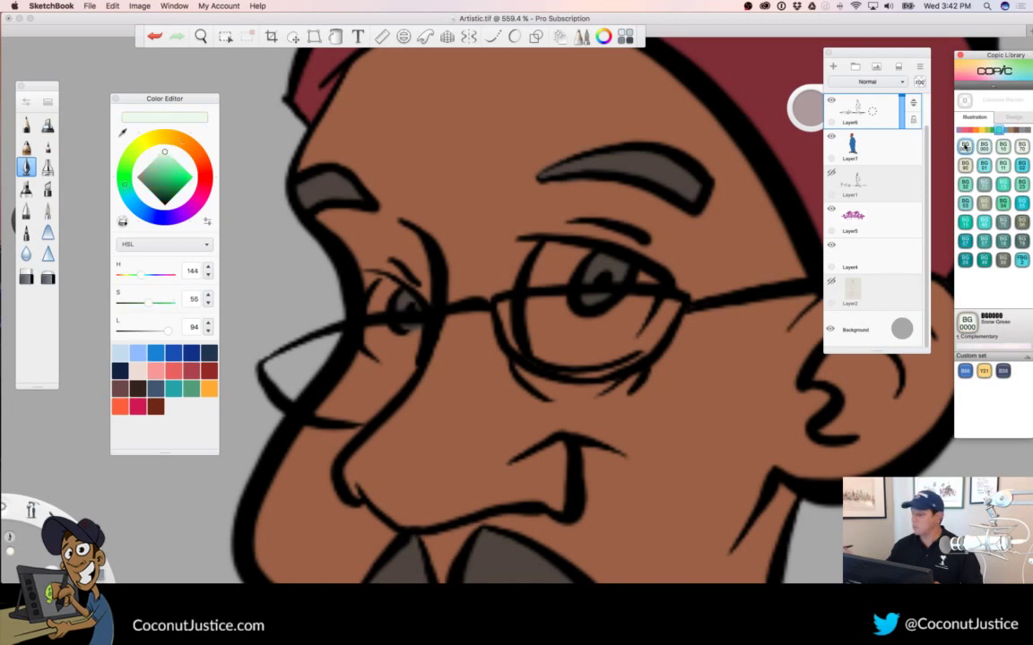
{"action": "left_click", "coordinate": [208, 324]}
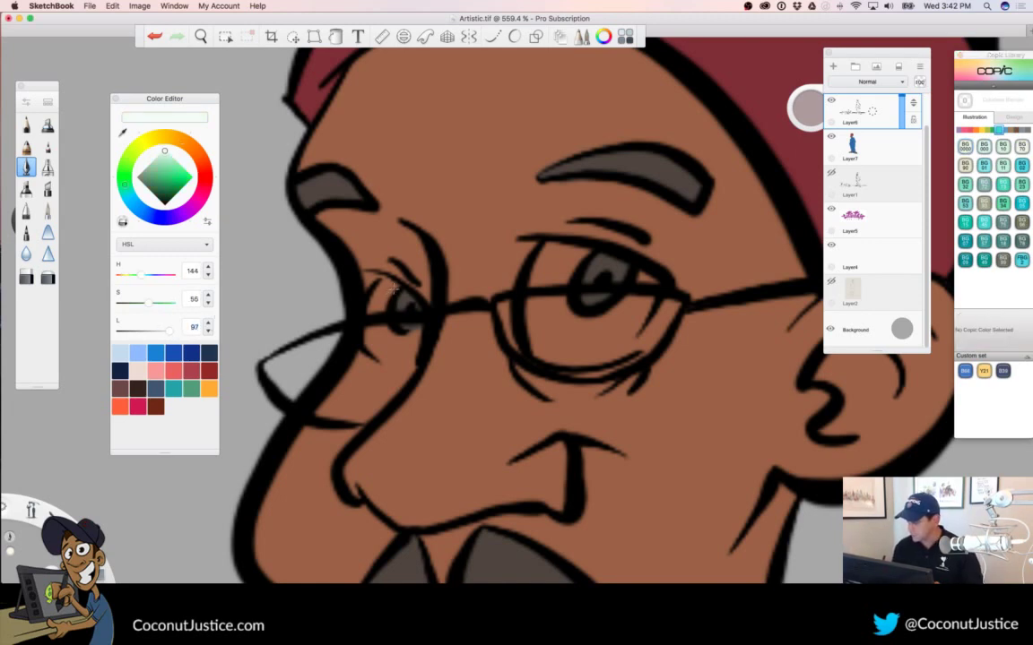
Undo the stray stroke, make Layer7 active, and paint the whites of both eyes, touching up the iris with its sampled dark brown
{"action": "key", "text": "super+z"}
{"action": "left_click", "coordinate": [875, 160]}
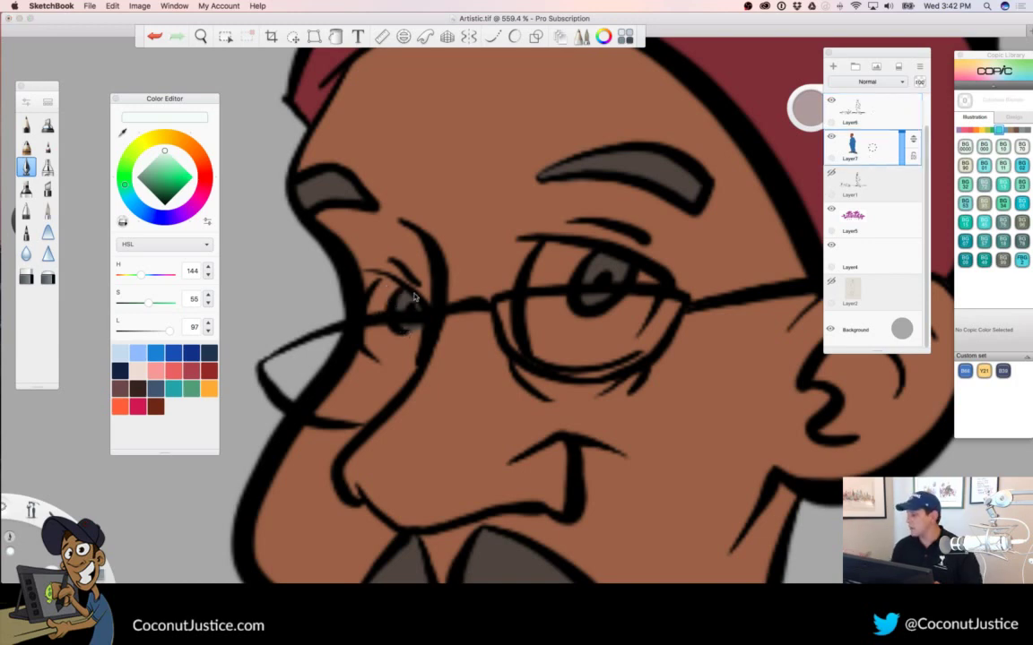
{"action": "mouse_move", "coordinate": [382, 294]}
{"action": "left_mouse_down"}
{"action": "mouse_move", "coordinate": [370, 328]}
{"action": "mouse_move", "coordinate": [380, 301]}
{"action": "mouse_move", "coordinate": [387, 339]}
{"action": "mouse_move", "coordinate": [409, 346]}
{"action": "mouse_move", "coordinate": [373, 333]}
{"action": "mouse_move", "coordinate": [372, 341]}
{"action": "mouse_move", "coordinate": [409, 346]}
{"action": "left_mouse_up"}
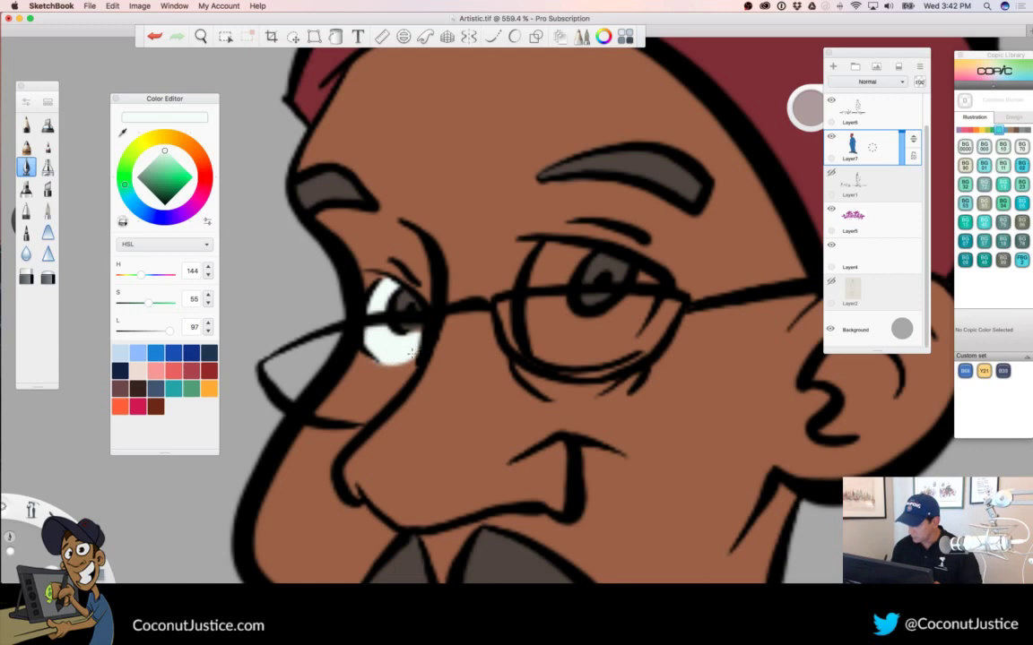
{"action": "left_click", "coordinate": [408, 316], "text": "alt"}
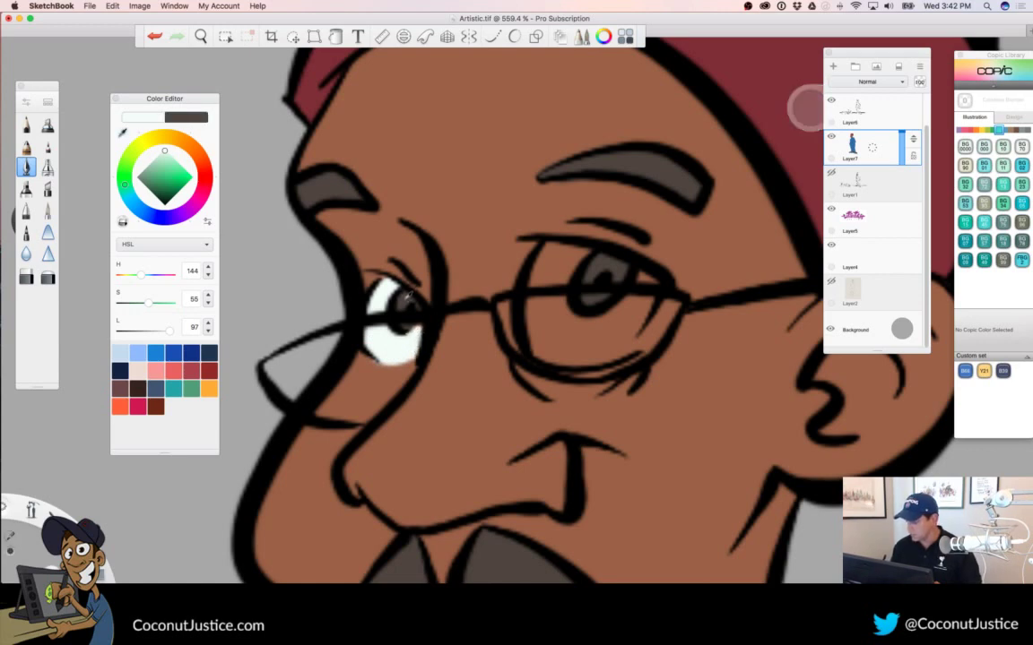
{"action": "left_click_drag", "start_coordinate": [411, 329], "coordinate": [418, 328]}
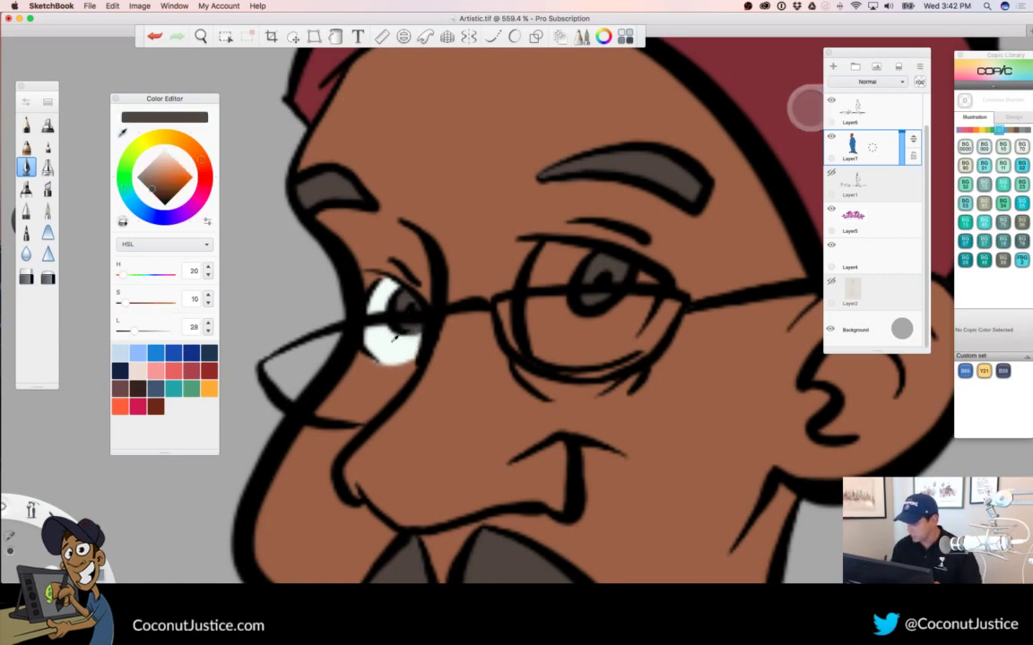
{"action": "left_click", "coordinate": [408, 345], "text": "alt"}
{"action": "mouse_move", "coordinate": [585, 251]}
{"action": "left_mouse_down"}
{"action": "mouse_move", "coordinate": [549, 248]}
{"action": "mouse_move", "coordinate": [530, 299]}
{"action": "mouse_move", "coordinate": [540, 349]}
{"action": "mouse_move", "coordinate": [584, 356]}
{"action": "mouse_move", "coordinate": [574, 356]}
{"action": "mouse_move", "coordinate": [634, 342]}
{"action": "mouse_move", "coordinate": [607, 352]}
{"action": "mouse_move", "coordinate": [651, 302]}
{"action": "mouse_move", "coordinate": [634, 328]}
{"action": "mouse_move", "coordinate": [648, 280]}
{"action": "mouse_move", "coordinate": [626, 309]}
{"action": "mouse_move", "coordinate": [579, 321]}
{"action": "mouse_move", "coordinate": [572, 261]}
{"action": "mouse_move", "coordinate": [563, 304]}
{"action": "mouse_move", "coordinate": [565, 270]}
{"action": "mouse_move", "coordinate": [587, 325]}
{"action": "mouse_move", "coordinate": [552, 252]}
{"action": "mouse_move", "coordinate": [552, 325]}
{"action": "mouse_move", "coordinate": [561, 333]}
{"action": "mouse_move", "coordinate": [615, 341]}
{"action": "left_mouse_up"}
Set the brush colour to Copic E33 Sand for the cardboard box beside the man
{"action": "key", "text": "space"}
{"action": "left_click_drag", "start_coordinate": [538, 321], "coordinate": [323, 345]}
{"action": "left_click_drag", "start_coordinate": [461, 440], "coordinate": [412, 304]}
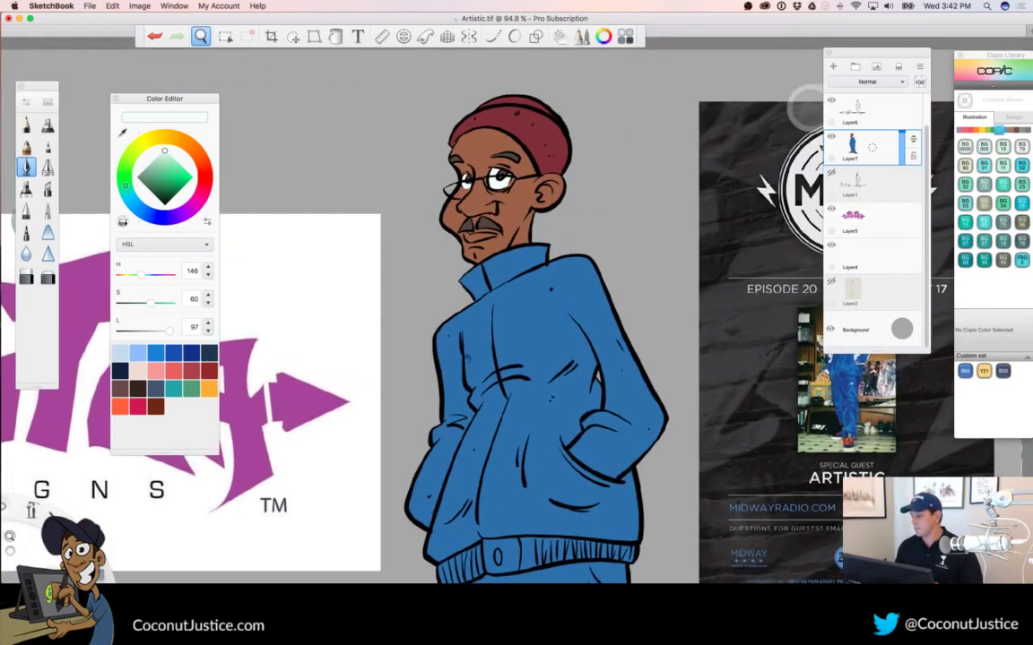
{"action": "left_click_drag", "start_coordinate": [443, 338], "coordinate": [359, 372]}
{"action": "left_click_drag", "start_coordinate": [458, 472], "coordinate": [415, 372]}
{"action": "left_click_drag", "start_coordinate": [510, 403], "coordinate": [710, 380]}
{"action": "left_click_drag", "start_coordinate": [620, 344], "coordinate": [678, 300]}
{"action": "left_click_drag", "start_coordinate": [359, 451], "coordinate": [482, 428]}
{"action": "left_click", "coordinate": [1011, 131]}
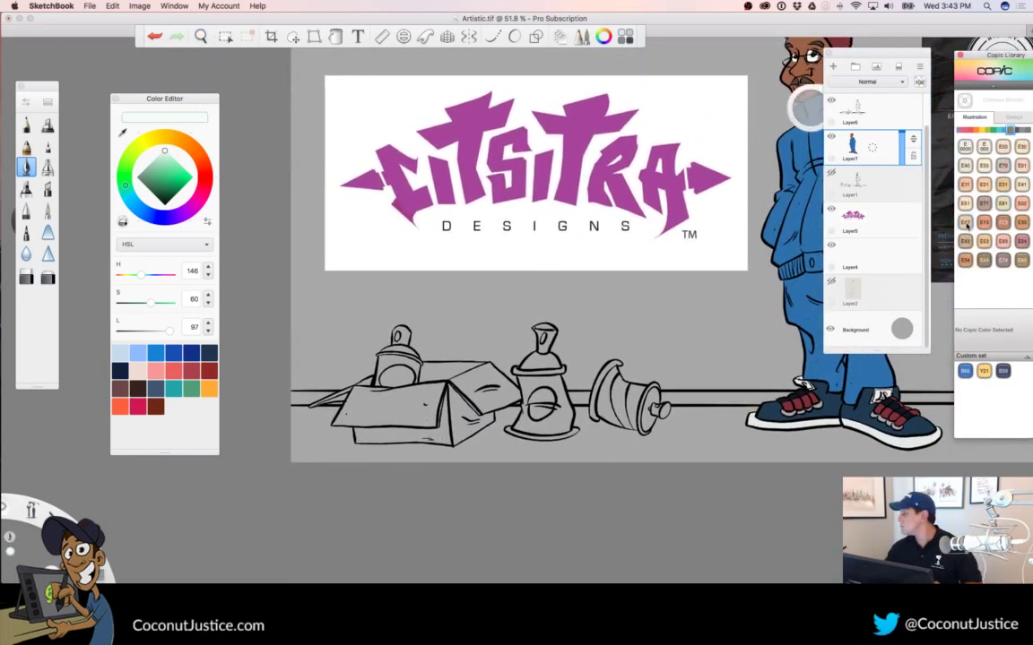
{"action": "left_click", "coordinate": [1020, 224]}
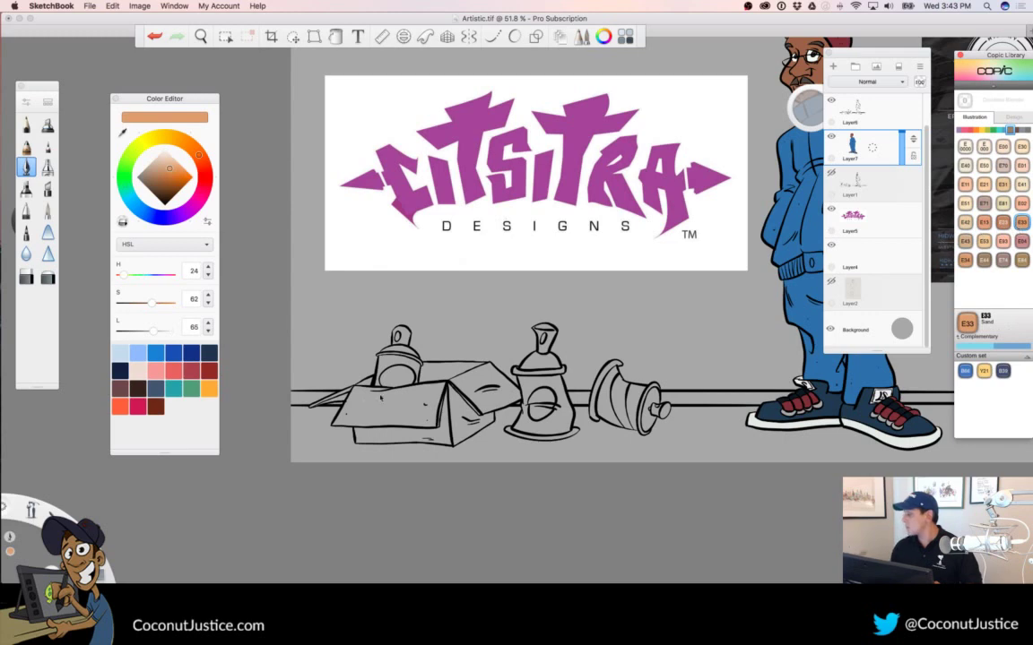
Paint the box's left-hand side flaps and trace the inside edges of its front flap and front panel in sand
{"action": "key", "text": "space"}
{"action": "left_click_drag", "start_coordinate": [400, 386], "coordinate": [542, 313]}
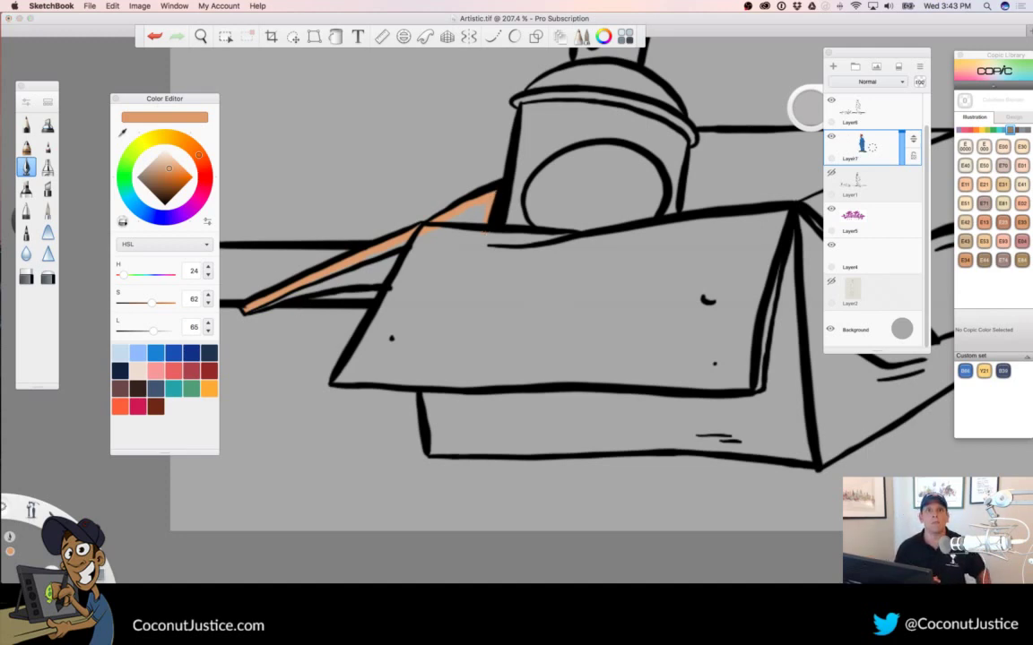
{"action": "key", "text": "Tab"}
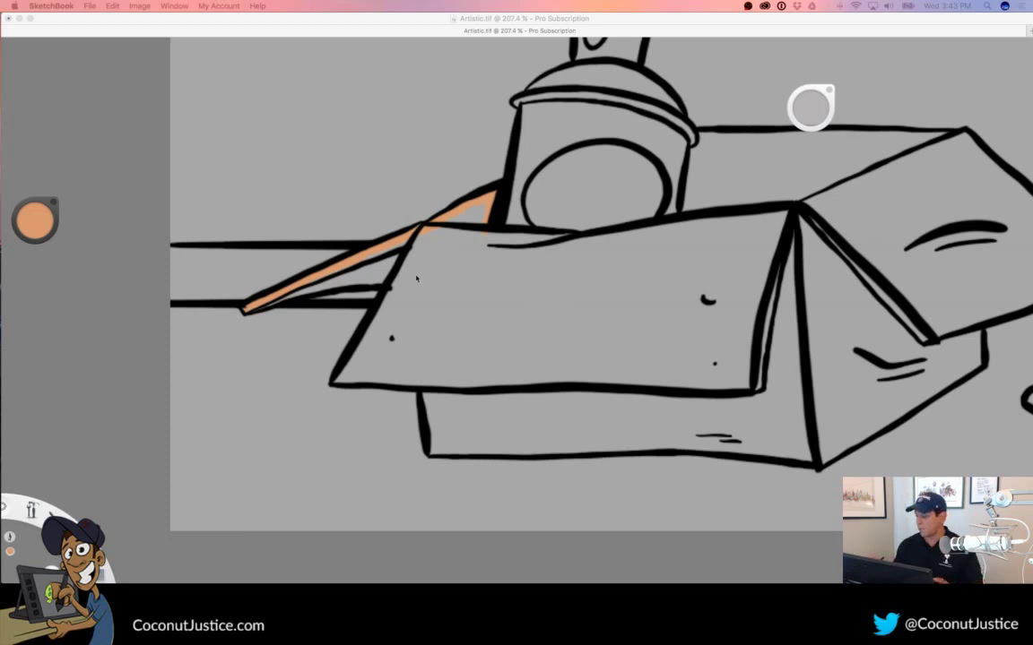
{"action": "key", "text": "Tab"}
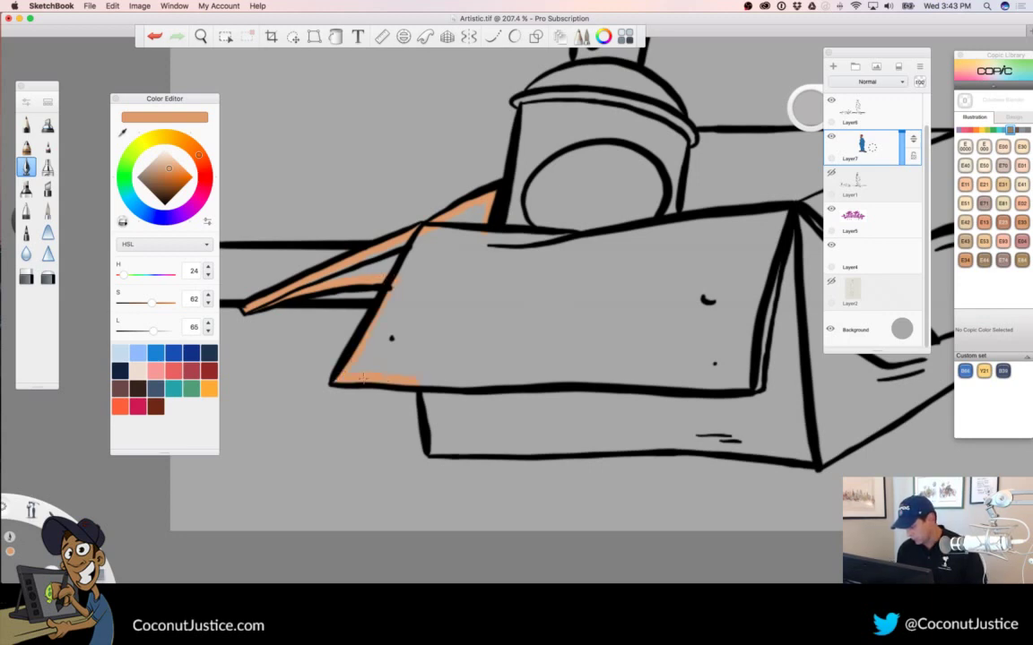
{"action": "left_click_drag", "start_coordinate": [422, 395], "coordinate": [433, 429]}
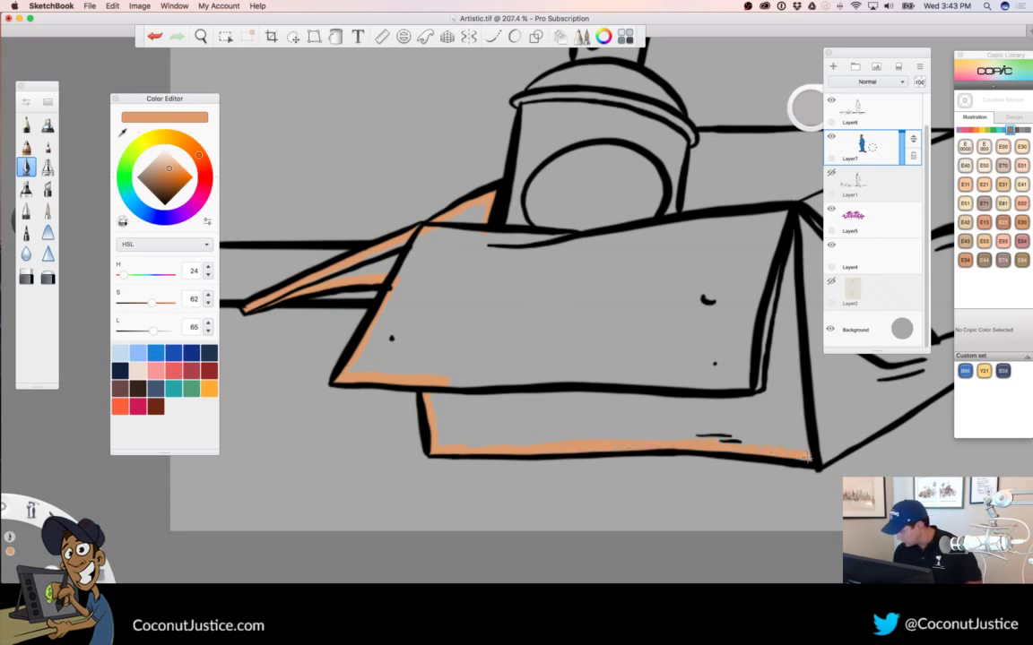
Trace the inside edges of the box's right-hand side, right-hand flap and back panel in sand, closing the outline around the spray can
{"action": "key", "text": "space"}
{"action": "mouse_move", "coordinate": [866, 510]}
{"action": "left_mouse_down"}
{"action": "mouse_move", "coordinate": [730, 436]}
{"action": "mouse_move", "coordinate": [389, 436]}
{"action": "mouse_move", "coordinate": [392, 465]}
{"action": "left_mouse_up"}
{"action": "mouse_move", "coordinate": [498, 288]}
{"action": "left_mouse_down"}
{"action": "mouse_move", "coordinate": [484, 324]}
{"action": "mouse_move", "coordinate": [467, 335]}
{"action": "left_mouse_up"}
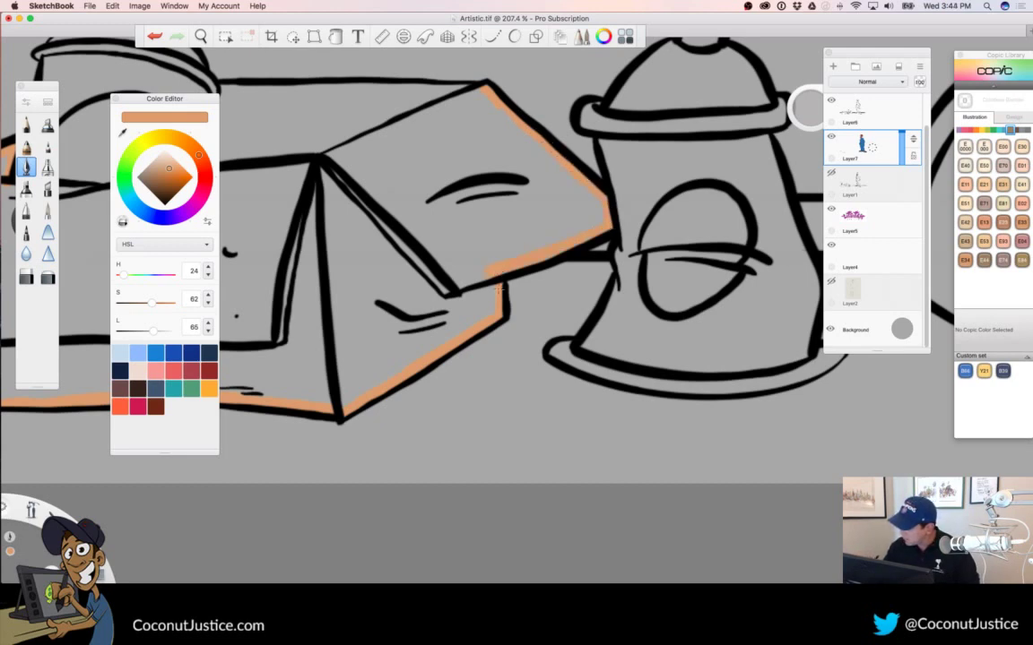
{"action": "key", "text": "space"}
{"action": "mouse_move", "coordinate": [417, 422]}
{"action": "left_mouse_down"}
{"action": "mouse_move", "coordinate": [676, 476]}
{"action": "mouse_move", "coordinate": [808, 477]}
{"action": "mouse_move", "coordinate": [747, 484]}
{"action": "left_mouse_up"}
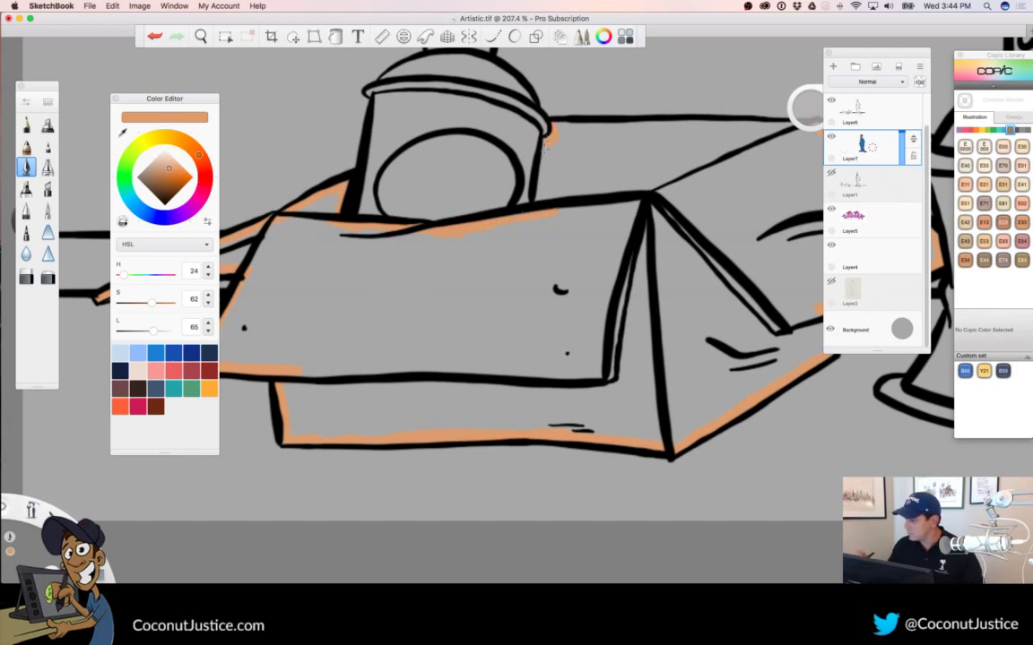
{"action": "key", "text": "space"}
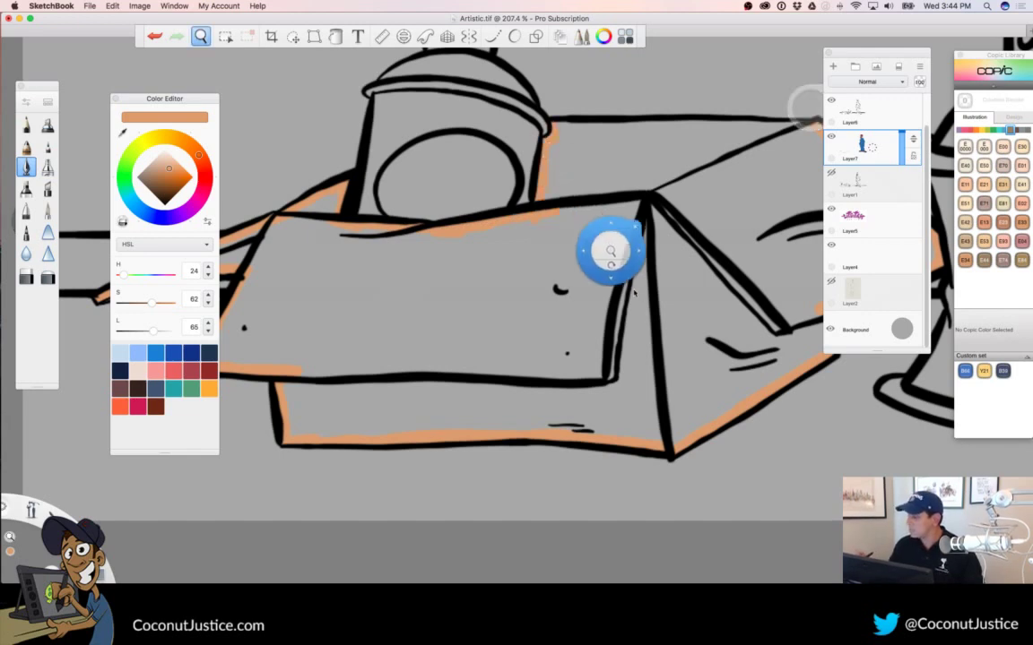
{"action": "left_click_drag", "start_coordinate": [632, 310], "coordinate": [502, 396]}
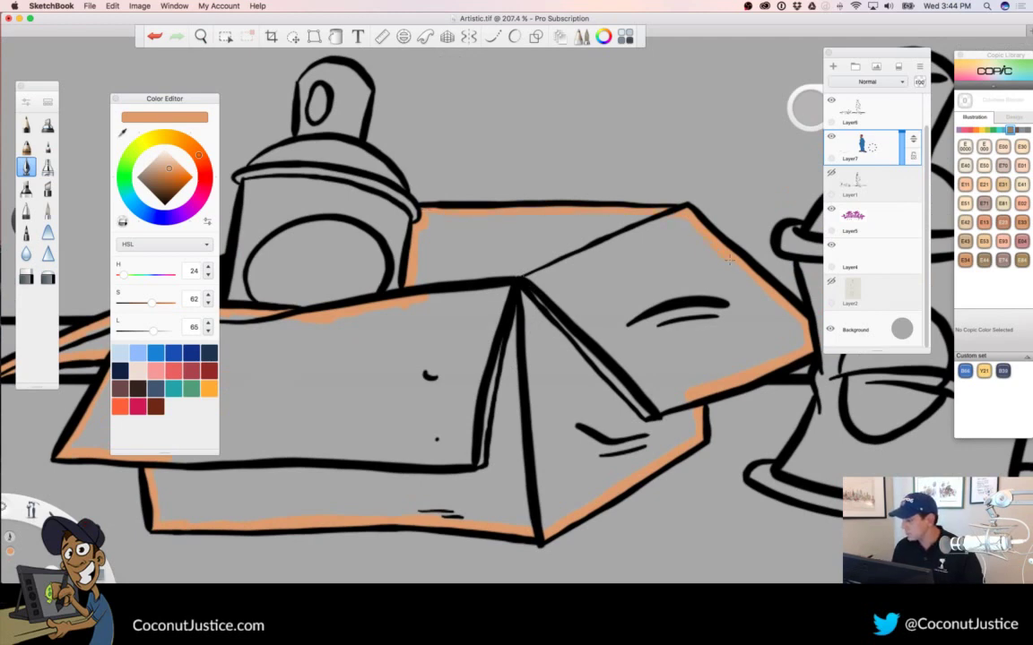
Flood-fill the outlined cardboard box with the sand colour
{"action": "left_click", "coordinate": [335, 36]}
{"action": "left_click", "coordinate": [398, 425]}
{"action": "key", "text": "space"}
{"action": "left_click_drag", "start_coordinate": [479, 354], "coordinate": [329, 381]}
{"action": "key", "text": "space"}
{"action": "left_click_drag", "start_coordinate": [468, 439], "coordinate": [464, 339]}
{"action": "left_click_drag", "start_coordinate": [356, 354], "coordinate": [389, 464]}
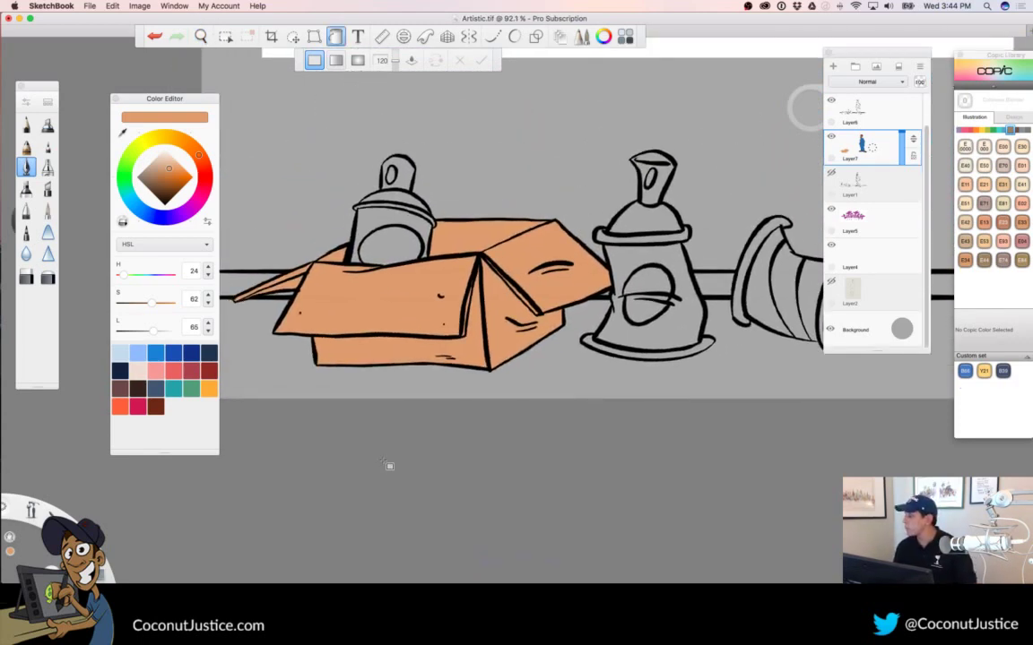
Set the colour to Copic T6 Toner Gray No.6 for the spray can in the box
{"action": "left_click", "coordinate": [1021, 131]}
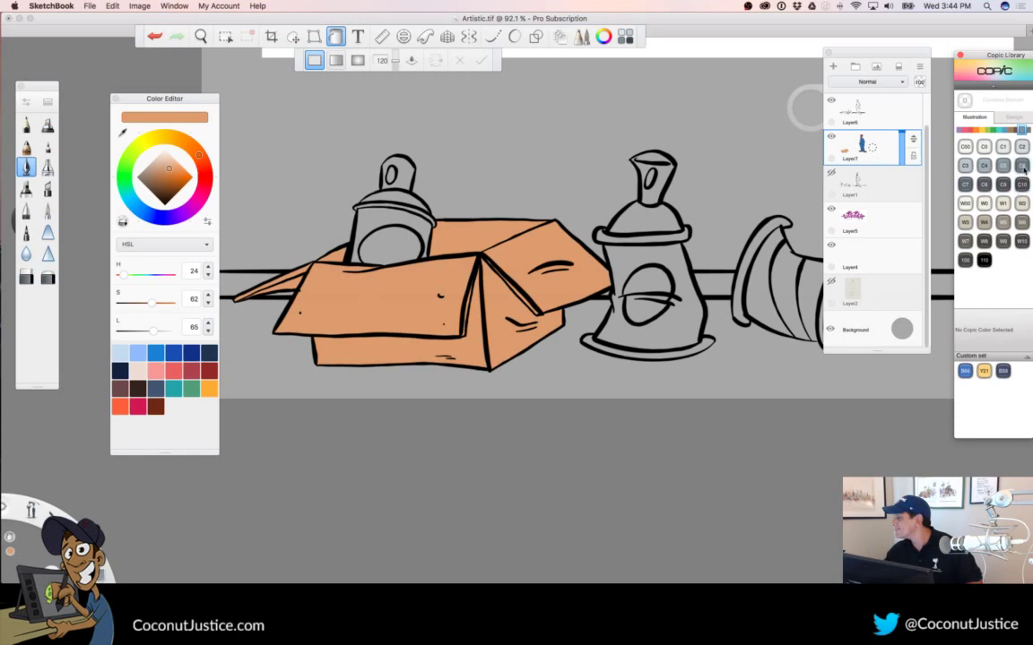
{"action": "left_click", "coordinate": [1005, 130]}
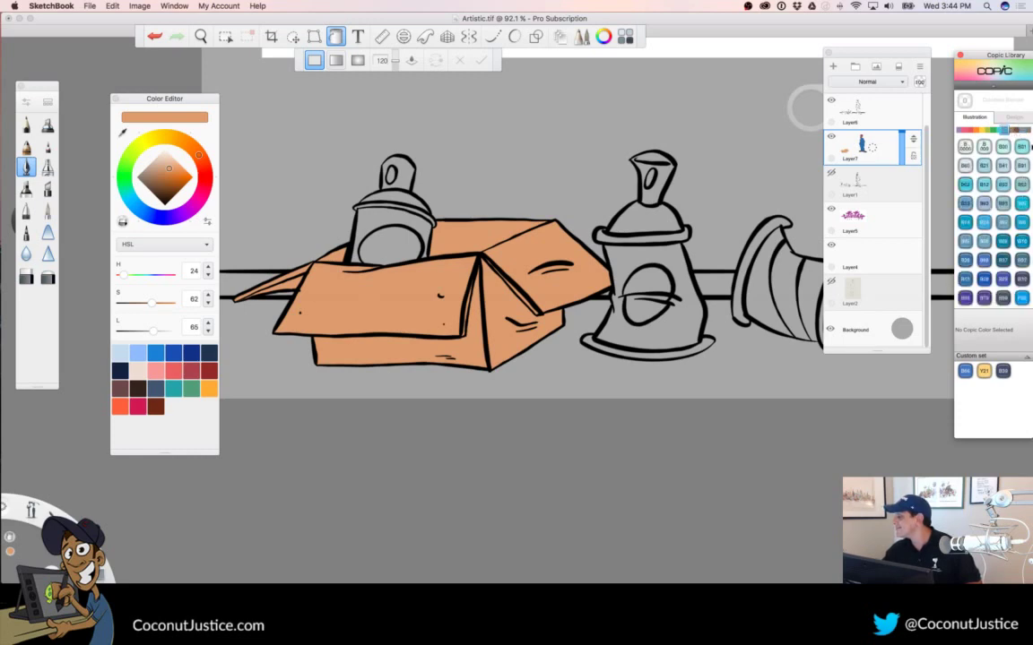
{"action": "left_click", "coordinate": [1028, 130]}
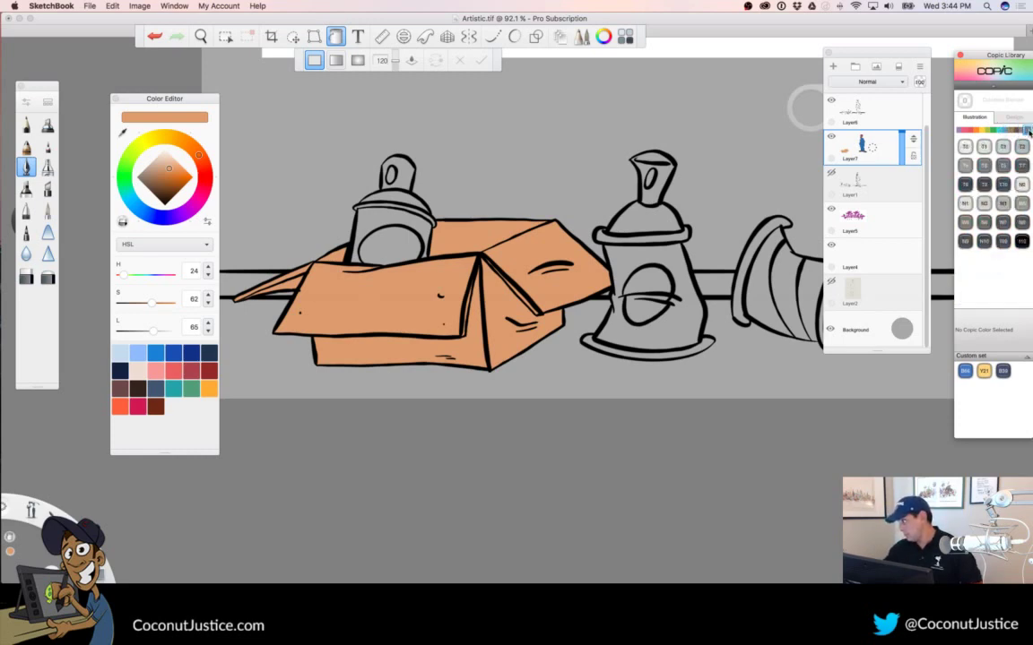
{"action": "left_click", "coordinate": [1002, 164]}
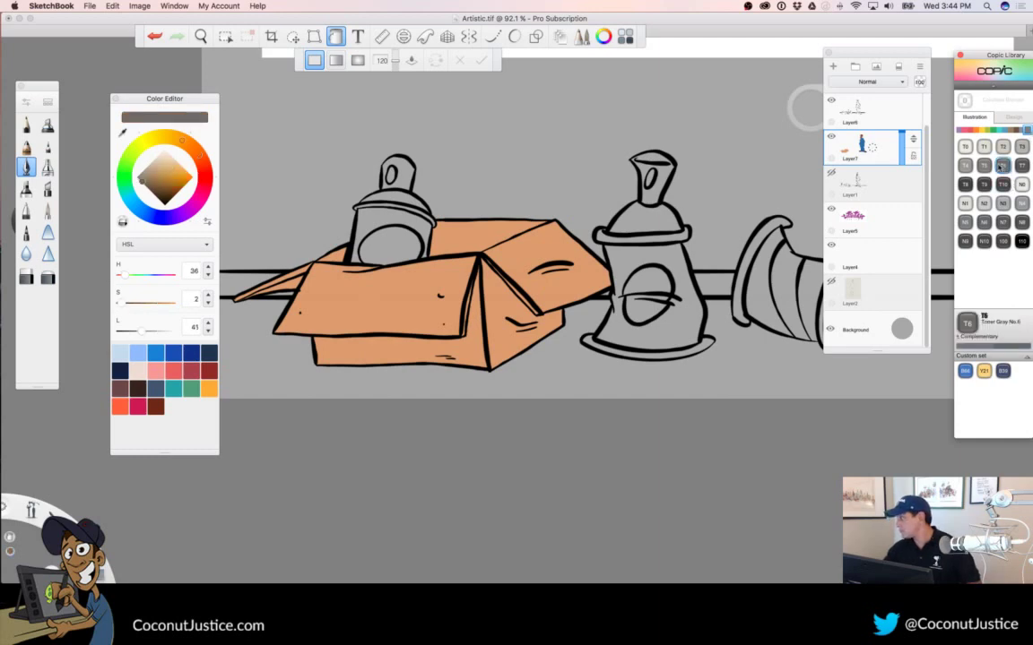
Paint the body of the spray can in the box gray with a brush of about size 6.9, leaving its oval label unpainted
{"action": "key", "text": "space"}
{"action": "left_click_drag", "start_coordinate": [423, 241], "coordinate": [512, 217]}
{"action": "left_click", "coordinate": [336, 38]}
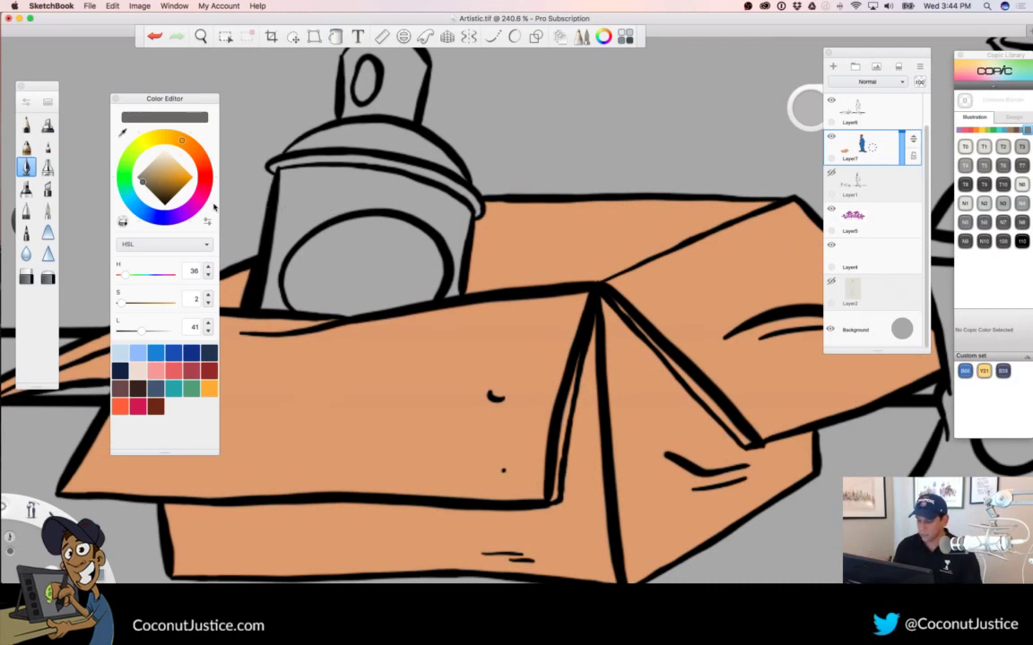
{"action": "mouse_move", "coordinate": [799, 128]}
{"action": "left_mouse_down"}
{"action": "mouse_move", "coordinate": [704, 101]}
{"action": "mouse_move", "coordinate": [740, 90]}
{"action": "left_mouse_up"}
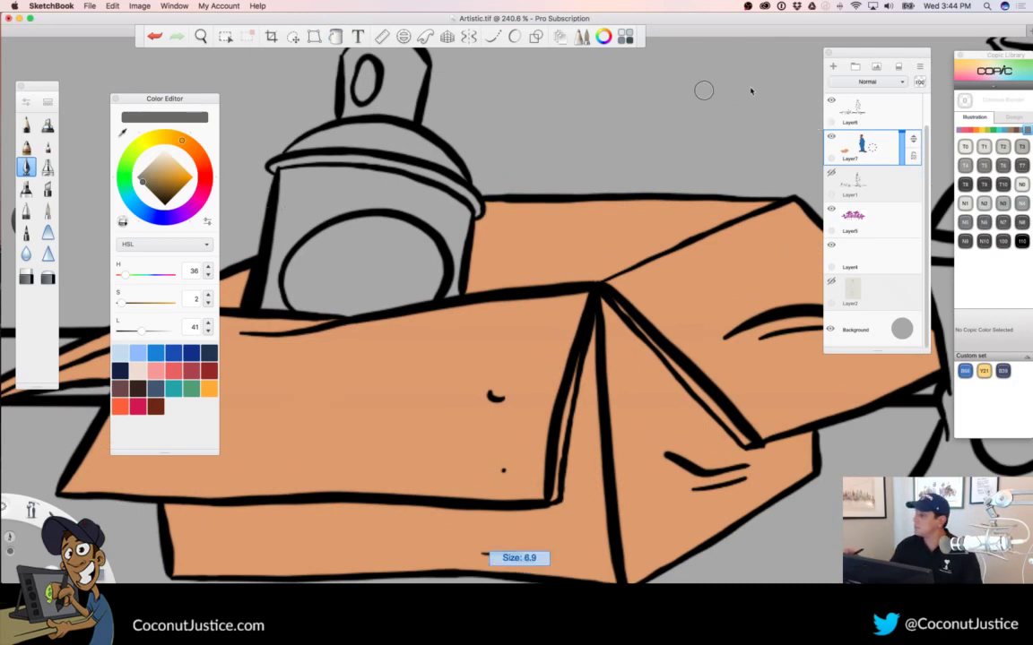
{"action": "mouse_move", "coordinate": [360, 191]}
{"action": "left_mouse_down"}
{"action": "mouse_move", "coordinate": [377, 193]}
{"action": "mouse_move", "coordinate": [356, 179]}
{"action": "mouse_move", "coordinate": [279, 172]}
{"action": "mouse_move", "coordinate": [274, 215]}
{"action": "mouse_move", "coordinate": [294, 184]}
{"action": "mouse_move", "coordinate": [319, 176]}
{"action": "mouse_move", "coordinate": [318, 190]}
{"action": "mouse_move", "coordinate": [280, 208]}
{"action": "mouse_move", "coordinate": [313, 220]}
{"action": "mouse_move", "coordinate": [296, 186]}
{"action": "mouse_move", "coordinate": [262, 192]}
{"action": "mouse_move", "coordinate": [245, 275]}
{"action": "mouse_move", "coordinate": [248, 256]}
{"action": "left_mouse_up"}
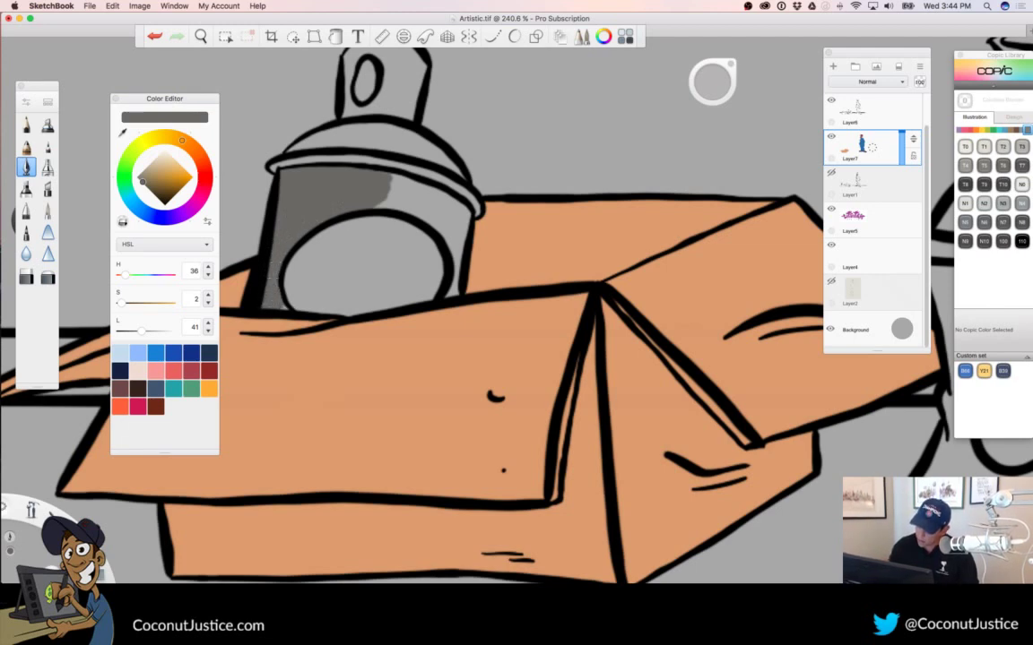
{"action": "mouse_move", "coordinate": [389, 206]}
{"action": "left_mouse_down"}
{"action": "mouse_move", "coordinate": [423, 213]}
{"action": "mouse_move", "coordinate": [391, 189]}
{"action": "mouse_move", "coordinate": [405, 184]}
{"action": "mouse_move", "coordinate": [428, 195]}
{"action": "mouse_move", "coordinate": [453, 296]}
{"action": "left_mouse_up"}
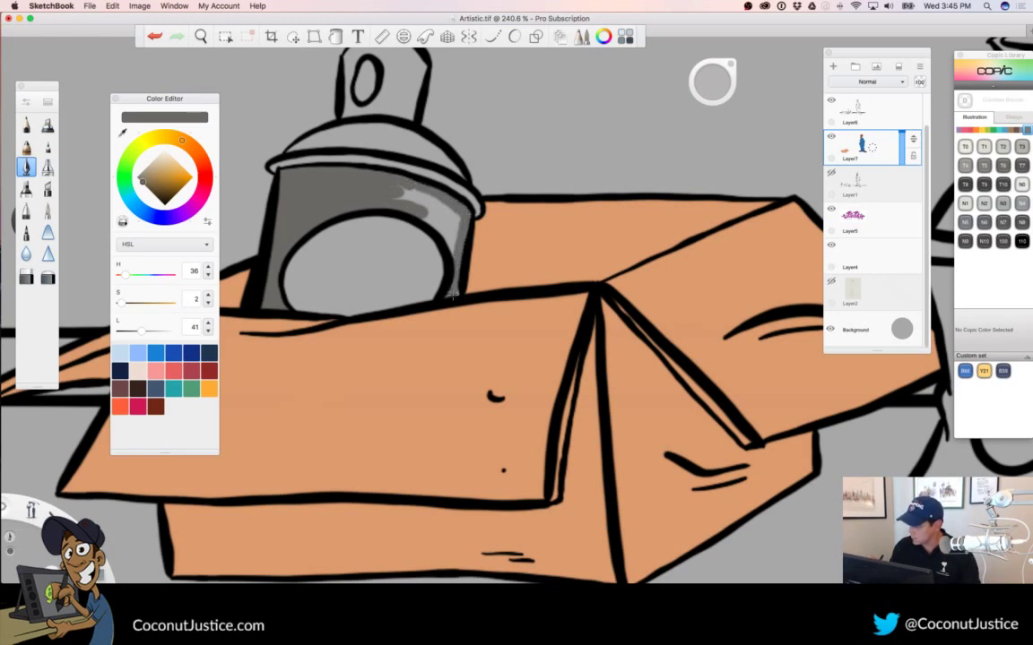
{"action": "left_click_drag", "start_coordinate": [434, 222], "coordinate": [450, 236]}
{"action": "mouse_move", "coordinate": [409, 205]}
{"action": "left_mouse_down"}
{"action": "mouse_move", "coordinate": [377, 177]}
{"action": "mouse_move", "coordinate": [391, 186]}
{"action": "left_mouse_up"}
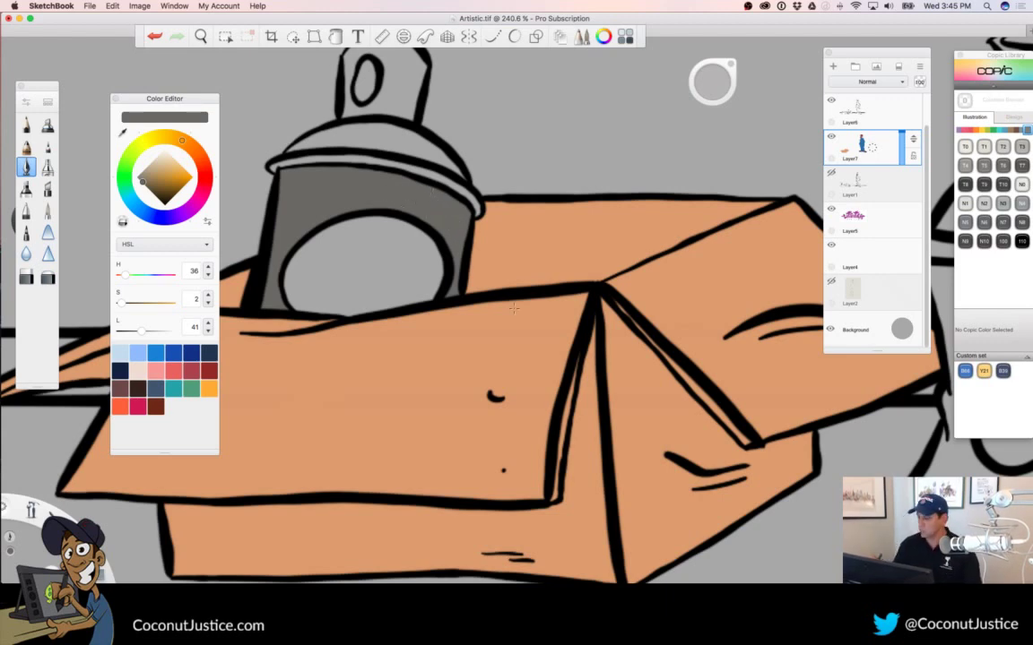
Trace the inside edges of the standing spray can's body in the same gray and flood-fill the outlined area
{"action": "key", "text": "space"}
{"action": "left_click_drag", "start_coordinate": [519, 311], "coordinate": [367, 337]}
{"action": "mouse_move", "coordinate": [649, 379]}
{"action": "left_mouse_down"}
{"action": "mouse_move", "coordinate": [590, 313]}
{"action": "mouse_move", "coordinate": [516, 338]}
{"action": "mouse_move", "coordinate": [643, 309]}
{"action": "mouse_move", "coordinate": [647, 290]}
{"action": "left_mouse_up"}
{"action": "left_click_drag", "start_coordinate": [383, 98], "coordinate": [582, 93]}
{"action": "mouse_move", "coordinate": [385, 106]}
{"action": "left_mouse_down"}
{"action": "mouse_move", "coordinate": [414, 231]}
{"action": "mouse_move", "coordinate": [398, 242]}
{"action": "mouse_move", "coordinate": [406, 276]}
{"action": "mouse_move", "coordinate": [395, 273]}
{"action": "mouse_move", "coordinate": [354, 351]}
{"action": "mouse_move", "coordinate": [467, 380]}
{"action": "mouse_move", "coordinate": [631, 361]}
{"action": "left_mouse_up"}
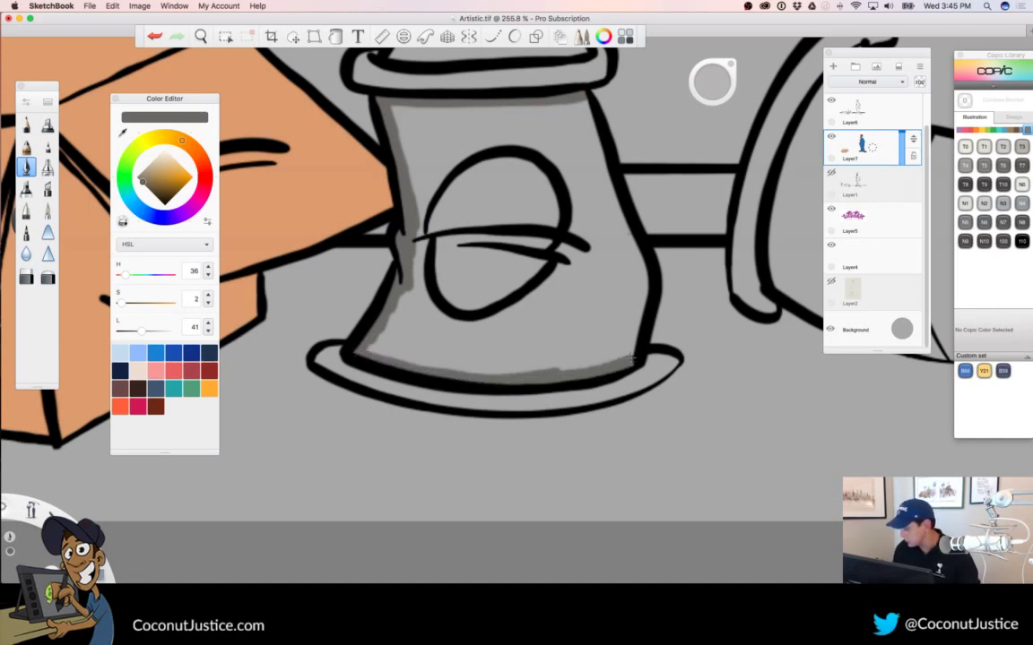
{"action": "mouse_move", "coordinate": [582, 104]}
{"action": "left_mouse_down"}
{"action": "mouse_move", "coordinate": [642, 283]}
{"action": "mouse_move", "coordinate": [628, 348]}
{"action": "left_mouse_up"}
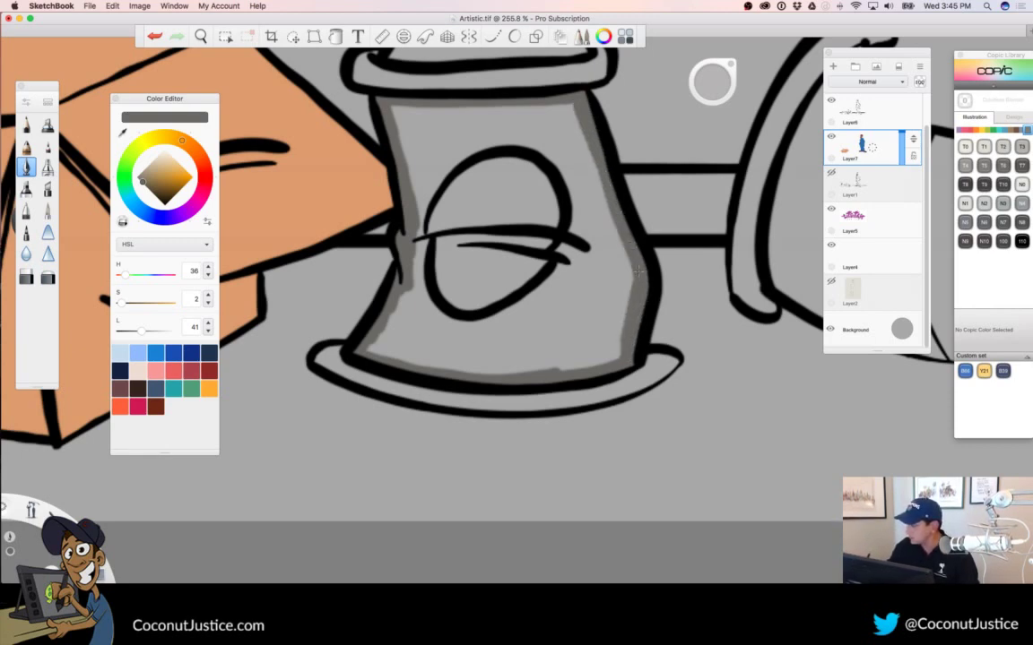
{"action": "key", "text": "f"}
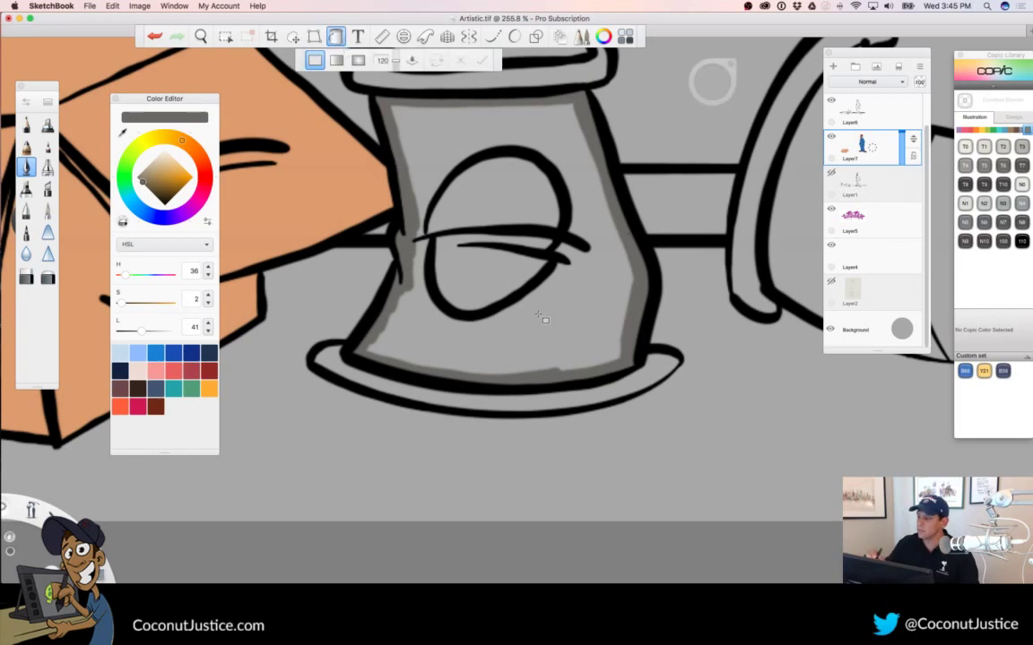
{"action": "left_click", "coordinate": [493, 287]}
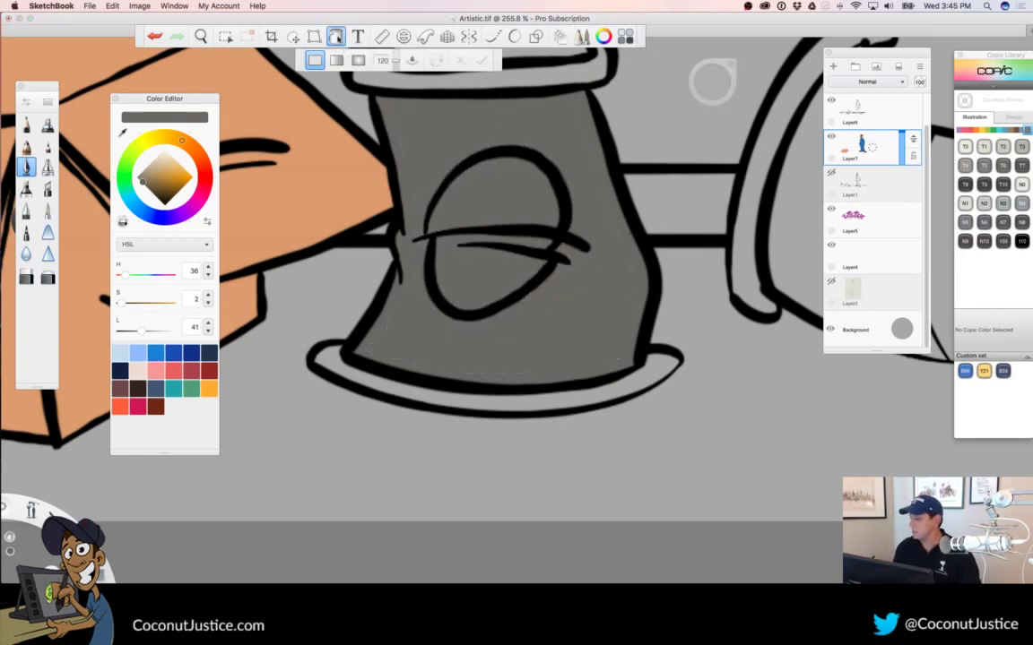
Paint the band beside the fallen spray can's base gray, from its outline inwards
{"action": "key", "text": "b"}
{"action": "mouse_move", "coordinate": [714, 342]}
{"action": "left_mouse_down"}
{"action": "mouse_move", "coordinate": [727, 346]}
{"action": "mouse_move", "coordinate": [473, 404]}
{"action": "mouse_move", "coordinate": [327, 452]}
{"action": "mouse_move", "coordinate": [313, 359]}
{"action": "left_mouse_up"}
{"action": "mouse_move", "coordinate": [422, 132]}
{"action": "left_mouse_down"}
{"action": "mouse_move", "coordinate": [430, 154]}
{"action": "mouse_move", "coordinate": [384, 175]}
{"action": "mouse_move", "coordinate": [346, 256]}
{"action": "mouse_move", "coordinate": [334, 307]}
{"action": "mouse_move", "coordinate": [344, 363]}
{"action": "left_mouse_up"}
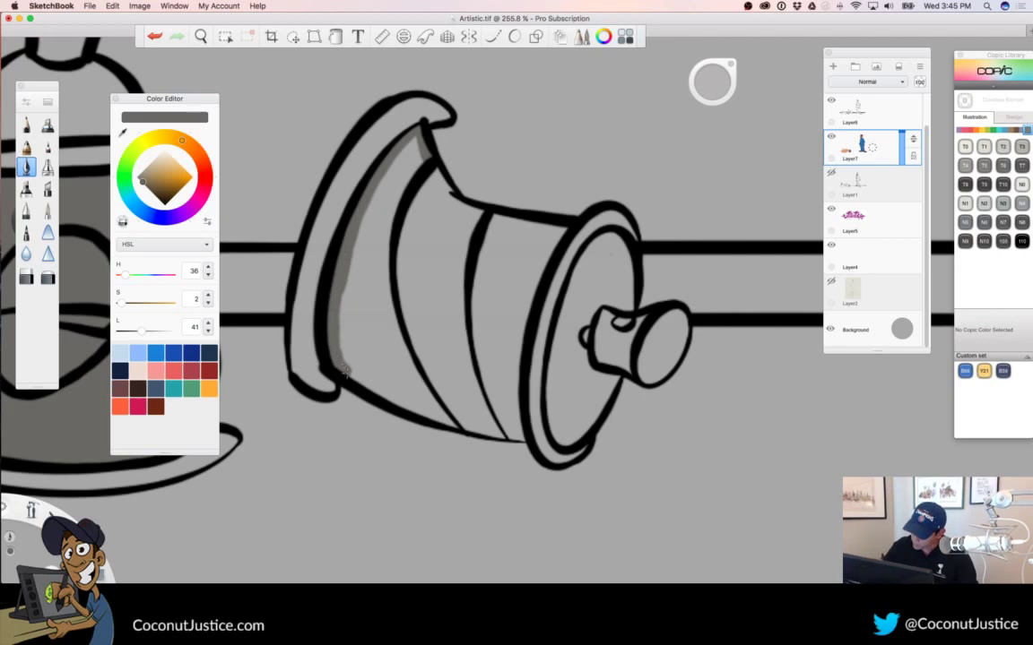
{"action": "mouse_move", "coordinate": [426, 158]}
{"action": "left_mouse_down"}
{"action": "mouse_move", "coordinate": [381, 289]}
{"action": "mouse_move", "coordinate": [383, 240]}
{"action": "mouse_move", "coordinate": [385, 303]}
{"action": "mouse_move", "coordinate": [389, 232]}
{"action": "mouse_move", "coordinate": [391, 313]}
{"action": "mouse_move", "coordinate": [446, 420]}
{"action": "left_mouse_up"}
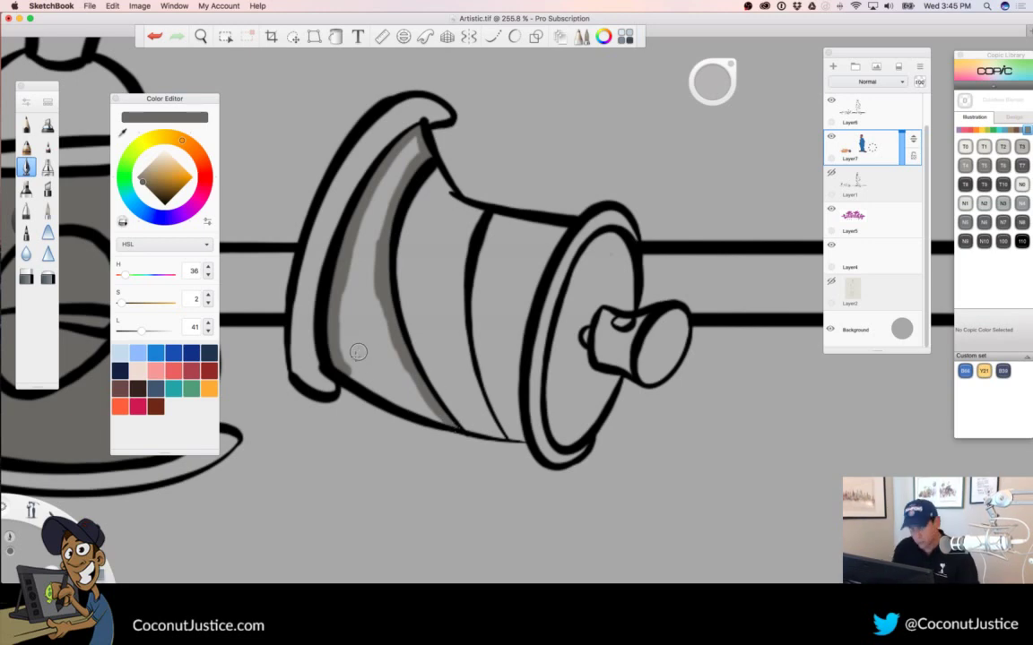
{"action": "mouse_move", "coordinate": [355, 372]}
{"action": "left_mouse_down"}
{"action": "mouse_move", "coordinate": [324, 348]}
{"action": "mouse_move", "coordinate": [426, 401]}
{"action": "left_mouse_up"}
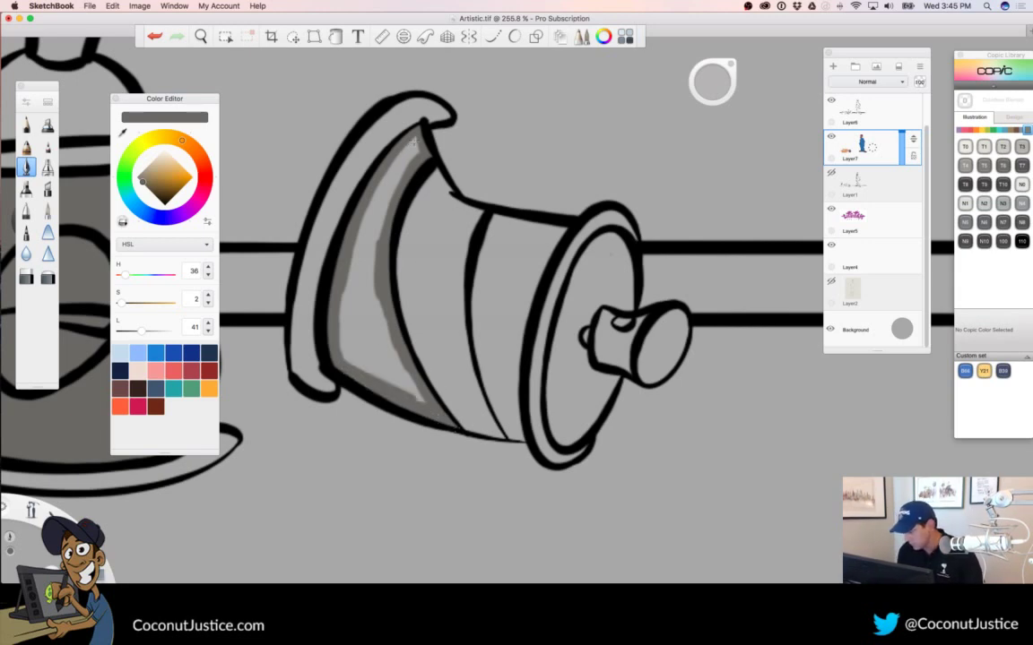
{"action": "mouse_move", "coordinate": [383, 177]}
{"action": "left_mouse_down"}
{"action": "mouse_move", "coordinate": [370, 222]}
{"action": "mouse_move", "coordinate": [388, 213]}
{"action": "mouse_move", "coordinate": [370, 271]}
{"action": "mouse_move", "coordinate": [375, 314]}
{"action": "mouse_move", "coordinate": [425, 406]}
{"action": "mouse_move", "coordinate": [396, 370]}
{"action": "left_mouse_up"}
{"action": "mouse_move", "coordinate": [359, 271]}
{"action": "left_mouse_down"}
{"action": "mouse_move", "coordinate": [340, 295]}
{"action": "mouse_move", "coordinate": [372, 312]}
{"action": "mouse_move", "coordinate": [340, 346]}
{"action": "mouse_move", "coordinate": [391, 360]}
{"action": "mouse_move", "coordinate": [395, 386]}
{"action": "left_mouse_up"}
Paint the fallen can's band next to its top ring gray, leaving the middle stripe unpainted
{"action": "mouse_move", "coordinate": [497, 219]}
{"action": "left_mouse_down"}
{"action": "mouse_move", "coordinate": [565, 233]}
{"action": "mouse_move", "coordinate": [535, 284]}
{"action": "left_mouse_up"}
{"action": "mouse_move", "coordinate": [495, 218]}
{"action": "left_mouse_down"}
{"action": "mouse_move", "coordinate": [480, 321]}
{"action": "mouse_move", "coordinate": [491, 384]}
{"action": "mouse_move", "coordinate": [517, 436]}
{"action": "mouse_move", "coordinate": [495, 358]}
{"action": "mouse_move", "coordinate": [513, 370]}
{"action": "mouse_move", "coordinate": [475, 269]}
{"action": "mouse_move", "coordinate": [527, 309]}
{"action": "left_mouse_up"}
{"action": "mouse_move", "coordinate": [546, 243]}
{"action": "left_mouse_down"}
{"action": "mouse_move", "coordinate": [527, 222]}
{"action": "mouse_move", "coordinate": [501, 225]}
{"action": "mouse_move", "coordinate": [526, 226]}
{"action": "mouse_move", "coordinate": [537, 249]}
{"action": "mouse_move", "coordinate": [491, 256]}
{"action": "mouse_move", "coordinate": [484, 274]}
{"action": "mouse_move", "coordinate": [478, 296]}
{"action": "mouse_move", "coordinate": [487, 303]}
{"action": "mouse_move", "coordinate": [535, 264]}
{"action": "mouse_move", "coordinate": [483, 310]}
{"action": "mouse_move", "coordinate": [511, 388]}
{"action": "left_mouse_up"}
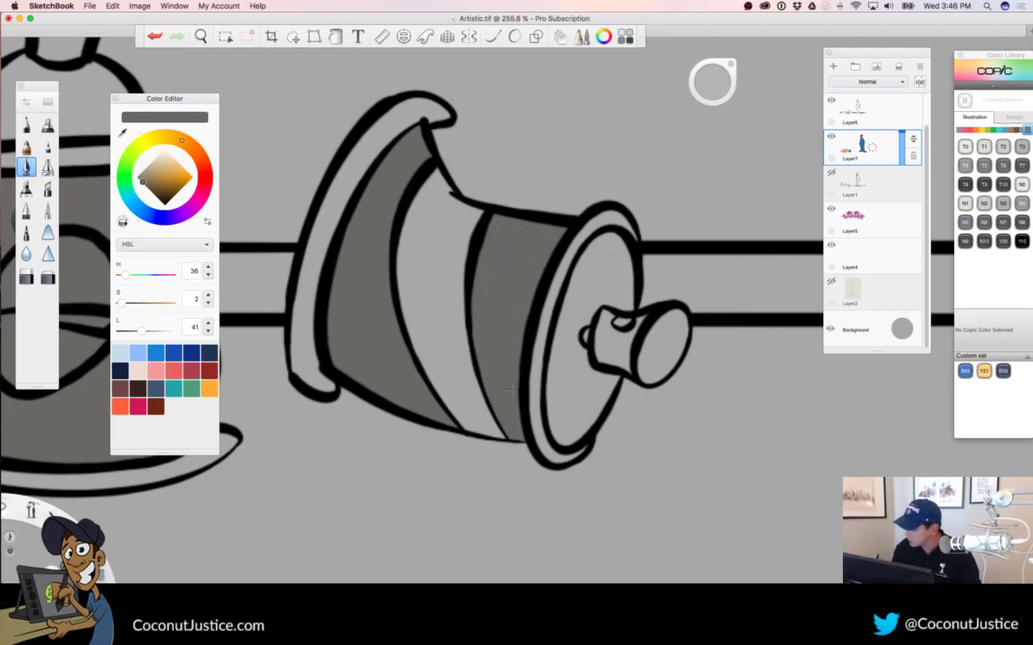
{"action": "key", "text": "space"}
{"action": "left_click_drag", "start_coordinate": [520, 309], "coordinate": [579, 368]}
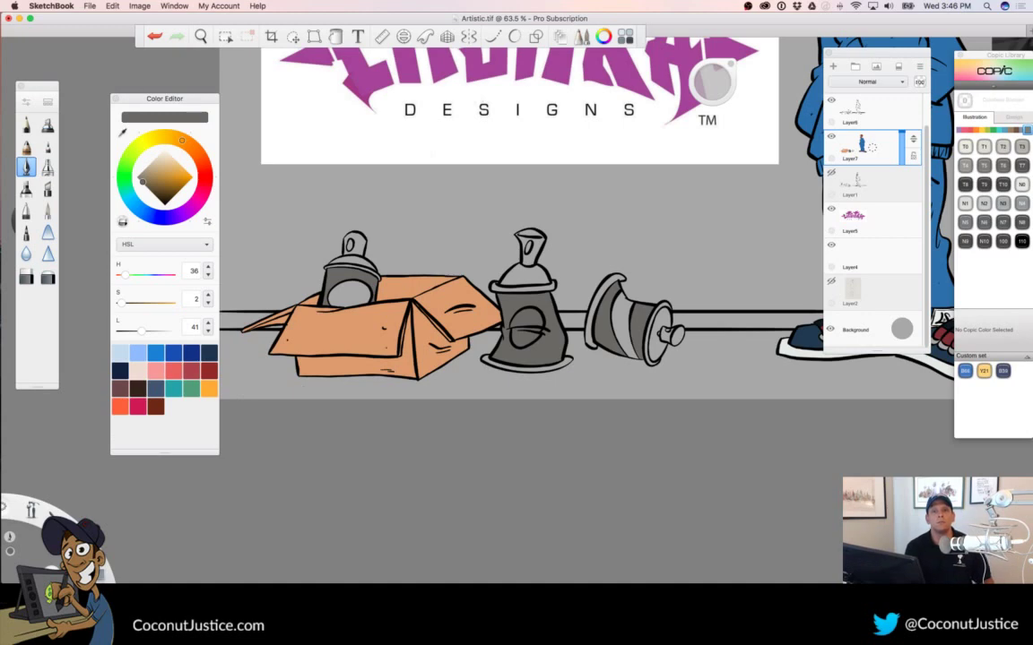
{"action": "key", "text": "Tab"}
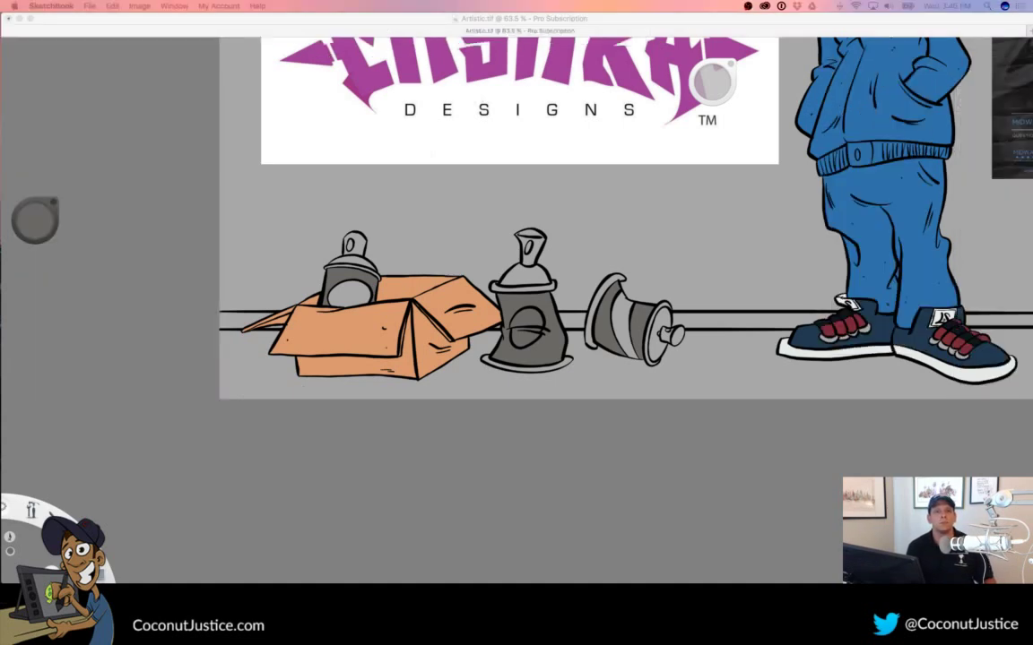
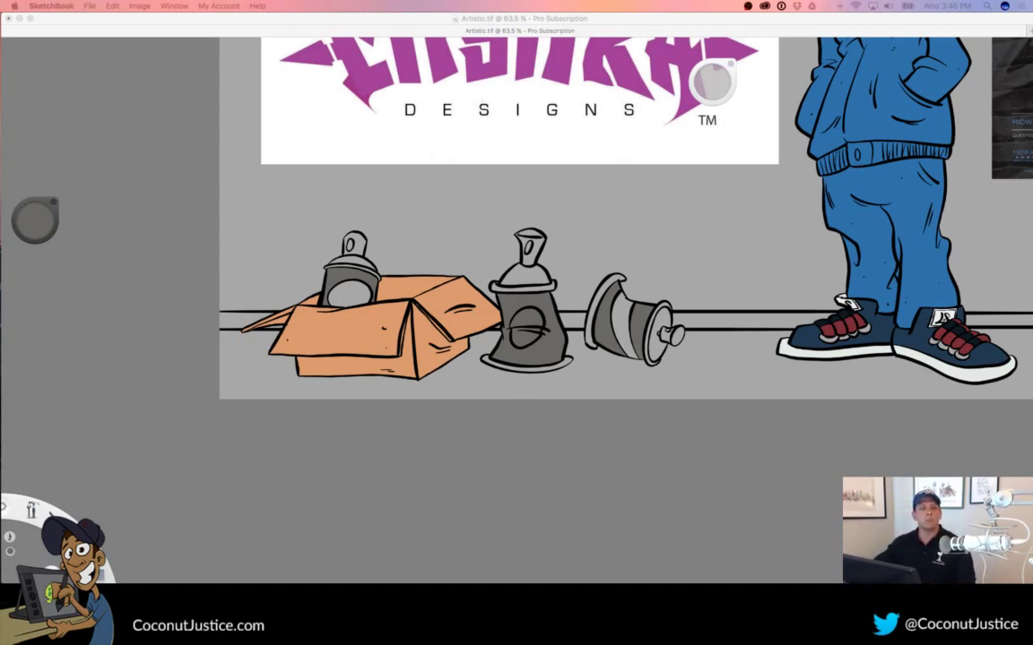
{"action": "left_click", "coordinate": [483, 418]}
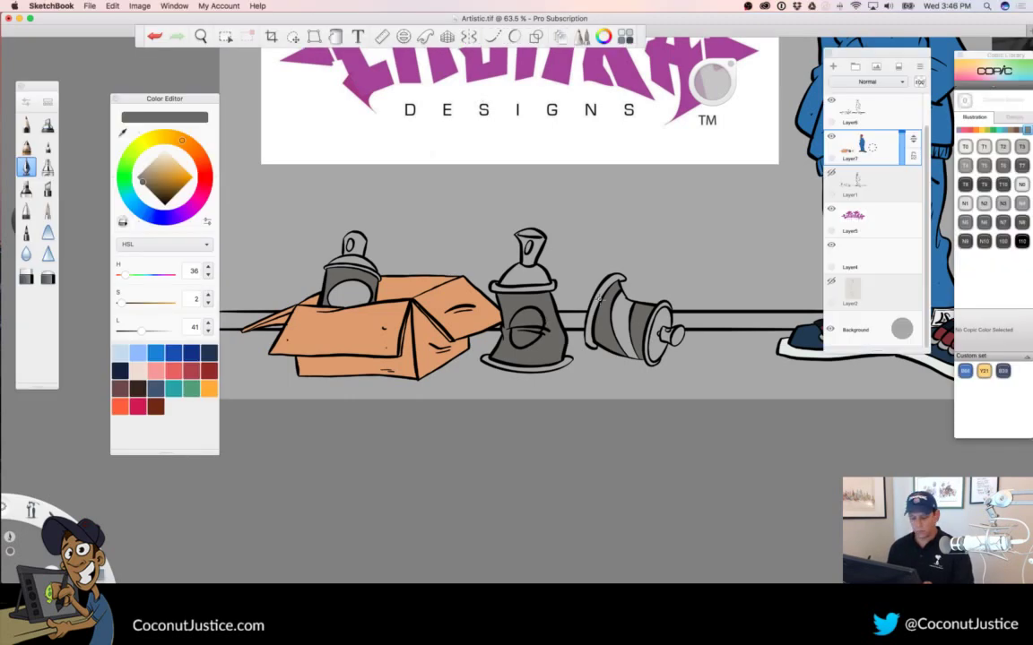
{"action": "left_click", "coordinate": [1022, 241]}
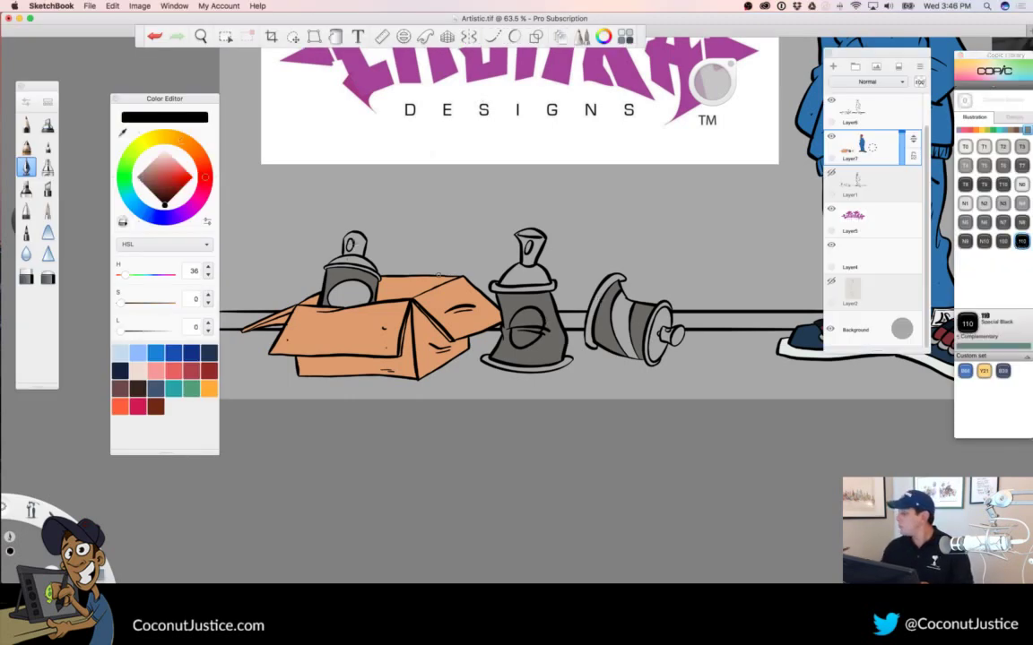
{"action": "key", "text": "space"}
{"action": "left_click_drag", "start_coordinate": [389, 257], "coordinate": [618, 250]}
{"action": "mouse_move", "coordinate": [320, 301]}
{"action": "left_mouse_down"}
{"action": "mouse_move", "coordinate": [480, 392]}
{"action": "mouse_move", "coordinate": [526, 378]}
{"action": "mouse_move", "coordinate": [517, 357]}
{"action": "mouse_move", "coordinate": [566, 339]}
{"action": "mouse_move", "coordinate": [366, 227]}
{"action": "mouse_move", "coordinate": [376, 210]}
{"action": "mouse_move", "coordinate": [426, 190]}
{"action": "mouse_move", "coordinate": [456, 210]}
{"action": "mouse_move", "coordinate": [407, 192]}
{"action": "mouse_move", "coordinate": [363, 220]}
{"action": "mouse_move", "coordinate": [356, 326]}
{"action": "mouse_move", "coordinate": [479, 303]}
{"action": "mouse_move", "coordinate": [422, 188]}
{"action": "mouse_move", "coordinate": [363, 181]}
{"action": "mouse_move", "coordinate": [398, 216]}
{"action": "mouse_move", "coordinate": [358, 212]}
{"action": "mouse_move", "coordinate": [417, 229]}
{"action": "mouse_move", "coordinate": [469, 311]}
{"action": "mouse_move", "coordinate": [354, 255]}
{"action": "mouse_move", "coordinate": [371, 265]}
{"action": "left_mouse_up"}
{"action": "key", "text": "super+z"}
Set the colour to Copic N10 Neutral Gray No.10 and colour the nozzles of the boxed can and the standing can
{"action": "left_click", "coordinate": [984, 241]}
{"action": "key", "text": "space"}
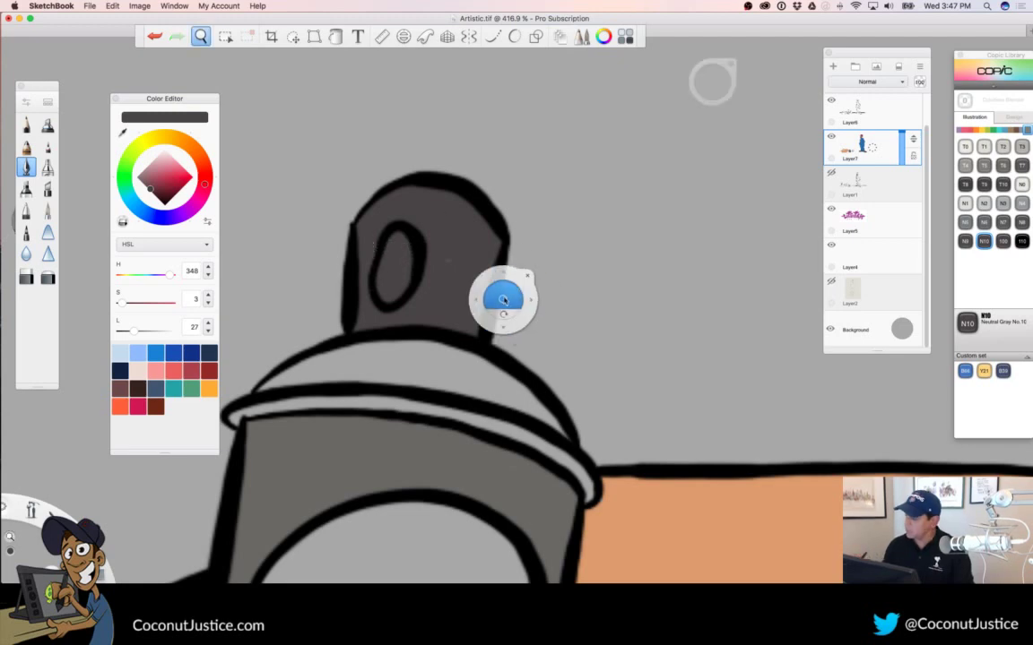
{"action": "key", "text": "space"}
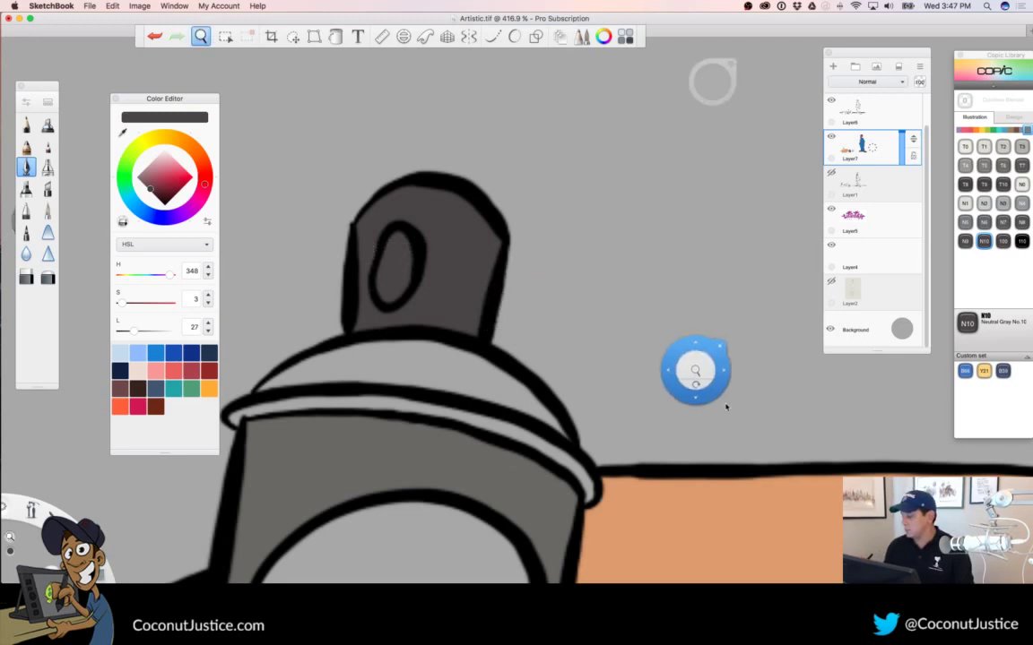
{"action": "left_click_drag", "start_coordinate": [722, 396], "coordinate": [239, 368]}
{"action": "left_click_drag", "start_coordinate": [713, 441], "coordinate": [257, 355]}
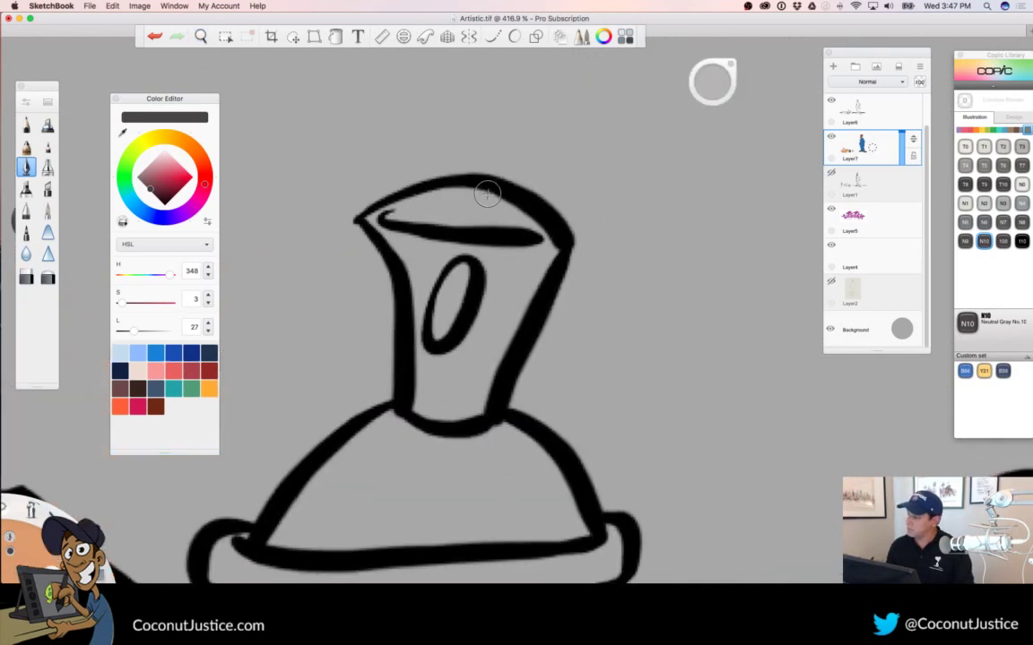
{"action": "mouse_move", "coordinate": [484, 189]}
{"action": "left_mouse_down"}
{"action": "mouse_move", "coordinate": [369, 219]}
{"action": "mouse_move", "coordinate": [406, 273]}
{"action": "mouse_move", "coordinate": [418, 411]}
{"action": "mouse_move", "coordinate": [449, 420]}
{"action": "mouse_move", "coordinate": [481, 412]}
{"action": "mouse_move", "coordinate": [549, 243]}
{"action": "mouse_move", "coordinate": [483, 194]}
{"action": "mouse_move", "coordinate": [427, 196]}
{"action": "mouse_move", "coordinate": [391, 216]}
{"action": "mouse_move", "coordinate": [510, 223]}
{"action": "mouse_move", "coordinate": [528, 266]}
{"action": "mouse_move", "coordinate": [535, 247]}
{"action": "mouse_move", "coordinate": [470, 406]}
{"action": "mouse_move", "coordinate": [446, 413]}
{"action": "mouse_move", "coordinate": [427, 403]}
{"action": "mouse_move", "coordinate": [416, 282]}
{"action": "mouse_move", "coordinate": [397, 239]}
{"action": "mouse_move", "coordinate": [432, 218]}
{"action": "mouse_move", "coordinate": [530, 248]}
{"action": "left_mouse_up"}
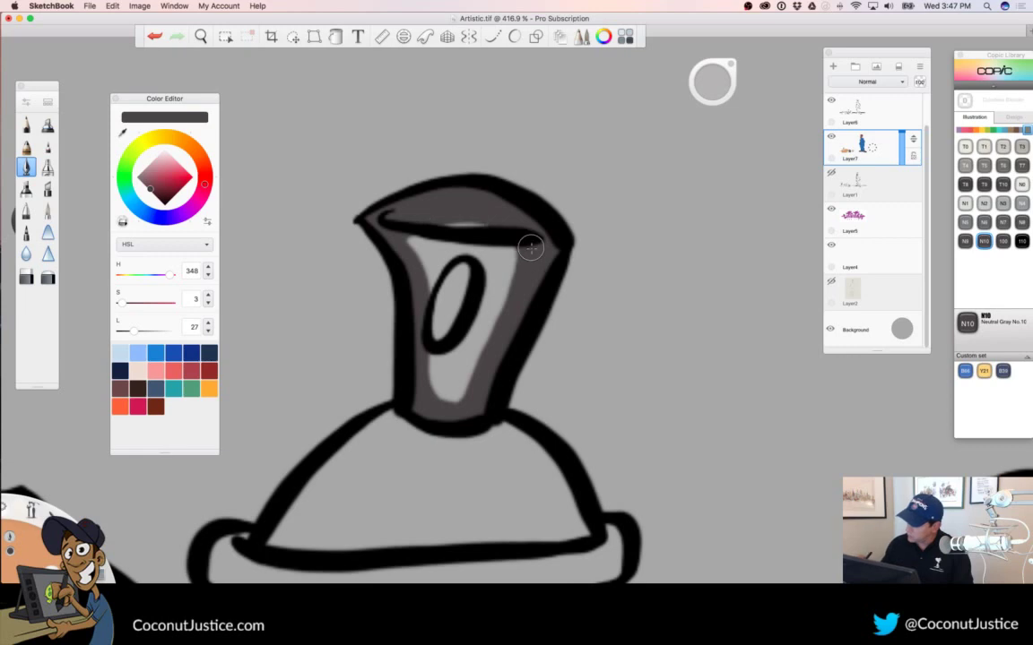
{"action": "left_click", "coordinate": [334, 37]}
{"action": "left_click", "coordinate": [467, 361]}
Paint the side and round end of the fallen spray can's nozzle in the same dark neutral gray
{"action": "key", "text": "space"}
{"action": "left_click_drag", "start_coordinate": [505, 318], "coordinate": [347, 353]}
{"action": "left_click_drag", "start_coordinate": [666, 470], "coordinate": [539, 336]}
{"action": "left_click_drag", "start_coordinate": [576, 434], "coordinate": [525, 429]}
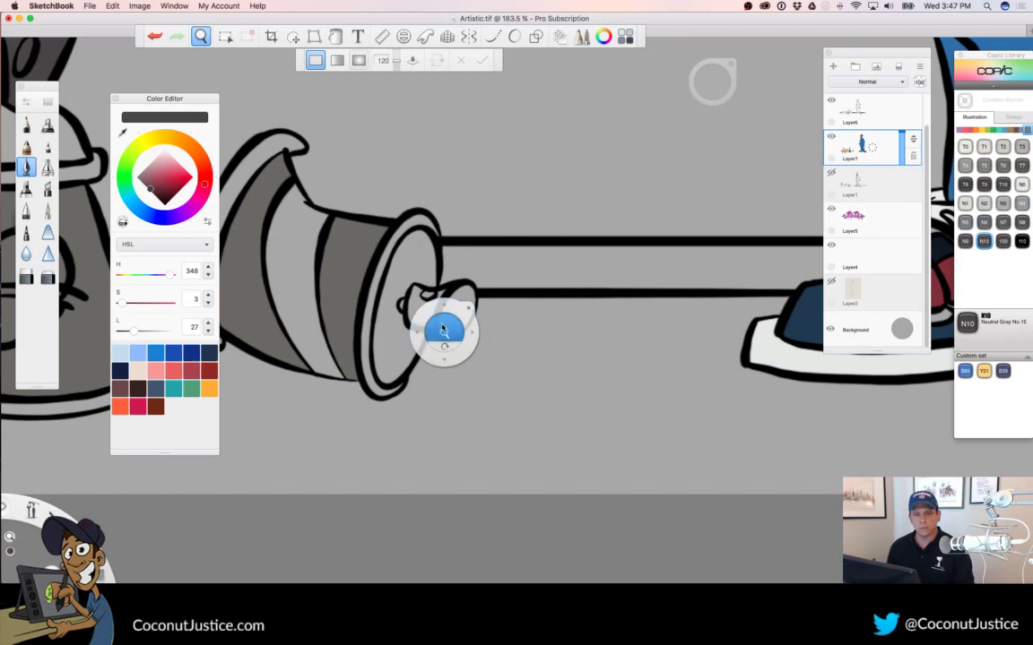
{"action": "scroll", "coordinate": [444, 326], "scroll_direction": "up", "scroll_amount": 4}
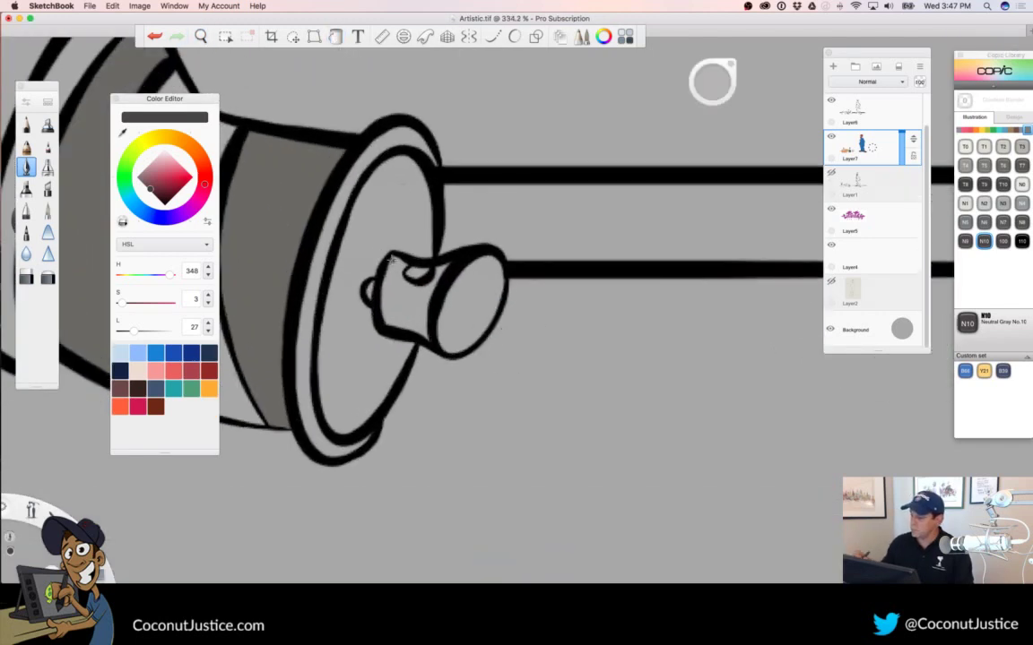
{"action": "mouse_move", "coordinate": [392, 259]}
{"action": "left_mouse_down"}
{"action": "mouse_move", "coordinate": [492, 261]}
{"action": "mouse_move", "coordinate": [487, 312]}
{"action": "left_mouse_up"}
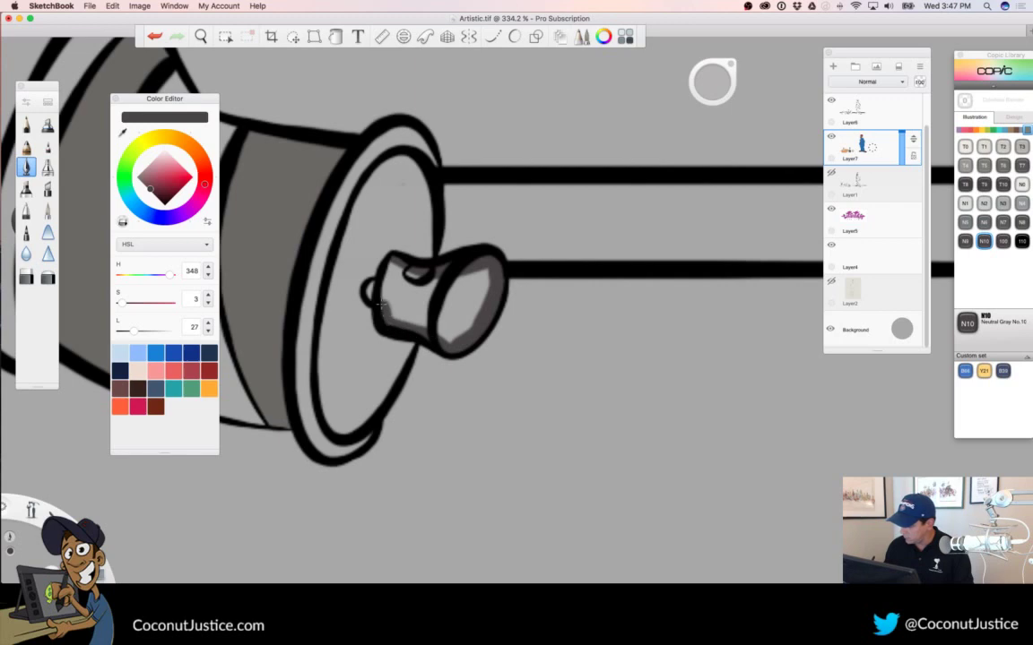
{"action": "mouse_move", "coordinate": [486, 289]}
{"action": "left_mouse_down"}
{"action": "mouse_move", "coordinate": [452, 342]}
{"action": "mouse_move", "coordinate": [395, 320]}
{"action": "left_mouse_up"}
{"action": "mouse_move", "coordinate": [391, 276]}
{"action": "left_mouse_down"}
{"action": "mouse_move", "coordinate": [477, 282]}
{"action": "mouse_move", "coordinate": [455, 330]}
{"action": "mouse_move", "coordinate": [394, 310]}
{"action": "mouse_move", "coordinate": [400, 292]}
{"action": "mouse_move", "coordinate": [435, 312]}
{"action": "left_mouse_up"}
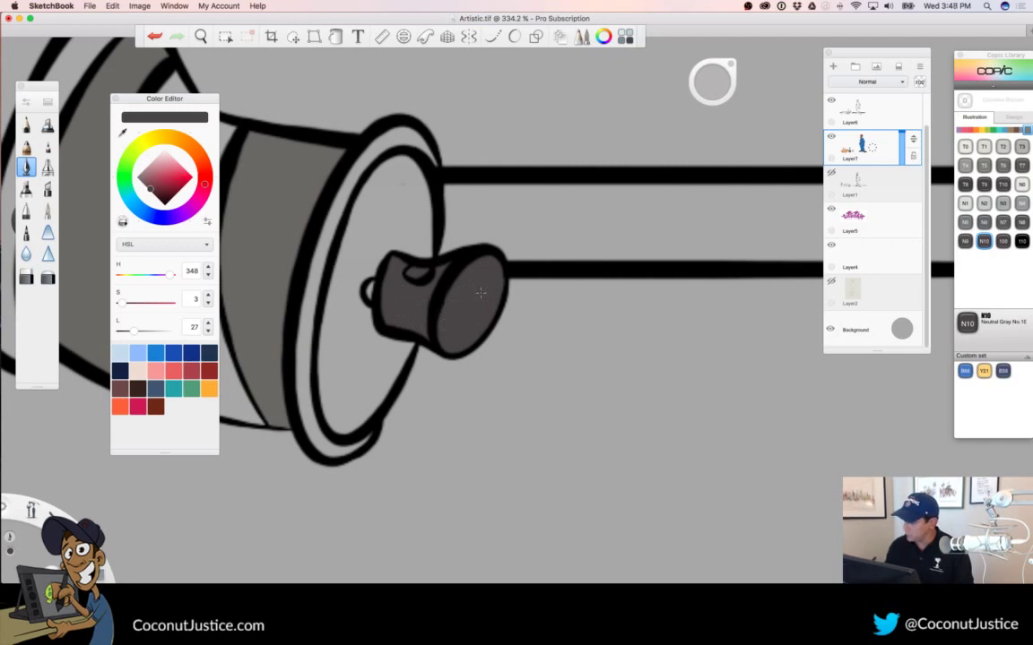
Set the colour to Copic BG0000 Snow Green for the metal parts of the spray cans
{"action": "key", "text": "space"}
{"action": "left_click_drag", "start_coordinate": [516, 321], "coordinate": [514, 501]}
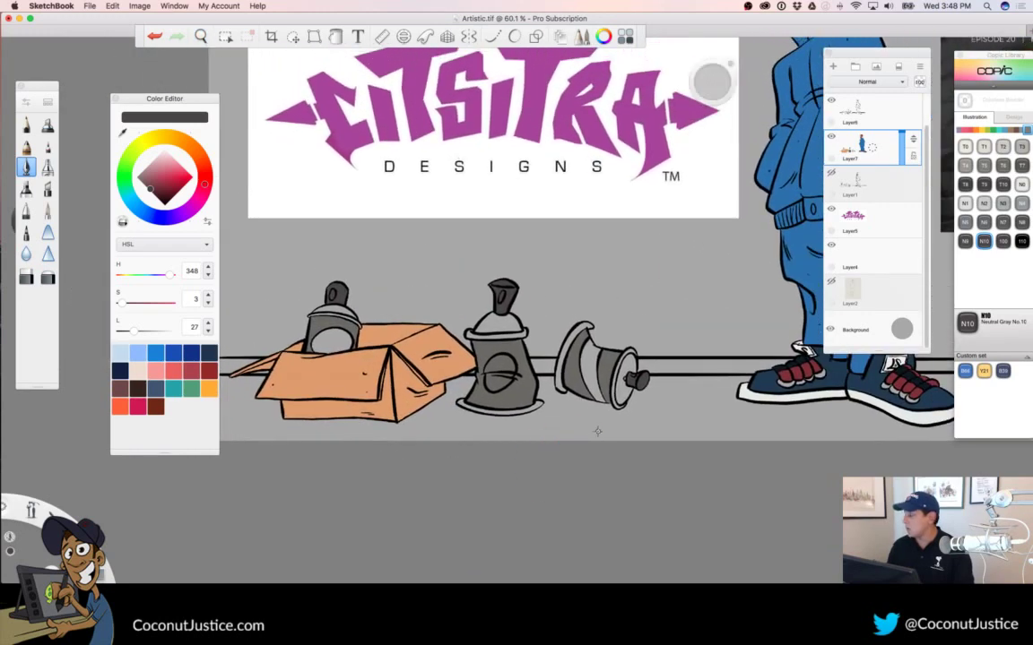
{"action": "left_click", "coordinate": [998, 131]}
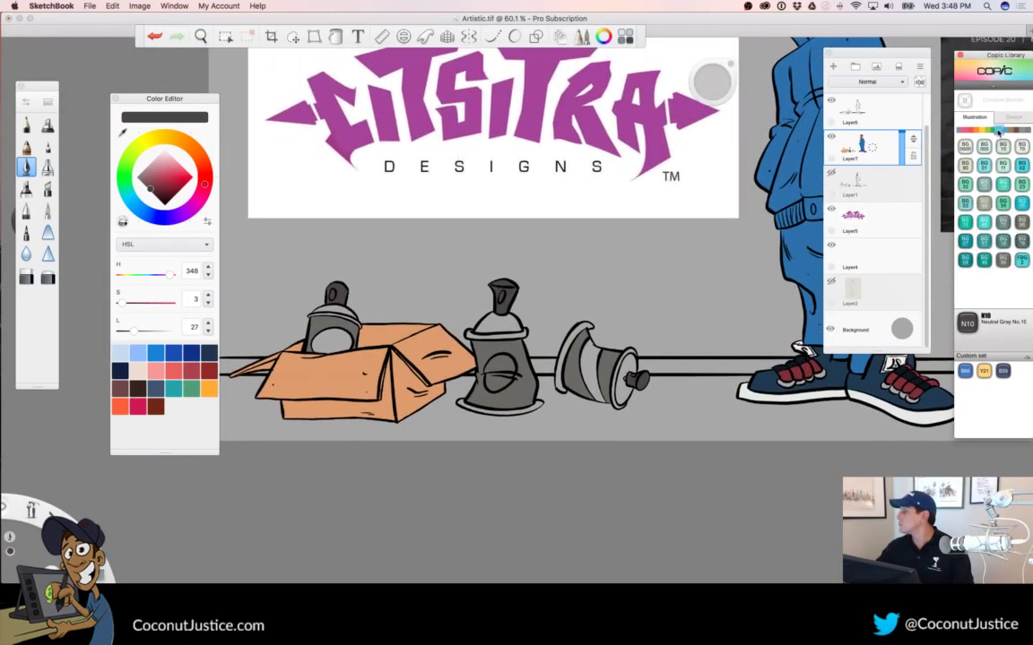
{"action": "left_click", "coordinate": [964, 147]}
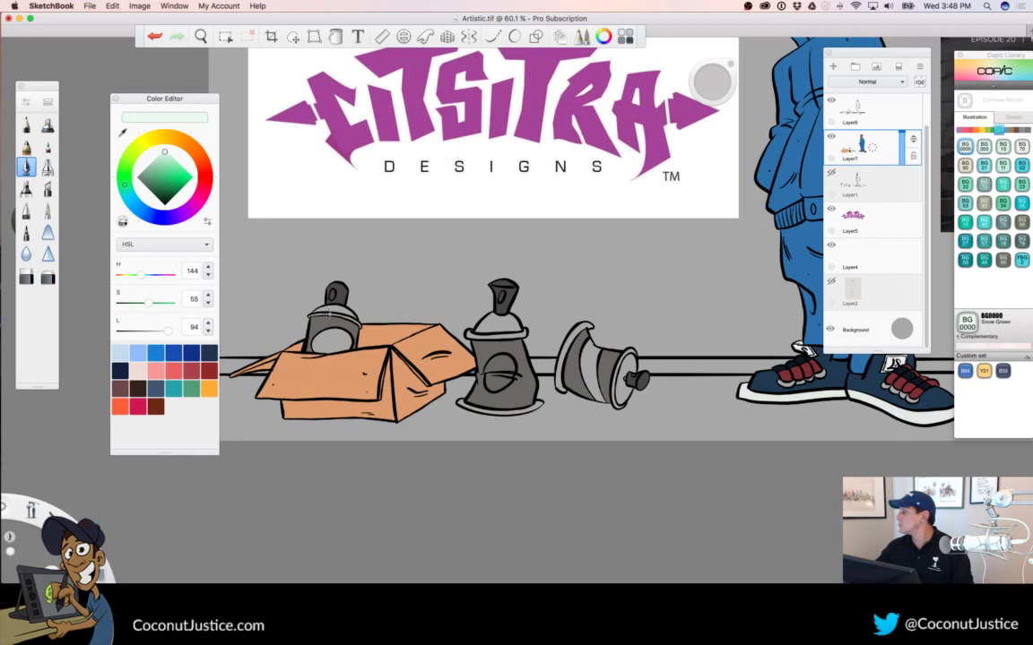
Paint the domed shoulder and the rim of the spray can in the box with Snow Green
{"action": "key", "text": "space"}
{"action": "left_click_drag", "start_coordinate": [387, 316], "coordinate": [556, 269]}
{"action": "left_click_drag", "start_coordinate": [314, 385], "coordinate": [561, 368]}
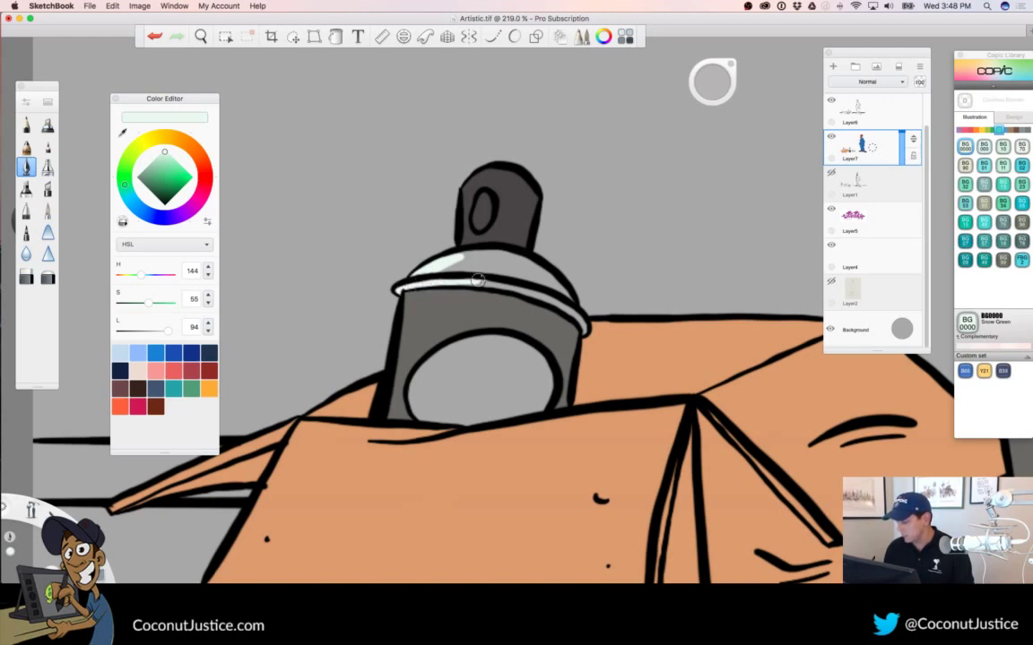
{"action": "key", "text": "space"}
{"action": "left_click_drag", "start_coordinate": [518, 320], "coordinate": [546, 392]}
{"action": "mouse_move", "coordinate": [506, 308]}
{"action": "left_mouse_down"}
{"action": "mouse_move", "coordinate": [588, 309]}
{"action": "mouse_move", "coordinate": [670, 252]}
{"action": "mouse_move", "coordinate": [591, 218]}
{"action": "mouse_move", "coordinate": [475, 221]}
{"action": "mouse_move", "coordinate": [419, 243]}
{"action": "mouse_move", "coordinate": [373, 282]}
{"action": "mouse_move", "coordinate": [331, 346]}
{"action": "mouse_move", "coordinate": [377, 296]}
{"action": "mouse_move", "coordinate": [327, 377]}
{"action": "left_mouse_up"}
{"action": "left_click_drag", "start_coordinate": [376, 281], "coordinate": [488, 220]}
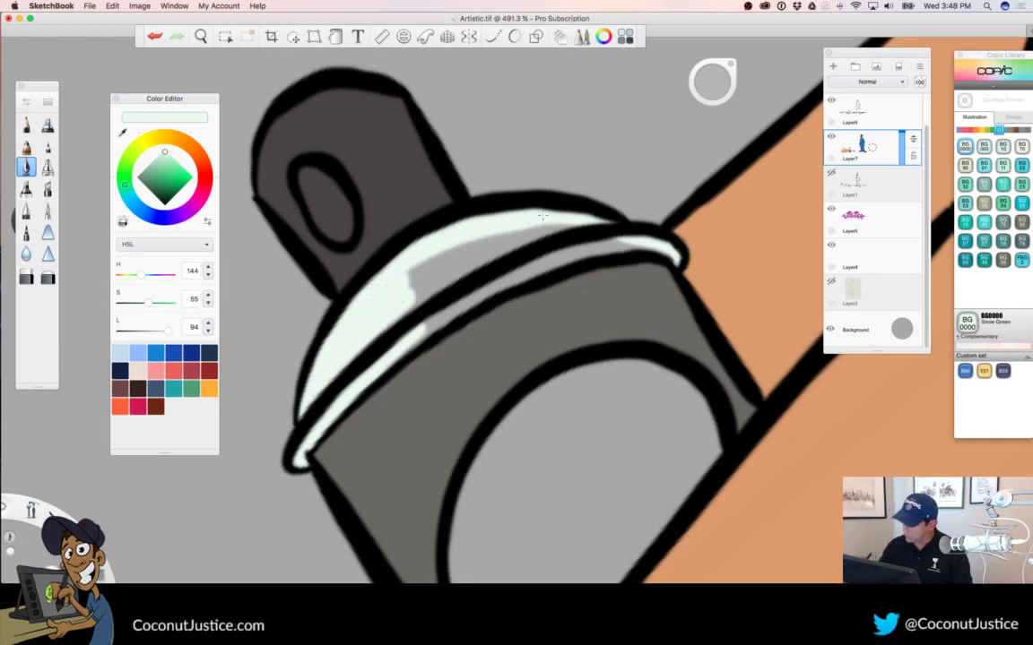
{"action": "mouse_move", "coordinate": [655, 244]}
{"action": "left_mouse_down"}
{"action": "mouse_move", "coordinate": [525, 233]}
{"action": "mouse_move", "coordinate": [428, 267]}
{"action": "mouse_move", "coordinate": [346, 330]}
{"action": "left_mouse_up"}
{"action": "mouse_move", "coordinate": [422, 326]}
{"action": "left_mouse_down"}
{"action": "mouse_move", "coordinate": [604, 238]}
{"action": "mouse_move", "coordinate": [473, 252]}
{"action": "mouse_move", "coordinate": [377, 309]}
{"action": "mouse_move", "coordinate": [511, 240]}
{"action": "mouse_move", "coordinate": [431, 262]}
{"action": "mouse_move", "coordinate": [425, 307]}
{"action": "left_mouse_up"}
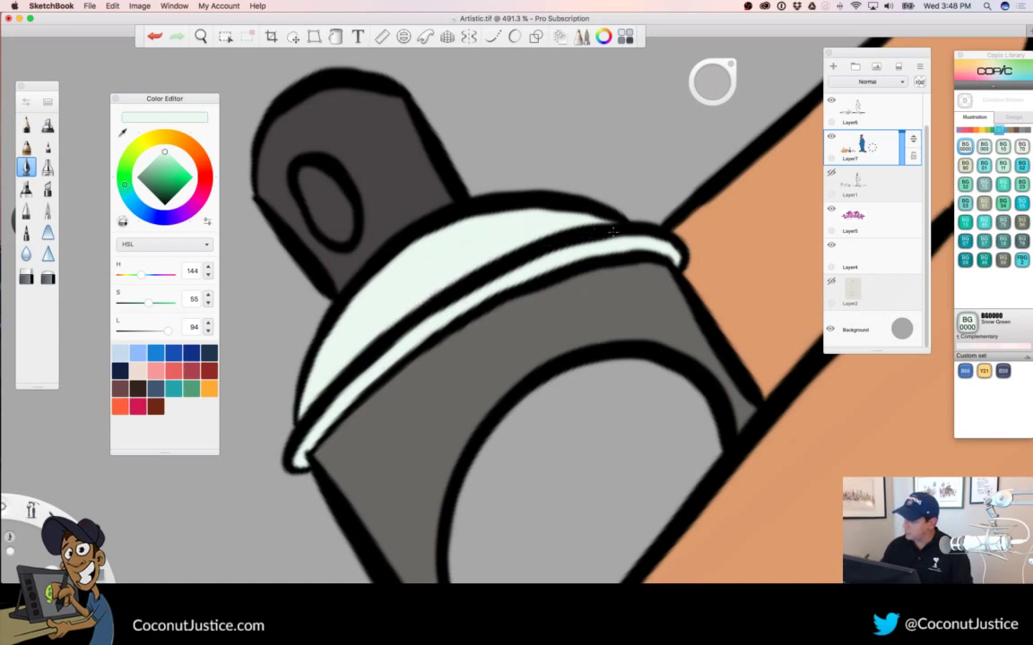
Colour the standing spray can's domed shoulder and upper rim with Snow Green, outlining the shoulder and flood-filling its middle
{"action": "key", "text": "space"}
{"action": "left_click_drag", "start_coordinate": [544, 311], "coordinate": [375, 326]}
{"action": "left_click_drag", "start_coordinate": [666, 378], "coordinate": [410, 512]}
{"action": "left_click_drag", "start_coordinate": [515, 312], "coordinate": [649, 319]}
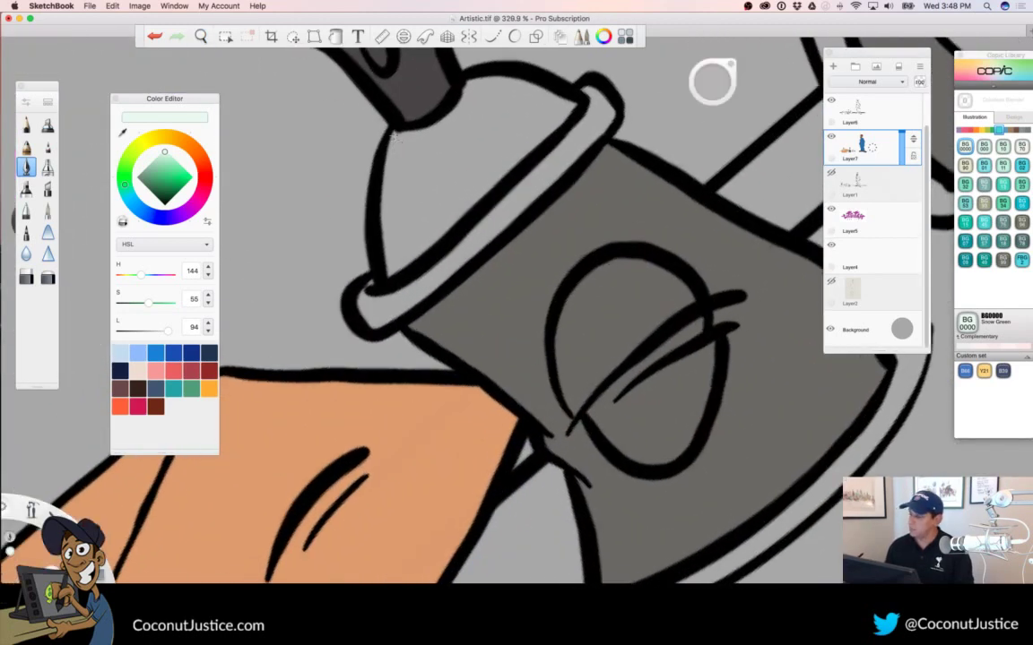
{"action": "left_click_drag", "start_coordinate": [392, 139], "coordinate": [386, 279]}
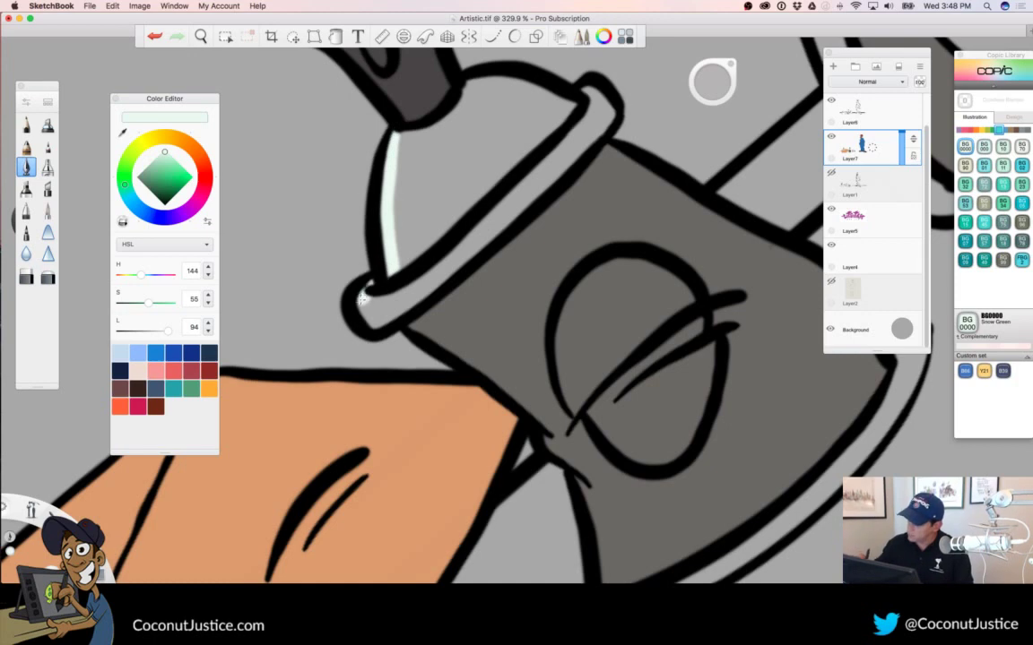
{"action": "mouse_move", "coordinate": [372, 321]}
{"action": "left_mouse_down"}
{"action": "mouse_move", "coordinate": [415, 297]}
{"action": "mouse_move", "coordinate": [572, 155]}
{"action": "left_mouse_up"}
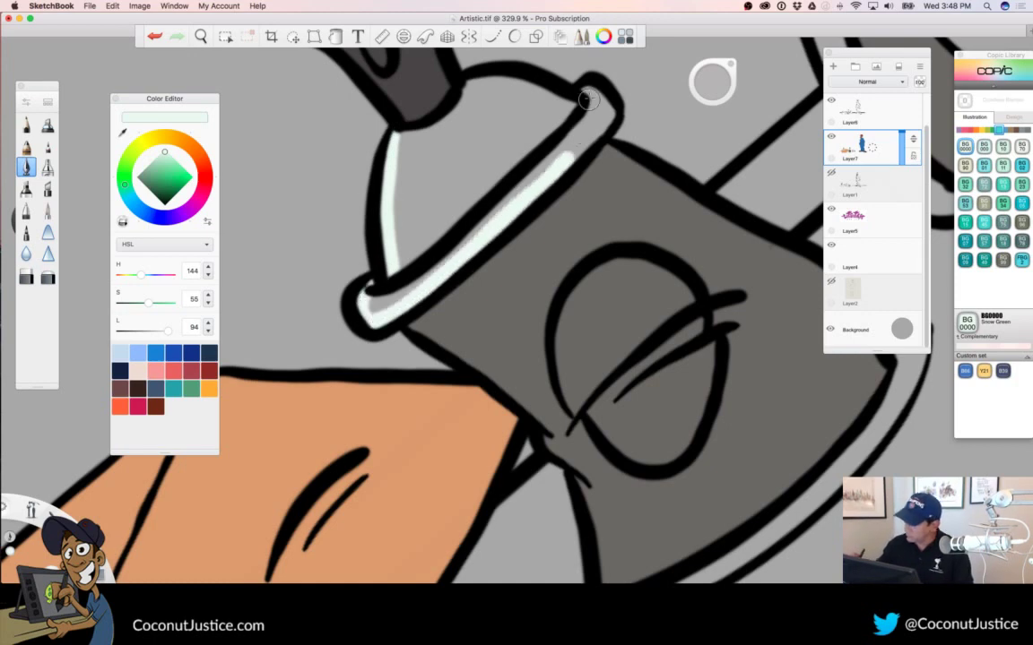
{"action": "mouse_move", "coordinate": [612, 114]}
{"action": "left_mouse_down"}
{"action": "mouse_move", "coordinate": [522, 205]}
{"action": "mouse_move", "coordinate": [582, 124]}
{"action": "mouse_move", "coordinate": [589, 91]}
{"action": "mouse_move", "coordinate": [592, 128]}
{"action": "mouse_move", "coordinate": [595, 102]}
{"action": "mouse_move", "coordinate": [583, 95]}
{"action": "mouse_move", "coordinate": [479, 78]}
{"action": "mouse_move", "coordinate": [444, 116]}
{"action": "mouse_move", "coordinate": [391, 141]}
{"action": "mouse_move", "coordinate": [481, 81]}
{"action": "mouse_move", "coordinate": [558, 104]}
{"action": "left_mouse_up"}
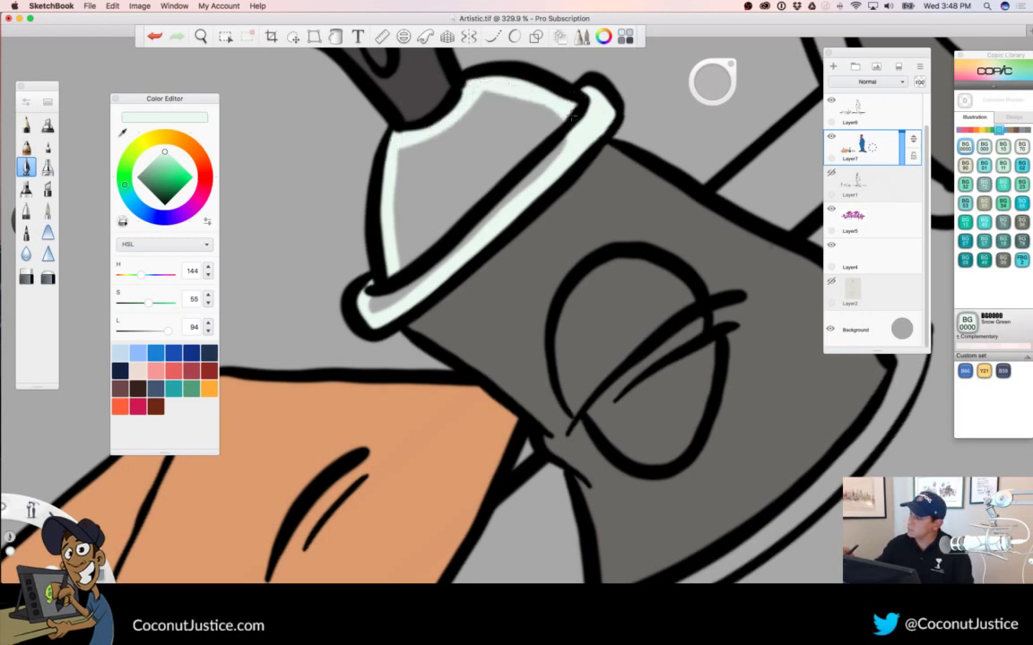
{"action": "mouse_move", "coordinate": [378, 269]}
{"action": "left_mouse_down"}
{"action": "mouse_move", "coordinate": [372, 311]}
{"action": "mouse_move", "coordinate": [561, 131]}
{"action": "left_mouse_up"}
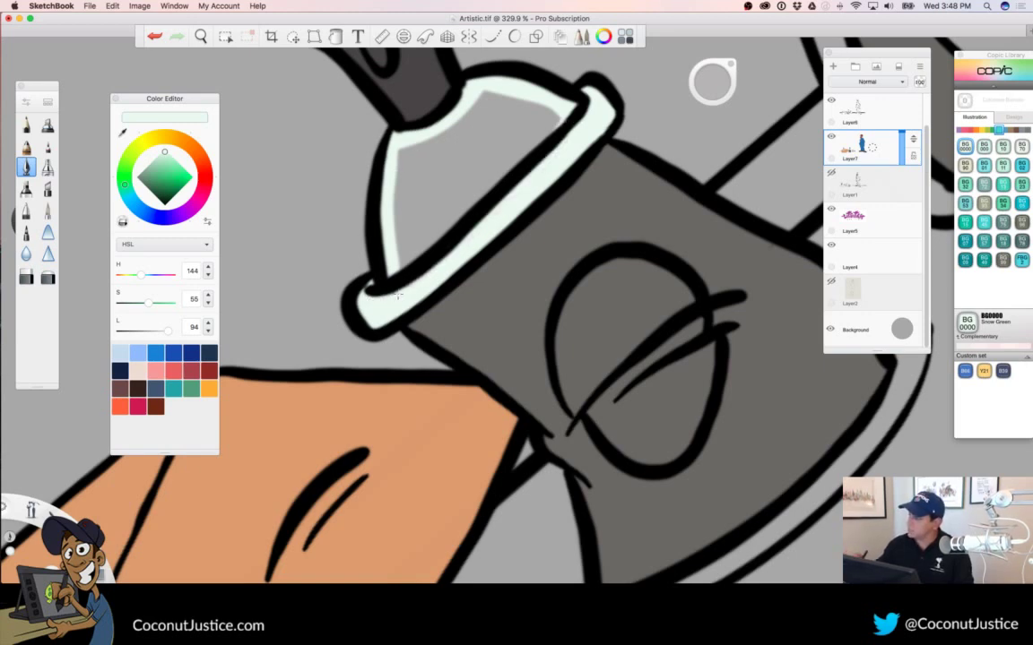
{"action": "key", "text": "f"}
{"action": "left_click", "coordinate": [482, 173]}
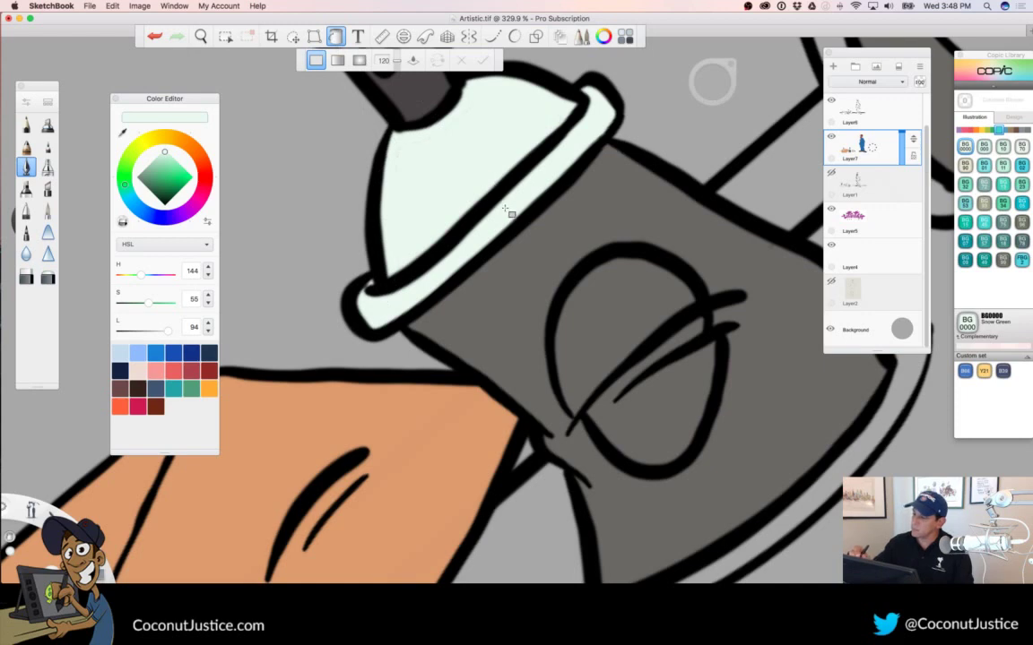
Paint the curved base rim of the standing spray can in Snow Green along its full length
{"action": "key", "text": "space"}
{"action": "mouse_move", "coordinate": [786, 445]}
{"action": "left_mouse_down"}
{"action": "mouse_move", "coordinate": [512, 173]}
{"action": "mouse_move", "coordinate": [458, 151]}
{"action": "left_mouse_up"}
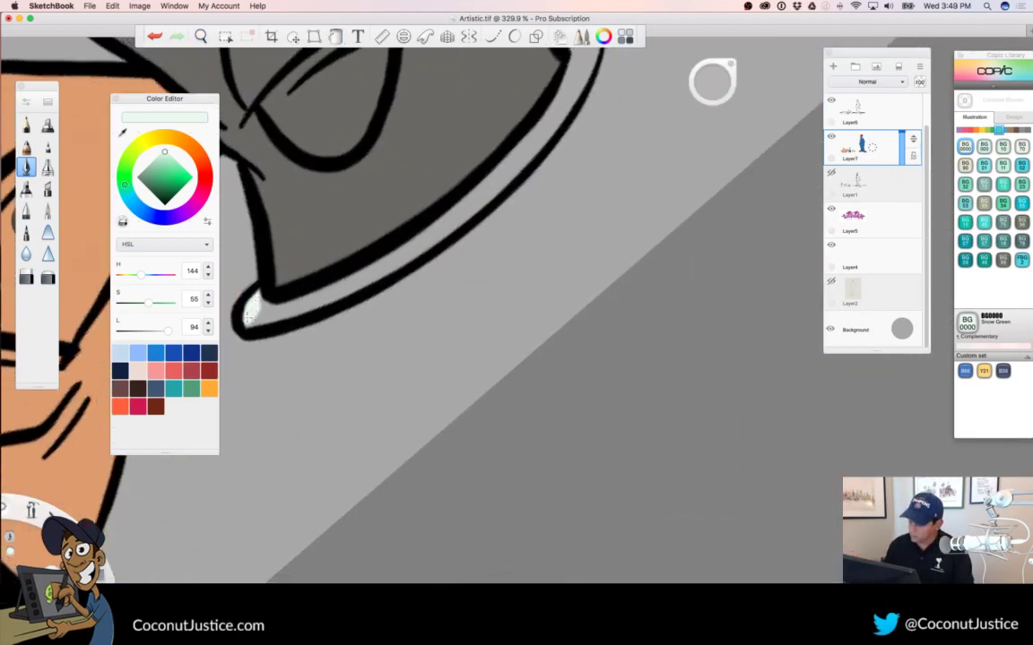
{"action": "mouse_move", "coordinate": [268, 314]}
{"action": "left_mouse_down"}
{"action": "mouse_move", "coordinate": [347, 289]}
{"action": "mouse_move", "coordinate": [283, 308]}
{"action": "mouse_move", "coordinate": [264, 294]}
{"action": "mouse_move", "coordinate": [257, 300]}
{"action": "mouse_move", "coordinate": [299, 300]}
{"action": "mouse_move", "coordinate": [426, 233]}
{"action": "mouse_move", "coordinate": [362, 282]}
{"action": "mouse_move", "coordinate": [446, 226]}
{"action": "mouse_move", "coordinate": [389, 268]}
{"action": "mouse_move", "coordinate": [503, 180]}
{"action": "mouse_move", "coordinate": [441, 216]}
{"action": "mouse_move", "coordinate": [533, 139]}
{"action": "mouse_move", "coordinate": [474, 206]}
{"action": "mouse_move", "coordinate": [562, 107]}
{"action": "left_mouse_up"}
{"action": "key", "text": "space"}
{"action": "left_click_drag", "start_coordinate": [609, 193], "coordinate": [487, 418]}
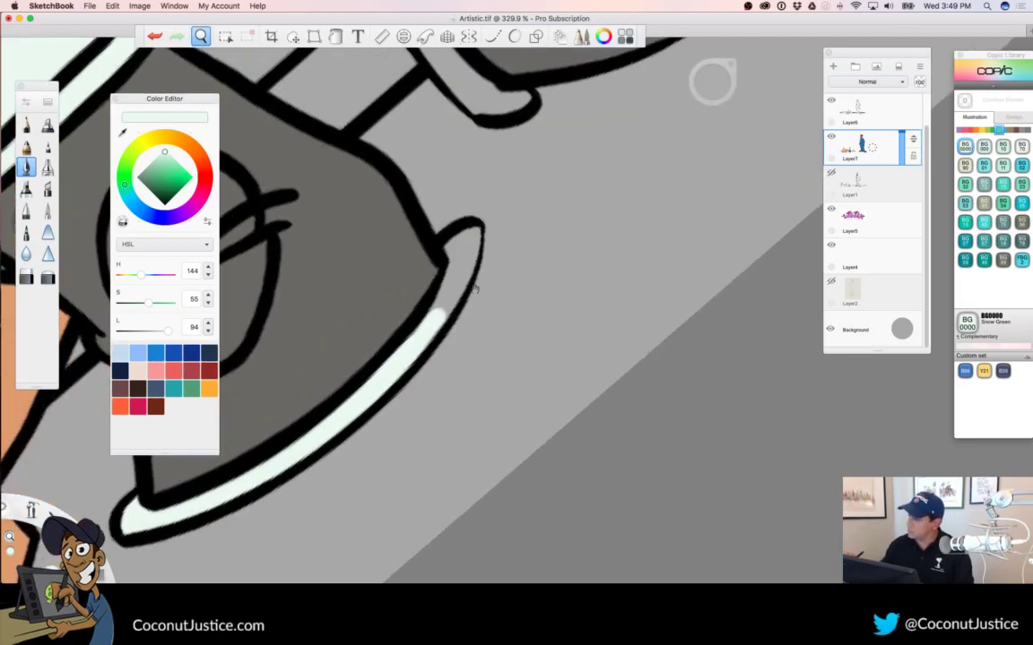
{"action": "left_click_drag", "start_coordinate": [472, 307], "coordinate": [531, 256]}
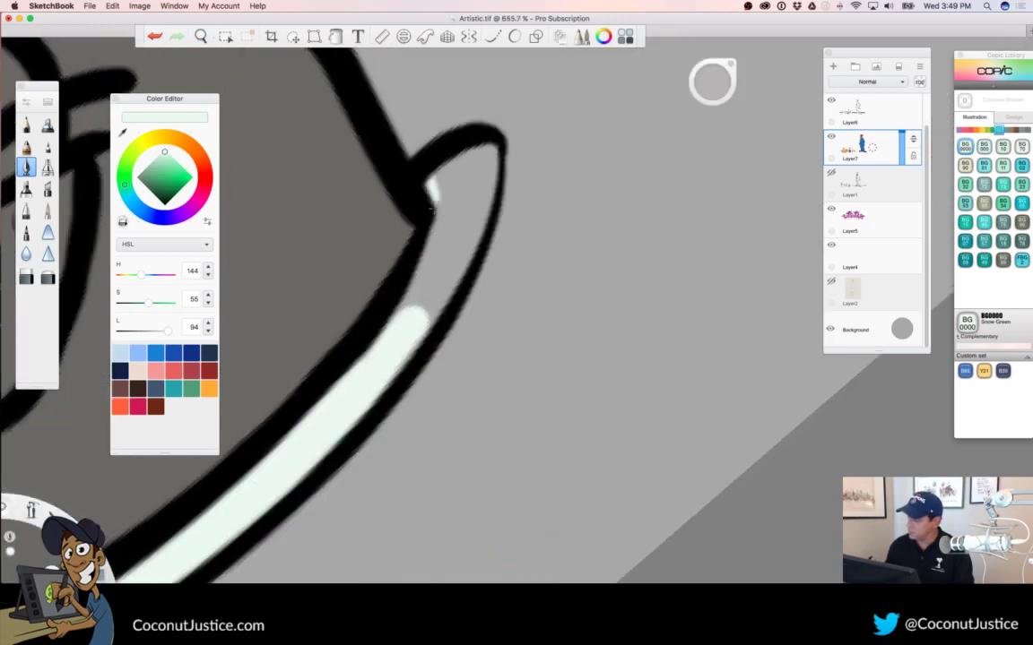
{"action": "mouse_move", "coordinate": [443, 195]}
{"action": "left_mouse_down"}
{"action": "mouse_move", "coordinate": [429, 160]}
{"action": "mouse_move", "coordinate": [445, 151]}
{"action": "mouse_move", "coordinate": [424, 329]}
{"action": "left_mouse_up"}
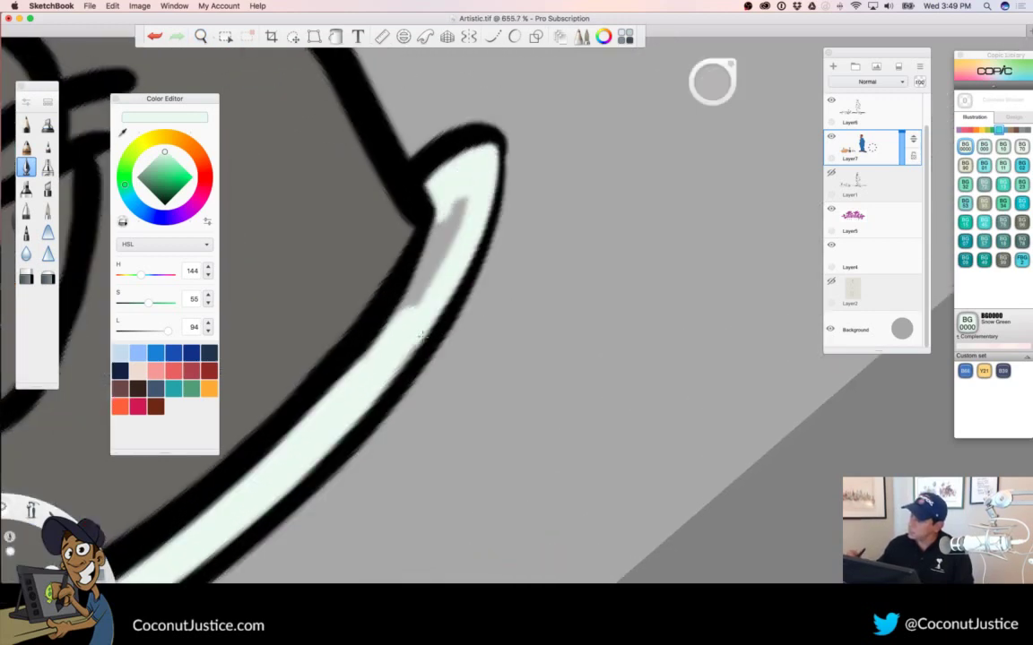
{"action": "mouse_move", "coordinate": [475, 180]}
{"action": "left_mouse_down"}
{"action": "mouse_move", "coordinate": [381, 353]}
{"action": "mouse_move", "coordinate": [442, 244]}
{"action": "mouse_move", "coordinate": [449, 191]}
{"action": "mouse_move", "coordinate": [385, 347]}
{"action": "left_mouse_up"}
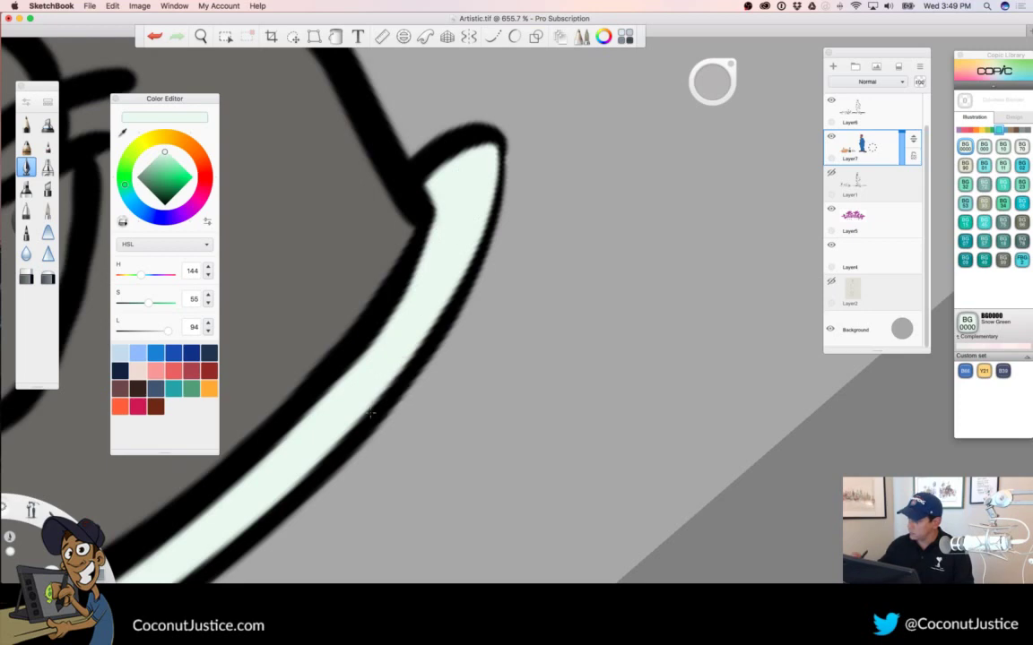
Paint the curved base rim of the fallen spray can in Snow Green
{"action": "key", "text": "space"}
{"action": "left_click_drag", "start_coordinate": [521, 314], "coordinate": [255, 342]}
{"action": "left_click_drag", "start_coordinate": [565, 346], "coordinate": [504, 472]}
{"action": "scroll", "coordinate": [491, 342], "scroll_direction": "up", "scroll_amount": 6}
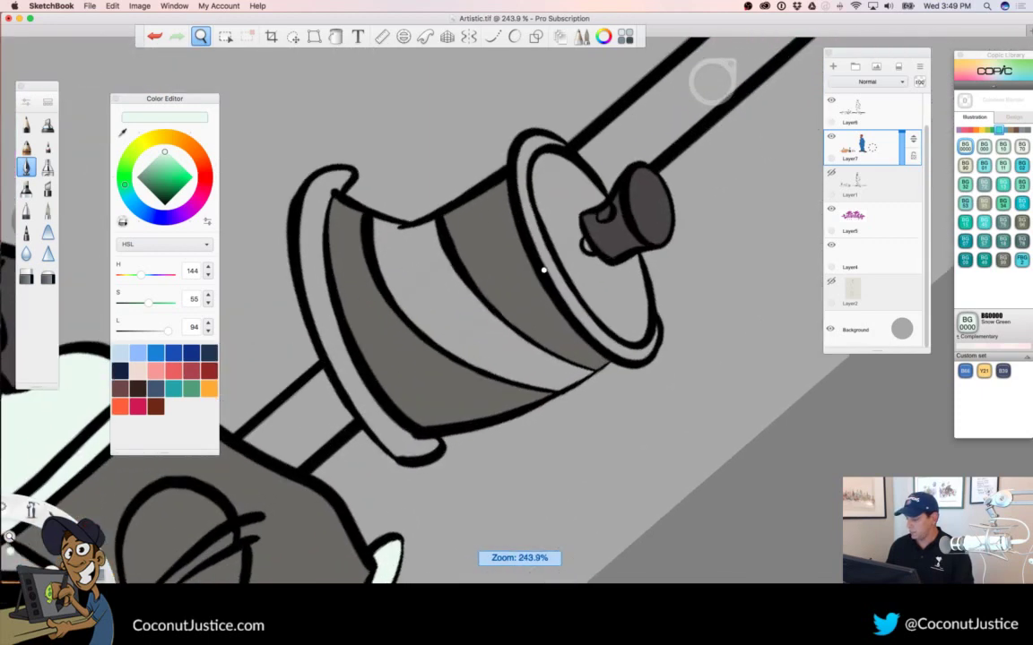
{"action": "mouse_move", "coordinate": [342, 180]}
{"action": "left_mouse_down"}
{"action": "mouse_move", "coordinate": [312, 186]}
{"action": "mouse_move", "coordinate": [327, 175]}
{"action": "mouse_move", "coordinate": [300, 231]}
{"action": "mouse_move", "coordinate": [342, 174]}
{"action": "mouse_move", "coordinate": [320, 203]}
{"action": "mouse_move", "coordinate": [324, 294]}
{"action": "left_mouse_up"}
{"action": "mouse_move", "coordinate": [306, 225]}
{"action": "left_mouse_down"}
{"action": "mouse_move", "coordinate": [319, 321]}
{"action": "mouse_move", "coordinate": [331, 326]}
{"action": "mouse_move", "coordinate": [348, 389]}
{"action": "left_mouse_up"}
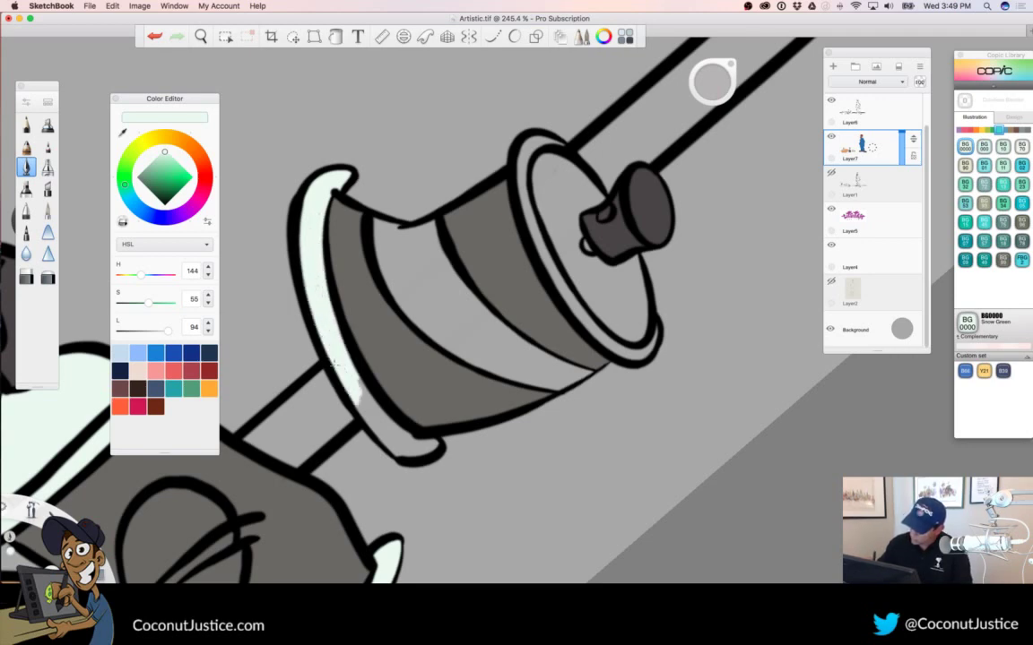
{"action": "mouse_move", "coordinate": [326, 344]}
{"action": "left_mouse_down"}
{"action": "mouse_move", "coordinate": [370, 403]}
{"action": "mouse_move", "coordinate": [353, 400]}
{"action": "left_mouse_up"}
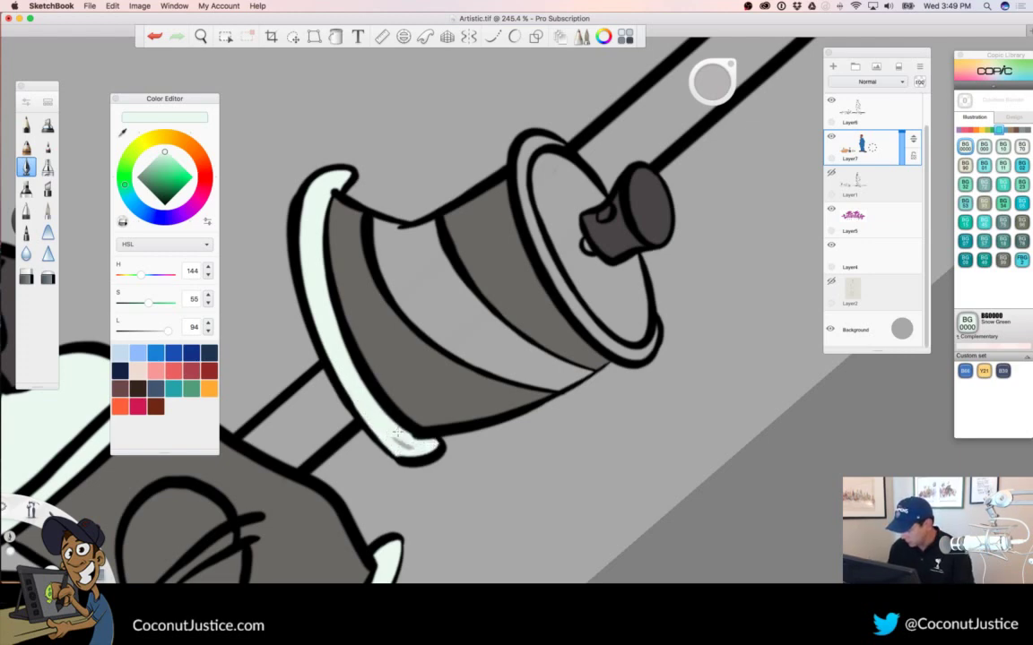
Colour the fallen can's upper rim and the round end around its nozzle in Snow Green, flood-filling the remaining area
{"action": "key", "text": "space"}
{"action": "left_click_drag", "start_coordinate": [750, 387], "coordinate": [563, 436]}
{"action": "left_click_drag", "start_coordinate": [428, 316], "coordinate": [574, 313]}
{"action": "left_click_drag", "start_coordinate": [418, 216], "coordinate": [391, 188]}
{"action": "mouse_move", "coordinate": [308, 134]}
{"action": "left_mouse_down"}
{"action": "mouse_move", "coordinate": [271, 204]}
{"action": "mouse_move", "coordinate": [312, 299]}
{"action": "mouse_move", "coordinate": [349, 353]}
{"action": "mouse_move", "coordinate": [458, 438]}
{"action": "left_mouse_up"}
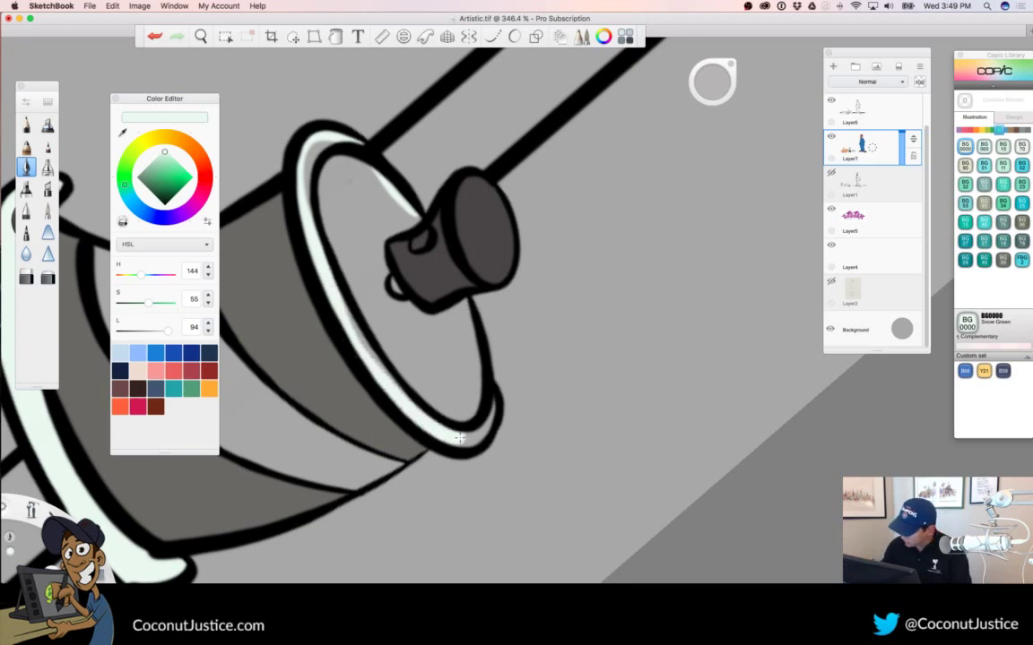
{"action": "left_click_drag", "start_coordinate": [488, 397], "coordinate": [463, 304]}
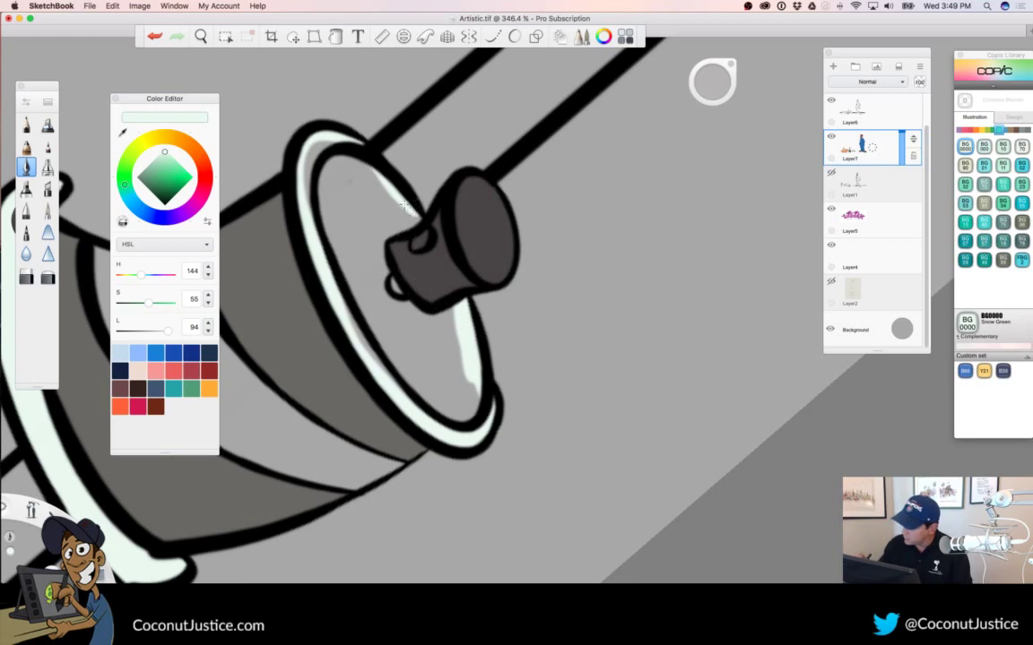
{"action": "left_click_drag", "start_coordinate": [415, 220], "coordinate": [380, 236]}
{"action": "left_click_drag", "start_coordinate": [401, 300], "coordinate": [443, 320]}
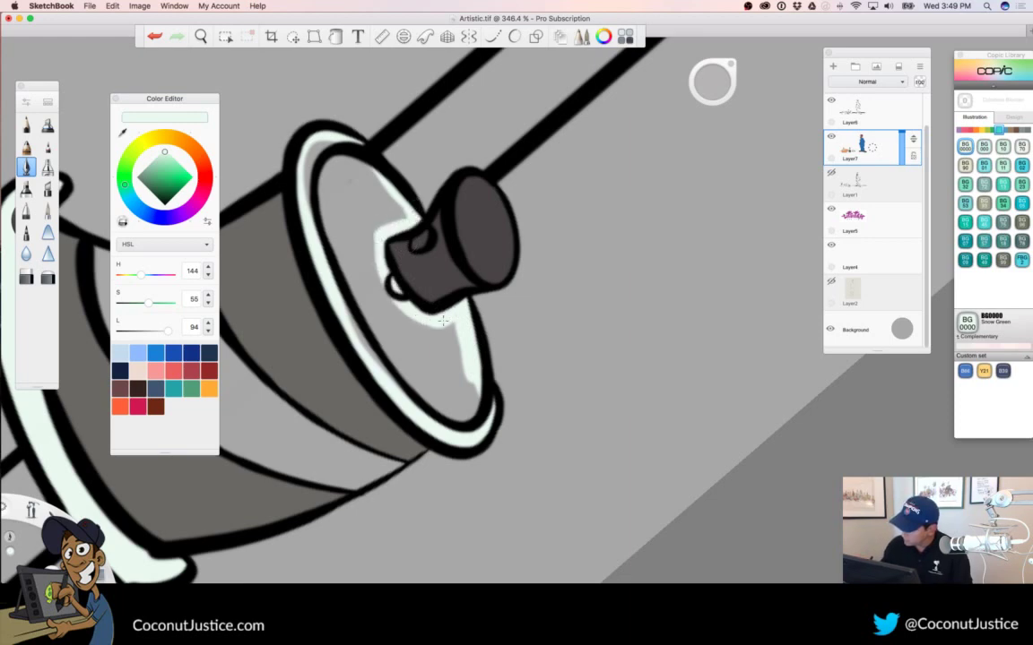
{"action": "left_click", "coordinate": [336, 37]}
{"action": "left_click", "coordinate": [357, 232]}
{"action": "key", "text": "space"}
{"action": "left_click_drag", "start_coordinate": [484, 318], "coordinate": [350, 336]}
{"action": "left_click", "coordinate": [337, 37]}
Sample the purple of the logo lettering and fill the oval label of the spray can in the box with it
{"action": "key", "text": "space"}
{"action": "left_click_drag", "start_coordinate": [514, 321], "coordinate": [412, 301]}
{"action": "left_click_drag", "start_coordinate": [409, 372], "coordinate": [553, 380]}
{"action": "key", "text": "space"}
{"action": "left_click_drag", "start_coordinate": [484, 326], "coordinate": [626, 323]}
{"action": "scroll", "coordinate": [626, 324], "scroll_direction": "down", "scroll_amount": 1}
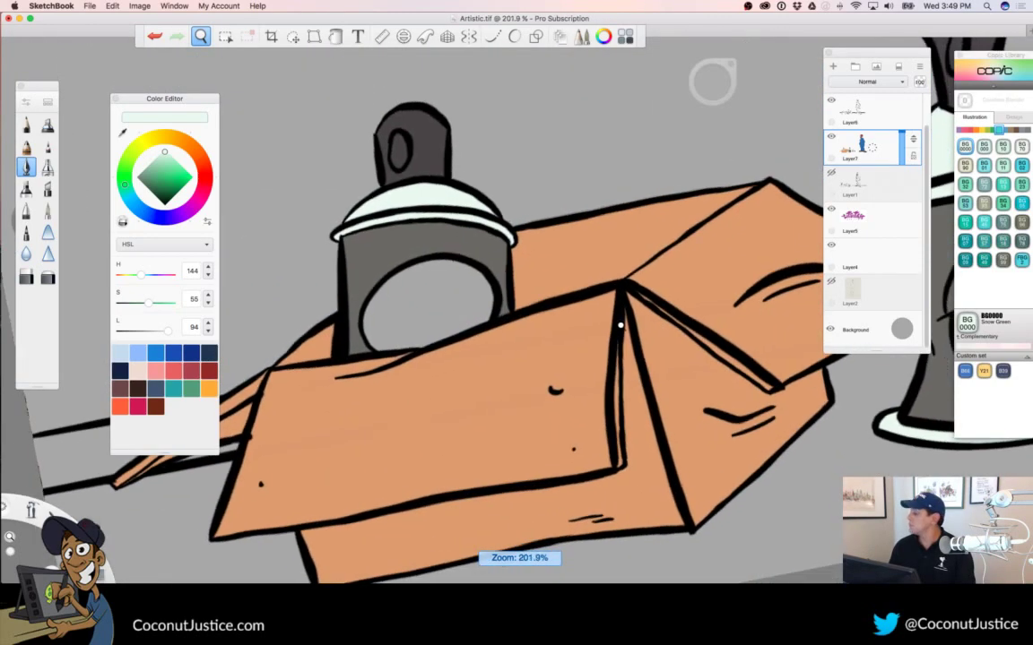
{"action": "left_click", "coordinate": [982, 130]}
{"action": "left_click", "coordinate": [966, 184]}
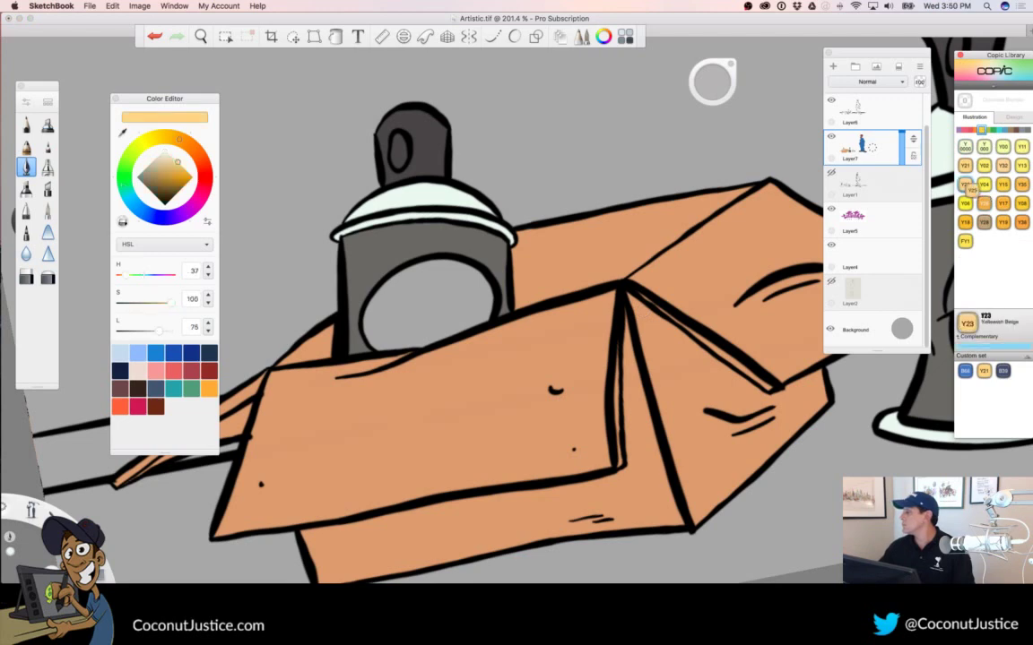
{"action": "scroll", "coordinate": [386, 336], "scroll_direction": "down", "scroll_amount": 10}
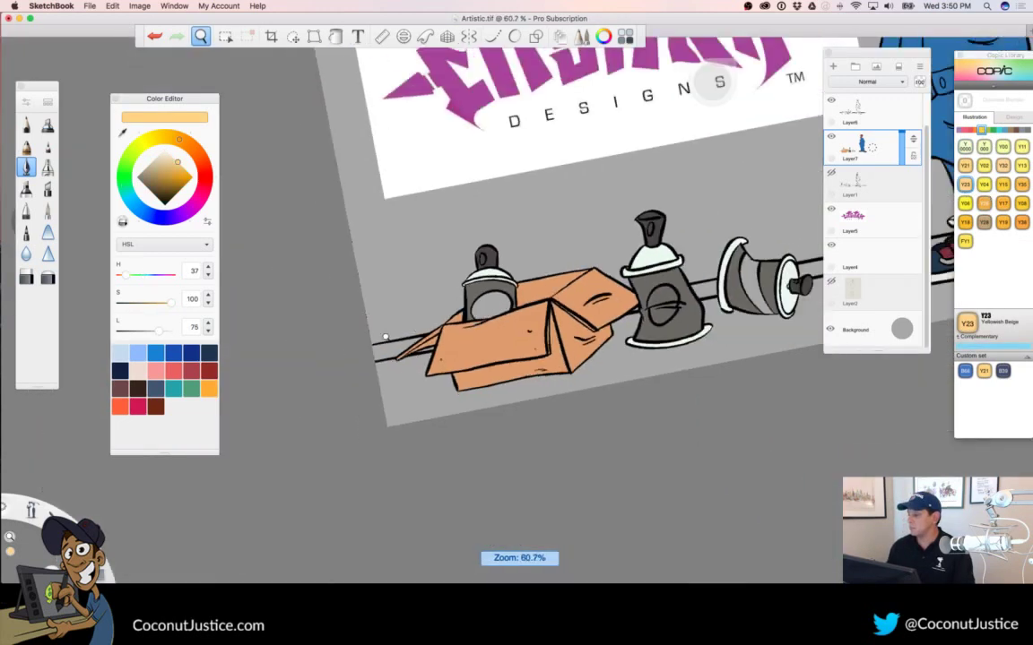
{"action": "left_click_drag", "start_coordinate": [598, 181], "coordinate": [488, 314]}
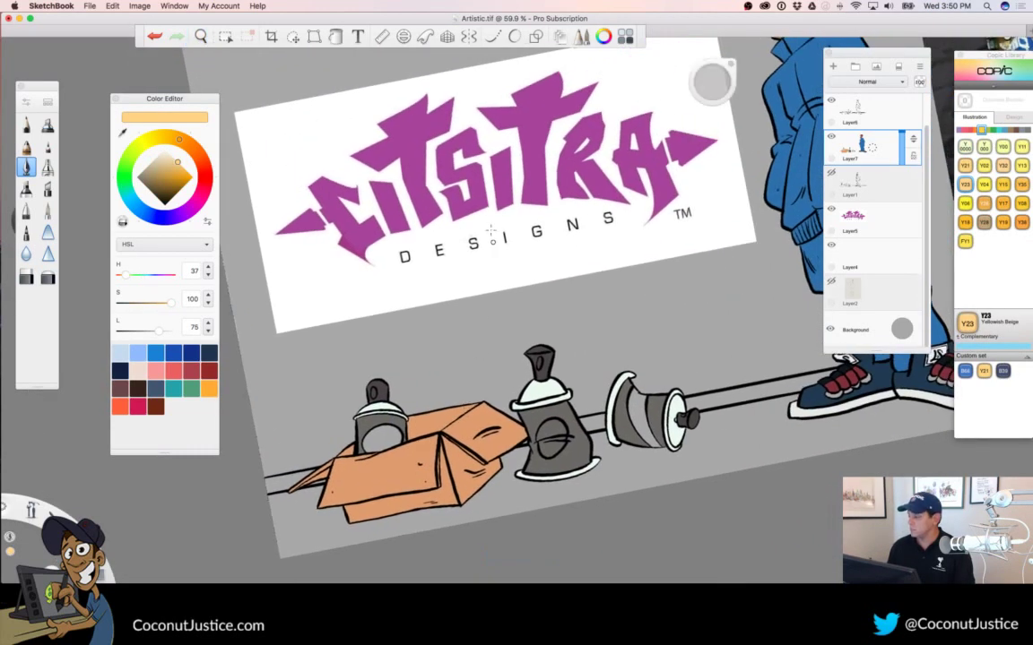
{"action": "left_click", "coordinate": [510, 196], "text": "alt"}
{"action": "left_click_drag", "start_coordinate": [387, 485], "coordinate": [611, 311]}
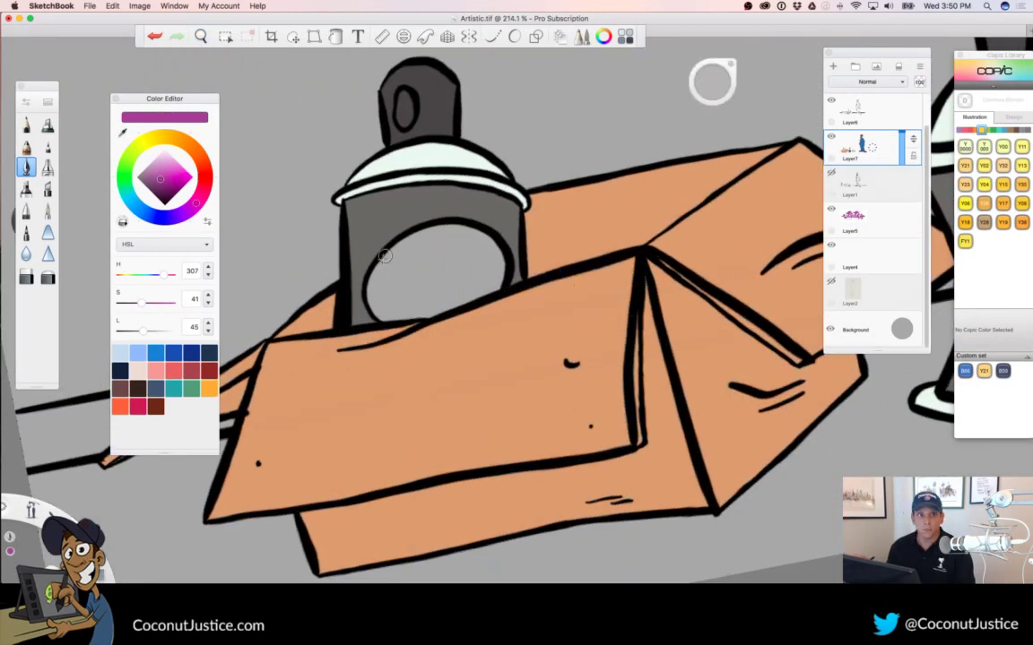
{"action": "left_click", "coordinate": [336, 40]}
{"action": "left_click", "coordinate": [451, 264]}
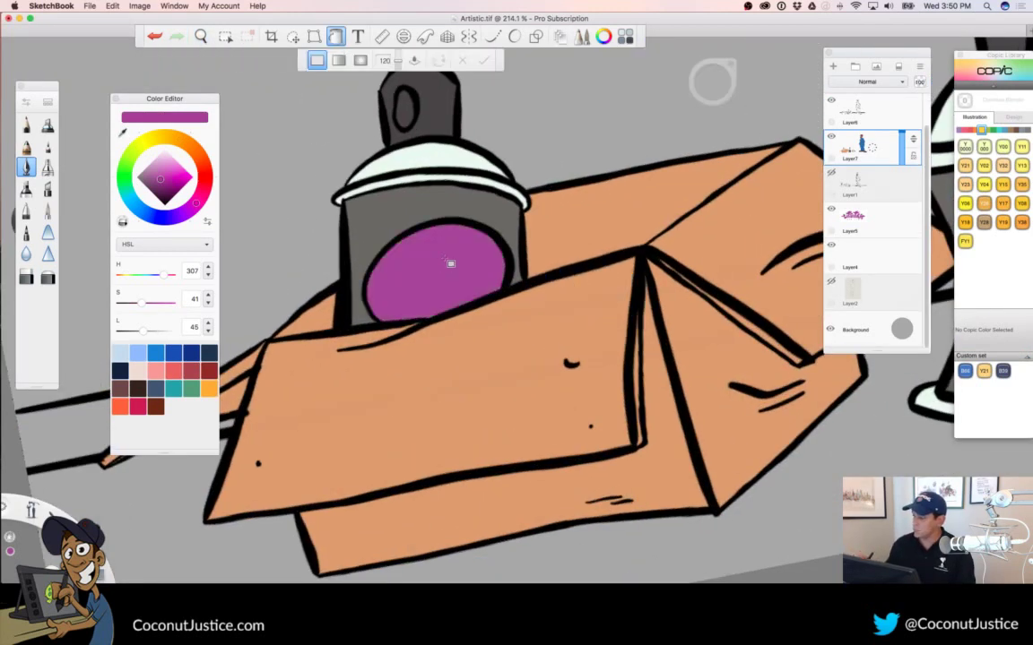
{"action": "left_click", "coordinate": [337, 37]}
Set the colour to Copic Y21 Buttercup Yellow and colour the oval emblem on the standing spray can
{"action": "key", "text": "space"}
{"action": "left_click_drag", "start_coordinate": [509, 321], "coordinate": [330, 354]}
{"action": "left_click_drag", "start_coordinate": [654, 379], "coordinate": [532, 410]}
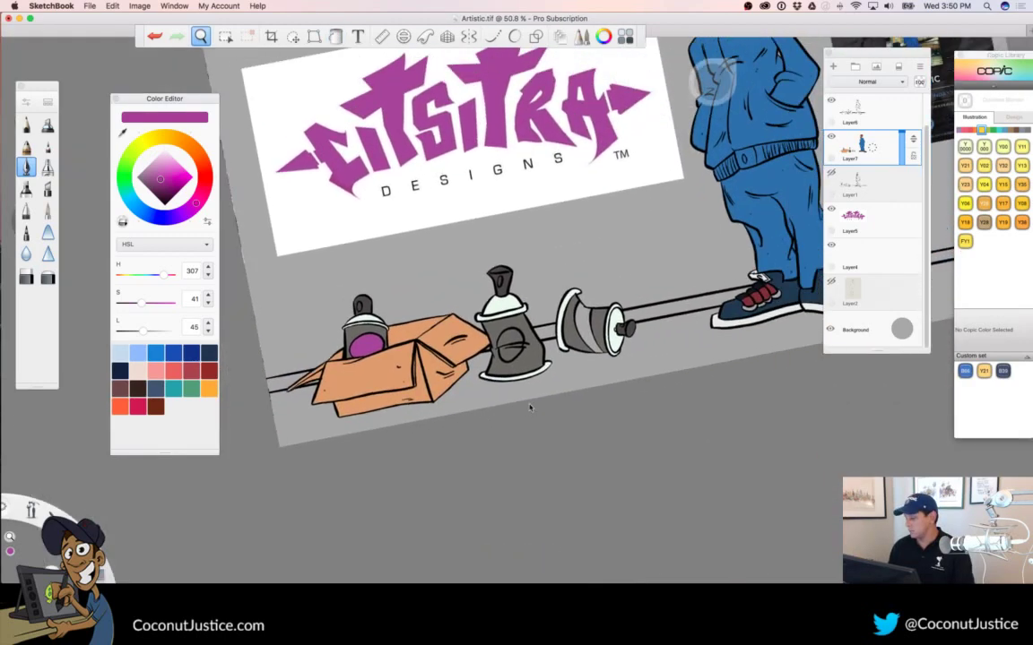
{"action": "left_click_drag", "start_coordinate": [504, 363], "coordinate": [691, 365]}
{"action": "left_click", "coordinate": [965, 166]}
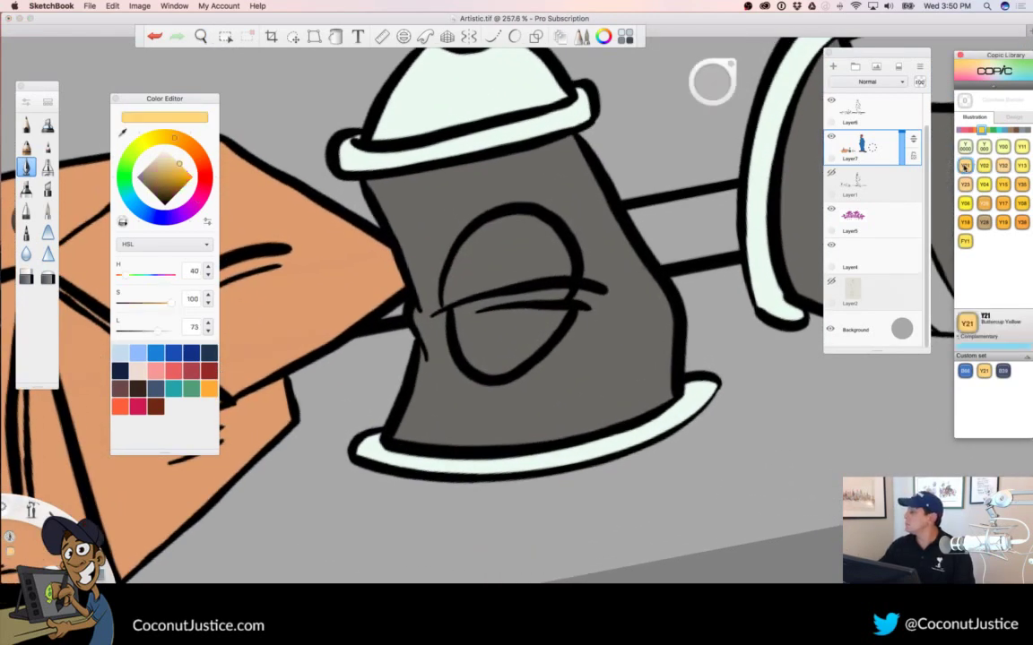
{"action": "mouse_move", "coordinate": [501, 223]}
{"action": "left_mouse_down"}
{"action": "mouse_move", "coordinate": [446, 297]}
{"action": "mouse_move", "coordinate": [459, 303]}
{"action": "mouse_move", "coordinate": [471, 359]}
{"action": "mouse_move", "coordinate": [489, 365]}
{"action": "mouse_move", "coordinate": [506, 368]}
{"action": "mouse_move", "coordinate": [565, 313]}
{"action": "mouse_move", "coordinate": [566, 263]}
{"action": "mouse_move", "coordinate": [557, 237]}
{"action": "mouse_move", "coordinate": [516, 218]}
{"action": "mouse_move", "coordinate": [486, 231]}
{"action": "mouse_move", "coordinate": [526, 222]}
{"action": "mouse_move", "coordinate": [560, 260]}
{"action": "mouse_move", "coordinate": [549, 320]}
{"action": "mouse_move", "coordinate": [517, 354]}
{"action": "mouse_move", "coordinate": [491, 359]}
{"action": "mouse_move", "coordinate": [469, 337]}
{"action": "mouse_move", "coordinate": [464, 265]}
{"action": "mouse_move", "coordinate": [500, 231]}
{"action": "mouse_move", "coordinate": [537, 234]}
{"action": "mouse_move", "coordinate": [553, 260]}
{"action": "mouse_move", "coordinate": [554, 301]}
{"action": "mouse_move", "coordinate": [528, 341]}
{"action": "mouse_move", "coordinate": [492, 352]}
{"action": "left_mouse_up"}
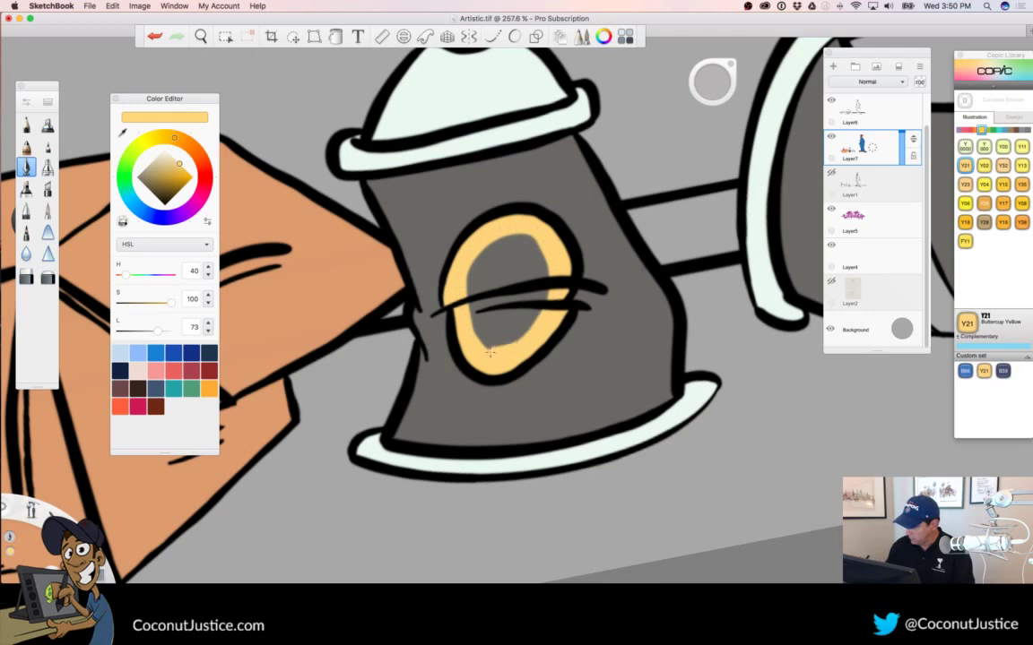
{"action": "left_click", "coordinate": [336, 36]}
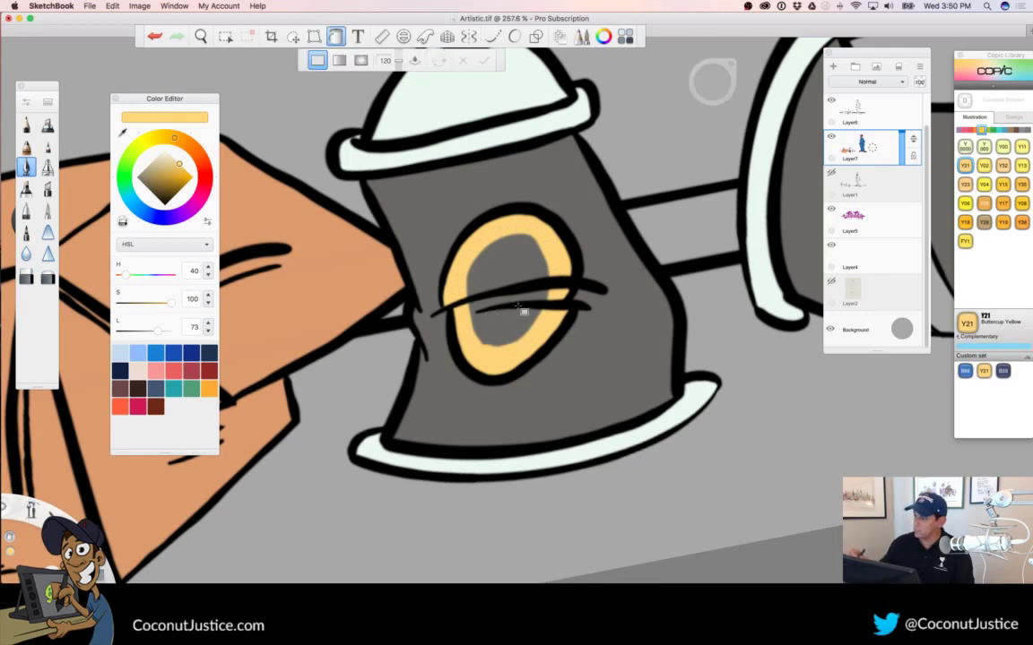
{"action": "left_click", "coordinate": [475, 269]}
Set the colour to Copic G20 Wax White and paint the diagonal band around the fallen spray can
{"action": "key", "text": "space"}
{"action": "left_click_drag", "start_coordinate": [519, 313], "coordinate": [360, 351]}
{"action": "left_click_drag", "start_coordinate": [642, 323], "coordinate": [528, 366]}
{"action": "mouse_move", "coordinate": [425, 344]}
{"action": "left_mouse_down"}
{"action": "mouse_move", "coordinate": [618, 339]}
{"action": "mouse_move", "coordinate": [725, 430]}
{"action": "mouse_move", "coordinate": [415, 411]}
{"action": "mouse_move", "coordinate": [384, 387]}
{"action": "left_mouse_up"}
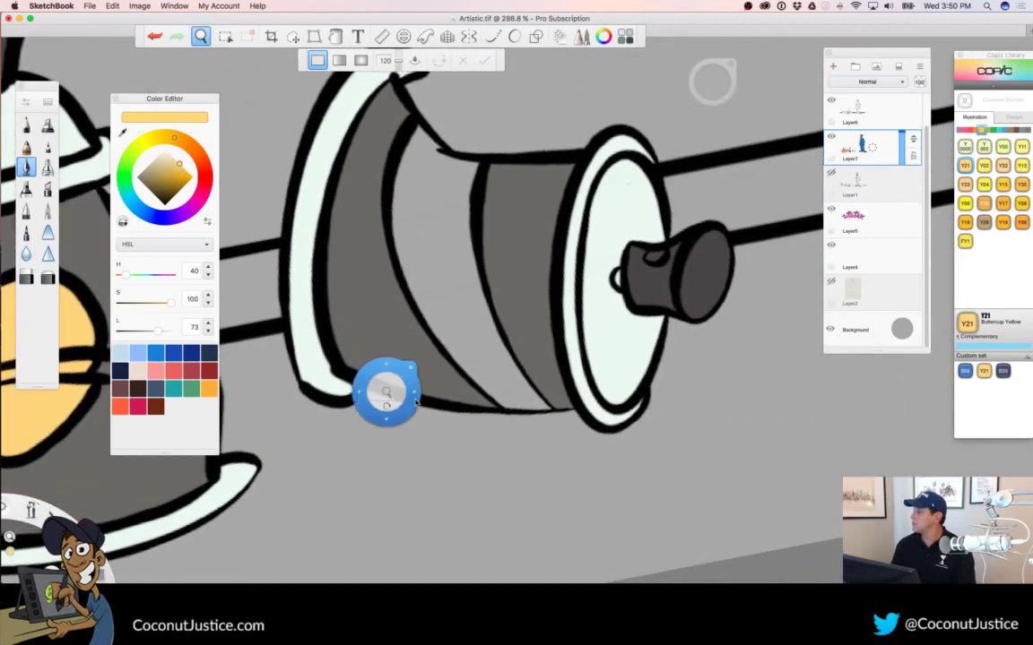
{"action": "left_click", "coordinate": [993, 131]}
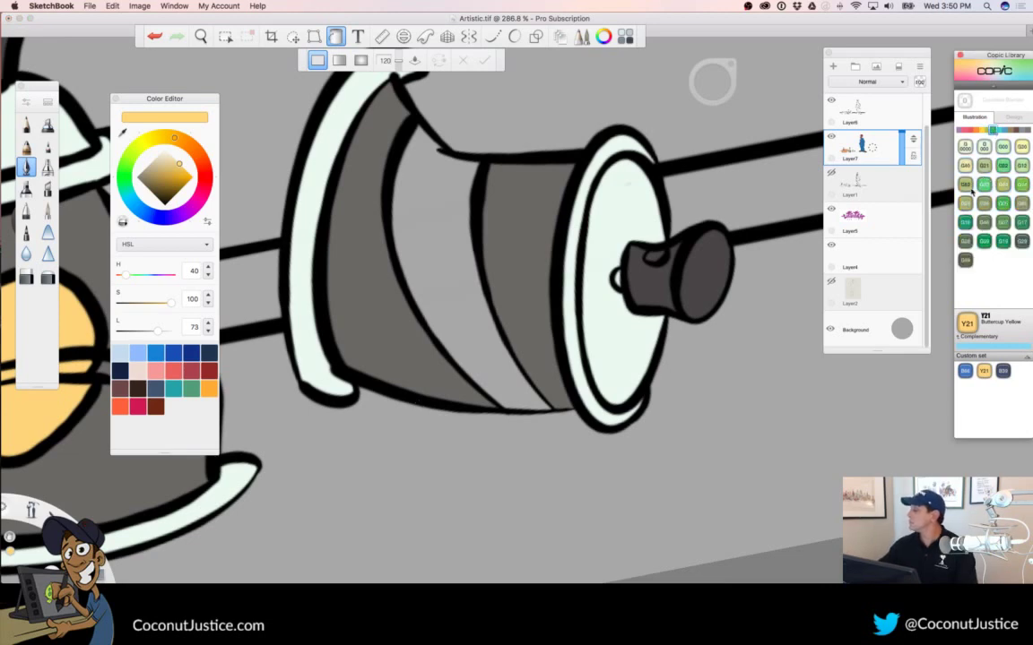
{"action": "left_click", "coordinate": [966, 185]}
{"action": "key", "text": "Escape"}
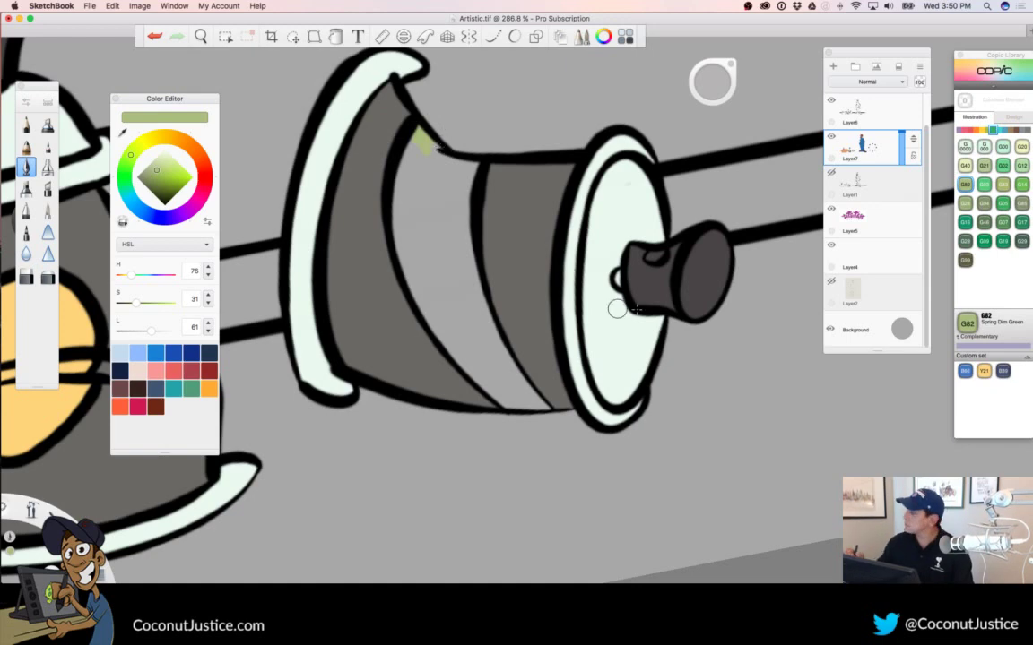
{"action": "left_click", "coordinate": [1022, 148]}
{"action": "left_click", "coordinate": [421, 140]}
{"action": "mouse_move", "coordinate": [430, 153]}
{"action": "left_mouse_down"}
{"action": "mouse_move", "coordinate": [419, 135]}
{"action": "mouse_move", "coordinate": [475, 167]}
{"action": "mouse_move", "coordinate": [422, 142]}
{"action": "mouse_move", "coordinate": [406, 159]}
{"action": "mouse_move", "coordinate": [395, 235]}
{"action": "mouse_move", "coordinate": [408, 282]}
{"action": "mouse_move", "coordinate": [475, 374]}
{"action": "mouse_move", "coordinate": [518, 406]}
{"action": "left_mouse_up"}
{"action": "mouse_move", "coordinate": [472, 170]}
{"action": "left_mouse_down"}
{"action": "mouse_move", "coordinate": [469, 260]}
{"action": "mouse_move", "coordinate": [504, 355]}
{"action": "mouse_move", "coordinate": [542, 408]}
{"action": "mouse_move", "coordinate": [453, 351]}
{"action": "mouse_move", "coordinate": [440, 328]}
{"action": "mouse_move", "coordinate": [467, 356]}
{"action": "mouse_move", "coordinate": [403, 285]}
{"action": "mouse_move", "coordinate": [413, 160]}
{"action": "mouse_move", "coordinate": [456, 169]}
{"action": "mouse_move", "coordinate": [414, 228]}
{"action": "mouse_move", "coordinate": [408, 184]}
{"action": "mouse_move", "coordinate": [421, 154]}
{"action": "mouse_move", "coordinate": [415, 235]}
{"action": "mouse_move", "coordinate": [441, 282]}
{"action": "mouse_move", "coordinate": [438, 197]}
{"action": "mouse_move", "coordinate": [444, 268]}
{"action": "left_mouse_up"}
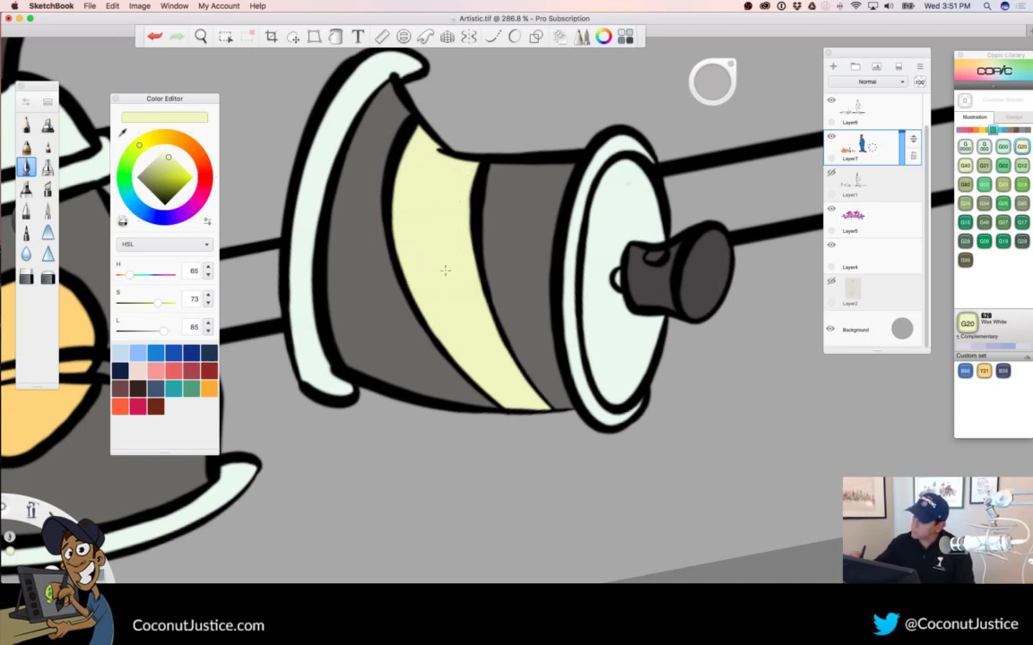
Save the coloured illustration under its existing file name
{"action": "key", "text": "space"}
{"action": "left_click_drag", "start_coordinate": [500, 316], "coordinate": [301, 364]}
{"action": "left_click_drag", "start_coordinate": [631, 369], "coordinate": [593, 480]}
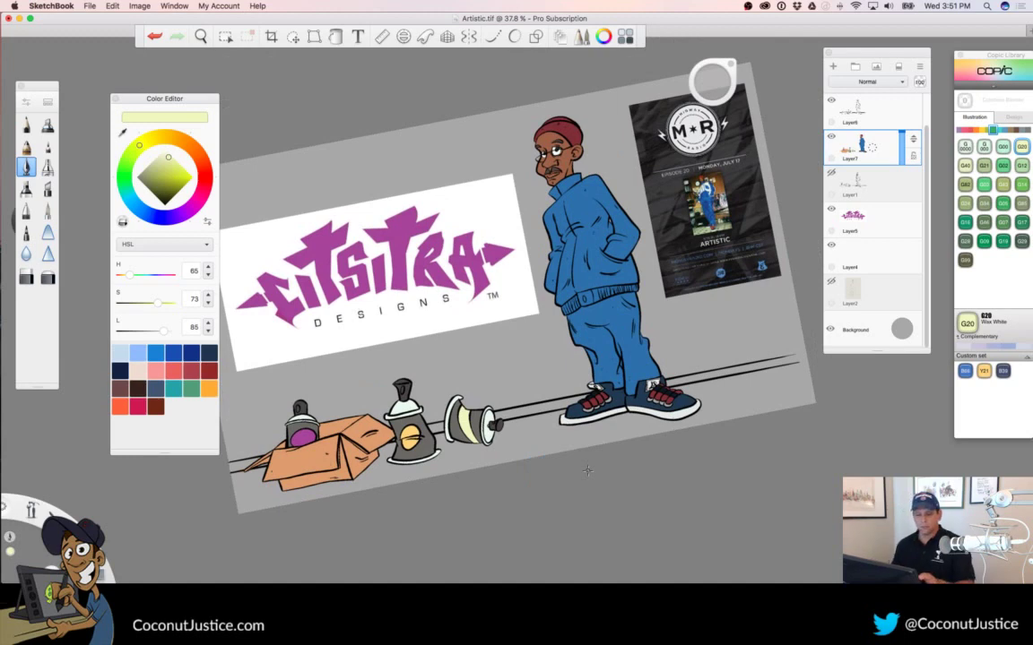
{"action": "key", "text": "super+s"}
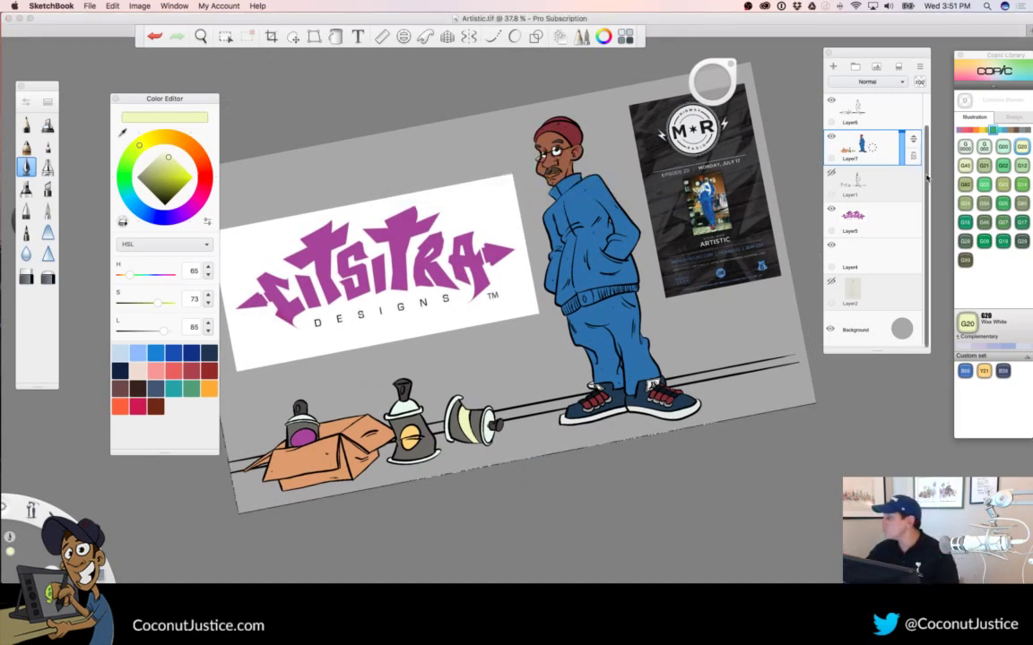
Hide Layer3, which holds the dark reference poster beside the man
{"action": "scroll", "coordinate": [874, 206], "scroll_direction": "up", "scroll_amount": 2}
{"action": "left_click", "coordinate": [831, 100]}
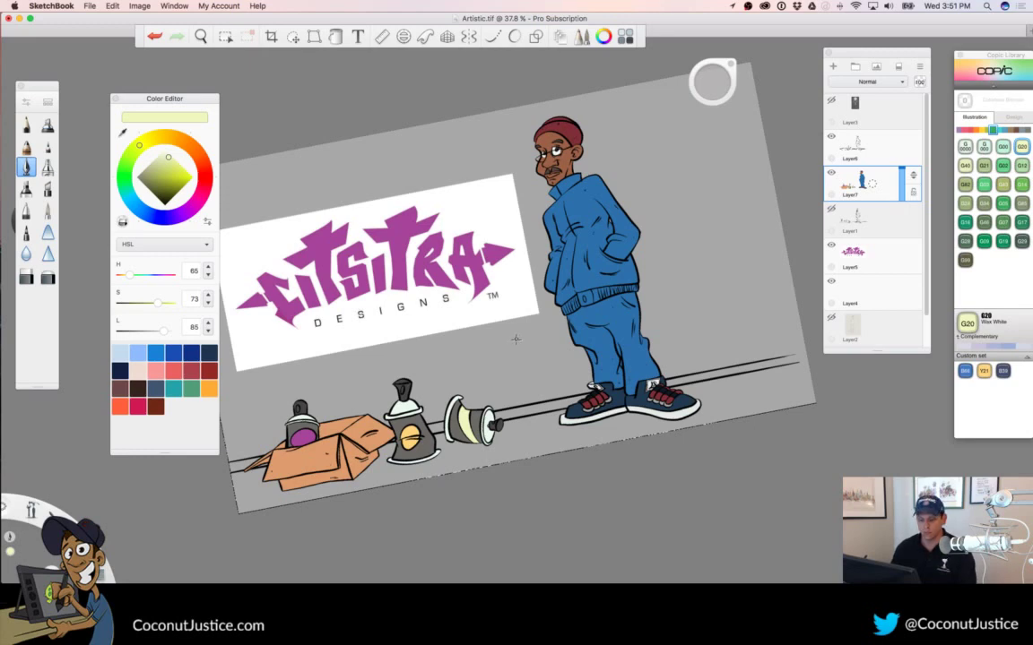
{"action": "key", "text": "space"}
{"action": "left_click_drag", "start_coordinate": [524, 334], "coordinate": [534, 373]}
{"action": "left_click_drag", "start_coordinate": [540, 415], "coordinate": [565, 468]}
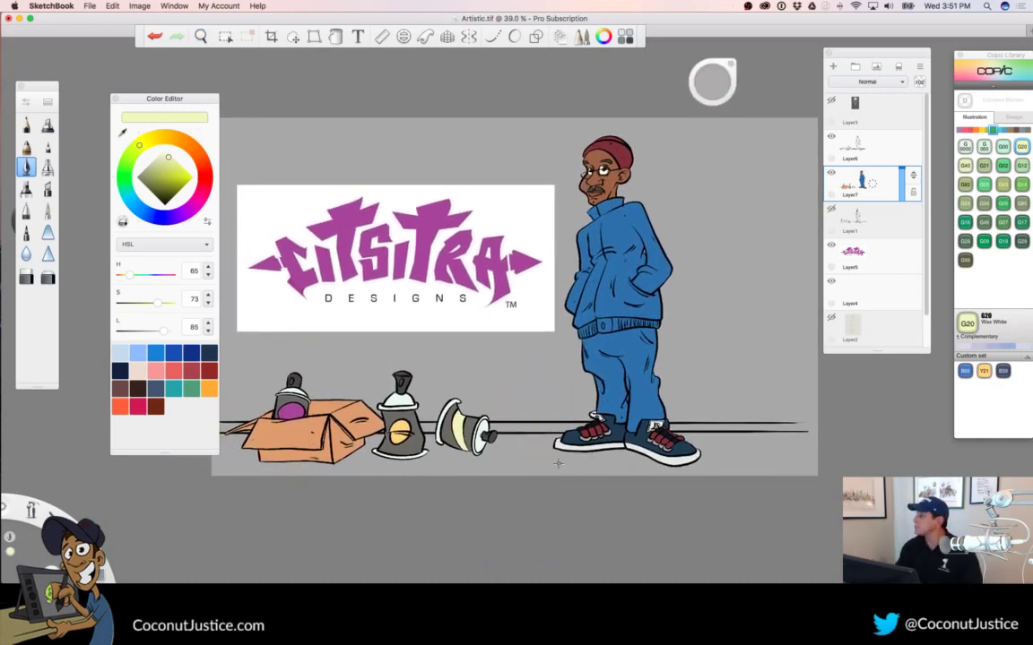
Add an empty layer directly above Layer1, and briefly show Layer3's poster before hiding it again
{"action": "left_click", "coordinate": [878, 210]}
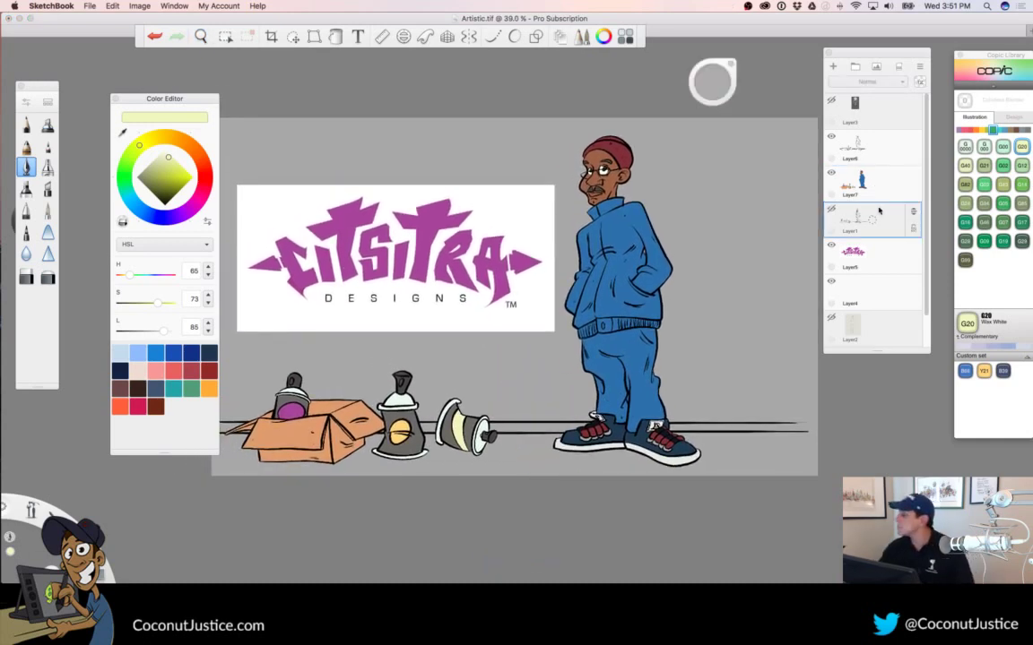
{"action": "left_click", "coordinate": [833, 67]}
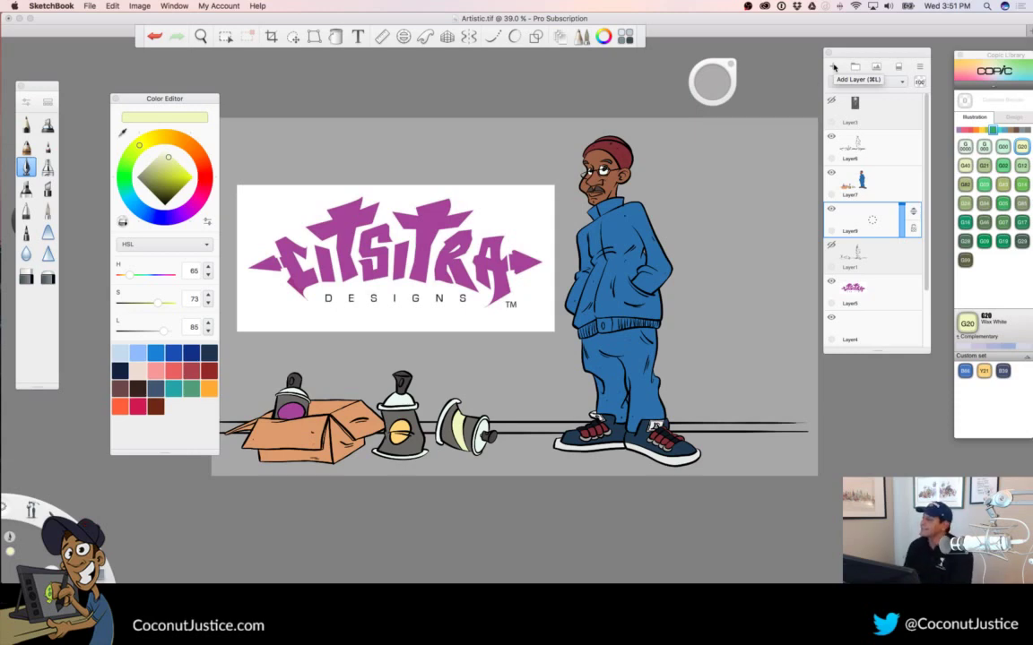
{"action": "left_click", "coordinate": [832, 101]}
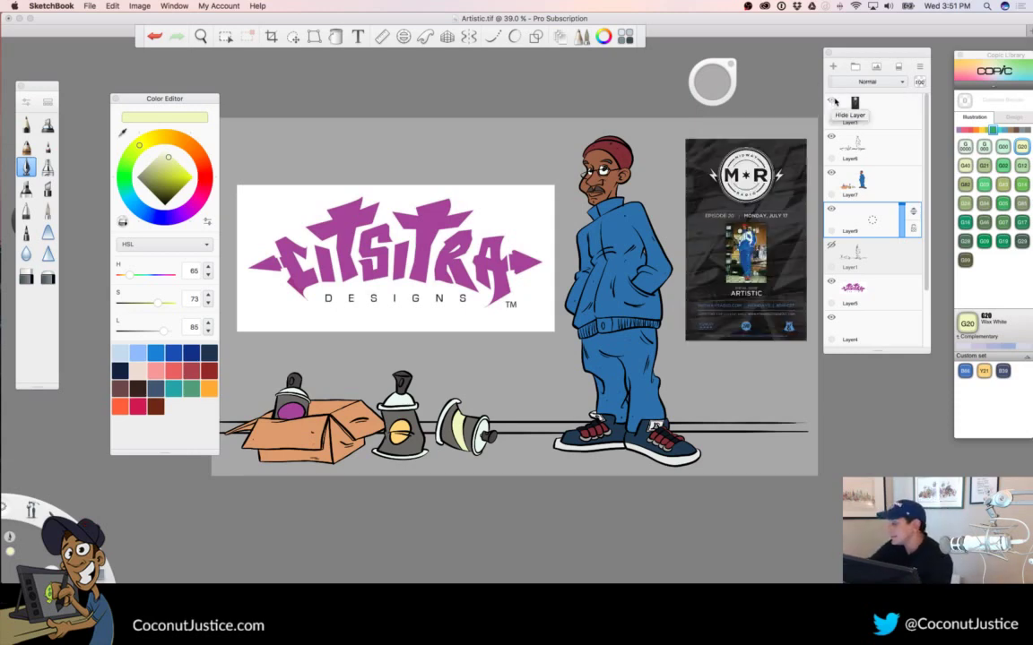
{"action": "left_click", "coordinate": [832, 101]}
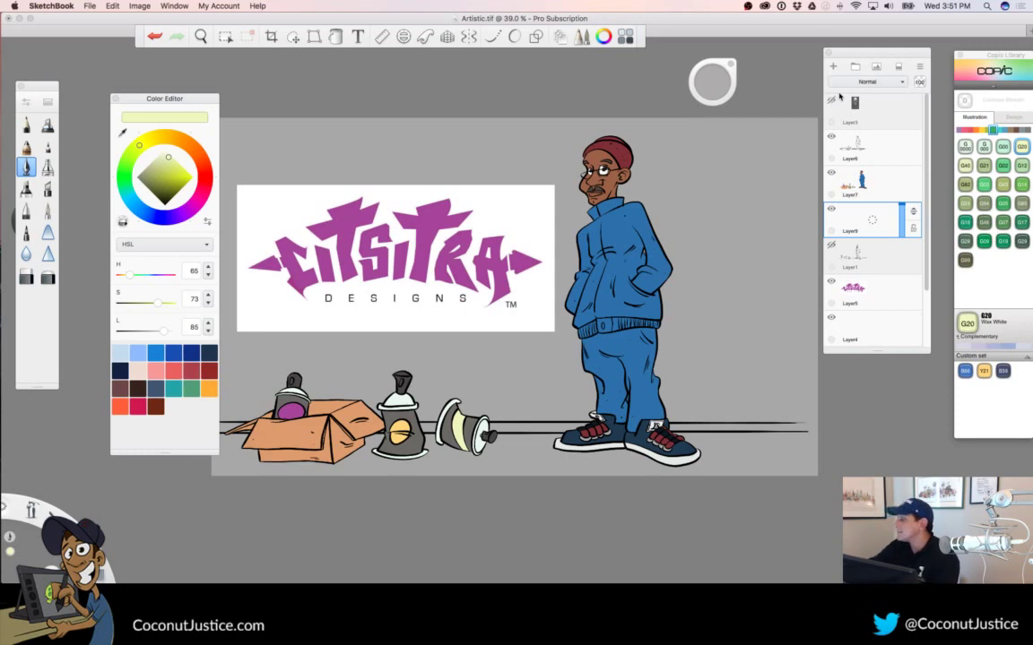
Set the colour to beige with H 37, S 34, L 83, and paint the baseboard strip around the man's shoes with a larger brush
{"action": "left_click", "coordinate": [981, 130]}
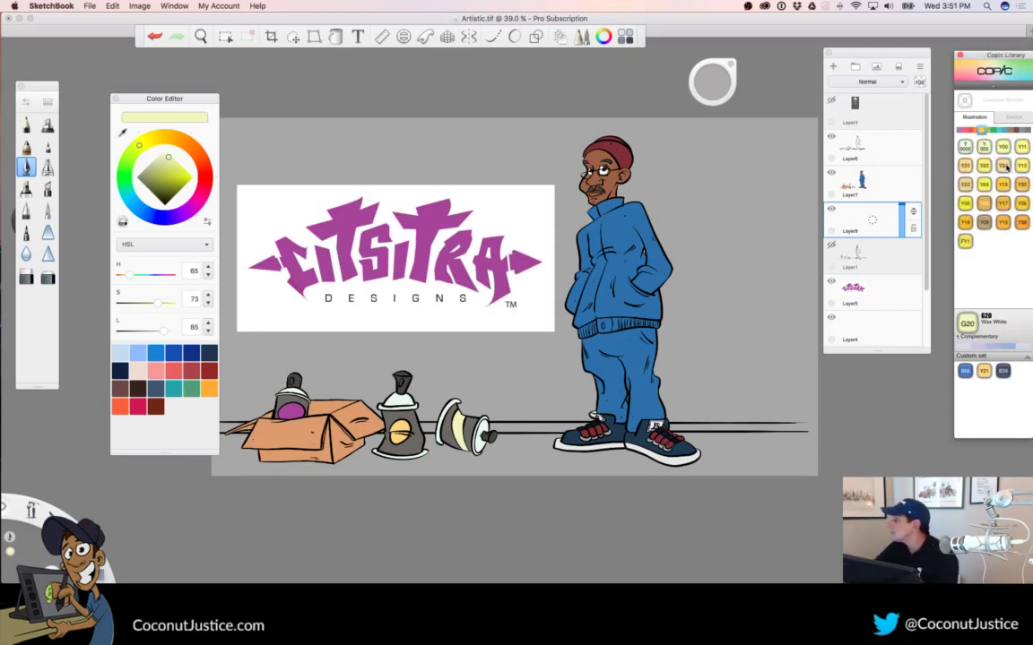
{"action": "left_click", "coordinate": [1004, 166]}
{"action": "mouse_move", "coordinate": [163, 294]}
{"action": "left_mouse_down"}
{"action": "mouse_move", "coordinate": [126, 301]}
{"action": "mouse_move", "coordinate": [161, 335]}
{"action": "left_mouse_up"}
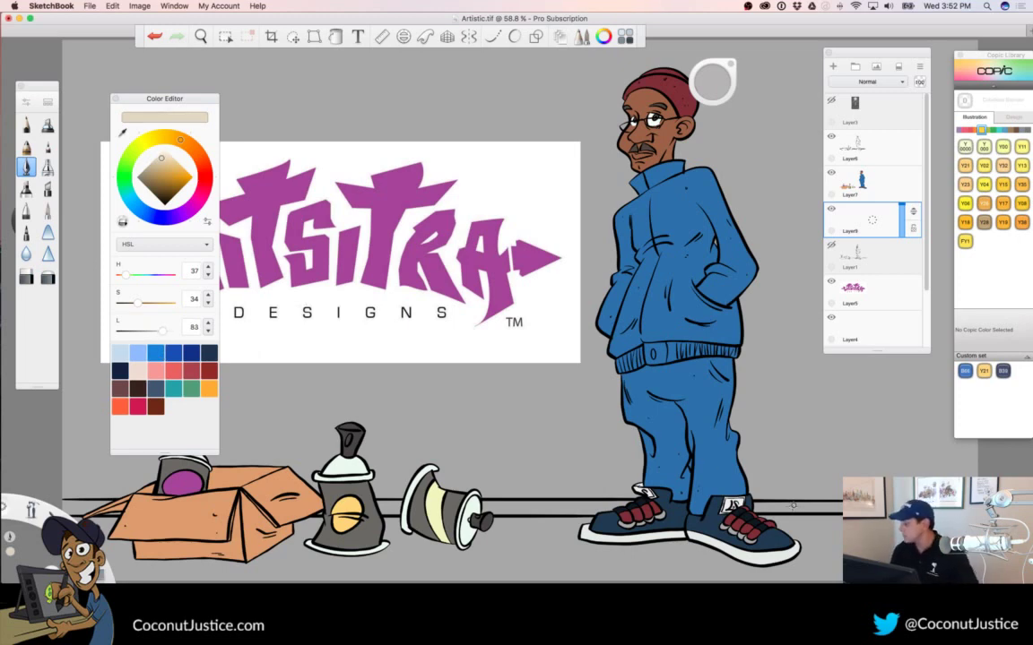
{"action": "key", "text": "space"}
{"action": "left_click_drag", "start_coordinate": [626, 527], "coordinate": [486, 350]}
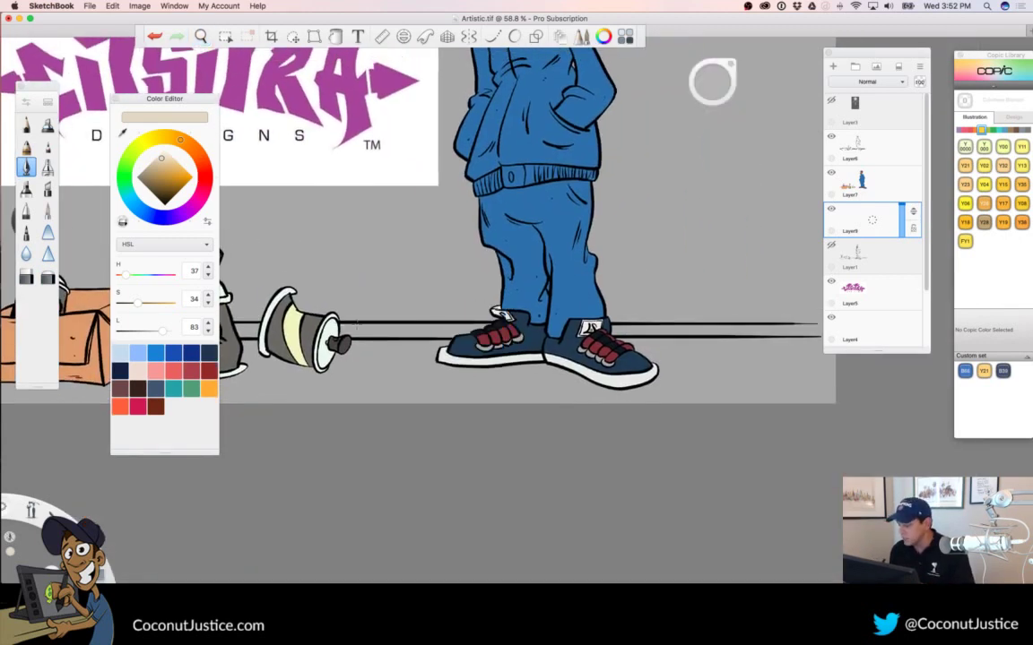
{"action": "left_click_drag", "start_coordinate": [343, 328], "coordinate": [417, 328]}
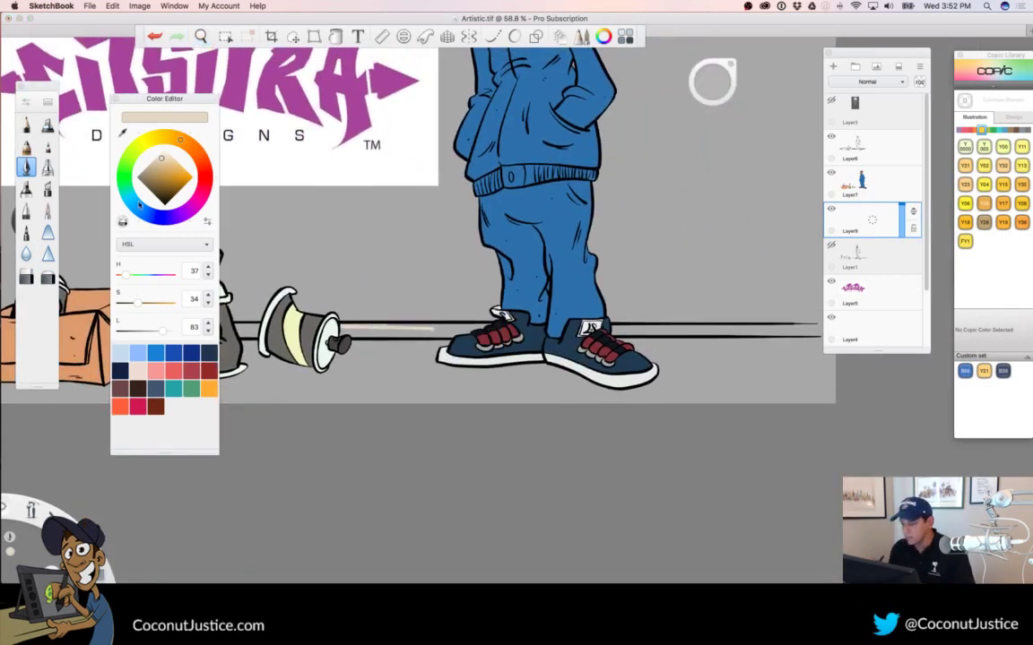
{"action": "left_click_drag", "start_coordinate": [712, 80], "coordinate": [746, 86]}
{"action": "key", "text": "bracketright"}
{"action": "key", "text": "bracketright"}
{"action": "key", "text": "bracketright"}
{"action": "left_click_drag", "start_coordinate": [324, 335], "coordinate": [497, 328]}
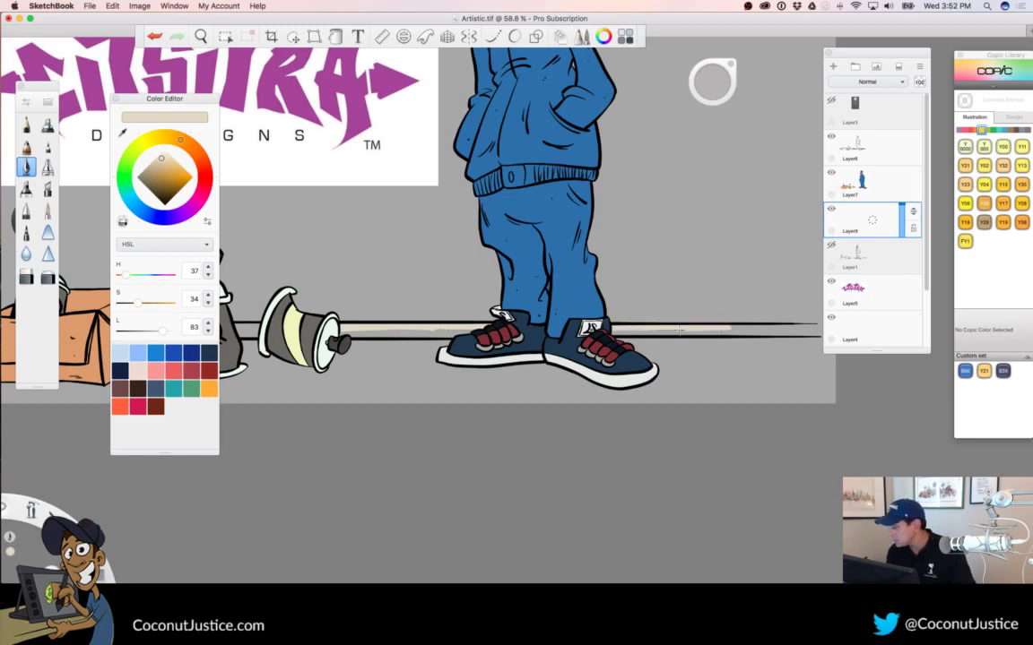
Fill the remaining baseboard gaps on both sides of the shoes and up to the fallen spray can in beige
{"action": "left_click_drag", "start_coordinate": [764, 420], "coordinate": [546, 413]}
{"action": "mouse_move", "coordinate": [575, 363]}
{"action": "left_mouse_down"}
{"action": "mouse_move", "coordinate": [602, 362]}
{"action": "mouse_move", "coordinate": [642, 332]}
{"action": "left_mouse_up"}
{"action": "mouse_move", "coordinate": [533, 292]}
{"action": "left_mouse_down"}
{"action": "mouse_move", "coordinate": [650, 292]}
{"action": "mouse_move", "coordinate": [664, 307]}
{"action": "mouse_move", "coordinate": [656, 290]}
{"action": "mouse_move", "coordinate": [617, 298]}
{"action": "mouse_move", "coordinate": [652, 309]}
{"action": "mouse_move", "coordinate": [558, 306]}
{"action": "mouse_move", "coordinate": [606, 303]}
{"action": "mouse_move", "coordinate": [536, 295]}
{"action": "mouse_move", "coordinate": [594, 305]}
{"action": "mouse_move", "coordinate": [331, 302]}
{"action": "left_mouse_up"}
{"action": "key", "text": "space"}
{"action": "mouse_move", "coordinate": [340, 369]}
{"action": "left_mouse_down"}
{"action": "mouse_move", "coordinate": [647, 417]}
{"action": "mouse_move", "coordinate": [663, 376]}
{"action": "left_mouse_up"}
{"action": "left_click_drag", "start_coordinate": [609, 302], "coordinate": [645, 306]}
{"action": "key", "text": "space"}
{"action": "left_click_drag", "start_coordinate": [468, 323], "coordinate": [522, 387]}
{"action": "left_click_drag", "start_coordinate": [517, 345], "coordinate": [627, 336]}
{"action": "mouse_move", "coordinate": [423, 286]}
{"action": "left_mouse_down"}
{"action": "mouse_move", "coordinate": [654, 297]}
{"action": "mouse_move", "coordinate": [561, 281]}
{"action": "left_mouse_up"}
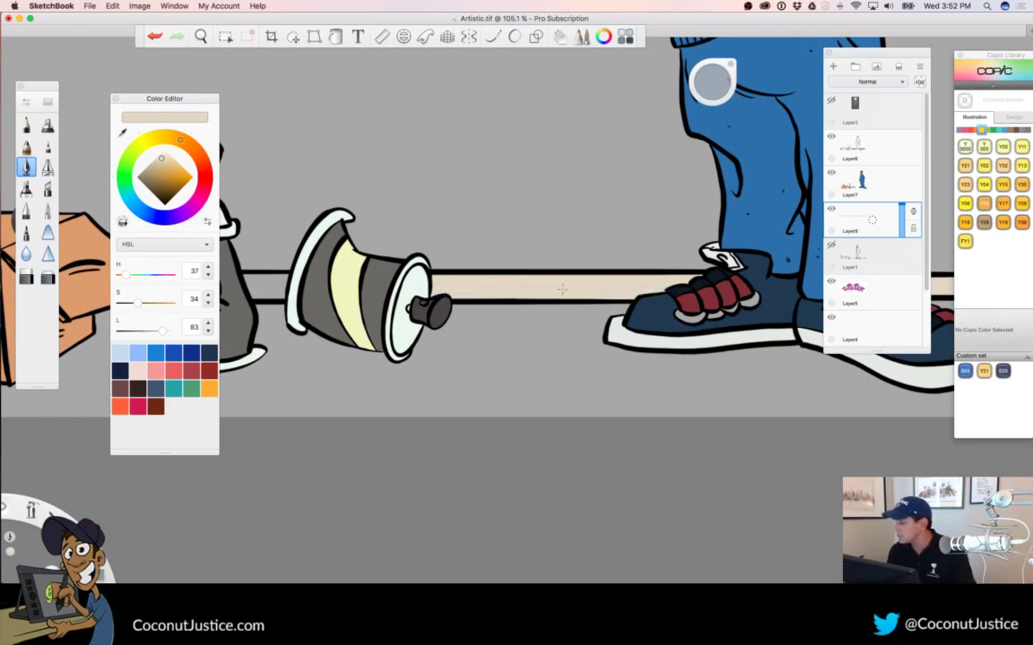
Paint the baseboard between the two spray cans and beside the cardboard box's outer flap in beige, cleaning up spill below the line
{"action": "left_click_drag", "start_coordinate": [321, 405], "coordinate": [648, 399]}
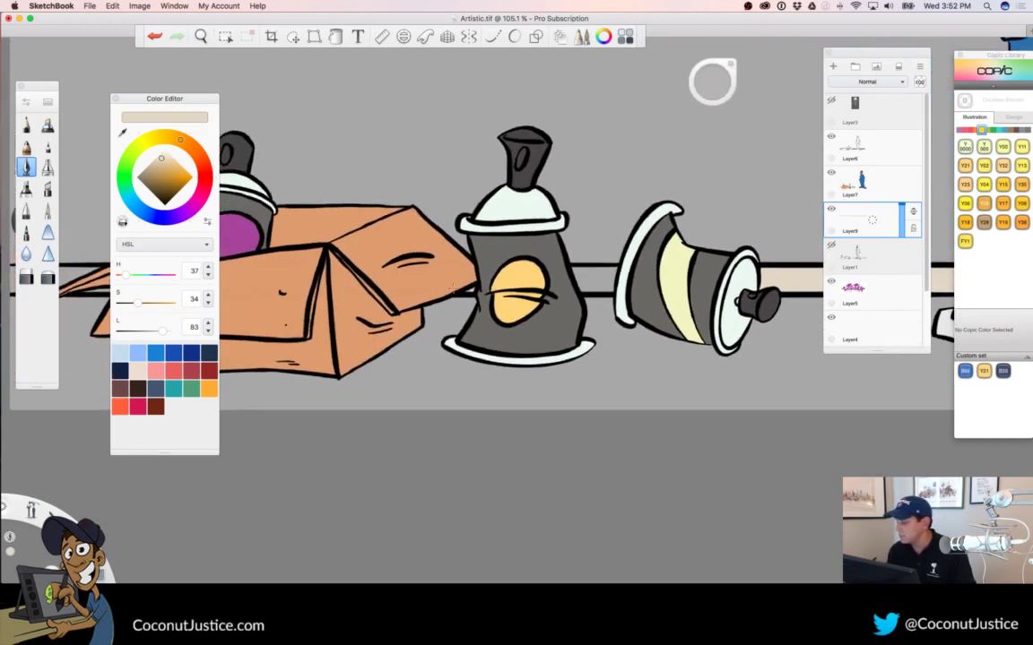
{"action": "mouse_move", "coordinate": [591, 279]}
{"action": "left_mouse_down"}
{"action": "mouse_move", "coordinate": [644, 276]}
{"action": "mouse_move", "coordinate": [546, 273]}
{"action": "mouse_move", "coordinate": [622, 288]}
{"action": "left_mouse_up"}
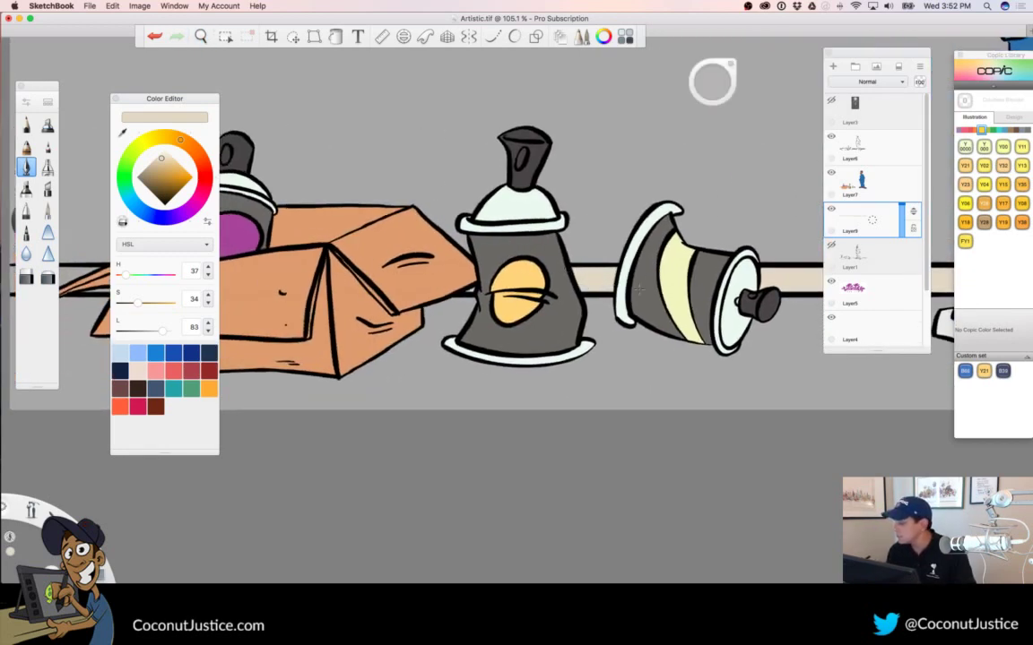
{"action": "key", "text": "space"}
{"action": "left_click_drag", "start_coordinate": [481, 315], "coordinate": [371, 338]}
{"action": "left_click_drag", "start_coordinate": [403, 404], "coordinate": [542, 421]}
{"action": "left_click_drag", "start_coordinate": [482, 332], "coordinate": [620, 361]}
{"action": "mouse_move", "coordinate": [447, 281]}
{"action": "left_mouse_down"}
{"action": "mouse_move", "coordinate": [378, 281]}
{"action": "mouse_move", "coordinate": [444, 279]}
{"action": "mouse_move", "coordinate": [357, 278]}
{"action": "mouse_move", "coordinate": [418, 287]}
{"action": "mouse_move", "coordinate": [372, 301]}
{"action": "mouse_move", "coordinate": [443, 312]}
{"action": "left_mouse_up"}
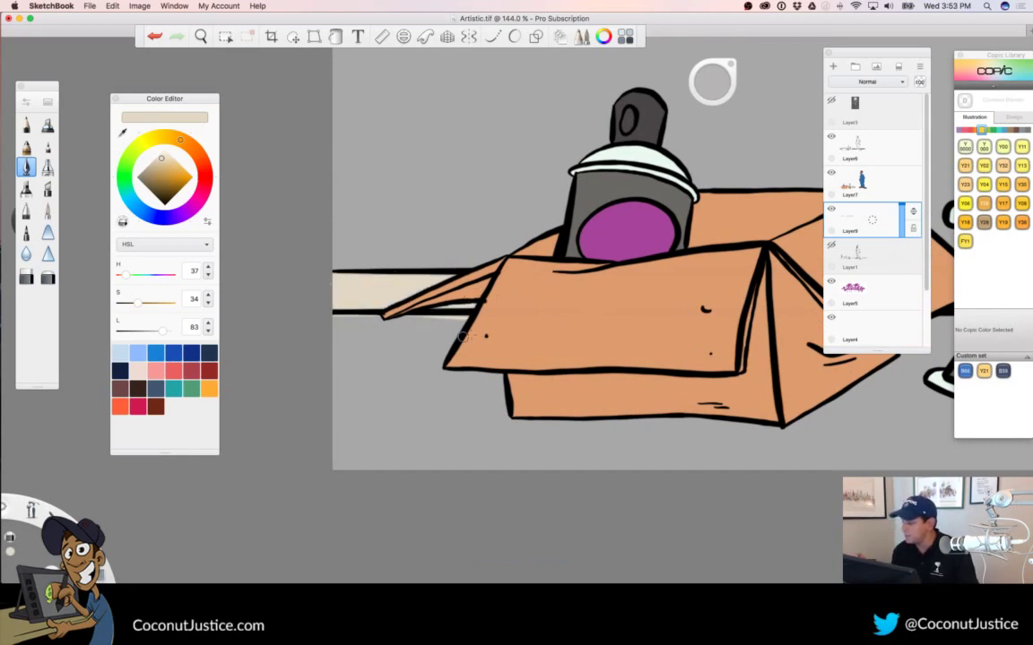
{"action": "left_click_drag", "start_coordinate": [480, 320], "coordinate": [427, 317]}
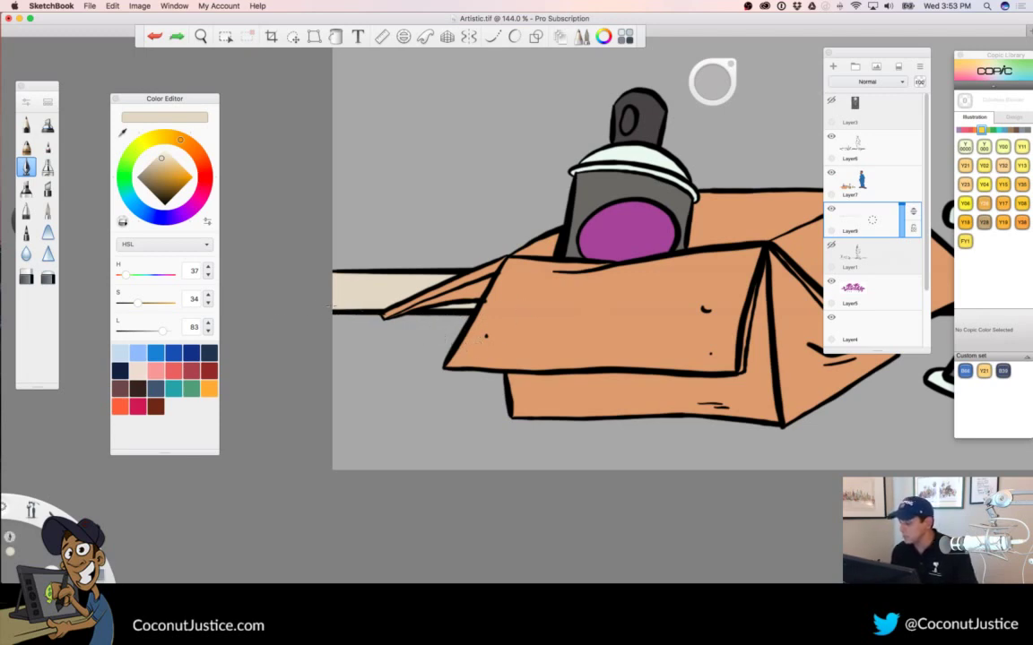
{"action": "left_click_drag", "start_coordinate": [423, 307], "coordinate": [424, 338]}
{"action": "key", "text": "space"}
{"action": "left_click_drag", "start_coordinate": [584, 391], "coordinate": [505, 413]}
{"action": "mouse_move", "coordinate": [627, 418]}
{"action": "left_mouse_down"}
{"action": "mouse_move", "coordinate": [570, 491]}
{"action": "mouse_move", "coordinate": [566, 514]}
{"action": "left_mouse_up"}
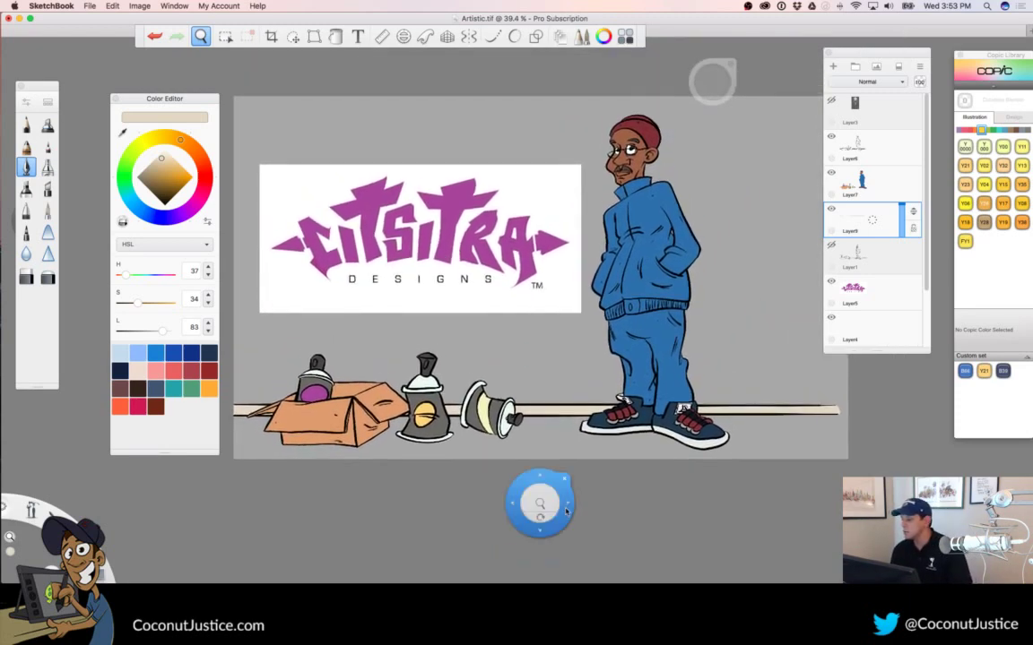
Set the blend mode of Layer5, the purple logo, to Multiply and save the illustration under its existing file name
{"action": "left_click", "coordinate": [861, 288]}
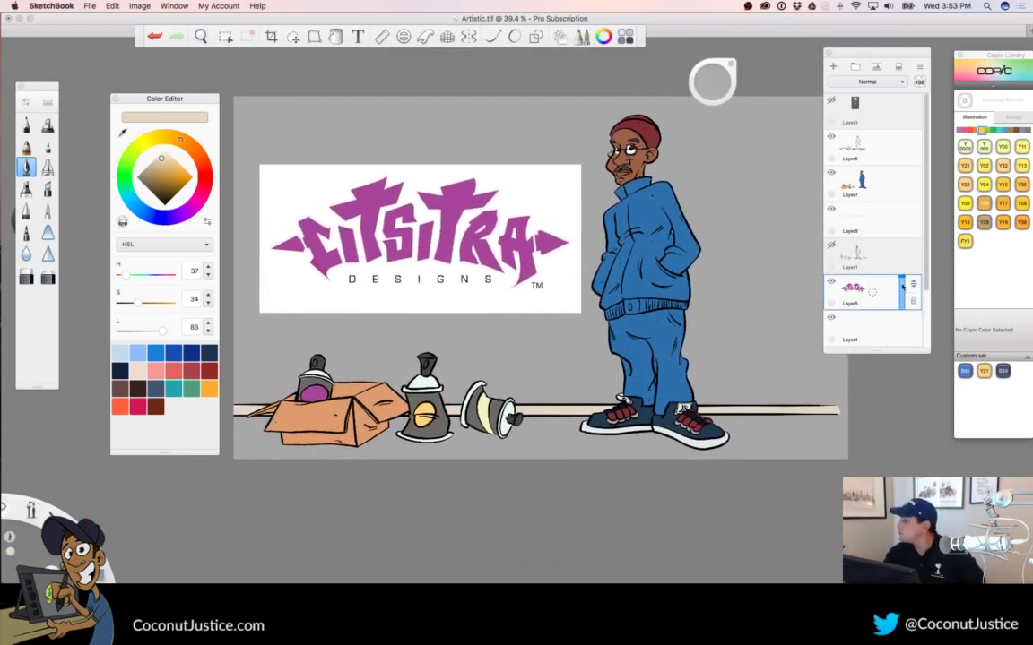
{"action": "left_click", "coordinate": [867, 82]}
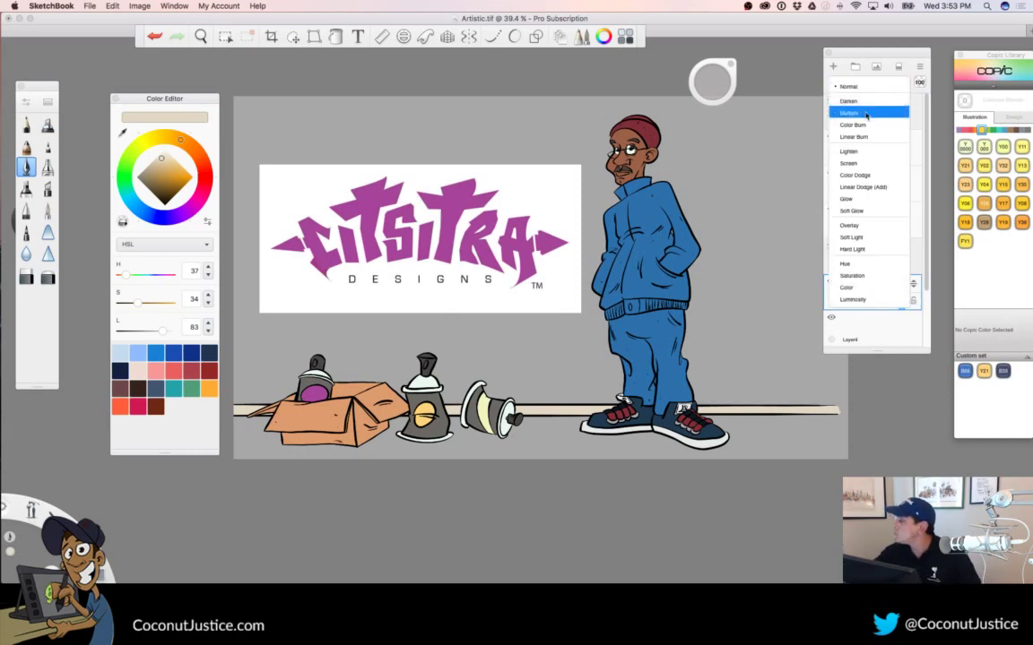
{"action": "left_click", "coordinate": [866, 109]}
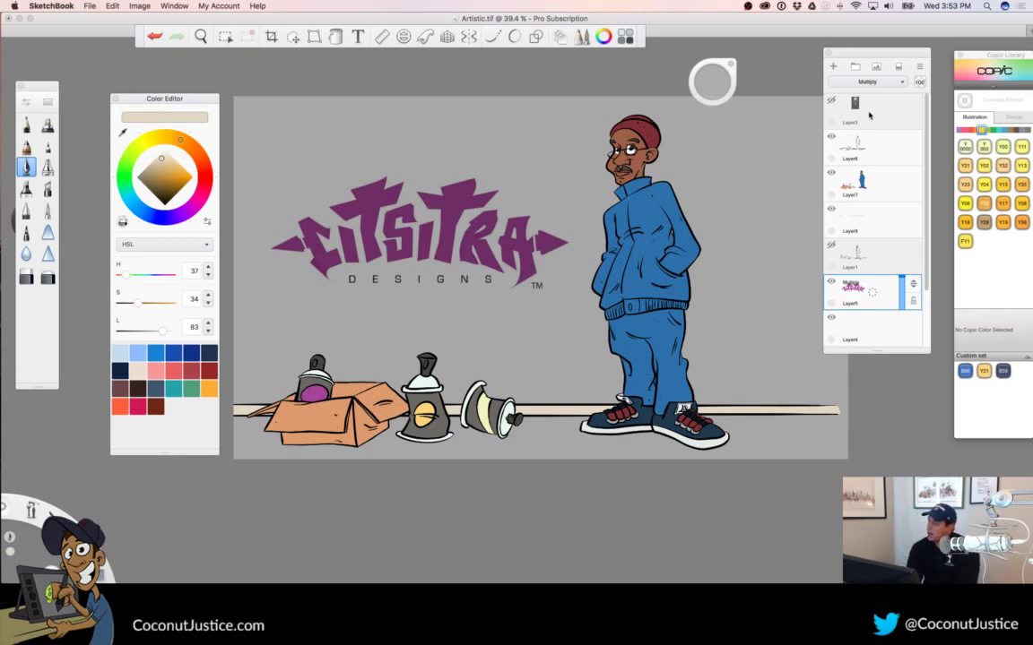
{"action": "key", "text": "super+s"}
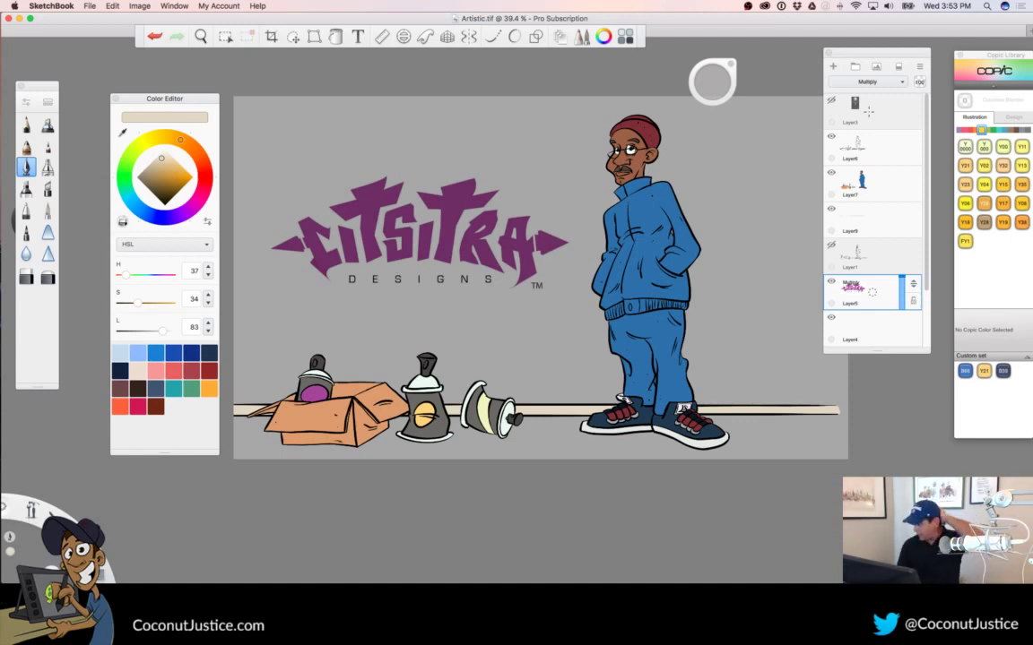
Choose Copic B63 Light Hydrangea and mute it to saturation 4 and luminance 67
{"action": "left_click", "coordinate": [1004, 130]}
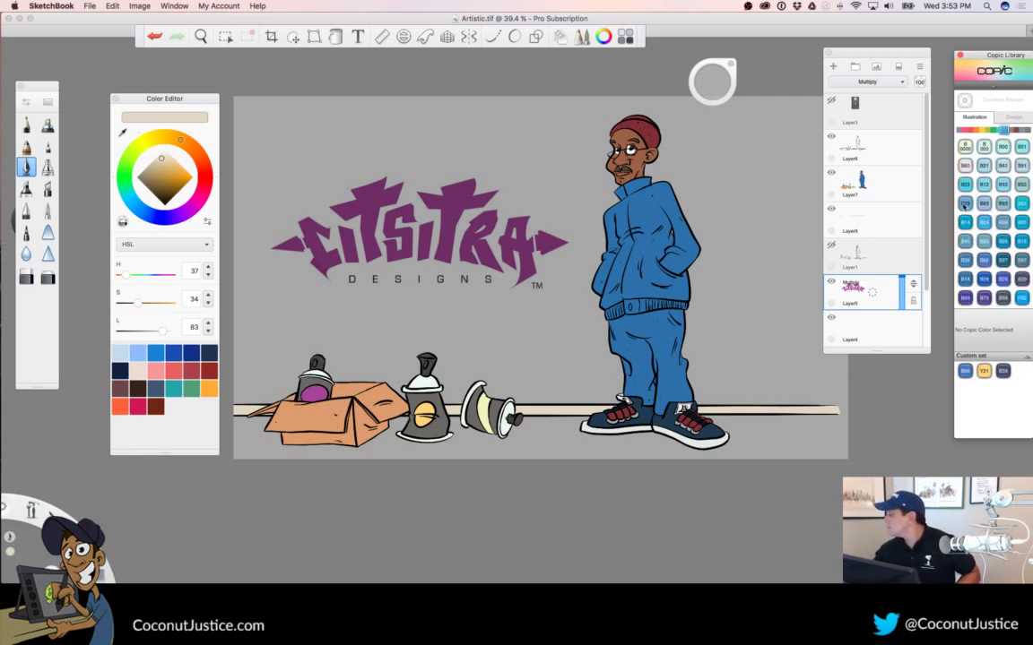
{"action": "left_click", "coordinate": [983, 204]}
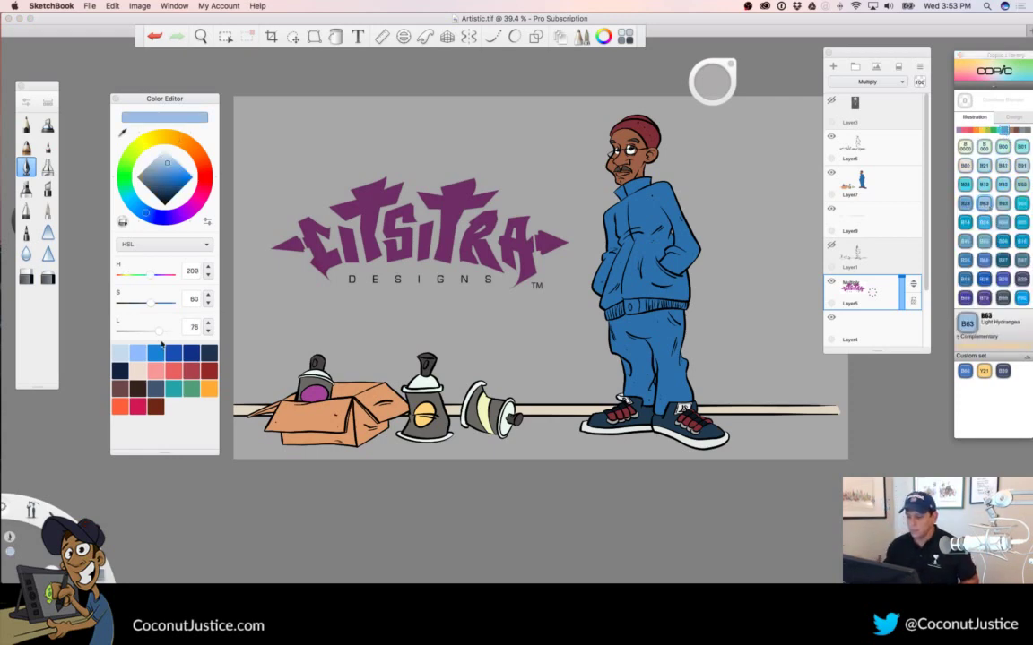
{"action": "mouse_move", "coordinate": [150, 308]}
{"action": "left_mouse_down"}
{"action": "mouse_move", "coordinate": [119, 314]}
{"action": "mouse_move", "coordinate": [155, 336]}
{"action": "left_mouse_up"}
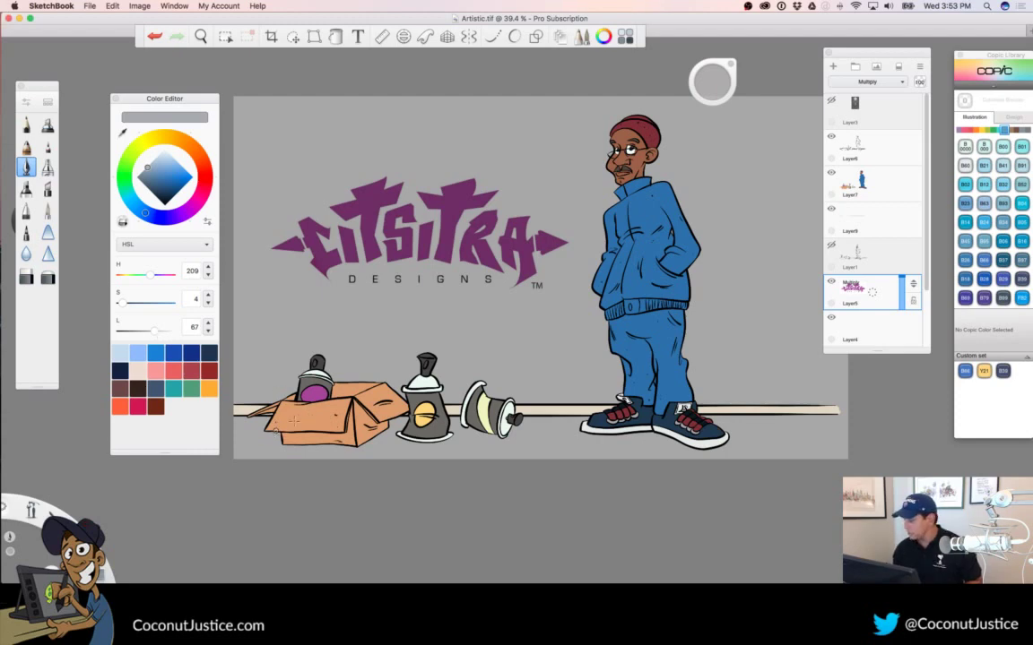
On the baseboard's colour layer, select a full-width rectangle over the floor below the baseboard and fill it with the muted blue-grey
{"action": "left_click", "coordinate": [874, 222]}
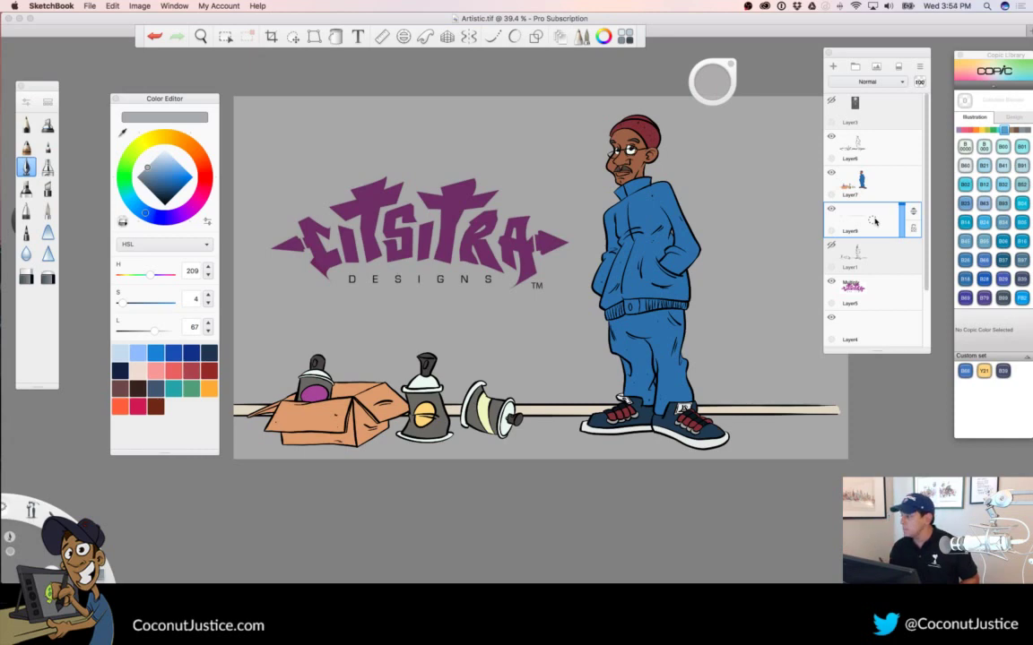
{"action": "left_click", "coordinate": [225, 36]}
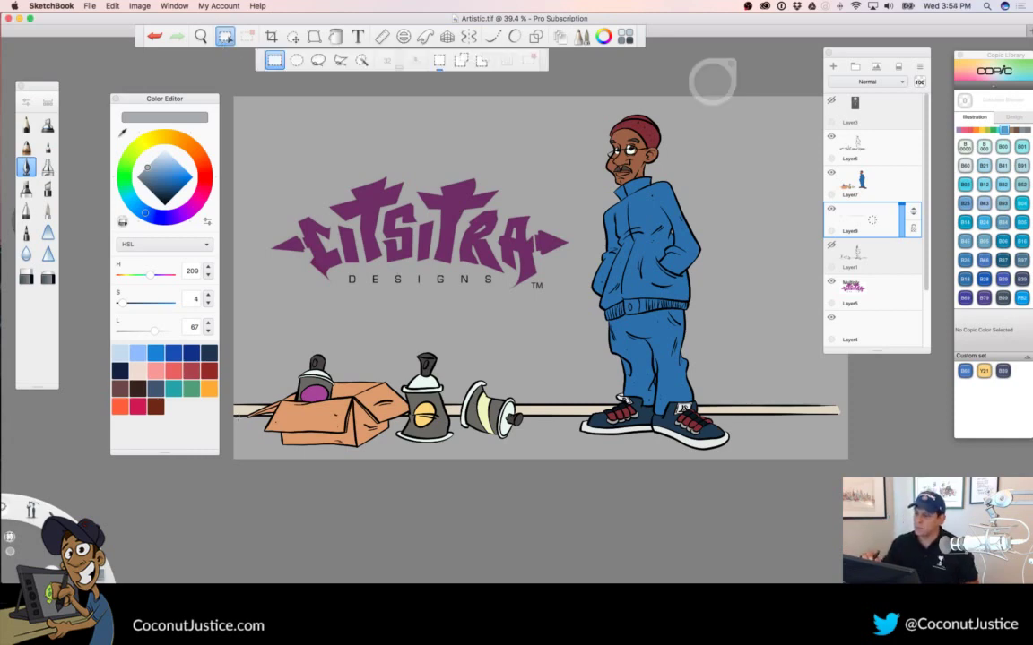
{"action": "left_click_drag", "start_coordinate": [230, 416], "coordinate": [840, 458]}
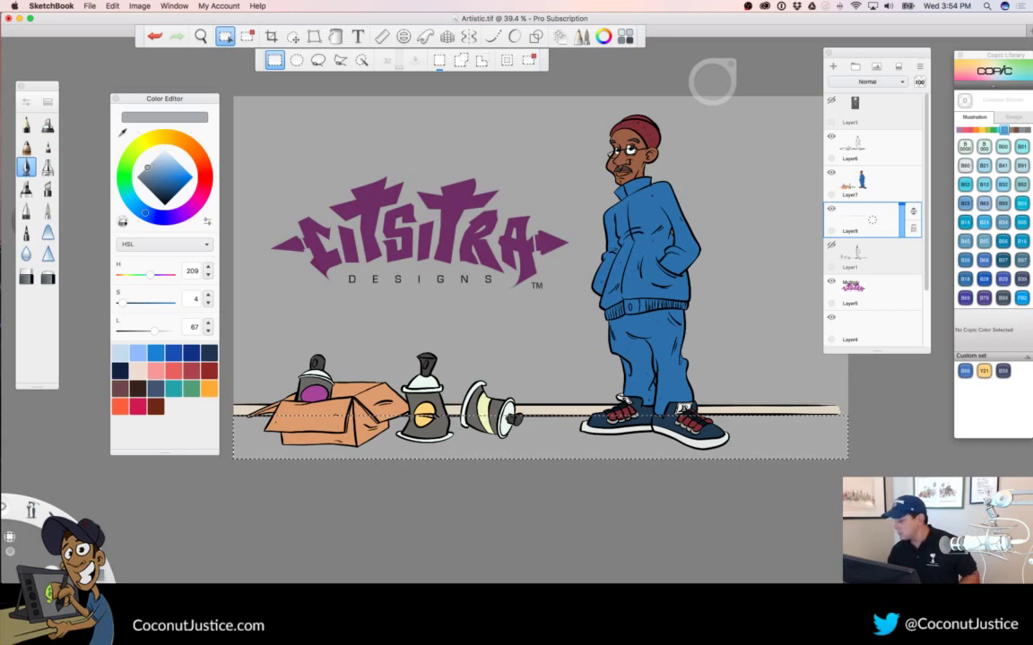
{"action": "left_click", "coordinate": [335, 36]}
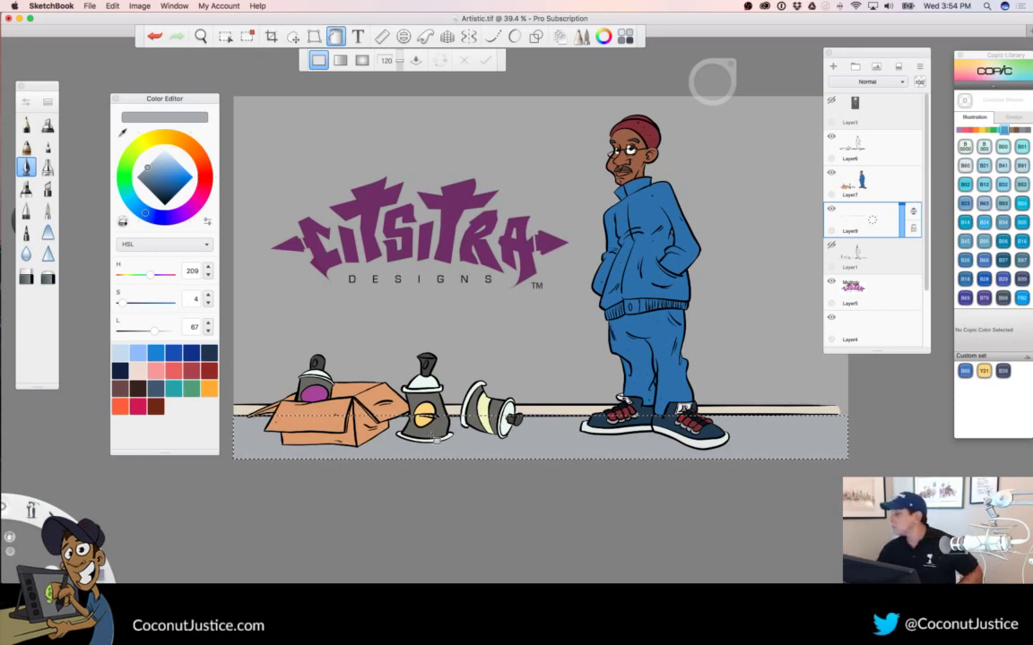
Raise the fill colour's saturation to 37, refill the selected floor with the bluer tone, and clear the selection
{"action": "left_click_drag", "start_coordinate": [125, 303], "coordinate": [141, 303]}
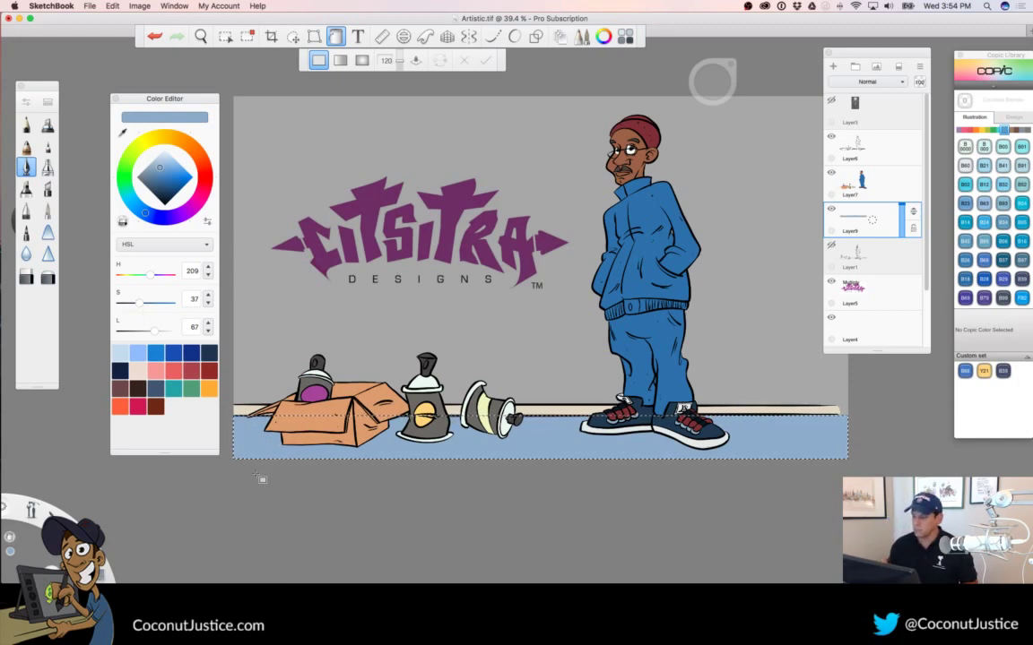
{"action": "left_click", "coordinate": [335, 39]}
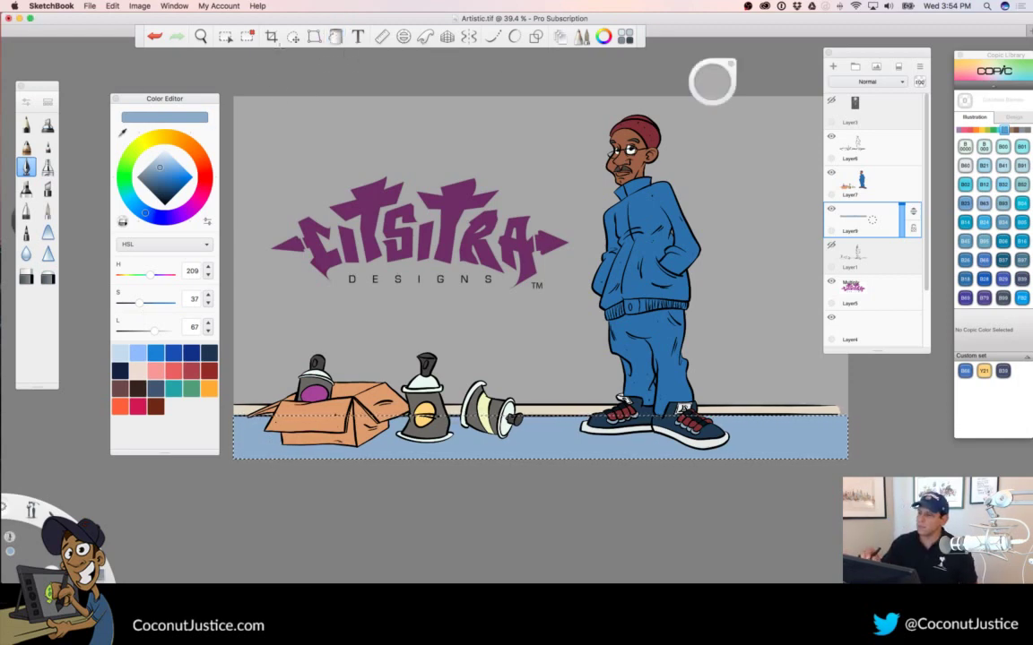
{"action": "key", "text": "super+d"}
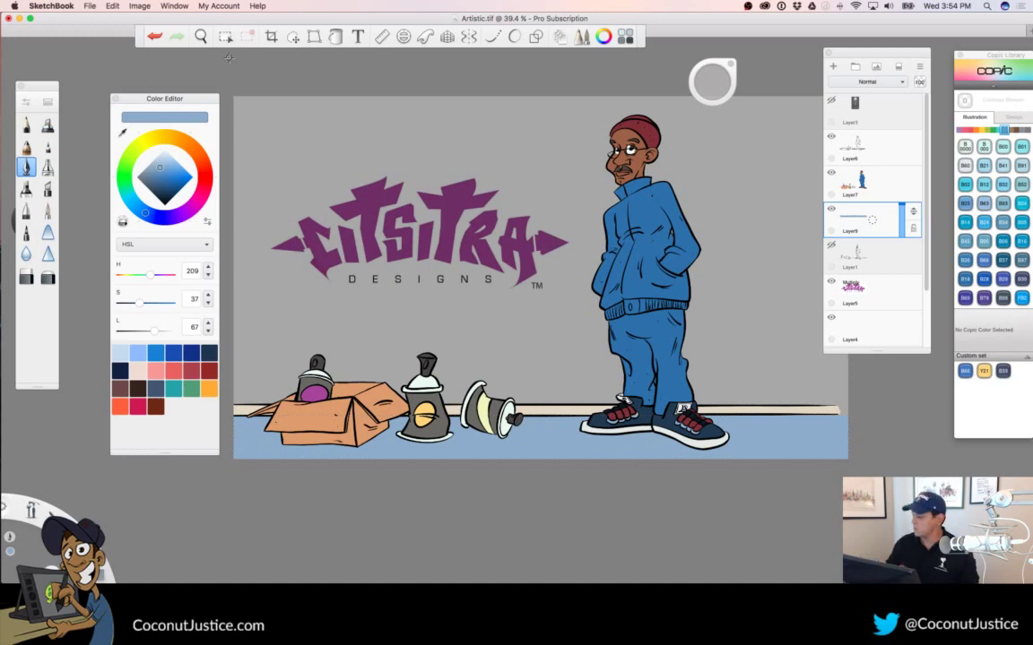
Inspect the baseboard's end beside the shoes and the whole illustration, including a view without the interface panels
{"action": "key", "text": "space"}
{"action": "left_click_drag", "start_coordinate": [735, 409], "coordinate": [820, 431]}
{"action": "mouse_move", "coordinate": [802, 477]}
{"action": "left_mouse_down"}
{"action": "mouse_move", "coordinate": [525, 412]}
{"action": "mouse_move", "coordinate": [539, 417]}
{"action": "left_mouse_up"}
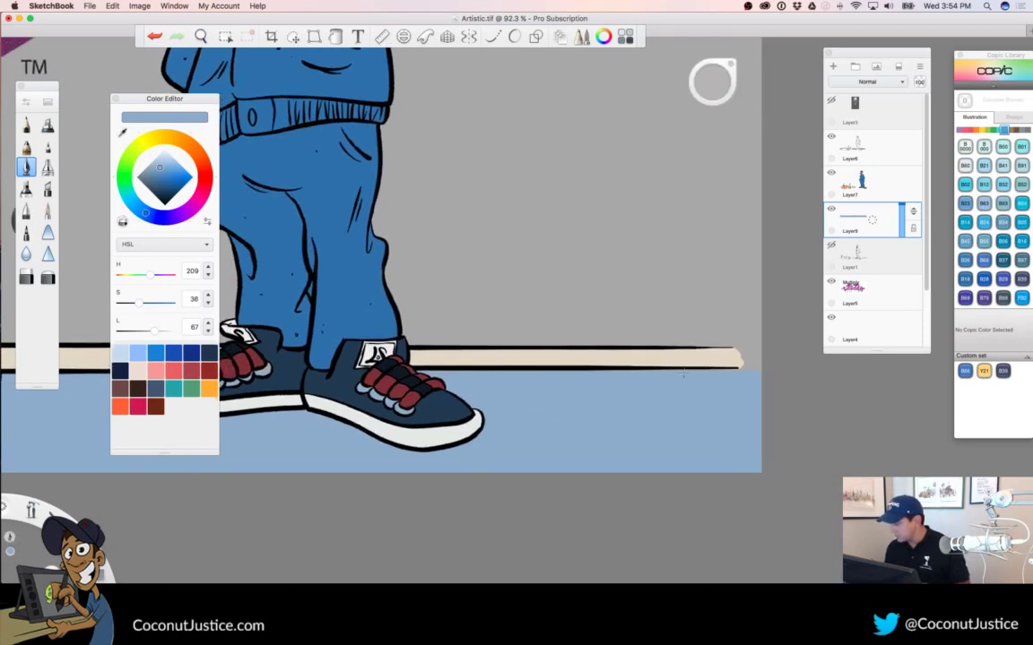
{"action": "key", "text": "space"}
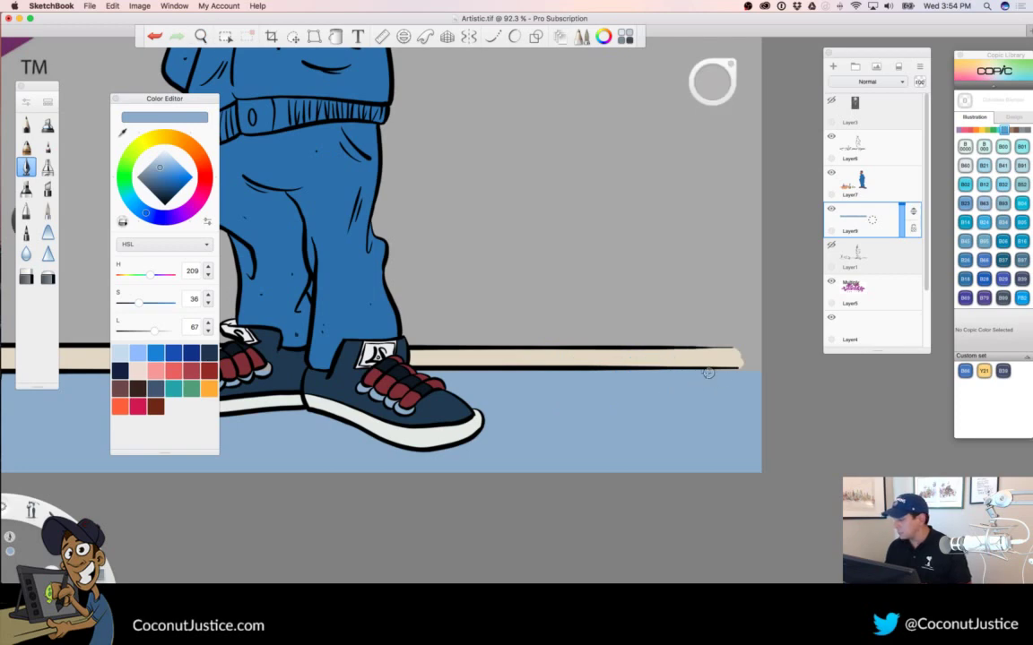
{"action": "key", "text": "space"}
{"action": "left_click_drag", "start_coordinate": [543, 360], "coordinate": [414, 385]}
{"action": "left_click_drag", "start_coordinate": [466, 451], "coordinate": [553, 455]}
{"action": "key", "text": "space"}
{"action": "left_click_drag", "start_coordinate": [549, 511], "coordinate": [611, 512]}
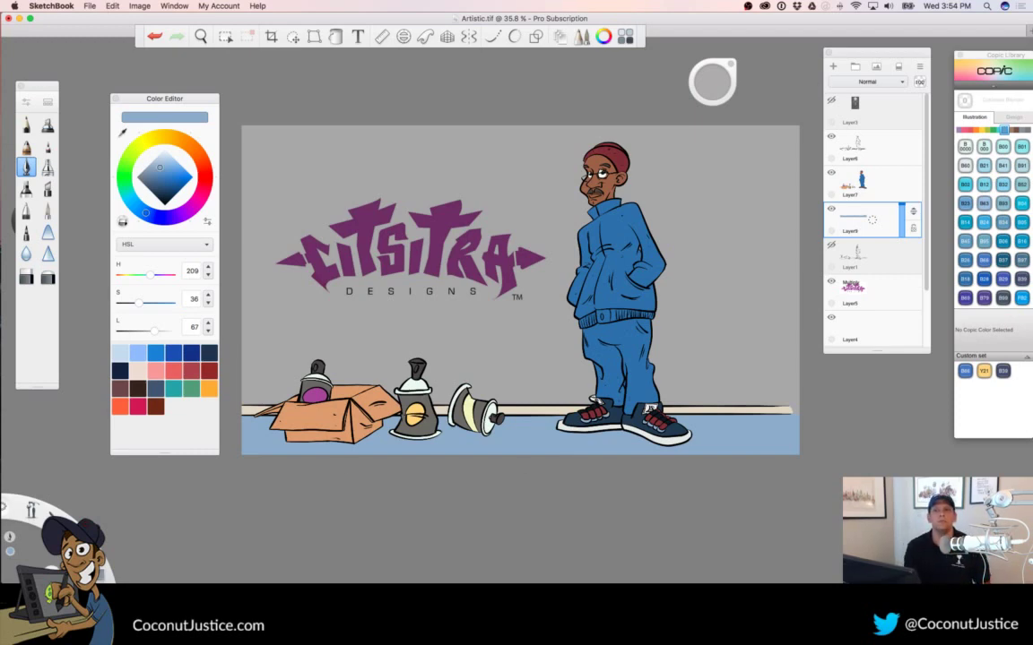
{"action": "key", "text": "Tab"}
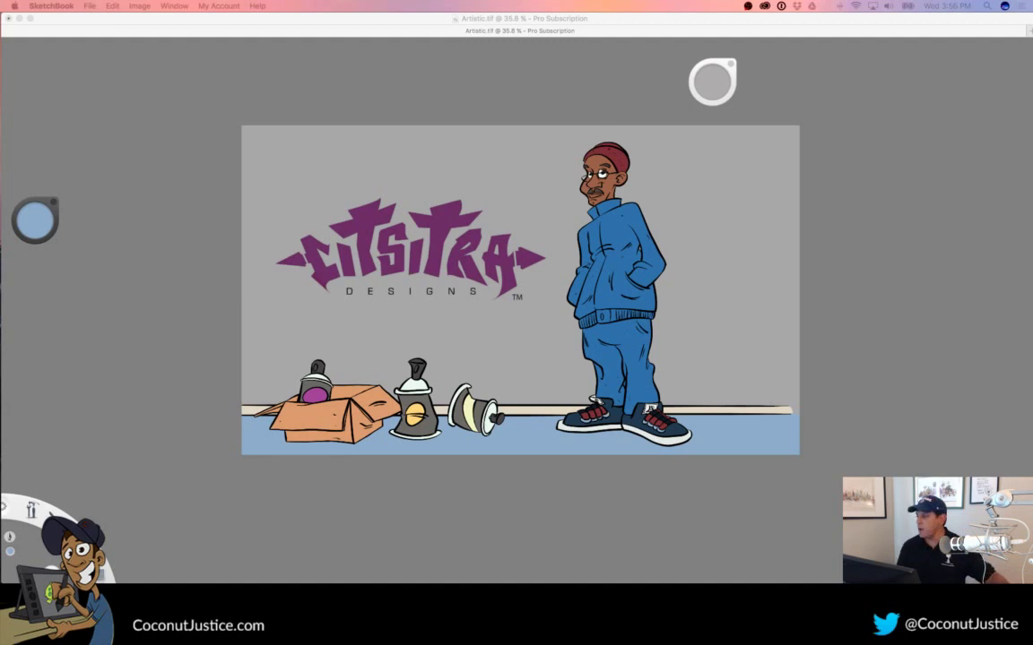
{"action": "key", "text": "Tab"}
Add a new layer directly above Layer7 and choose the Copic color B00 Frost Blue
{"action": "left_click", "coordinate": [870, 175]}
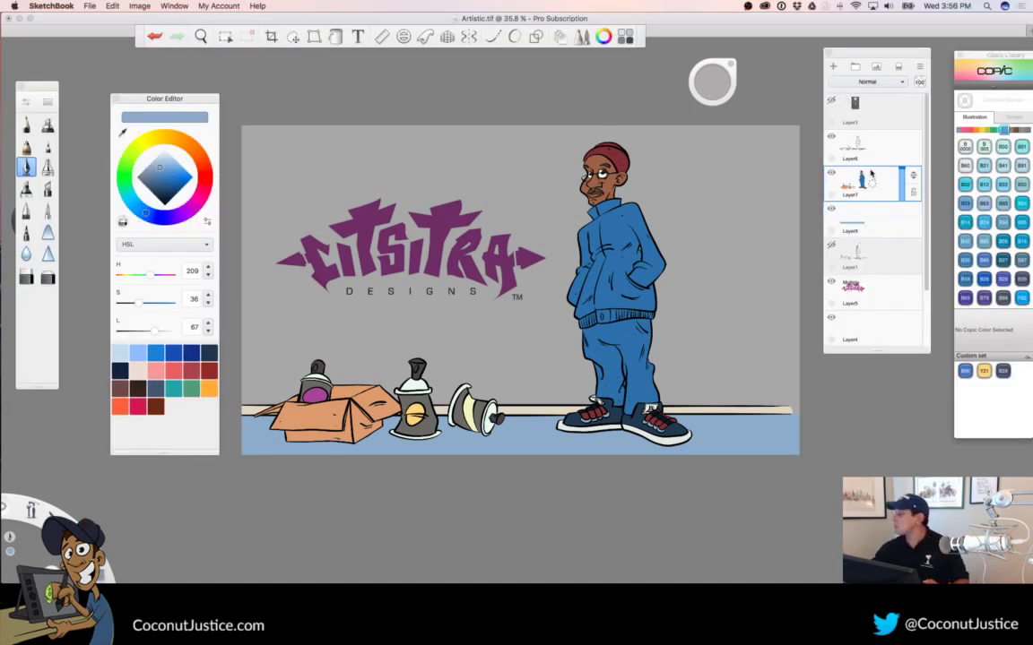
{"action": "left_click", "coordinate": [835, 66]}
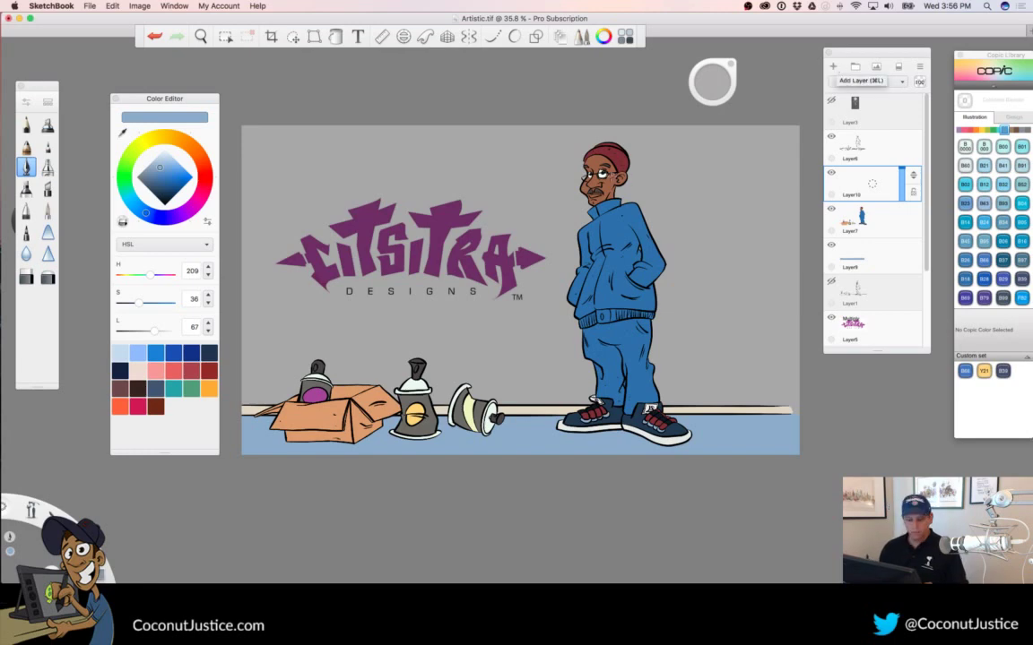
{"action": "key", "text": "space"}
{"action": "left_click_drag", "start_coordinate": [581, 197], "coordinate": [545, 400]}
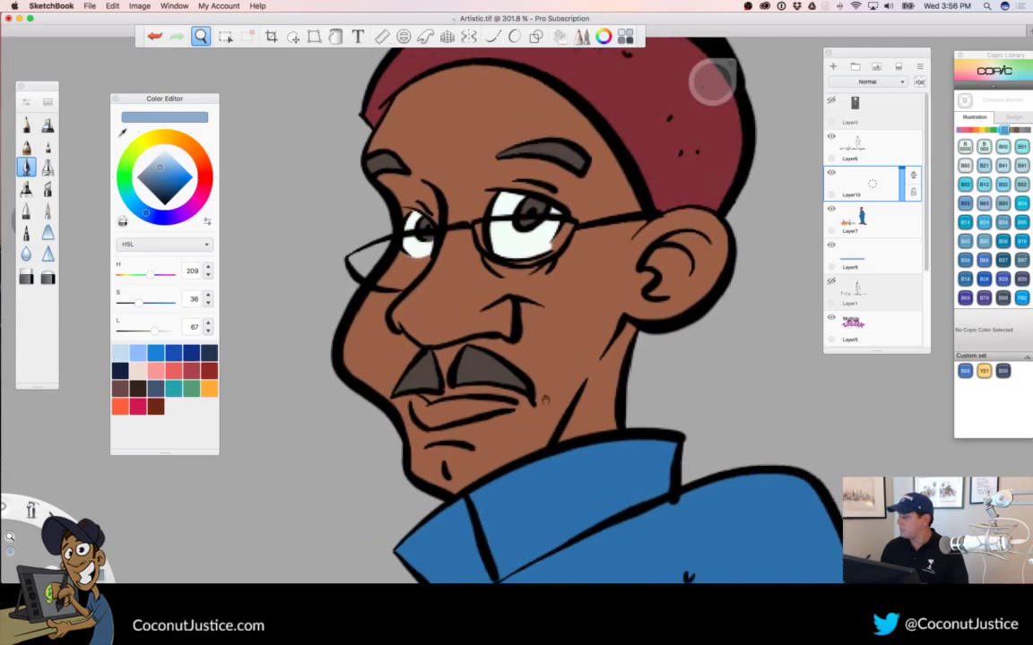
{"action": "left_click", "coordinate": [965, 147]}
{"action": "left_click", "coordinate": [1003, 147]}
Paint both lenses of the character's glasses with the Frost Blue color on the new layer
{"action": "key", "text": "space"}
{"action": "mouse_move", "coordinate": [451, 255]}
{"action": "left_mouse_down"}
{"action": "mouse_move", "coordinate": [477, 267]}
{"action": "mouse_move", "coordinate": [515, 240]}
{"action": "left_mouse_up"}
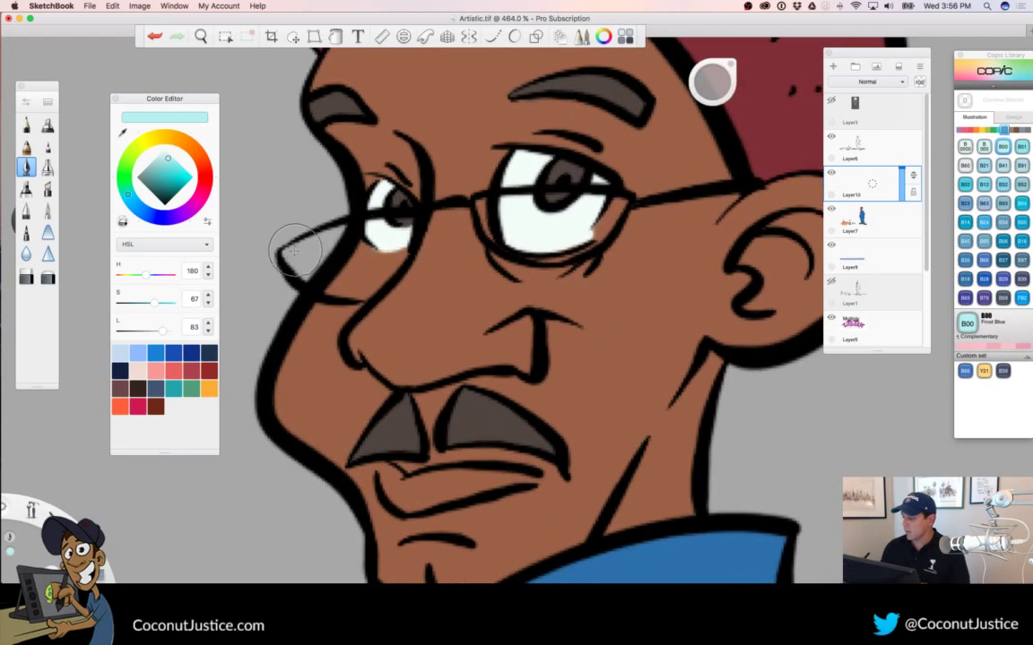
{"action": "mouse_move", "coordinate": [289, 253]}
{"action": "left_mouse_down"}
{"action": "mouse_move", "coordinate": [278, 255]}
{"action": "mouse_move", "coordinate": [406, 221]}
{"action": "mouse_move", "coordinate": [365, 211]}
{"action": "mouse_move", "coordinate": [345, 255]}
{"action": "mouse_move", "coordinate": [364, 290]}
{"action": "mouse_move", "coordinate": [278, 232]}
{"action": "mouse_move", "coordinate": [271, 242]}
{"action": "mouse_move", "coordinate": [316, 281]}
{"action": "mouse_move", "coordinate": [297, 257]}
{"action": "mouse_move", "coordinate": [332, 244]}
{"action": "mouse_move", "coordinate": [352, 215]}
{"action": "mouse_move", "coordinate": [332, 262]}
{"action": "mouse_move", "coordinate": [274, 230]}
{"action": "mouse_move", "coordinate": [287, 246]}
{"action": "left_mouse_up"}
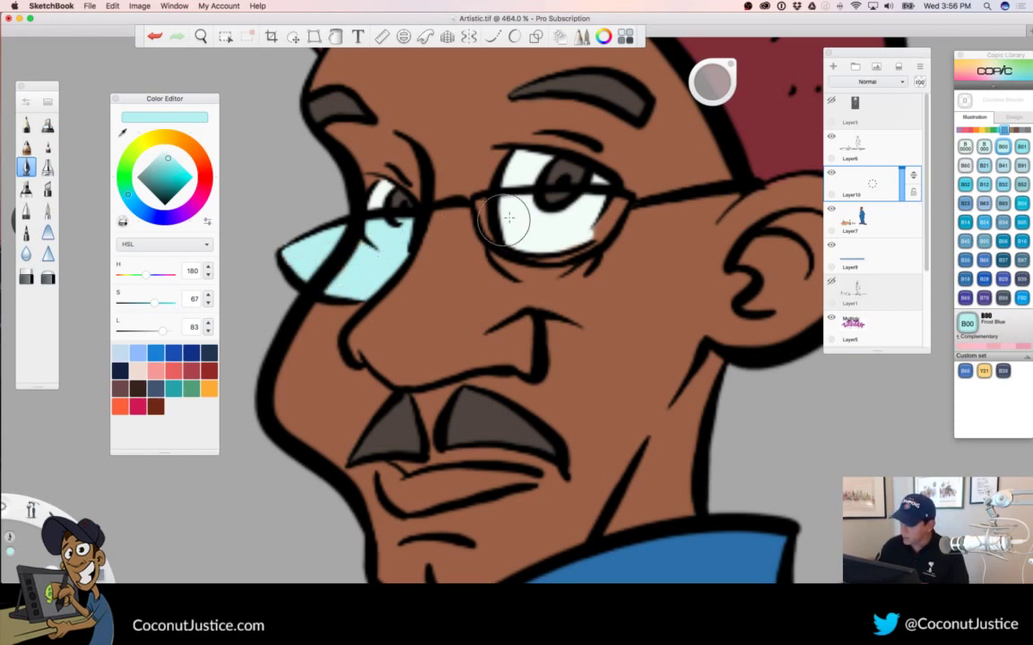
{"action": "mouse_move", "coordinate": [481, 204]}
{"action": "left_mouse_down"}
{"action": "mouse_move", "coordinate": [467, 204]}
{"action": "mouse_move", "coordinate": [617, 203]}
{"action": "mouse_move", "coordinate": [572, 243]}
{"action": "left_mouse_up"}
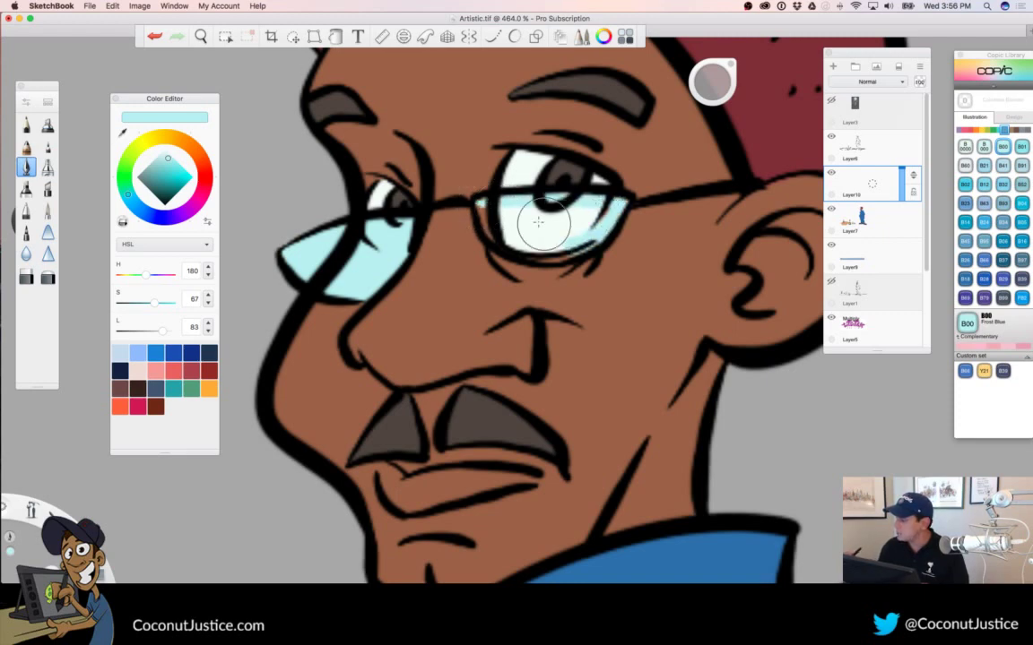
{"action": "mouse_move", "coordinate": [484, 215]}
{"action": "left_mouse_down"}
{"action": "mouse_move", "coordinate": [566, 249]}
{"action": "mouse_move", "coordinate": [534, 250]}
{"action": "mouse_move", "coordinate": [585, 240]}
{"action": "mouse_move", "coordinate": [515, 228]}
{"action": "left_mouse_up"}
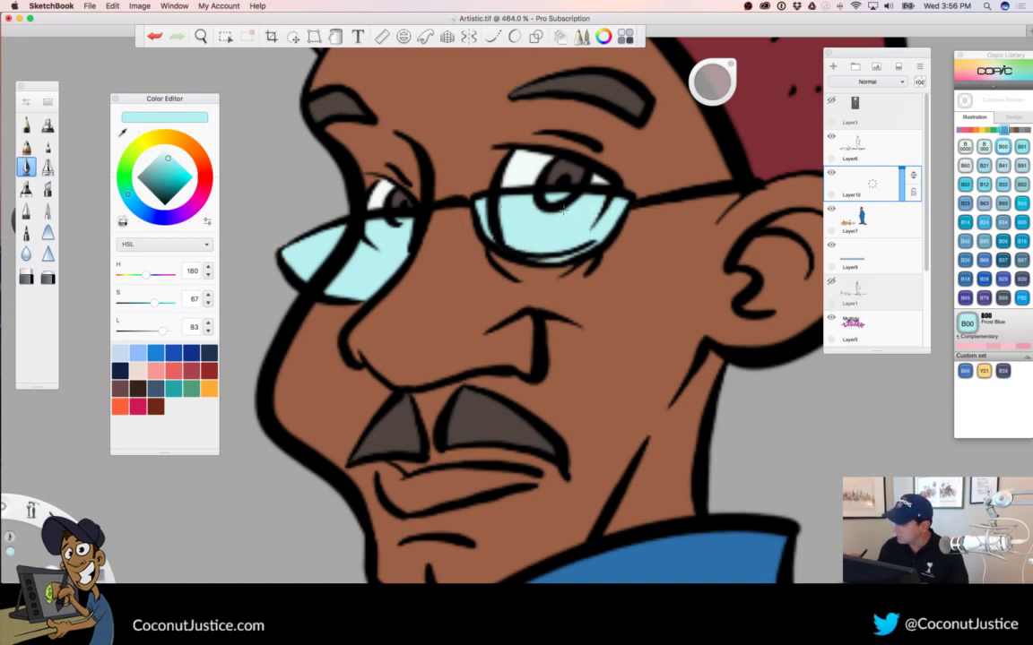
Set the lens layer's blend mode to Screen and reduce its opacity to roughly half
{"action": "left_click", "coordinate": [867, 82]}
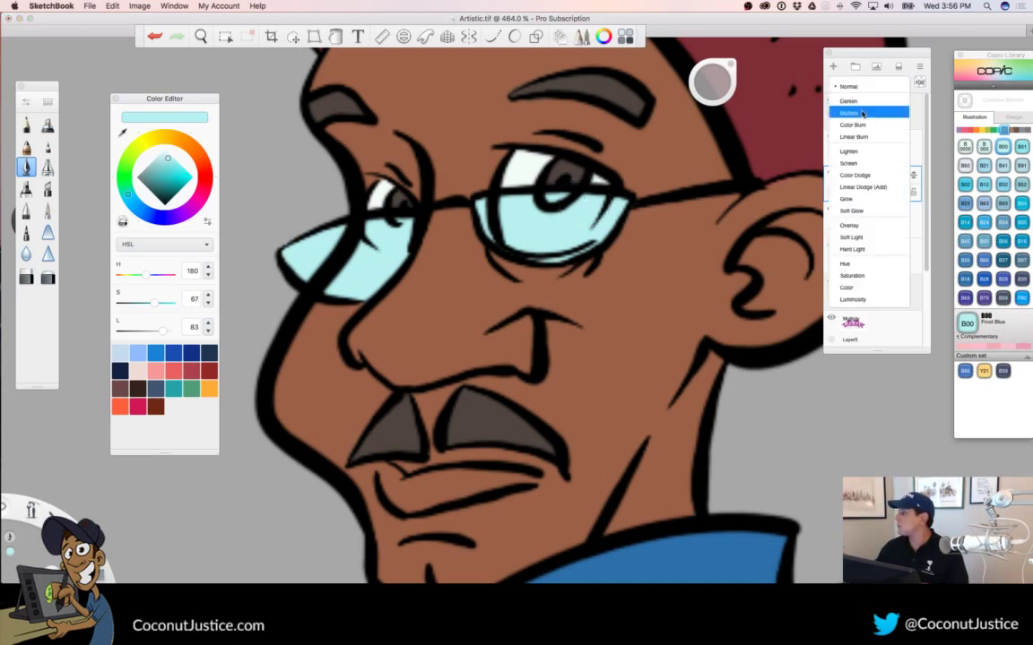
{"action": "left_click", "coordinate": [856, 151]}
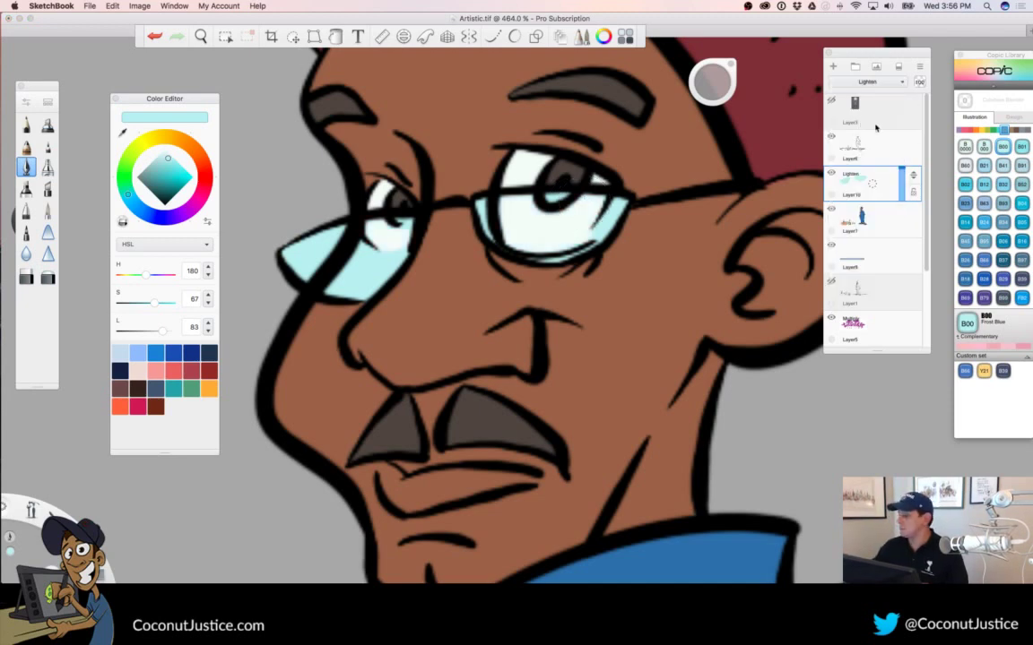
{"action": "left_click_drag", "start_coordinate": [898, 170], "coordinate": [905, 191]}
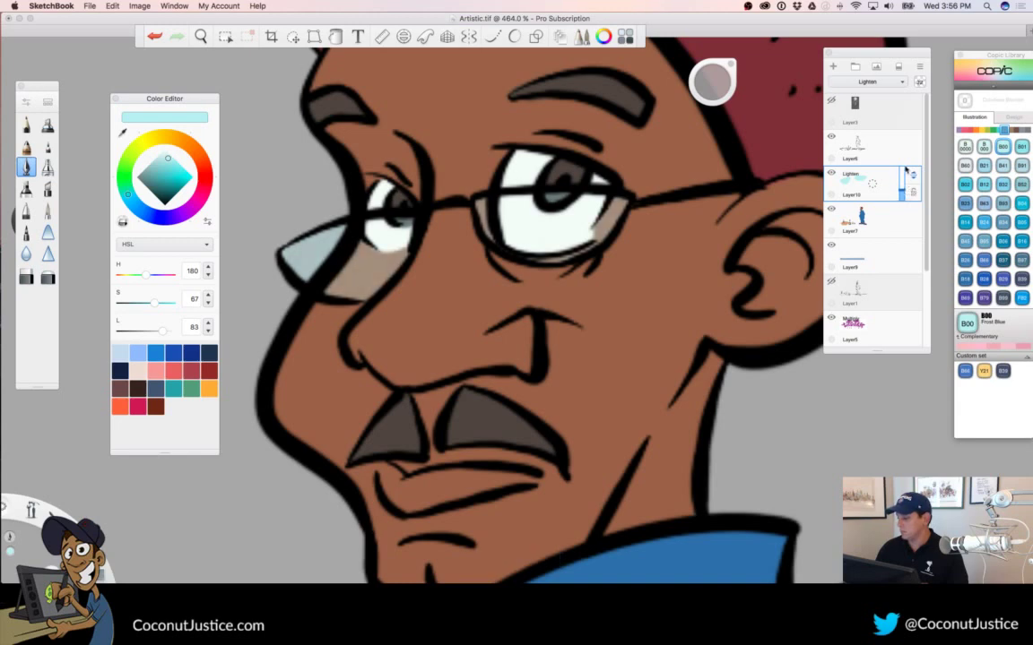
{"action": "left_click", "coordinate": [874, 83]}
{"action": "left_click", "coordinate": [865, 160]}
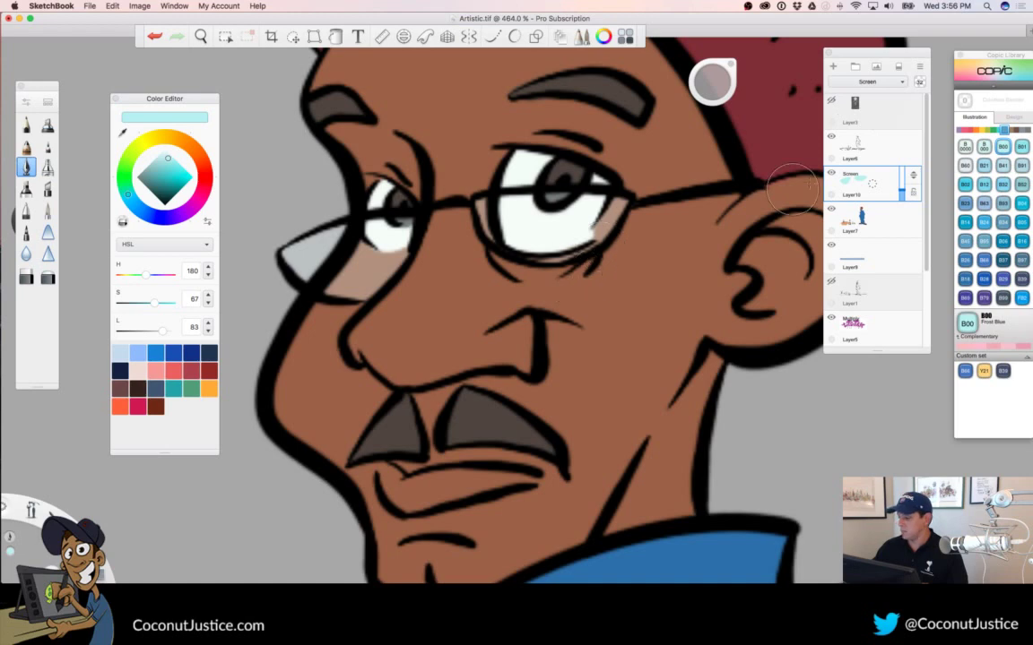
{"action": "left_click_drag", "start_coordinate": [905, 190], "coordinate": [902, 184]}
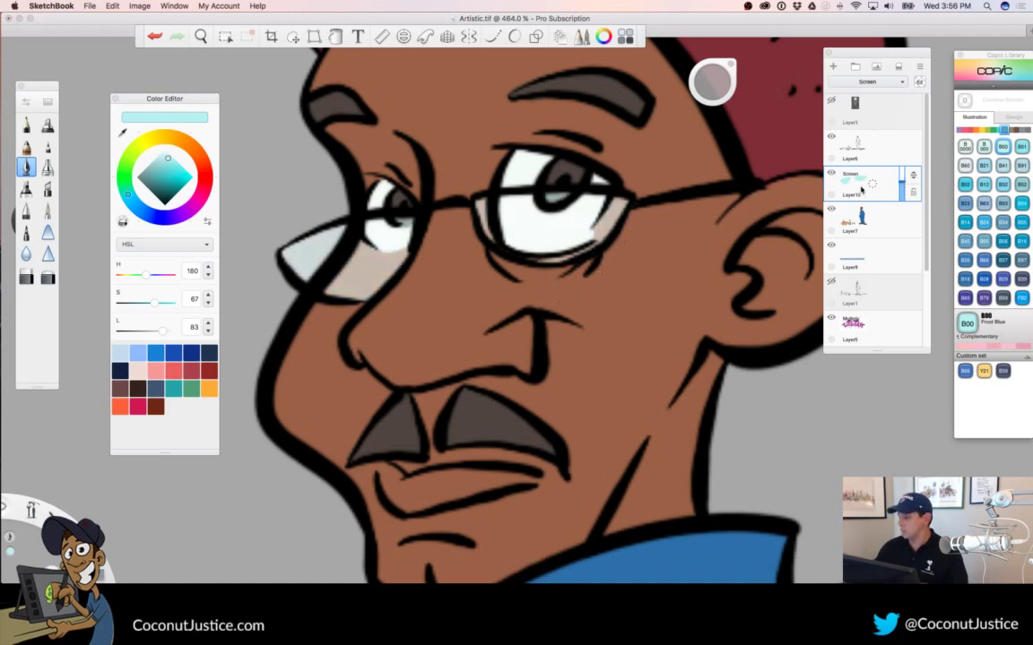
Rename the layer with the painted lenses "glasses"
{"action": "key", "text": "space"}
{"action": "mouse_move", "coordinate": [525, 304]}
{"action": "left_mouse_down"}
{"action": "mouse_move", "coordinate": [505, 300]}
{"action": "mouse_move", "coordinate": [350, 348]}
{"action": "left_mouse_up"}
{"action": "left_click_drag", "start_coordinate": [540, 427], "coordinate": [527, 344]}
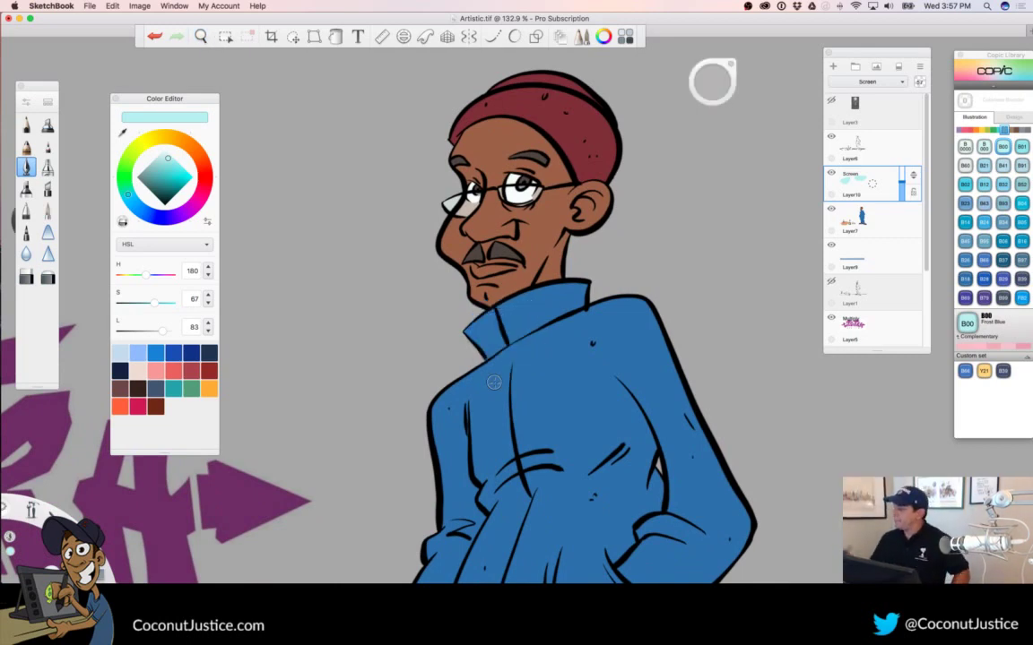
{"action": "left_click", "coordinate": [857, 186]}
{"action": "left_click", "coordinate": [894, 191]}
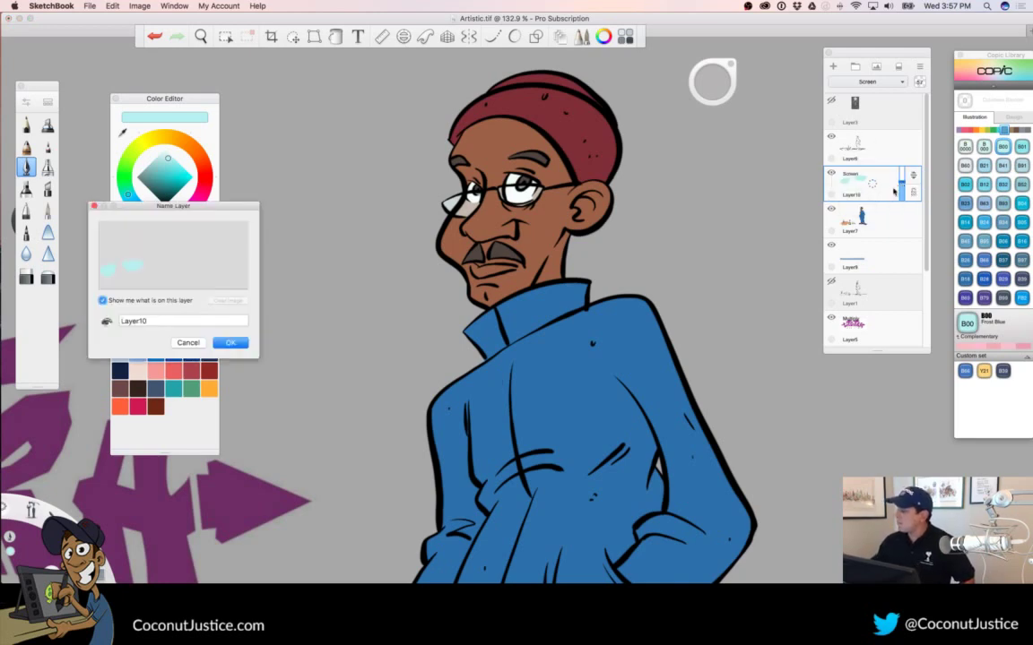
{"action": "double_click", "coordinate": [164, 320]}
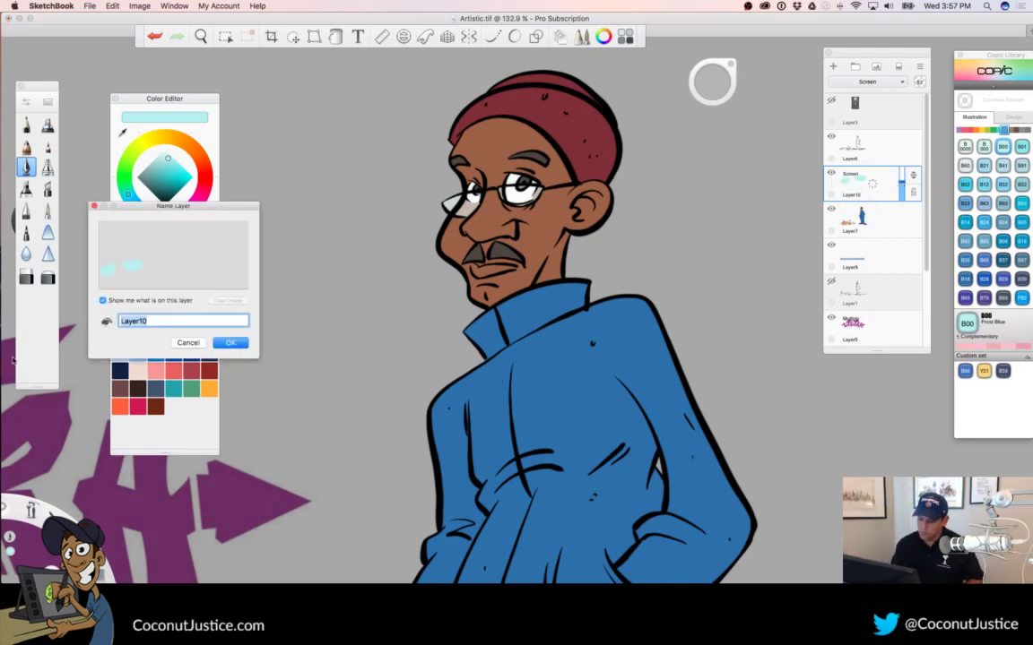
{"action": "type", "text": "glasses"}
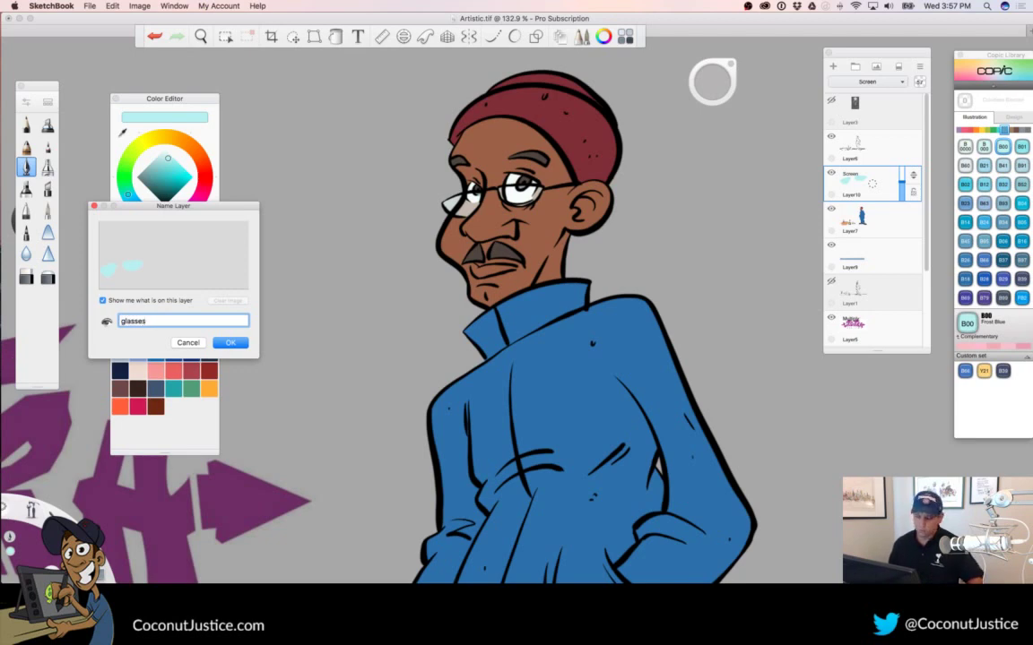
{"action": "left_click", "coordinate": [230, 343]}
Rename Layer6, which holds the black line art, "ink"
{"action": "left_click", "coordinate": [871, 148]}
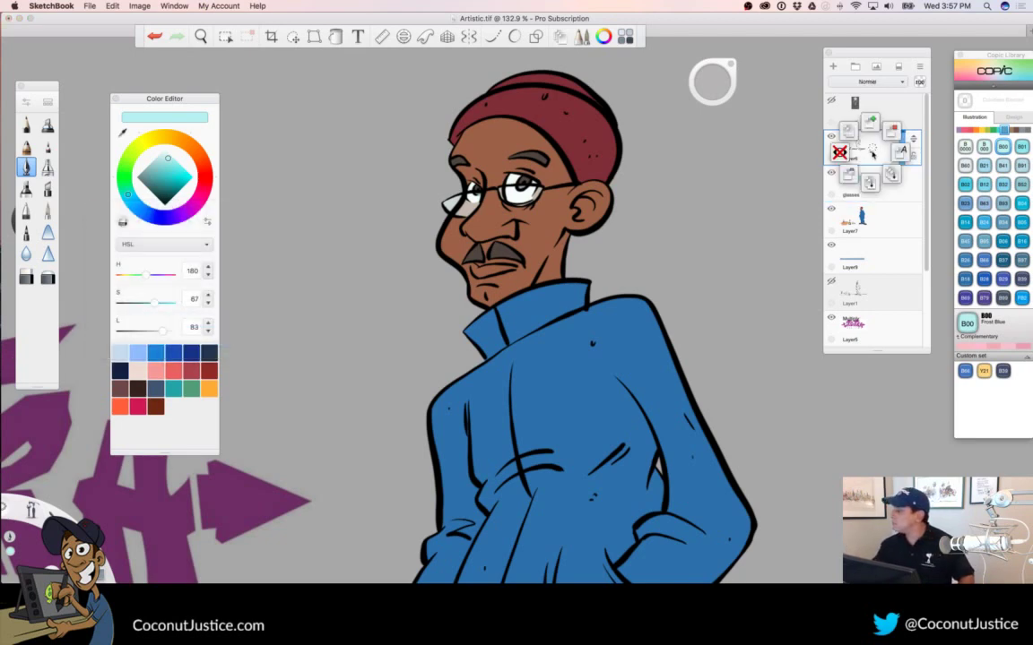
{"action": "left_click", "coordinate": [901, 155]}
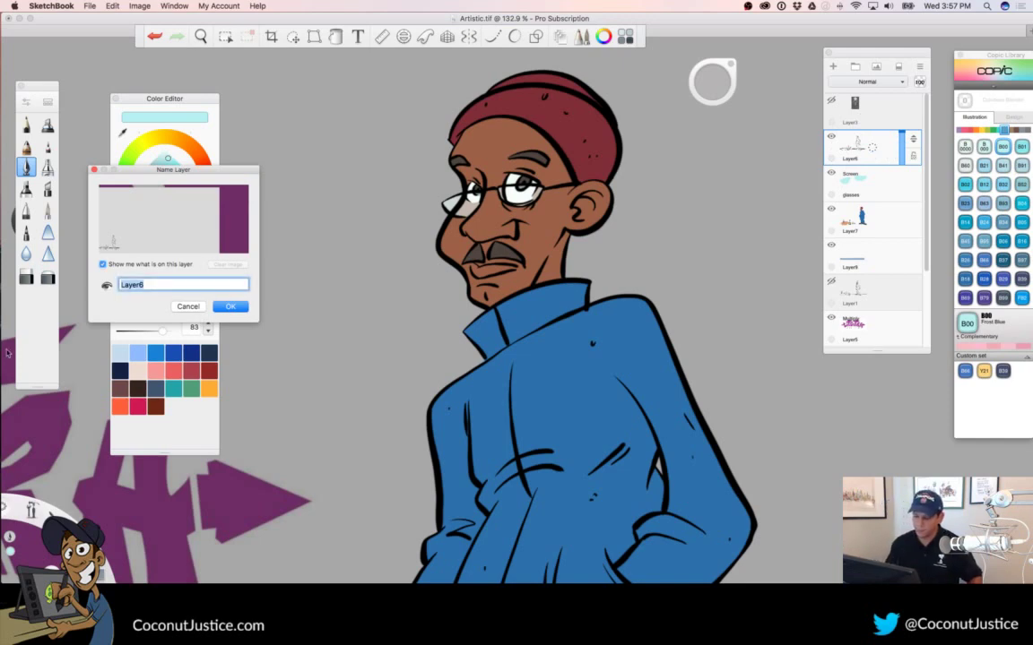
{"action": "key", "text": "BackSpace"}
{"action": "key", "text": "Return"}
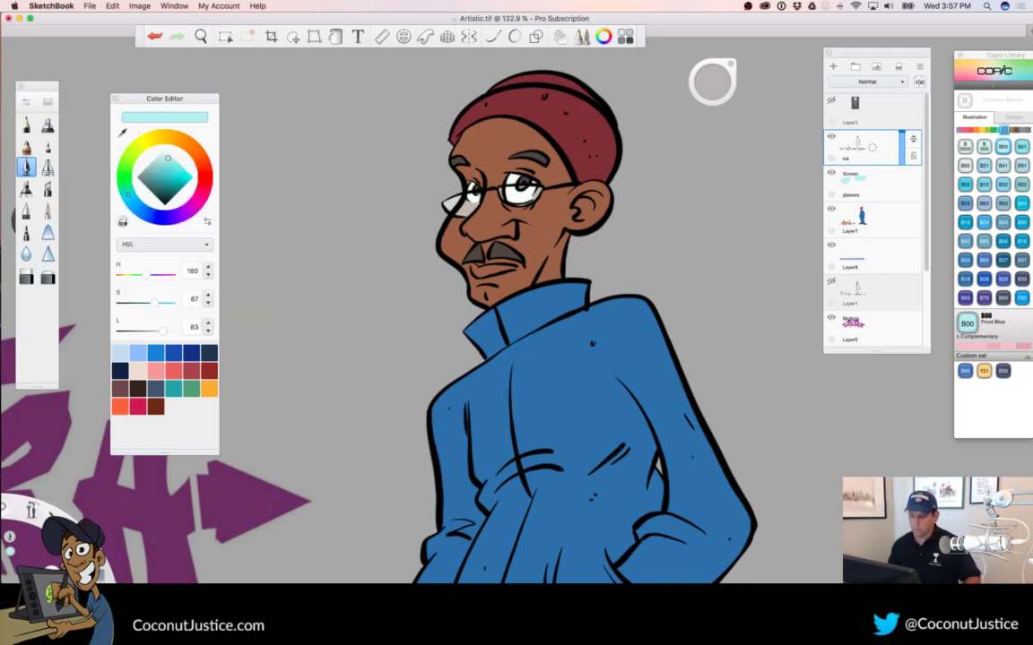
Rename Layer7, which holds the character and prop colors, "base color"
{"action": "left_click", "coordinate": [868, 223]}
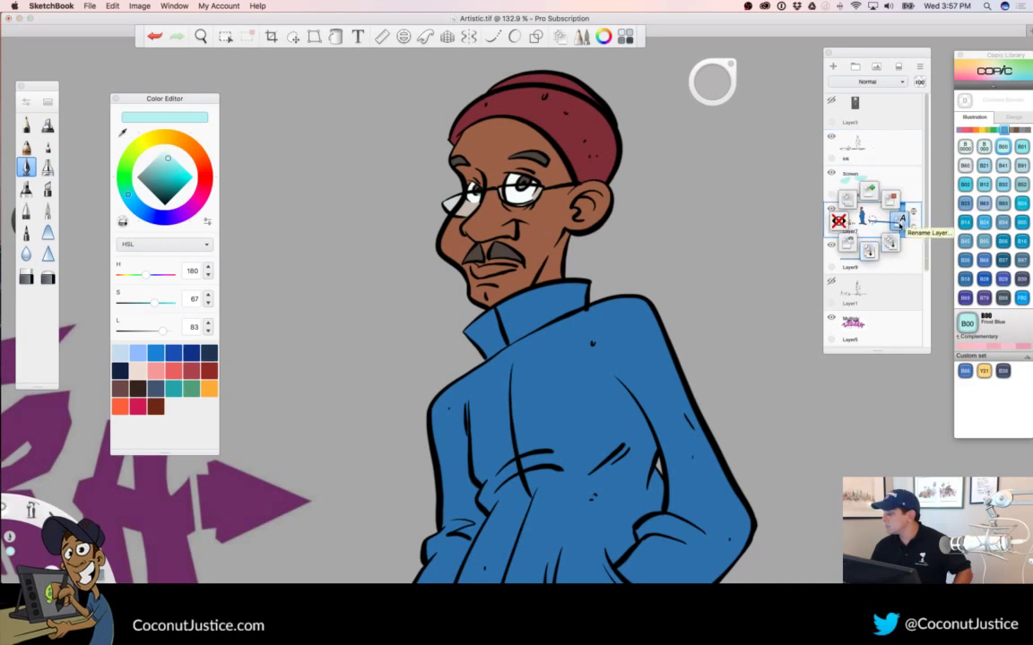
{"action": "left_click", "coordinate": [900, 222]}
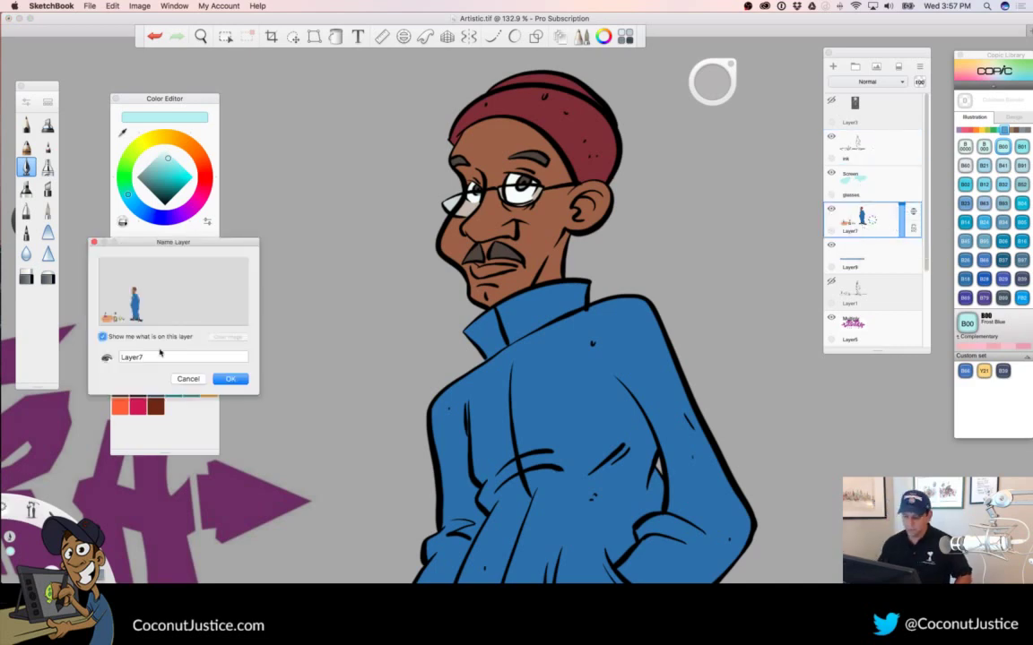
{"action": "type", "text": "base colo"}
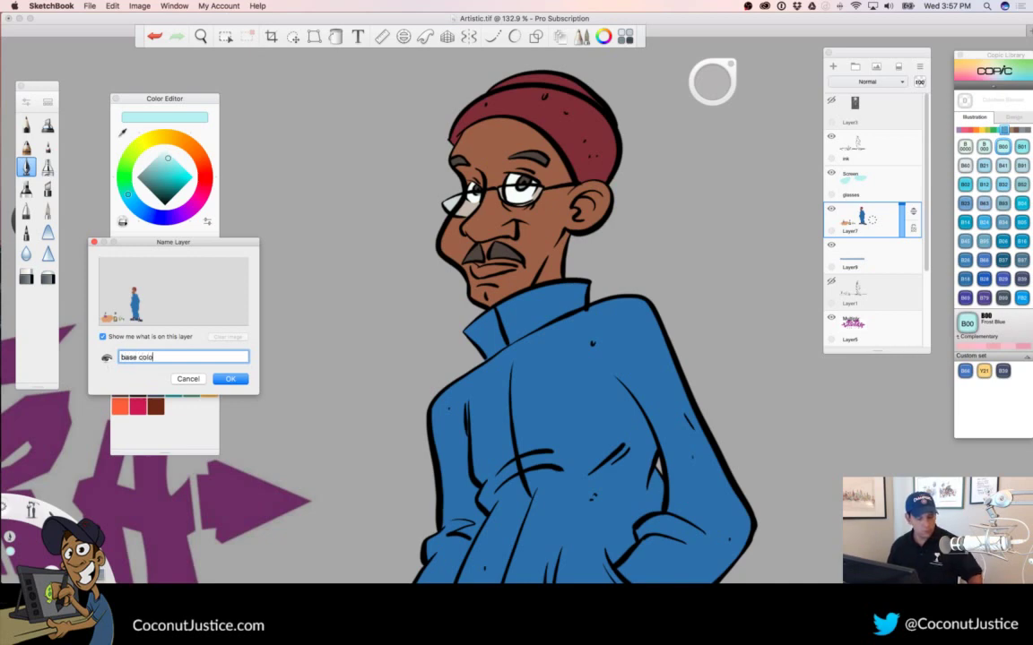
{"action": "key", "text": "Return"}
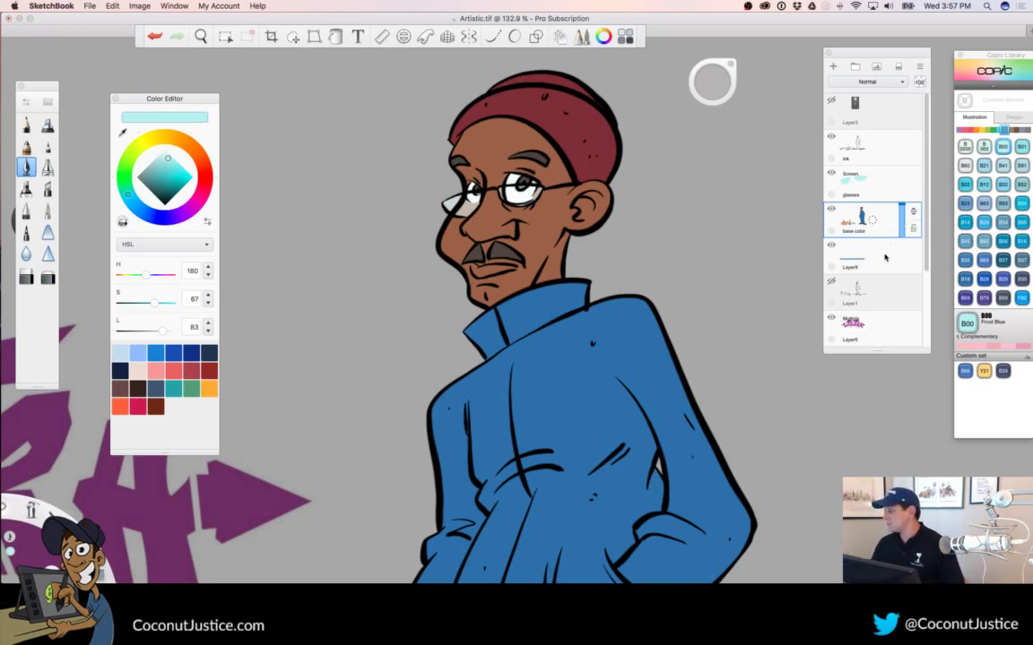
Merge the base color layer down into the floor layer and name the merged layer "base color"
{"action": "left_click", "coordinate": [902, 219]}
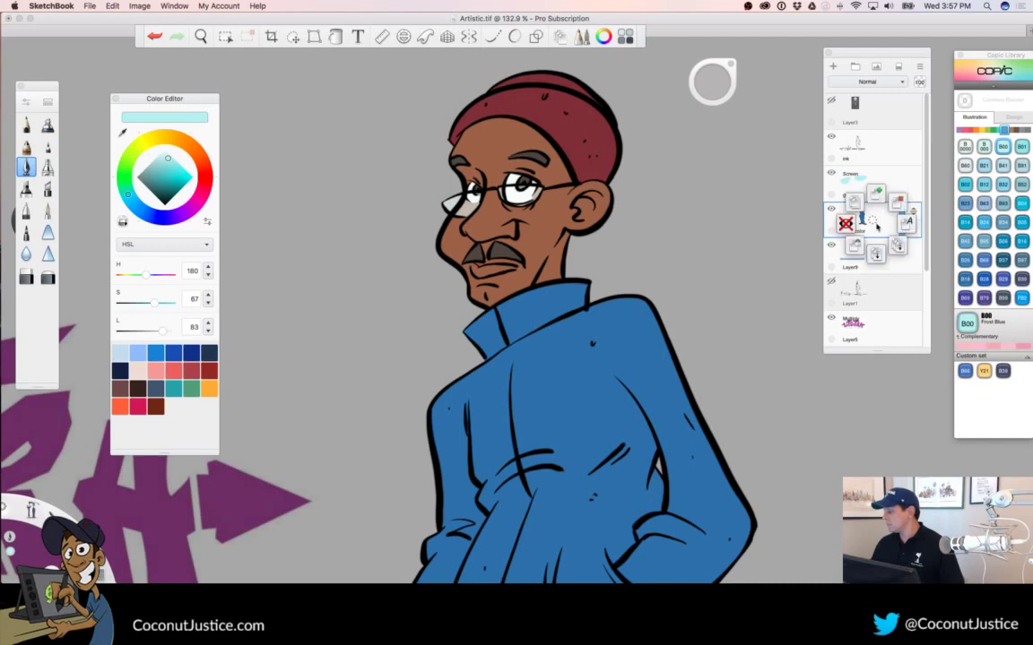
{"action": "left_click", "coordinate": [876, 254]}
{"action": "left_click", "coordinate": [860, 226]}
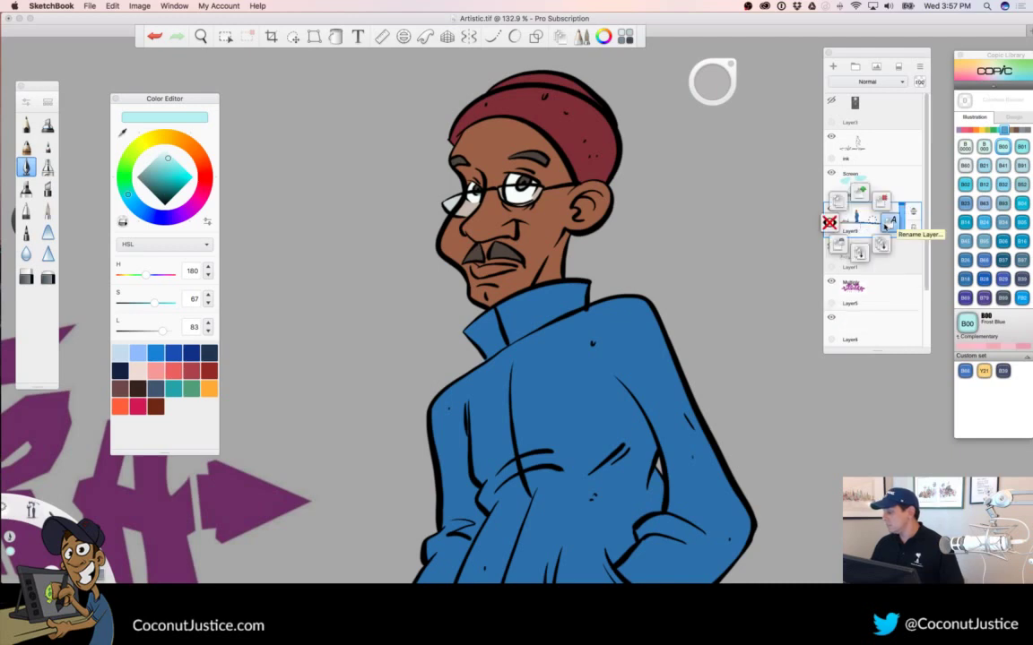
{"action": "left_click", "coordinate": [883, 228]}
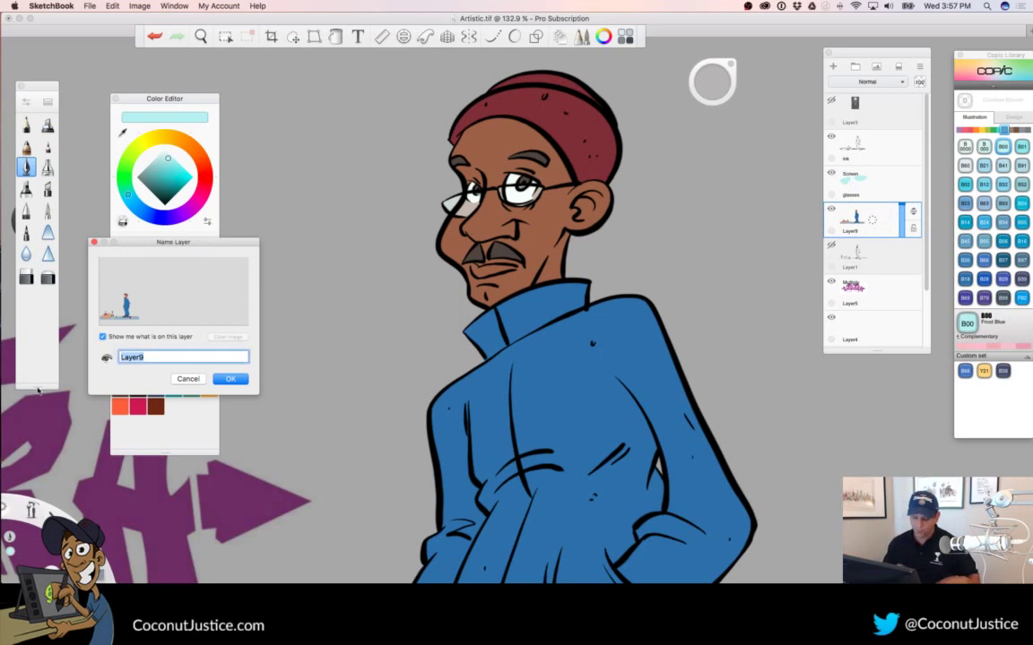
{"action": "type", "text": "base colo"}
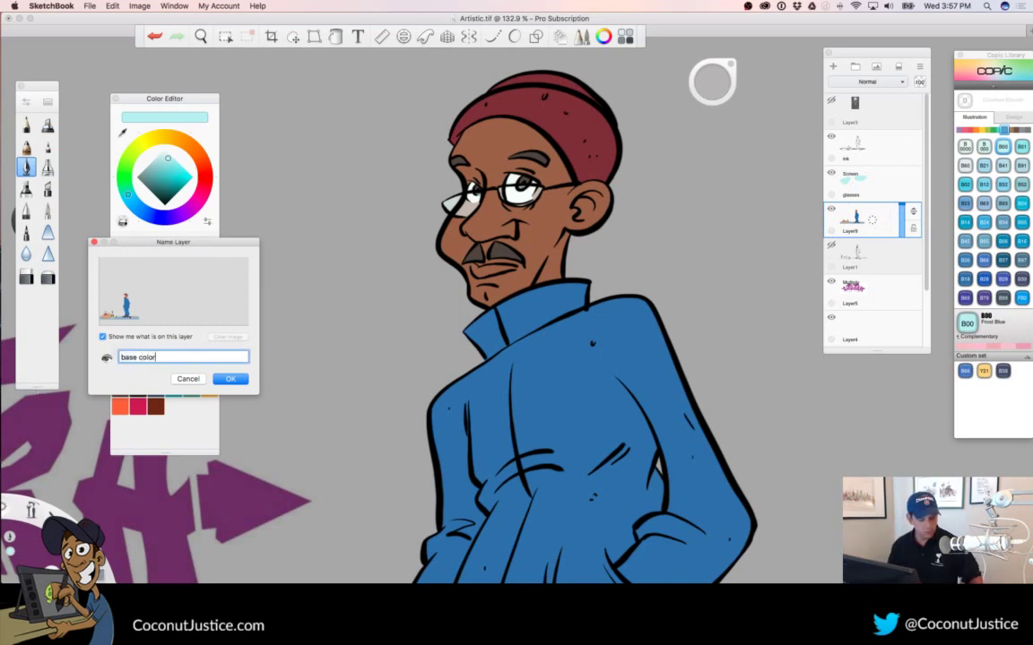
{"action": "key", "text": "Return"}
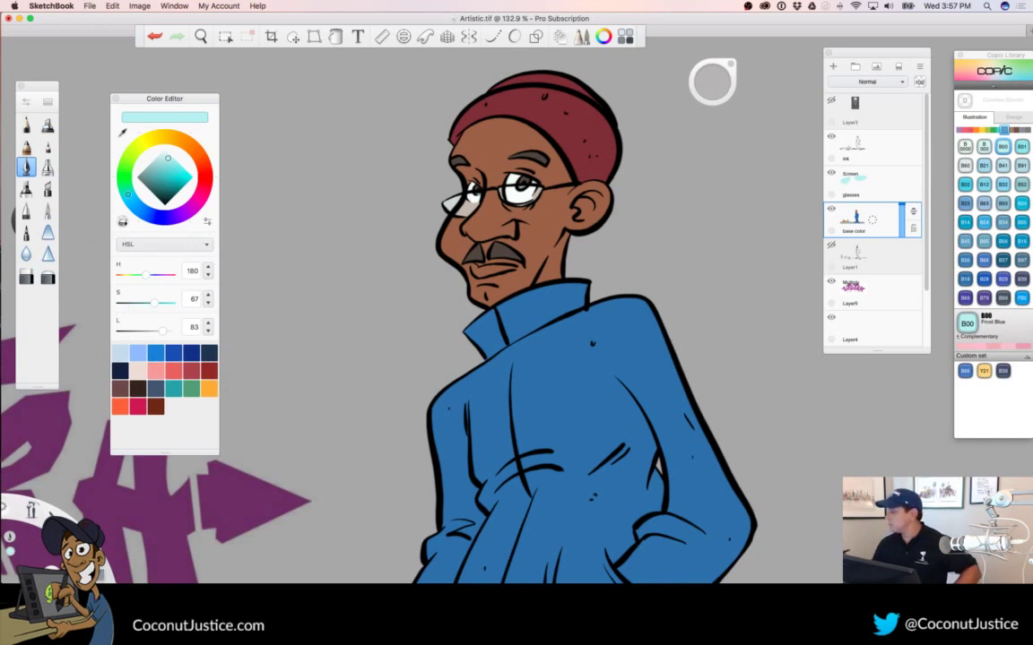
Add a new layer above the base color layer, switch to a different inking brush and adjust its size
{"action": "left_click", "coordinate": [833, 67]}
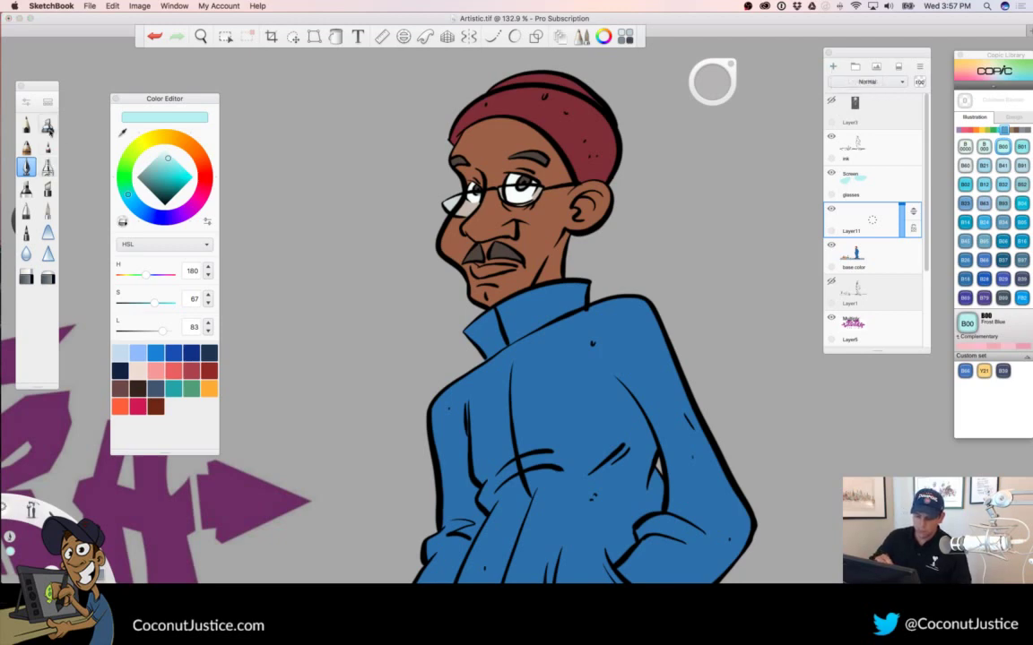
{"action": "left_click", "coordinate": [47, 167]}
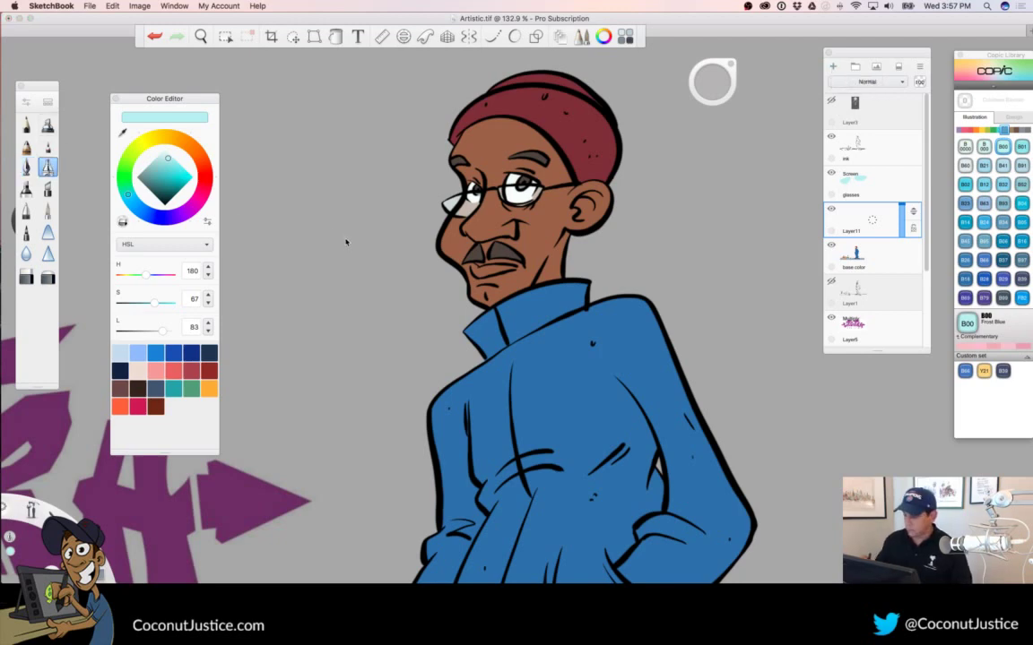
{"action": "mouse_move", "coordinate": [731, 85]}
{"action": "left_mouse_down"}
{"action": "mouse_move", "coordinate": [716, 98]}
{"action": "mouse_move", "coordinate": [818, 100]}
{"action": "mouse_move", "coordinate": [799, 96]}
{"action": "left_mouse_up"}
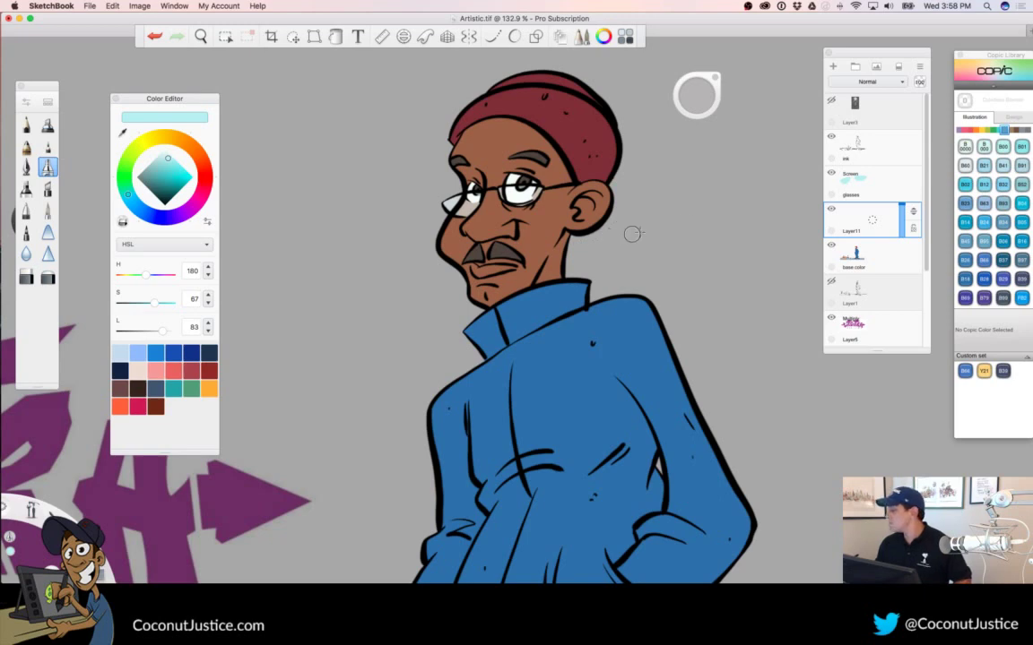
Choose the Copic color Y0000 Yellow Fluorite, resize the airbrush and paint a soft glow over the front of the character's face
{"action": "left_click", "coordinate": [982, 131]}
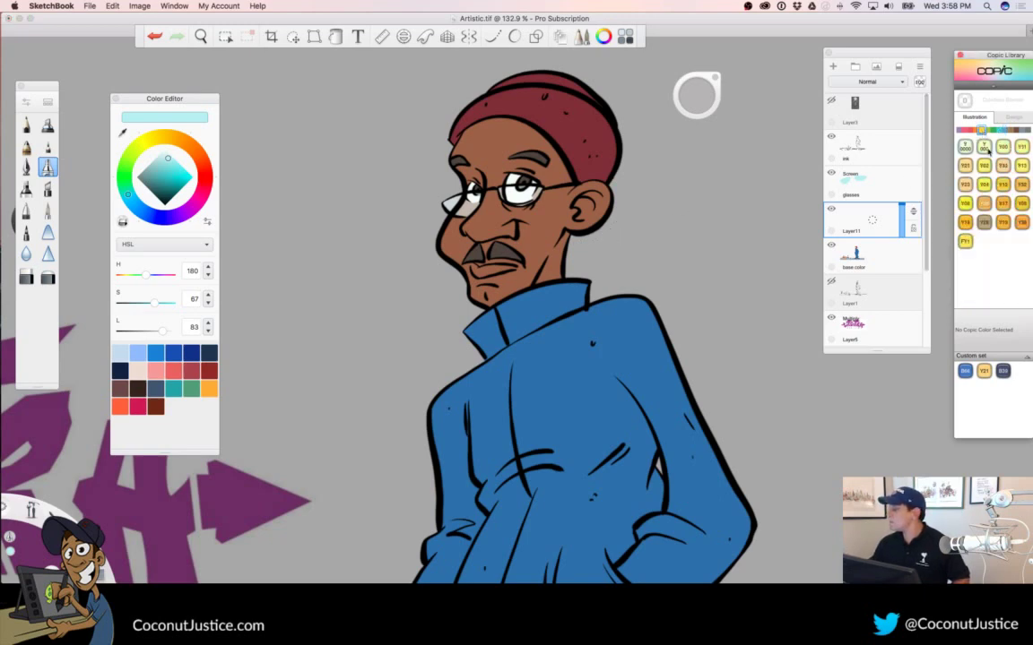
{"action": "left_click", "coordinate": [966, 149]}
{"action": "key", "text": "bracketleft"}
{"action": "left_click_drag", "start_coordinate": [813, 94], "coordinate": [956, 93]}
{"action": "mouse_move", "coordinate": [695, 100]}
{"action": "left_mouse_down"}
{"action": "mouse_move", "coordinate": [984, 95]}
{"action": "mouse_move", "coordinate": [702, 102]}
{"action": "left_mouse_up"}
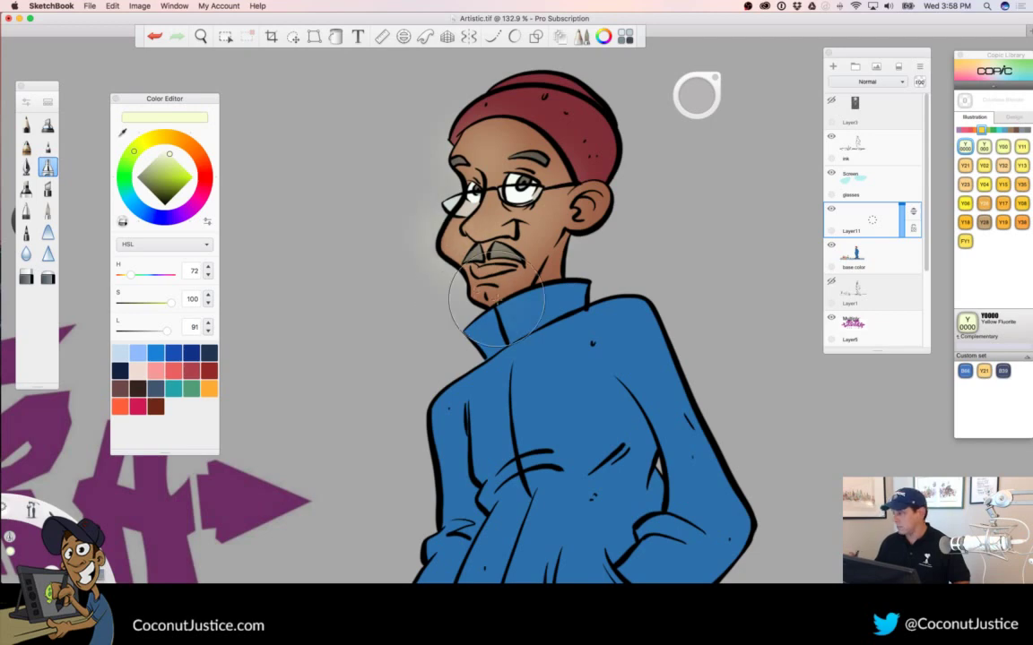
Try the Lighten and Screen blending modes on the glow layer and lower its opacity
{"action": "left_click", "coordinate": [873, 83]}
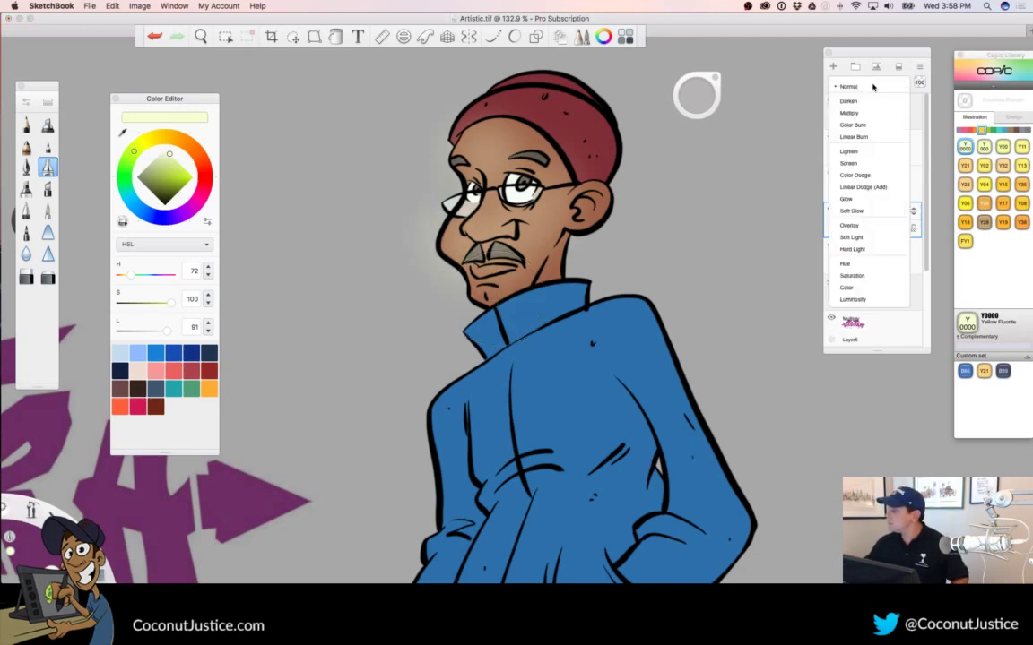
{"action": "left_click", "coordinate": [850, 150]}
{"action": "left_click", "coordinate": [854, 83]}
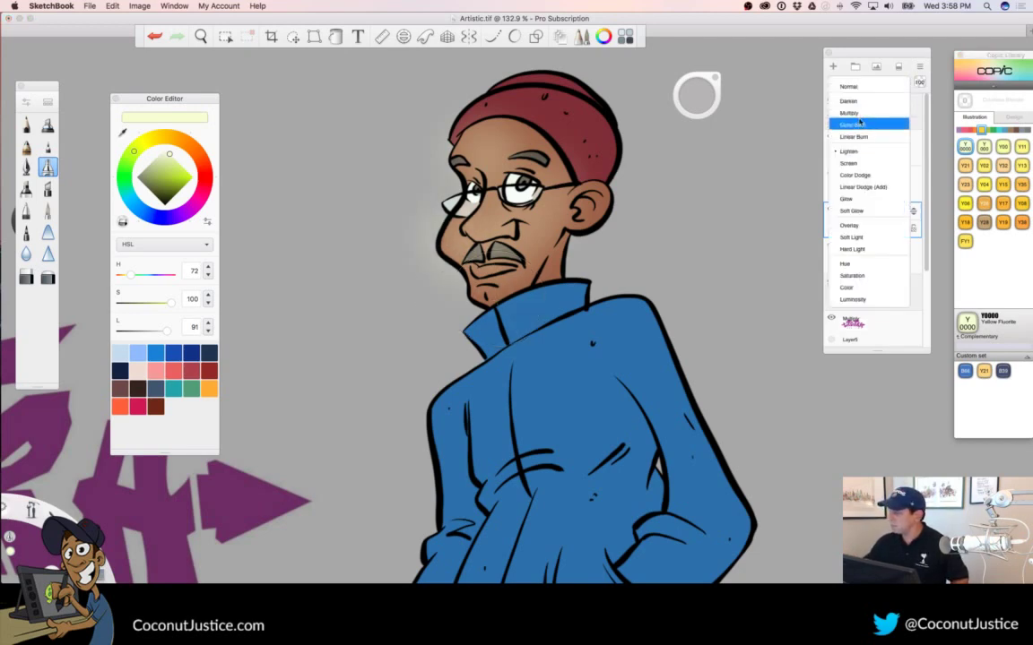
{"action": "left_click", "coordinate": [855, 163]}
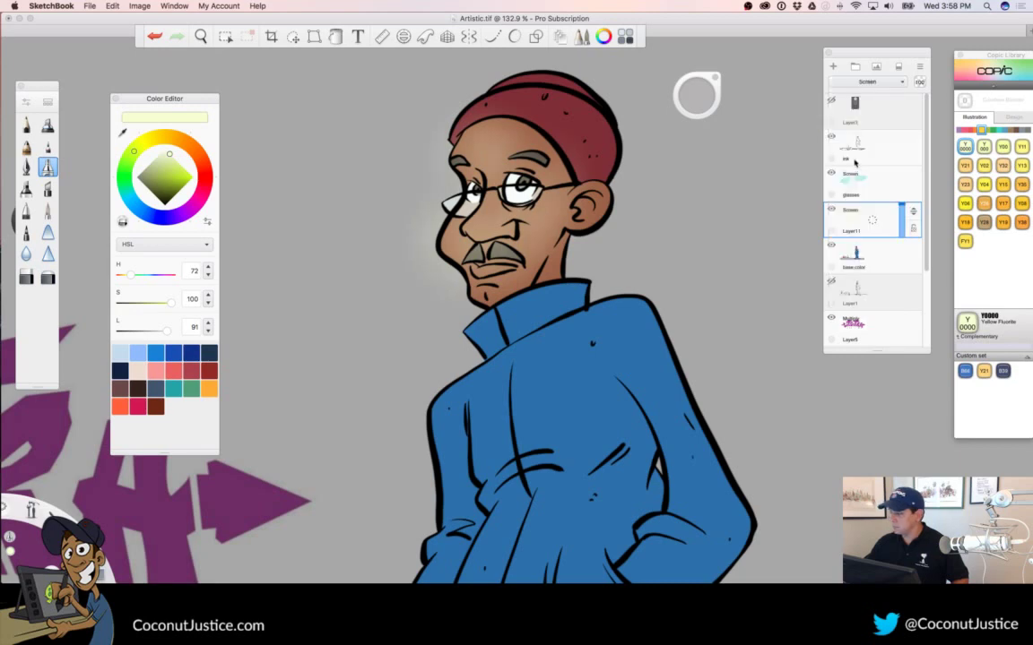
{"action": "left_click_drag", "start_coordinate": [900, 211], "coordinate": [901, 217]}
Set the glow layer's blending mode to Overlay and readjust its opacity
{"action": "left_click", "coordinate": [871, 83]}
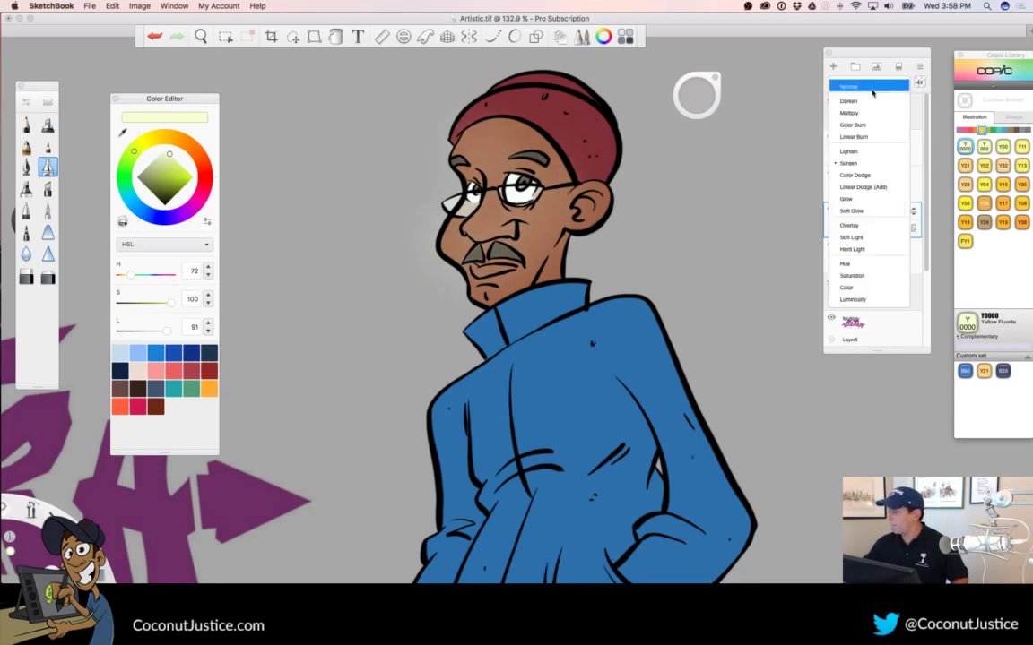
{"action": "left_click", "coordinate": [868, 224]}
{"action": "left_click_drag", "start_coordinate": [901, 215], "coordinate": [906, 216]}
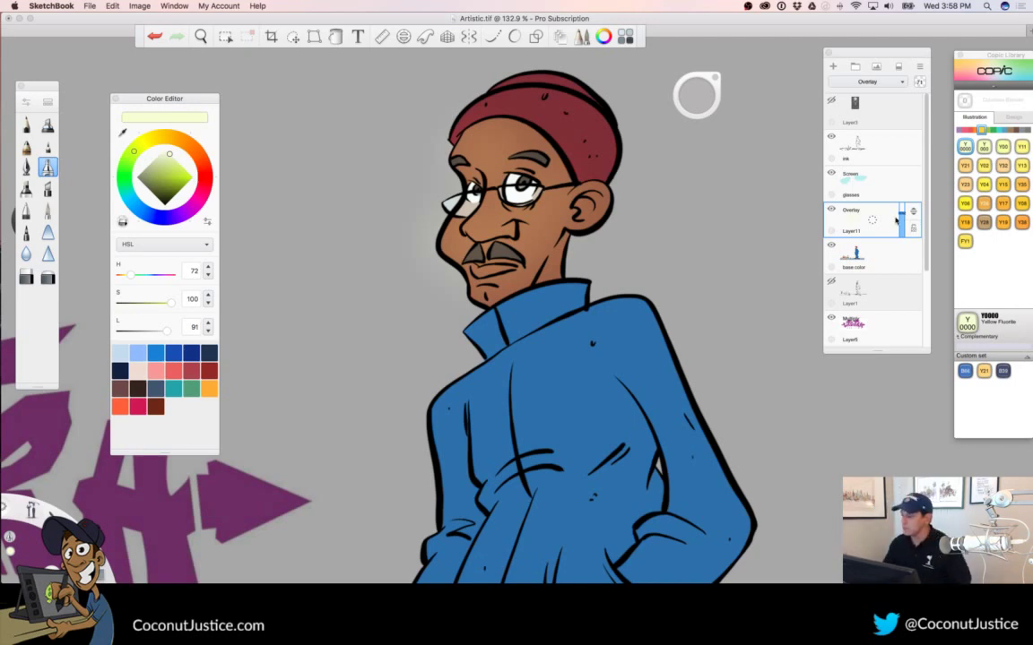
Reduce the brush size, add a new layer above the glow layer and sample the skin color from the character's neck
{"action": "left_click_drag", "start_coordinate": [689, 94], "coordinate": [242, 175]}
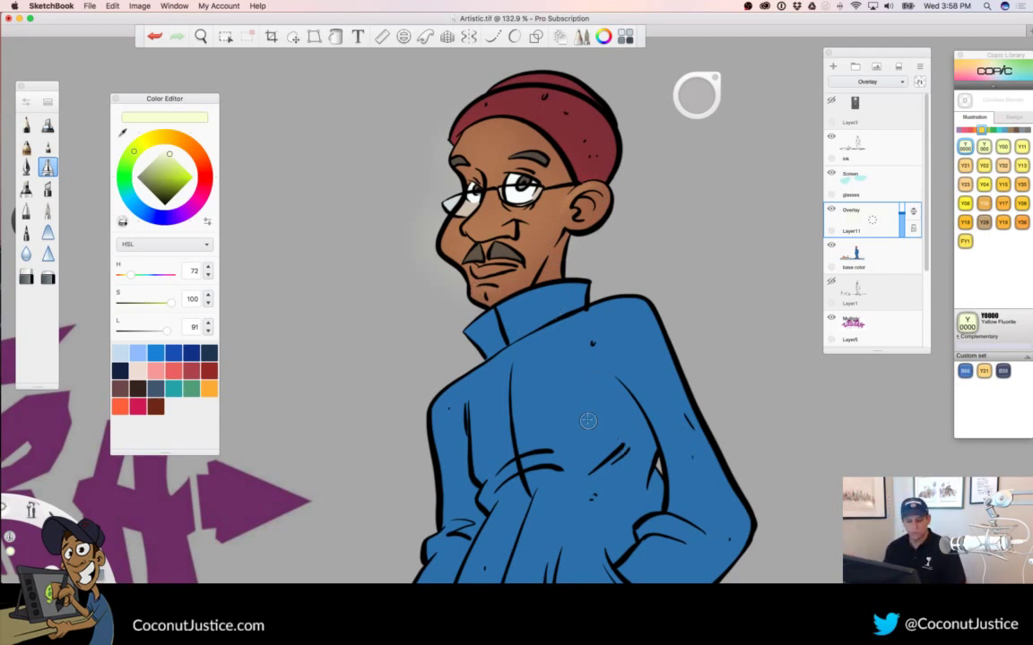
{"action": "key", "text": "space"}
{"action": "left_click_drag", "start_coordinate": [566, 369], "coordinate": [484, 408]}
{"action": "left_click_drag", "start_coordinate": [550, 434], "coordinate": [573, 414]}
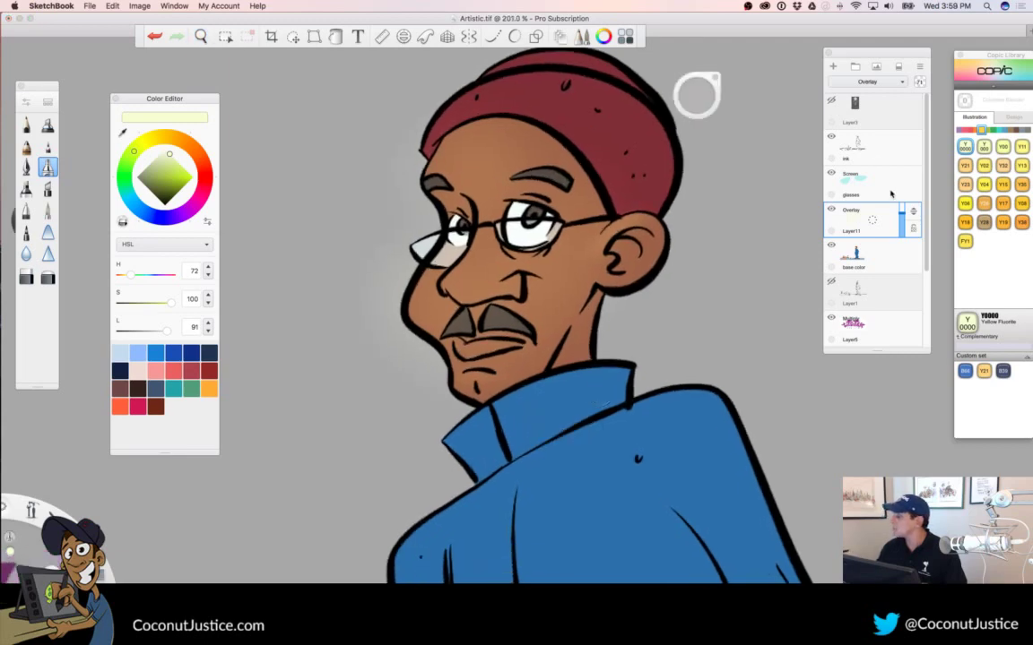
{"action": "left_click", "coordinate": [835, 67]}
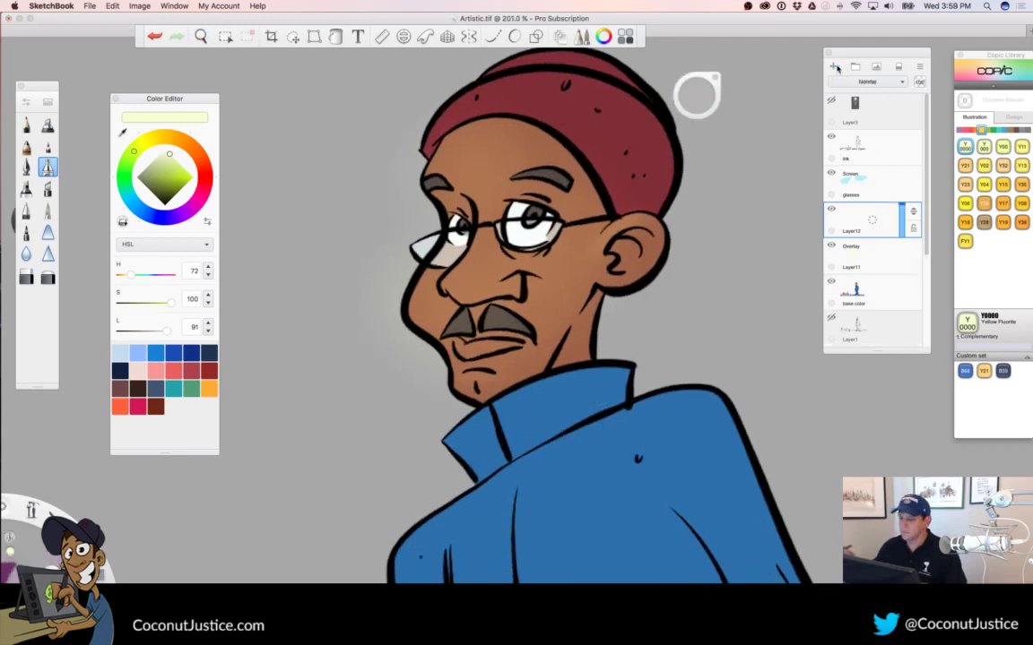
{"action": "left_click", "coordinate": [588, 354], "text": "alt"}
{"action": "key", "text": "space"}
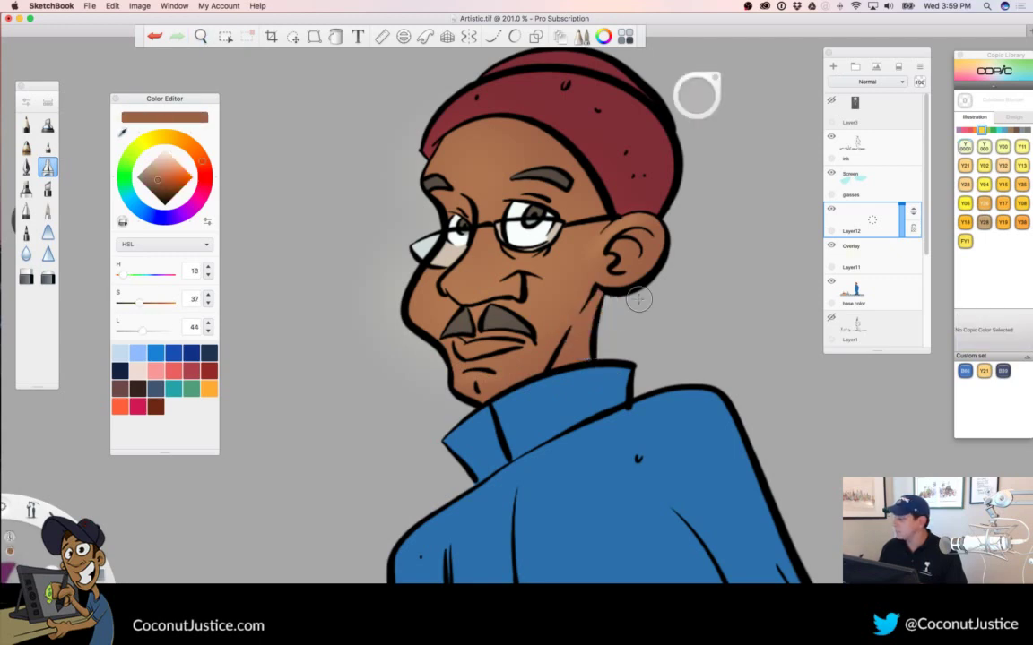
Add a new layer above the ink layer and name it "colors"
{"action": "left_click", "coordinate": [865, 144]}
{"action": "left_click", "coordinate": [834, 67]}
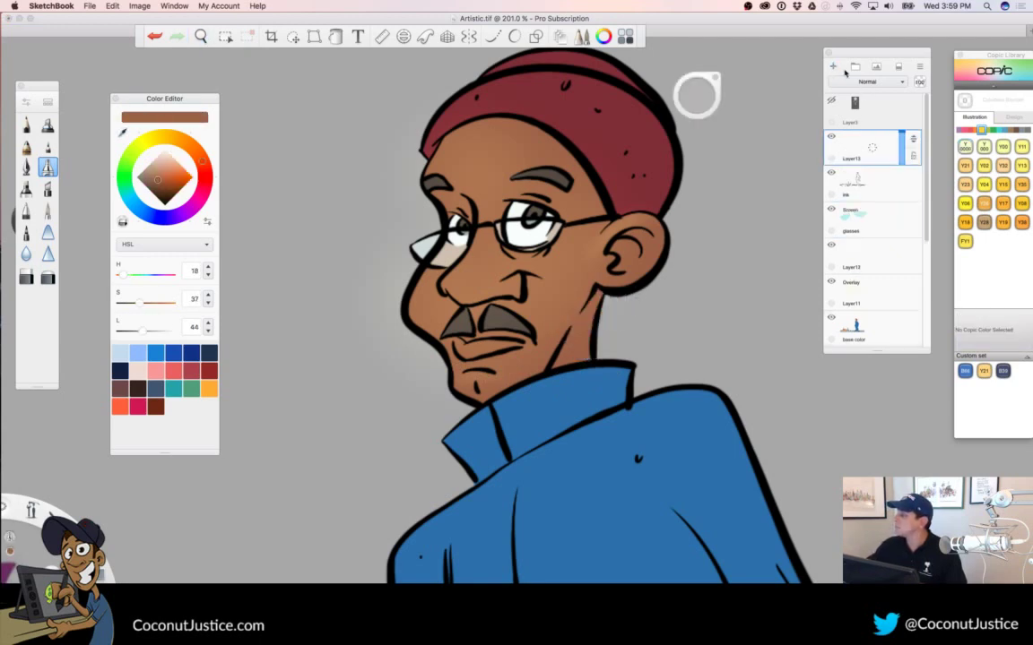
{"action": "left_click_drag", "start_coordinate": [858, 154], "coordinate": [884, 154]}
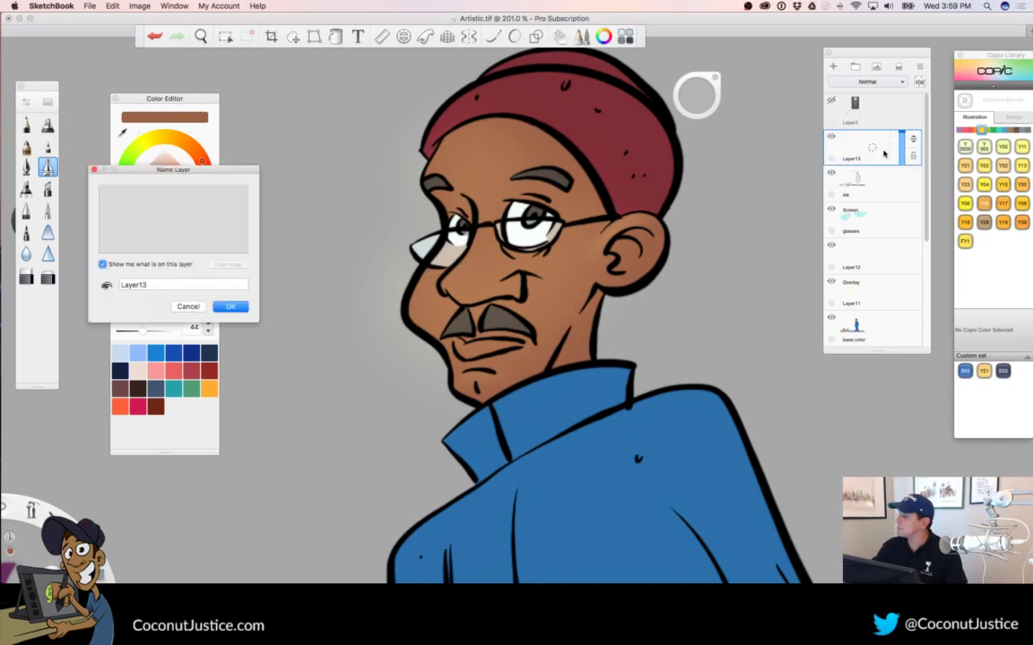
{"action": "double_click", "coordinate": [159, 283]}
{"action": "type", "text": "d"}
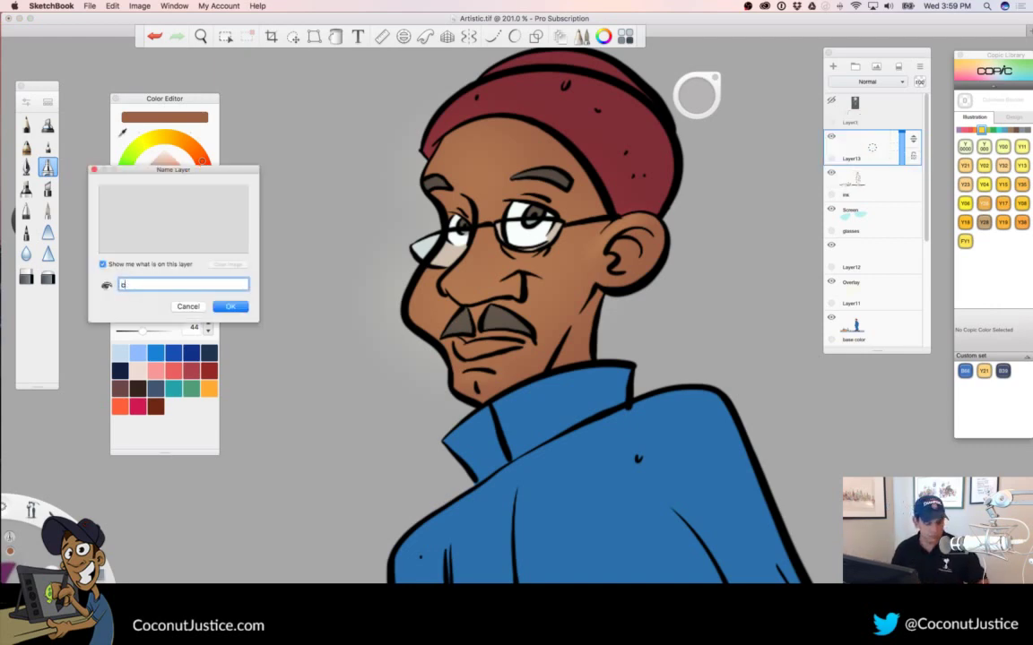
{"action": "type", "text": "olors"}
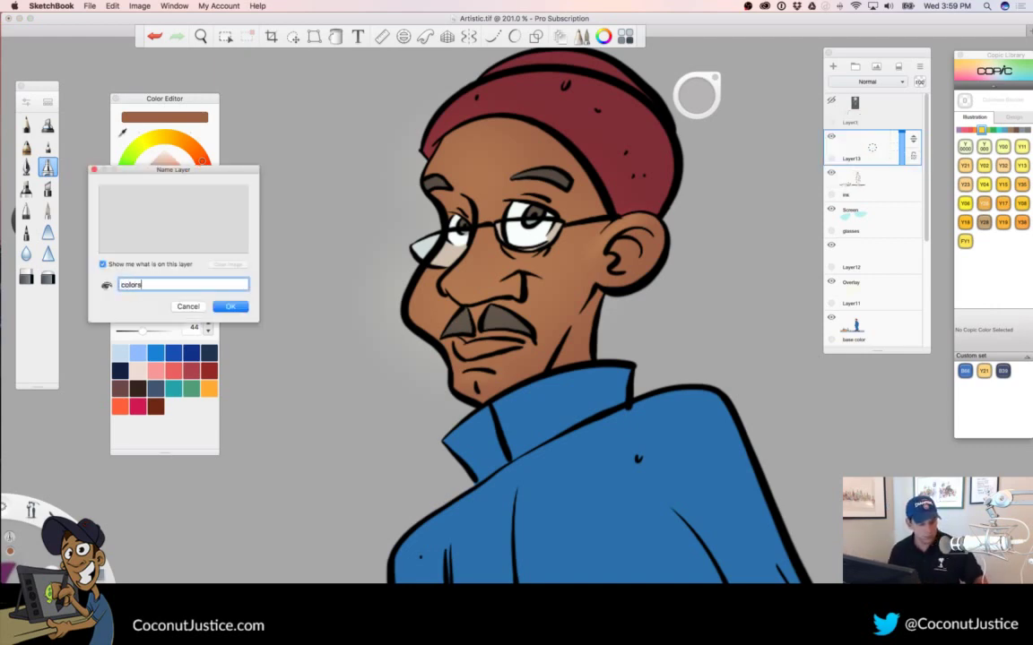
{"action": "left_click", "coordinate": [232, 305]}
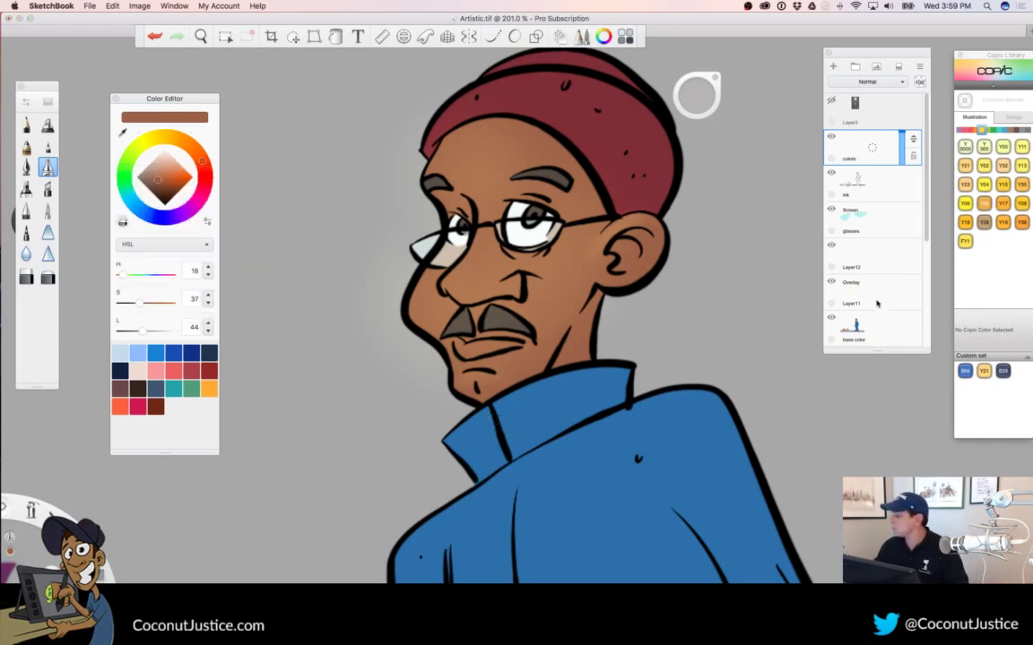
Hide the Overlay glow layer, switch to a solid inking brush and paint a skin-color swatch in the empty area beside the character
{"action": "left_click", "coordinate": [831, 281]}
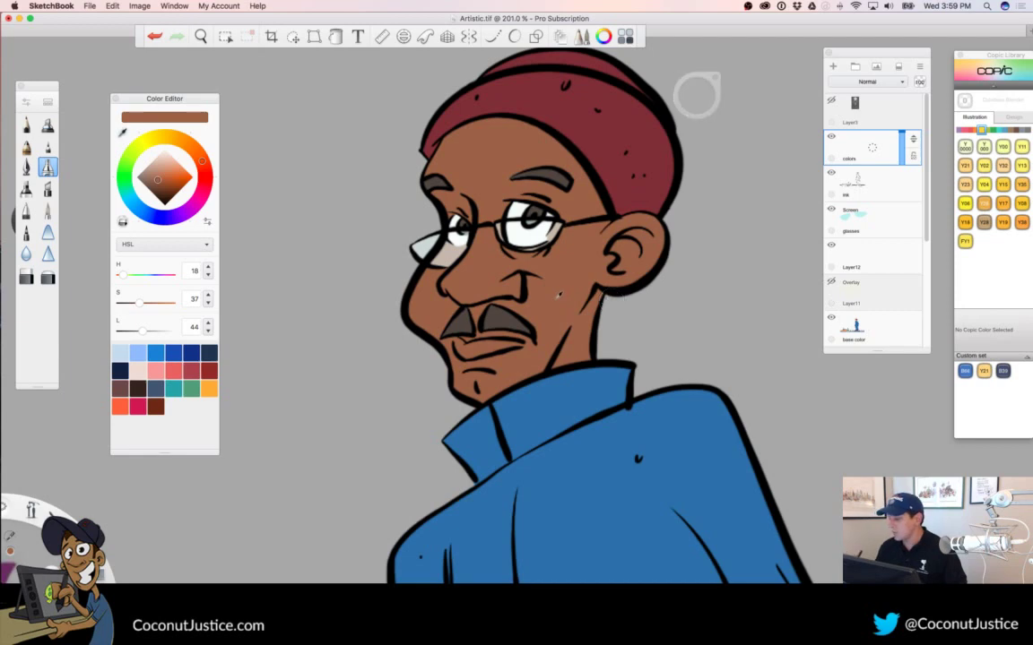
{"action": "key", "text": "space"}
{"action": "mouse_move", "coordinate": [477, 375]}
{"action": "left_mouse_down"}
{"action": "mouse_move", "coordinate": [441, 348]}
{"action": "mouse_move", "coordinate": [354, 378]}
{"action": "left_mouse_up"}
{"action": "mouse_move", "coordinate": [591, 417]}
{"action": "left_mouse_down"}
{"action": "mouse_move", "coordinate": [545, 407]}
{"action": "mouse_move", "coordinate": [516, 379]}
{"action": "left_mouse_up"}
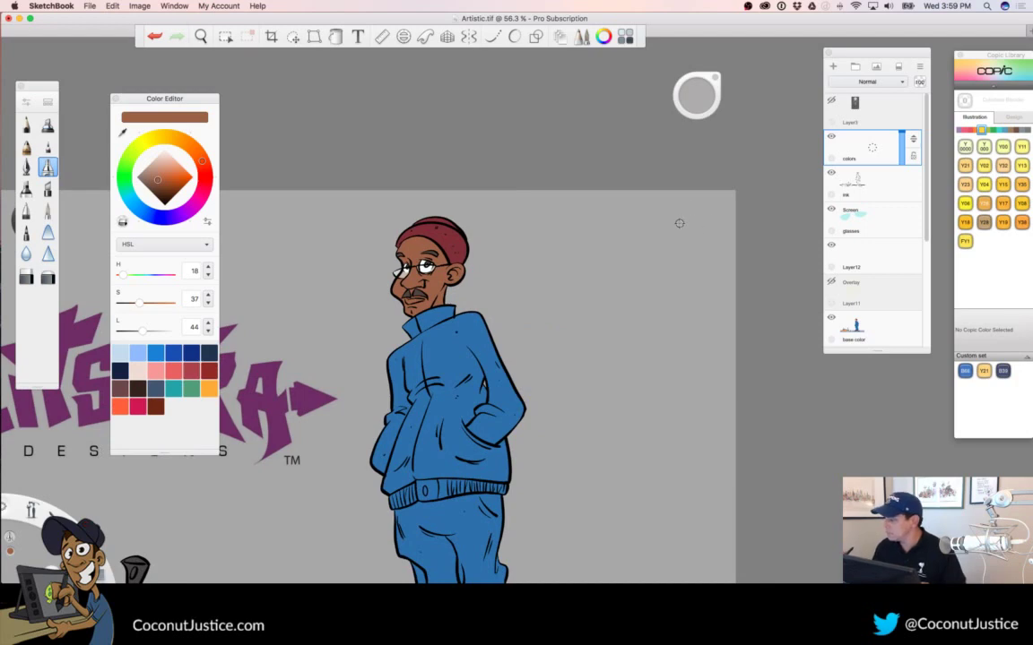
{"action": "left_click", "coordinate": [26, 168]}
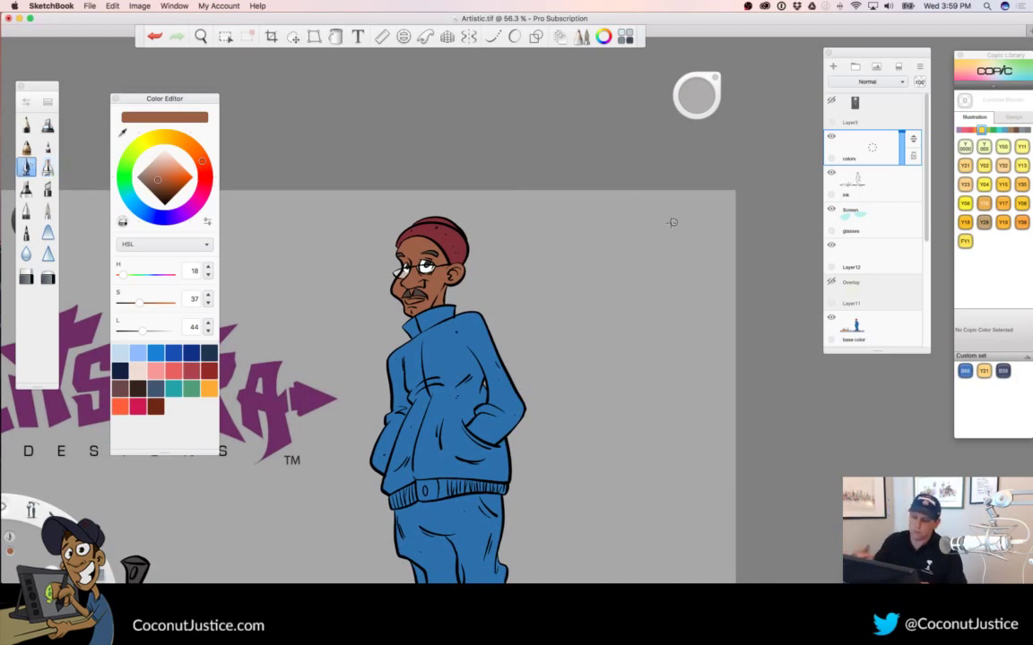
{"action": "mouse_move", "coordinate": [687, 223]}
{"action": "left_mouse_down"}
{"action": "mouse_move", "coordinate": [684, 233]}
{"action": "mouse_move", "coordinate": [668, 224]}
{"action": "mouse_move", "coordinate": [679, 235]}
{"action": "left_mouse_up"}
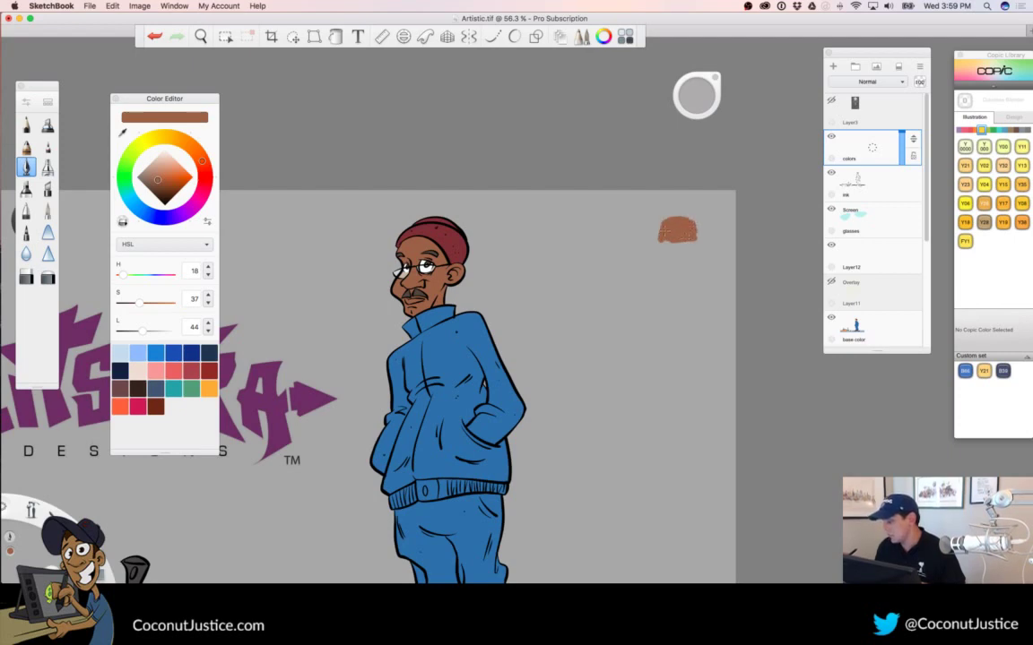
Sample the blue of the suit and the red of the hat, and paint a swatch of each below the skin swatch
{"action": "left_click", "coordinate": [482, 333], "text": "alt"}
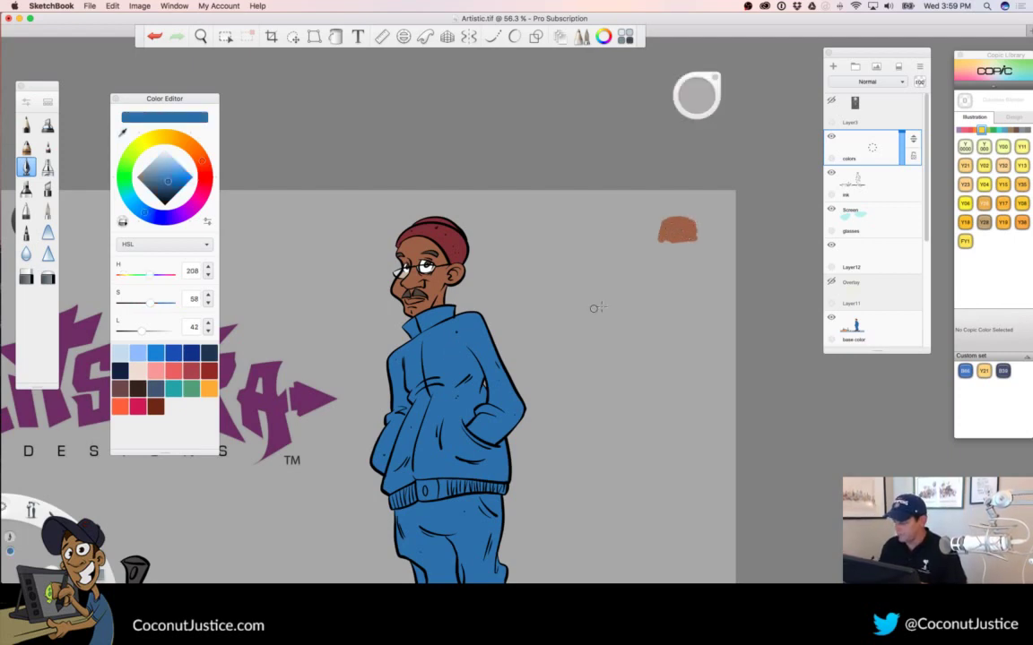
{"action": "left_click_drag", "start_coordinate": [663, 269], "coordinate": [678, 273]}
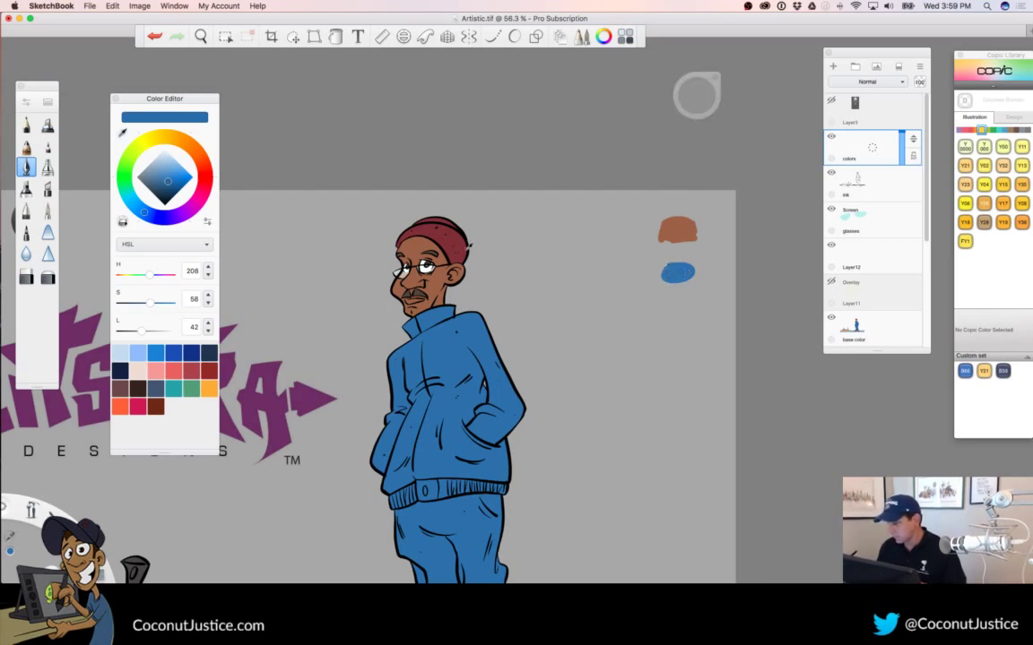
{"action": "left_click", "coordinate": [454, 235], "text": "alt"}
{"action": "left_click_drag", "start_coordinate": [659, 297], "coordinate": [688, 296]}
Sample the dark blue of the shoes, write "SHOES" below the other swatches and paint a round swatch beside the word
{"action": "key", "text": "space"}
{"action": "left_click_drag", "start_coordinate": [701, 496], "coordinate": [673, 199]}
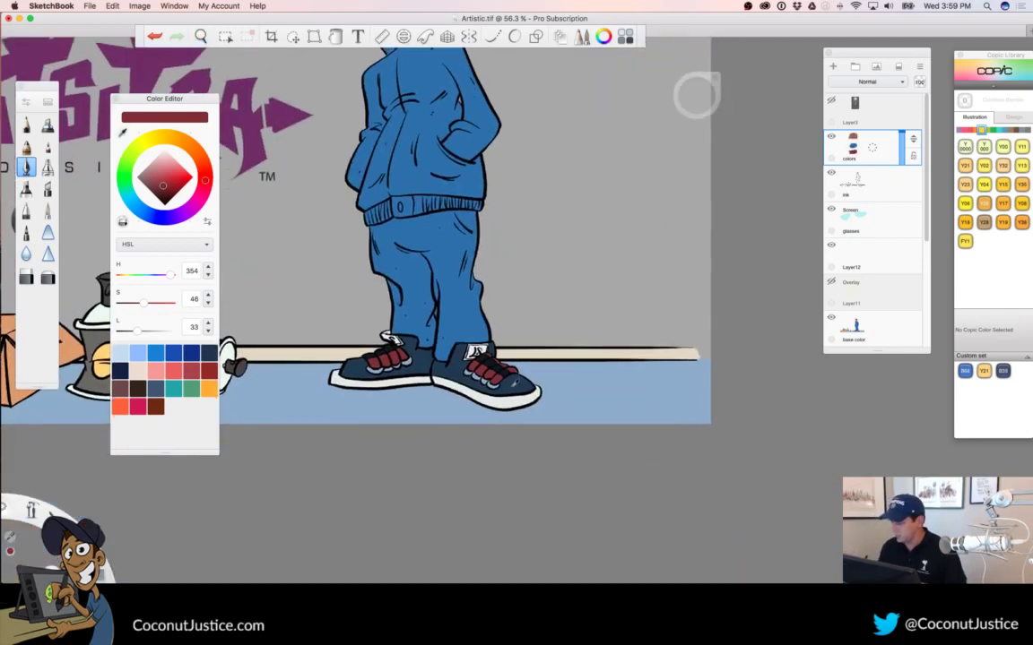
{"action": "left_click", "coordinate": [513, 384], "text": "alt"}
{"action": "key", "text": "space"}
{"action": "mouse_move", "coordinate": [728, 233]}
{"action": "left_mouse_down"}
{"action": "mouse_move", "coordinate": [707, 482]}
{"action": "mouse_move", "coordinate": [705, 289]}
{"action": "mouse_move", "coordinate": [661, 448]}
{"action": "left_mouse_up"}
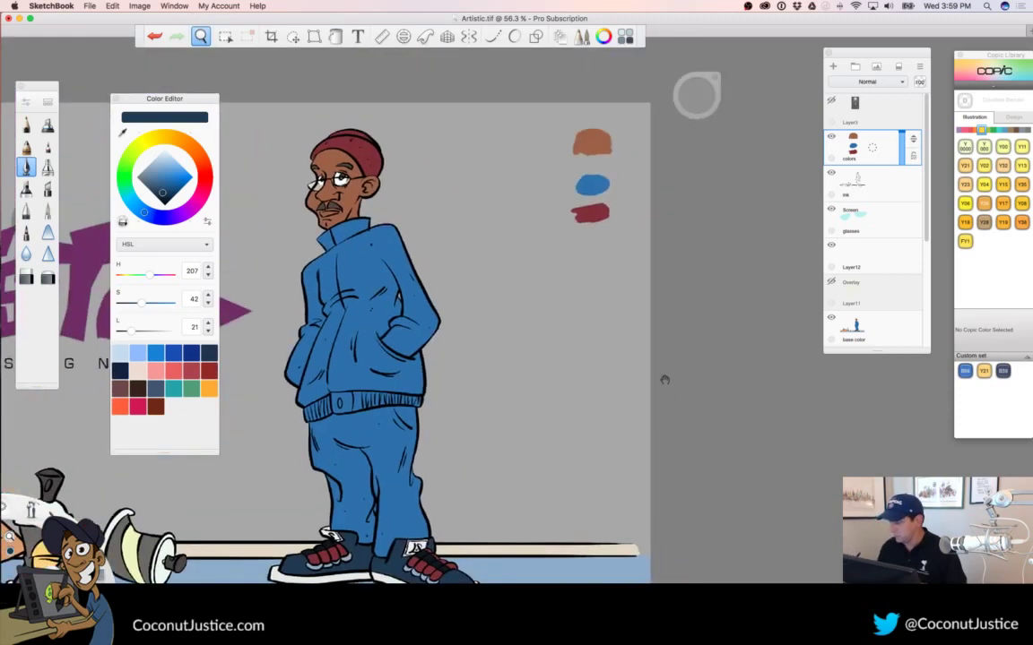
{"action": "mouse_move", "coordinate": [574, 243]}
{"action": "left_mouse_down"}
{"action": "mouse_move", "coordinate": [564, 255]}
{"action": "mouse_move", "coordinate": [634, 245]}
{"action": "left_mouse_up"}
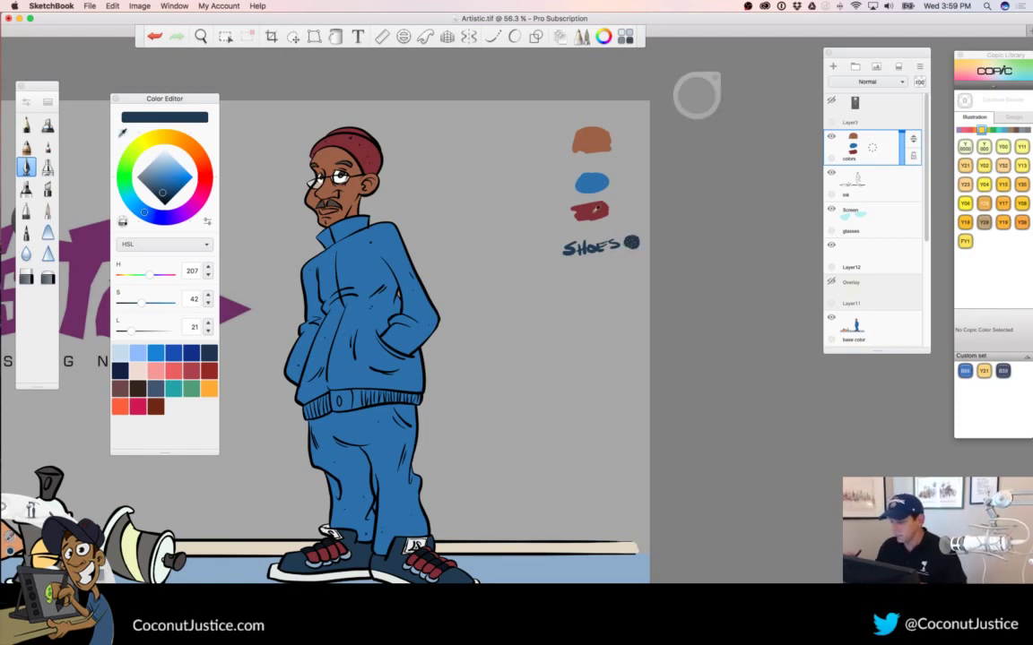
Handwrite the labels "HAT", "SUIT" and "SKIN" beside their swatches, each in the color sampled from its own swatch
{"action": "left_click", "coordinate": [580, 205], "text": "alt"}
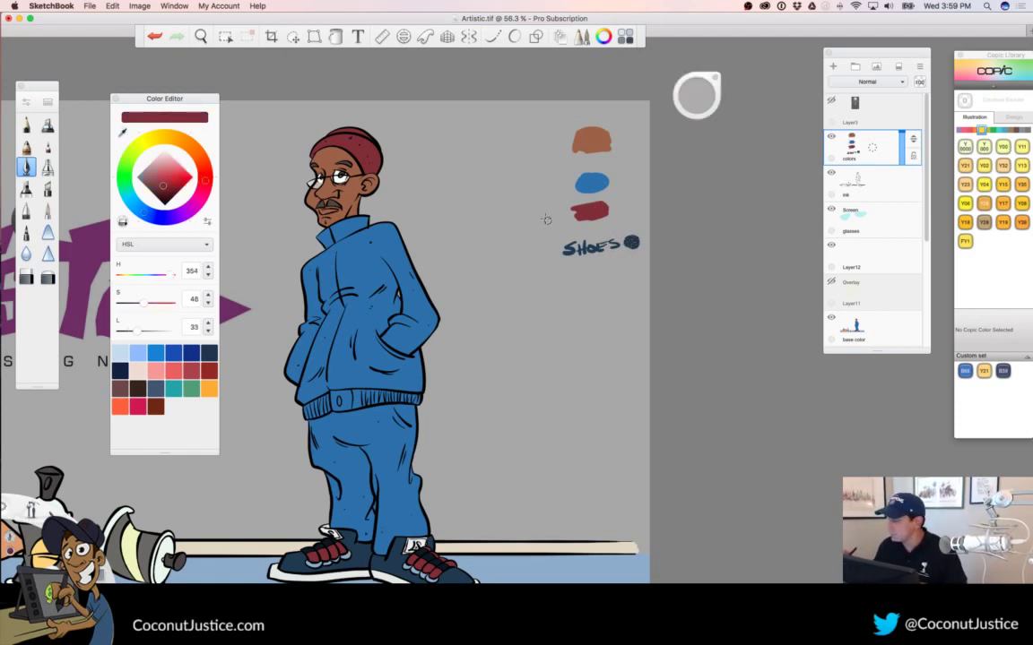
{"action": "left_click_drag", "start_coordinate": [540, 210], "coordinate": [559, 208]}
{"action": "left_click_drag", "start_coordinate": [549, 209], "coordinate": [549, 222]}
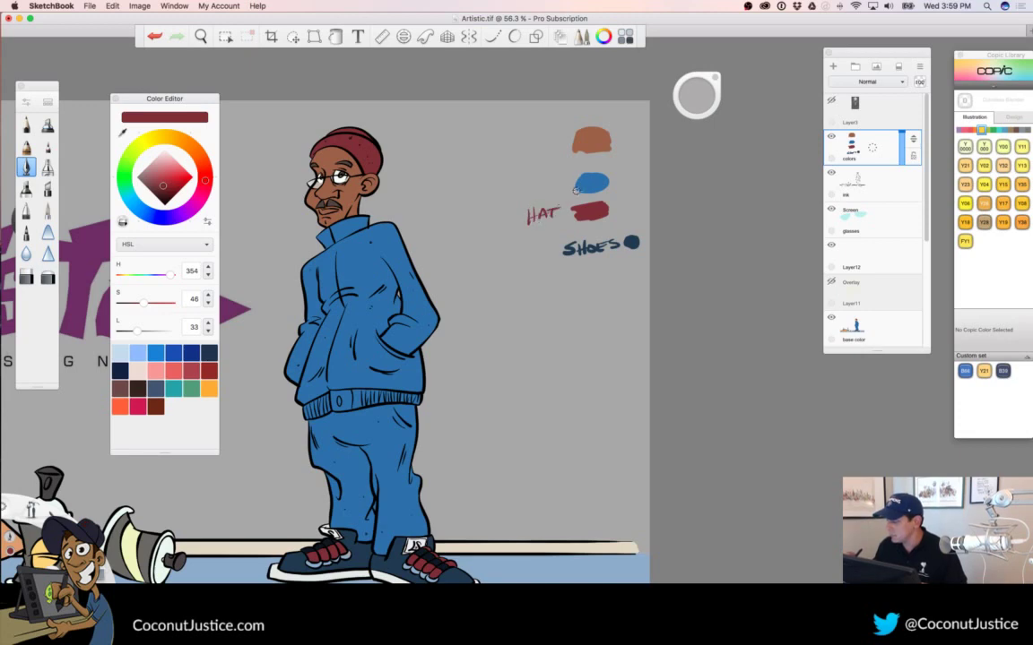
{"action": "left_click", "coordinate": [578, 180], "text": "alt"}
{"action": "mouse_move", "coordinate": [529, 180]}
{"action": "left_mouse_down"}
{"action": "mouse_move", "coordinate": [523, 191]}
{"action": "mouse_move", "coordinate": [539, 181]}
{"action": "left_mouse_up"}
{"action": "mouse_move", "coordinate": [543, 181]}
{"action": "left_mouse_down"}
{"action": "mouse_move", "coordinate": [545, 190]}
{"action": "mouse_move", "coordinate": [559, 177]}
{"action": "left_mouse_up"}
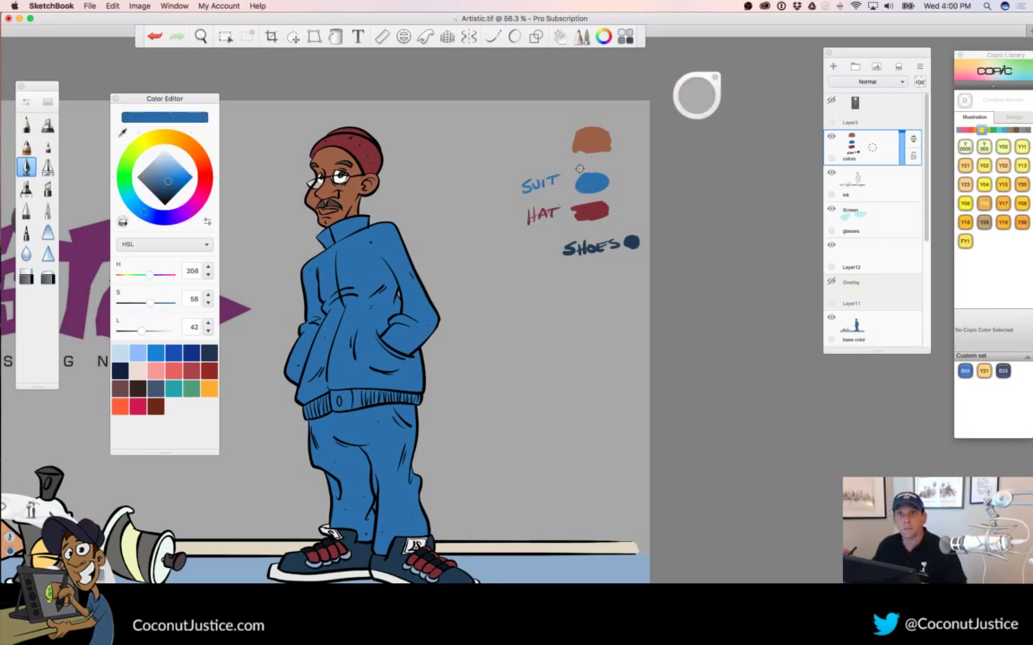
{"action": "left_click", "coordinate": [592, 139], "text": "alt"}
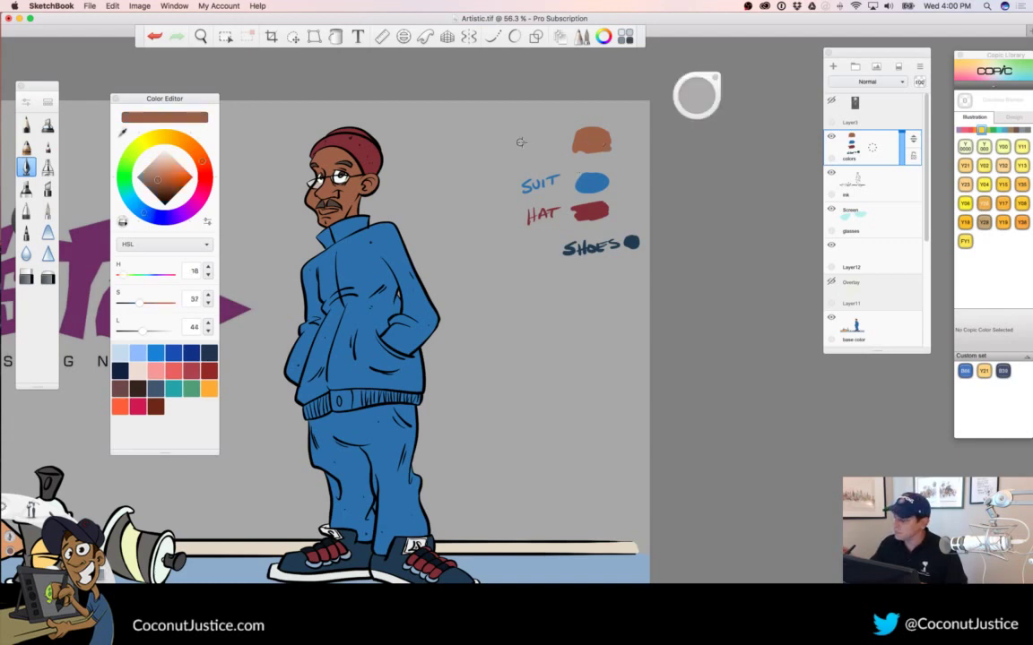
{"action": "mouse_move", "coordinate": [528, 139]}
{"action": "left_mouse_down"}
{"action": "mouse_move", "coordinate": [517, 155]}
{"action": "mouse_move", "coordinate": [541, 157]}
{"action": "left_mouse_up"}
{"action": "mouse_move", "coordinate": [548, 136]}
{"action": "left_mouse_down"}
{"action": "mouse_move", "coordinate": [547, 154]}
{"action": "mouse_move", "coordinate": [564, 135]}
{"action": "left_mouse_up"}
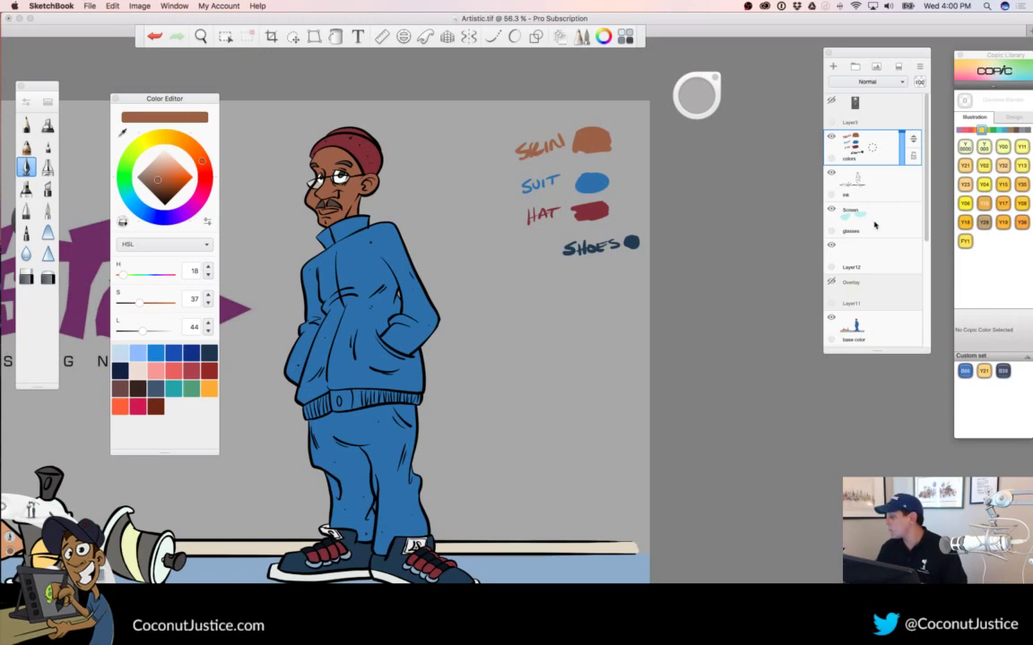
Select Layer12 above the glow layer and make the Overlay glow layer visible again
{"action": "left_click", "coordinate": [871, 260]}
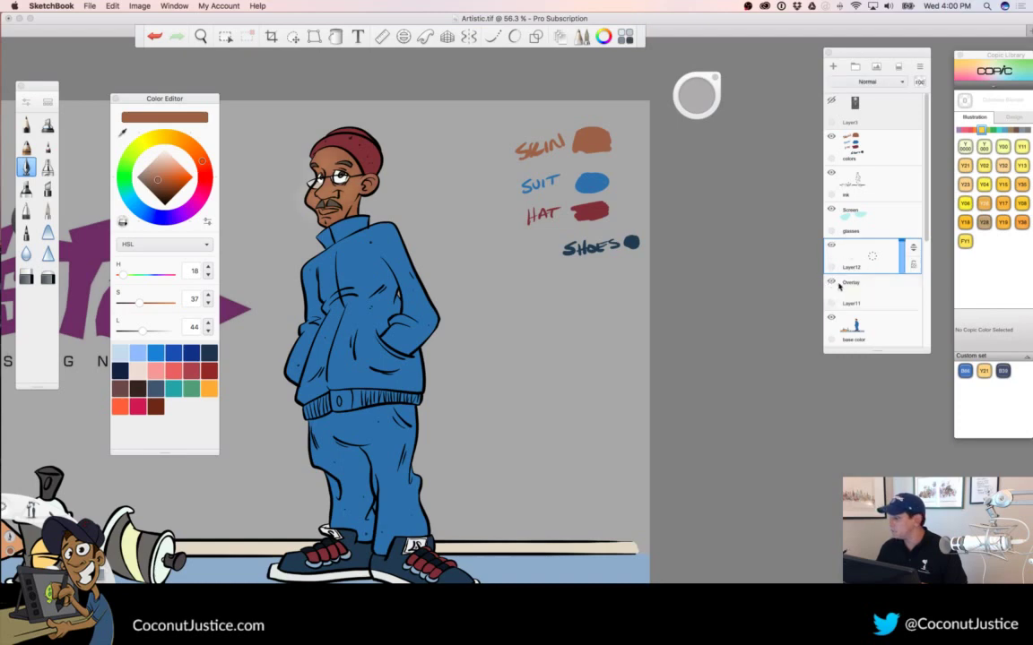
{"action": "key", "text": "space"}
{"action": "left_click_drag", "start_coordinate": [473, 310], "coordinate": [417, 301]}
{"action": "left_click_drag", "start_coordinate": [405, 253], "coordinate": [548, 232]}
{"action": "left_click_drag", "start_coordinate": [395, 320], "coordinate": [604, 349]}
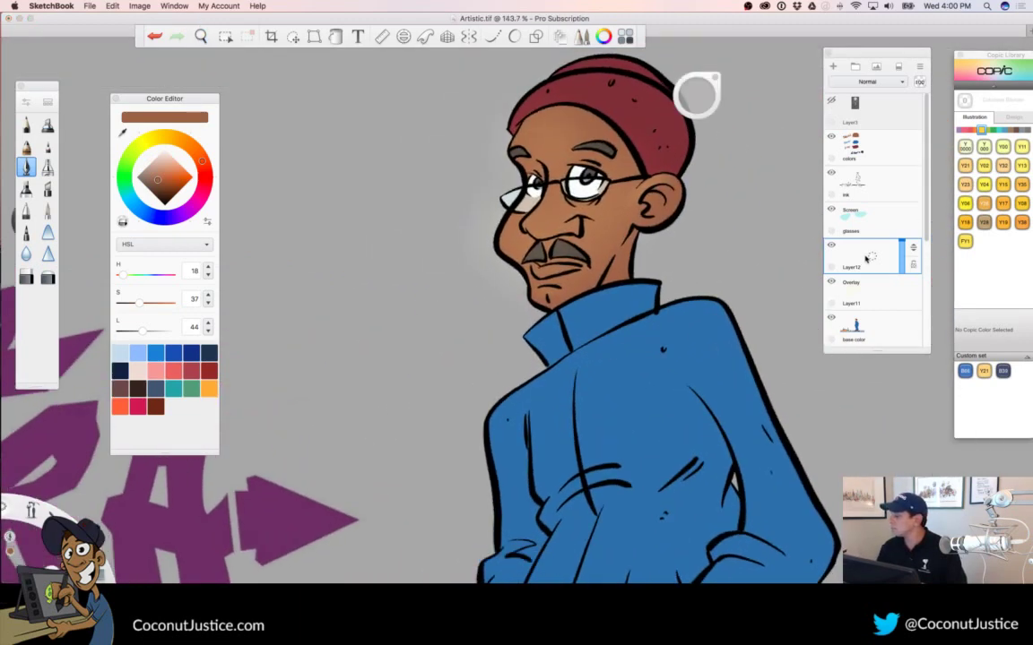
Darken the skin brown to a lightness of 31 and adjust the brush size for working on the face
{"action": "mouse_move", "coordinate": [669, 341]}
{"action": "left_mouse_down"}
{"action": "mouse_move", "coordinate": [627, 340]}
{"action": "mouse_move", "coordinate": [659, 343]}
{"action": "left_mouse_up"}
{"action": "left_click_drag", "start_coordinate": [764, 423], "coordinate": [566, 410]}
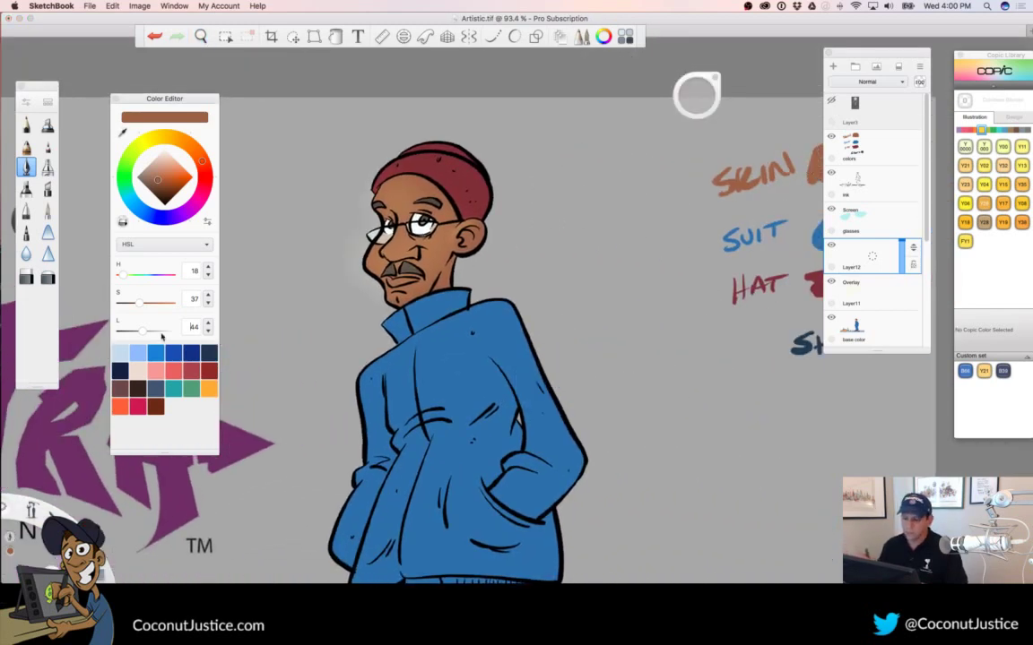
{"action": "left_click_drag", "start_coordinate": [143, 331], "coordinate": [138, 332]}
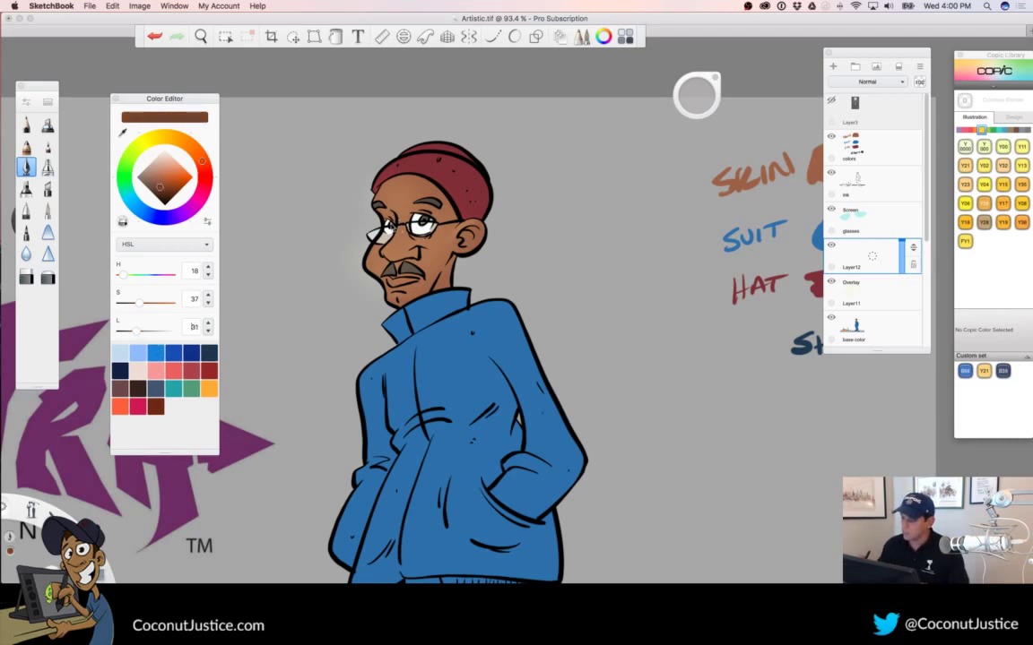
{"action": "key", "text": "space"}
{"action": "left_click_drag", "start_coordinate": [407, 223], "coordinate": [488, 217]}
{"action": "mouse_move", "coordinate": [437, 251]}
{"action": "left_mouse_down"}
{"action": "mouse_move", "coordinate": [512, 366]}
{"action": "mouse_move", "coordinate": [404, 417]}
{"action": "mouse_move", "coordinate": [360, 368]}
{"action": "mouse_move", "coordinate": [330, 376]}
{"action": "mouse_move", "coordinate": [325, 345]}
{"action": "left_mouse_up"}
{"action": "left_click_drag", "start_coordinate": [698, 96], "coordinate": [725, 97]}
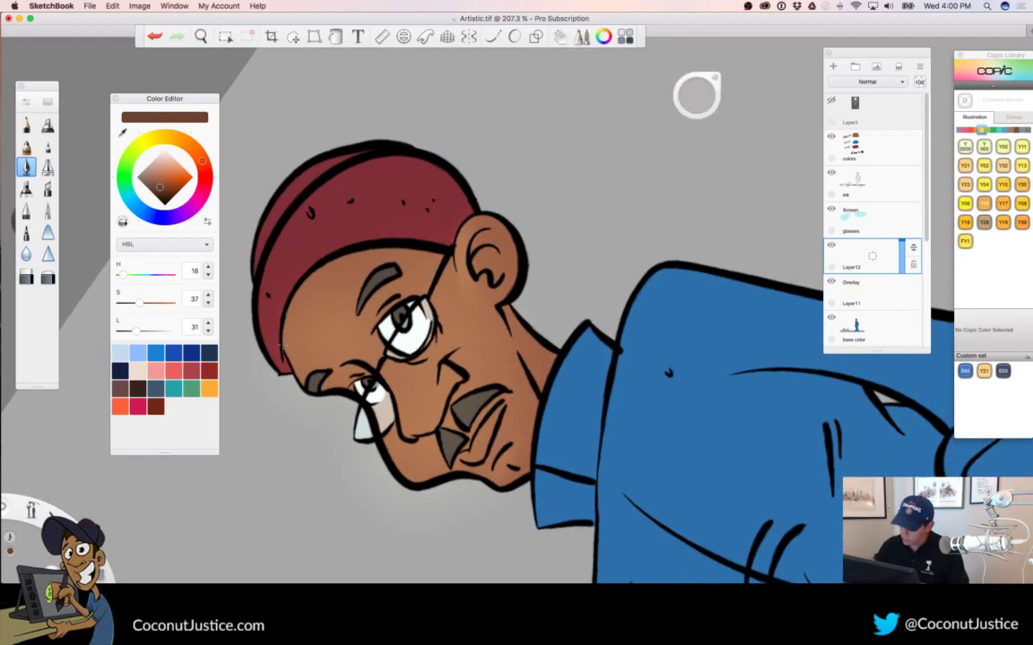
Paint dark brown shadows on the forehead along the hat's edge and around the eye on the far side of the face
{"action": "mouse_move", "coordinate": [283, 345]}
{"action": "left_mouse_down"}
{"action": "mouse_move", "coordinate": [264, 278]}
{"action": "mouse_move", "coordinate": [285, 246]}
{"action": "mouse_move", "coordinate": [321, 230]}
{"action": "mouse_move", "coordinate": [449, 254]}
{"action": "left_mouse_up"}
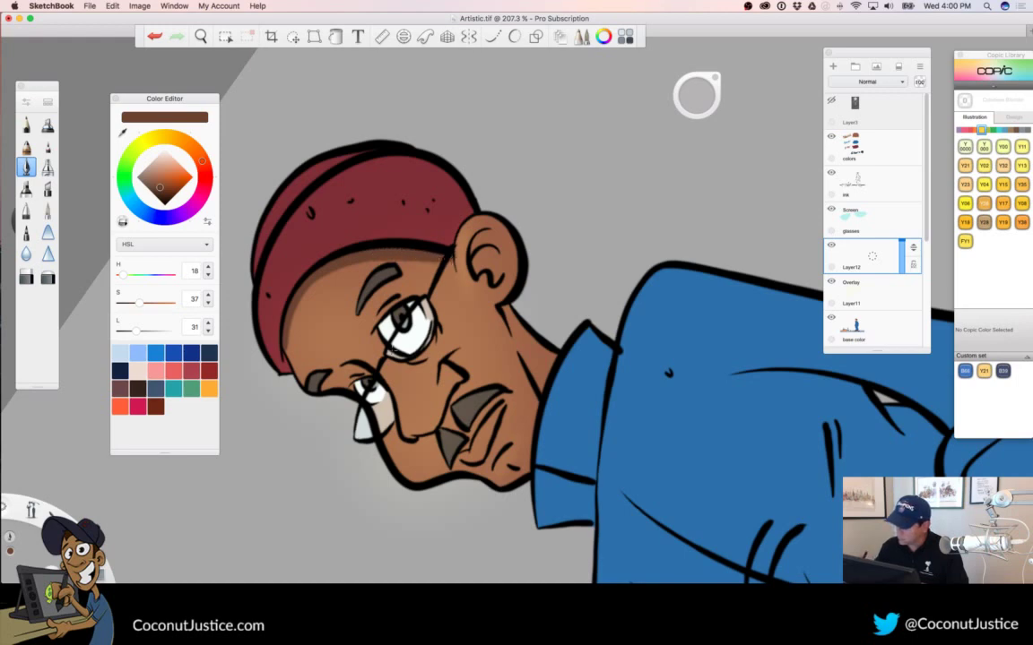
{"action": "key", "text": "space"}
{"action": "left_click_drag", "start_coordinate": [433, 332], "coordinate": [363, 183]}
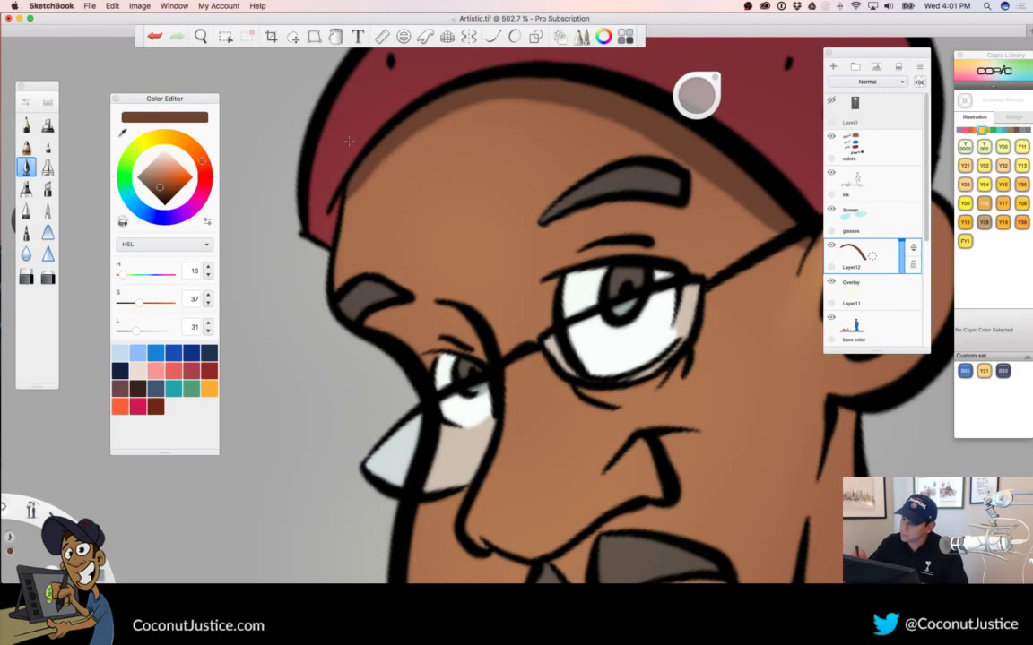
{"action": "key", "text": "space"}
{"action": "left_click_drag", "start_coordinate": [698, 525], "coordinate": [690, 444]}
{"action": "mouse_move", "coordinate": [368, 243]}
{"action": "left_mouse_down"}
{"action": "mouse_move", "coordinate": [441, 223]}
{"action": "mouse_move", "coordinate": [468, 241]}
{"action": "left_mouse_up"}
{"action": "key", "text": "super+z"}
{"action": "mouse_move", "coordinate": [352, 233]}
{"action": "left_mouse_down"}
{"action": "mouse_move", "coordinate": [408, 225]}
{"action": "mouse_move", "coordinate": [457, 240]}
{"action": "mouse_move", "coordinate": [477, 266]}
{"action": "left_mouse_up"}
{"action": "mouse_move", "coordinate": [422, 230]}
{"action": "left_mouse_down"}
{"action": "mouse_move", "coordinate": [399, 223]}
{"action": "mouse_move", "coordinate": [370, 247]}
{"action": "mouse_move", "coordinate": [417, 215]}
{"action": "mouse_move", "coordinate": [381, 245]}
{"action": "left_mouse_up"}
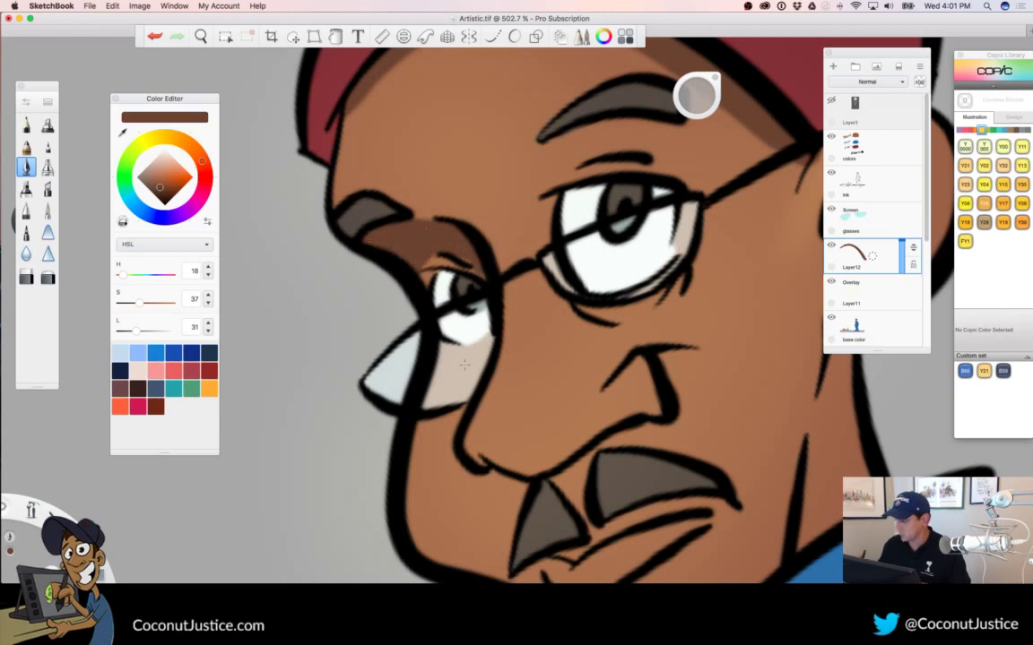
{"action": "mouse_move", "coordinate": [437, 350]}
{"action": "left_mouse_down"}
{"action": "mouse_move", "coordinate": [480, 347]}
{"action": "mouse_move", "coordinate": [443, 360]}
{"action": "mouse_move", "coordinate": [448, 367]}
{"action": "mouse_move", "coordinate": [492, 339]}
{"action": "left_mouse_up"}
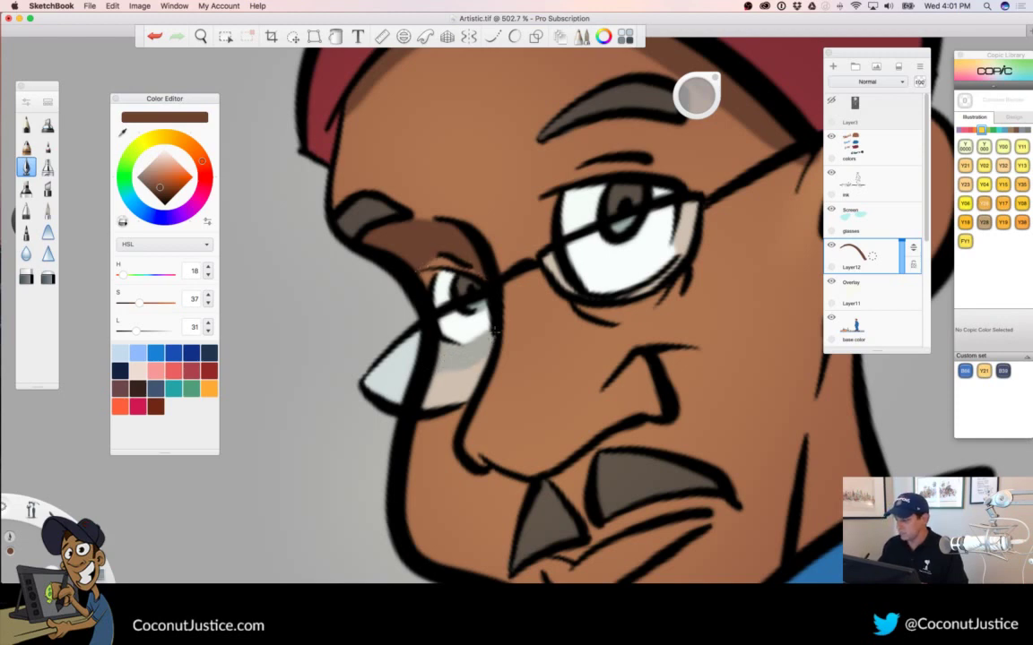
Shade the underside of the nose with dark brown, from its tip across to the nostril
{"action": "key", "text": "space"}
{"action": "mouse_move", "coordinate": [515, 337]}
{"action": "left_mouse_down"}
{"action": "mouse_move", "coordinate": [465, 318]}
{"action": "mouse_move", "coordinate": [390, 351]}
{"action": "left_mouse_up"}
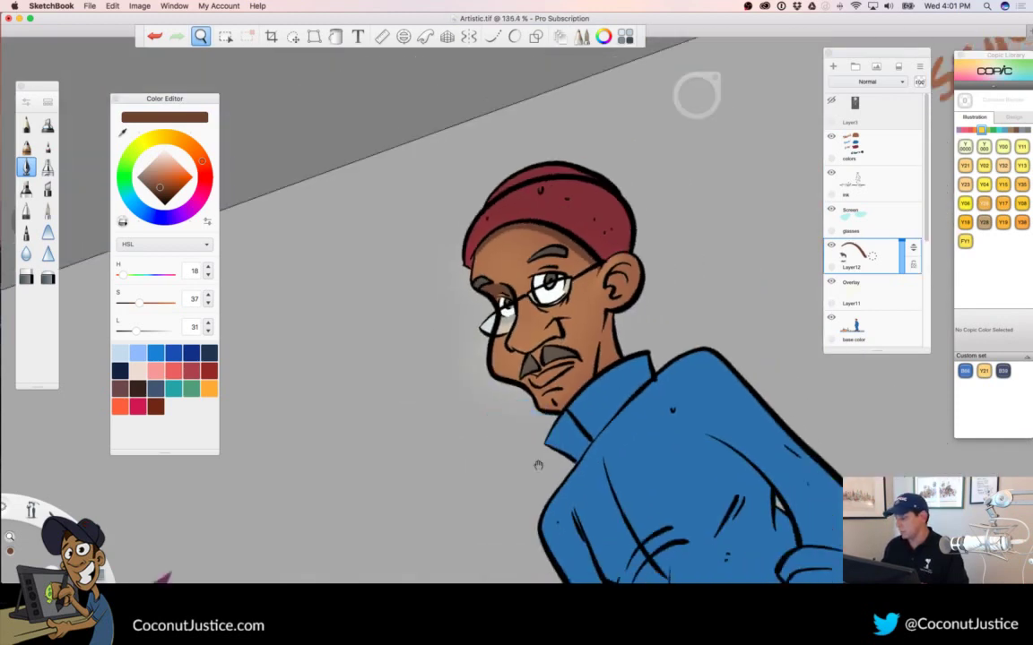
{"action": "left_click_drag", "start_coordinate": [540, 465], "coordinate": [475, 406]}
{"action": "left_click_drag", "start_coordinate": [478, 325], "coordinate": [520, 237]}
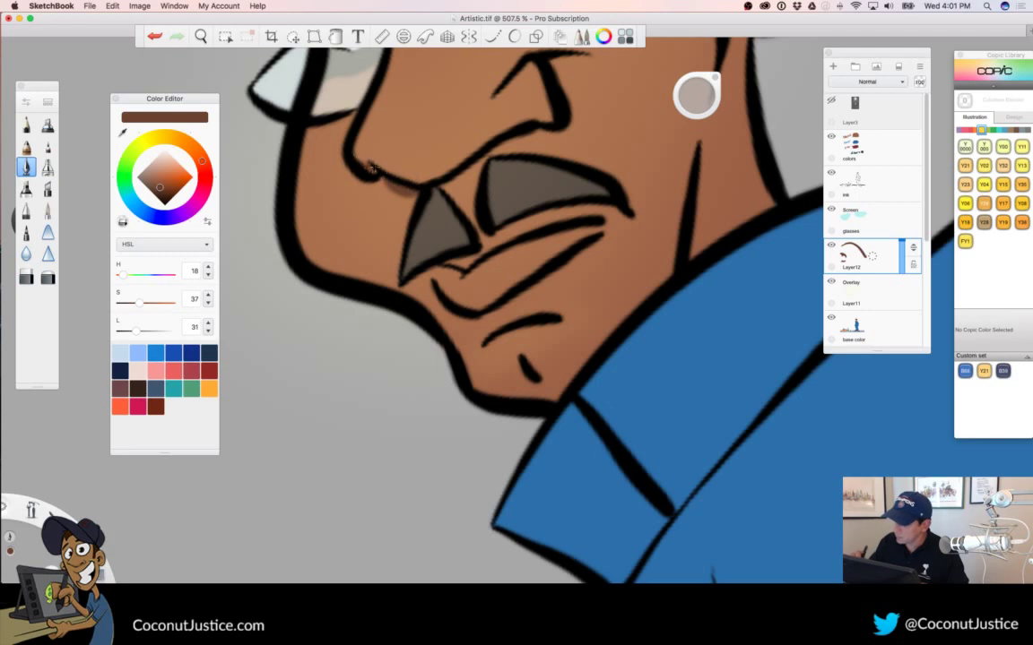
{"action": "mouse_move", "coordinate": [370, 165]}
{"action": "left_mouse_down"}
{"action": "mouse_move", "coordinate": [518, 119]}
{"action": "mouse_move", "coordinate": [541, 70]}
{"action": "mouse_move", "coordinate": [550, 117]}
{"action": "left_mouse_up"}
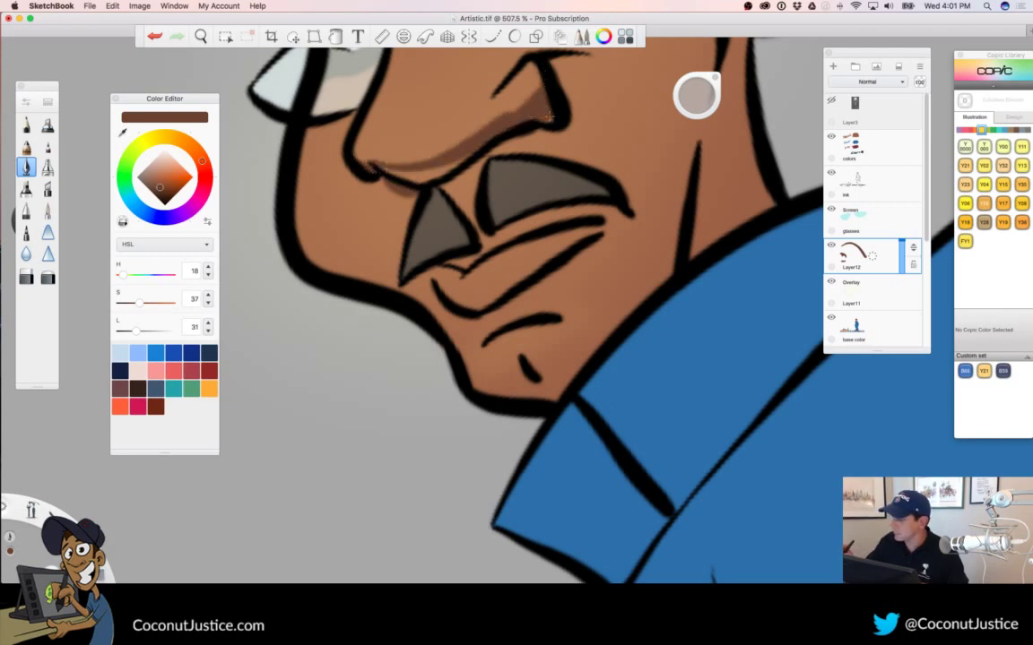
{"action": "mouse_move", "coordinate": [390, 170]}
{"action": "left_mouse_down"}
{"action": "mouse_move", "coordinate": [428, 174]}
{"action": "mouse_move", "coordinate": [462, 157]}
{"action": "left_mouse_up"}
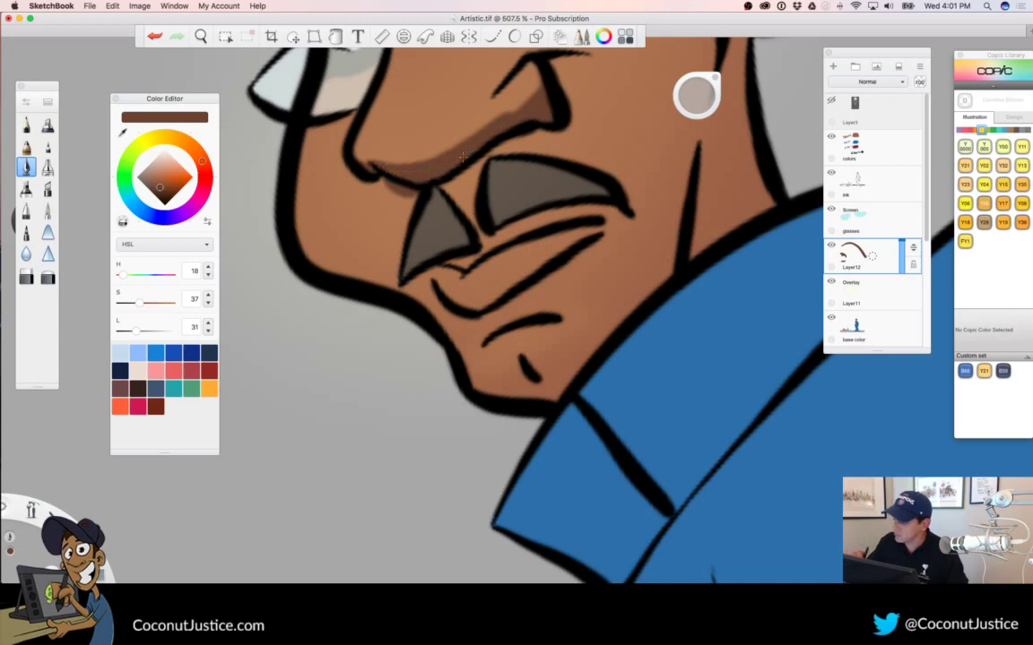
Add dark brown shadows around the mouth below the nose and lower lip, and beside the nostril
{"action": "key", "text": "space"}
{"action": "mouse_move", "coordinate": [477, 255]}
{"action": "left_mouse_down"}
{"action": "mouse_move", "coordinate": [375, 274]}
{"action": "mouse_move", "coordinate": [454, 318]}
{"action": "left_mouse_up"}
{"action": "left_click_drag", "start_coordinate": [562, 408], "coordinate": [540, 443]}
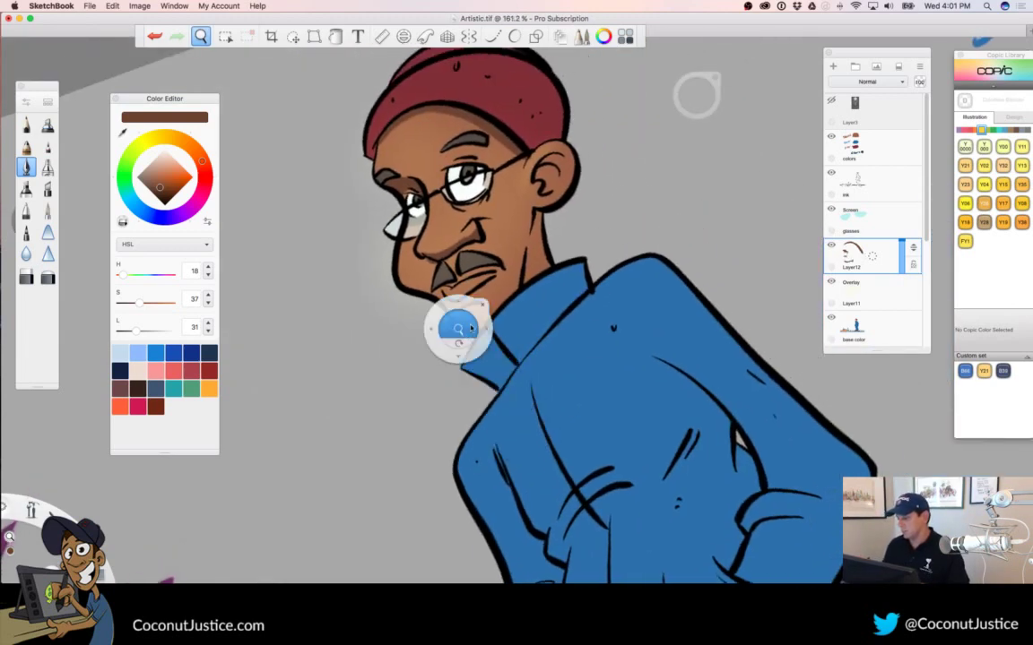
{"action": "left_click_drag", "start_coordinate": [458, 343], "coordinate": [443, 308]}
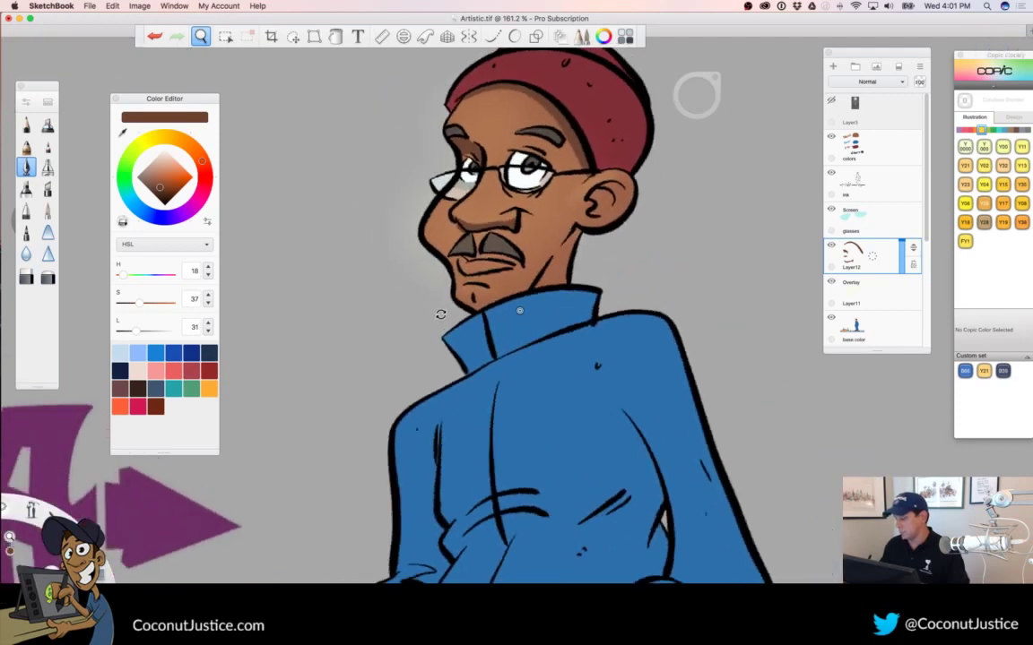
{"action": "left_click_drag", "start_coordinate": [483, 277], "coordinate": [583, 289]}
{"action": "mouse_move", "coordinate": [419, 261]}
{"action": "left_mouse_down"}
{"action": "mouse_move", "coordinate": [444, 281]}
{"action": "mouse_move", "coordinate": [563, 260]}
{"action": "left_mouse_up"}
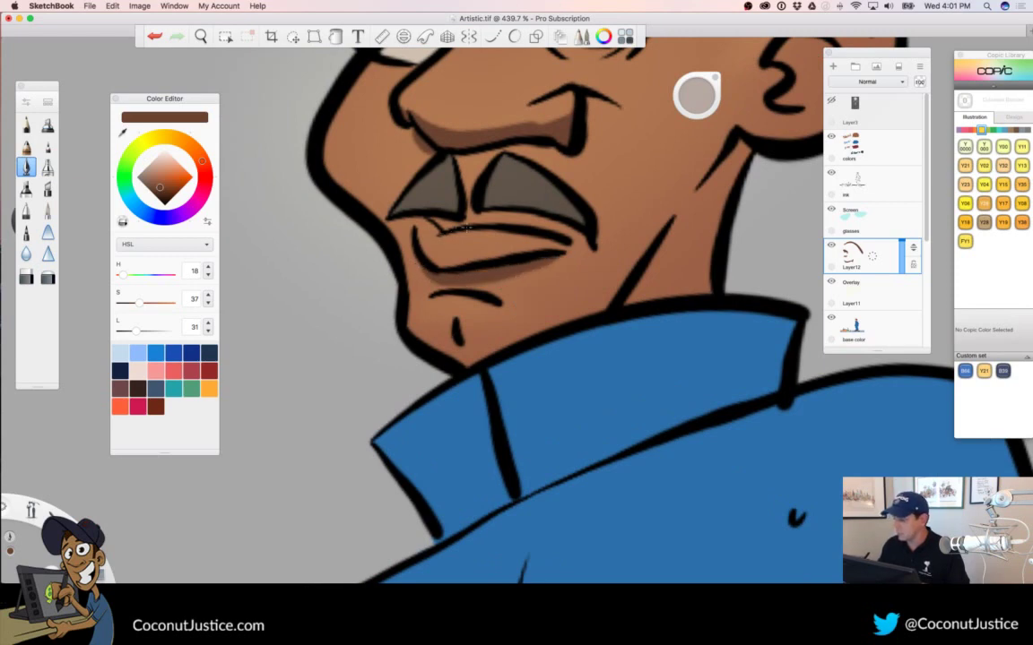
{"action": "mouse_move", "coordinate": [453, 159]}
{"action": "left_mouse_down"}
{"action": "mouse_move", "coordinate": [494, 155]}
{"action": "mouse_move", "coordinate": [463, 160]}
{"action": "mouse_move", "coordinate": [550, 150]}
{"action": "left_mouse_up"}
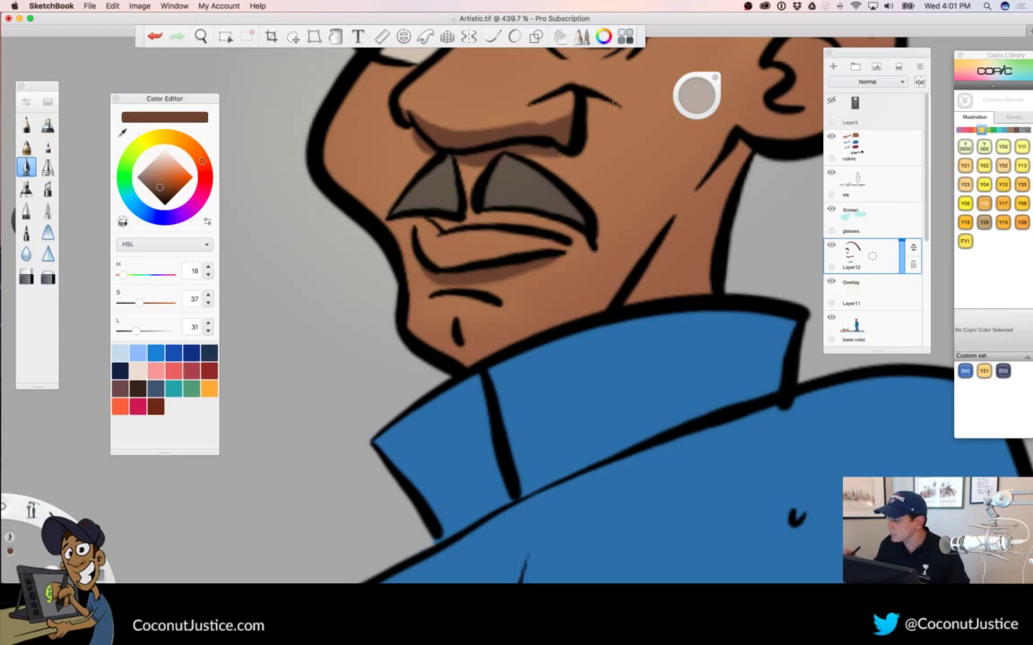
{"action": "mouse_move", "coordinate": [590, 100]}
{"action": "left_mouse_down"}
{"action": "mouse_move", "coordinate": [582, 150]}
{"action": "mouse_move", "coordinate": [557, 139]}
{"action": "left_mouse_up"}
Shade the inner hollow and upper fold of the ear with dark brown
{"action": "key", "text": "space"}
{"action": "left_click_drag", "start_coordinate": [521, 313], "coordinate": [340, 341]}
{"action": "key", "text": "space"}
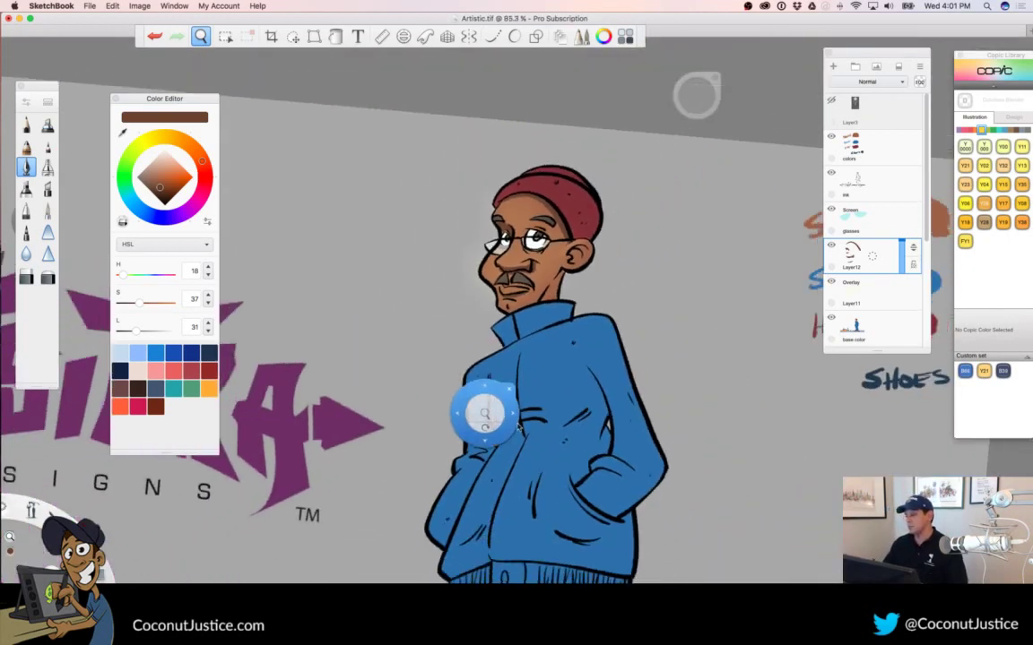
{"action": "left_click_drag", "start_coordinate": [480, 411], "coordinate": [491, 448]}
{"action": "left_click_drag", "start_coordinate": [560, 274], "coordinate": [709, 285]}
{"action": "left_click_drag", "start_coordinate": [589, 206], "coordinate": [585, 164]}
{"action": "key", "text": "ctrl+z"}
{"action": "mouse_move", "coordinate": [593, 204]}
{"action": "left_mouse_down"}
{"action": "mouse_move", "coordinate": [590, 184]}
{"action": "mouse_move", "coordinate": [606, 171]}
{"action": "left_mouse_up"}
{"action": "mouse_move", "coordinate": [662, 141]}
{"action": "left_mouse_down"}
{"action": "mouse_move", "coordinate": [647, 131]}
{"action": "mouse_move", "coordinate": [607, 136]}
{"action": "left_mouse_up"}
Paint dark brown shadows on the neck, from below the ear along the jaw down to the collar
{"action": "key", "text": "space"}
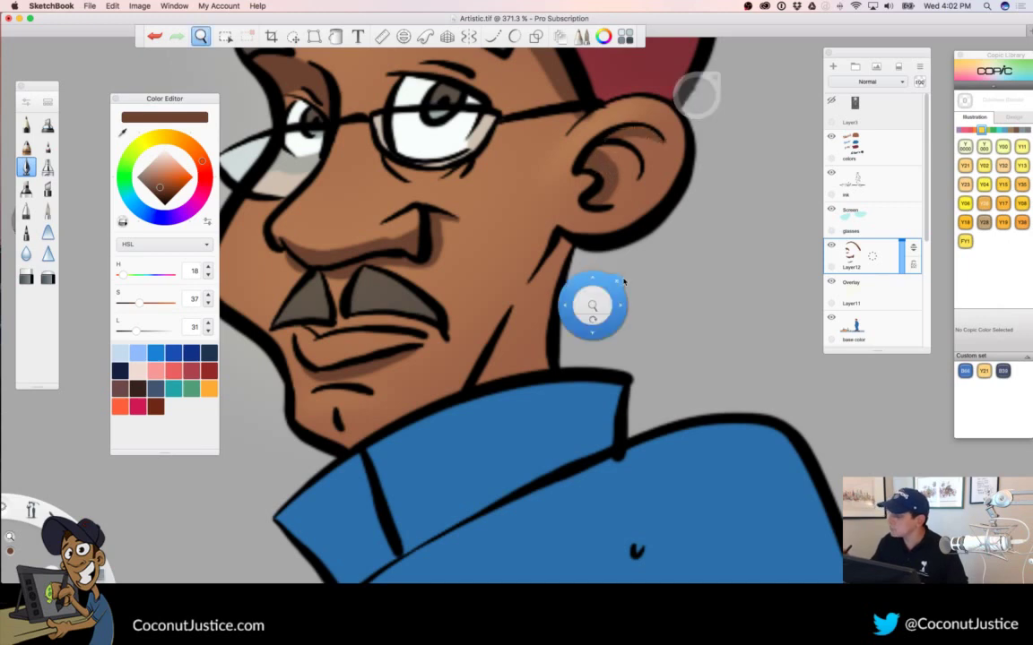
{"action": "left_click_drag", "start_coordinate": [603, 303], "coordinate": [624, 295]}
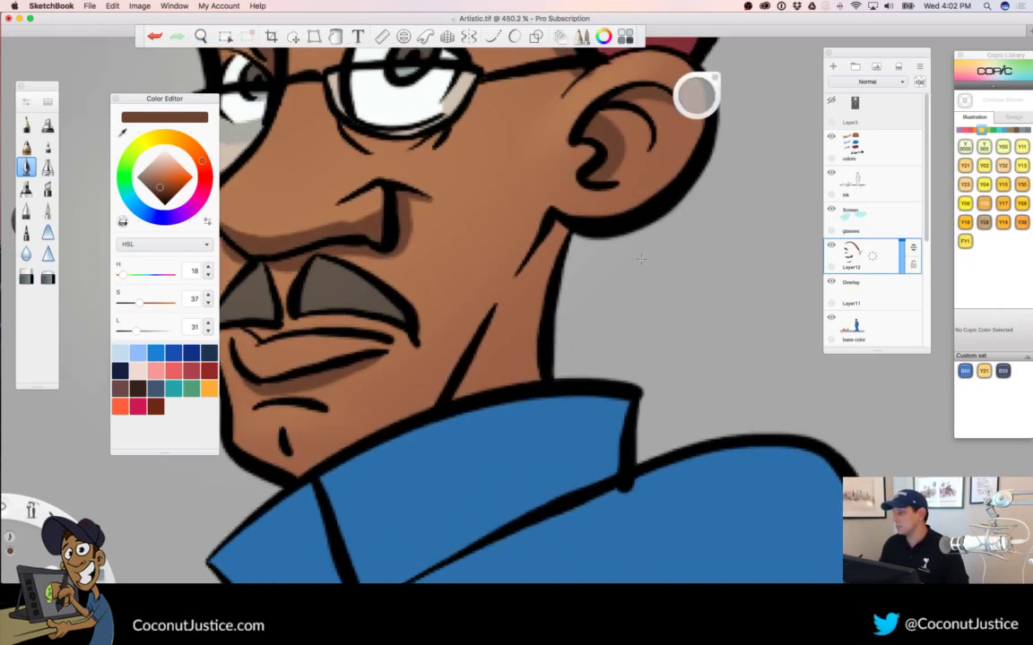
{"action": "key", "text": "space"}
{"action": "left_click_drag", "start_coordinate": [657, 249], "coordinate": [626, 368]}
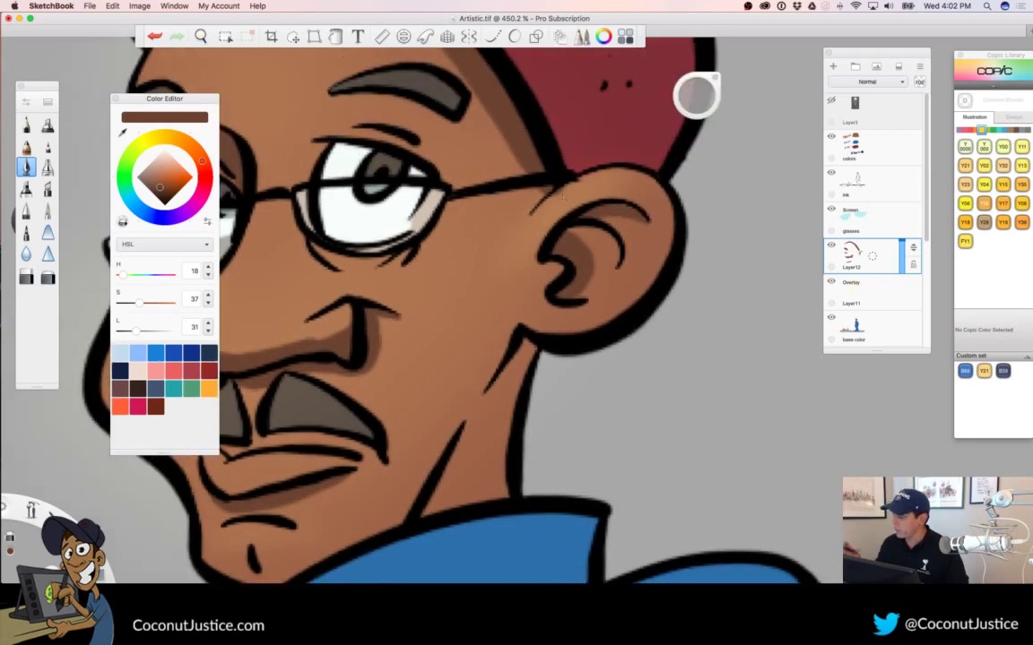
{"action": "key", "text": "space"}
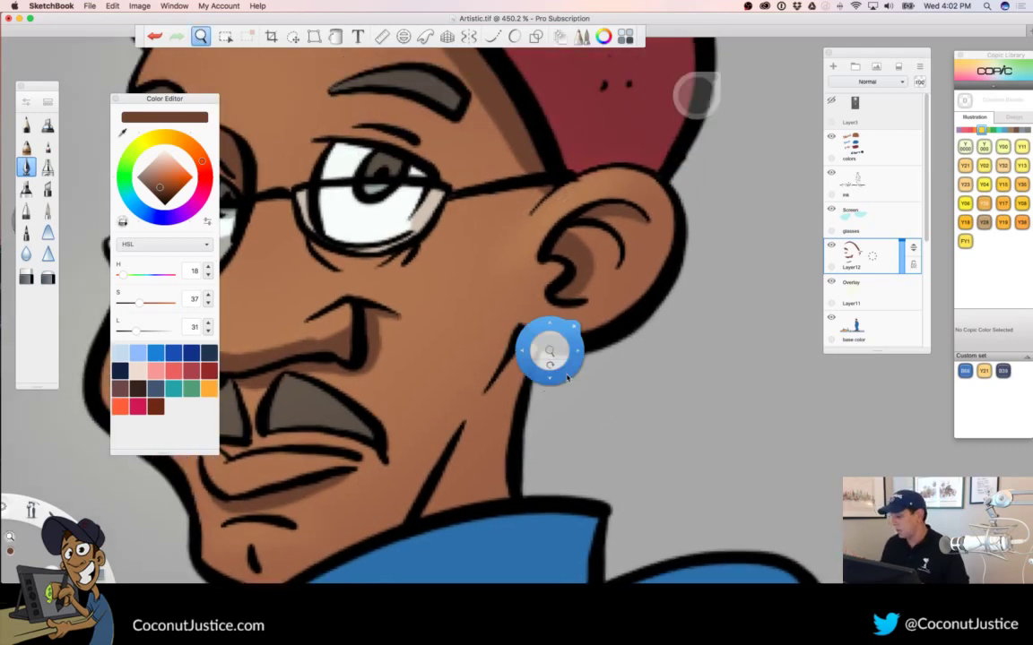
{"action": "left_click_drag", "start_coordinate": [549, 355], "coordinate": [482, 429]}
{"action": "left_click_drag", "start_coordinate": [513, 467], "coordinate": [481, 361]}
{"action": "left_click_drag", "start_coordinate": [490, 313], "coordinate": [532, 271]}
{"action": "left_click_drag", "start_coordinate": [543, 127], "coordinate": [465, 251]}
{"action": "key", "text": "super+z"}
{"action": "mouse_move", "coordinate": [543, 126]}
{"action": "left_mouse_down"}
{"action": "mouse_move", "coordinate": [475, 144]}
{"action": "mouse_move", "coordinate": [408, 247]}
{"action": "mouse_move", "coordinate": [417, 303]}
{"action": "mouse_move", "coordinate": [395, 321]}
{"action": "left_mouse_up"}
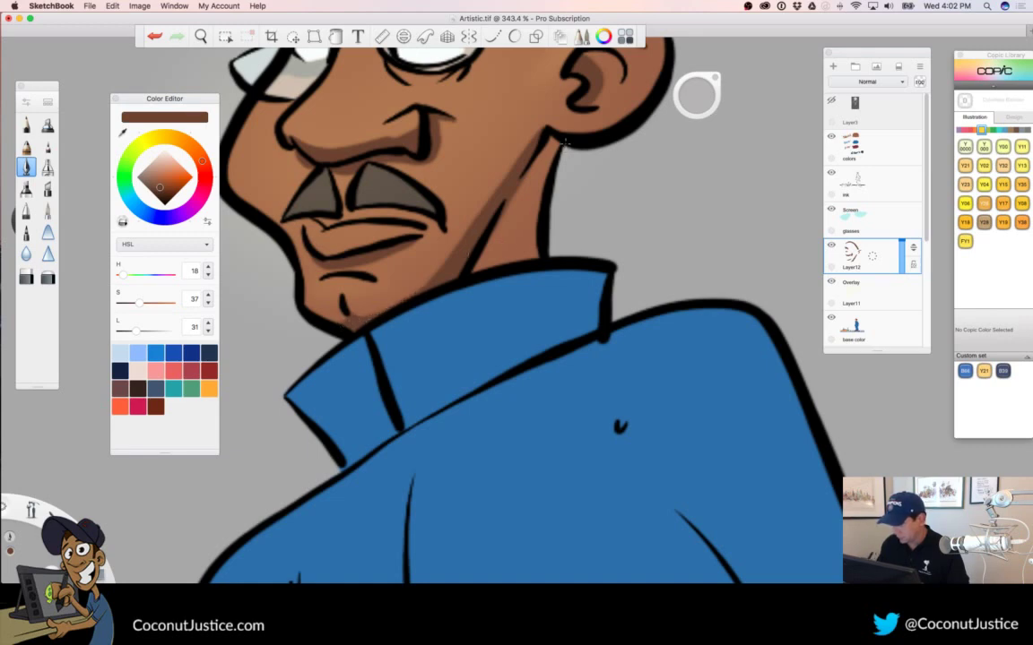
{"action": "left_click_drag", "start_coordinate": [556, 136], "coordinate": [495, 268]}
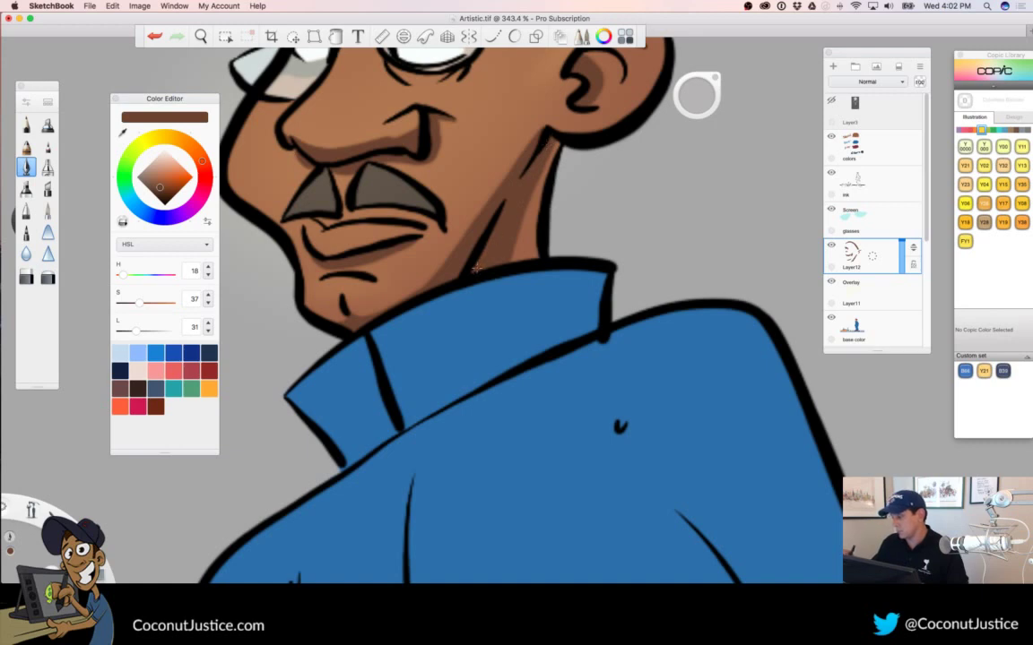
Examine the shaded head and jacket in a wider view, both with and without the interface panels
{"action": "key", "text": "space"}
{"action": "left_click_drag", "start_coordinate": [520, 315], "coordinate": [383, 350]}
{"action": "mouse_move", "coordinate": [538, 463]}
{"action": "left_mouse_down"}
{"action": "mouse_move", "coordinate": [526, 489]}
{"action": "mouse_move", "coordinate": [534, 454]}
{"action": "left_mouse_up"}
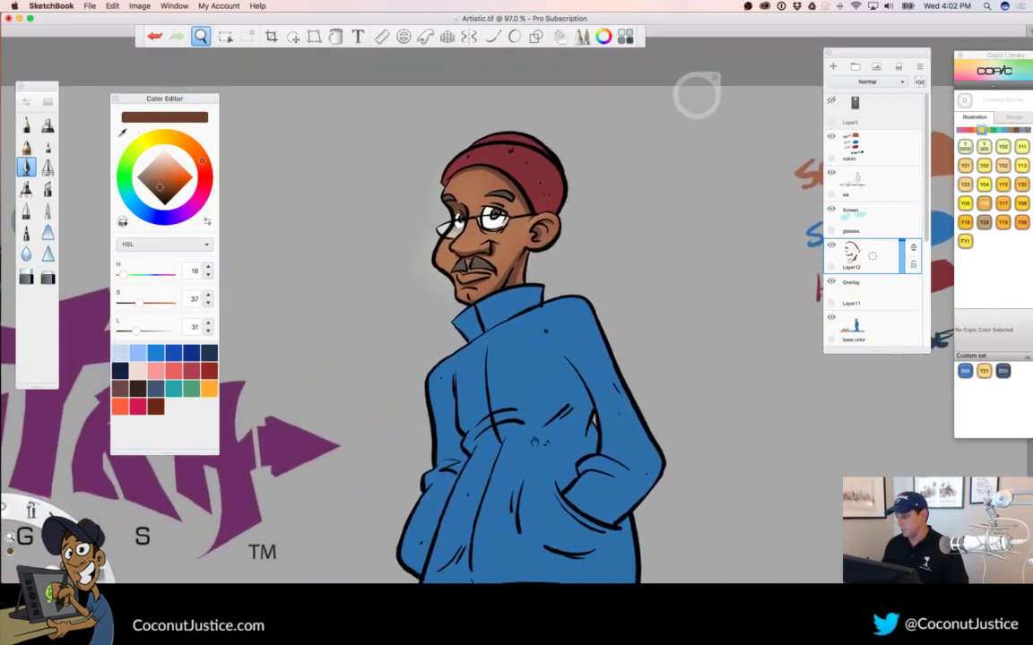
{"action": "left_click_drag", "start_coordinate": [530, 323], "coordinate": [556, 293]}
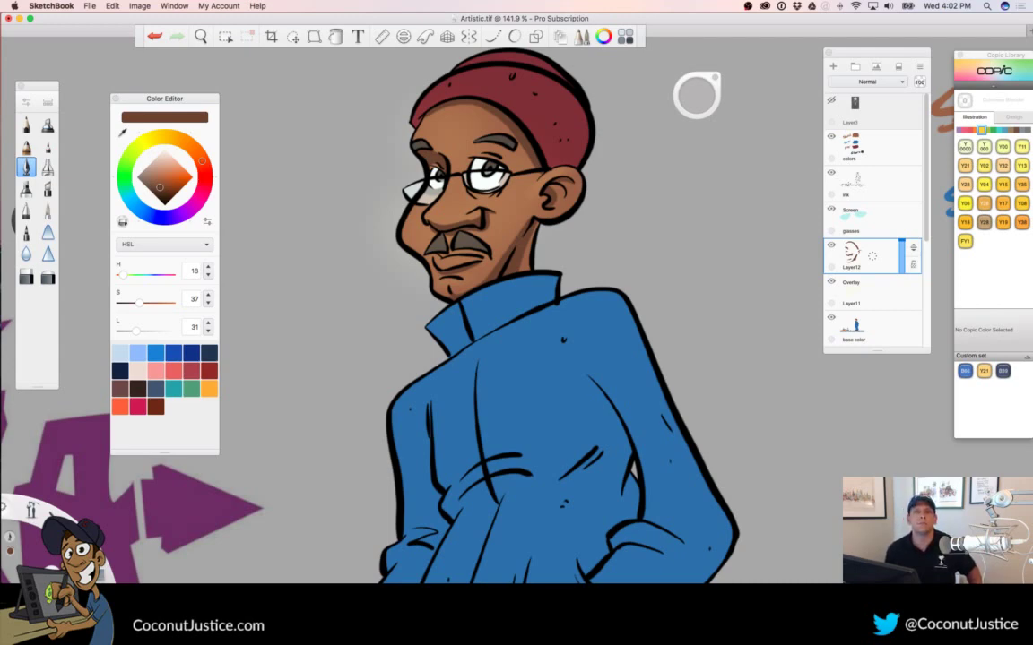
{"action": "key", "text": "Tab"}
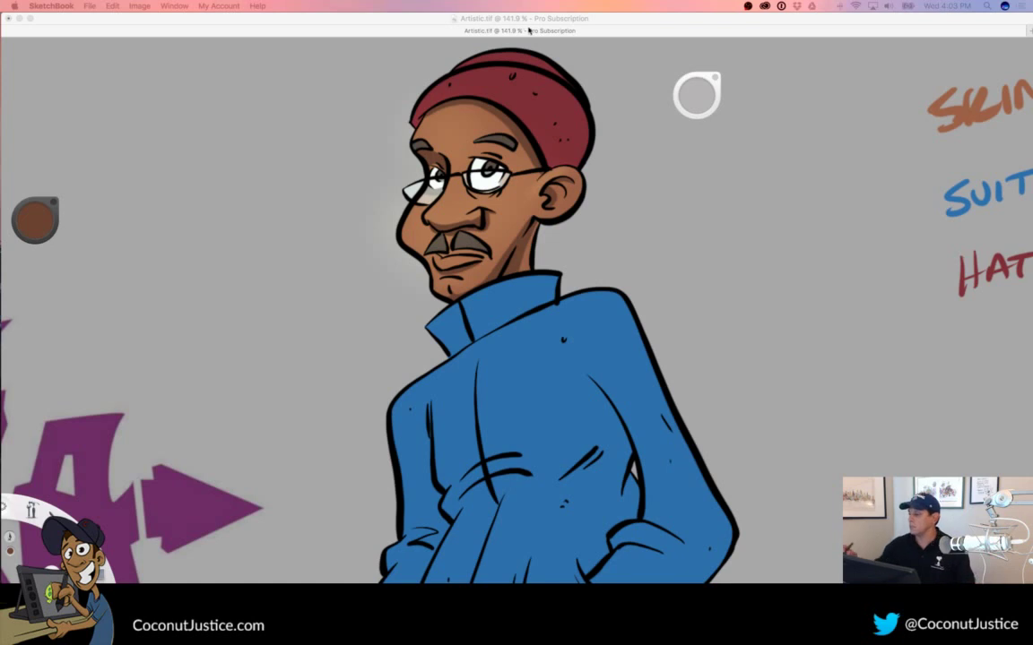
{"action": "key", "text": "Tab"}
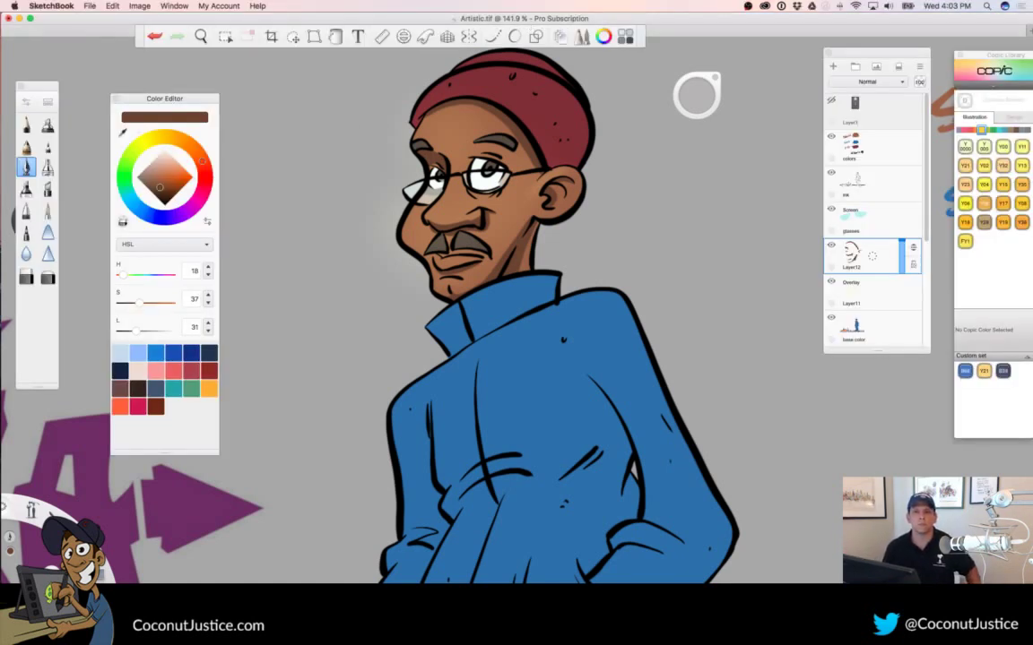
{"action": "key", "text": "Tab"}
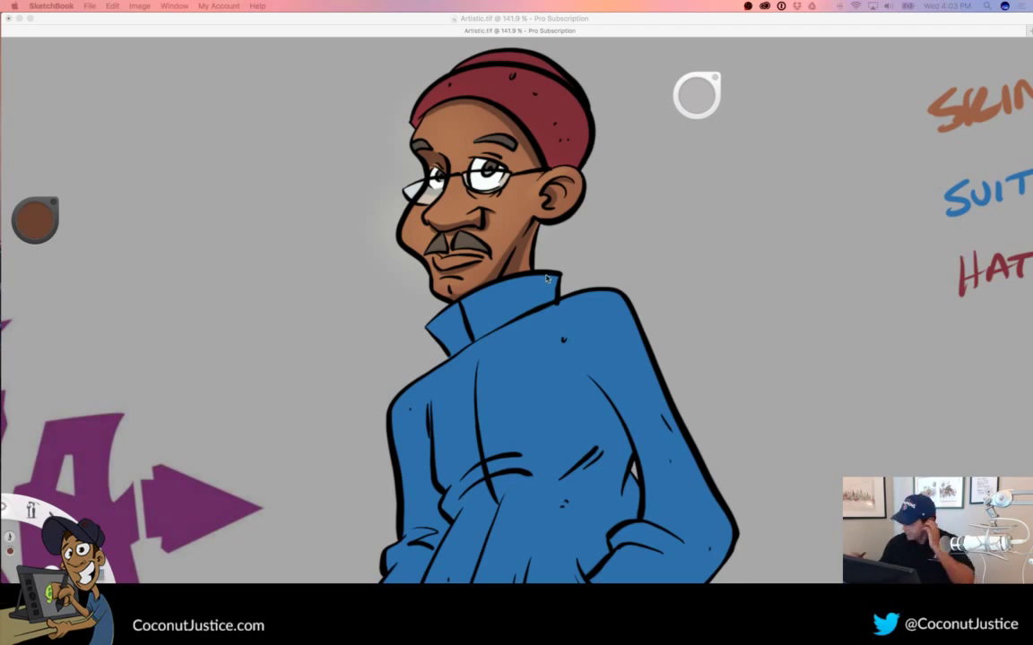
{"action": "key", "text": "Tab"}
Shade the area between the near eyebrow and the eye with dark brown
{"action": "key", "text": "space"}
{"action": "left_click_drag", "start_coordinate": [526, 312], "coordinate": [399, 330]}
{"action": "left_click_drag", "start_coordinate": [536, 428], "coordinate": [485, 293]}
{"action": "left_click_drag", "start_coordinate": [540, 392], "coordinate": [556, 389]}
{"action": "left_click_drag", "start_coordinate": [617, 420], "coordinate": [612, 553]}
{"action": "left_click_drag", "start_coordinate": [491, 258], "coordinate": [583, 275]}
{"action": "left_click_drag", "start_coordinate": [445, 215], "coordinate": [506, 377]}
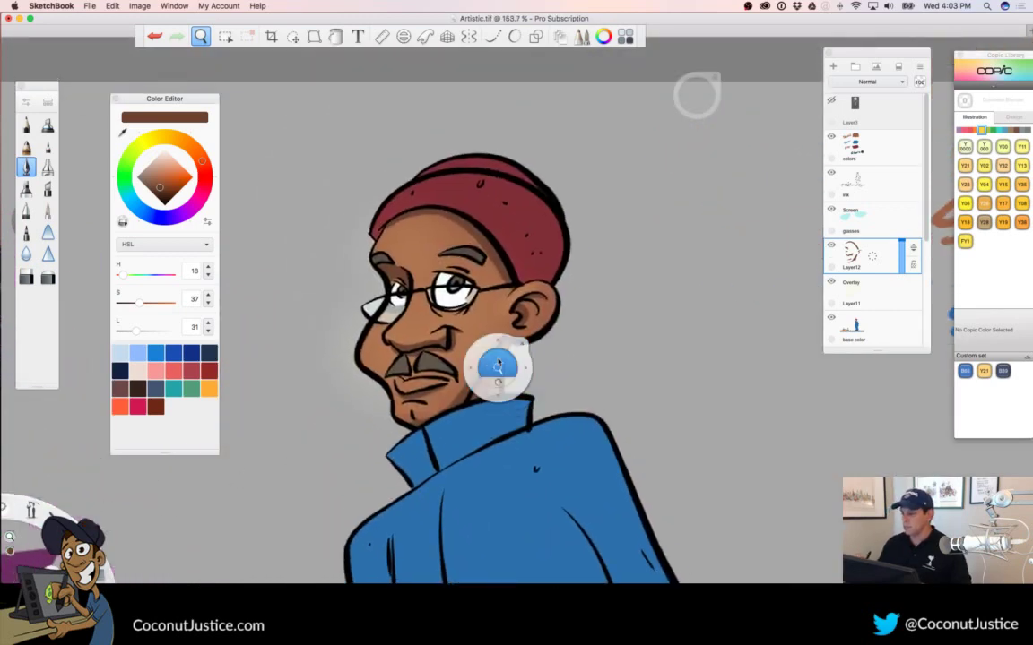
{"action": "scroll", "coordinate": [499, 363], "scroll_direction": "up", "scroll_amount": 4}
{"action": "key", "text": "space"}
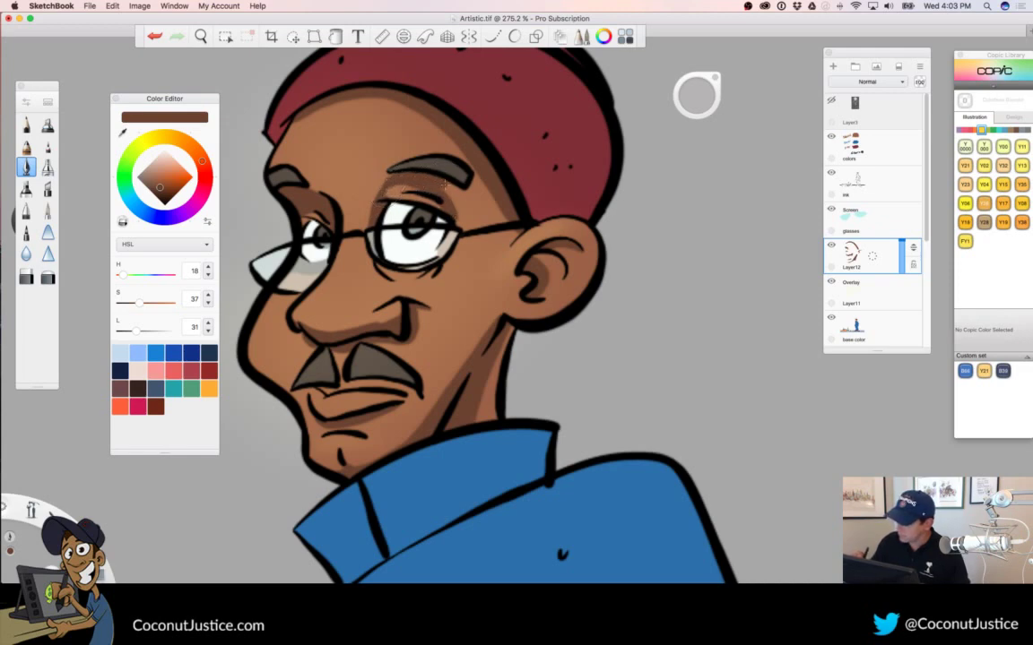
{"action": "left_click_drag", "start_coordinate": [445, 185], "coordinate": [458, 224]}
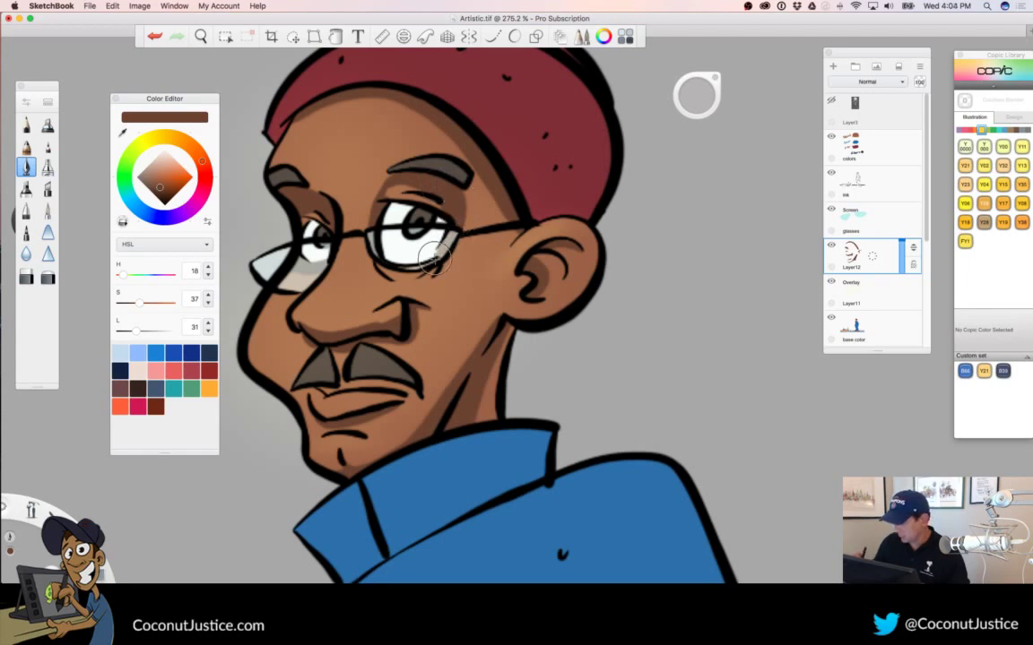
Try one more brown shading stroke on the face near the nose and undo it
{"action": "key", "text": "space"}
{"action": "left_click_drag", "start_coordinate": [490, 315], "coordinate": [599, 324]}
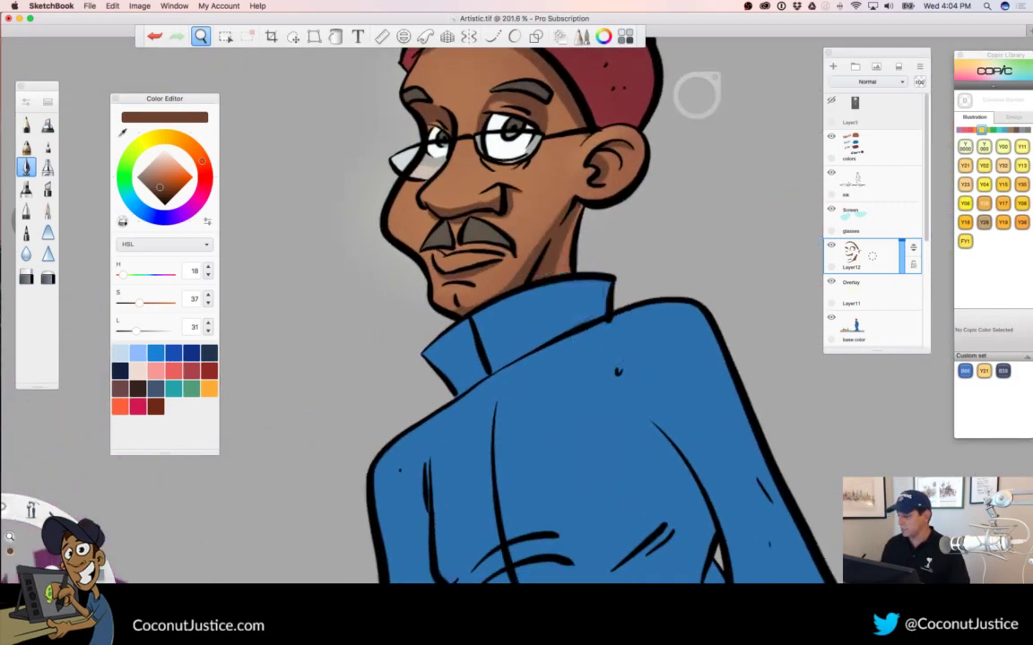
{"action": "left_click_drag", "start_coordinate": [520, 230], "coordinate": [520, 357]}
{"action": "key", "text": "space"}
{"action": "left_click_drag", "start_coordinate": [484, 271], "coordinate": [435, 231]}
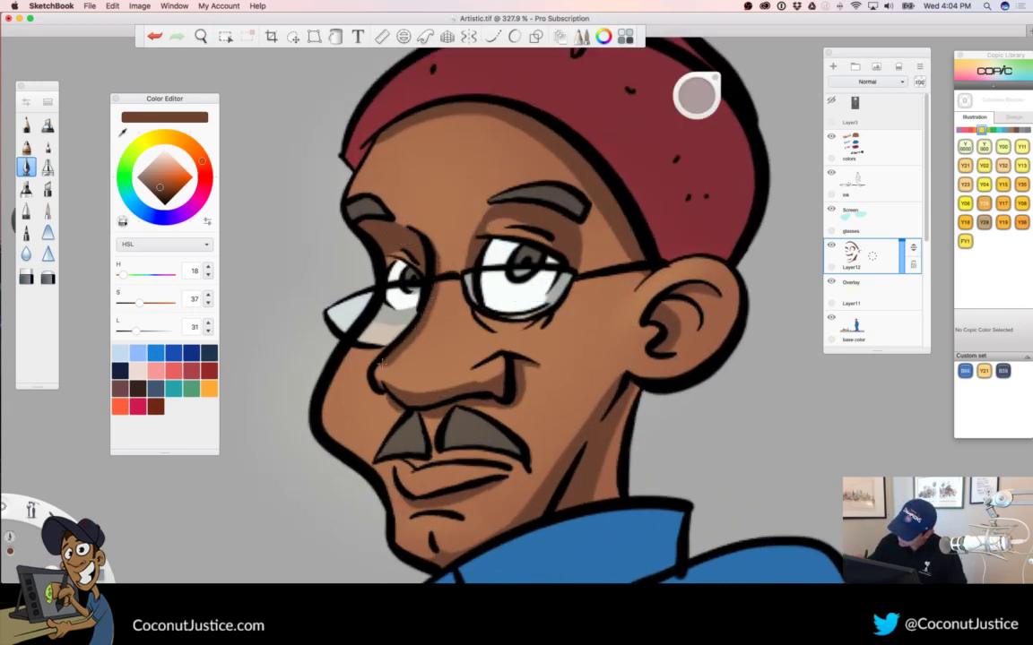
{"action": "key", "text": "space"}
{"action": "left_click_drag", "start_coordinate": [472, 346], "coordinate": [339, 371]}
{"action": "left_click_drag", "start_coordinate": [441, 441], "coordinate": [428, 355]}
{"action": "key", "text": "super+z"}
Sample the suit's blue and darken it to a lightness of 32 for the clothing shadows
{"action": "key", "text": "space"}
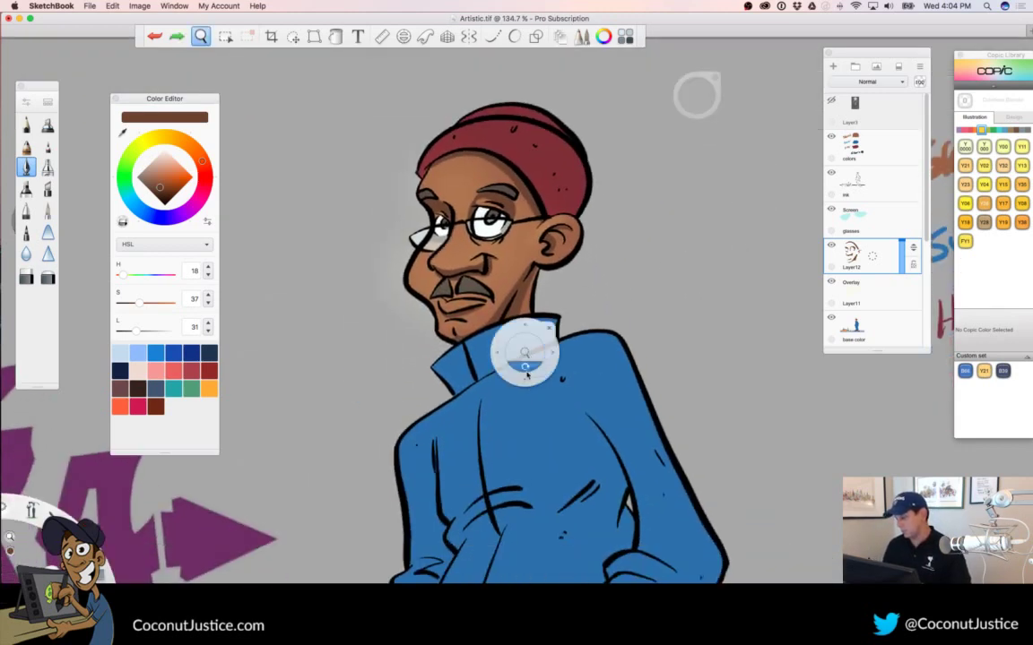
{"action": "left_click_drag", "start_coordinate": [525, 351], "coordinate": [428, 351]}
{"action": "left_click_drag", "start_coordinate": [575, 470], "coordinate": [551, 403]}
{"action": "left_click_drag", "start_coordinate": [559, 470], "coordinate": [557, 465]}
{"action": "scroll", "coordinate": [697, 94], "scroll_direction": "down", "scroll_amount": 5}
{"action": "mouse_move", "coordinate": [546, 386]}
{"action": "left_mouse_down"}
{"action": "mouse_move", "coordinate": [549, 351]}
{"action": "mouse_move", "coordinate": [545, 402]}
{"action": "left_mouse_up"}
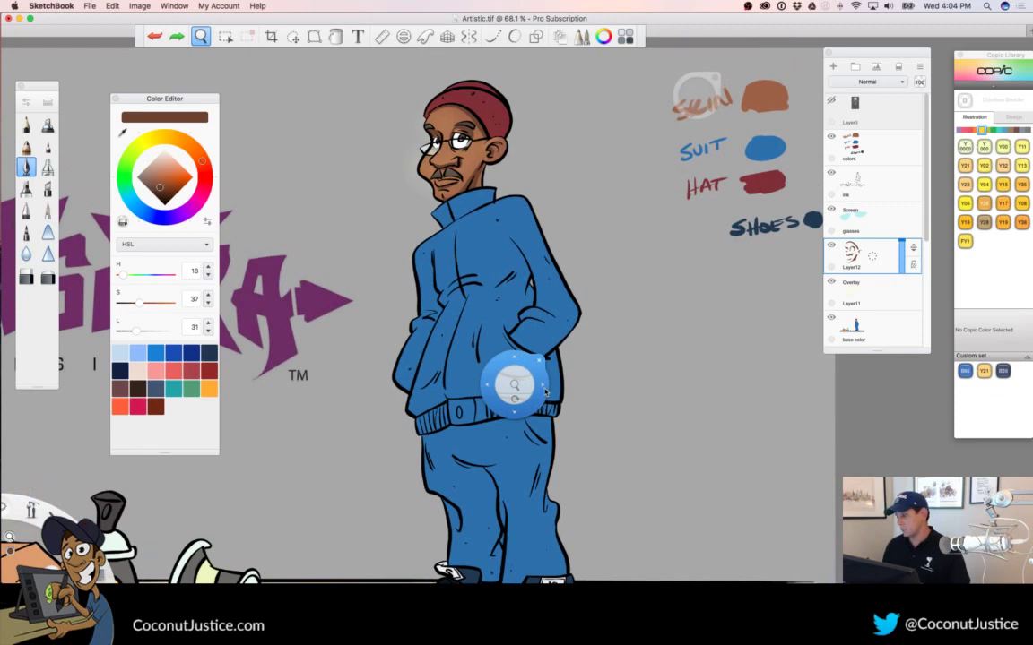
{"action": "left_click_drag", "start_coordinate": [555, 464], "coordinate": [558, 421]}
{"action": "left_click", "coordinate": [510, 315], "text": "alt"}
{"action": "left_click_drag", "start_coordinate": [459, 256], "coordinate": [504, 260]}
{"action": "left_click_drag", "start_coordinate": [144, 332], "coordinate": [149, 327]}
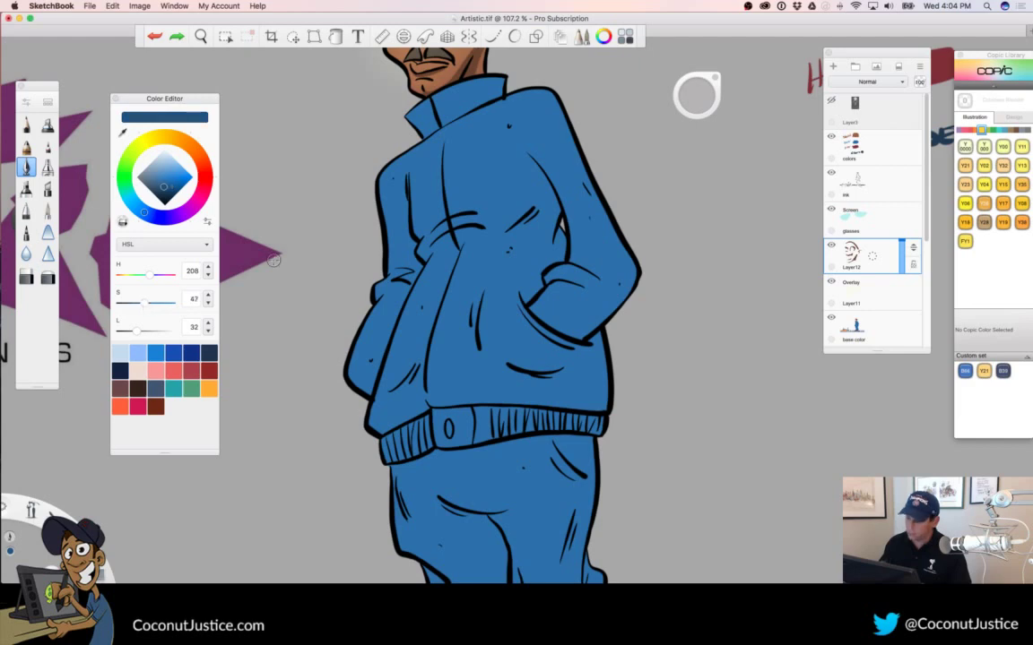
Paint dark blue shadows on the lower part of the collar's front flap and in a band near its back edge
{"action": "key", "text": "space"}
{"action": "mouse_move", "coordinate": [462, 158]}
{"action": "left_mouse_down"}
{"action": "mouse_move", "coordinate": [539, 134]}
{"action": "mouse_move", "coordinate": [570, 337]}
{"action": "left_mouse_up"}
{"action": "left_click_drag", "start_coordinate": [470, 287], "coordinate": [559, 291]}
{"action": "mouse_move", "coordinate": [339, 341]}
{"action": "left_mouse_down"}
{"action": "mouse_move", "coordinate": [371, 336]}
{"action": "mouse_move", "coordinate": [391, 271]}
{"action": "left_mouse_up"}
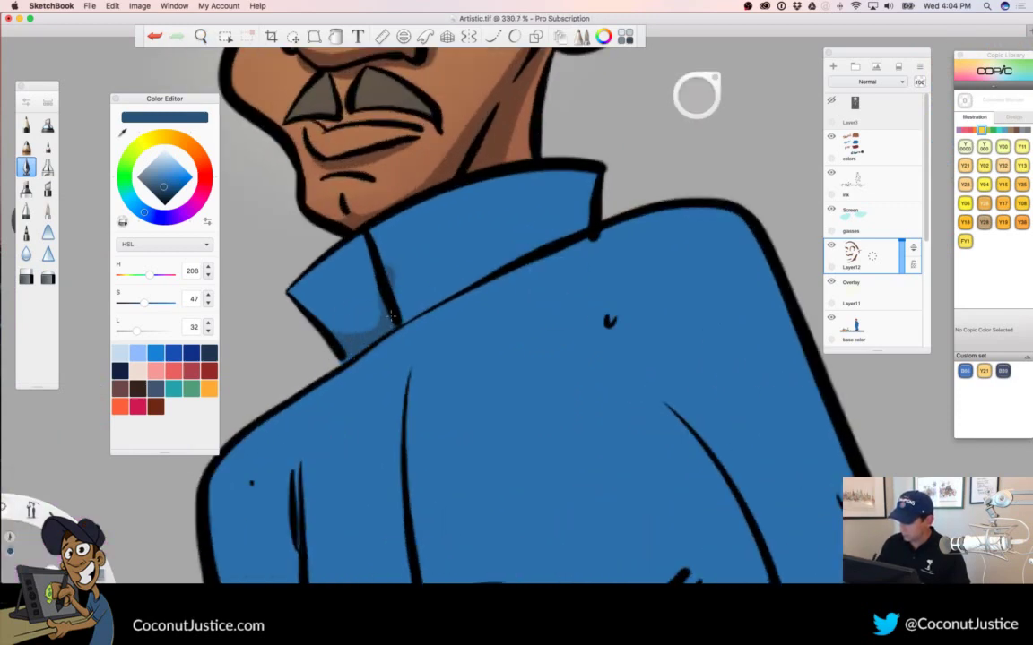
{"action": "left_click_drag", "start_coordinate": [370, 233], "coordinate": [421, 301]}
{"action": "key", "text": "super+z"}
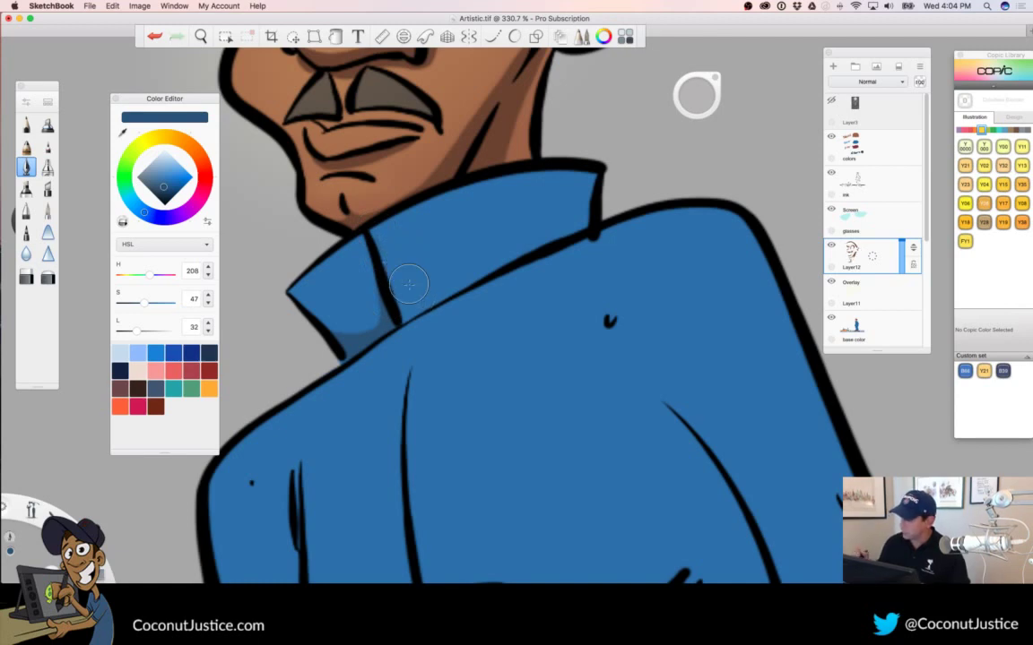
{"action": "left_click_drag", "start_coordinate": [569, 168], "coordinate": [565, 235]}
{"action": "mouse_move", "coordinate": [570, 166]}
{"action": "left_mouse_down"}
{"action": "mouse_move", "coordinate": [562, 221]}
{"action": "mouse_move", "coordinate": [562, 165]}
{"action": "mouse_move", "coordinate": [538, 239]}
{"action": "left_mouse_up"}
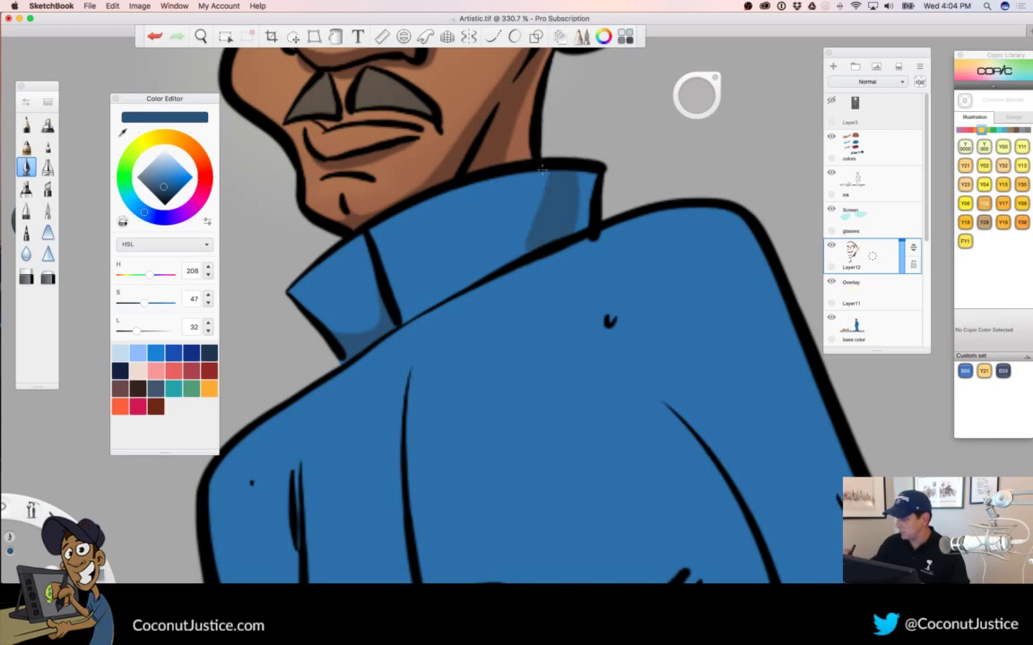
Extend the dark blue collar shadow from the back edge along the collar's lower seam to the front flap
{"action": "left_click_drag", "start_coordinate": [541, 177], "coordinate": [520, 246]}
{"action": "mouse_move", "coordinate": [532, 174]}
{"action": "left_mouse_down"}
{"action": "mouse_move", "coordinate": [522, 219]}
{"action": "mouse_move", "coordinate": [486, 262]}
{"action": "mouse_move", "coordinate": [397, 319]}
{"action": "left_mouse_up"}
{"action": "key", "text": "space"}
{"action": "left_click_drag", "start_coordinate": [520, 311], "coordinate": [333, 359]}
{"action": "left_click_drag", "start_coordinate": [533, 471], "coordinate": [529, 396]}
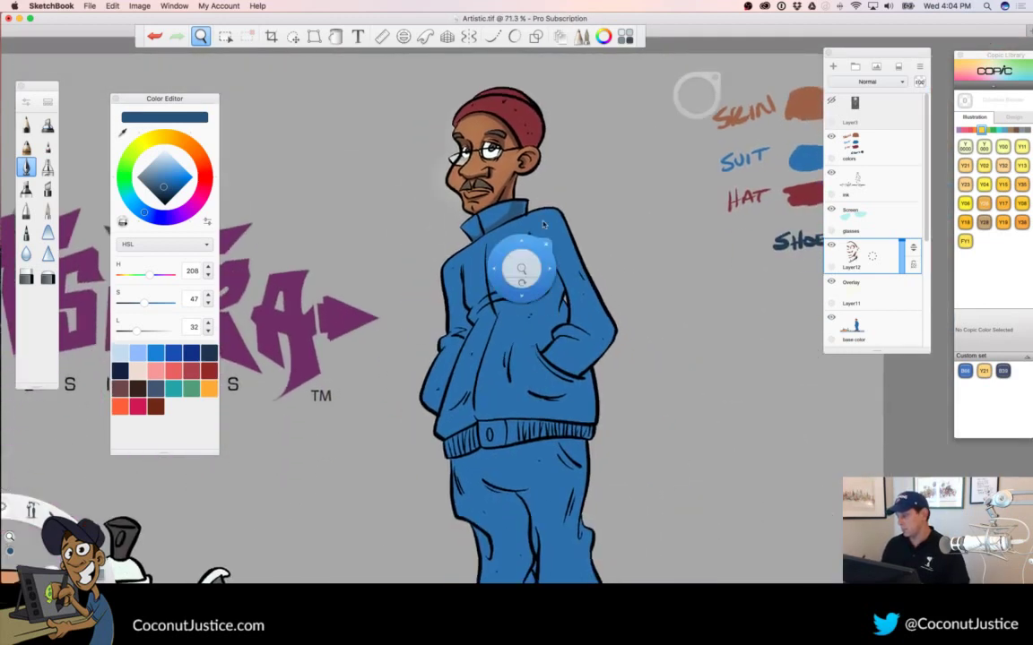
{"action": "mouse_move", "coordinate": [529, 213]}
{"action": "left_mouse_down"}
{"action": "mouse_move", "coordinate": [646, 241]}
{"action": "mouse_move", "coordinate": [622, 219]}
{"action": "left_mouse_up"}
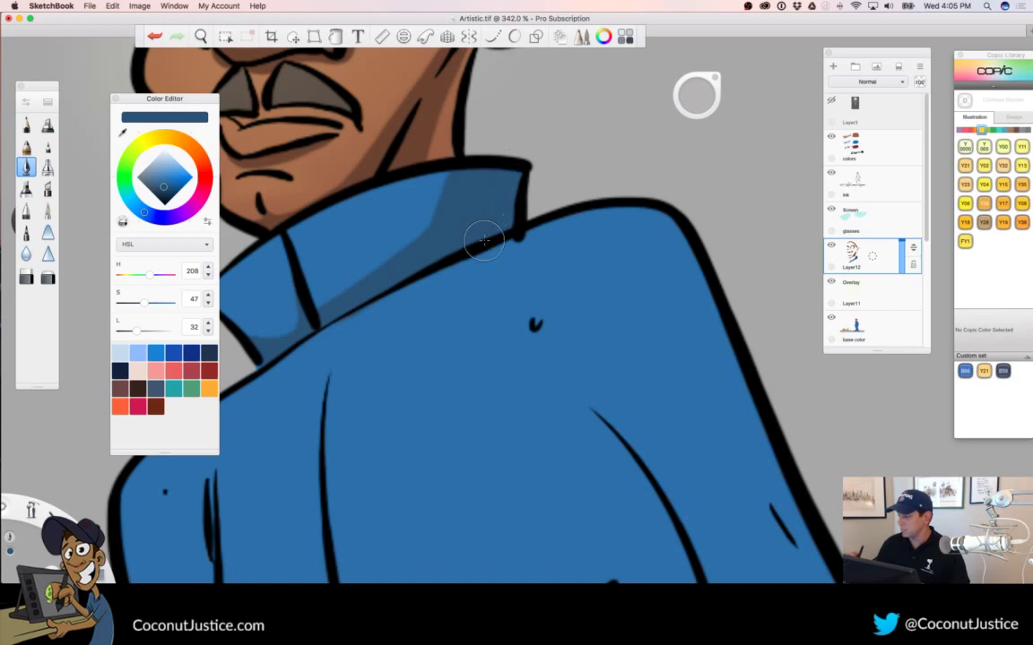
Paint dark blue shadows along the far sleeve's inner seam, under the chest fold lines and beside the short chest wrinkle
{"action": "key", "text": "space"}
{"action": "left_click_drag", "start_coordinate": [521, 307], "coordinate": [482, 345]}
{"action": "left_click_drag", "start_coordinate": [455, 256], "coordinate": [584, 266]}
{"action": "left_click_drag", "start_coordinate": [392, 332], "coordinate": [456, 436]}
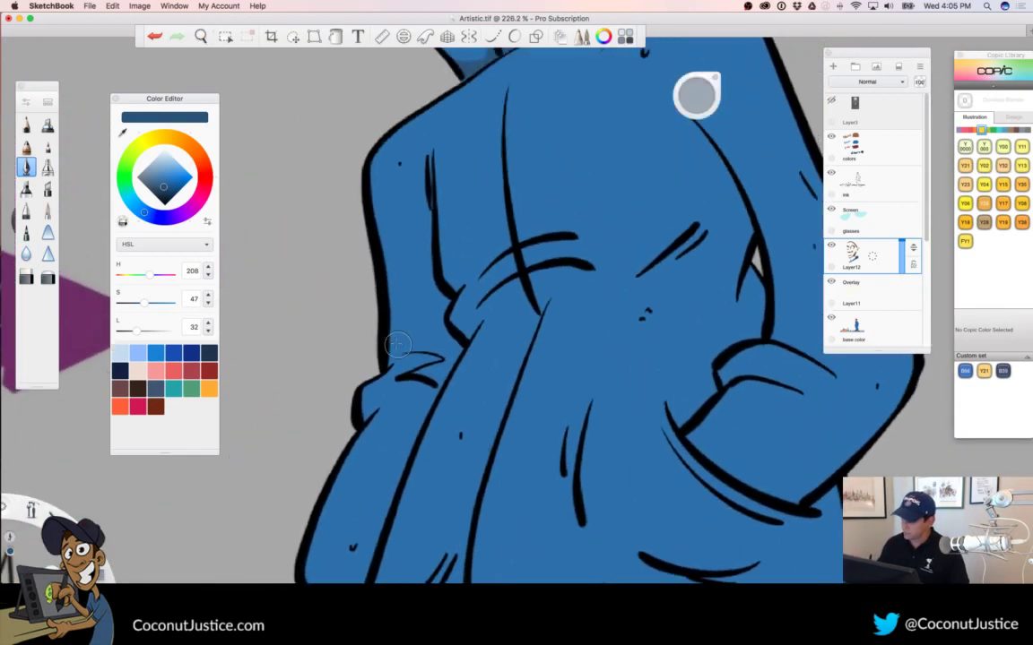
{"action": "left_click_drag", "start_coordinate": [419, 320], "coordinate": [427, 200]}
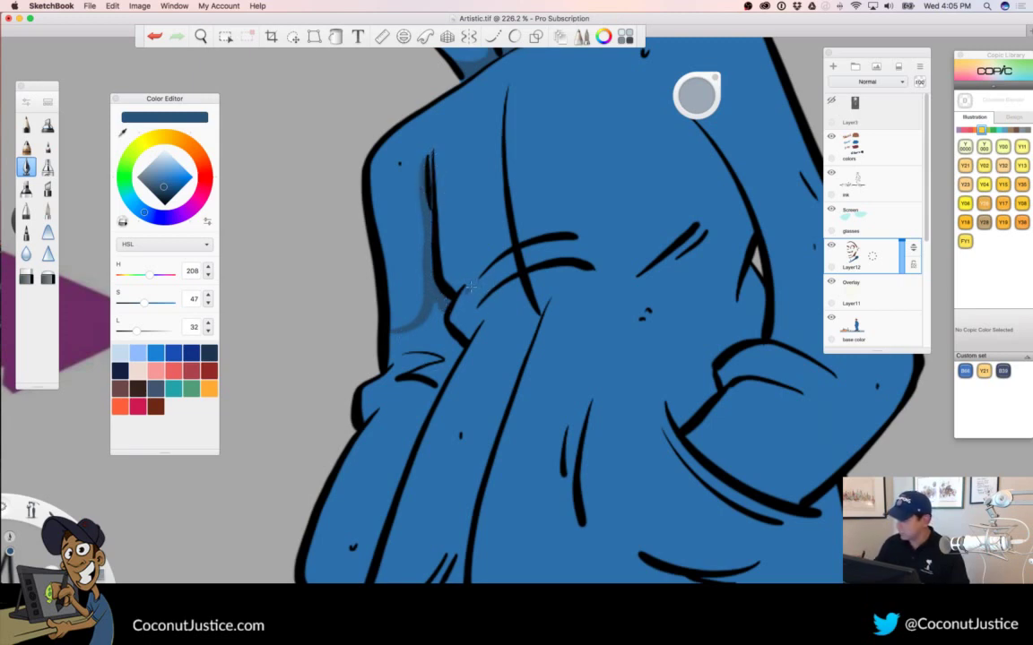
{"action": "left_click_drag", "start_coordinate": [470, 287], "coordinate": [513, 257]}
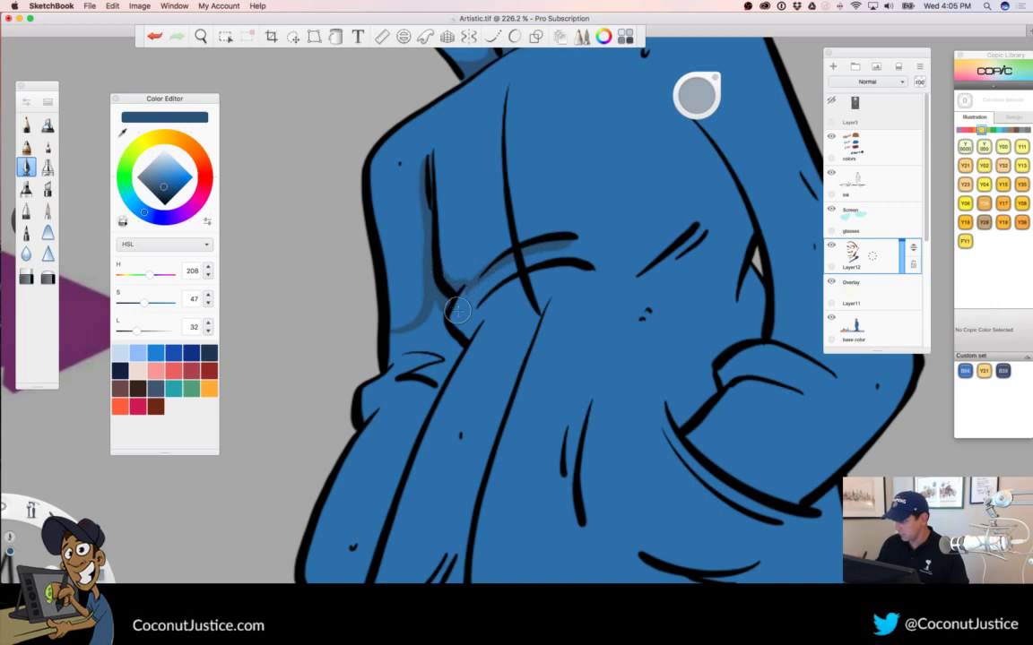
{"action": "mouse_move", "coordinate": [474, 324]}
{"action": "left_mouse_down"}
{"action": "mouse_move", "coordinate": [422, 301]}
{"action": "mouse_move", "coordinate": [462, 256]}
{"action": "mouse_move", "coordinate": [574, 260]}
{"action": "left_mouse_up"}
{"action": "mouse_move", "coordinate": [706, 224]}
{"action": "left_mouse_down"}
{"action": "mouse_move", "coordinate": [661, 257]}
{"action": "mouse_move", "coordinate": [672, 272]}
{"action": "left_mouse_up"}
Outline and fill a dark blue shadow over the bunched folds at the far sleeve's elbow
{"action": "key", "text": "space"}
{"action": "left_click_drag", "start_coordinate": [428, 452], "coordinate": [520, 318]}
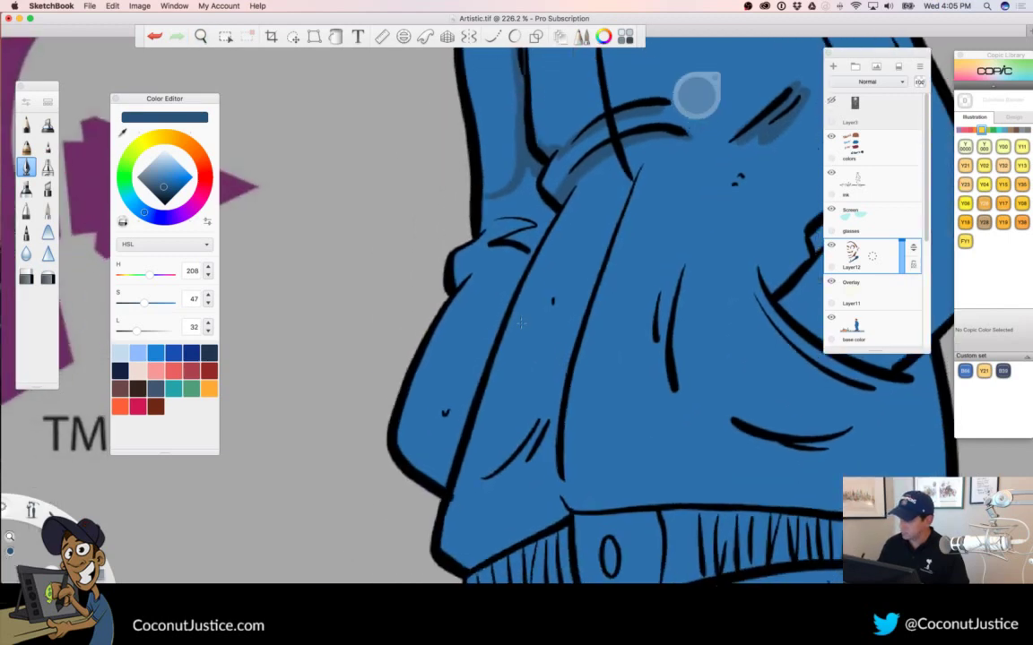
{"action": "left_click_drag", "start_coordinate": [461, 281], "coordinate": [481, 241]}
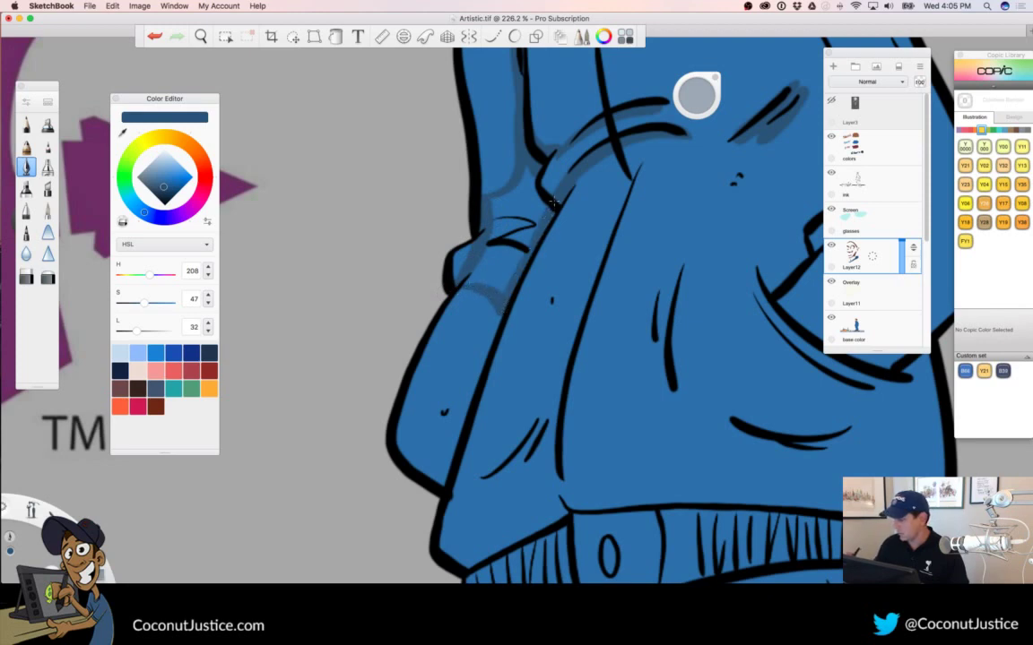
{"action": "mouse_move", "coordinate": [529, 160]}
{"action": "left_mouse_down"}
{"action": "mouse_move", "coordinate": [484, 208]}
{"action": "mouse_move", "coordinate": [520, 192]}
{"action": "mouse_move", "coordinate": [533, 221]}
{"action": "mouse_move", "coordinate": [536, 206]}
{"action": "mouse_move", "coordinate": [544, 214]}
{"action": "mouse_move", "coordinate": [513, 271]}
{"action": "mouse_move", "coordinate": [514, 227]}
{"action": "mouse_move", "coordinate": [471, 279]}
{"action": "mouse_move", "coordinate": [501, 262]}
{"action": "left_mouse_up"}
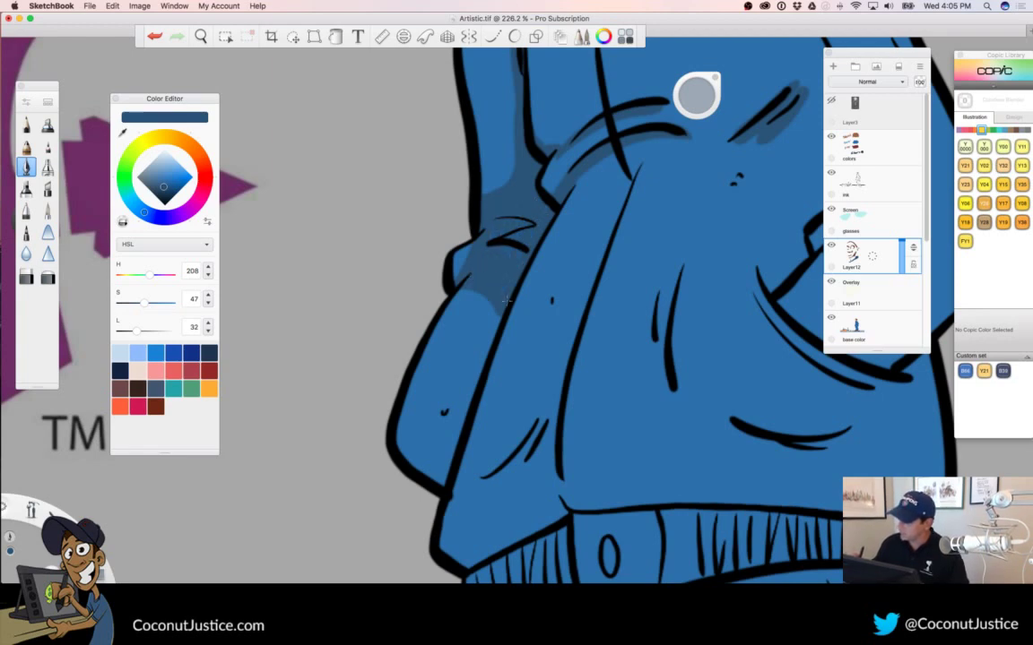
Shade the far forearm along the jacket edge and fill its lower end with dark blue
{"action": "key", "text": "space"}
{"action": "mouse_move", "coordinate": [506, 498]}
{"action": "left_mouse_down"}
{"action": "mouse_move", "coordinate": [435, 369]}
{"action": "mouse_move", "coordinate": [367, 349]}
{"action": "mouse_move", "coordinate": [349, 328]}
{"action": "left_mouse_up"}
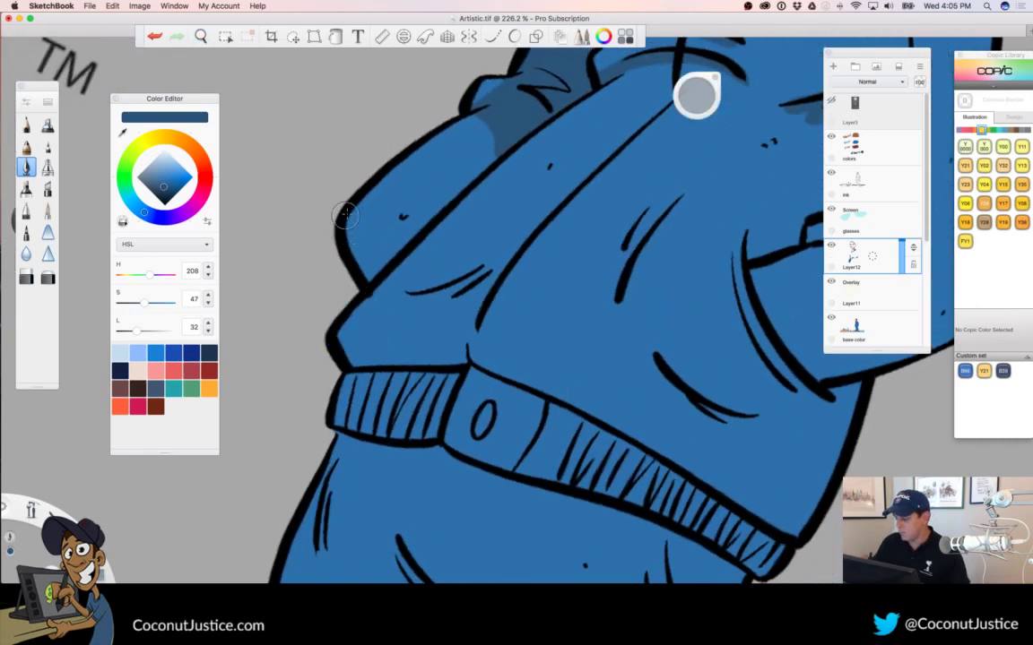
{"action": "mouse_move", "coordinate": [319, 182]}
{"action": "left_mouse_down"}
{"action": "mouse_move", "coordinate": [351, 208]}
{"action": "mouse_move", "coordinate": [495, 148]}
{"action": "left_mouse_up"}
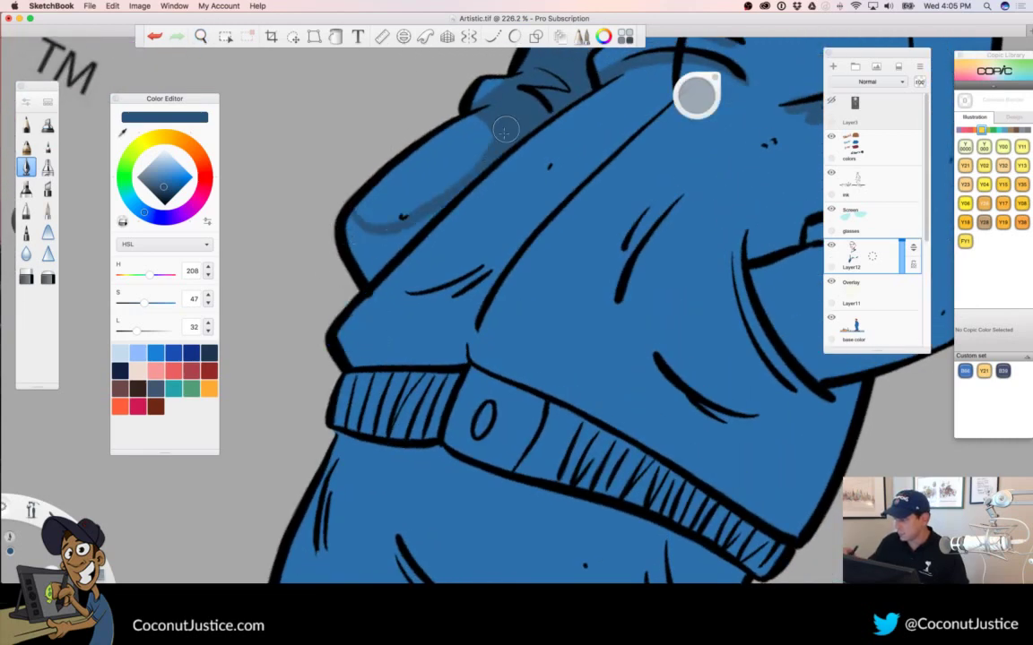
{"action": "mouse_move", "coordinate": [352, 211]}
{"action": "left_mouse_down"}
{"action": "mouse_move", "coordinate": [365, 277]}
{"action": "mouse_move", "coordinate": [414, 234]}
{"action": "left_mouse_up"}
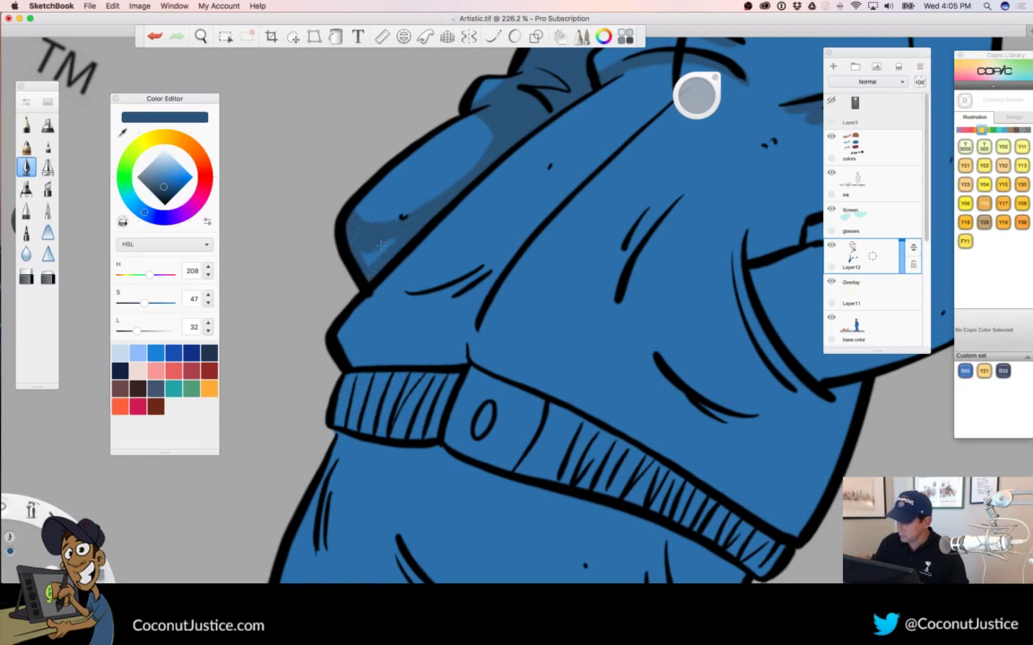
Widen the shadow around the chest wrinkle and carry it up along the near arm's inner seam
{"action": "key", "text": "space"}
{"action": "left_click_drag", "start_coordinate": [502, 309], "coordinate": [358, 346]}
{"action": "left_click_drag", "start_coordinate": [431, 409], "coordinate": [469, 452]}
{"action": "key", "text": "space"}
{"action": "left_click_drag", "start_coordinate": [531, 233], "coordinate": [700, 256]}
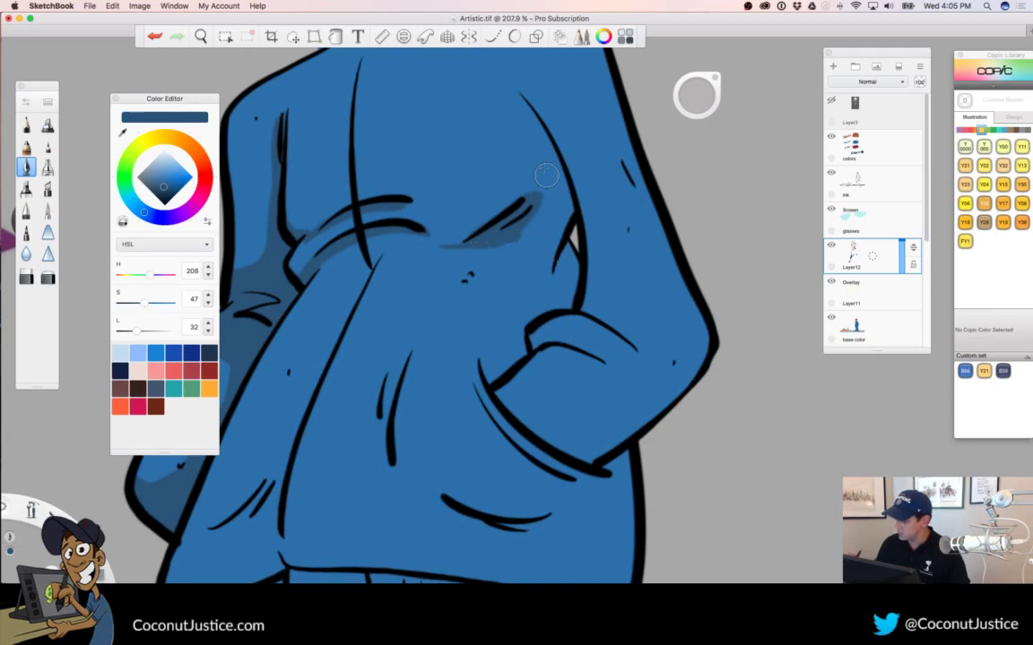
{"action": "left_click_drag", "start_coordinate": [555, 154], "coordinate": [570, 220]}
{"action": "left_click_drag", "start_coordinate": [541, 136], "coordinate": [543, 244]}
Outline a shadow along the near sleeve's outer edge from shoulder to wrist and flood-fill it with dark blue
{"action": "key", "text": "space"}
{"action": "mouse_move", "coordinate": [565, 521]}
{"action": "left_mouse_down"}
{"action": "mouse_move", "coordinate": [509, 454]}
{"action": "mouse_move", "coordinate": [496, 462]}
{"action": "left_mouse_up"}
{"action": "left_click_drag", "start_coordinate": [505, 368], "coordinate": [489, 334]}
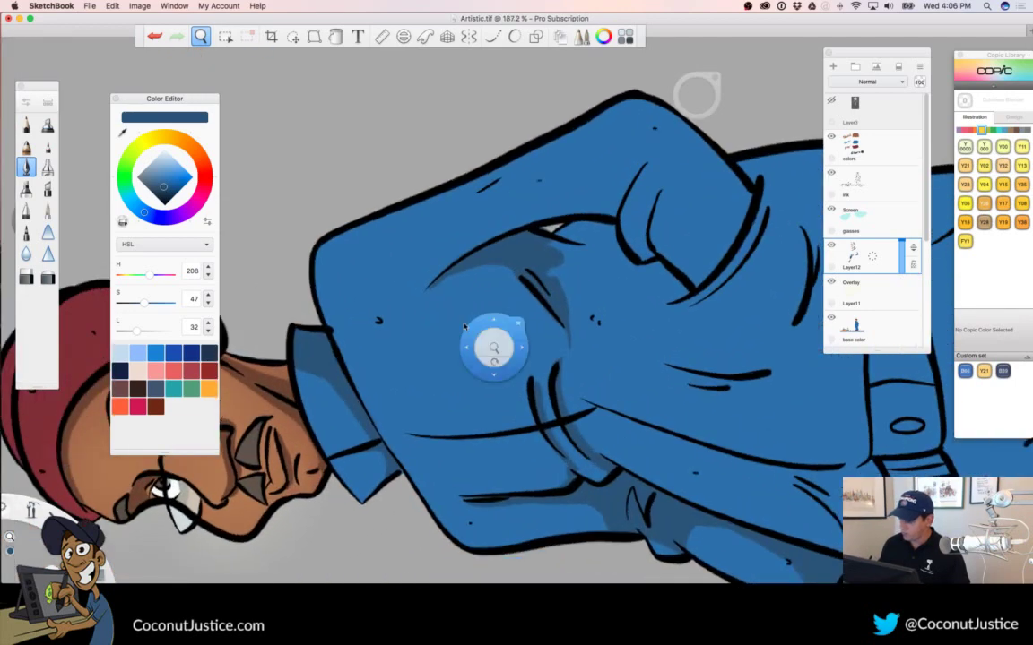
{"action": "mouse_move", "coordinate": [331, 315]}
{"action": "left_mouse_down"}
{"action": "mouse_move", "coordinate": [319, 235]}
{"action": "mouse_move", "coordinate": [449, 165]}
{"action": "mouse_move", "coordinate": [559, 167]}
{"action": "mouse_move", "coordinate": [633, 127]}
{"action": "mouse_move", "coordinate": [740, 208]}
{"action": "left_mouse_up"}
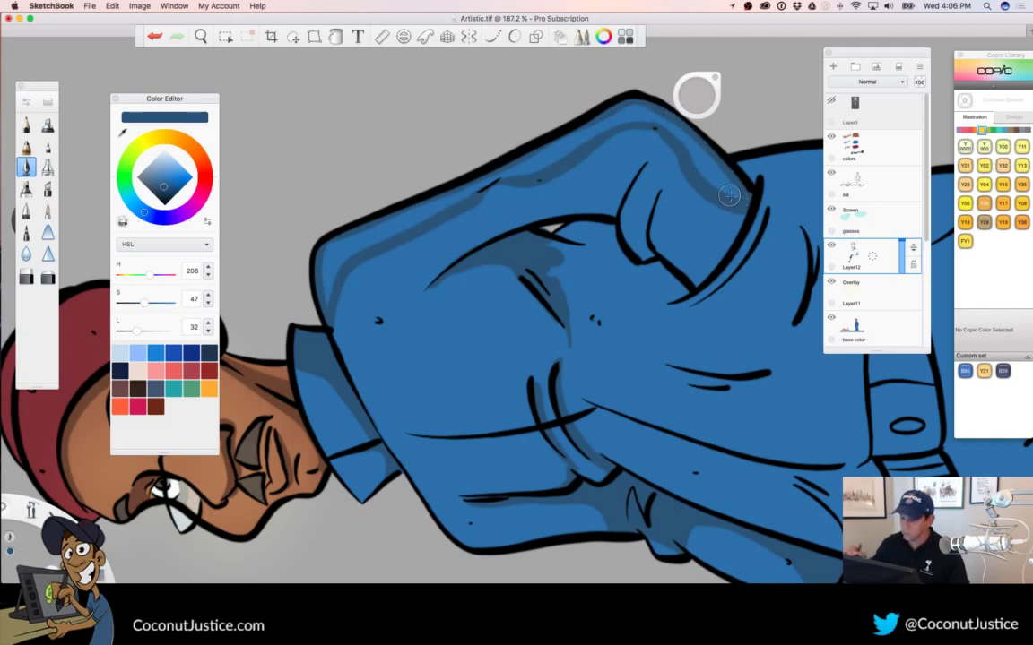
{"action": "left_click", "coordinate": [334, 37]}
{"action": "left_click", "coordinate": [400, 229]}
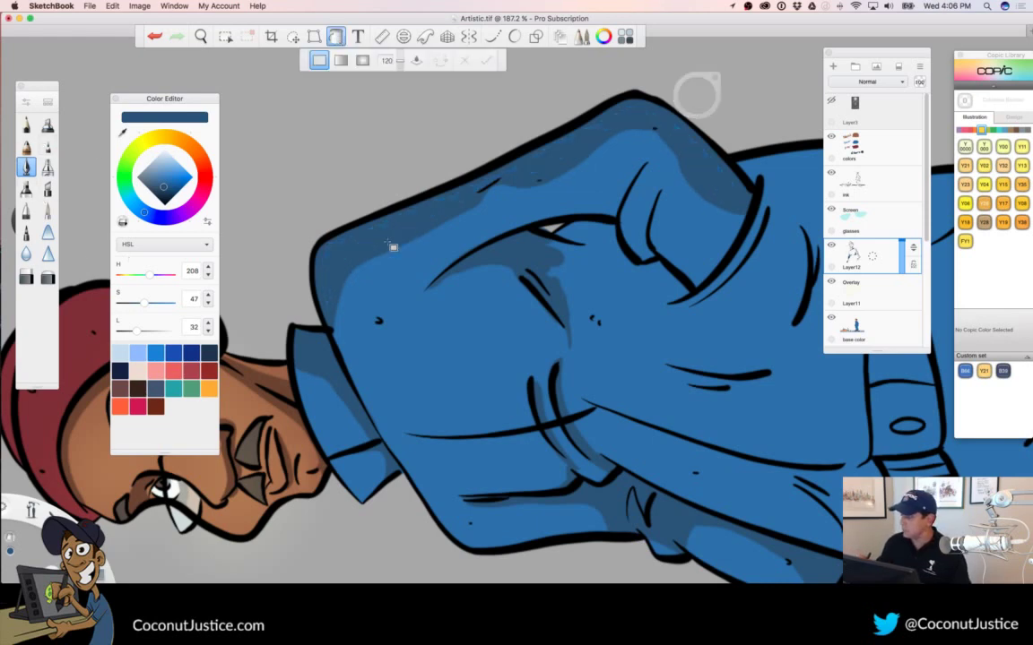
{"action": "left_click", "coordinate": [336, 38]}
Outline and flood-fill a wavy dark blue shadow across the jacket's lower front, and shade the ribbed waistband beneath it
{"action": "key", "text": "space"}
{"action": "left_click_drag", "start_coordinate": [504, 323], "coordinate": [423, 234]}
{"action": "left_click_drag", "start_coordinate": [572, 486], "coordinate": [551, 352]}
{"action": "left_click_drag", "start_coordinate": [535, 292], "coordinate": [633, 285]}
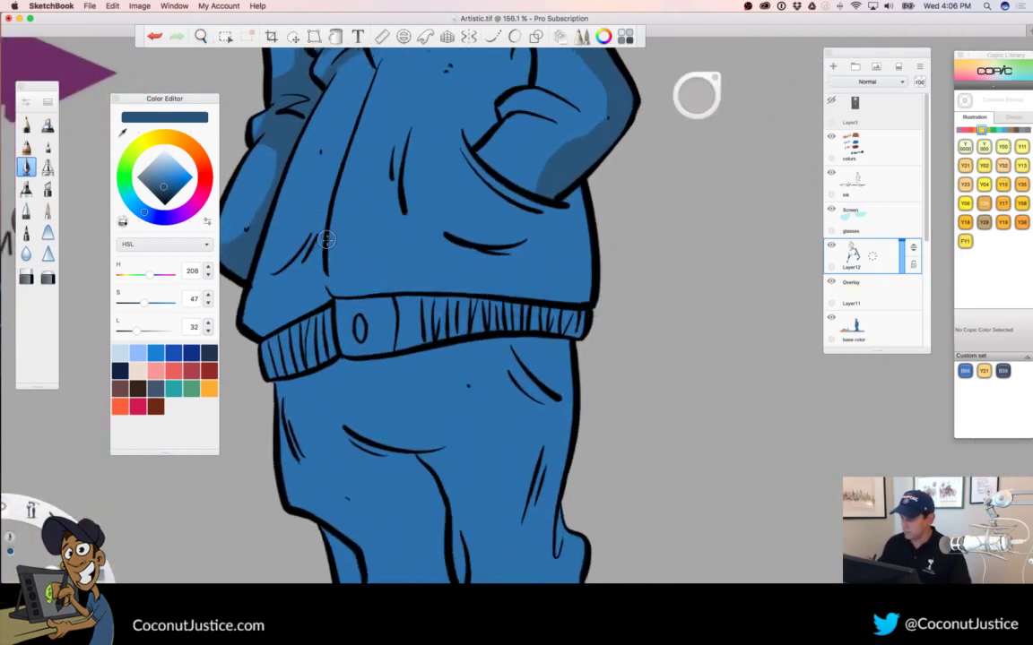
{"action": "mouse_move", "coordinate": [333, 249]}
{"action": "left_mouse_down"}
{"action": "mouse_move", "coordinate": [390, 246]}
{"action": "mouse_move", "coordinate": [401, 220]}
{"action": "mouse_move", "coordinate": [462, 240]}
{"action": "mouse_move", "coordinate": [543, 233]}
{"action": "mouse_move", "coordinate": [548, 212]}
{"action": "left_mouse_up"}
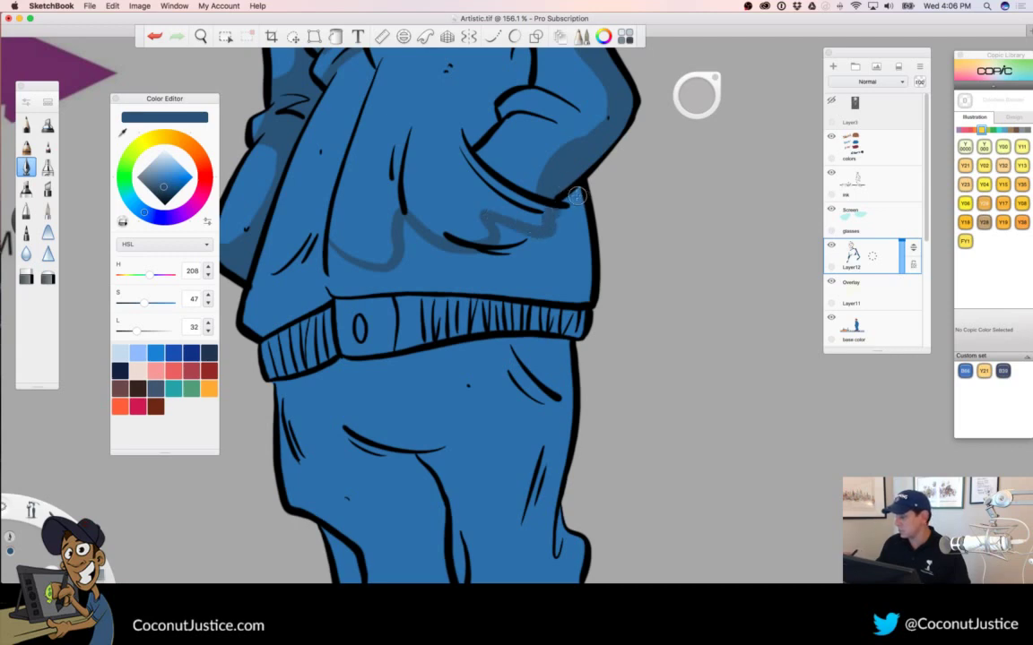
{"action": "left_click_drag", "start_coordinate": [584, 220], "coordinate": [586, 274]}
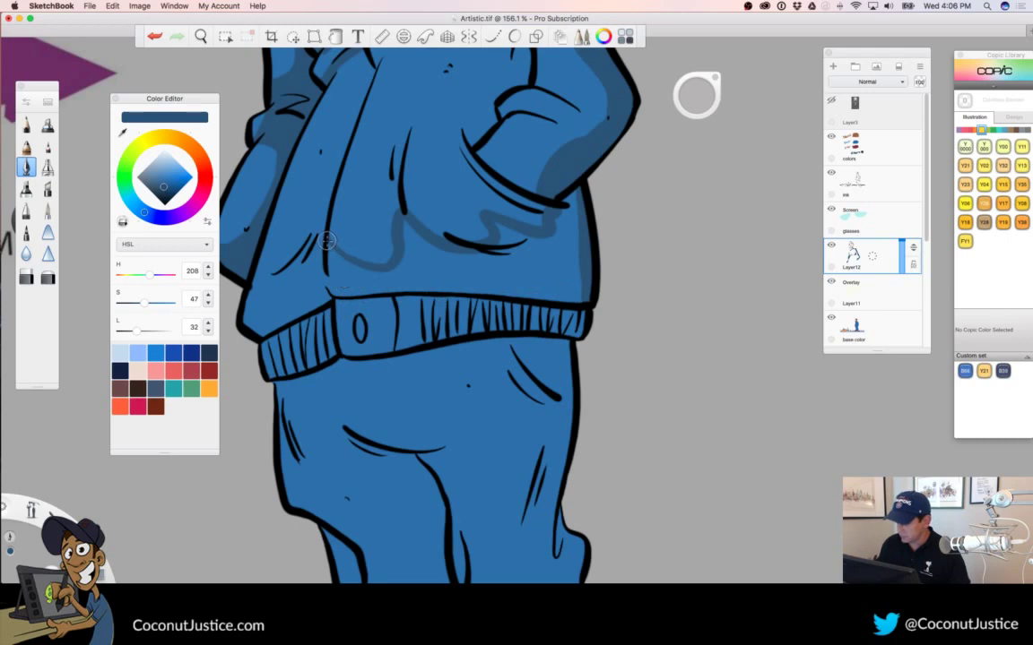
{"action": "left_click_drag", "start_coordinate": [334, 300], "coordinate": [563, 334]}
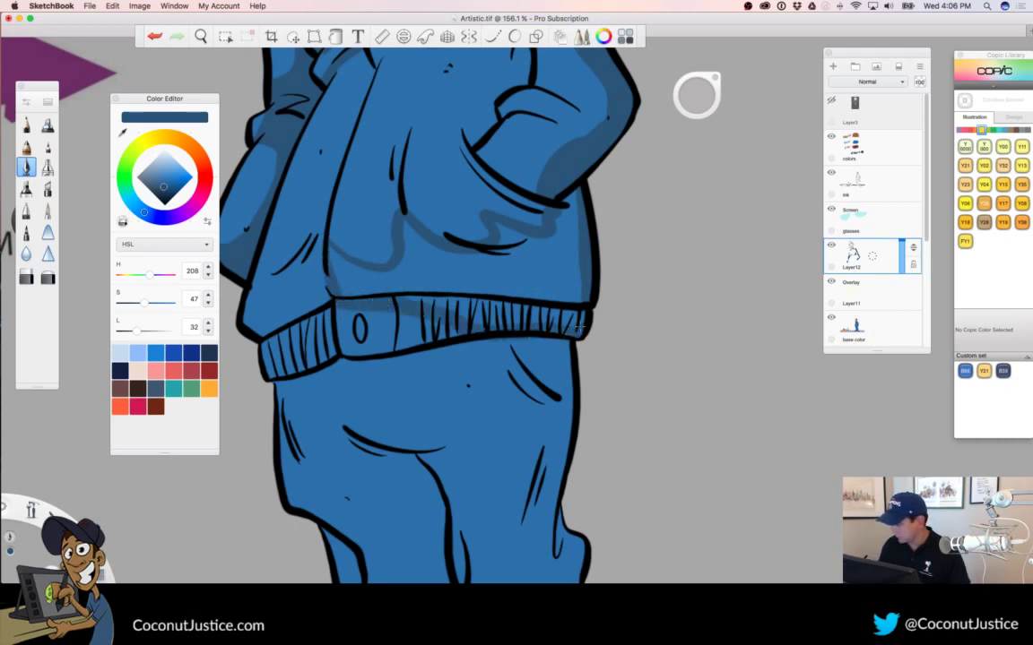
{"action": "left_click", "coordinate": [335, 36]}
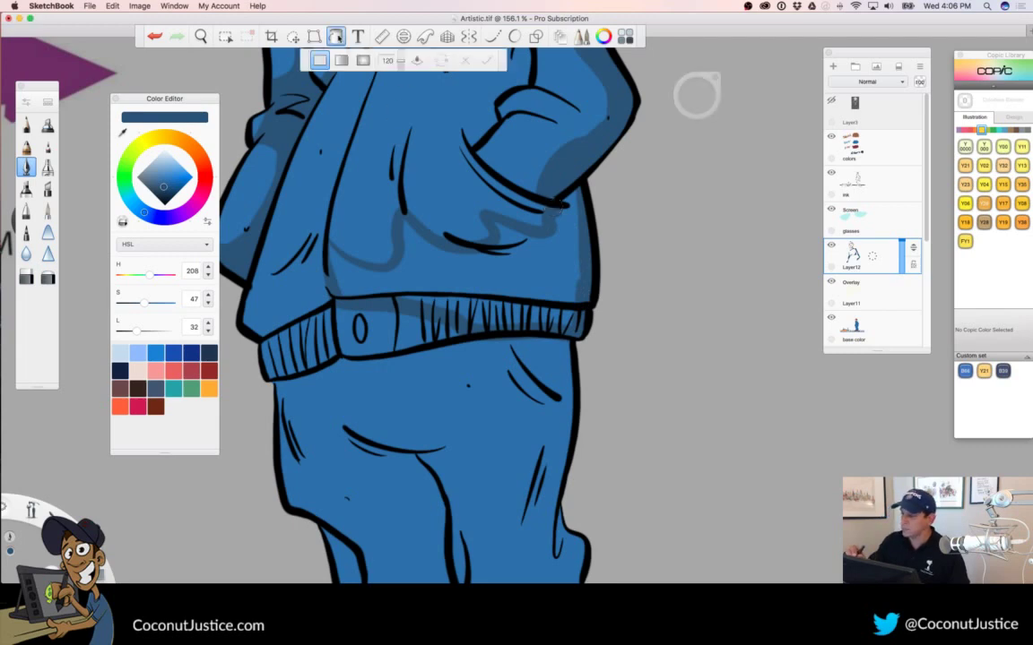
{"action": "left_click", "coordinate": [437, 277]}
Outline and flood-fill the shadow on the jacket panel beside the far arm, and shade the waistband's front section
{"action": "key", "text": "space"}
{"action": "left_click_drag", "start_coordinate": [522, 315], "coordinate": [485, 401]}
{"action": "left_click_drag", "start_coordinate": [495, 361], "coordinate": [529, 354]}
{"action": "scroll", "coordinate": [529, 354], "scroll_direction": "up", "scroll_amount": 4}
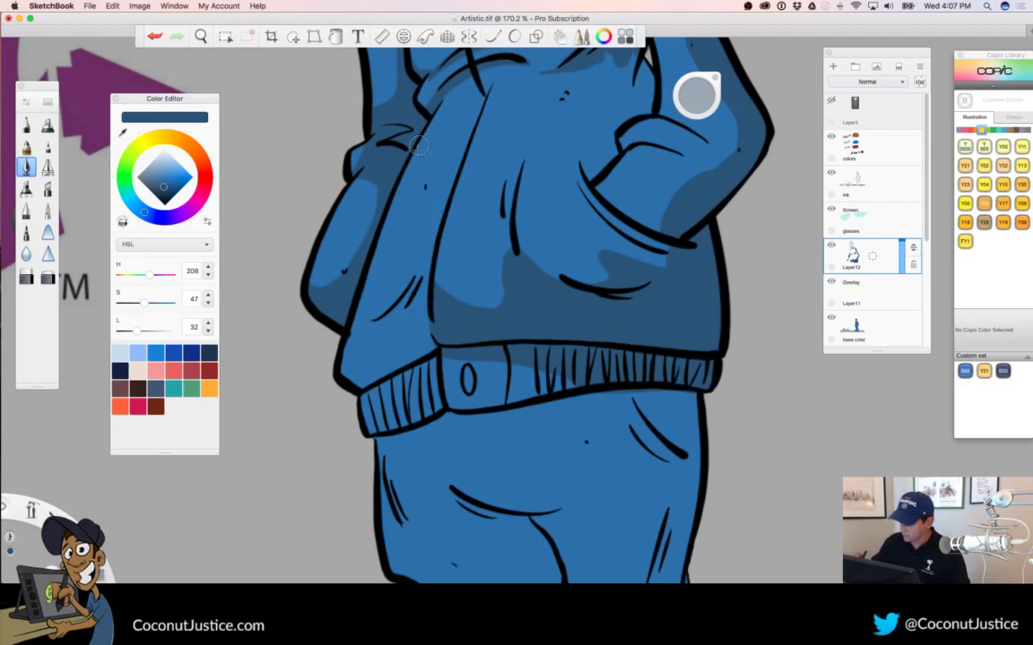
{"action": "left_click_drag", "start_coordinate": [329, 274], "coordinate": [397, 215]}
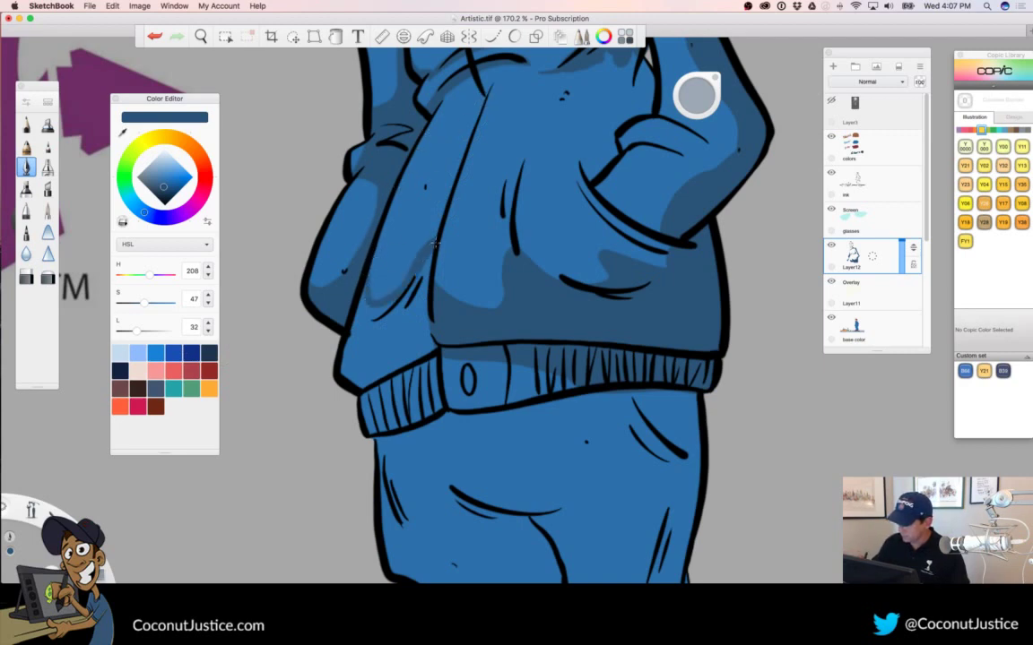
{"action": "left_click_drag", "start_coordinate": [325, 273], "coordinate": [314, 348]}
{"action": "mouse_move", "coordinate": [367, 411]}
{"action": "left_mouse_down"}
{"action": "mouse_move", "coordinate": [422, 407]}
{"action": "mouse_move", "coordinate": [452, 375]}
{"action": "mouse_move", "coordinate": [551, 374]}
{"action": "left_mouse_up"}
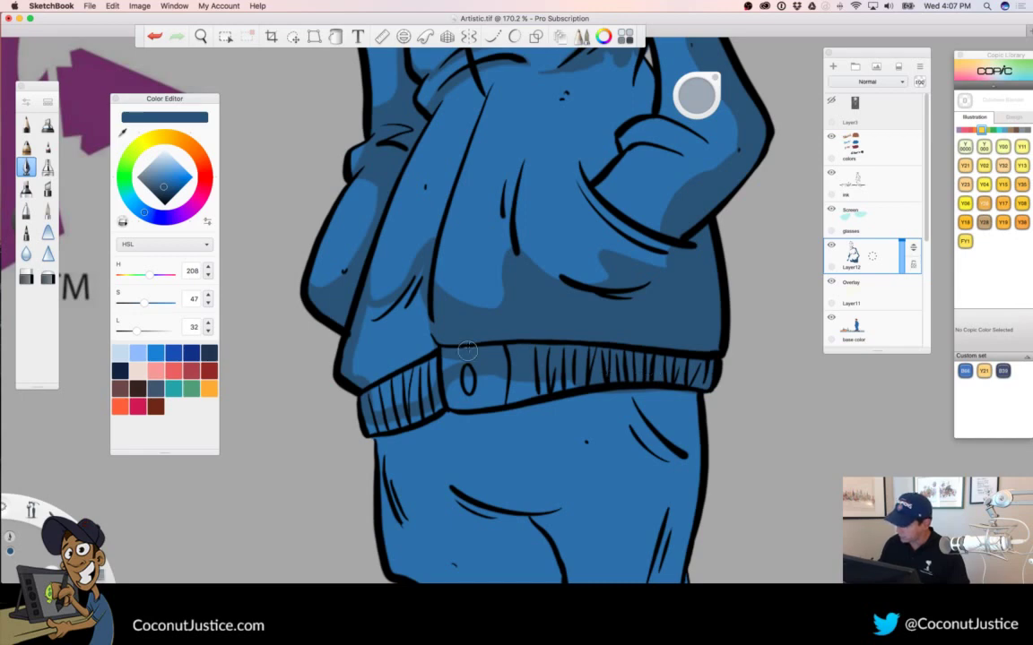
{"action": "left_click", "coordinate": [336, 36]}
{"action": "left_click", "coordinate": [409, 348]}
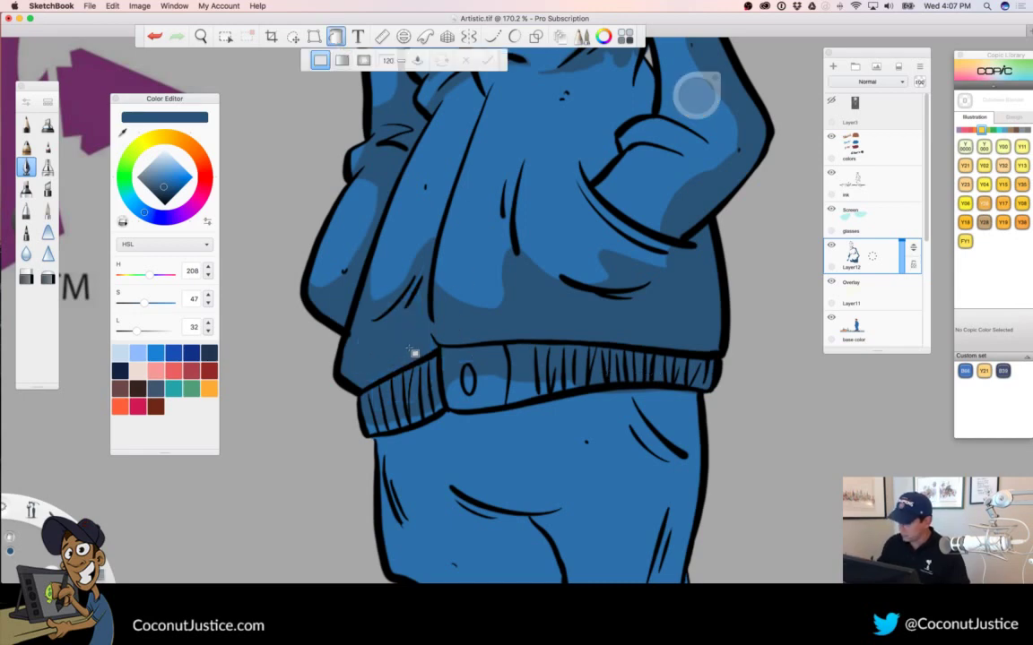
Outline a wavy shadow down the near trouser leg's back edge from waistband to ankle and flood-fill it with dark blue
{"action": "key", "text": "space"}
{"action": "left_click_drag", "start_coordinate": [514, 334], "coordinate": [381, 361]}
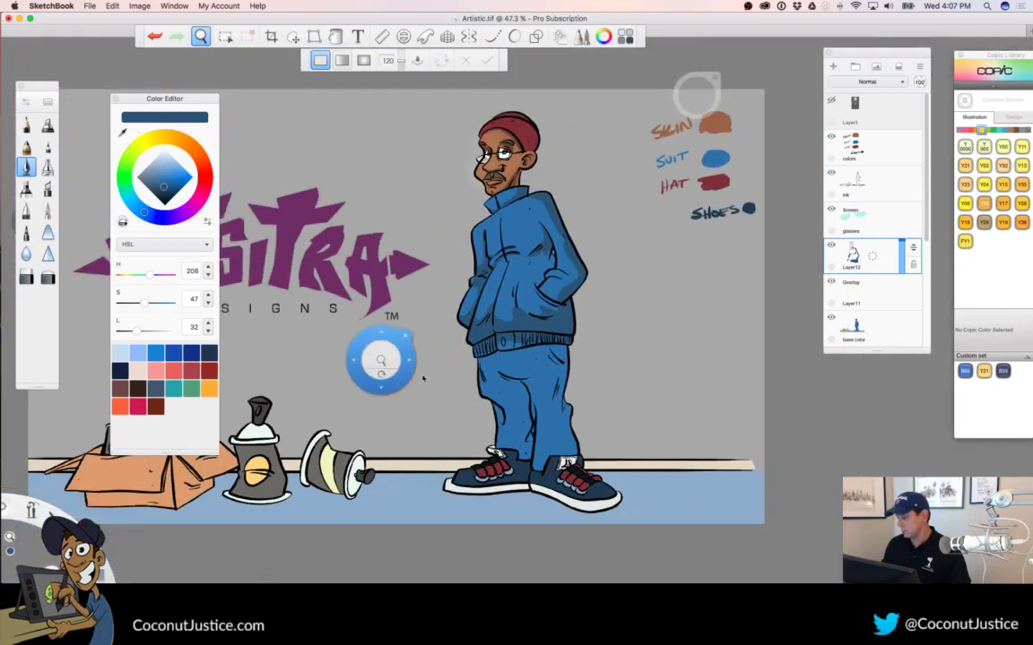
{"action": "left_click_drag", "start_coordinate": [540, 443], "coordinate": [618, 330]}
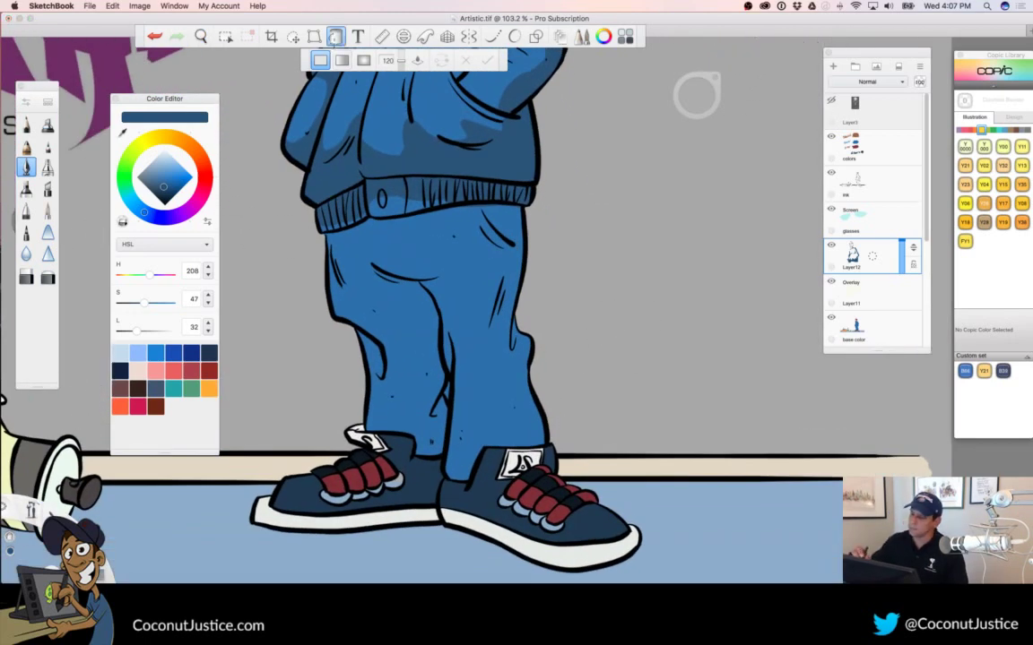
{"action": "left_click", "coordinate": [333, 38]}
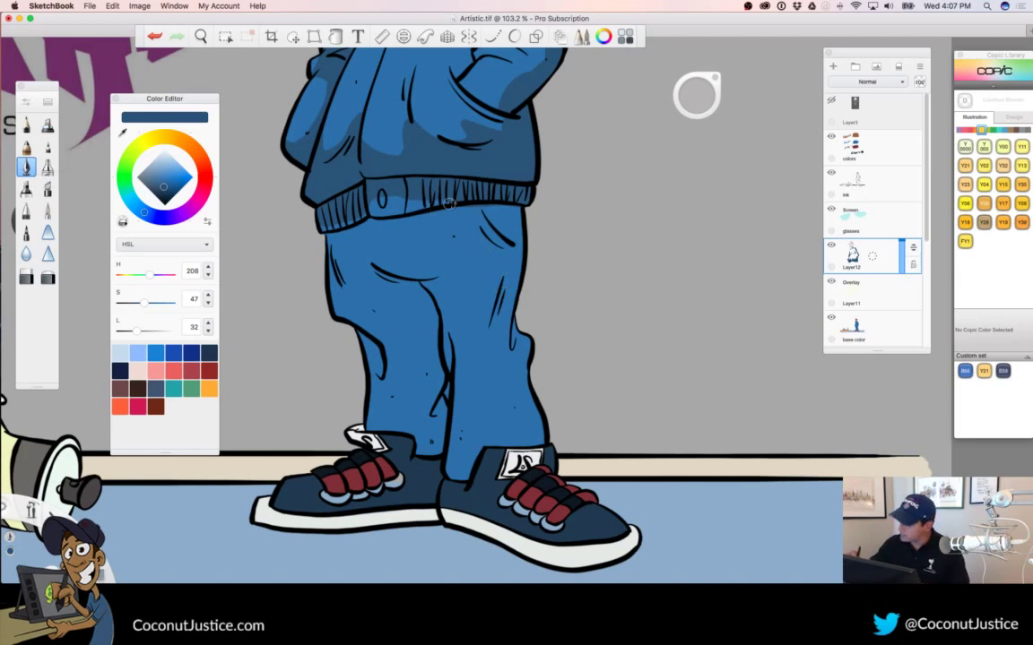
{"action": "left_click_drag", "start_coordinate": [472, 213], "coordinate": [495, 285]}
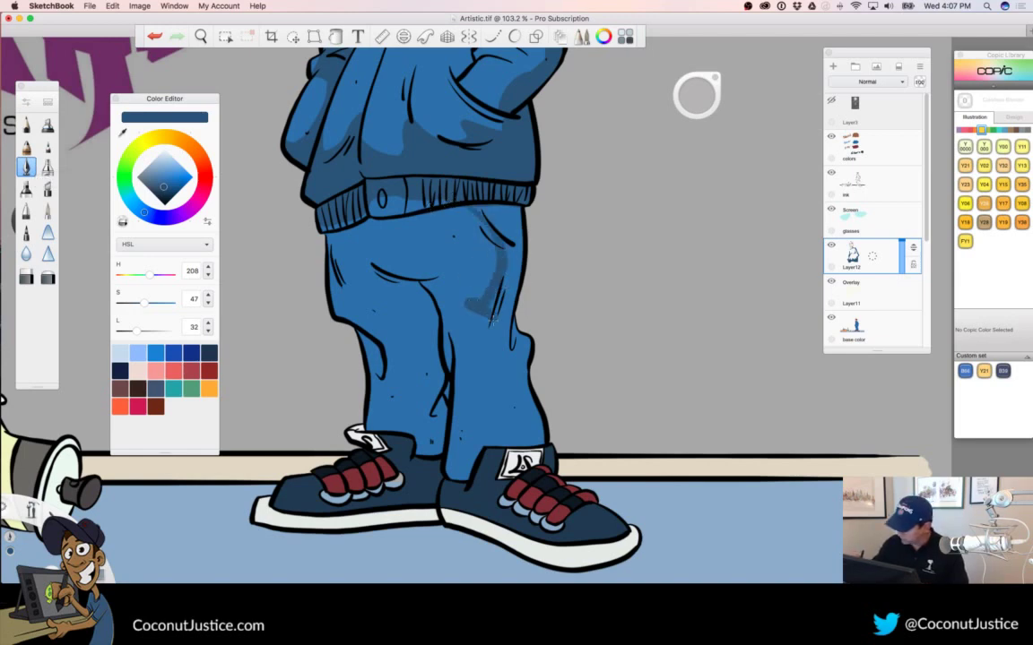
{"action": "key", "text": "super+z"}
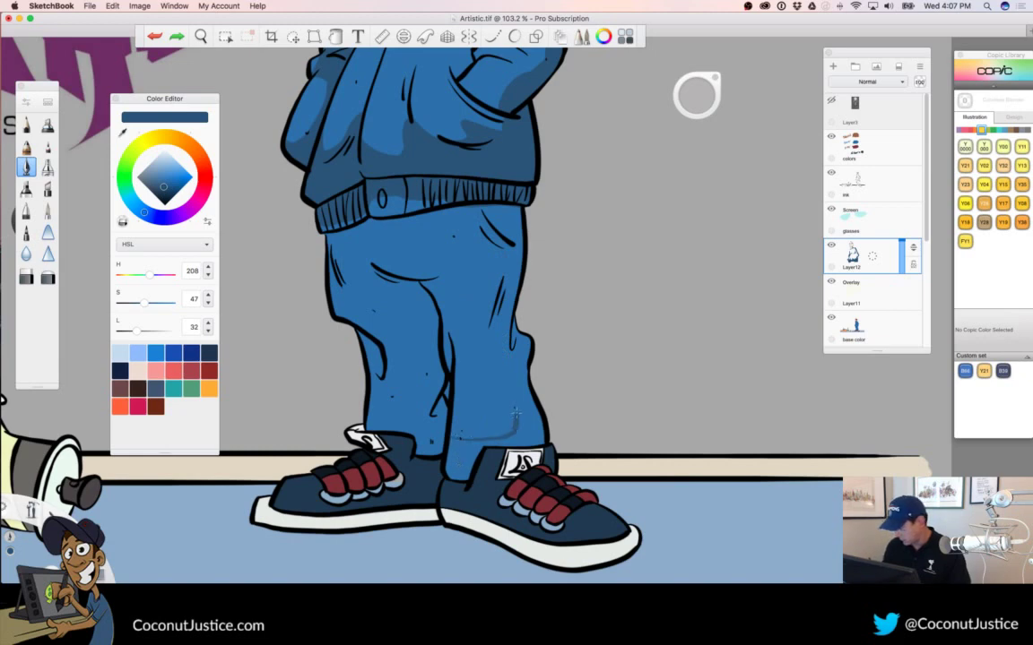
{"action": "left_click_drag", "start_coordinate": [491, 305], "coordinate": [500, 261]}
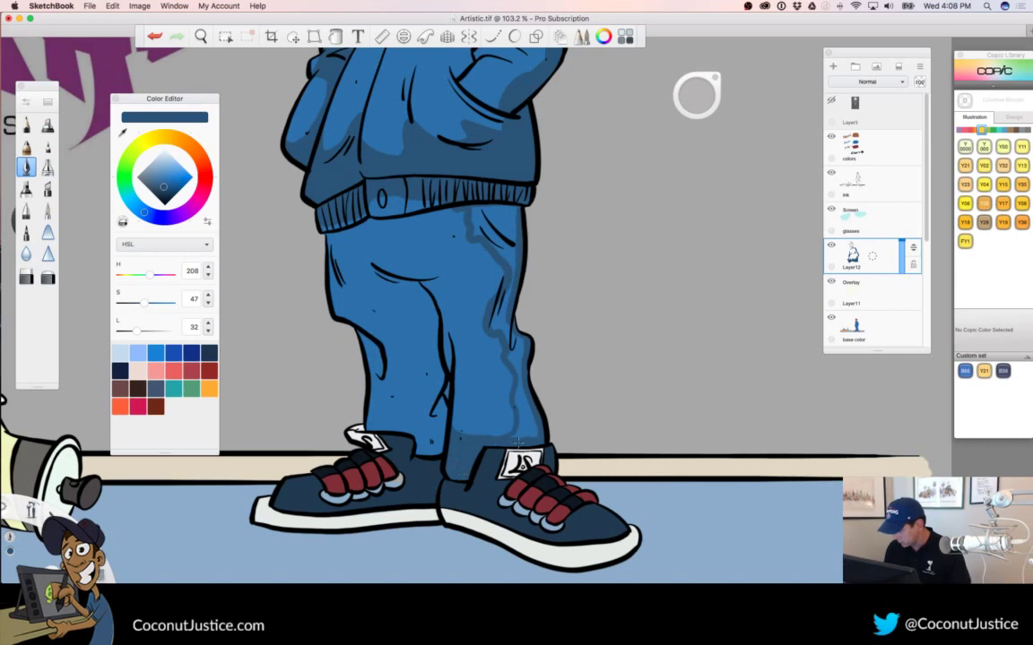
{"action": "left_click", "coordinate": [335, 36]}
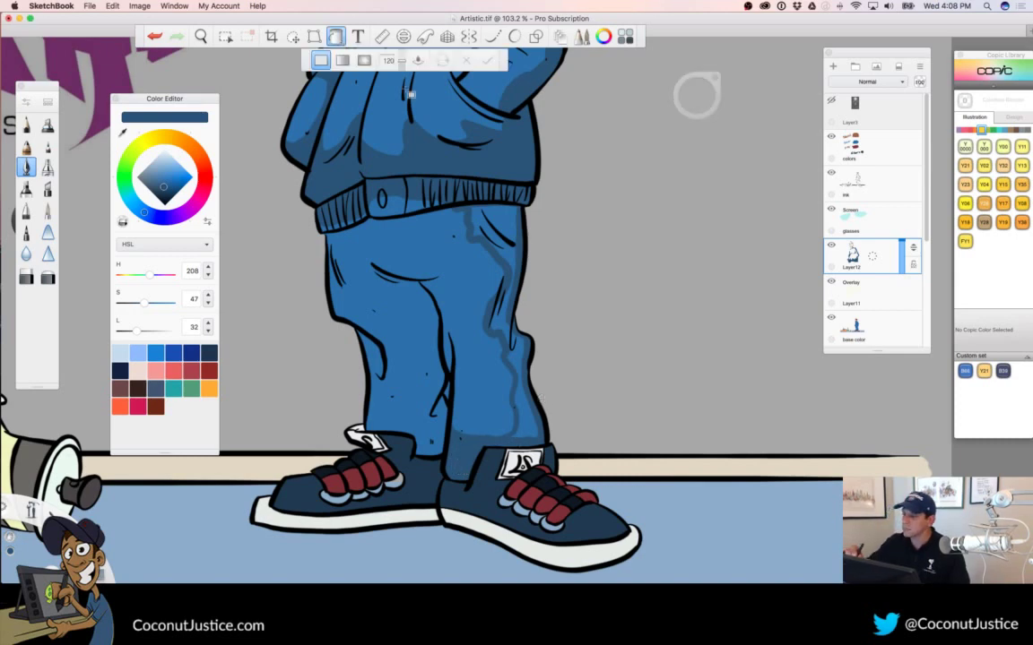
{"action": "left_click", "coordinate": [509, 228]}
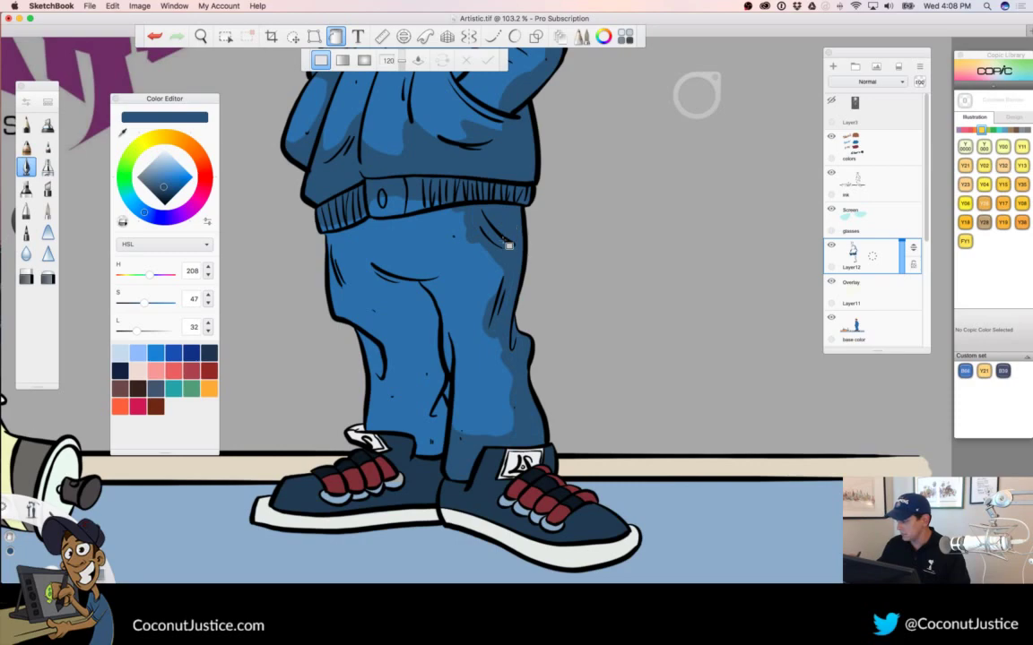
Outline a wavy dark blue shadow across the trousers' upper front beneath the jacket waistband and fill it in
{"action": "key", "text": "space"}
{"action": "mouse_move", "coordinate": [525, 374]}
{"action": "left_mouse_down"}
{"action": "mouse_move", "coordinate": [421, 381]}
{"action": "mouse_move", "coordinate": [537, 422]}
{"action": "mouse_move", "coordinate": [557, 408]}
{"action": "left_mouse_up"}
{"action": "left_click_drag", "start_coordinate": [488, 383], "coordinate": [633, 386]}
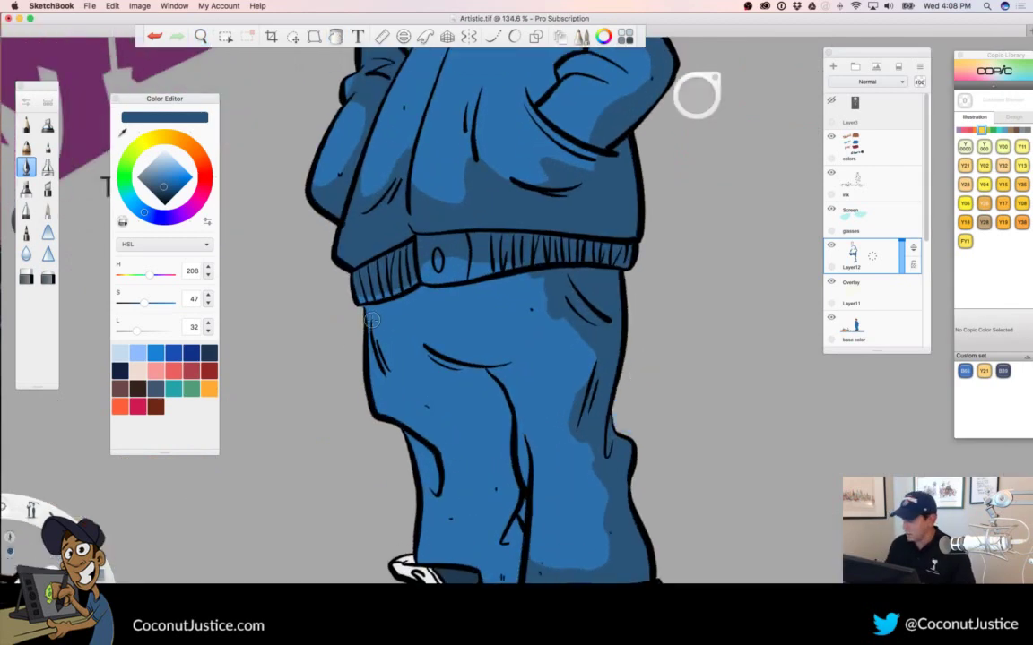
{"action": "mouse_move", "coordinate": [398, 316]}
{"action": "left_mouse_down"}
{"action": "mouse_move", "coordinate": [488, 306]}
{"action": "mouse_move", "coordinate": [549, 310]}
{"action": "left_mouse_up"}
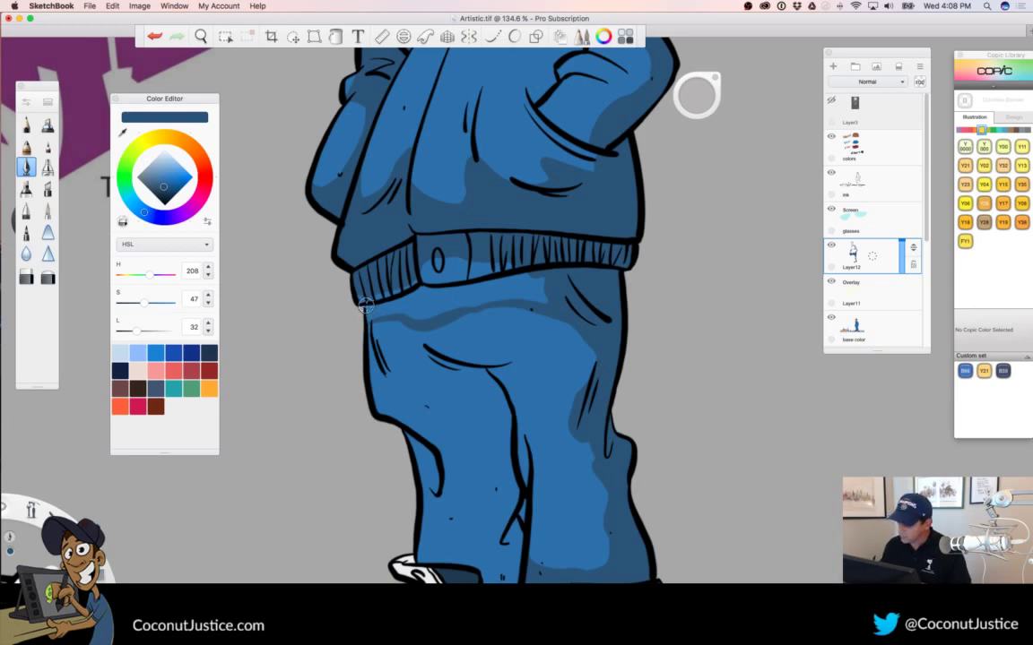
{"action": "left_click_drag", "start_coordinate": [430, 288], "coordinate": [568, 285]}
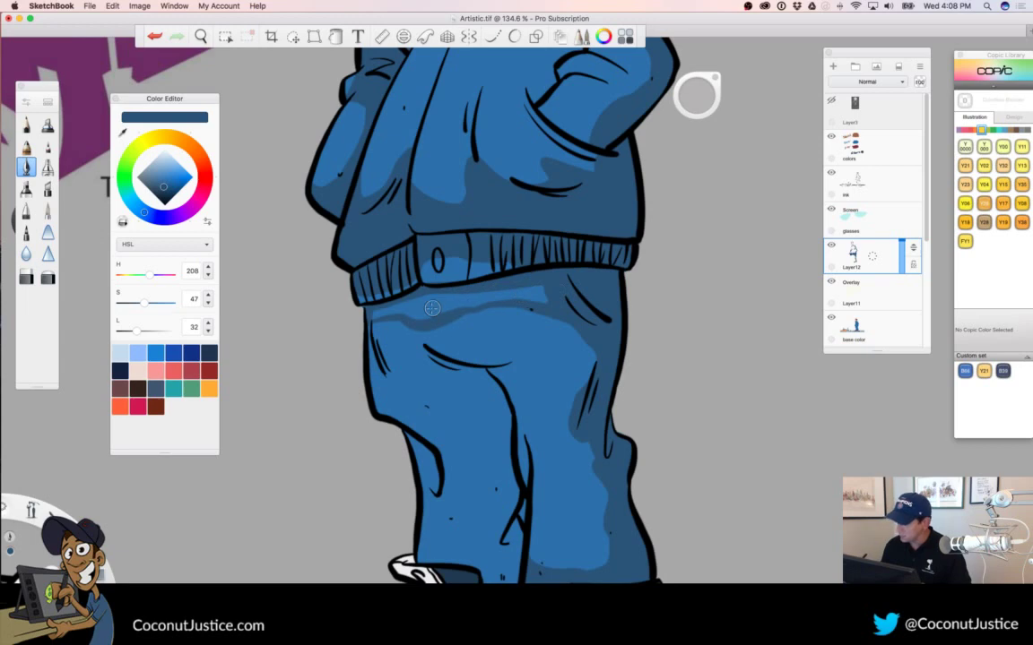
{"action": "mouse_move", "coordinate": [370, 312]}
{"action": "left_mouse_down"}
{"action": "mouse_move", "coordinate": [558, 301]}
{"action": "mouse_move", "coordinate": [506, 288]}
{"action": "mouse_move", "coordinate": [535, 287]}
{"action": "mouse_move", "coordinate": [427, 295]}
{"action": "left_mouse_up"}
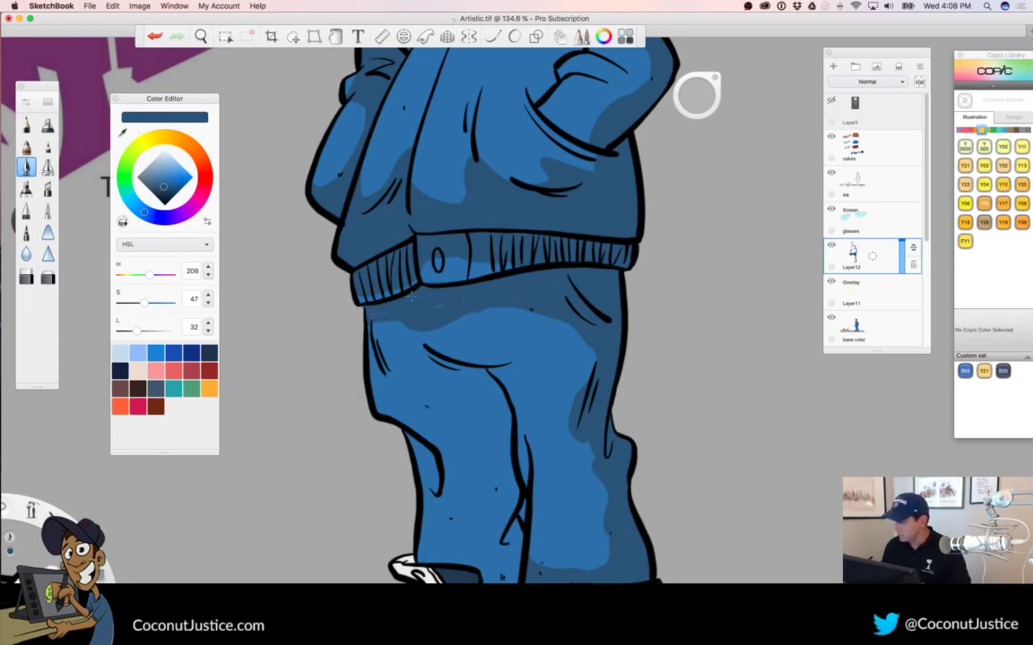
Paint a dark blue shadow down the far trouser leg's outer edge, around the knee fold to the ankle
{"action": "key", "text": "space"}
{"action": "left_click_drag", "start_coordinate": [519, 312], "coordinate": [323, 311]}
{"action": "left_click_drag", "start_coordinate": [519, 433], "coordinate": [493, 424]}
{"action": "left_click_drag", "start_coordinate": [466, 352], "coordinate": [641, 353]}
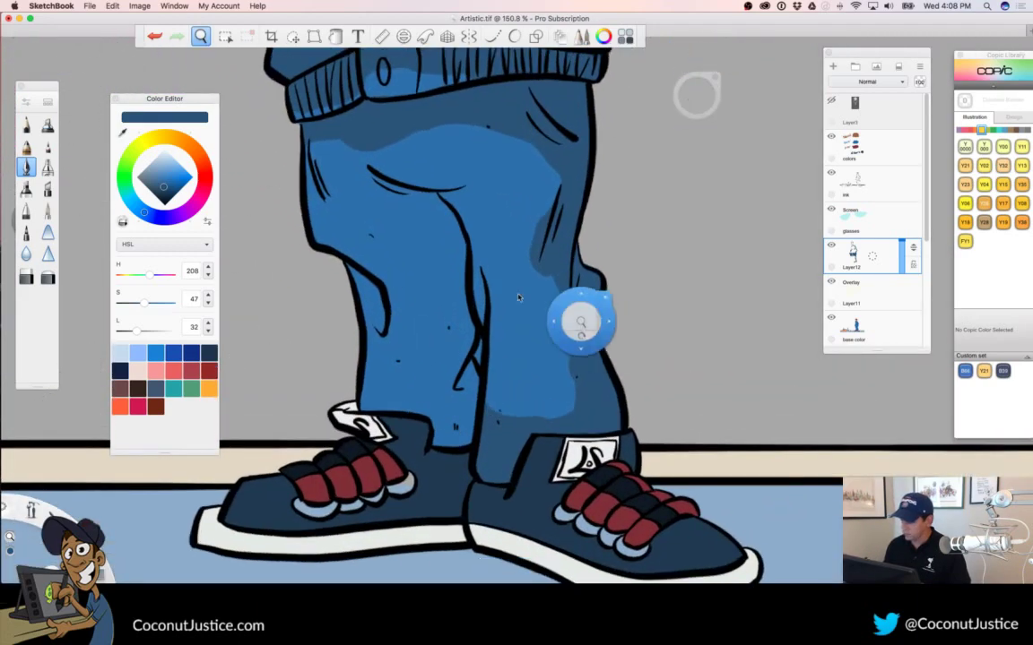
{"action": "mouse_move", "coordinate": [283, 219]}
{"action": "left_mouse_down"}
{"action": "mouse_move", "coordinate": [331, 244]}
{"action": "mouse_move", "coordinate": [383, 306]}
{"action": "left_mouse_up"}
{"action": "mouse_move", "coordinate": [347, 259]}
{"action": "left_mouse_down"}
{"action": "mouse_move", "coordinate": [371, 345]}
{"action": "mouse_move", "coordinate": [366, 398]}
{"action": "left_mouse_up"}
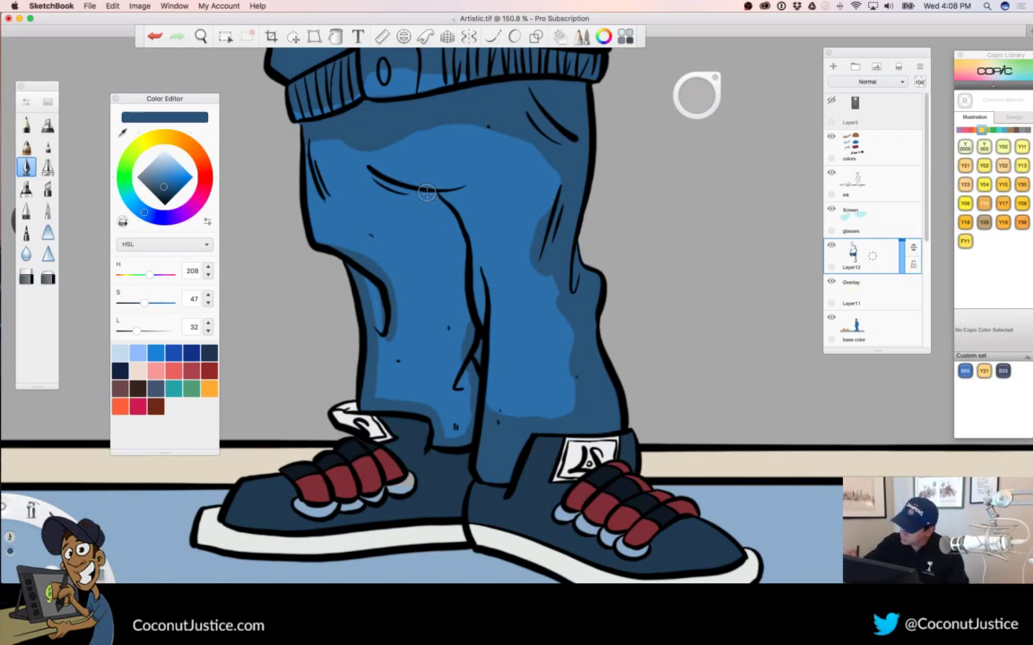
Shade beneath the crotch fold and fill a dark blue shadow down the far leg's inner edge
{"action": "left_click_drag", "start_coordinate": [367, 173], "coordinate": [383, 180]}
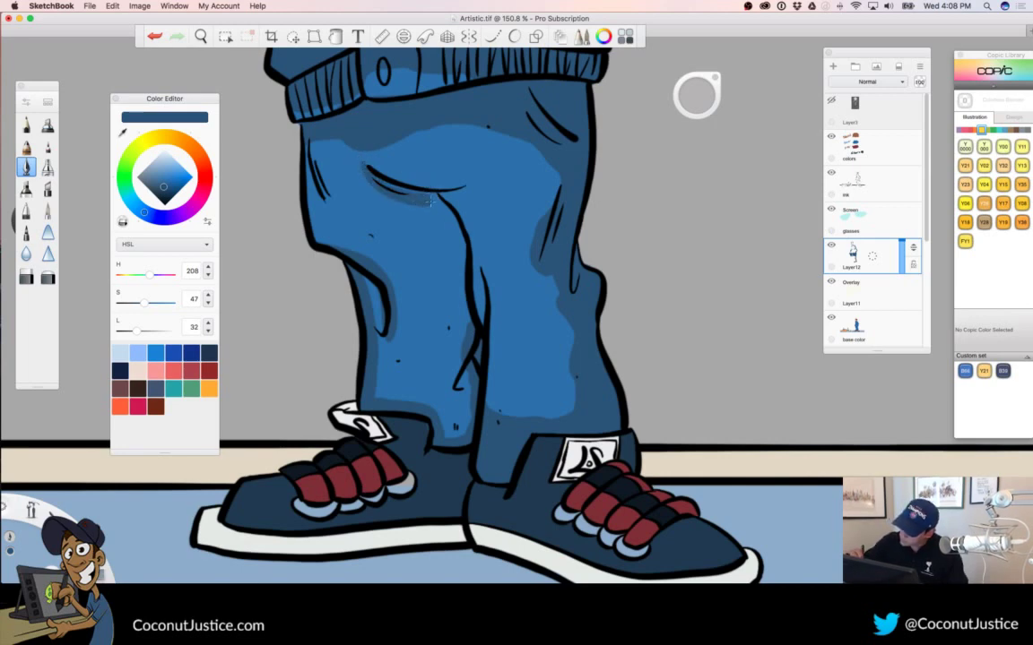
{"action": "mouse_move", "coordinate": [428, 216]}
{"action": "left_mouse_down"}
{"action": "mouse_move", "coordinate": [431, 249]}
{"action": "mouse_move", "coordinate": [445, 245]}
{"action": "mouse_move", "coordinate": [453, 269]}
{"action": "mouse_move", "coordinate": [456, 326]}
{"action": "mouse_move", "coordinate": [469, 355]}
{"action": "left_mouse_up"}
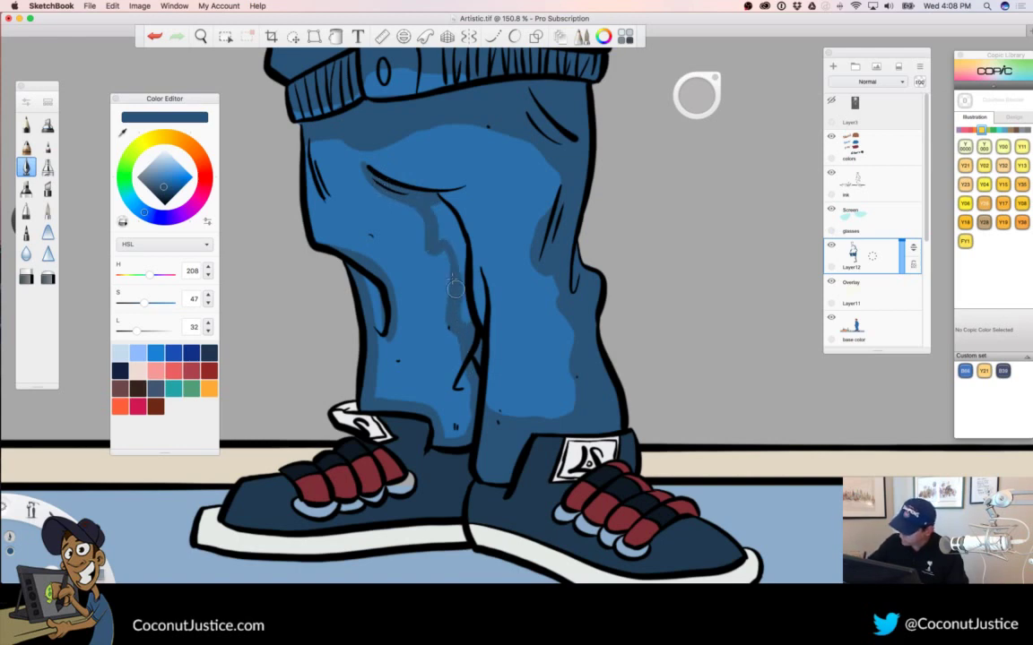
{"action": "mouse_move", "coordinate": [433, 201]}
{"action": "left_mouse_down"}
{"action": "mouse_move", "coordinate": [440, 236]}
{"action": "mouse_move", "coordinate": [438, 199]}
{"action": "mouse_move", "coordinate": [465, 261]}
{"action": "mouse_move", "coordinate": [462, 296]}
{"action": "left_mouse_up"}
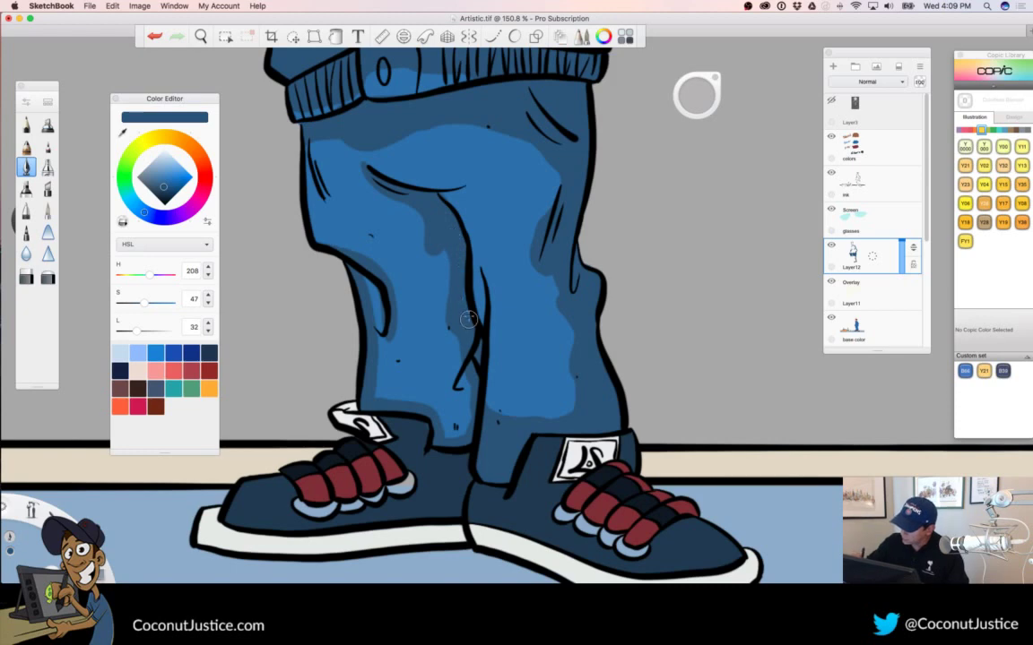
{"action": "left_click_drag", "start_coordinate": [472, 358], "coordinate": [471, 371]}
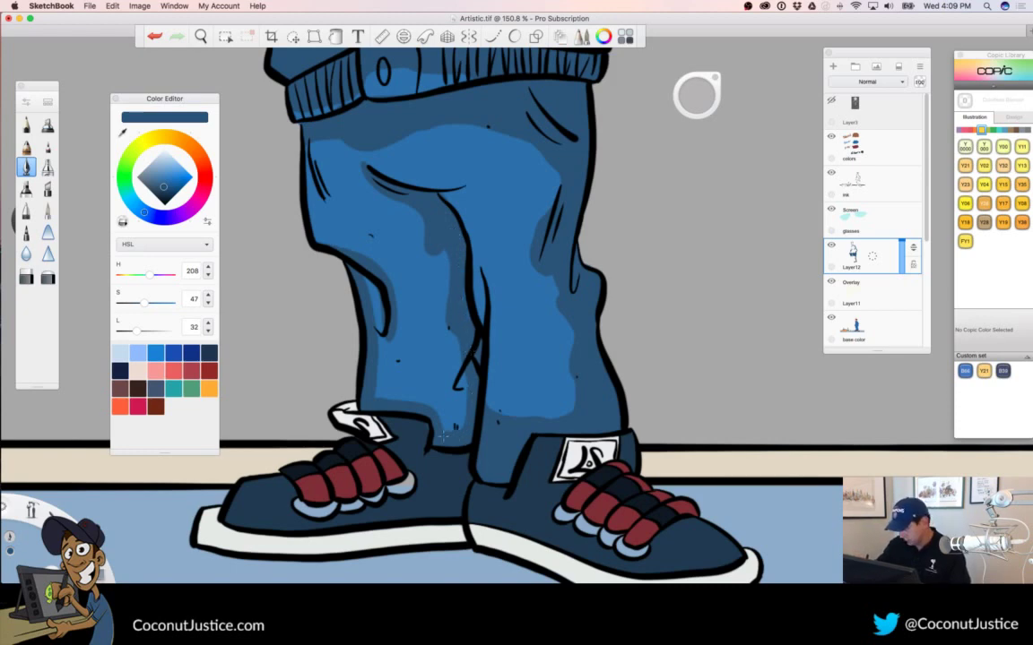
Set the brush color to white and add a new layer directly above the ink layer
{"action": "key", "text": "space"}
{"action": "left_click_drag", "start_coordinate": [503, 389], "coordinate": [376, 415]}
{"action": "left_click_drag", "start_coordinate": [613, 416], "coordinate": [594, 463]}
{"action": "left_click_drag", "start_coordinate": [505, 379], "coordinate": [476, 386]}
{"action": "left_click_drag", "start_coordinate": [545, 443], "coordinate": [644, 424]}
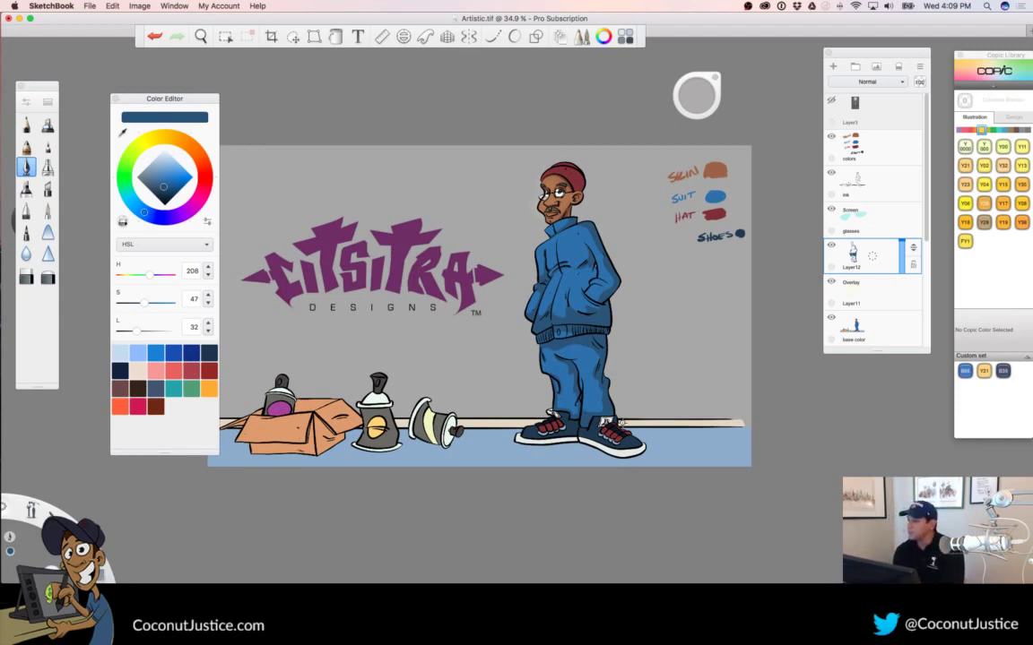
{"action": "key", "text": "space"}
{"action": "left_click_drag", "start_coordinate": [539, 205], "coordinate": [760, 208]}
{"action": "left_click_drag", "start_coordinate": [737, 281], "coordinate": [640, 364]}
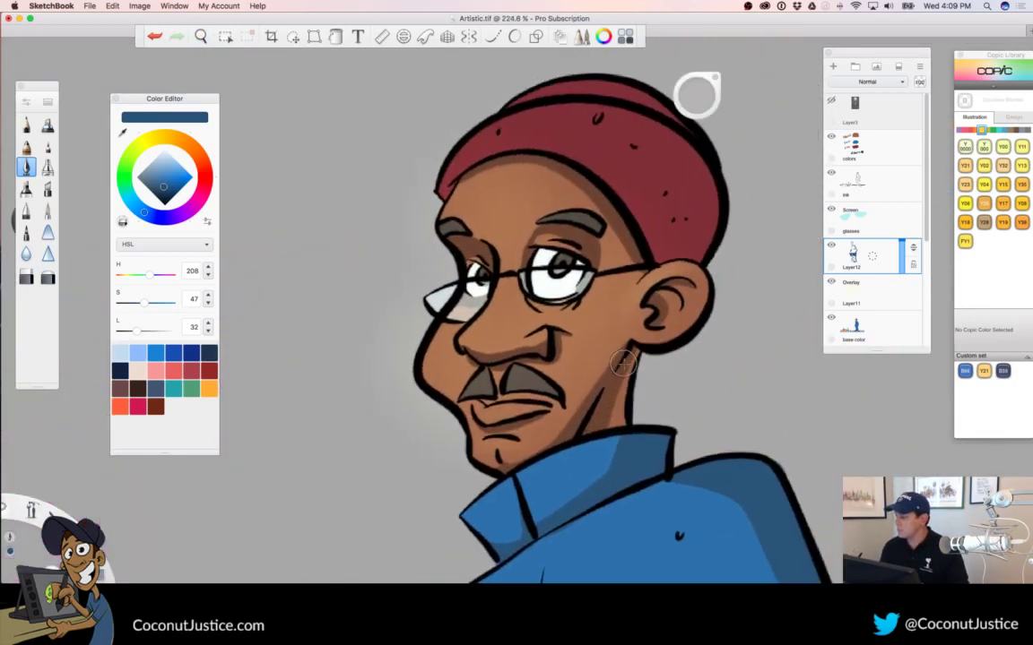
{"action": "left_click_drag", "start_coordinate": [164, 152], "coordinate": [164, 115]}
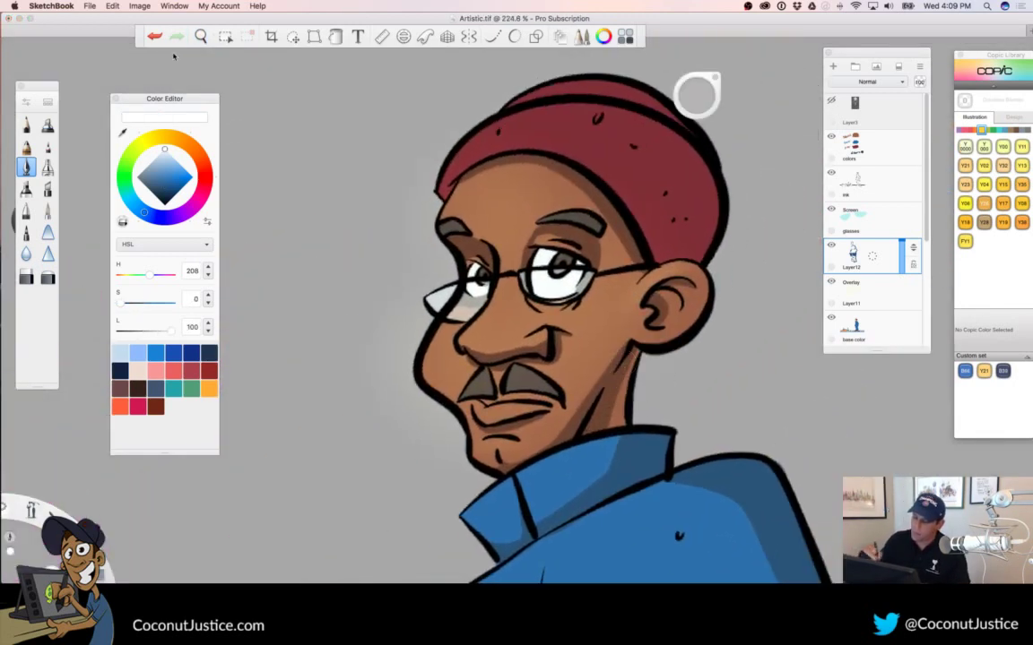
{"action": "left_click", "coordinate": [874, 184]}
{"action": "left_click", "coordinate": [833, 66]}
Dab a small white highlight onto each of the character's pupils
{"action": "key", "text": "space"}
{"action": "left_click_drag", "start_coordinate": [522, 306], "coordinate": [607, 287]}
{"action": "left_click_drag", "start_coordinate": [693, 98], "coordinate": [268, 161]}
{"action": "left_click_drag", "start_coordinate": [416, 245], "coordinate": [472, 244]}
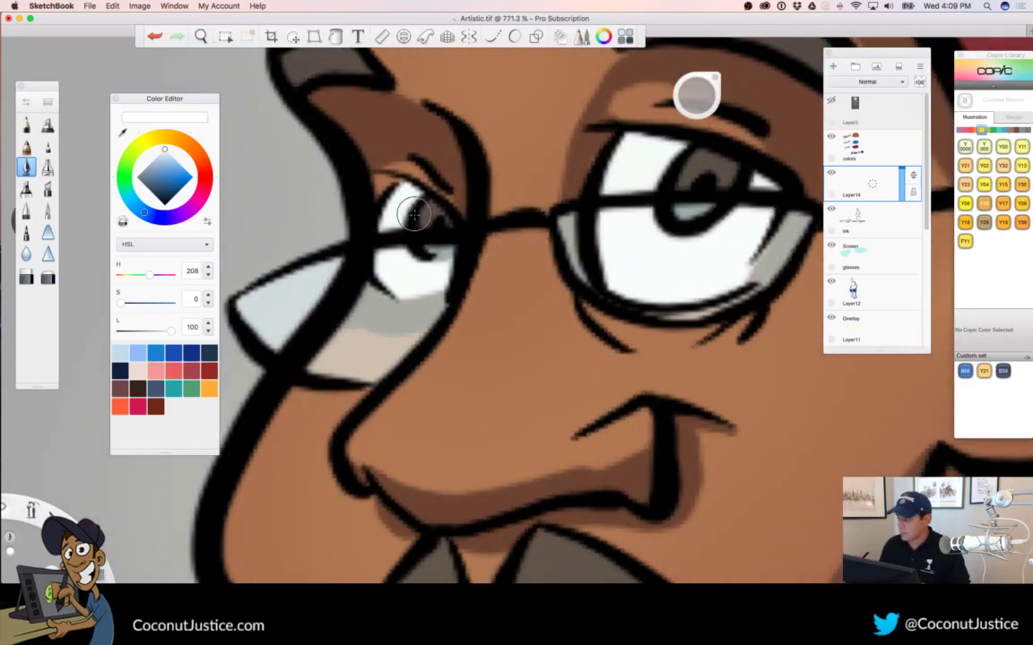
{"action": "left_click_drag", "start_coordinate": [423, 214], "coordinate": [430, 214]}
{"action": "left_click", "coordinate": [677, 174]}
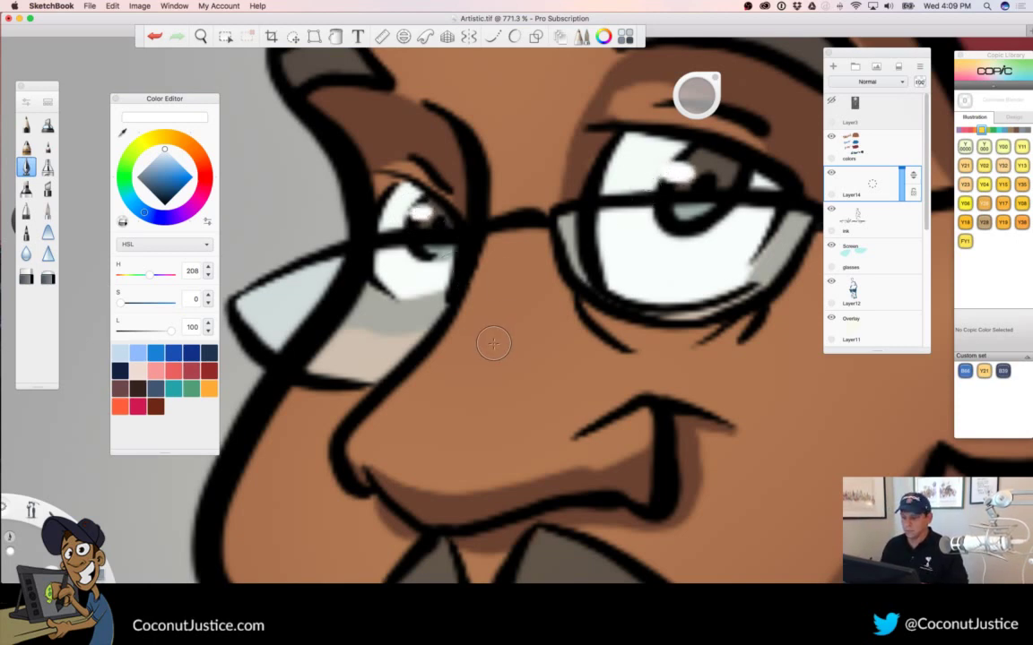
Paint thin white highlights along the glasses' bridge and the upper rims of both lenses
{"action": "key", "text": "space"}
{"action": "left_click_drag", "start_coordinate": [519, 310], "coordinate": [360, 335]}
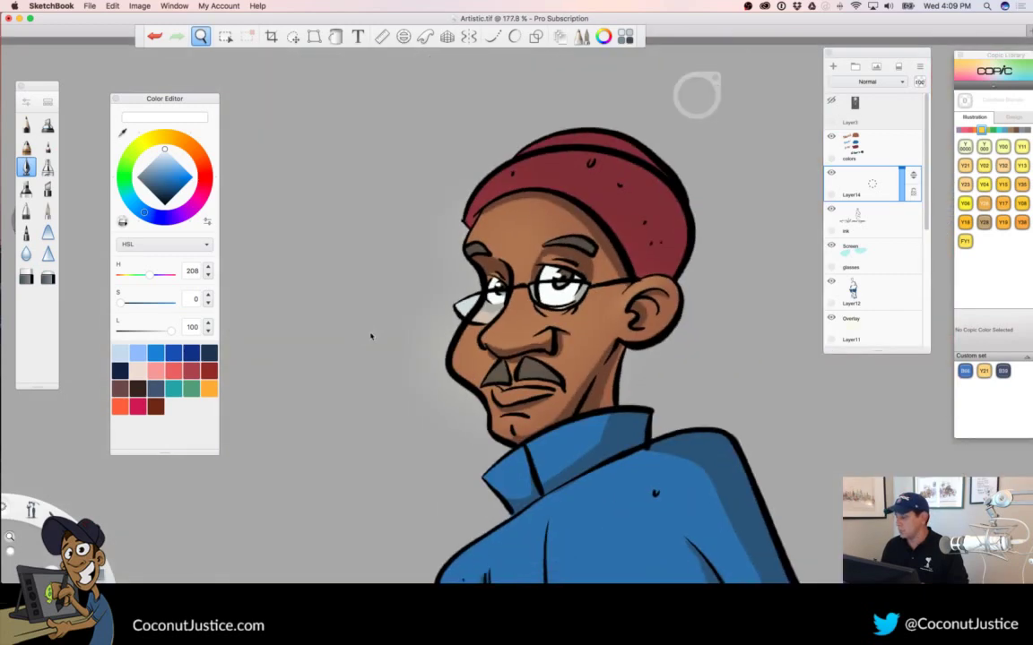
{"action": "left_click_drag", "start_coordinate": [572, 454], "coordinate": [637, 377]}
{"action": "left_click_drag", "start_coordinate": [341, 217], "coordinate": [528, 369]}
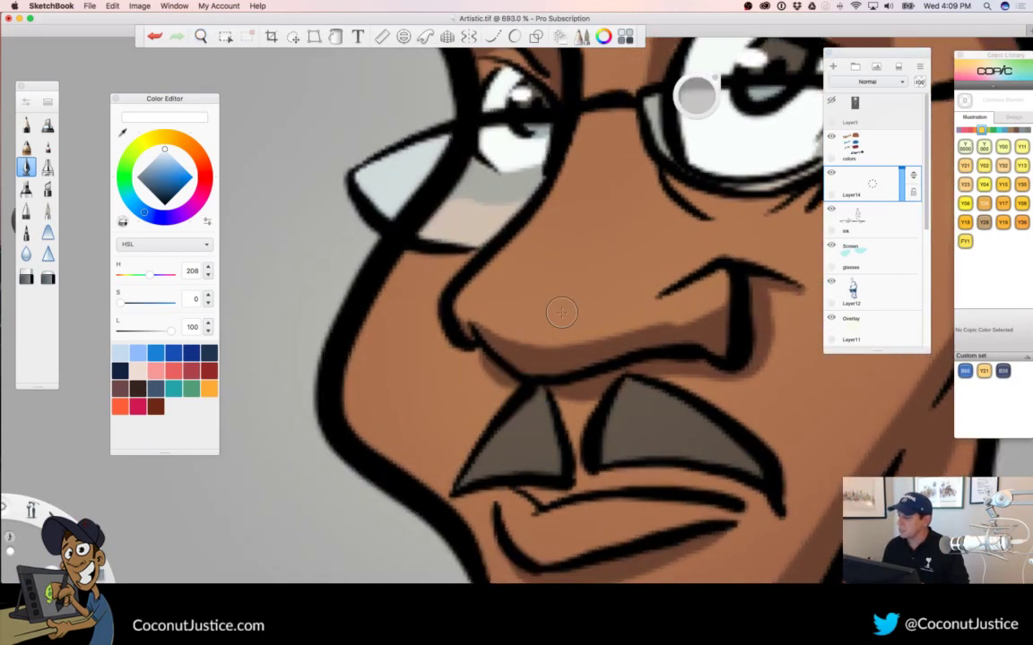
{"action": "left_click_drag", "start_coordinate": [694, 100], "coordinate": [332, 139]}
{"action": "key", "text": "space"}
{"action": "left_click_drag", "start_coordinate": [648, 285], "coordinate": [496, 401]}
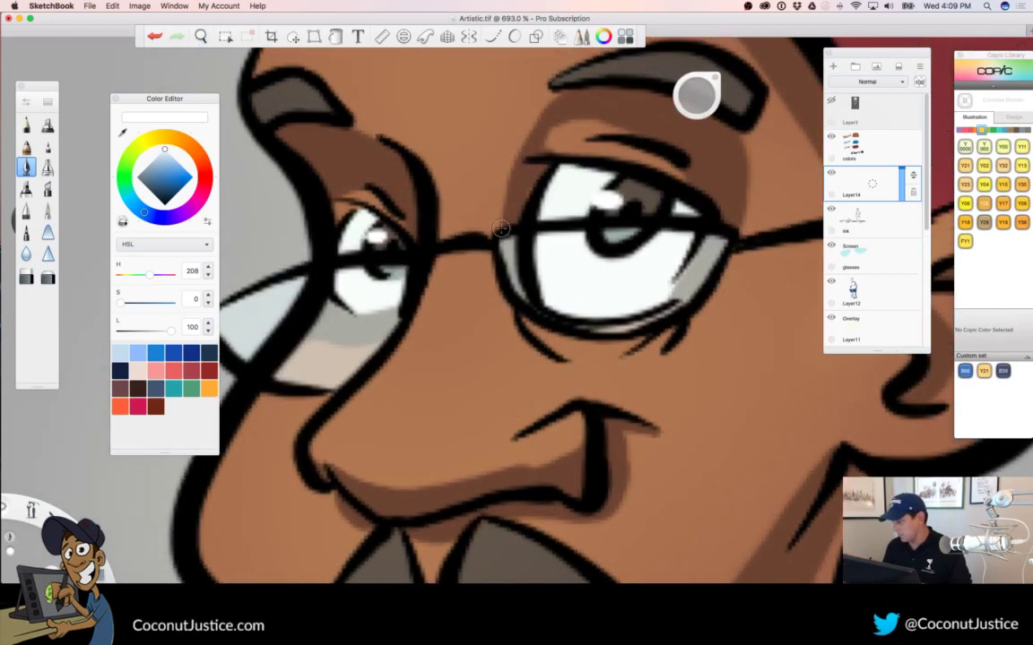
{"action": "left_click_drag", "start_coordinate": [499, 233], "coordinate": [543, 221]}
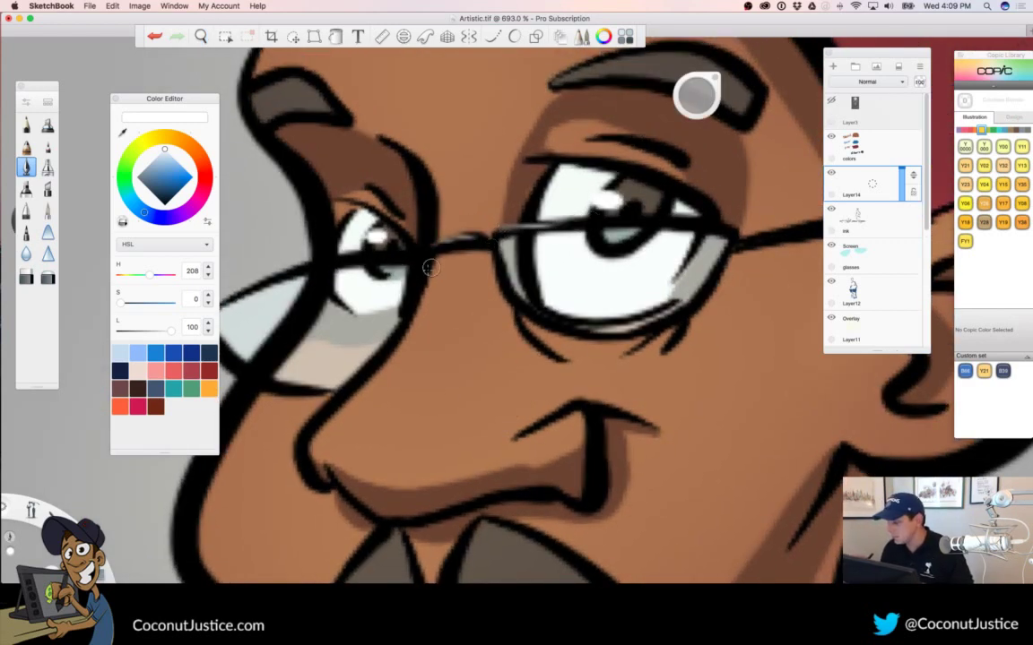
{"action": "key", "text": "space"}
{"action": "left_click_drag", "start_coordinate": [325, 408], "coordinate": [471, 406]}
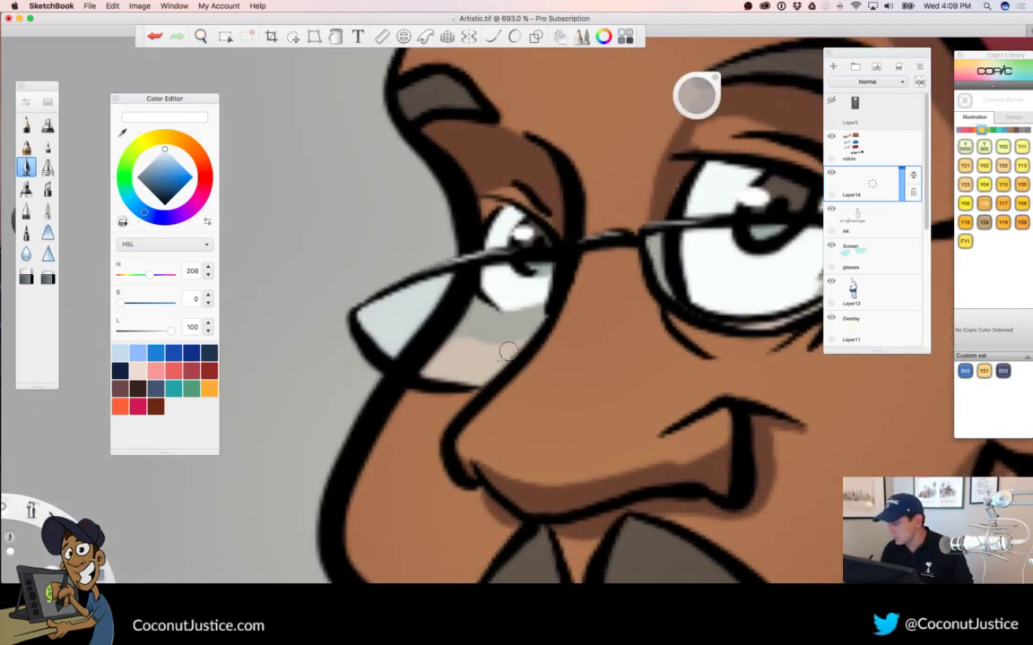
Paint a thin white highlight along the outer and lower rim of the near lens
{"action": "key", "text": "space"}
{"action": "left_click_drag", "start_coordinate": [512, 360], "coordinate": [469, 415]}
{"action": "left_click_drag", "start_coordinate": [571, 504], "coordinate": [529, 418]}
{"action": "key", "text": "space"}
{"action": "left_click_drag", "start_coordinate": [472, 322], "coordinate": [539, 408]}
{"action": "key", "text": "space"}
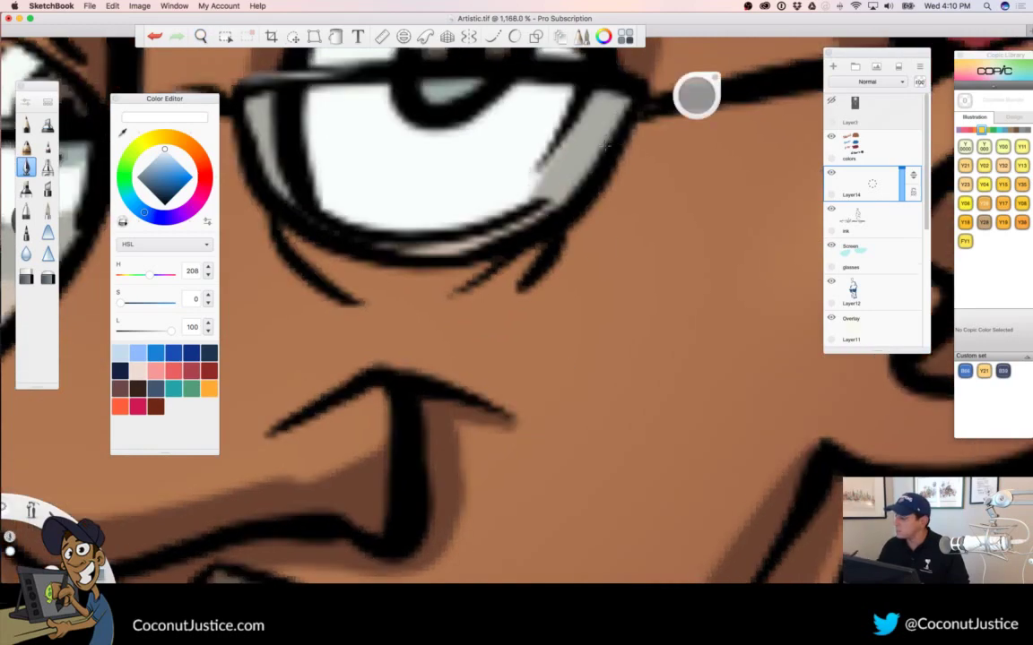
{"action": "left_click_drag", "start_coordinate": [498, 240], "coordinate": [432, 256]}
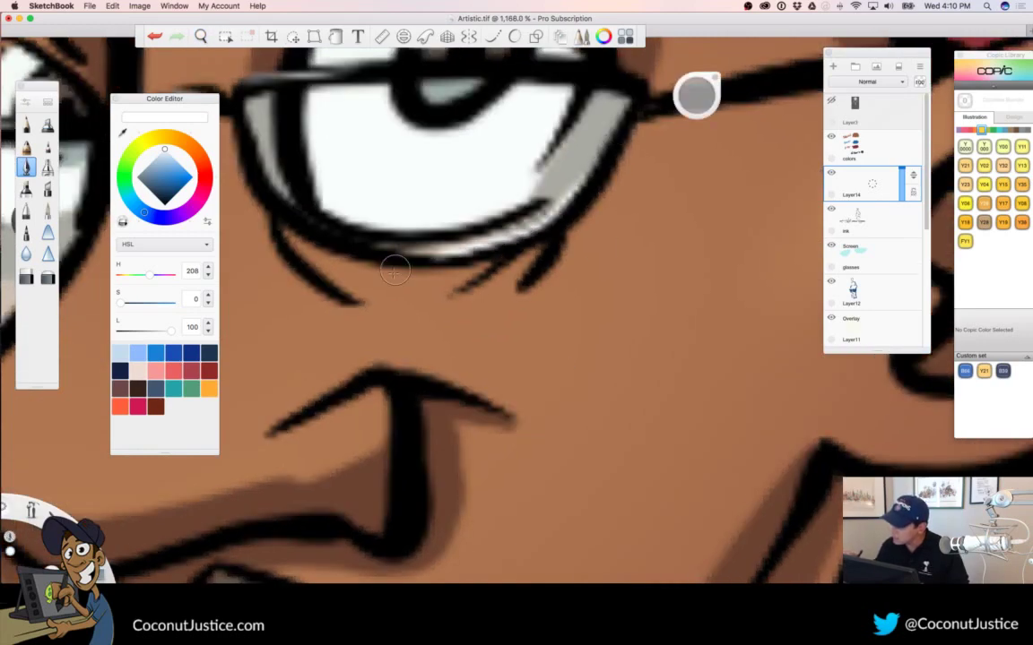
Select the ink layer and sample black from the line art as the brush color
{"action": "key", "text": "space"}
{"action": "mouse_move", "coordinate": [543, 321]}
{"action": "left_mouse_down"}
{"action": "mouse_move", "coordinate": [380, 340]}
{"action": "mouse_move", "coordinate": [255, 383]}
{"action": "left_mouse_up"}
{"action": "left_click_drag", "start_coordinate": [573, 468], "coordinate": [553, 402]}
{"action": "key", "text": "space"}
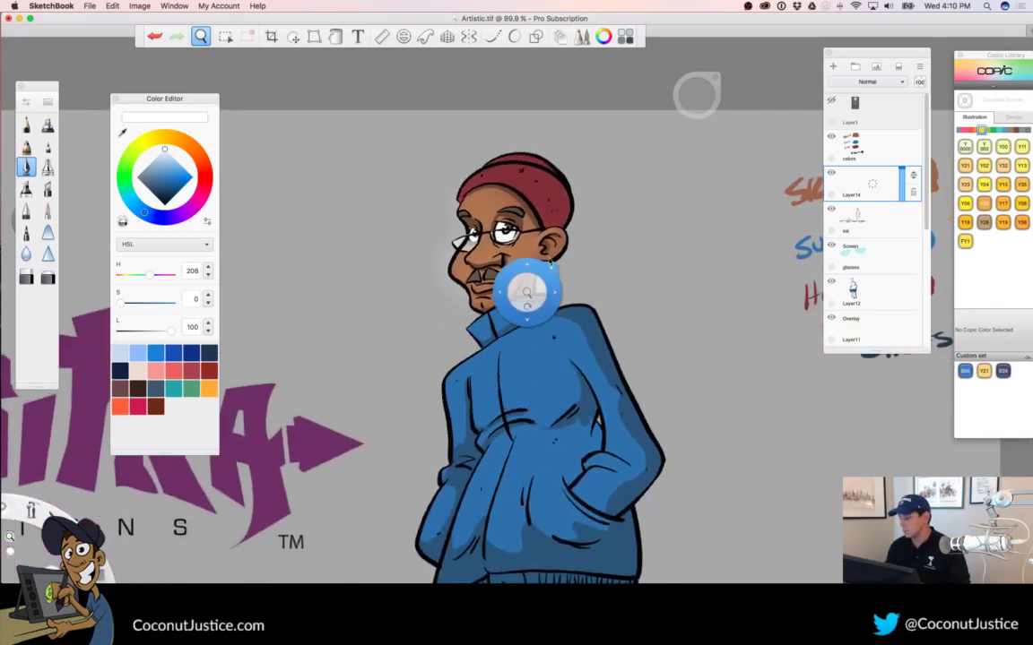
{"action": "left_click_drag", "start_coordinate": [525, 345], "coordinate": [640, 298]}
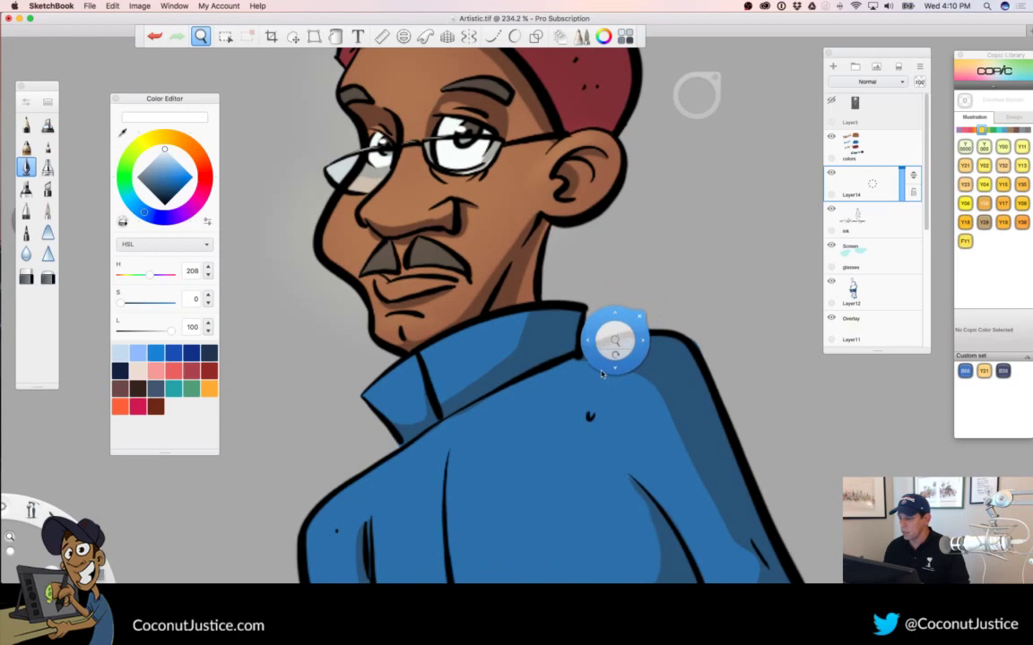
{"action": "left_click", "coordinate": [872, 220]}
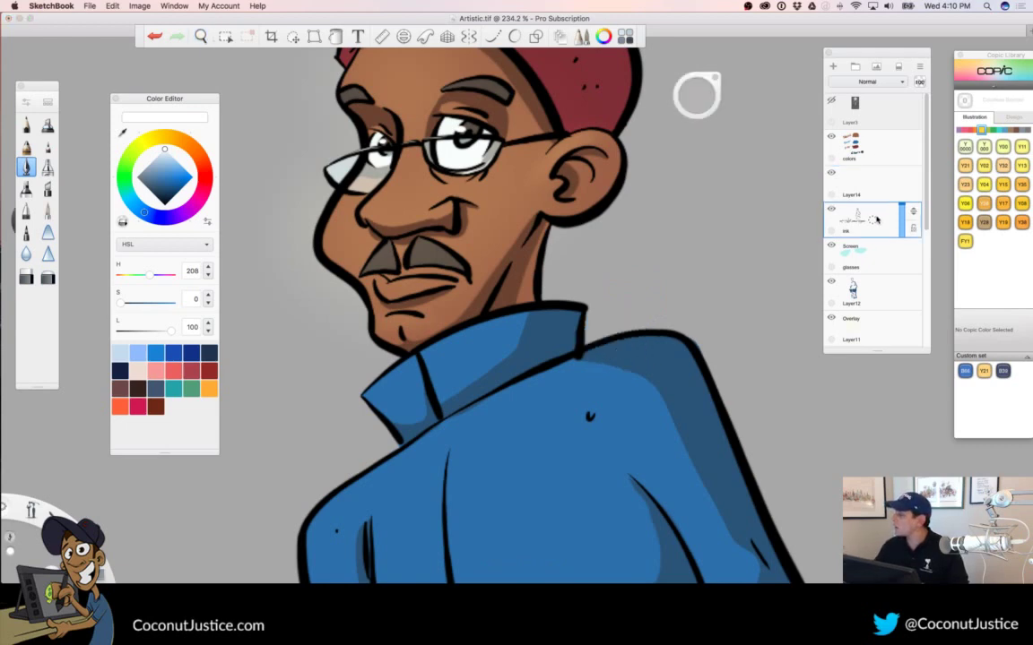
{"action": "left_click", "coordinate": [378, 257], "text": "alt"}
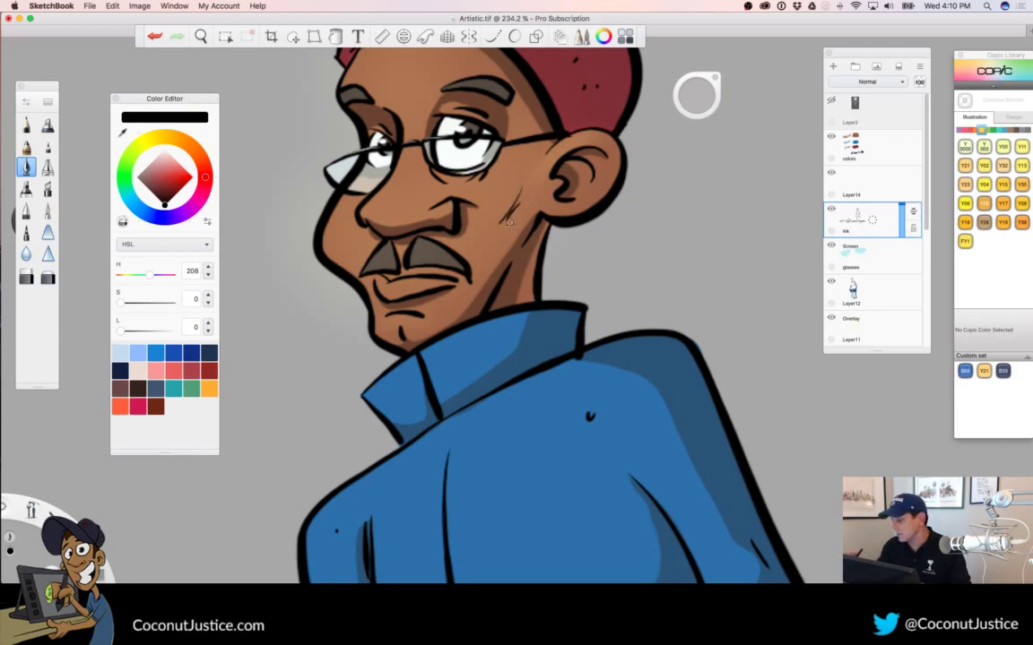
Redraw the short black crease lines on the cheek between the nose and the near ear
{"action": "key", "text": "space"}
{"action": "left_click_drag", "start_coordinate": [525, 323], "coordinate": [433, 346]}
{"action": "left_click_drag", "start_coordinate": [549, 466], "coordinate": [545, 482]}
{"action": "key", "text": "space"}
{"action": "left_click_drag", "start_coordinate": [519, 307], "coordinate": [669, 295]}
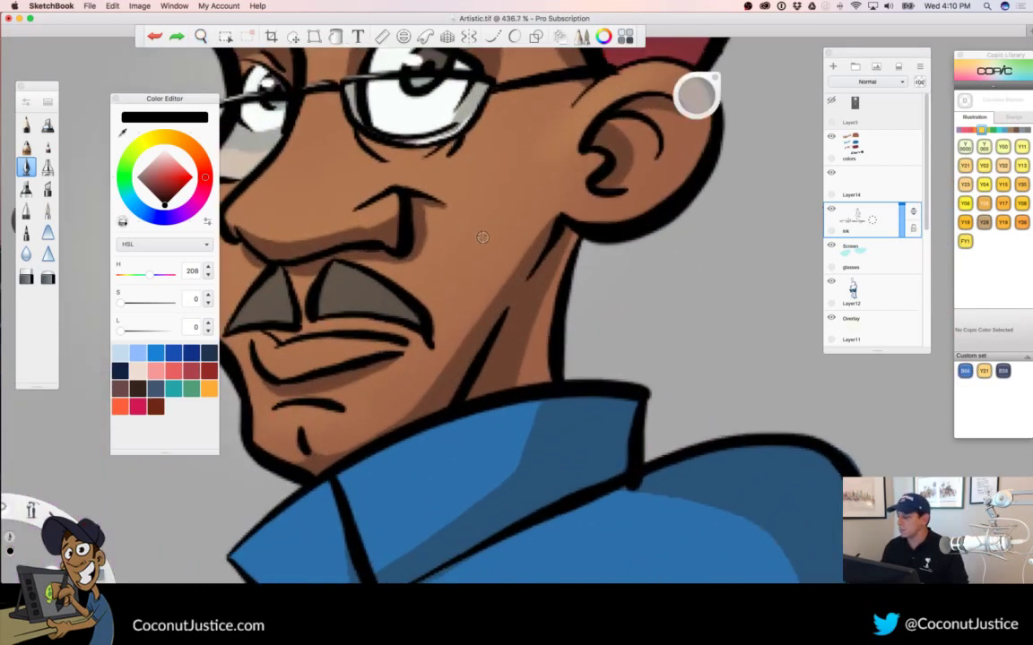
{"action": "left_click_drag", "start_coordinate": [528, 176], "coordinate": [481, 229]}
Ink short stray threads sticking out from the back and top edges of the red hat
{"action": "key", "text": "space"}
{"action": "left_click_drag", "start_coordinate": [509, 311], "coordinate": [389, 356]}
{"action": "left_click_drag", "start_coordinate": [496, 440], "coordinate": [431, 449]}
{"action": "left_click_drag", "start_coordinate": [527, 492], "coordinate": [518, 353]}
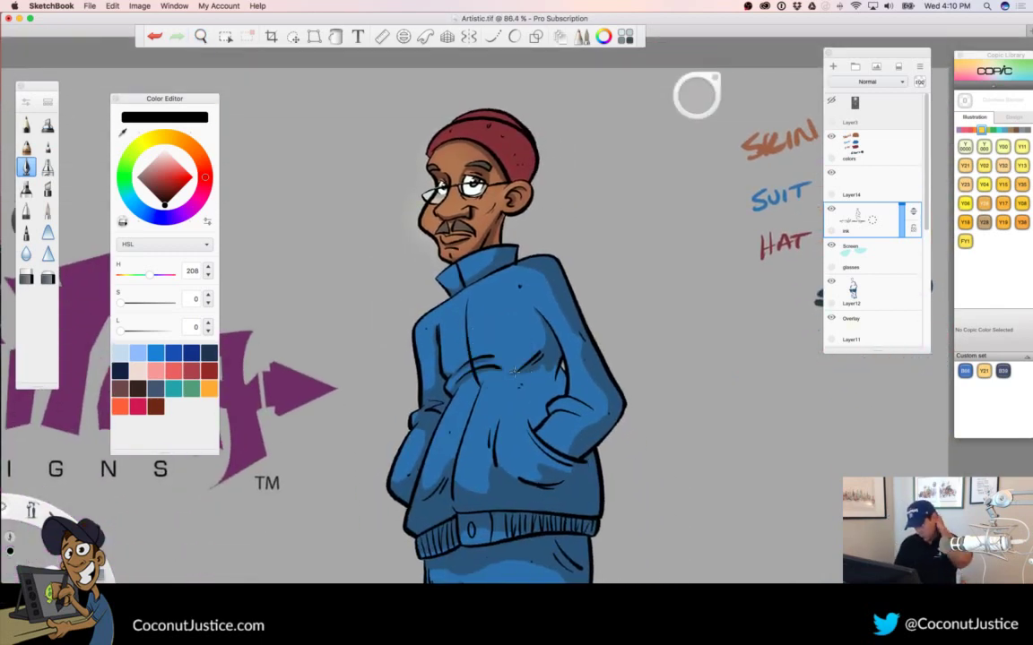
{"action": "key", "text": "space"}
{"action": "left_click_drag", "start_coordinate": [518, 171], "coordinate": [618, 150]}
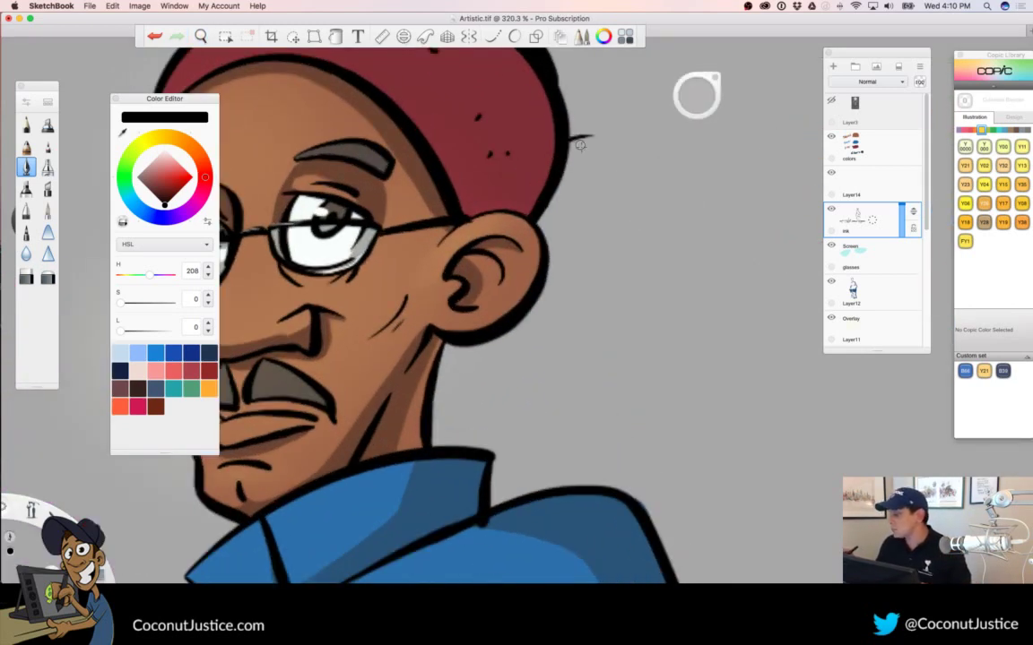
{"action": "key", "text": "space"}
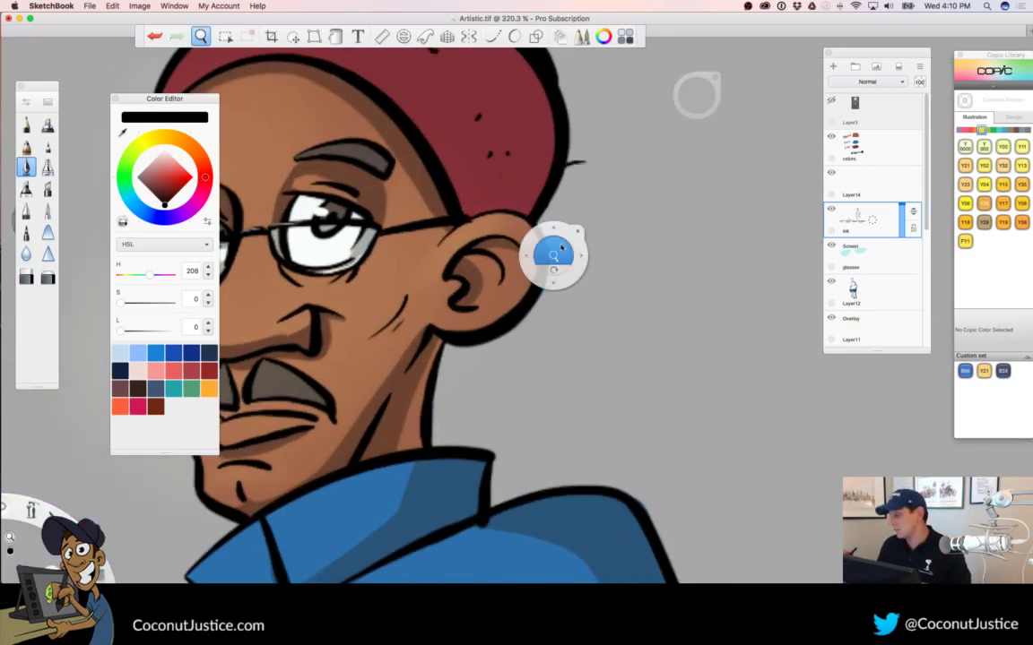
{"action": "left_click_drag", "start_coordinate": [556, 249], "coordinate": [514, 269]}
{"action": "left_click_drag", "start_coordinate": [562, 369], "coordinate": [578, 553]}
{"action": "left_click_drag", "start_coordinate": [523, 302], "coordinate": [586, 277]}
{"action": "left_click_drag", "start_coordinate": [555, 158], "coordinate": [563, 179]}
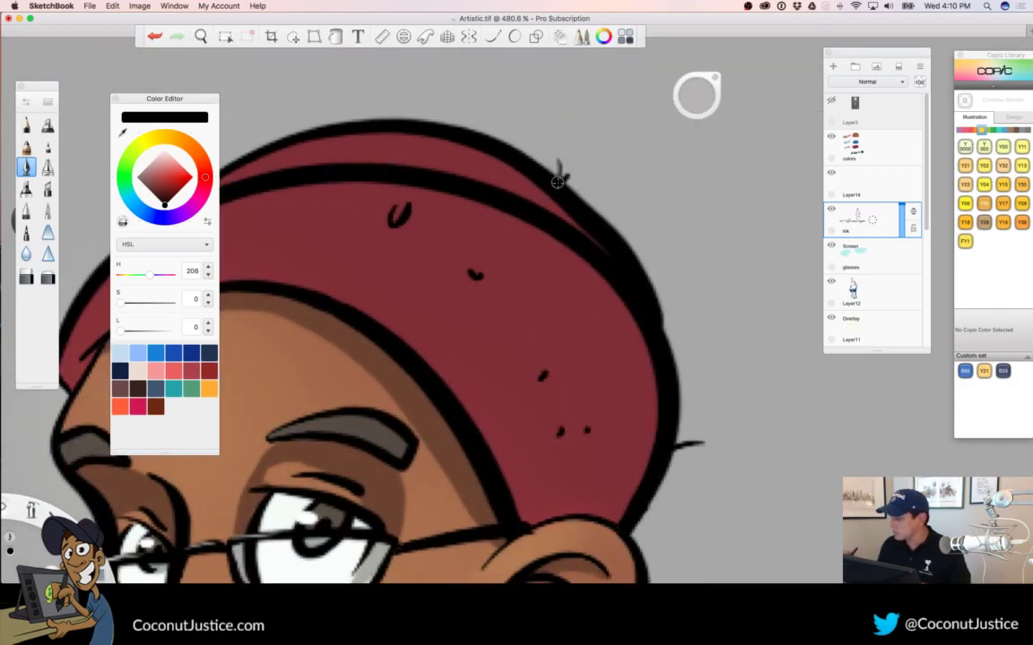
Extend the hat brim's black line with a short stroke at its front end above the forehead
{"action": "key", "text": "space"}
{"action": "left_click_drag", "start_coordinate": [389, 398], "coordinate": [593, 309]}
{"action": "left_click_drag", "start_coordinate": [333, 221], "coordinate": [345, 226]}
{"action": "left_click_drag", "start_coordinate": [347, 271], "coordinate": [457, 336]}
{"action": "left_click_drag", "start_coordinate": [382, 273], "coordinate": [401, 258]}
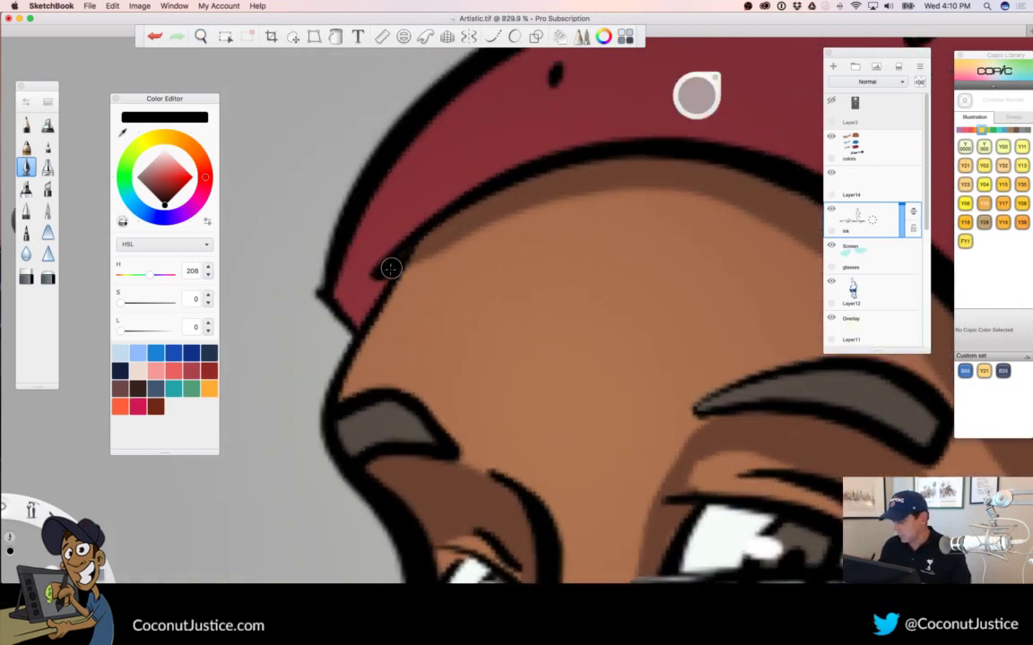
{"action": "key", "text": "space"}
{"action": "left_click_drag", "start_coordinate": [484, 299], "coordinate": [267, 341]}
{"action": "left_click_drag", "start_coordinate": [574, 480], "coordinate": [532, 307]}
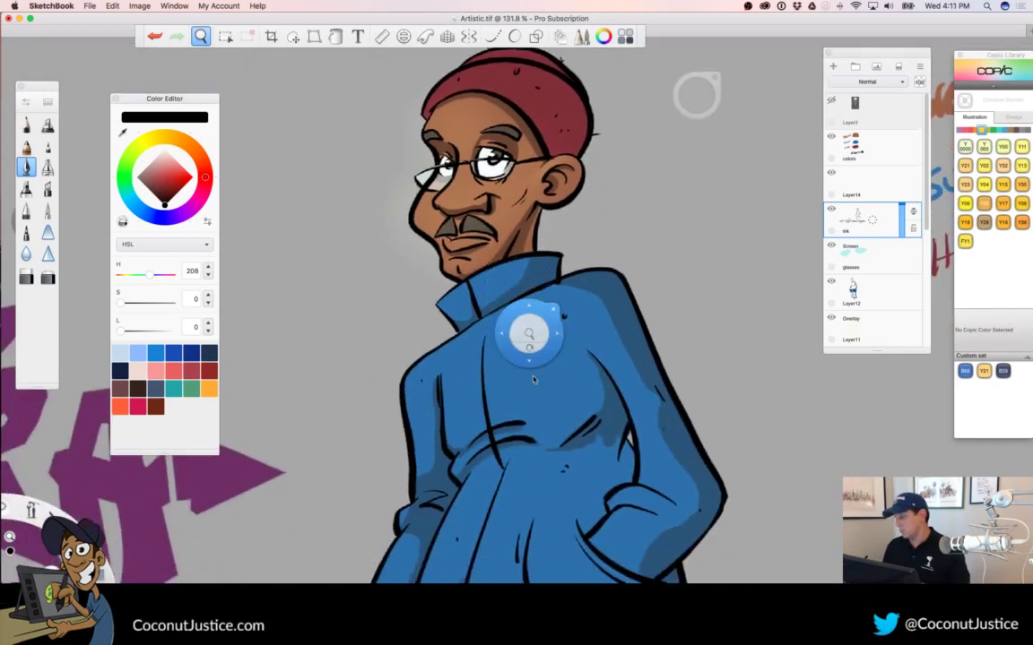
{"action": "left_click_drag", "start_coordinate": [538, 409], "coordinate": [496, 405]}
{"action": "key", "text": "space"}
{"action": "left_click_drag", "start_coordinate": [534, 522], "coordinate": [507, 314]}
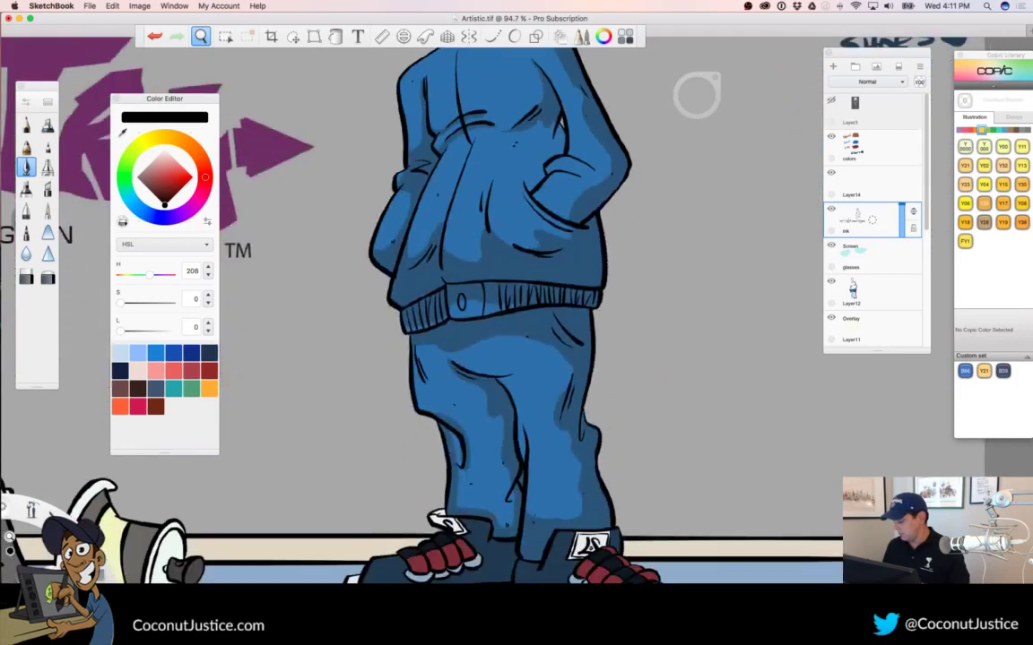
{"action": "left_click_drag", "start_coordinate": [571, 484], "coordinate": [572, 327]}
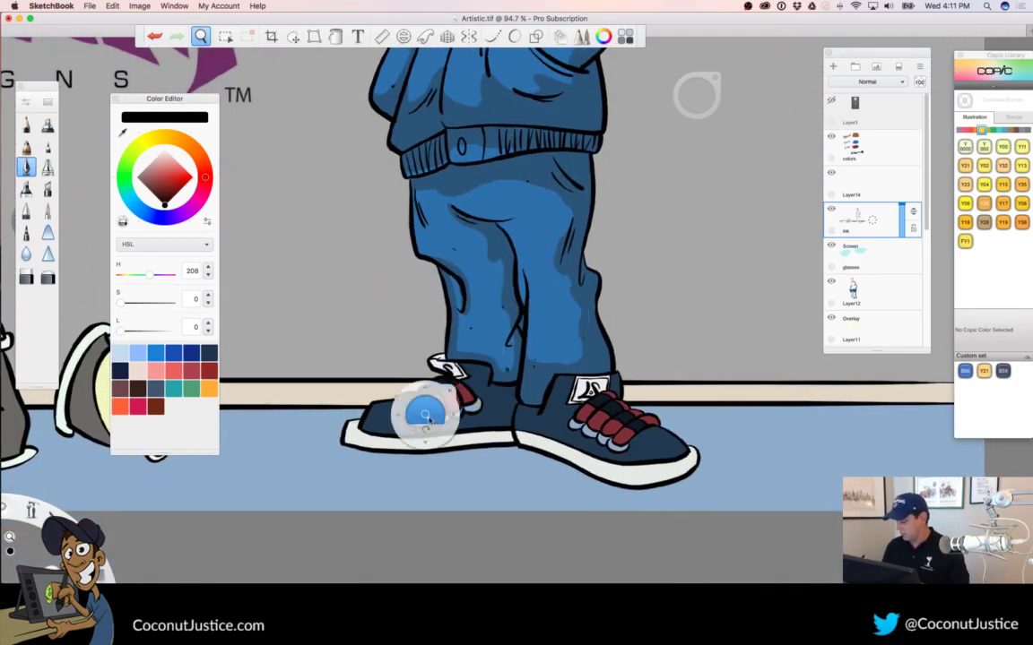
Ink small black dashes and dots on the red laces of the rear shoe
{"action": "left_click_drag", "start_coordinate": [424, 417], "coordinate": [517, 401]}
{"action": "scroll", "coordinate": [518, 402], "scroll_direction": "up", "scroll_amount": 5}
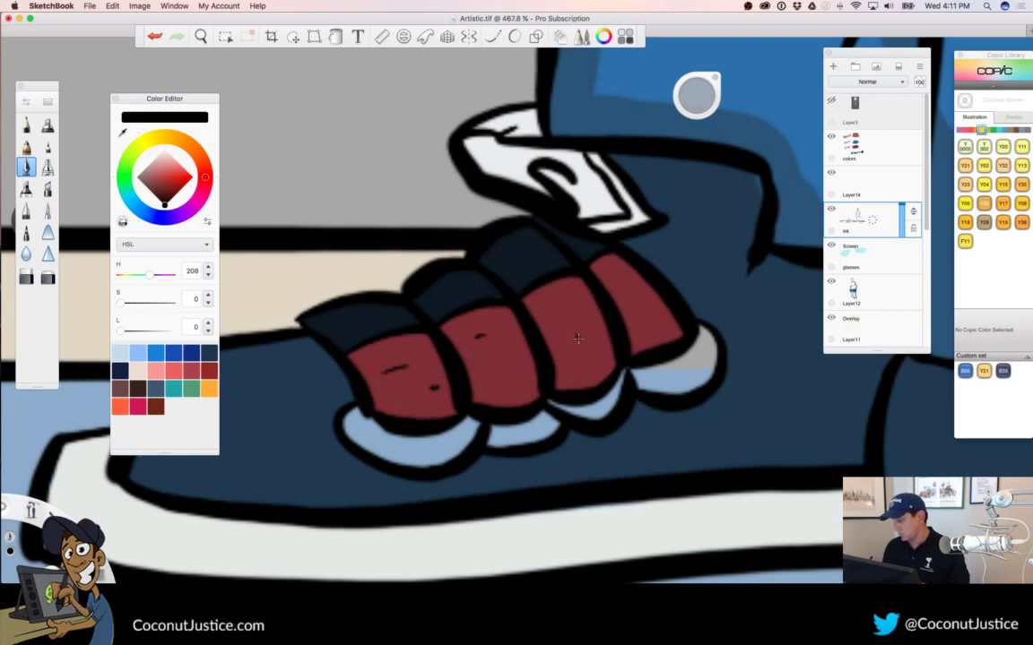
{"action": "scroll", "coordinate": [650, 358], "scroll_direction": "down", "scroll_amount": 6}
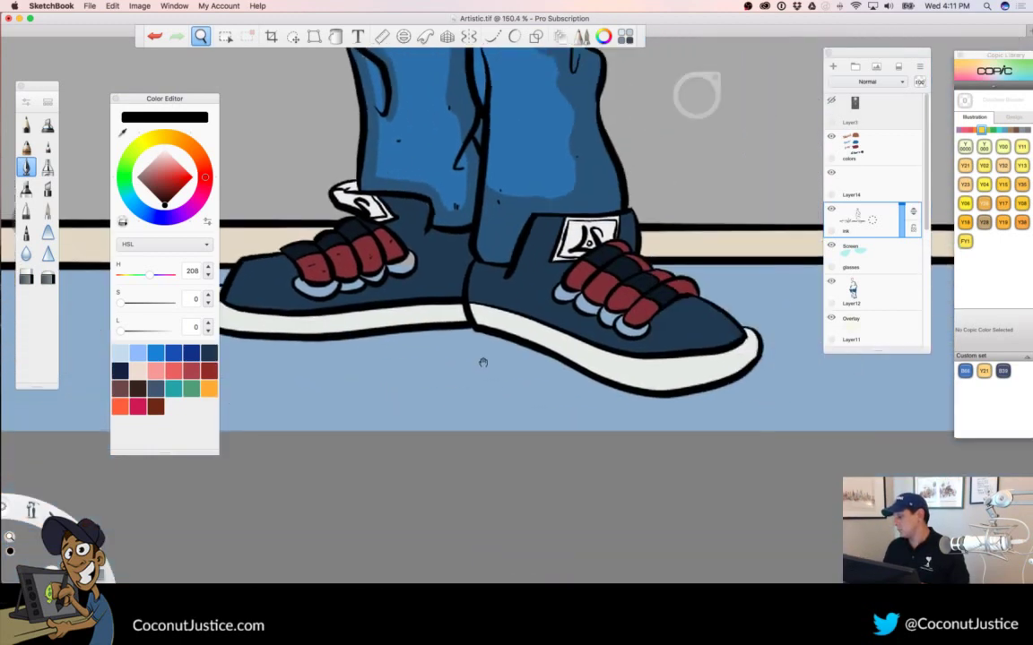
Ink small black dots and short dashes on the red laces of the front shoe
{"action": "left_click_drag", "start_coordinate": [483, 364], "coordinate": [447, 387]}
{"action": "left_click_drag", "start_coordinate": [551, 337], "coordinate": [697, 356]}
{"action": "scroll", "coordinate": [696, 356], "scroll_direction": "up", "scroll_amount": 3}
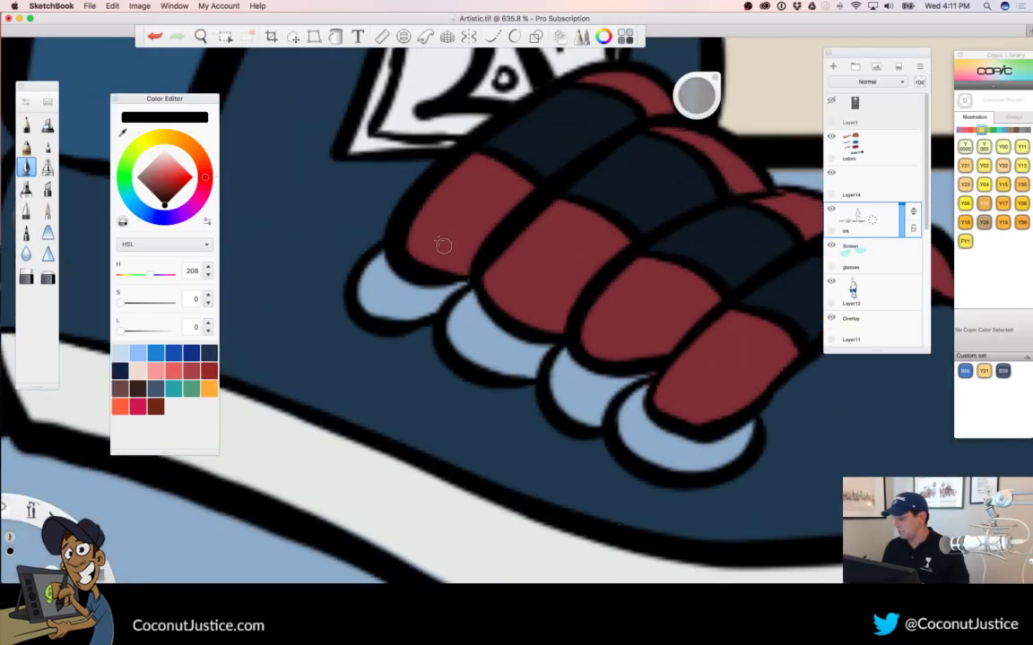
{"action": "left_click_drag", "start_coordinate": [540, 284], "coordinate": [555, 284]}
{"action": "left_click_drag", "start_coordinate": [591, 244], "coordinate": [593, 250]}
{"action": "left_click_drag", "start_coordinate": [732, 159], "coordinate": [738, 166]}
{"action": "left_click", "coordinate": [627, 326]}
{"action": "left_click", "coordinate": [659, 311]}
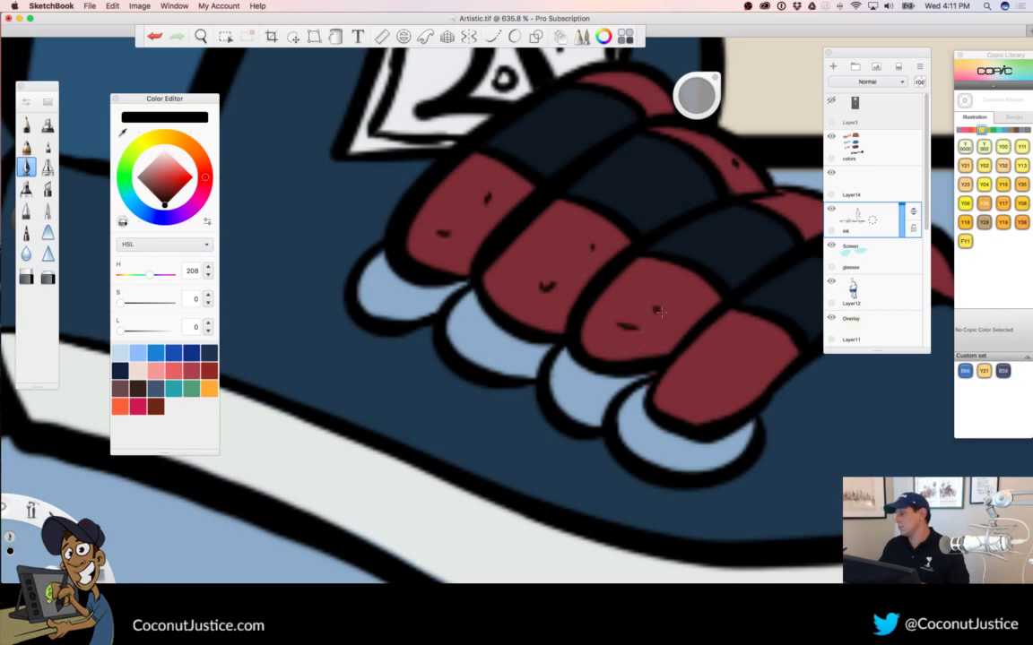
{"action": "left_click", "coordinate": [759, 355]}
{"action": "left_click", "coordinate": [775, 351]}
{"action": "mouse_move", "coordinate": [681, 377]}
{"action": "left_mouse_down"}
{"action": "mouse_move", "coordinate": [691, 395]}
{"action": "mouse_move", "coordinate": [487, 394]}
{"action": "mouse_move", "coordinate": [428, 409]}
{"action": "mouse_move", "coordinate": [455, 420]}
{"action": "left_mouse_up"}
{"action": "key", "text": "space"}
{"action": "left_click_drag", "start_coordinate": [564, 470], "coordinate": [640, 469]}
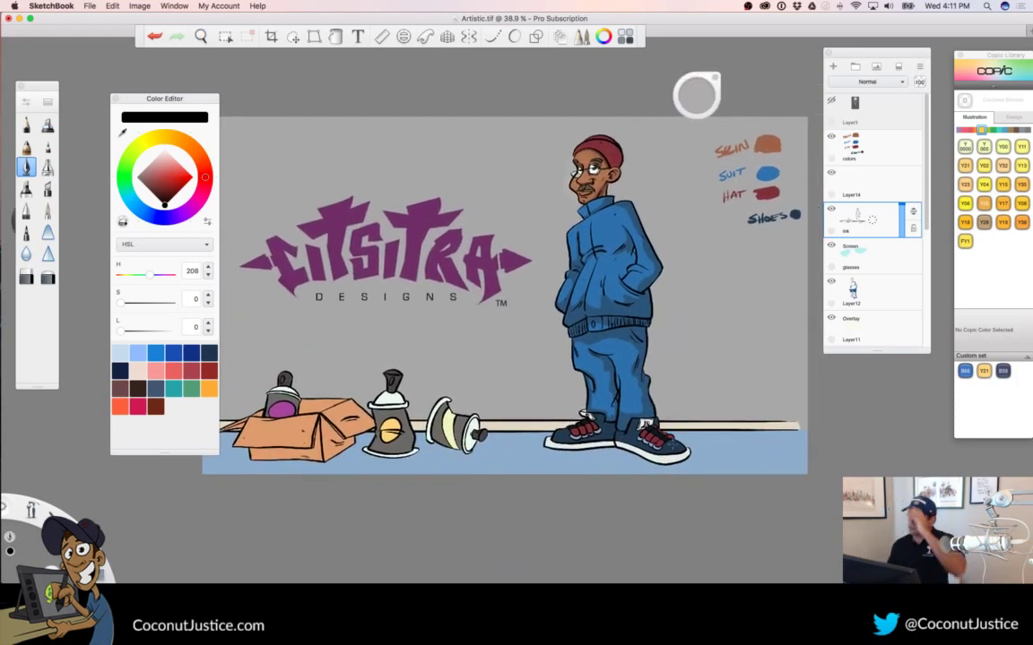
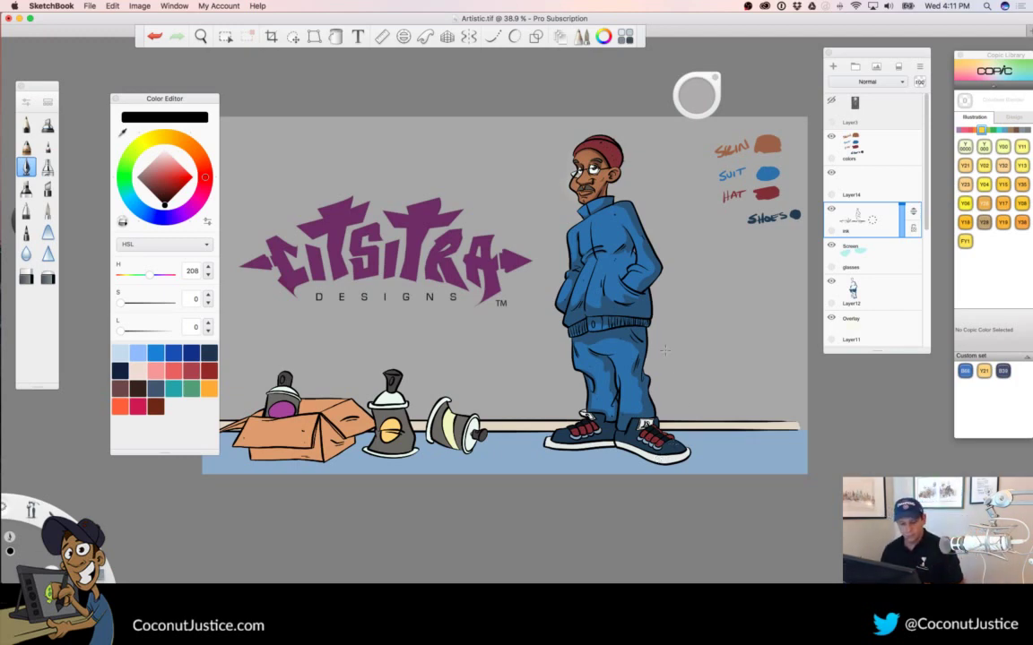
Select the base color layer and mix a dull brown brush color with hue 34, saturation 18 and luminance 36
{"action": "left_click", "coordinate": [208, 390]}
{"action": "key", "text": "space"}
{"action": "left_click_drag", "start_coordinate": [581, 420], "coordinate": [764, 394]}
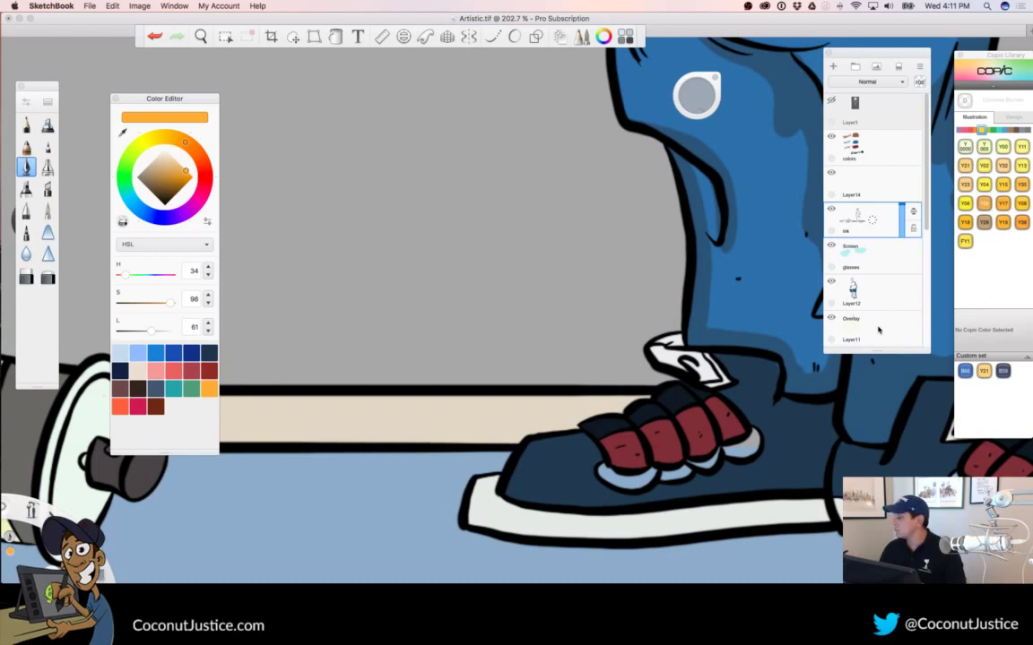
{"action": "left_click_drag", "start_coordinate": [928, 217], "coordinate": [922, 279]}
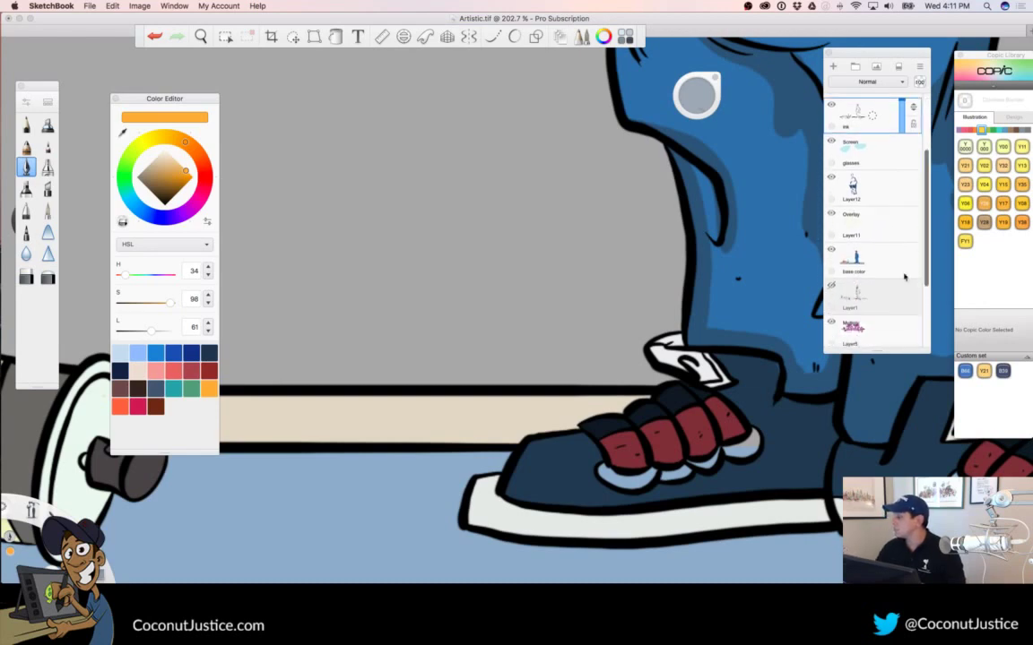
{"action": "left_click", "coordinate": [873, 271]}
{"action": "key", "text": "space"}
{"action": "left_click_drag", "start_coordinate": [742, 520], "coordinate": [599, 364]}
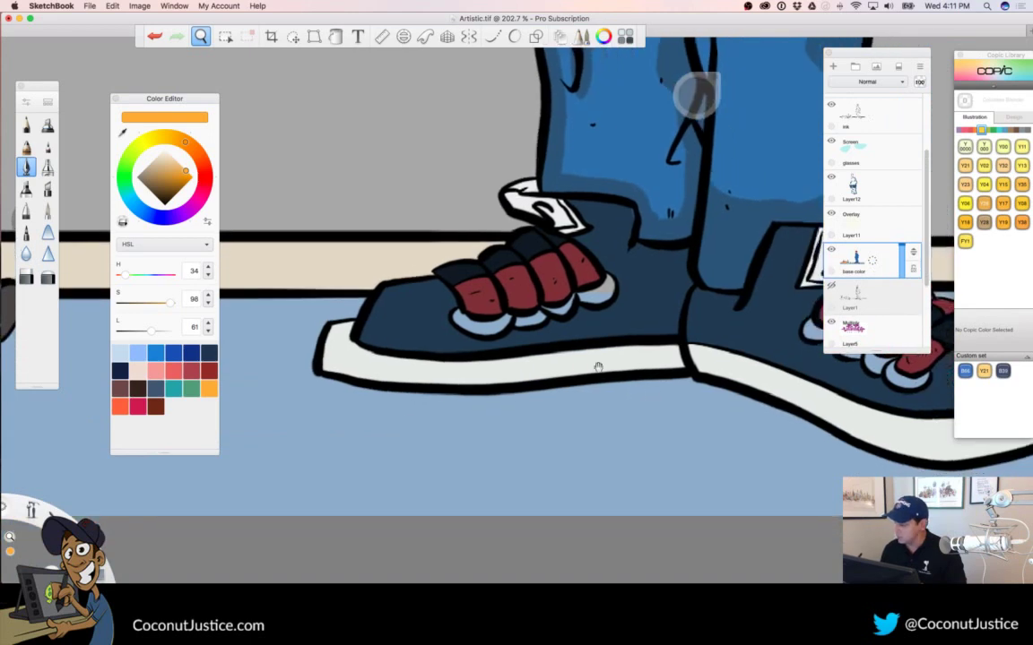
{"action": "left_click_drag", "start_coordinate": [502, 335], "coordinate": [628, 334]}
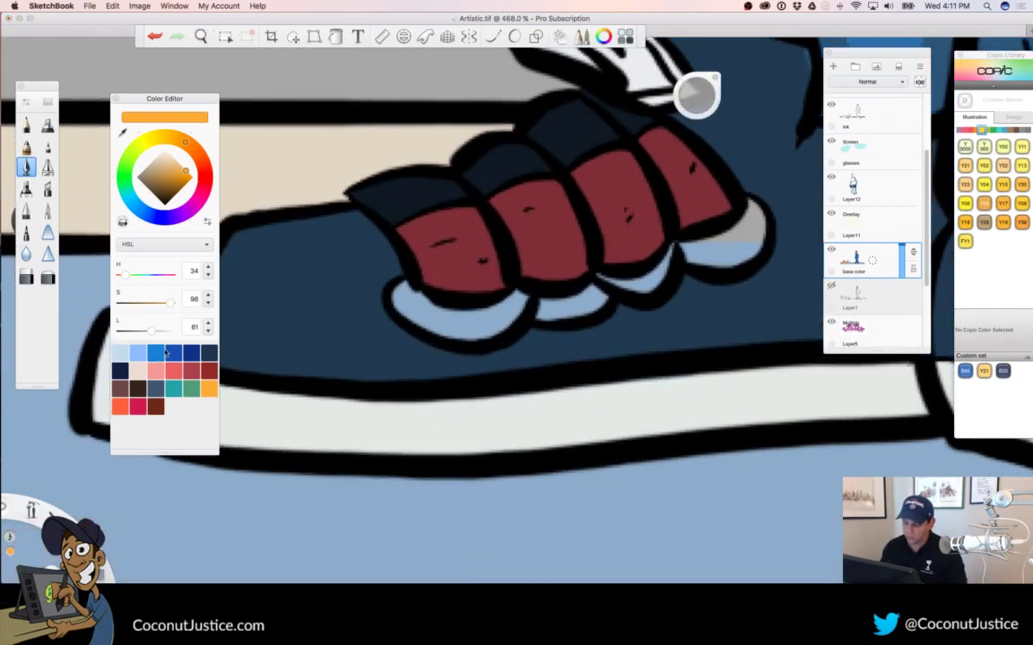
{"action": "left_click_drag", "start_coordinate": [164, 306], "coordinate": [119, 317]}
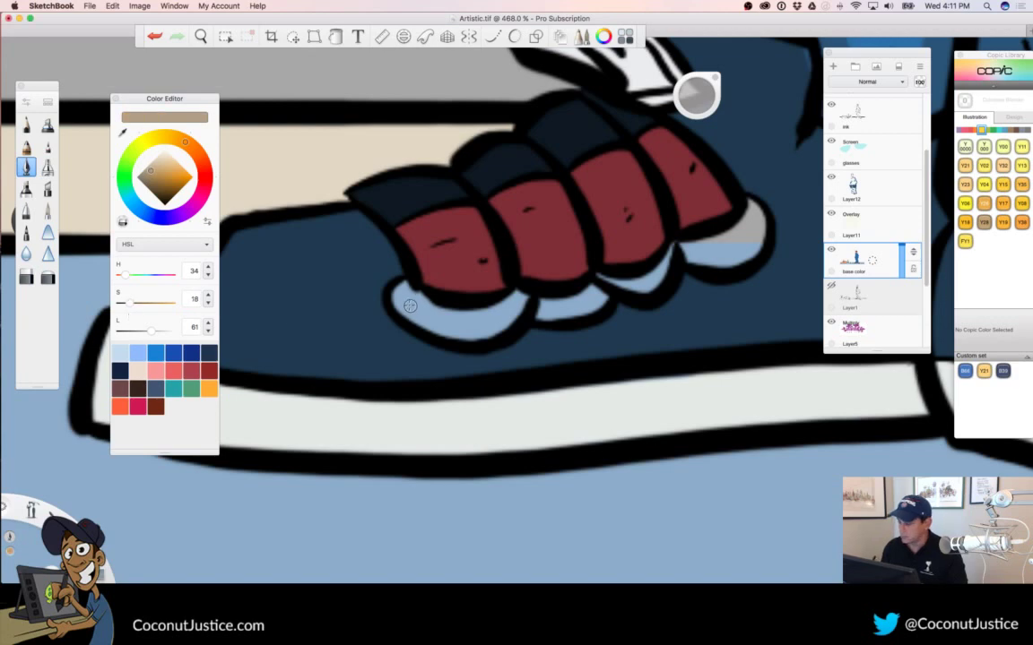
{"action": "left_click_drag", "start_coordinate": [152, 332], "coordinate": [142, 333]}
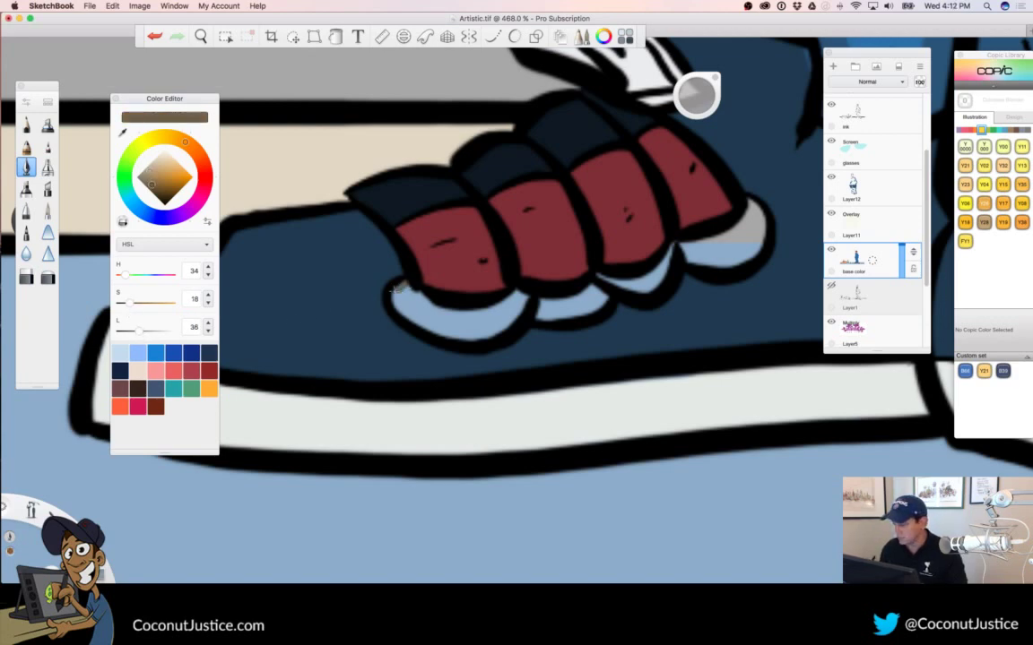
Paint the rounded light-blue shapes beneath the red laces of both shoes with the dull brown
{"action": "mouse_move", "coordinate": [401, 290]}
{"action": "left_mouse_down"}
{"action": "mouse_move", "coordinate": [471, 335]}
{"action": "mouse_move", "coordinate": [423, 326]}
{"action": "mouse_move", "coordinate": [506, 333]}
{"action": "mouse_move", "coordinate": [482, 334]}
{"action": "mouse_move", "coordinate": [516, 301]}
{"action": "mouse_move", "coordinate": [459, 318]}
{"action": "mouse_move", "coordinate": [502, 317]}
{"action": "mouse_move", "coordinate": [493, 324]}
{"action": "mouse_move", "coordinate": [518, 296]}
{"action": "mouse_move", "coordinate": [494, 314]}
{"action": "mouse_move", "coordinate": [596, 301]}
{"action": "mouse_move", "coordinate": [560, 315]}
{"action": "mouse_move", "coordinate": [608, 297]}
{"action": "mouse_move", "coordinate": [597, 277]}
{"action": "mouse_move", "coordinate": [642, 280]}
{"action": "left_mouse_up"}
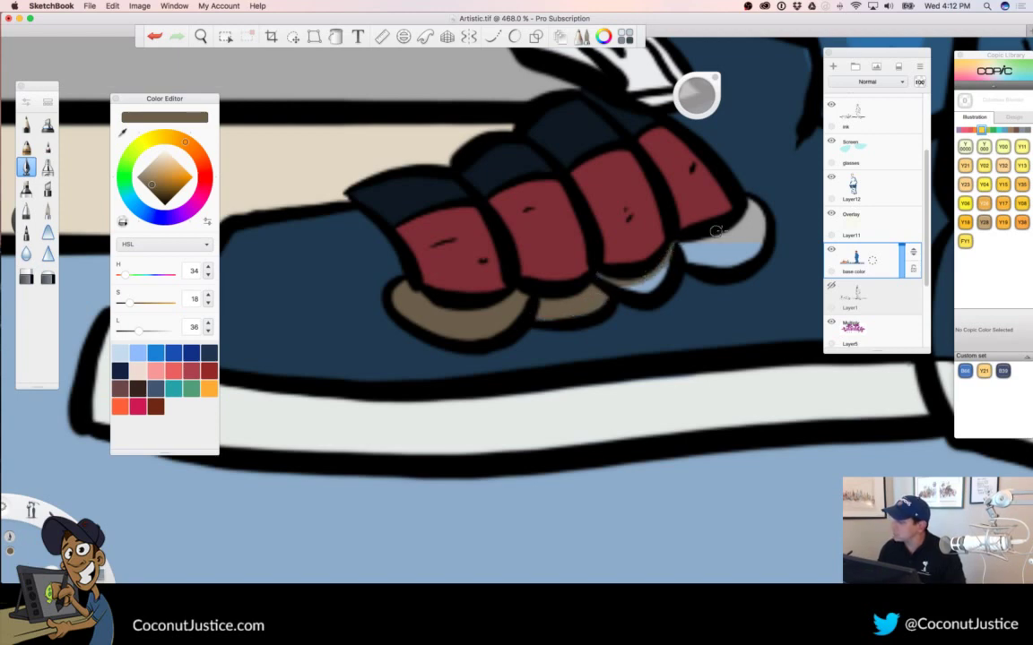
{"action": "mouse_move", "coordinate": [753, 203]}
{"action": "left_mouse_down"}
{"action": "mouse_move", "coordinate": [731, 251]}
{"action": "mouse_move", "coordinate": [758, 221]}
{"action": "mouse_move", "coordinate": [689, 244]}
{"action": "mouse_move", "coordinate": [717, 249]}
{"action": "mouse_move", "coordinate": [654, 284]}
{"action": "left_mouse_up"}
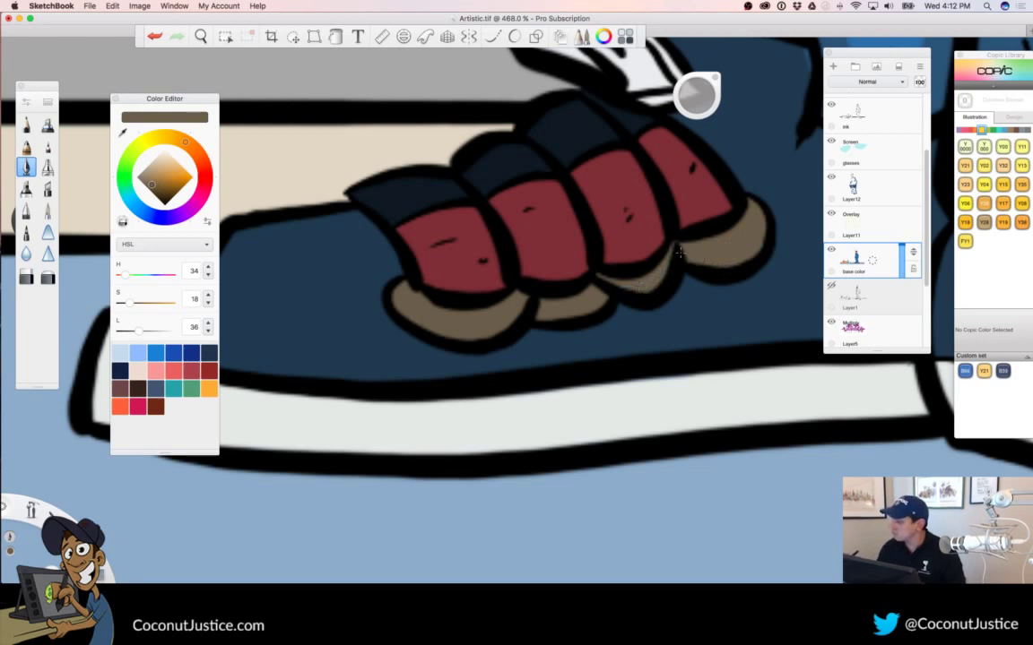
{"action": "key", "text": "space"}
{"action": "left_click_drag", "start_coordinate": [554, 325], "coordinate": [347, 375]}
{"action": "left_click_drag", "start_coordinate": [715, 416], "coordinate": [563, 428]}
{"action": "left_click_drag", "start_coordinate": [569, 376], "coordinate": [726, 358]}
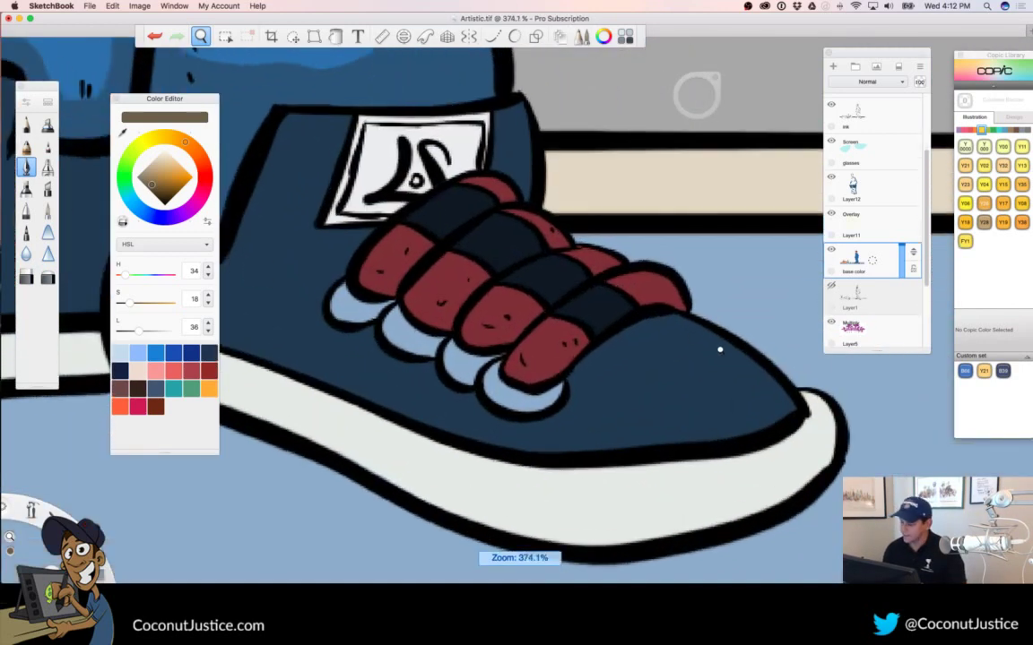
{"action": "left_click_drag", "start_coordinate": [699, 102], "coordinate": [816, 108]}
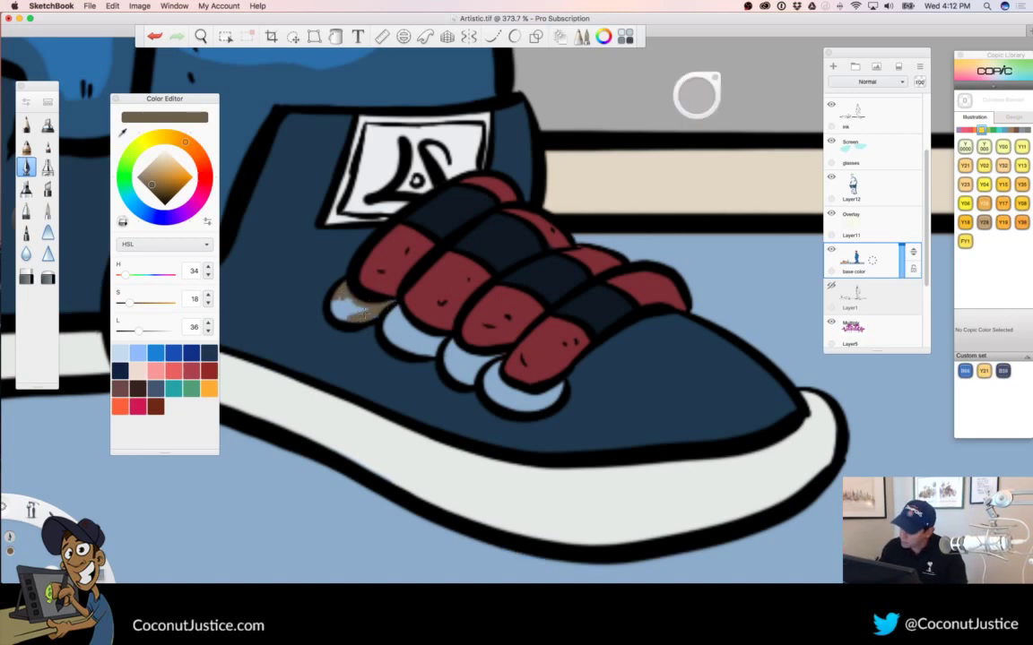
{"action": "left_click_drag", "start_coordinate": [357, 310], "coordinate": [335, 315]}
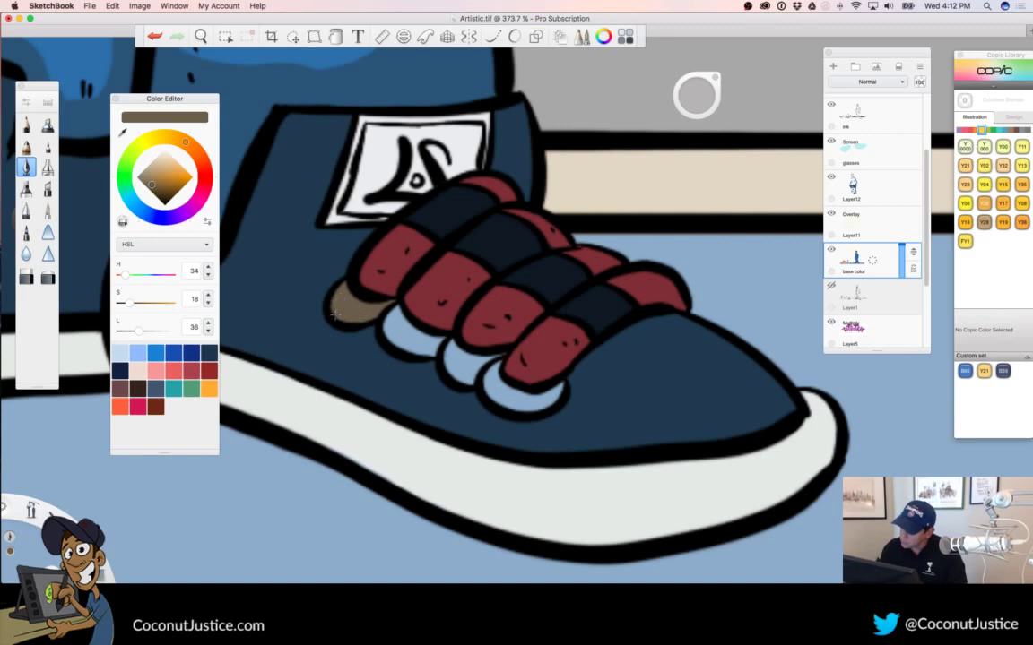
{"action": "left_click_drag", "start_coordinate": [401, 307], "coordinate": [418, 332]}
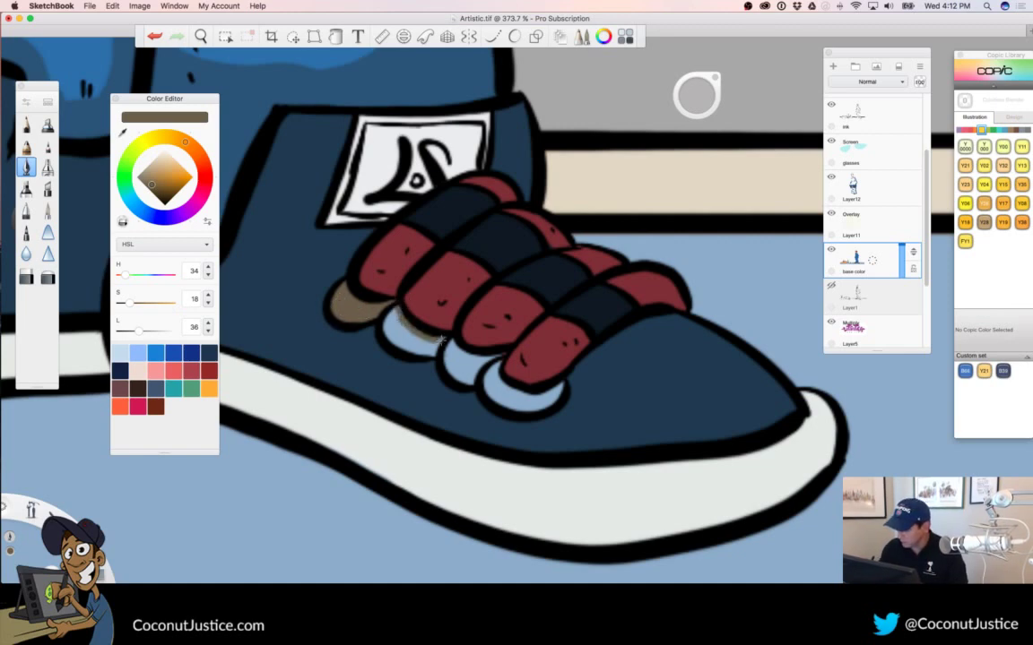
{"action": "mouse_move", "coordinate": [391, 345]}
{"action": "left_mouse_down"}
{"action": "mouse_move", "coordinate": [421, 335]}
{"action": "mouse_move", "coordinate": [420, 321]}
{"action": "mouse_move", "coordinate": [500, 356]}
{"action": "mouse_move", "coordinate": [453, 368]}
{"action": "mouse_move", "coordinate": [474, 366]}
{"action": "mouse_move", "coordinate": [504, 400]}
{"action": "mouse_move", "coordinate": [531, 409]}
{"action": "mouse_move", "coordinate": [489, 394]}
{"action": "mouse_move", "coordinate": [520, 397]}
{"action": "mouse_move", "coordinate": [506, 393]}
{"action": "left_mouse_up"}
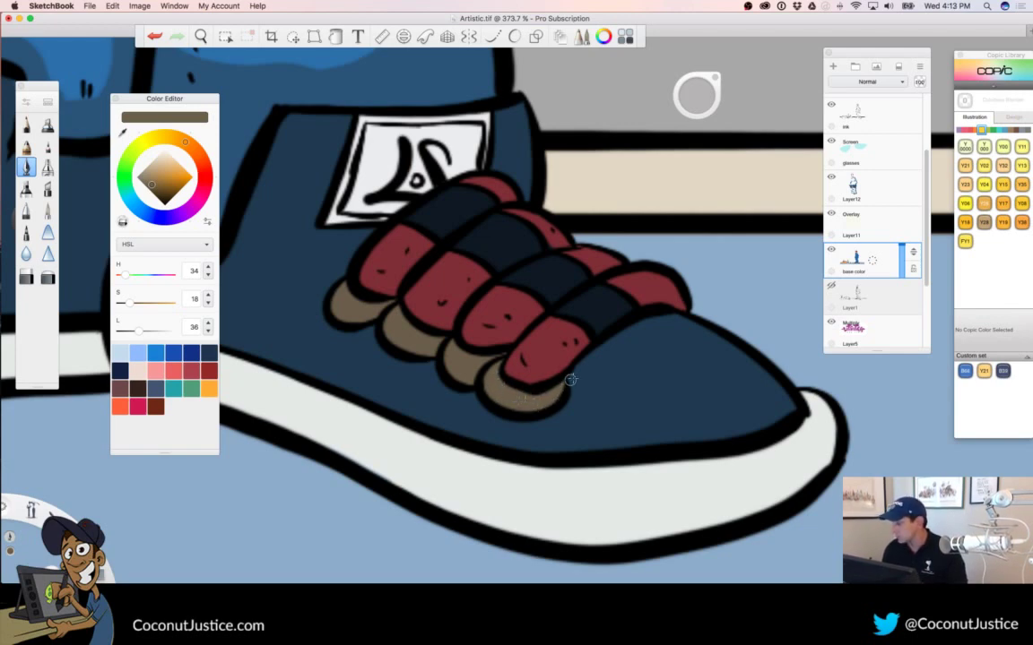
Add a new layer above base color and lighten the suit's sampled blue to saturation 42 and luminance 75
{"action": "key", "text": "space"}
{"action": "left_click_drag", "start_coordinate": [571, 370], "coordinate": [334, 383]}
{"action": "left_click_drag", "start_coordinate": [539, 434], "coordinate": [565, 491]}
{"action": "left_click_drag", "start_coordinate": [527, 413], "coordinate": [635, 472]}
{"action": "left_click_drag", "start_coordinate": [585, 404], "coordinate": [654, 393]}
{"action": "left_click", "coordinate": [470, 185], "text": "alt"}
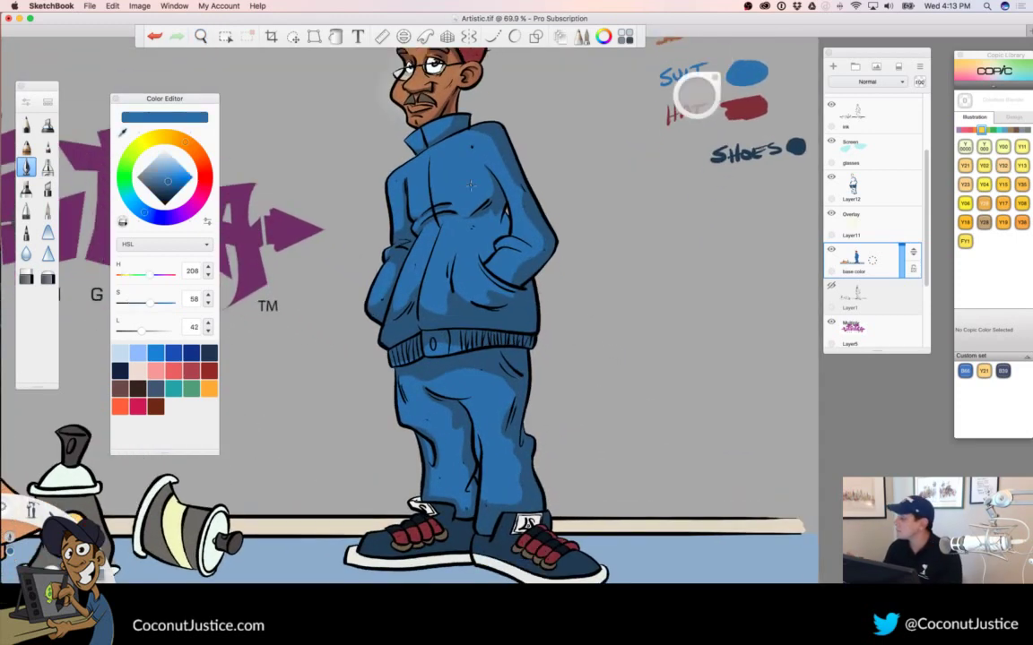
{"action": "left_click", "coordinate": [831, 215]}
{"action": "left_click", "coordinate": [831, 215]}
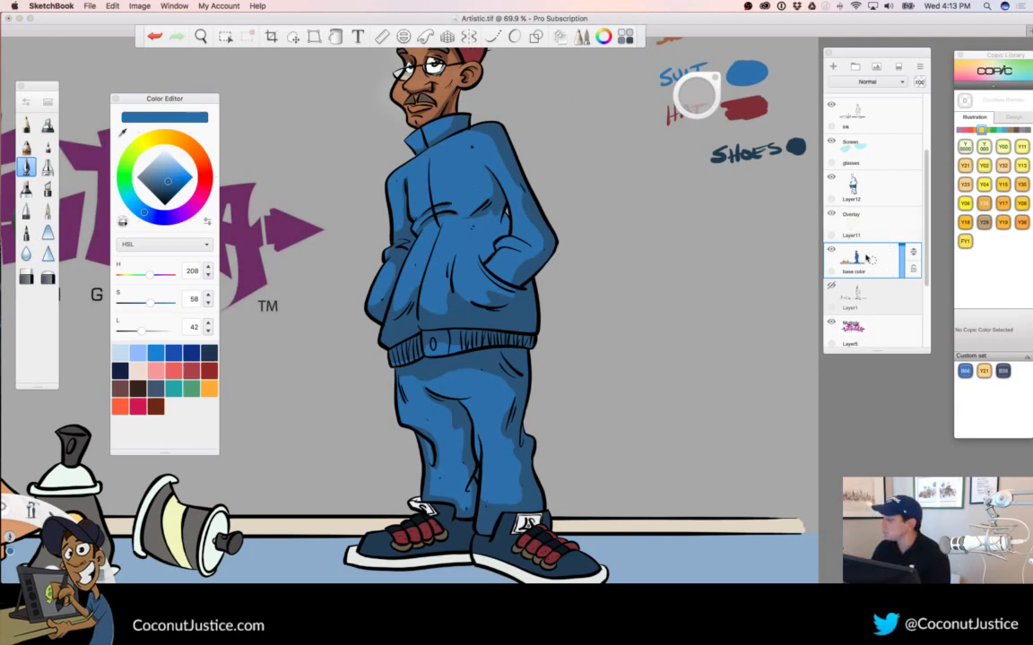
{"action": "left_click", "coordinate": [834, 68]}
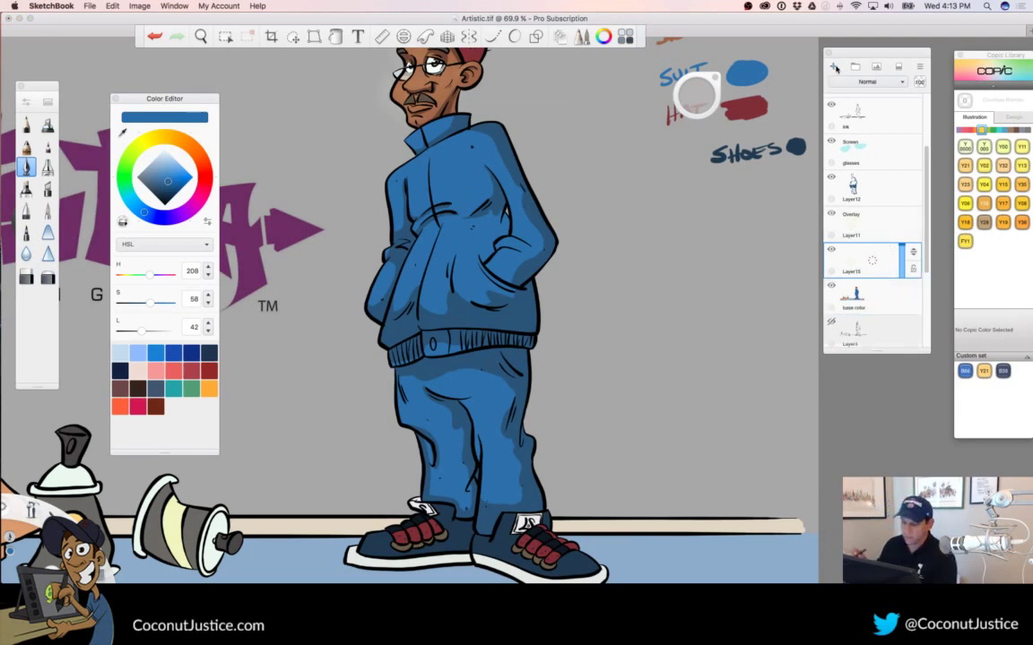
{"action": "mouse_move", "coordinate": [162, 176]}
{"action": "left_mouse_down"}
{"action": "mouse_move", "coordinate": [148, 147]}
{"action": "mouse_move", "coordinate": [162, 162]}
{"action": "left_mouse_up"}
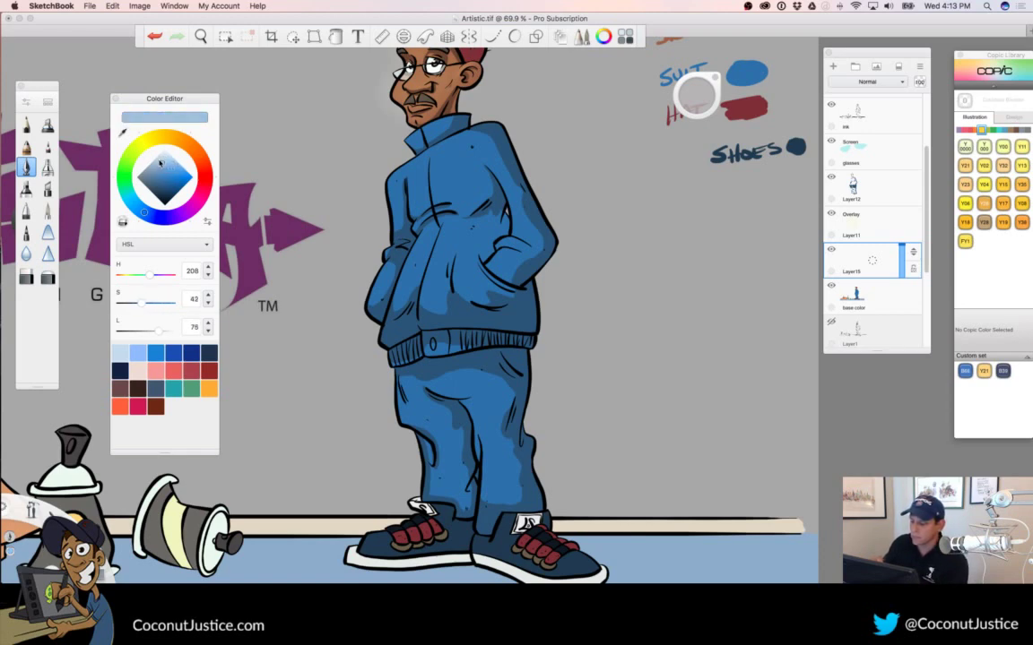
Airbrush soft light-blue highlights over the jacket's chest and lower front and down both trouser legs using a large brush
{"action": "left_click", "coordinate": [49, 171]}
{"action": "left_click_drag", "start_coordinate": [695, 100], "coordinate": [907, 96]}
{"action": "left_click", "coordinate": [695, 95]}
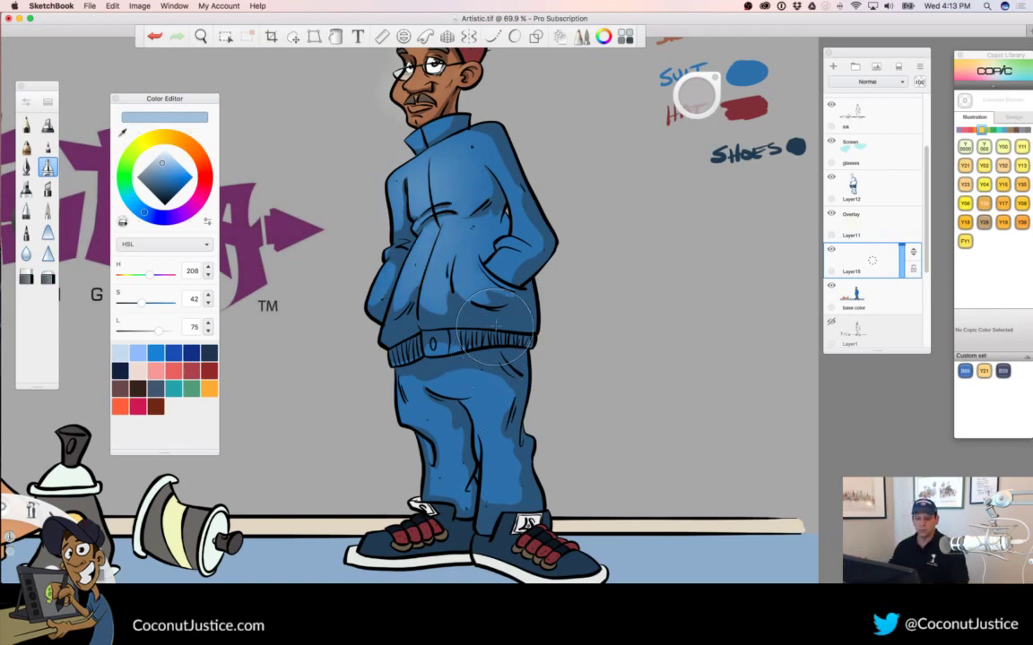
{"action": "key", "text": "space"}
{"action": "left_click_drag", "start_coordinate": [521, 322], "coordinate": [412, 310]}
{"action": "left_click_drag", "start_coordinate": [514, 386], "coordinate": [664, 388]}
{"action": "scroll", "coordinate": [663, 387], "scroll_direction": "up", "scroll_amount": 3}
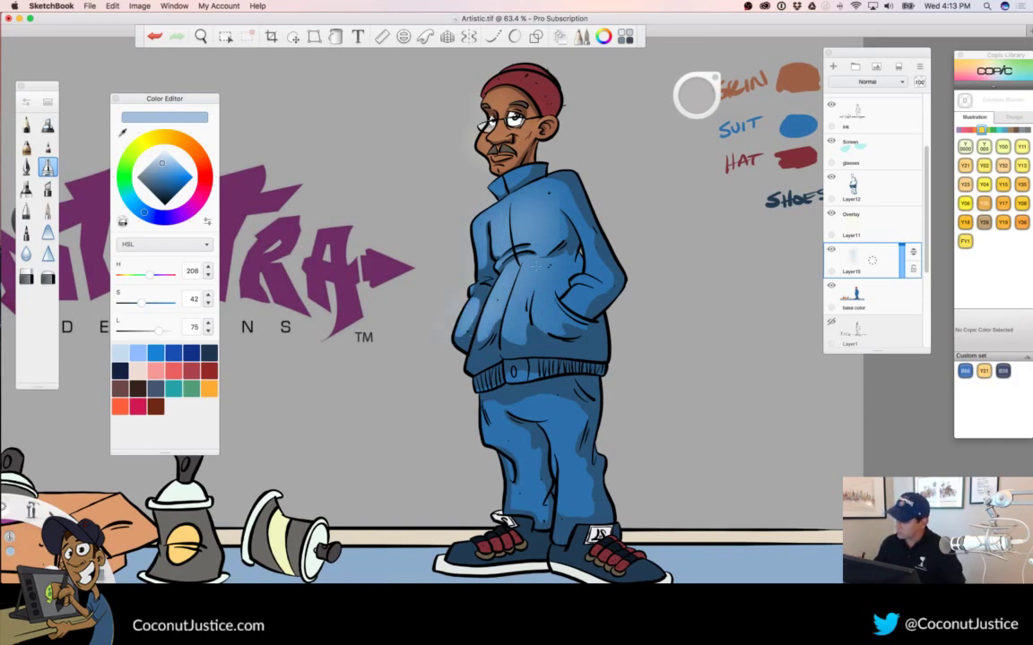
{"action": "left_click_drag", "start_coordinate": [491, 406], "coordinate": [520, 449]}
{"action": "mouse_move", "coordinate": [572, 427]}
{"action": "left_mouse_down"}
{"action": "mouse_move", "coordinate": [548, 491]}
{"action": "mouse_move", "coordinate": [578, 491]}
{"action": "left_mouse_up"}
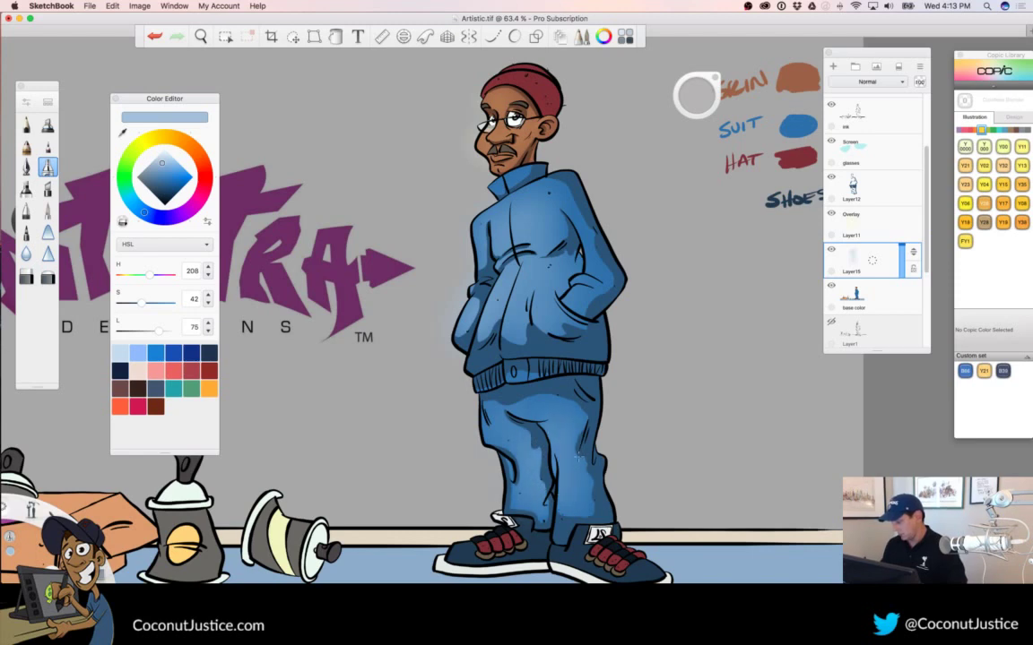
Lower the suit highlight layer's opacity to about 67% and reduce the airbrush size
{"action": "left_click_drag", "start_coordinate": [908, 251], "coordinate": [902, 258]}
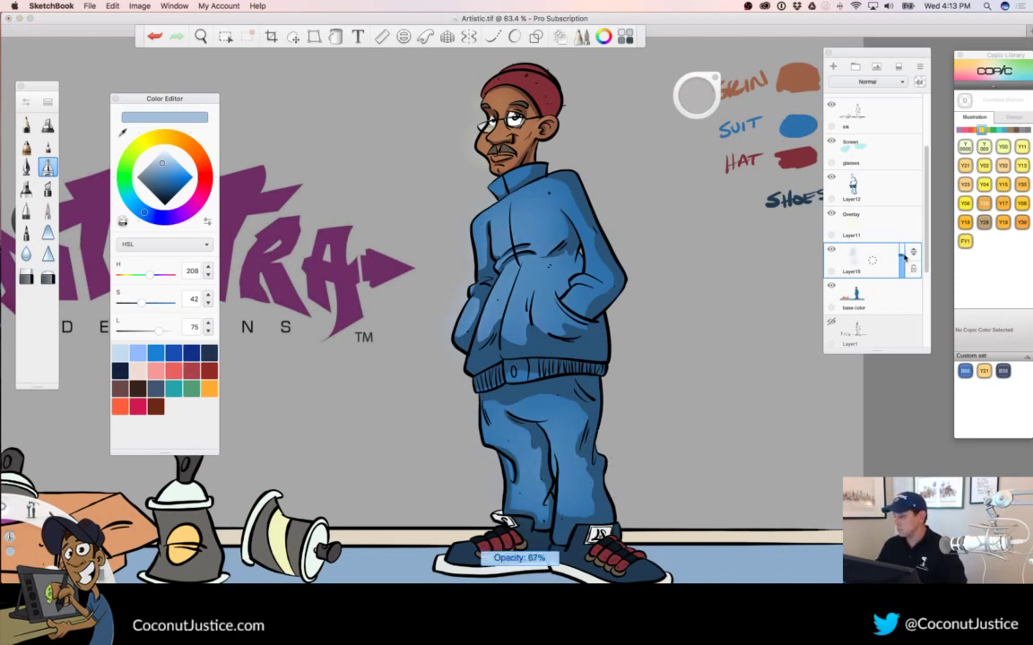
{"action": "left_click_drag", "start_coordinate": [669, 104], "coordinate": [310, 163]}
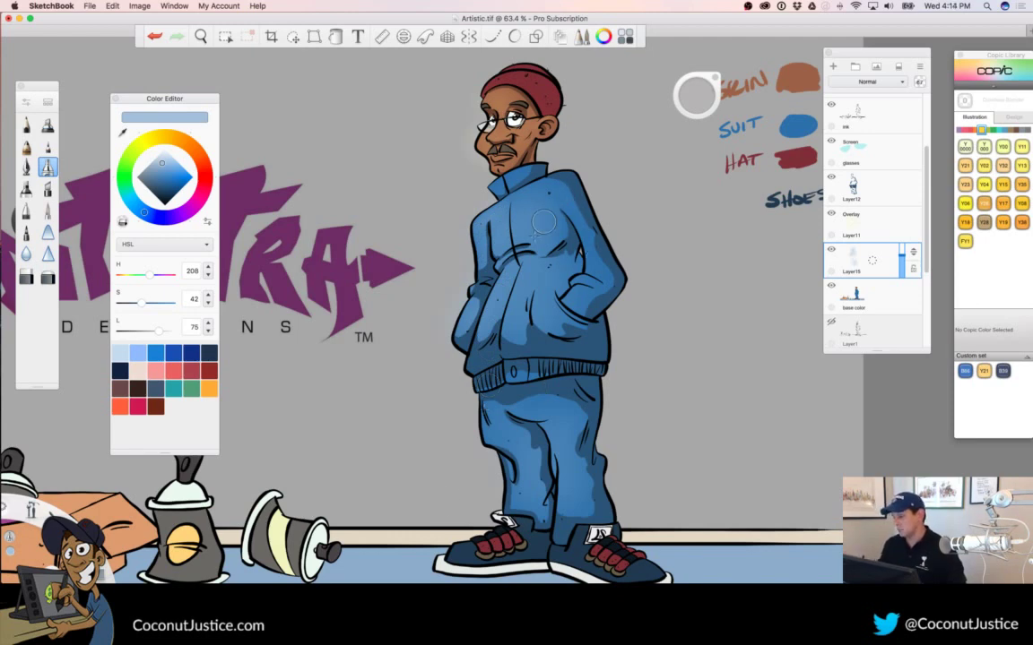
{"action": "key", "text": "space"}
{"action": "left_click_drag", "start_coordinate": [541, 370], "coordinate": [468, 387]}
{"action": "left_click_drag", "start_coordinate": [537, 458], "coordinate": [556, 483]}
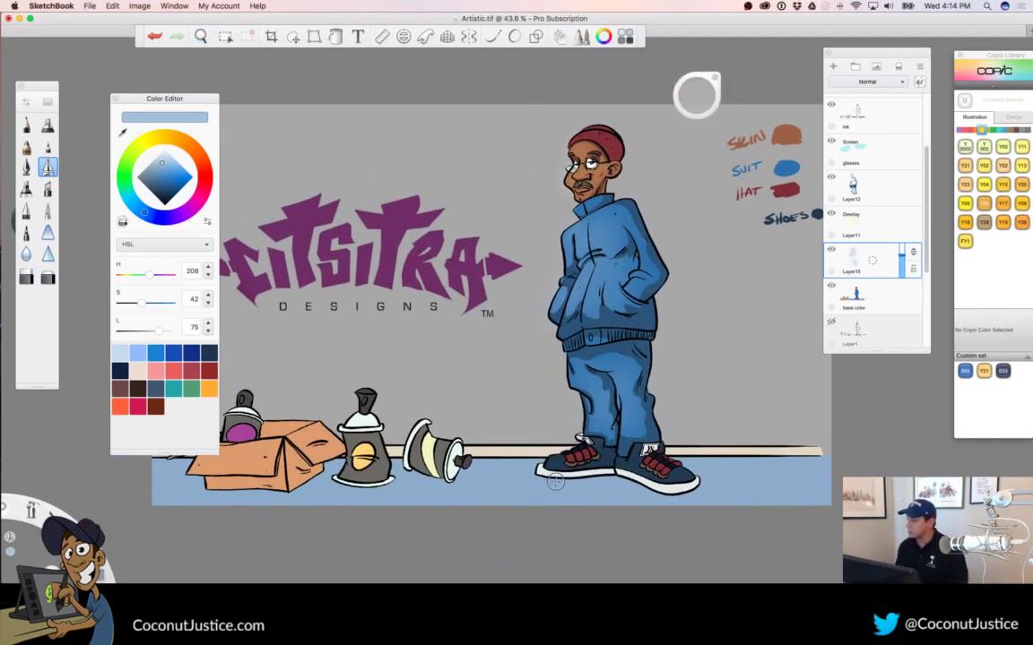
Move the Color Editor clear of the artwork and darken the box's sampled orange to luminance 40
{"action": "left_click_drag", "start_coordinate": [140, 98], "coordinate": [530, 212]}
{"action": "left_click_drag", "start_coordinate": [597, 223], "coordinate": [97, 129]}
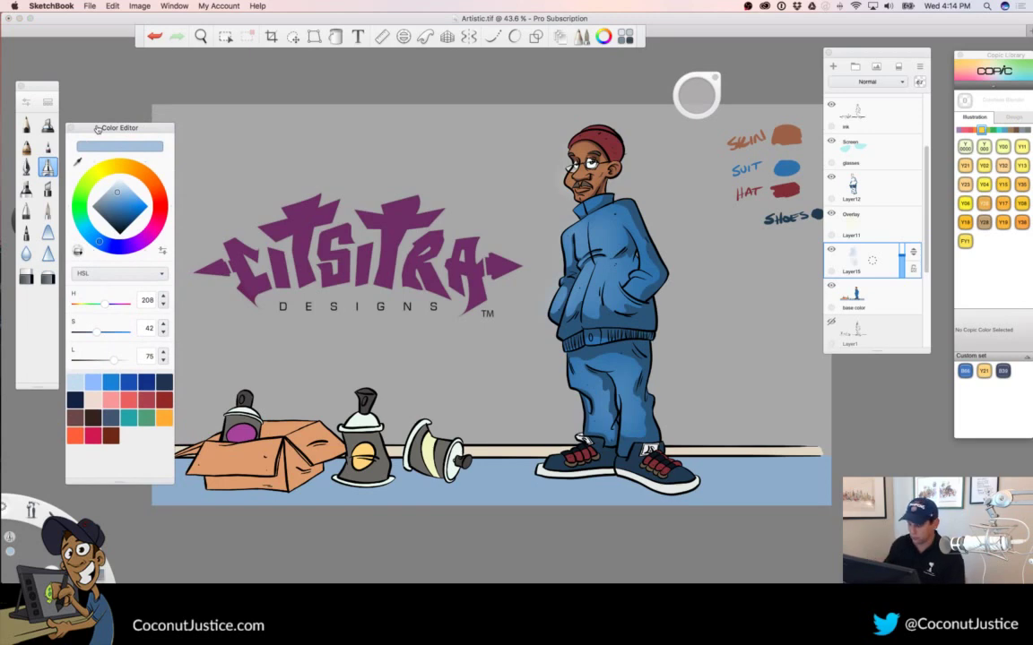
{"action": "left_click", "coordinate": [256, 453], "text": "alt"}
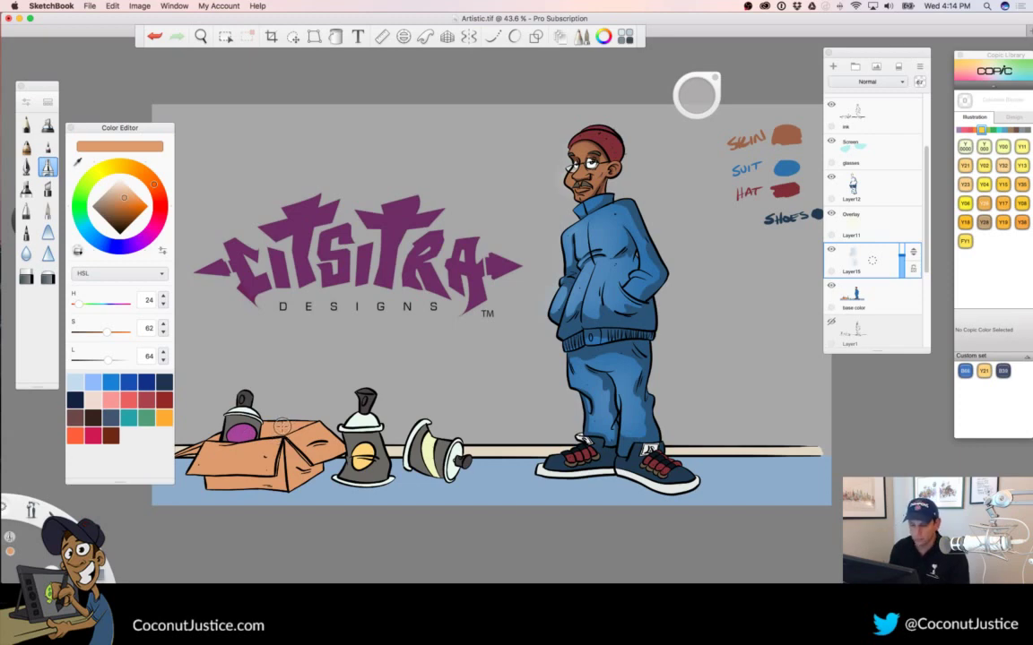
{"action": "left_click_drag", "start_coordinate": [108, 359], "coordinate": [94, 361]}
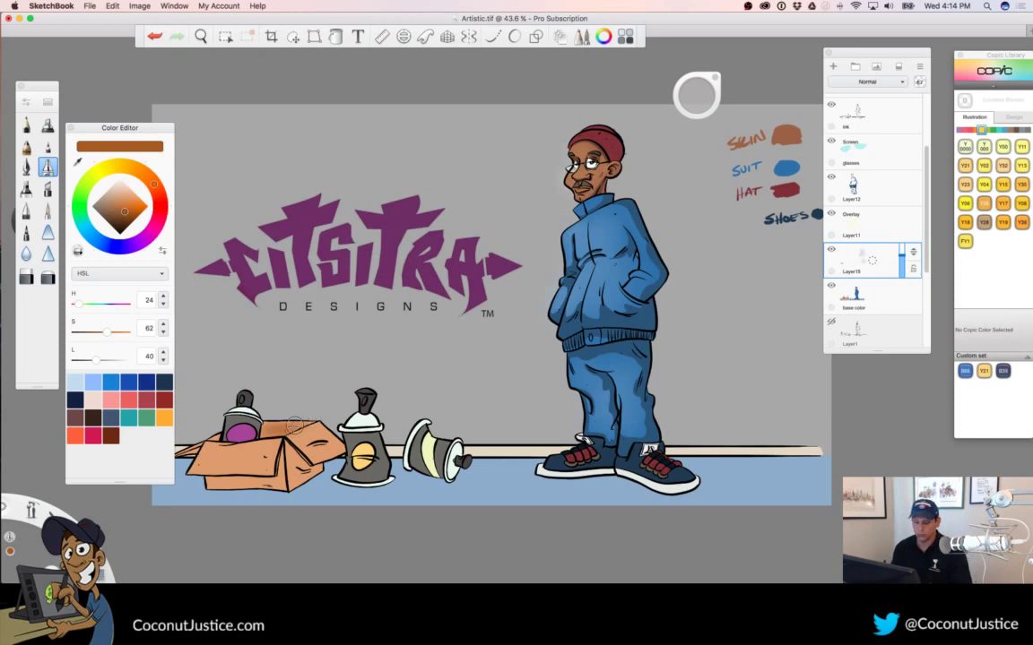
Airbrush a soft brown shadow on the inside back wall of the open cardboard box
{"action": "key", "text": "space"}
{"action": "left_click_drag", "start_coordinate": [305, 426], "coordinate": [565, 428]}
{"action": "left_click_drag", "start_coordinate": [496, 370], "coordinate": [574, 363]}
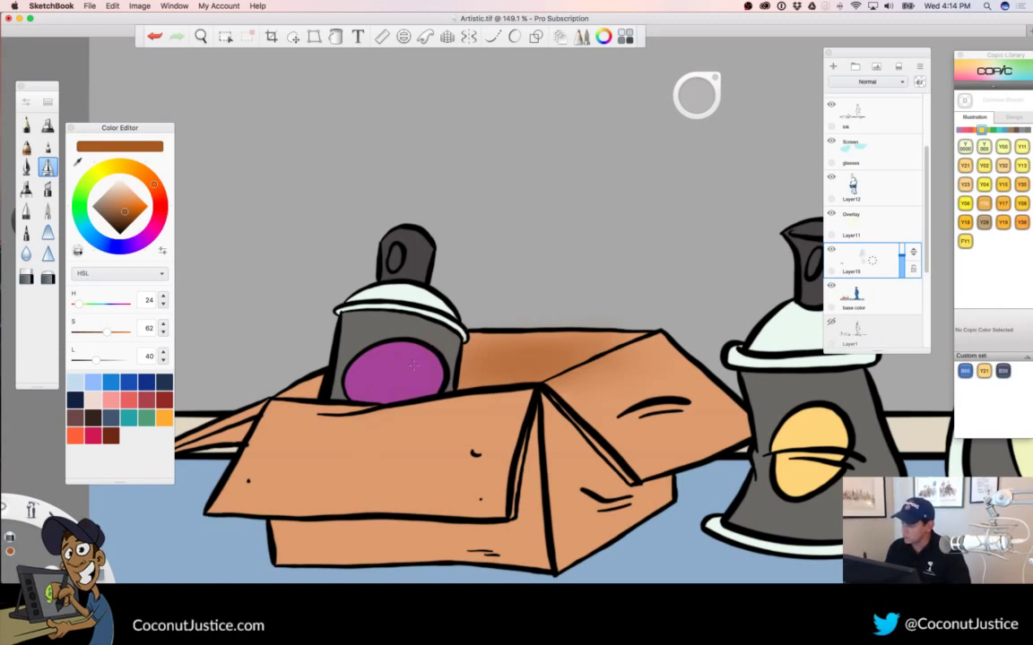
{"action": "mouse_move", "coordinate": [565, 331]}
{"action": "left_mouse_down"}
{"action": "mouse_move", "coordinate": [506, 345]}
{"action": "mouse_move", "coordinate": [574, 318]}
{"action": "left_mouse_up"}
{"action": "left_click_drag", "start_coordinate": [581, 374], "coordinate": [691, 352]}
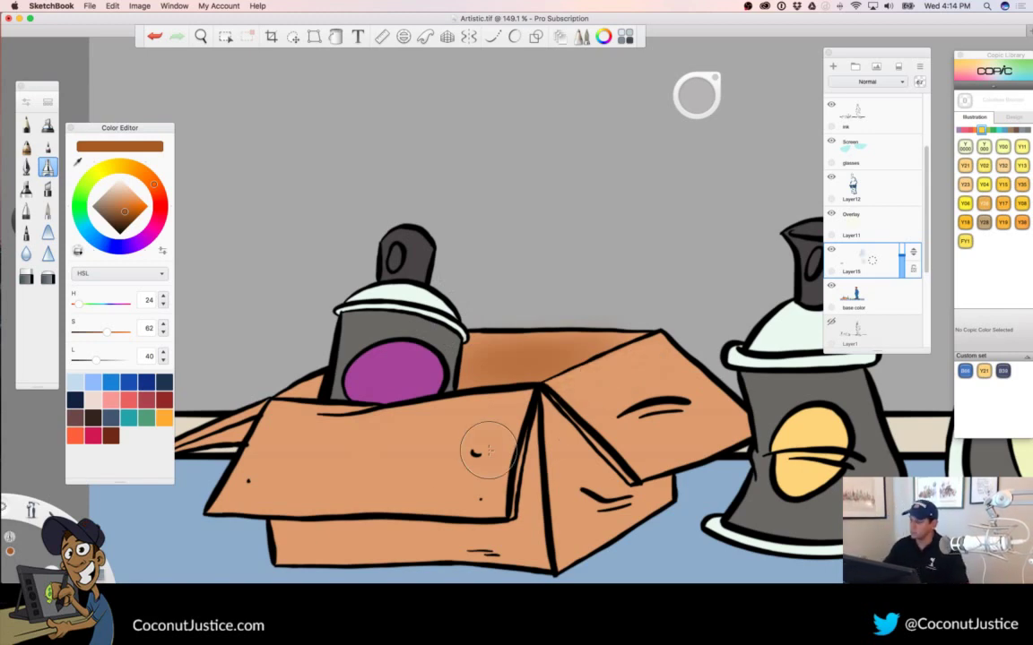
{"action": "key", "text": "space"}
{"action": "mouse_move", "coordinate": [505, 397]}
{"action": "left_mouse_down"}
{"action": "mouse_move", "coordinate": [316, 422]}
{"action": "mouse_move", "coordinate": [303, 397]}
{"action": "left_mouse_up"}
{"action": "mouse_move", "coordinate": [558, 475]}
{"action": "left_mouse_down"}
{"action": "mouse_move", "coordinate": [497, 416]}
{"action": "mouse_move", "coordinate": [482, 428]}
{"action": "mouse_move", "coordinate": [506, 407]}
{"action": "mouse_move", "coordinate": [604, 392]}
{"action": "left_mouse_up"}
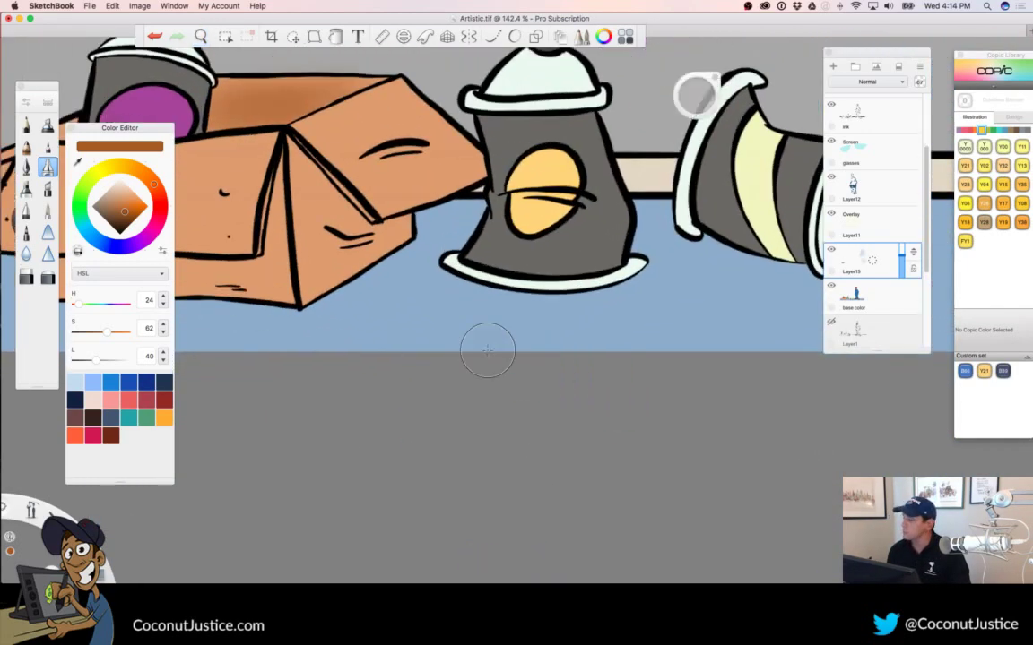
Ink a darker brown outline along the inside edges of the box's right side panel, including beneath the right flap
{"action": "left_click", "coordinate": [26, 166]}
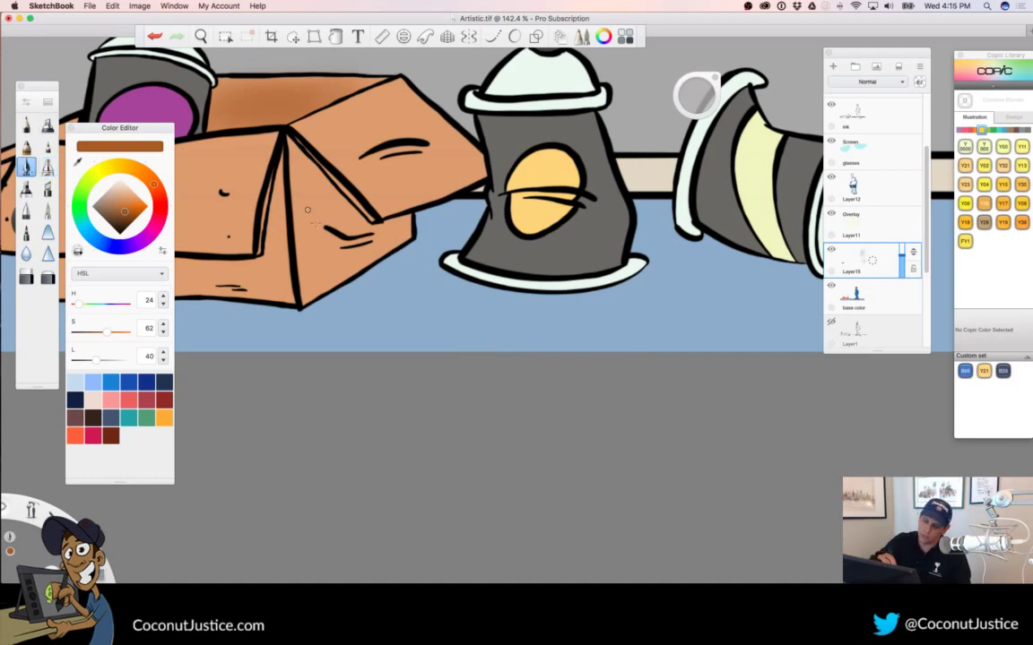
{"action": "key", "text": "space"}
{"action": "left_click_drag", "start_coordinate": [374, 223], "coordinate": [446, 220]}
{"action": "left_click_drag", "start_coordinate": [403, 336], "coordinate": [484, 431]}
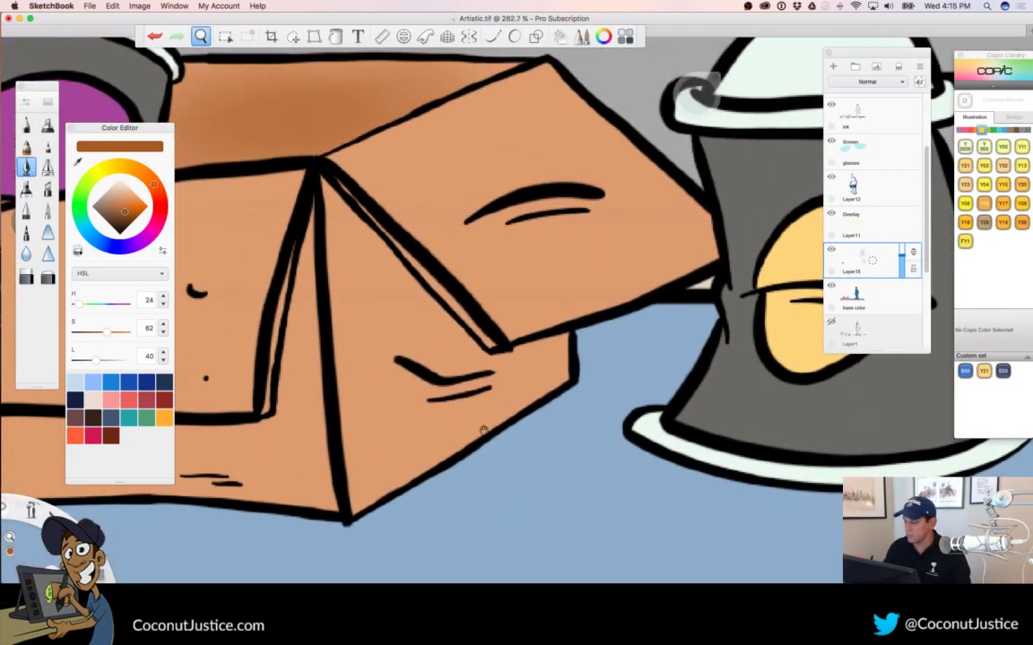
{"action": "mouse_move", "coordinate": [323, 203]}
{"action": "left_mouse_down"}
{"action": "mouse_move", "coordinate": [324, 186]}
{"action": "mouse_move", "coordinate": [337, 208]}
{"action": "mouse_move", "coordinate": [333, 290]}
{"action": "left_mouse_up"}
{"action": "mouse_move", "coordinate": [307, 183]}
{"action": "left_mouse_down"}
{"action": "mouse_move", "coordinate": [370, 241]}
{"action": "mouse_move", "coordinate": [346, 221]}
{"action": "left_mouse_up"}
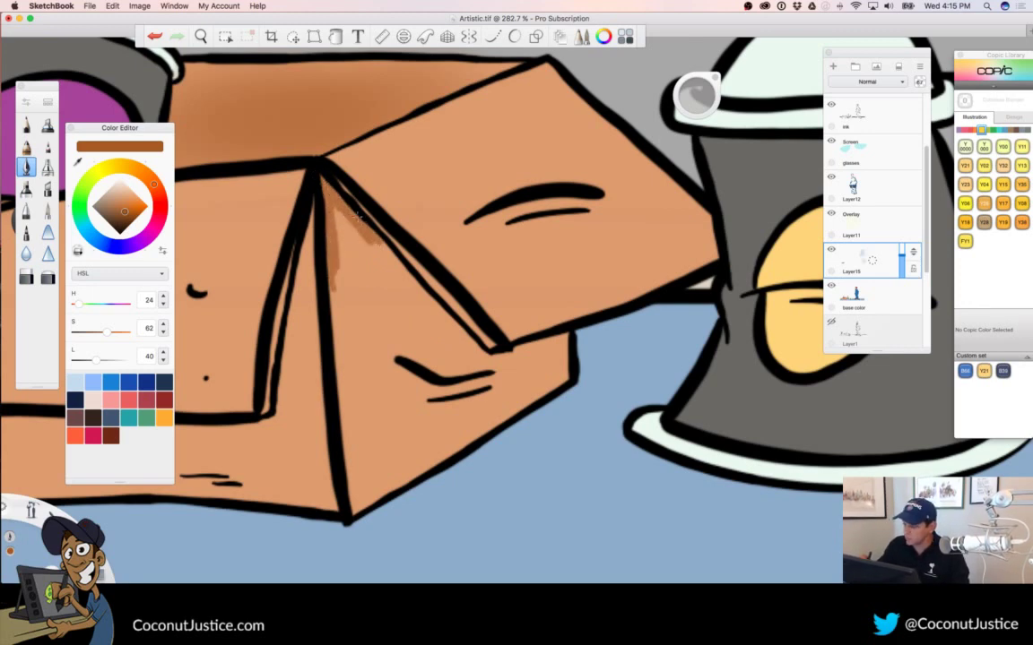
{"action": "left_click_drag", "start_coordinate": [691, 98], "coordinate": [871, 101]}
{"action": "mouse_move", "coordinate": [506, 350]}
{"action": "left_mouse_down"}
{"action": "mouse_move", "coordinate": [566, 340]}
{"action": "mouse_move", "coordinate": [564, 377]}
{"action": "mouse_move", "coordinate": [568, 360]}
{"action": "left_mouse_up"}
{"action": "left_click_drag", "start_coordinate": [539, 401], "coordinate": [351, 513]}
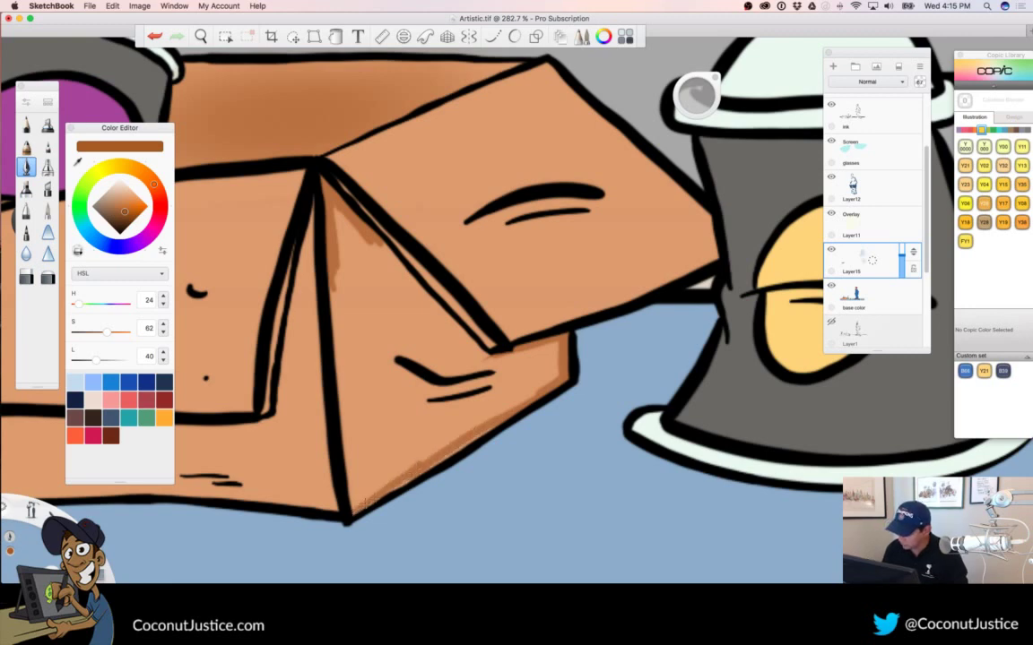
{"action": "left_click_drag", "start_coordinate": [299, 258], "coordinate": [319, 462]}
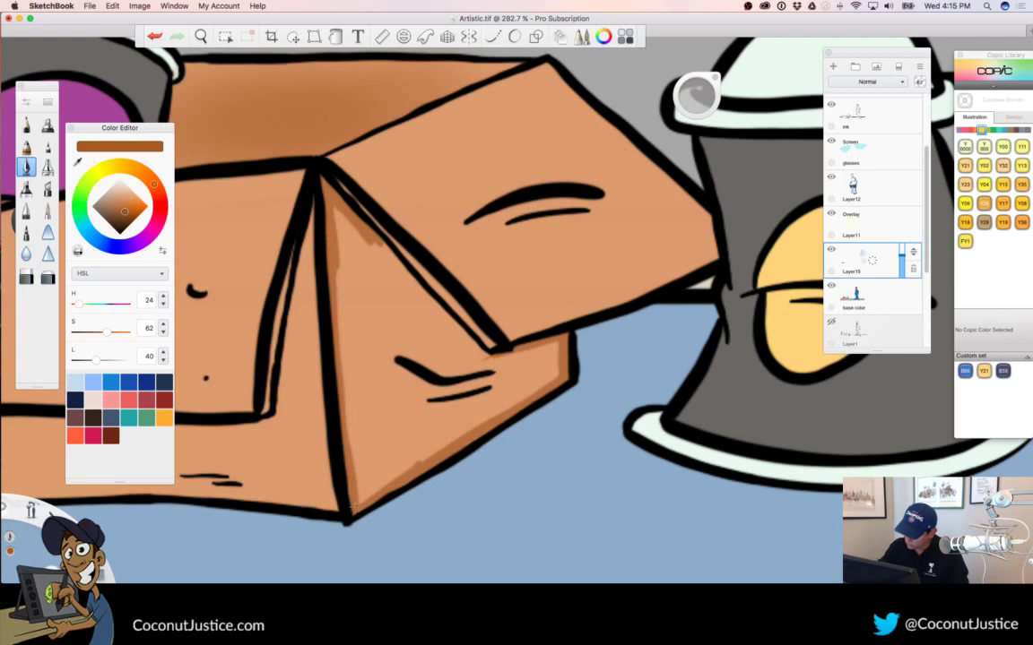
{"action": "left_click_drag", "start_coordinate": [331, 205], "coordinate": [451, 318]}
{"action": "mouse_move", "coordinate": [399, 282]}
{"action": "left_mouse_down"}
{"action": "mouse_move", "coordinate": [484, 355]}
{"action": "mouse_move", "coordinate": [513, 357]}
{"action": "mouse_move", "coordinate": [490, 364]}
{"action": "mouse_move", "coordinate": [550, 344]}
{"action": "left_mouse_up"}
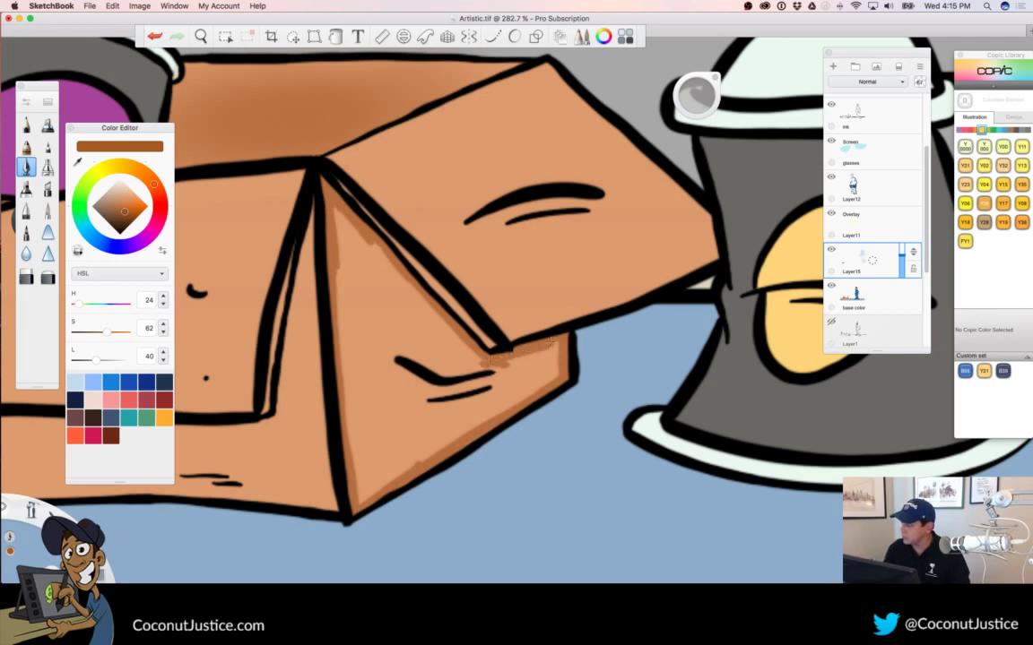
Flood-fill the outlined right side panel of the box with the darker brown and save the file
{"action": "left_click", "coordinate": [335, 36]}
{"action": "left_click", "coordinate": [390, 420]}
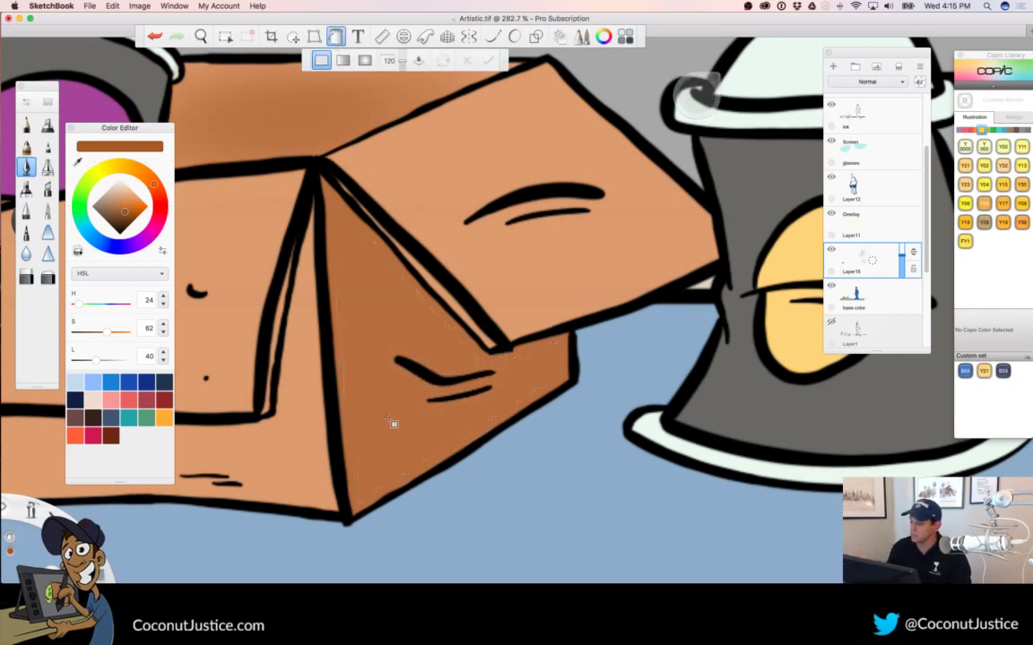
{"action": "left_click", "coordinate": [336, 39]}
{"action": "key", "text": "space"}
{"action": "left_click_drag", "start_coordinate": [501, 331], "coordinate": [344, 364]}
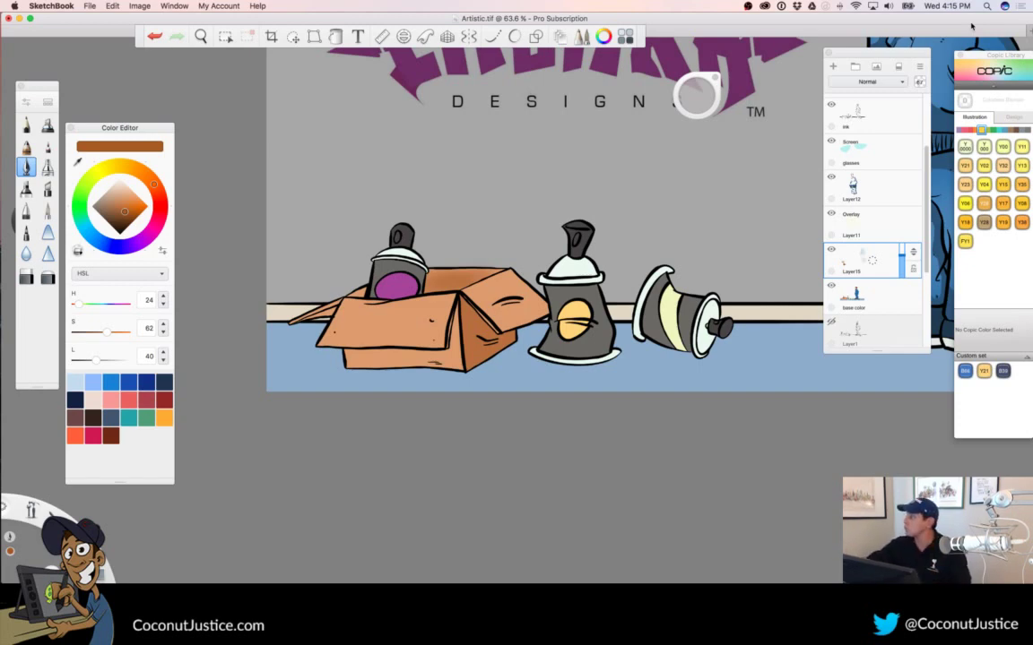
{"action": "key", "text": "super+s"}
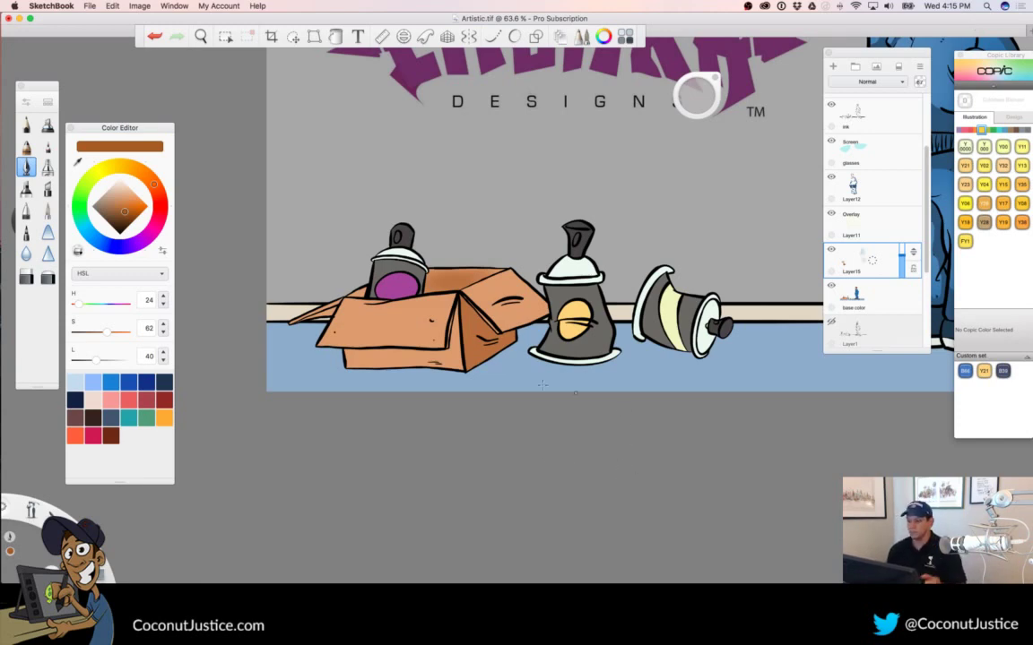
Ink a brown cast-shadow outline on the box's front panel below the front flap, angling up beside the flap's right edge
{"action": "key", "text": "space"}
{"action": "mouse_move", "coordinate": [435, 342]}
{"action": "left_mouse_down"}
{"action": "mouse_move", "coordinate": [396, 395]}
{"action": "mouse_move", "coordinate": [513, 426]}
{"action": "left_mouse_up"}
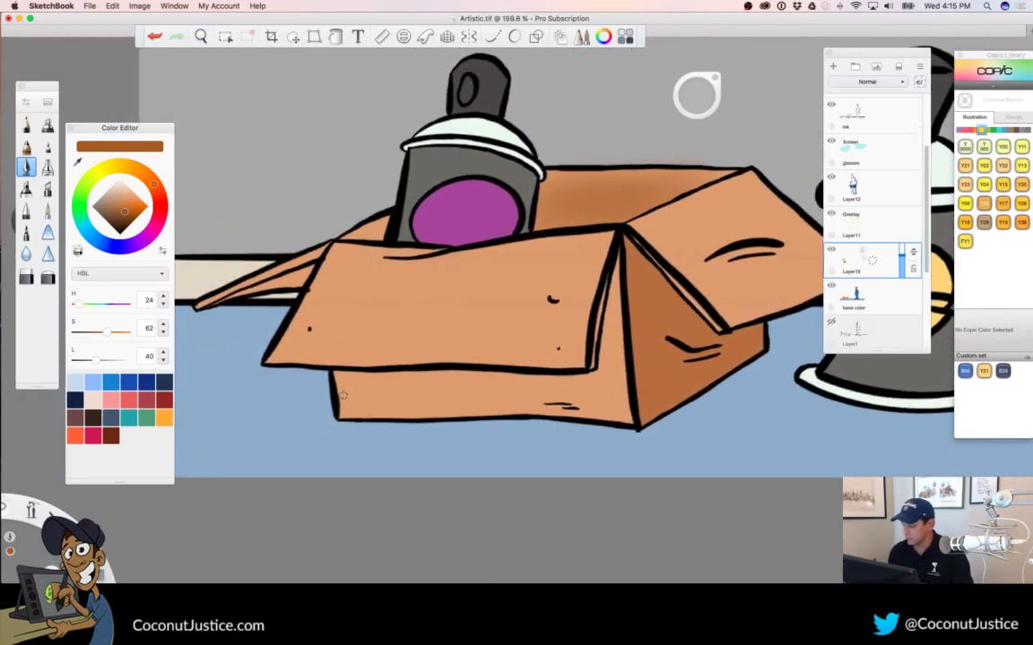
{"action": "left_click_drag", "start_coordinate": [336, 385], "coordinate": [618, 383]}
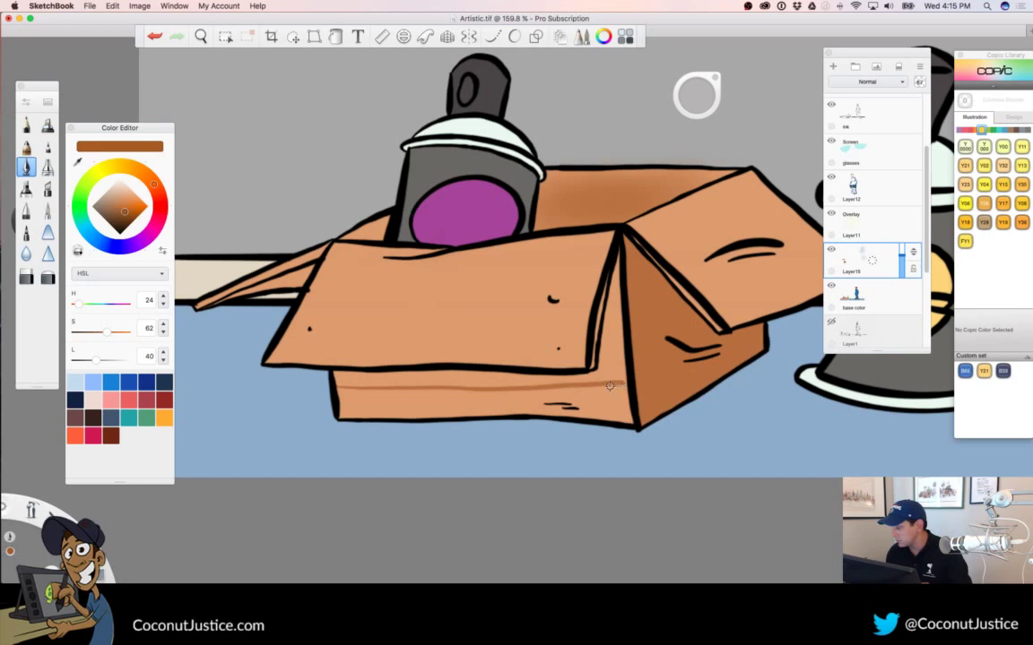
{"action": "key", "text": "super+z"}
{"action": "mouse_move", "coordinate": [336, 385]}
{"action": "left_mouse_down"}
{"action": "mouse_move", "coordinate": [599, 383]}
{"action": "mouse_move", "coordinate": [617, 366]}
{"action": "left_mouse_up"}
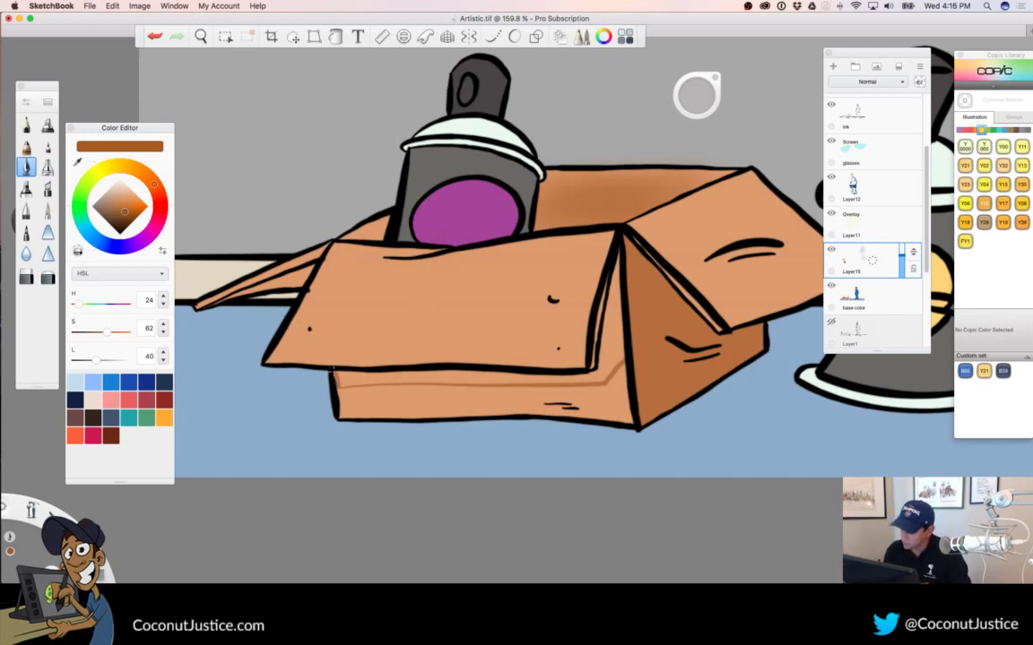
{"action": "left_click_drag", "start_coordinate": [351, 385], "coordinate": [452, 381]}
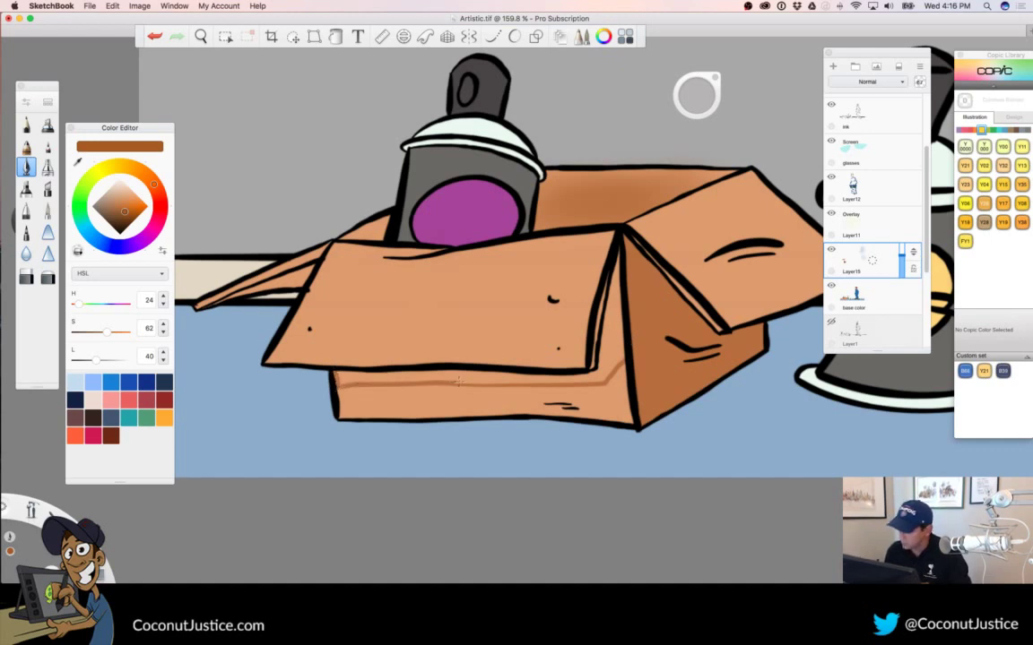
{"action": "left_click_drag", "start_coordinate": [344, 371], "coordinate": [486, 371]}
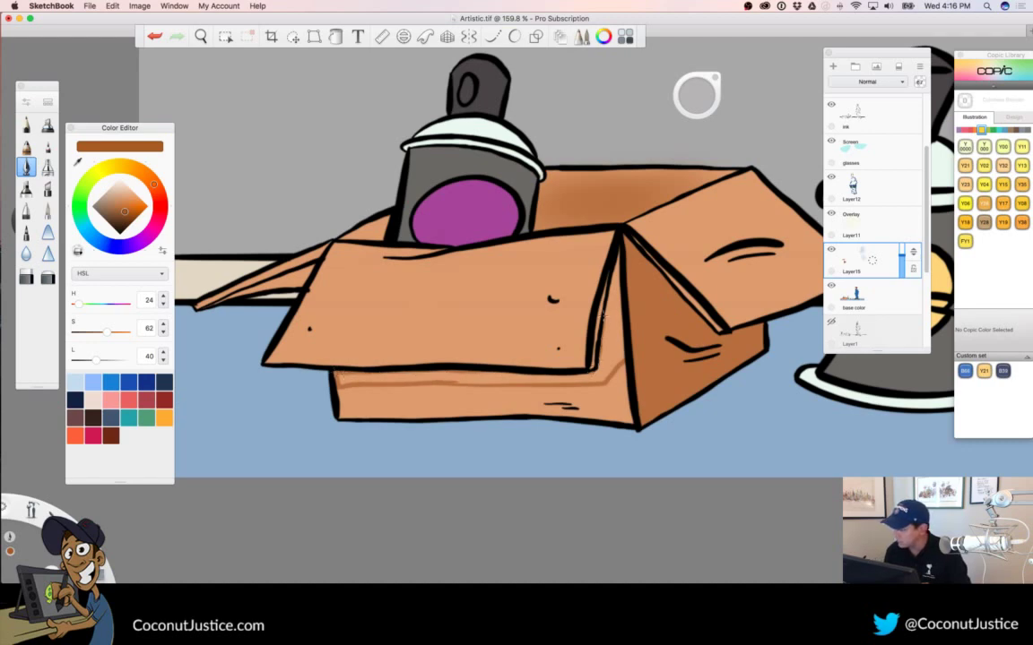
{"action": "left_click_drag", "start_coordinate": [620, 241], "coordinate": [592, 341]}
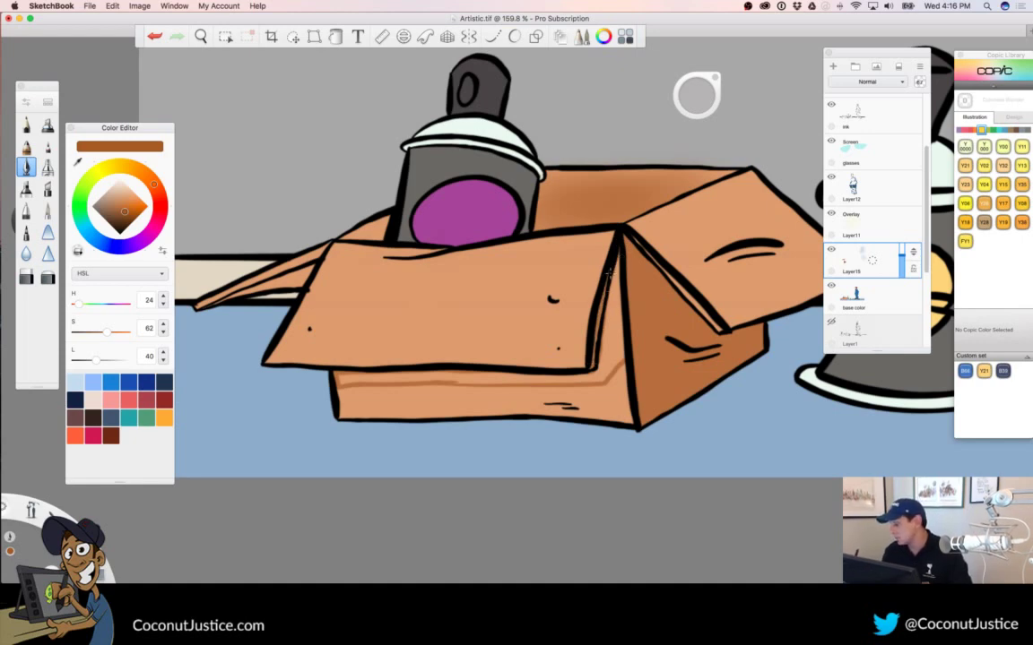
Try to flood-fill the shadow on the box's front panel with the darker brown
{"action": "left_click", "coordinate": [335, 36]}
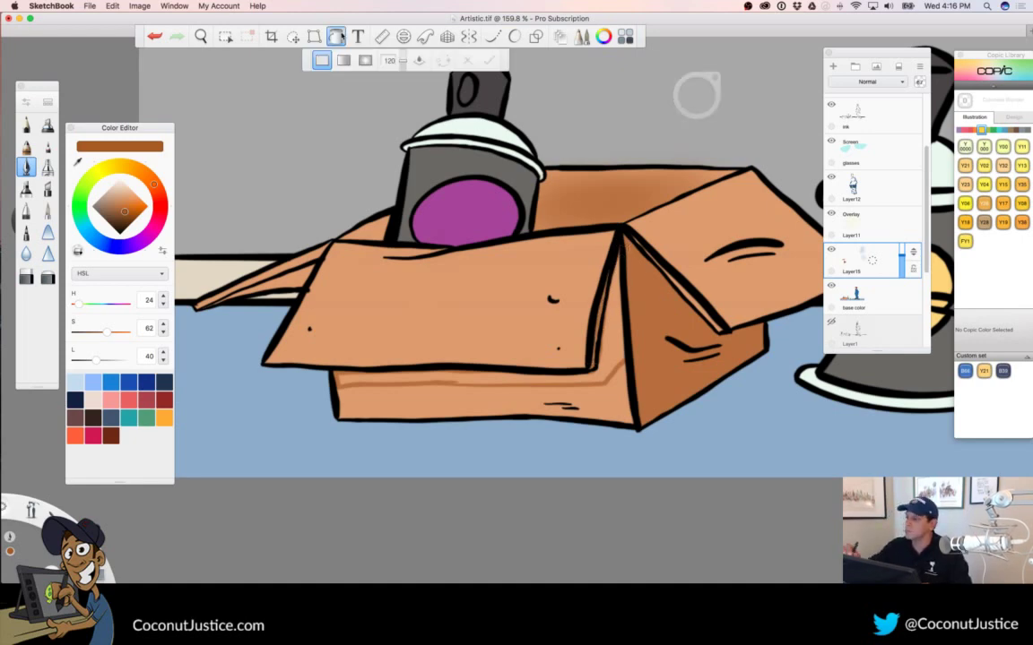
{"action": "left_click", "coordinate": [610, 411]}
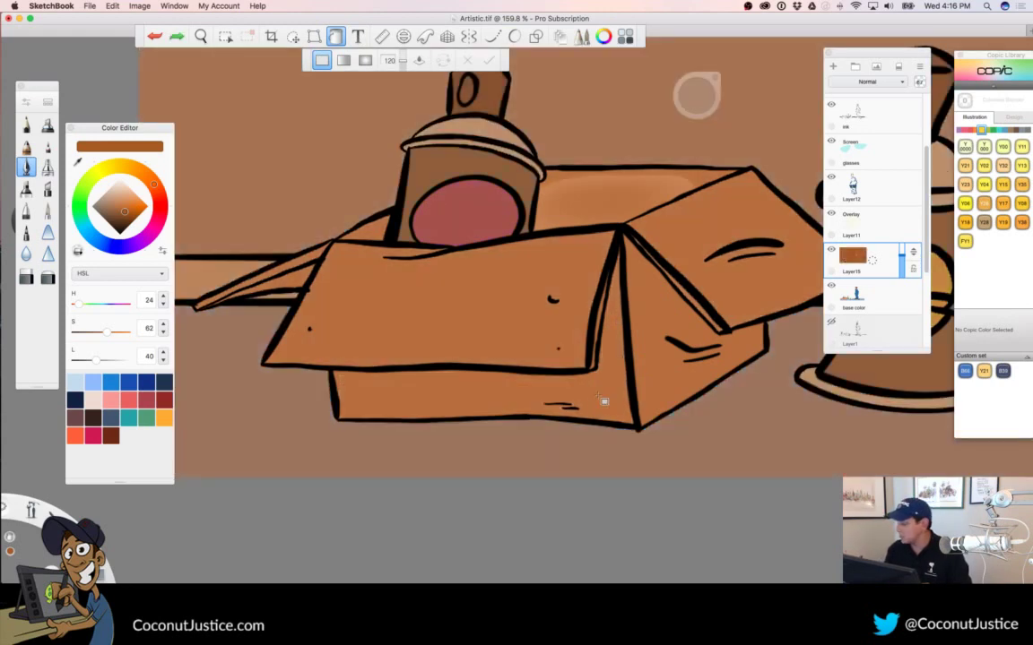
{"action": "key", "text": "super+z"}
{"action": "left_click", "coordinate": [599, 414]}
{"action": "key", "text": "super+z"}
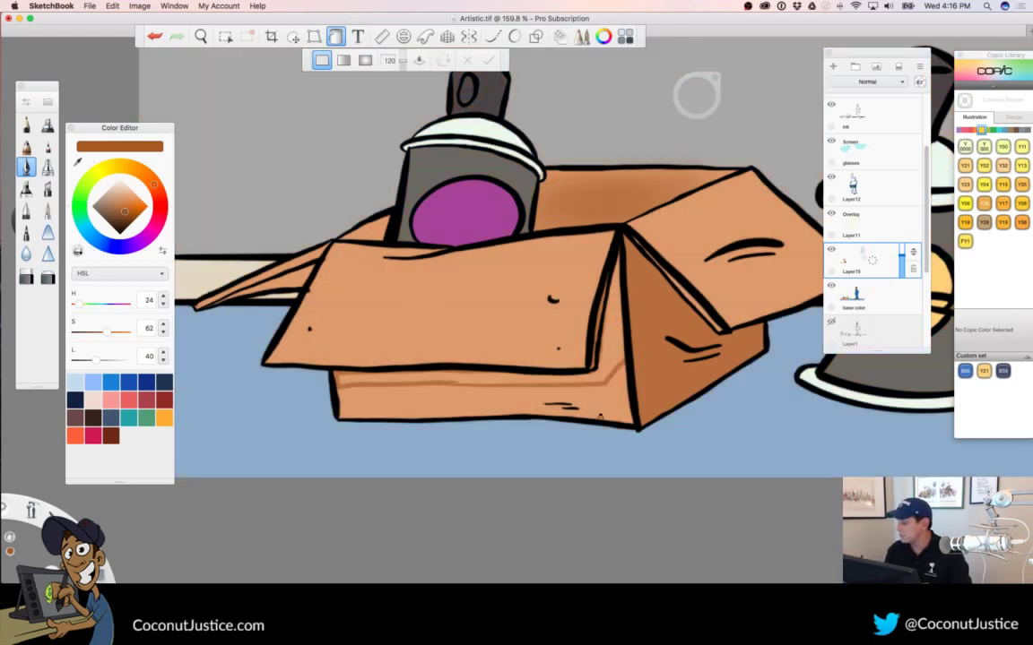
Close the shadow outline near the front panel's right corner and flood-fill the band under the flap with brown
{"action": "left_click", "coordinate": [333, 38]}
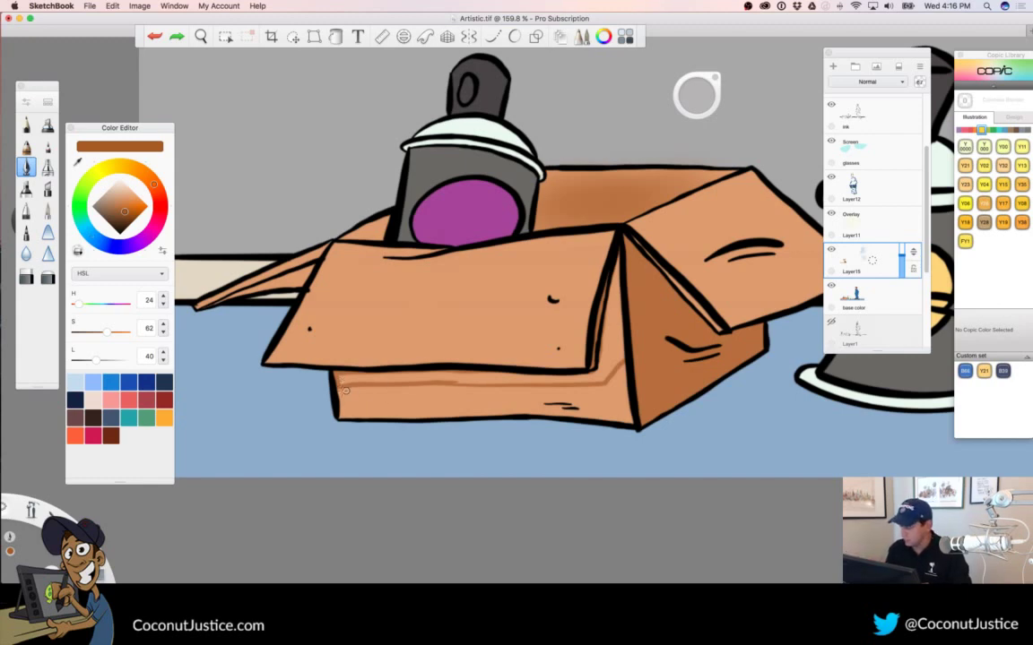
{"action": "mouse_move", "coordinate": [504, 385]}
{"action": "left_mouse_down"}
{"action": "mouse_move", "coordinate": [597, 385]}
{"action": "mouse_move", "coordinate": [631, 354]}
{"action": "left_mouse_up"}
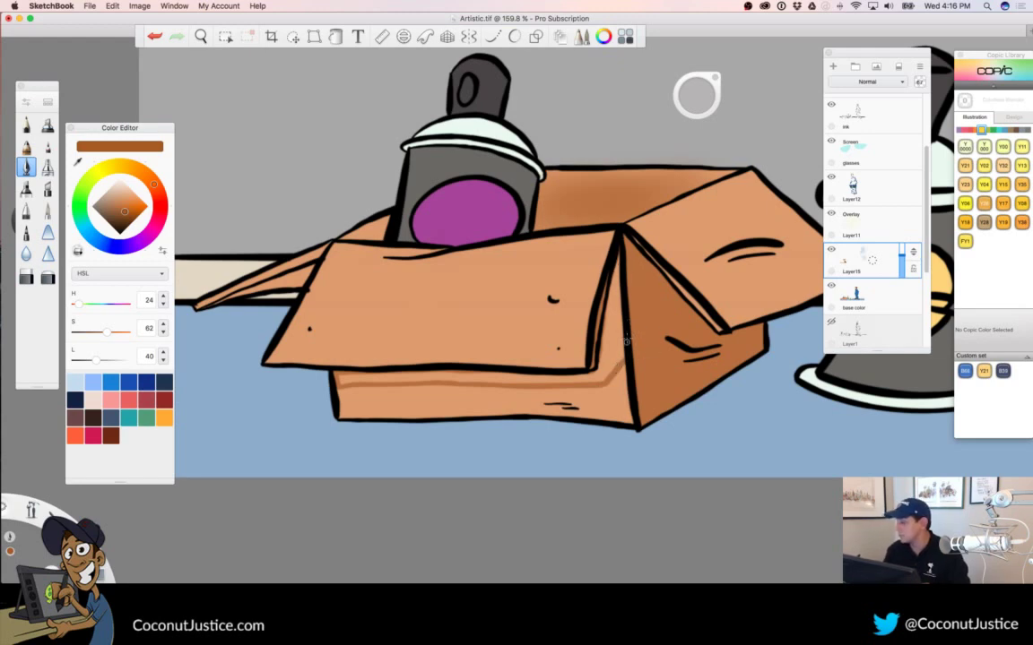
{"action": "key", "text": "f"}
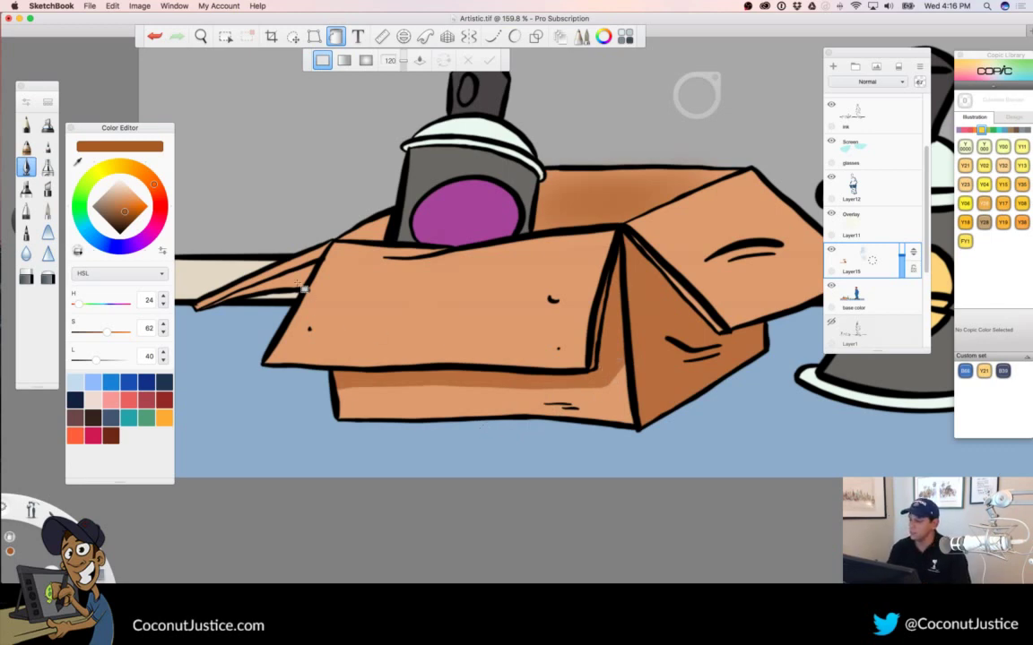
Shade the lower fold of the box's left flap with the darker brown pen
{"action": "key", "text": "space"}
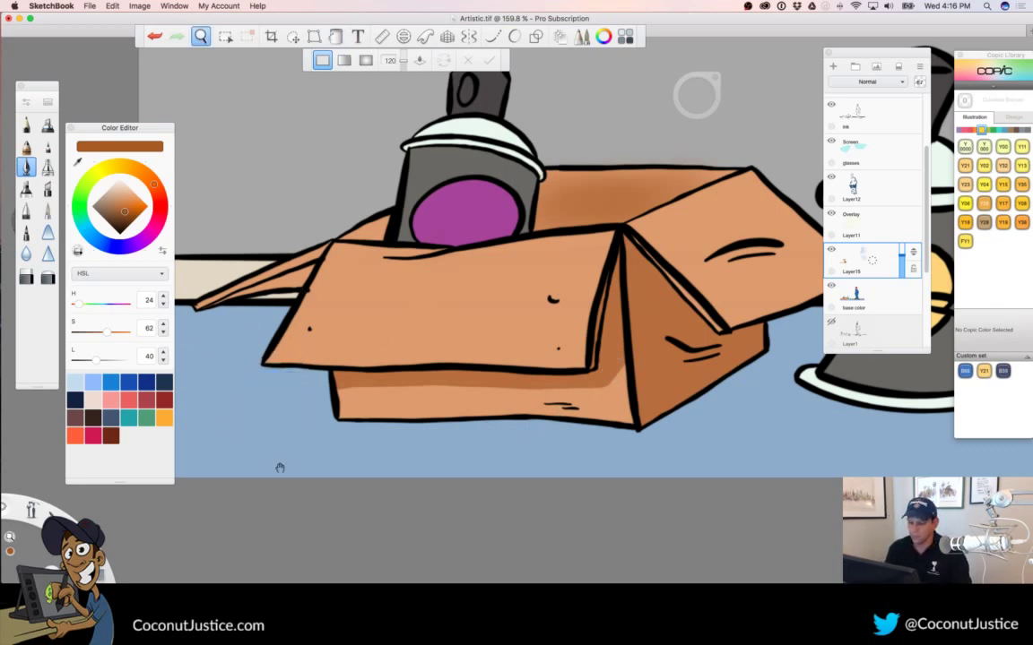
{"action": "left_click_drag", "start_coordinate": [270, 454], "coordinate": [392, 489]}
{"action": "left_click", "coordinate": [27, 166]}
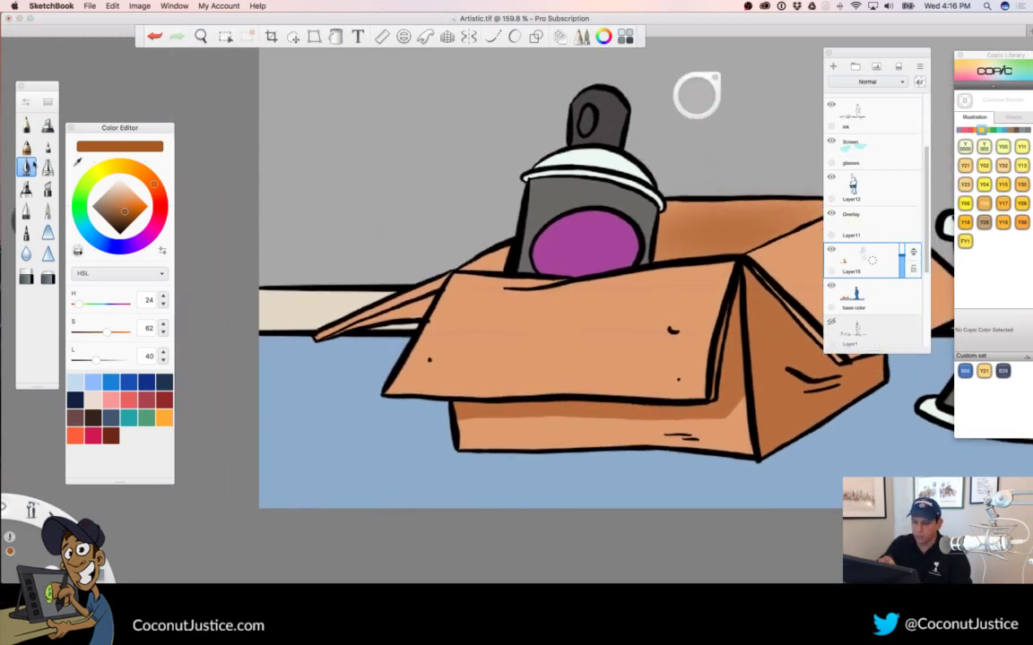
{"action": "key", "text": "space"}
{"action": "left_click_drag", "start_coordinate": [434, 306], "coordinate": [512, 307]}
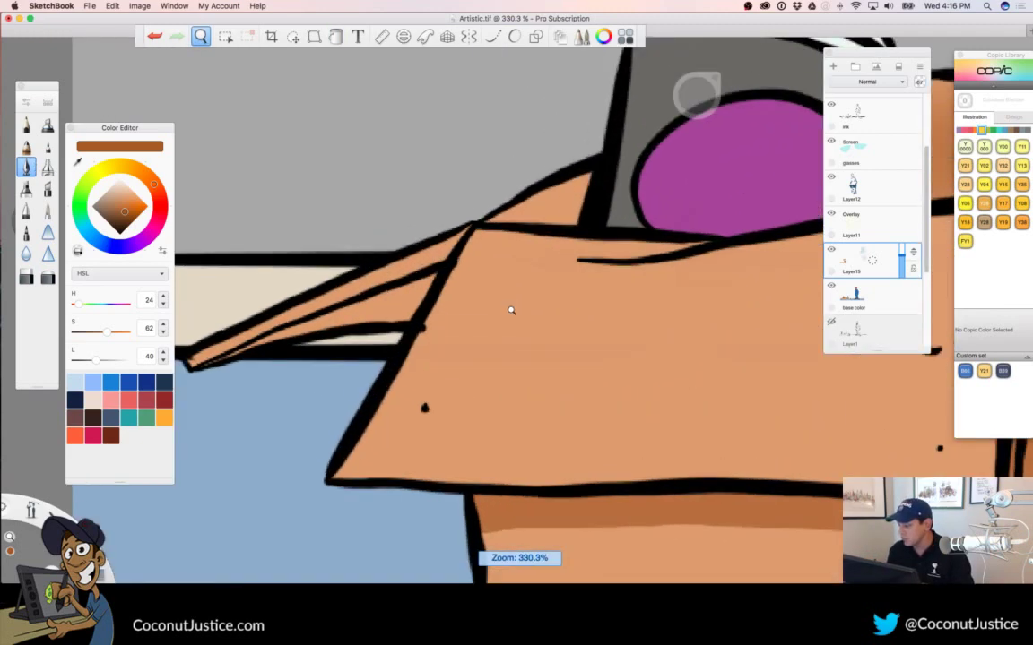
{"action": "mouse_move", "coordinate": [234, 351]}
{"action": "left_mouse_down"}
{"action": "mouse_move", "coordinate": [356, 313]}
{"action": "mouse_move", "coordinate": [311, 335]}
{"action": "mouse_move", "coordinate": [337, 328]}
{"action": "mouse_move", "coordinate": [289, 333]}
{"action": "mouse_move", "coordinate": [432, 274]}
{"action": "mouse_move", "coordinate": [401, 299]}
{"action": "left_mouse_up"}
Shade the crease at the front flap's top edge and the box interior left of the purple spray can in darker brown
{"action": "key", "text": "space"}
{"action": "left_click_drag", "start_coordinate": [519, 316], "coordinate": [321, 360]}
{"action": "left_click_drag", "start_coordinate": [632, 394], "coordinate": [578, 404]}
{"action": "left_click_drag", "start_coordinate": [487, 276], "coordinate": [655, 272]}
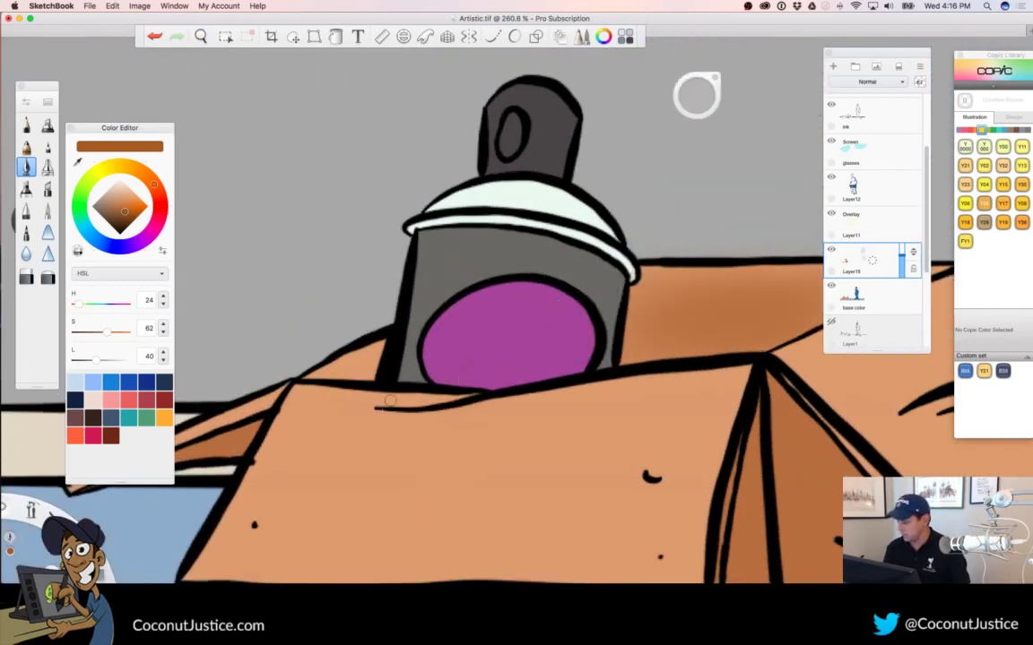
{"action": "left_click_drag", "start_coordinate": [380, 408], "coordinate": [465, 395]}
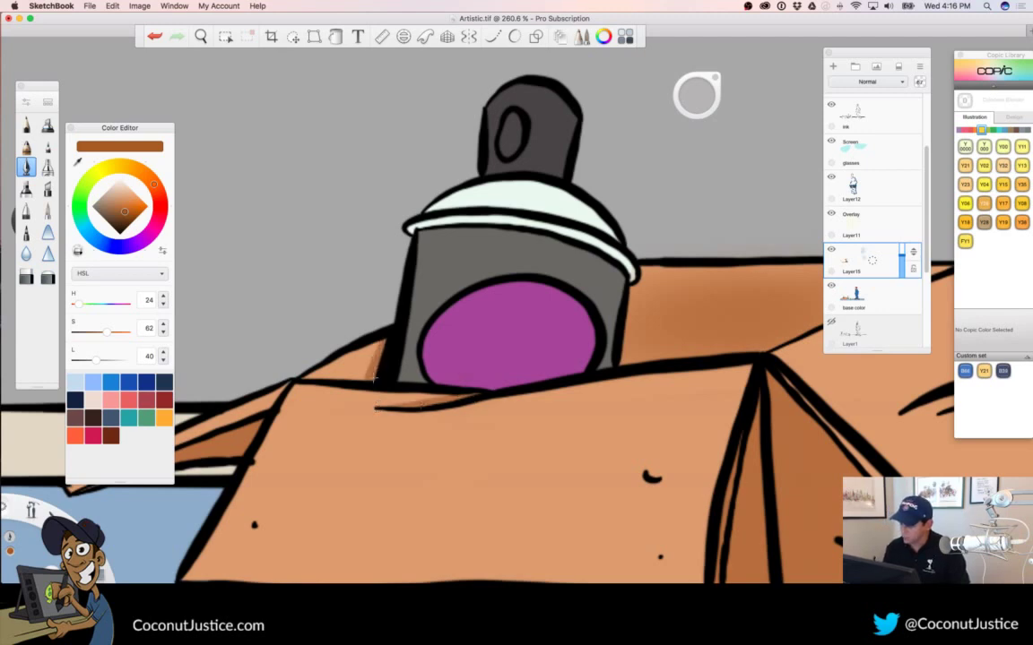
{"action": "mouse_move", "coordinate": [337, 362]}
{"action": "left_mouse_down"}
{"action": "mouse_move", "coordinate": [379, 361]}
{"action": "mouse_move", "coordinate": [365, 381]}
{"action": "mouse_move", "coordinate": [311, 374]}
{"action": "left_mouse_up"}
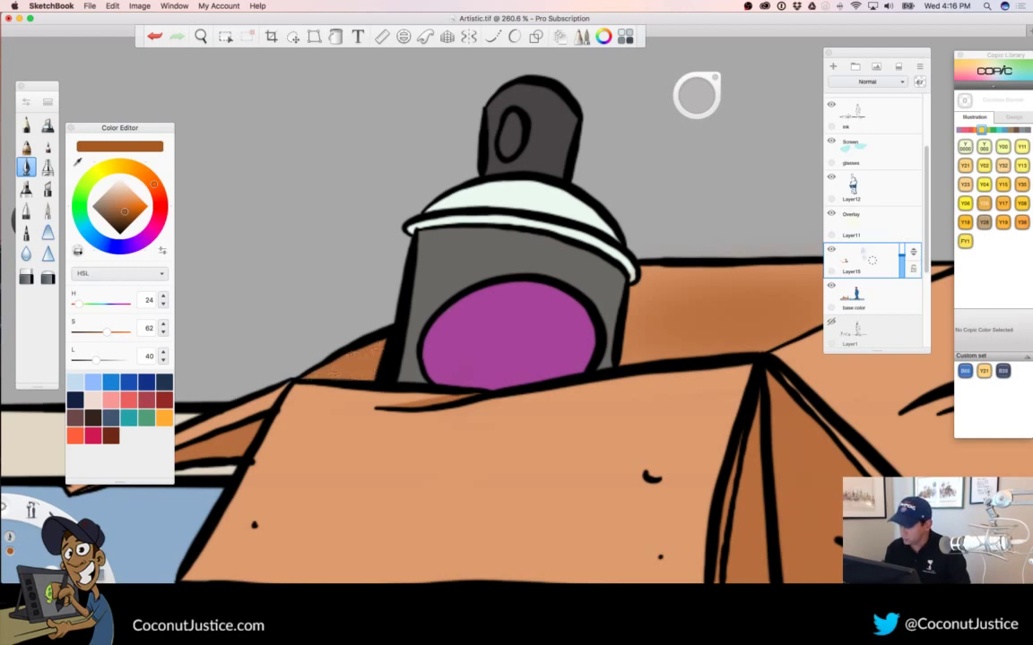
Slightly lower the opacity of Layer15, which holds the suit highlights and box shading
{"action": "key", "text": "space"}
{"action": "left_click_drag", "start_coordinate": [478, 354], "coordinate": [527, 408]}
{"action": "left_click_drag", "start_coordinate": [586, 431], "coordinate": [529, 445]}
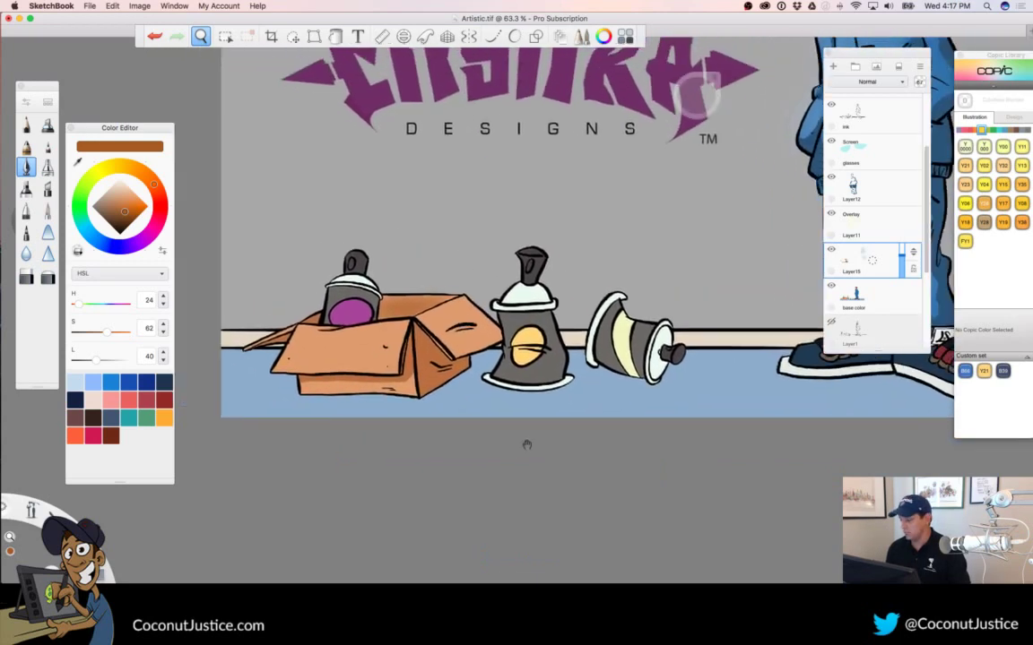
{"action": "left_click_drag", "start_coordinate": [417, 331], "coordinate": [480, 344]}
{"action": "left_click_drag", "start_coordinate": [514, 394], "coordinate": [378, 439]}
{"action": "left_click_drag", "start_coordinate": [725, 448], "coordinate": [614, 448]}
{"action": "left_click_drag", "start_coordinate": [588, 375], "coordinate": [663, 382]}
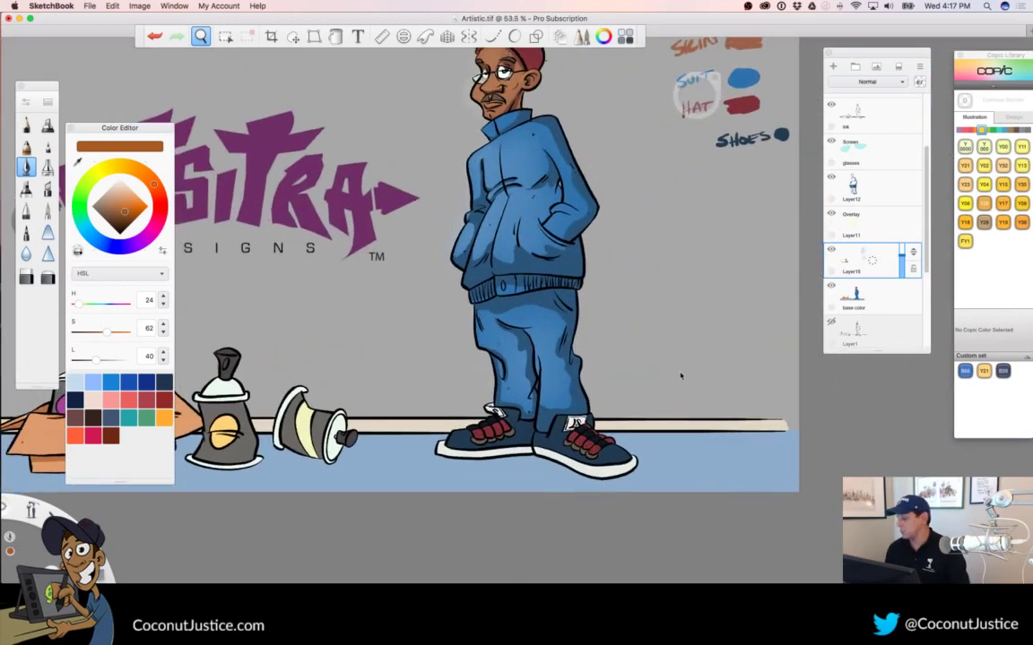
{"action": "left_click_drag", "start_coordinate": [902, 259], "coordinate": [902, 258]}
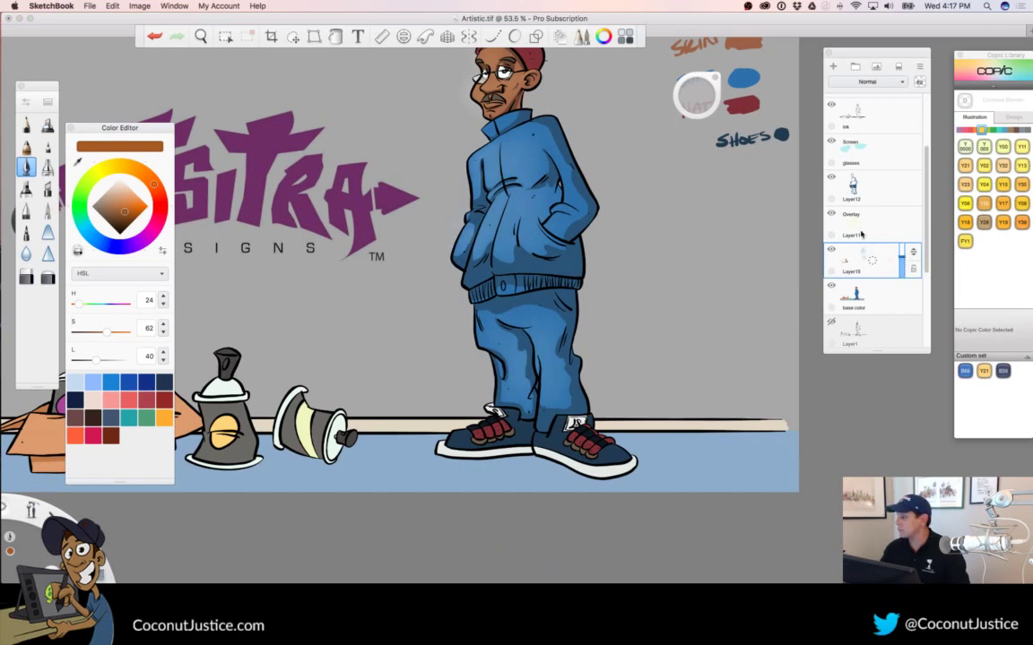
Compare the artwork with Layer11 hidden and shown, and lower the opacity of Layer12 to roughly half
{"action": "left_click", "coordinate": [831, 215]}
{"action": "left_click", "coordinate": [831, 215]}
{"action": "left_click", "coordinate": [870, 183]}
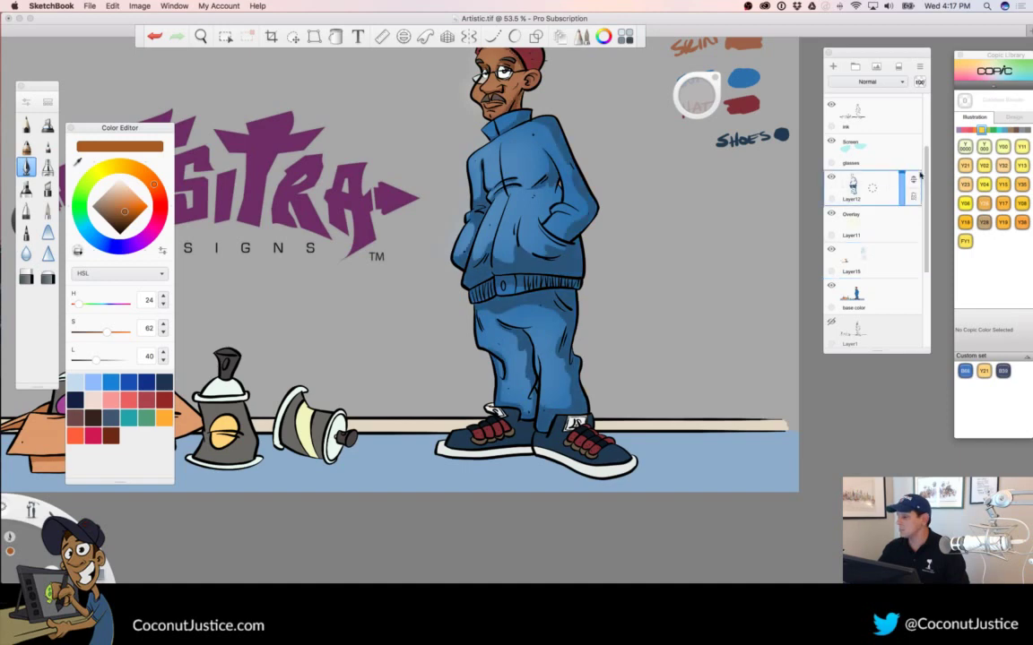
{"action": "left_click_drag", "start_coordinate": [904, 176], "coordinate": [903, 189]}
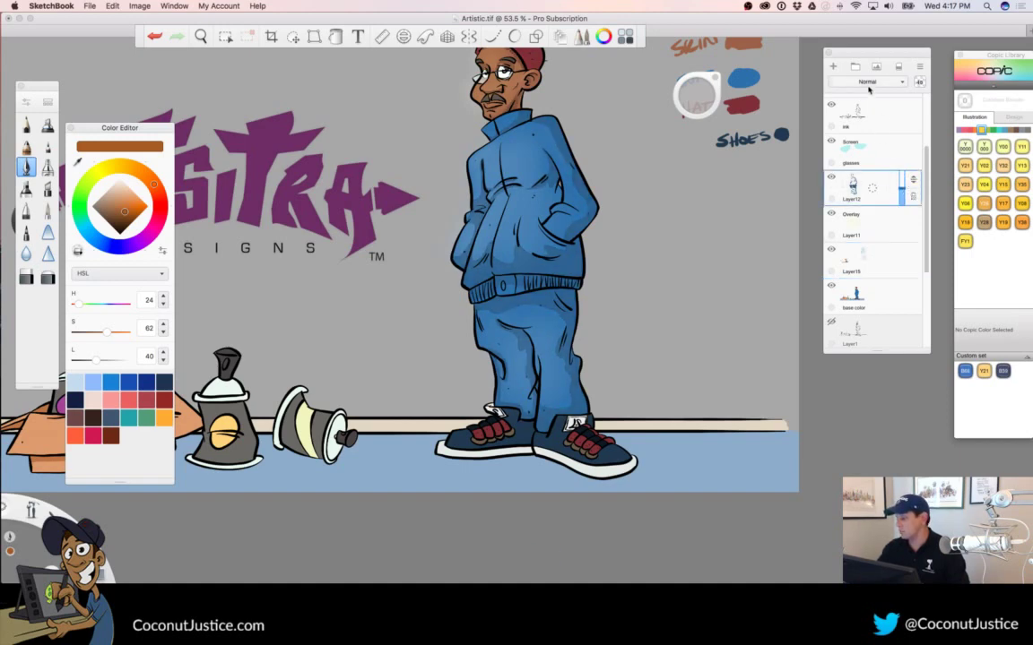
Try the Overlay blend mode on Layer12, and switch the layer to Soft Light
{"action": "left_click", "coordinate": [867, 82]}
{"action": "left_click", "coordinate": [860, 226]}
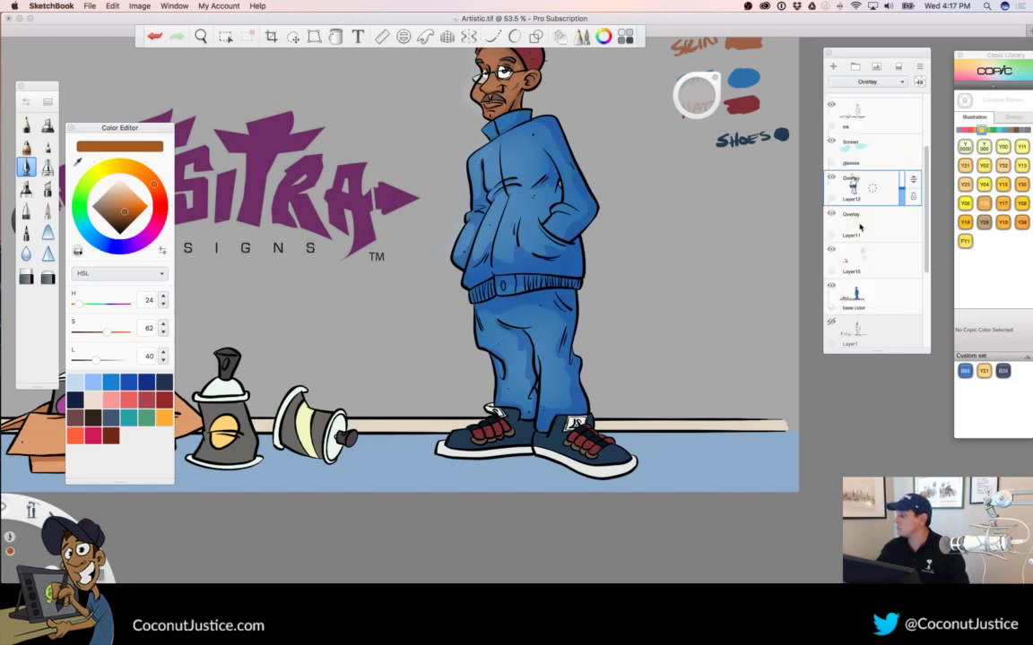
{"action": "left_click", "coordinate": [867, 82]}
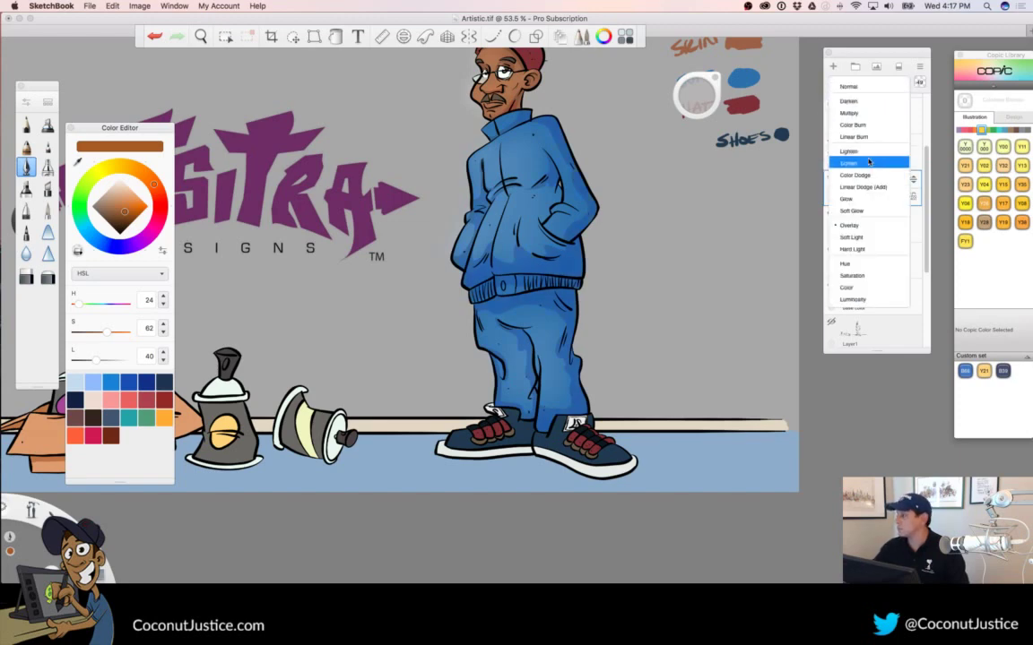
{"action": "left_click", "coordinate": [868, 238]}
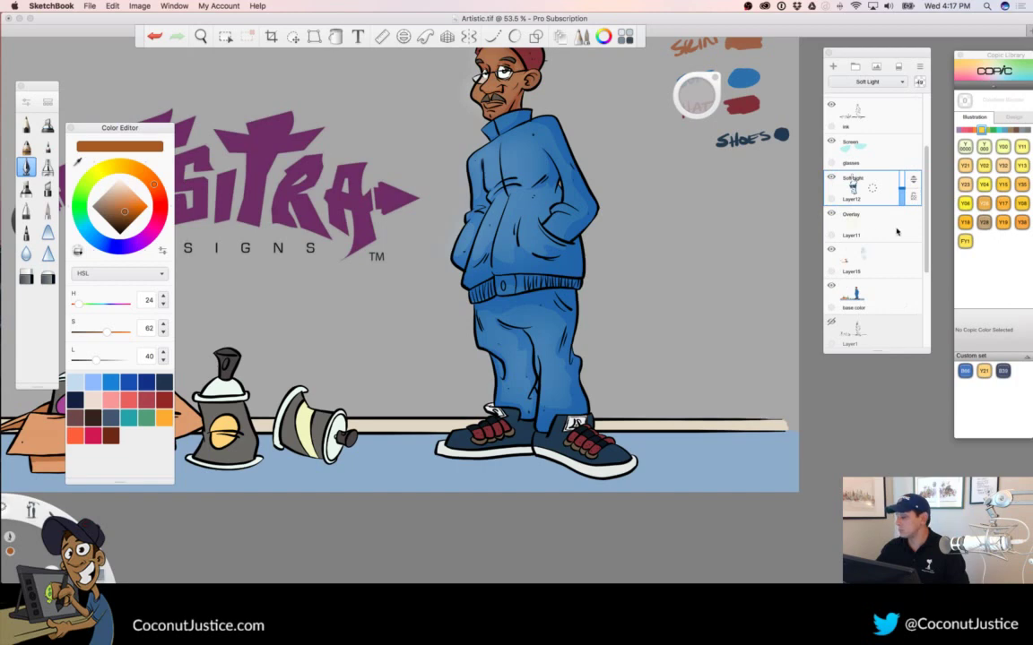
Raise the opacity of Layer12 to about 93%, and compare the artwork with Layer15 hidden and shown
{"action": "left_click_drag", "start_coordinate": [905, 190], "coordinate": [902, 183]}
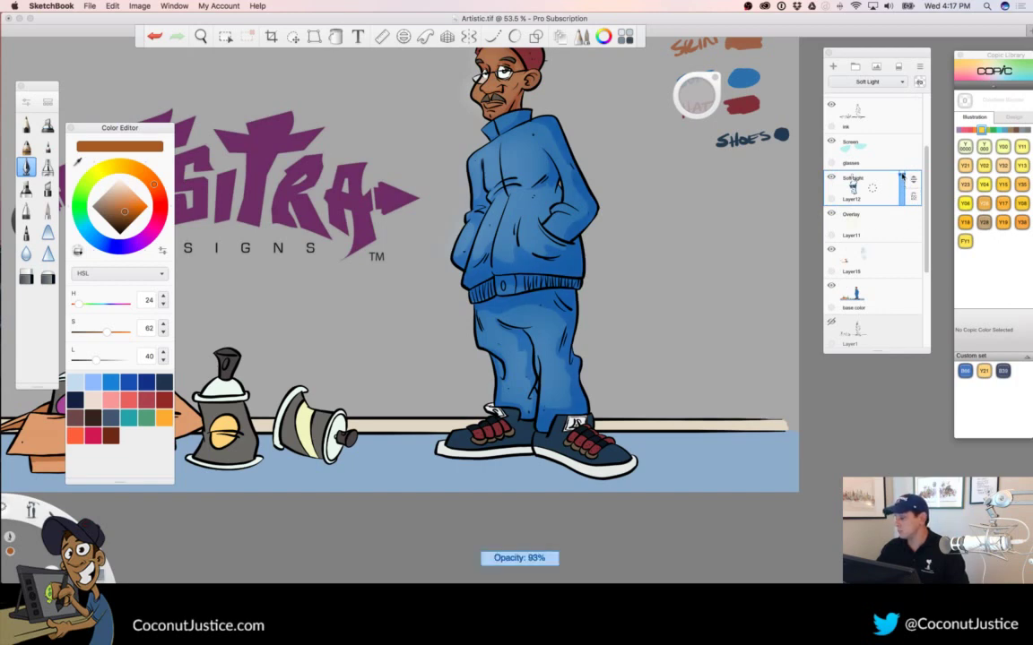
{"action": "key", "text": "space"}
{"action": "left_click_drag", "start_coordinate": [534, 311], "coordinate": [504, 313]}
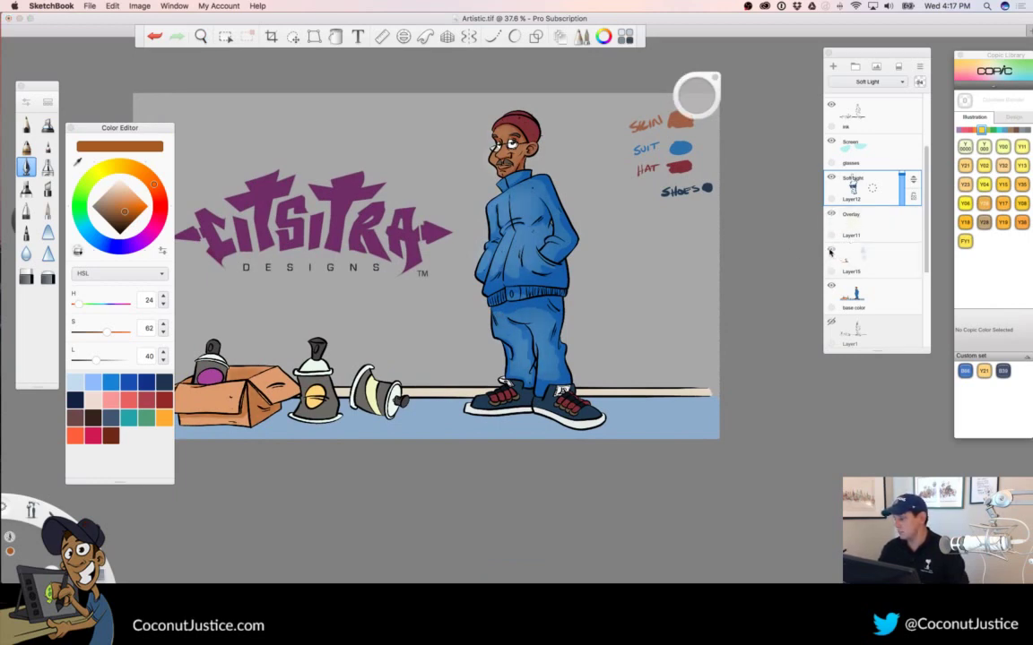
{"action": "left_click", "coordinate": [831, 252]}
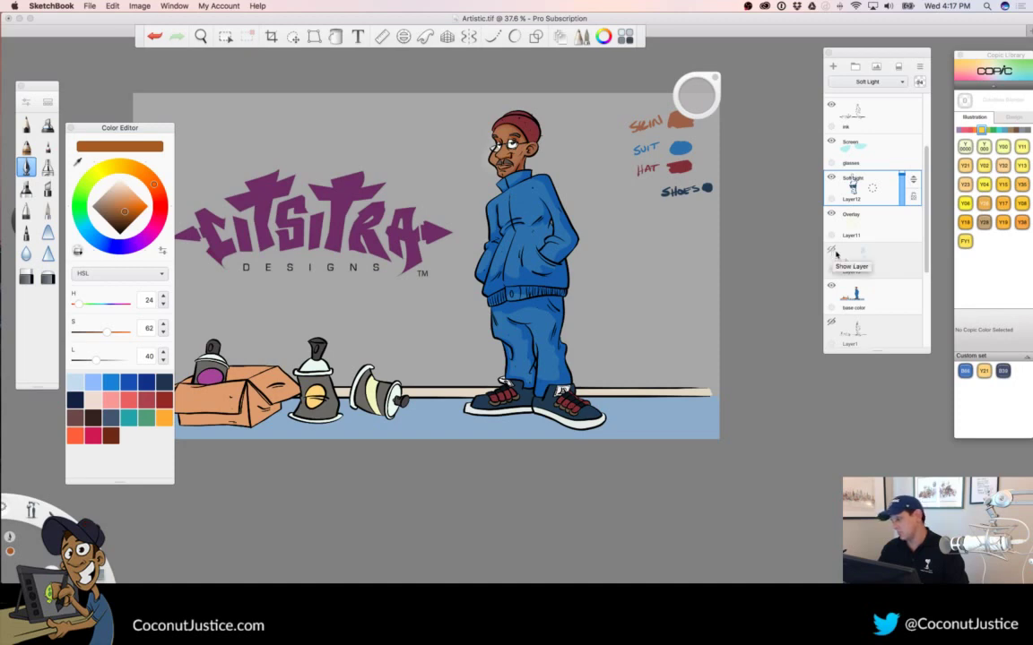
{"action": "left_click", "coordinate": [831, 252]}
Erase the light highlights on the suit's jacket and trousers from Layer15 with a large eraser, keeping the box shading
{"action": "left_click", "coordinate": [876, 243]}
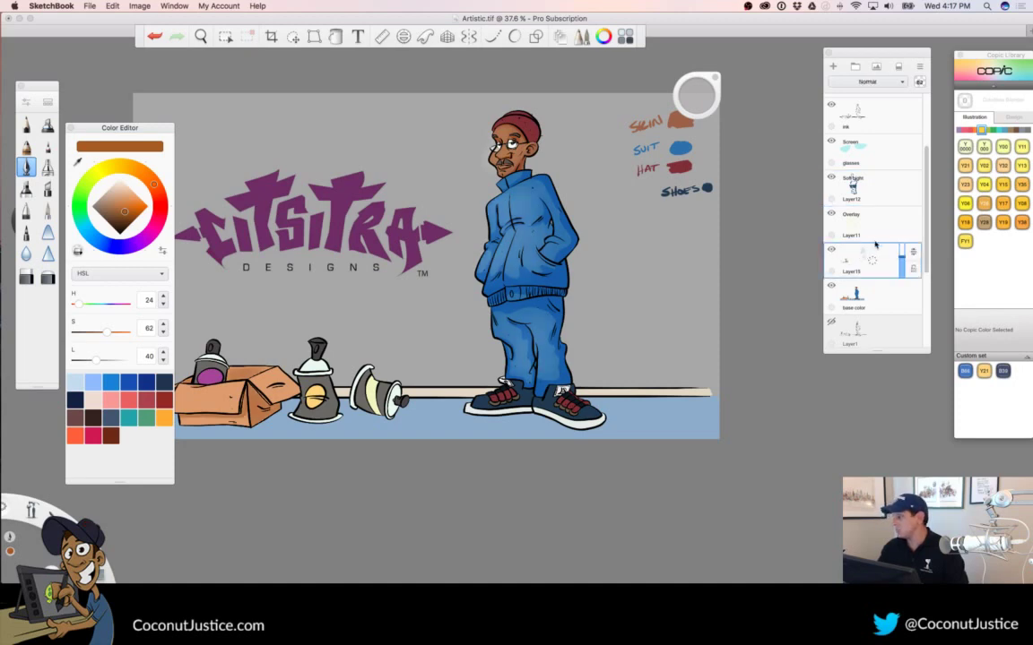
{"action": "left_click_drag", "start_coordinate": [698, 106], "coordinate": [867, 105]}
{"action": "mouse_move", "coordinate": [692, 103]}
{"action": "left_mouse_down"}
{"action": "mouse_move", "coordinate": [918, 96]}
{"action": "mouse_move", "coordinate": [841, 99]}
{"action": "mouse_move", "coordinate": [851, 100]}
{"action": "left_mouse_up"}
{"action": "mouse_move", "coordinate": [535, 179]}
{"action": "left_mouse_down"}
{"action": "mouse_move", "coordinate": [463, 188]}
{"action": "mouse_move", "coordinate": [457, 235]}
{"action": "left_mouse_up"}
{"action": "left_click_drag", "start_coordinate": [492, 285], "coordinate": [490, 361]}
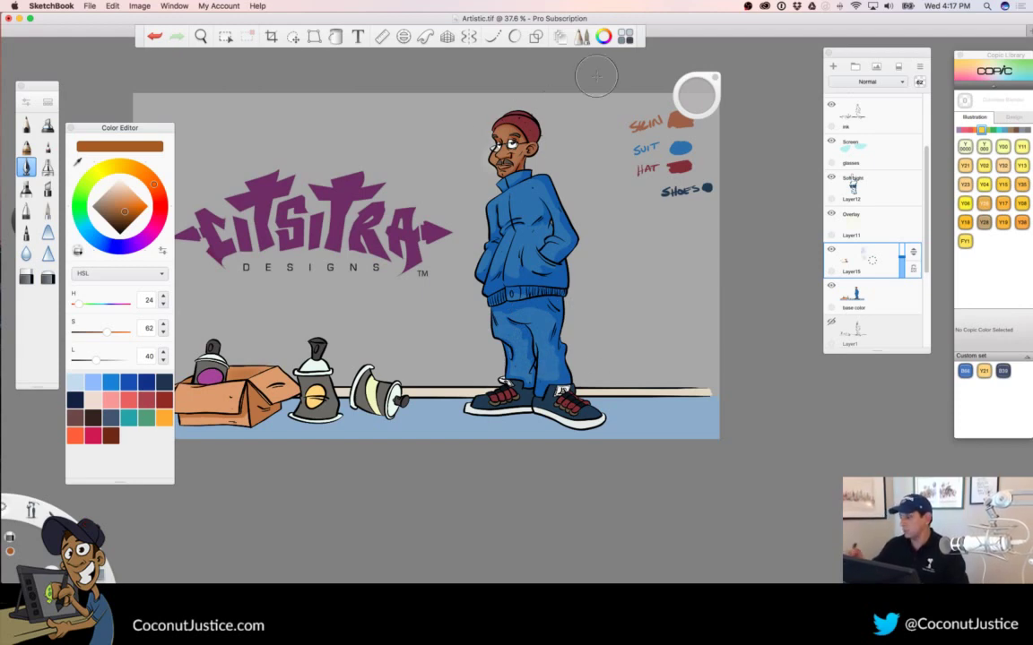
{"action": "key", "text": "space"}
{"action": "left_click_drag", "start_coordinate": [545, 240], "coordinate": [531, 315]}
{"action": "left_click_drag", "start_coordinate": [618, 410], "coordinate": [622, 424]}
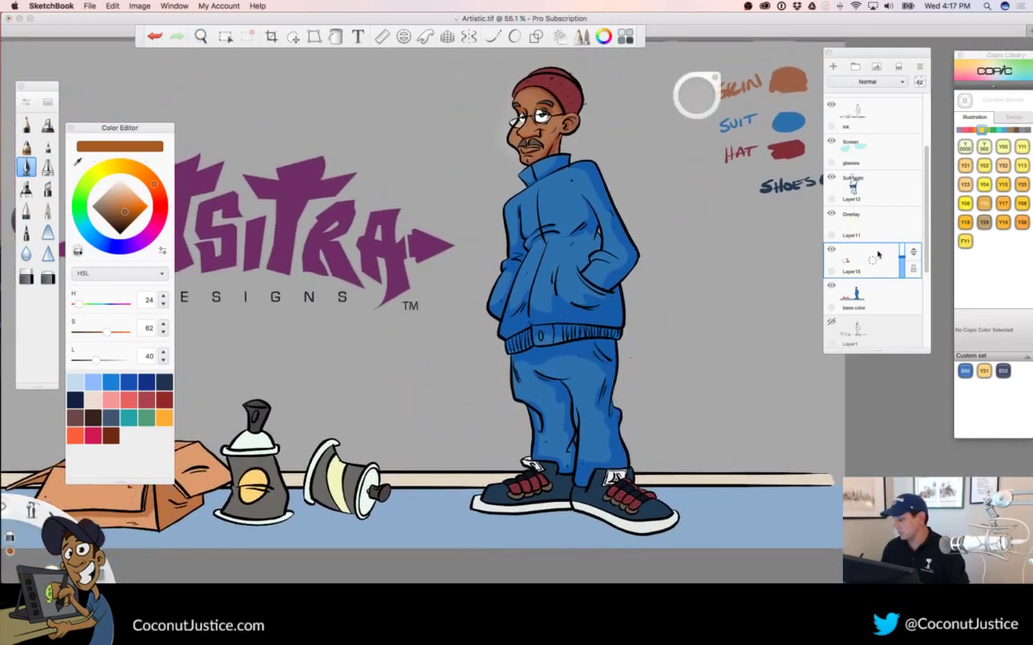
Compare the artwork with the base color layer, Layer11 and Layer12 each hidden and shown
{"action": "left_click", "coordinate": [830, 289]}
{"action": "left_click", "coordinate": [831, 289]}
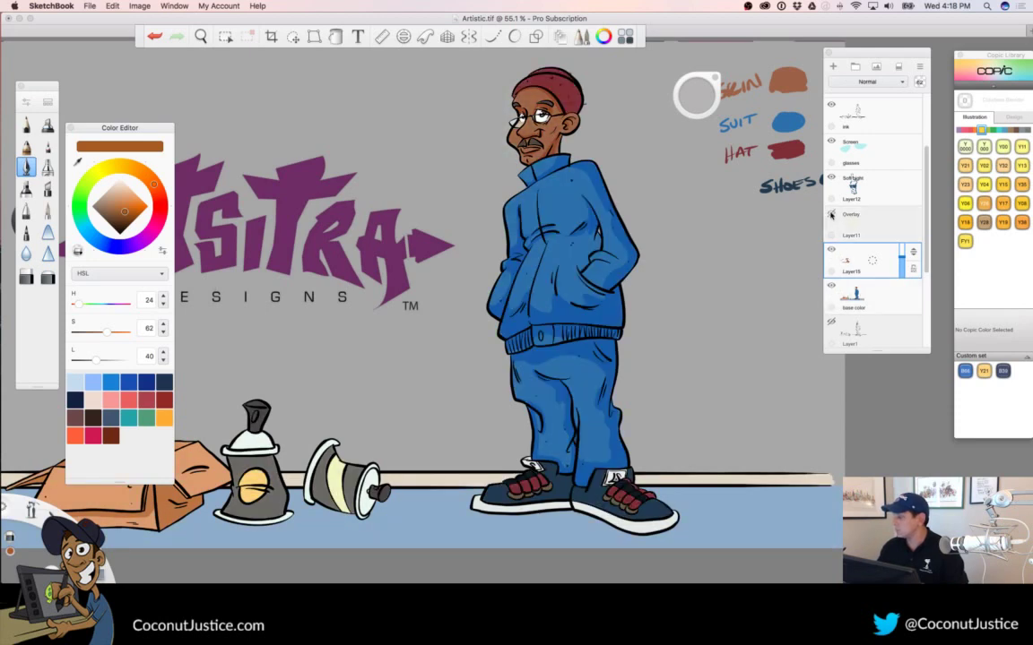
{"action": "left_click", "coordinate": [830, 179]}
{"action": "left_click", "coordinate": [830, 179]}
Switch Layer12 to the Normal blend mode and set its opacity to 100%
{"action": "left_click", "coordinate": [856, 185]}
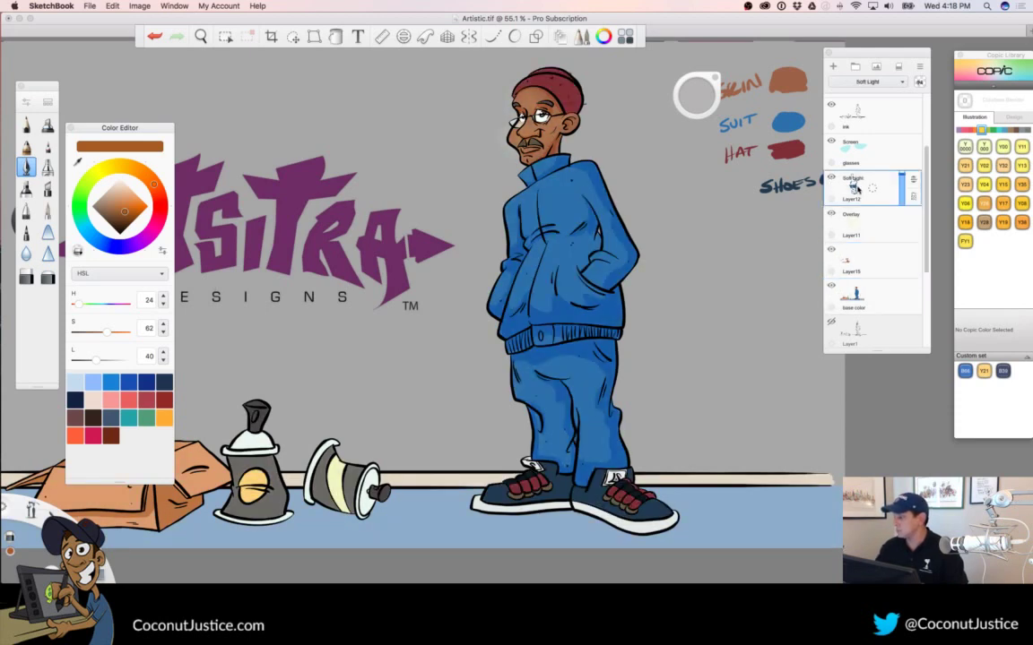
{"action": "left_click", "coordinate": [867, 82]}
{"action": "left_click", "coordinate": [872, 92]}
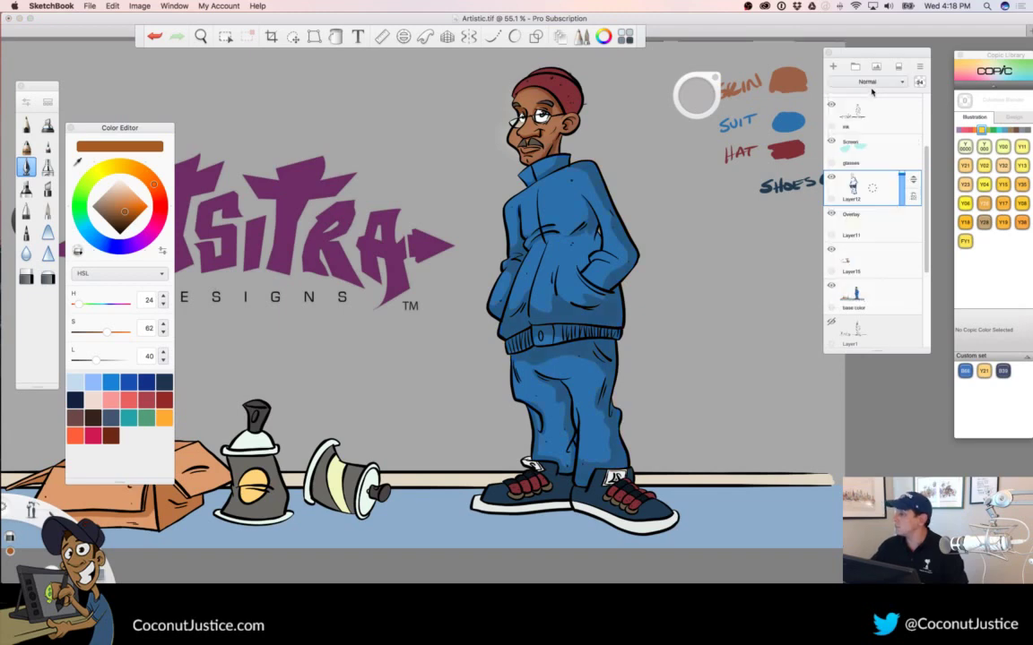
{"action": "left_click_drag", "start_coordinate": [902, 182], "coordinate": [902, 185]}
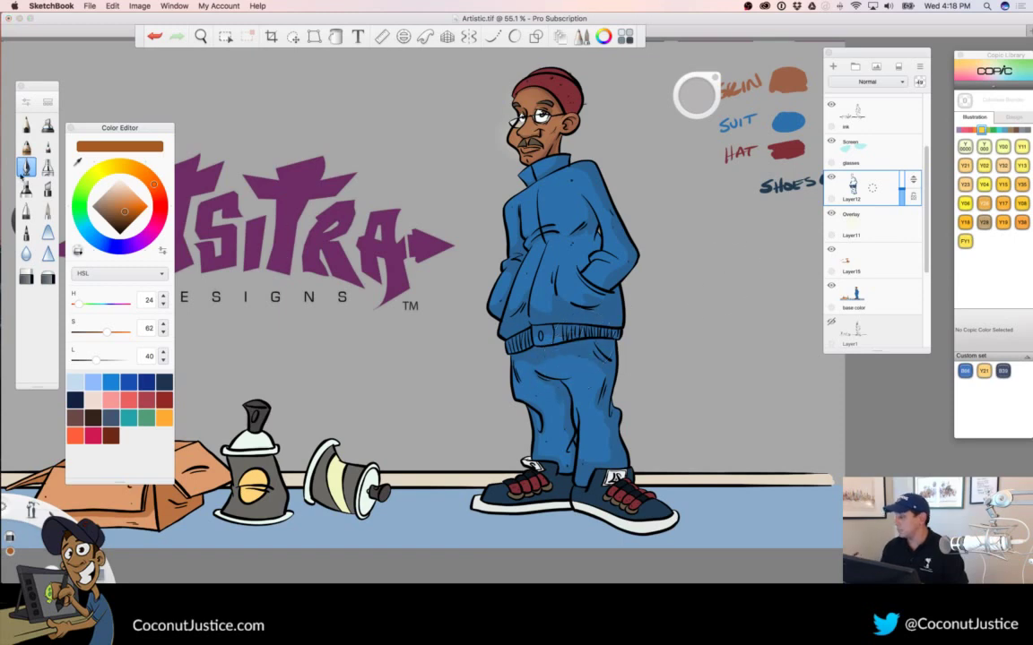
{"action": "left_click_drag", "start_coordinate": [902, 189], "coordinate": [905, 137]}
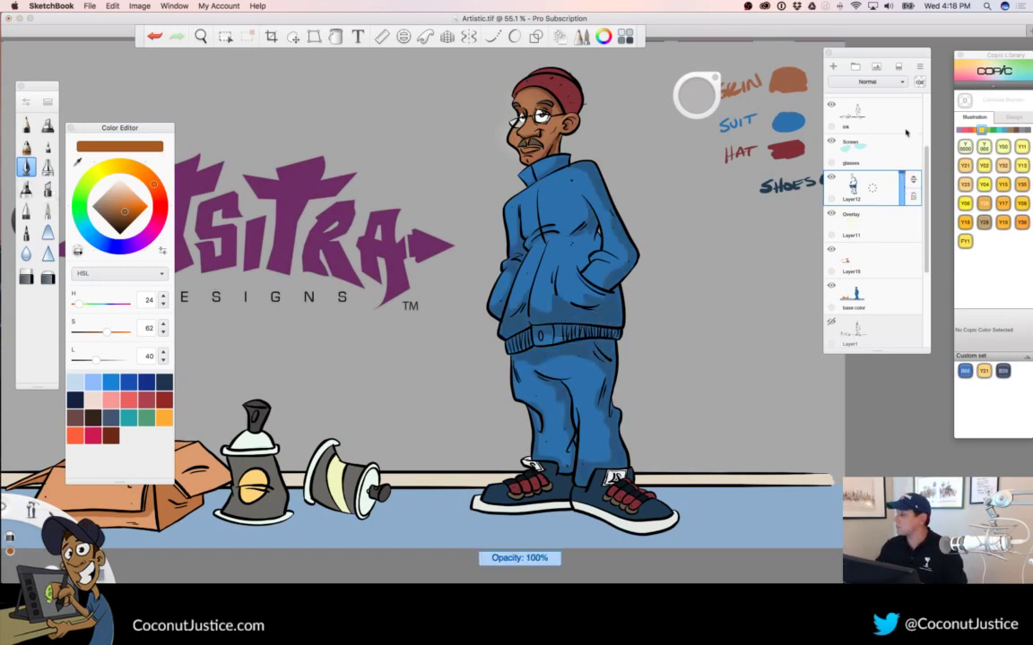
Sample the suit's dark shadow blue, set the brush size to 4.2, and shade above the curved crease on the upper trousers
{"action": "left_click", "coordinate": [597, 294], "text": "alt"}
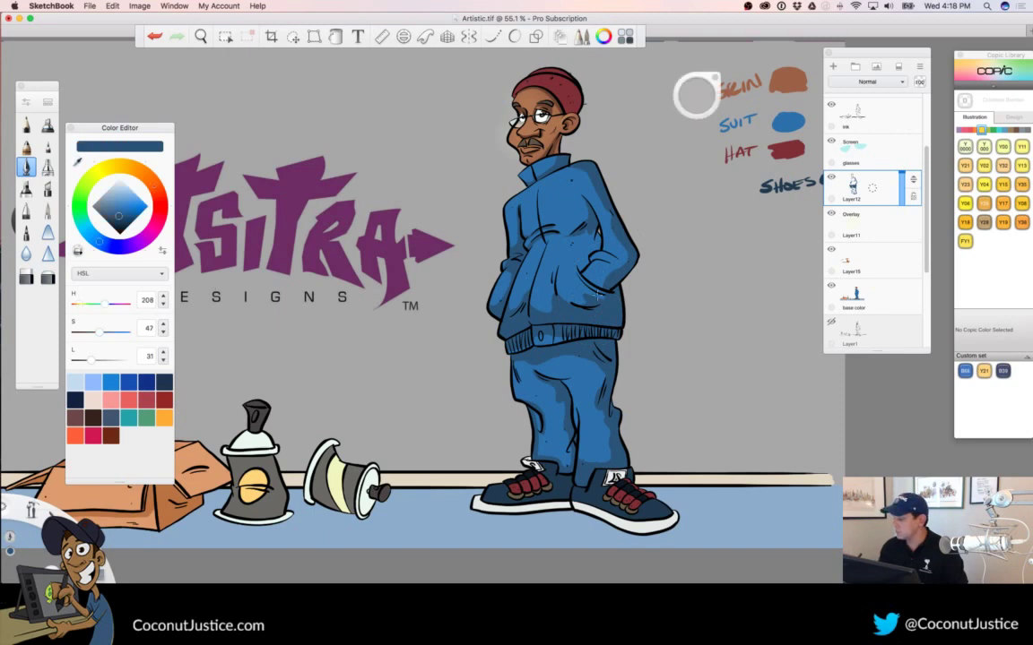
{"action": "mouse_move", "coordinate": [697, 95]}
{"action": "left_mouse_down"}
{"action": "mouse_move", "coordinate": [342, 131]}
{"action": "mouse_move", "coordinate": [714, 101]}
{"action": "left_mouse_up"}
{"action": "key", "text": "["}
{"action": "key", "text": "]"}
{"action": "key", "text": "]"}
{"action": "key", "text": "]"}
{"action": "key", "text": "]"}
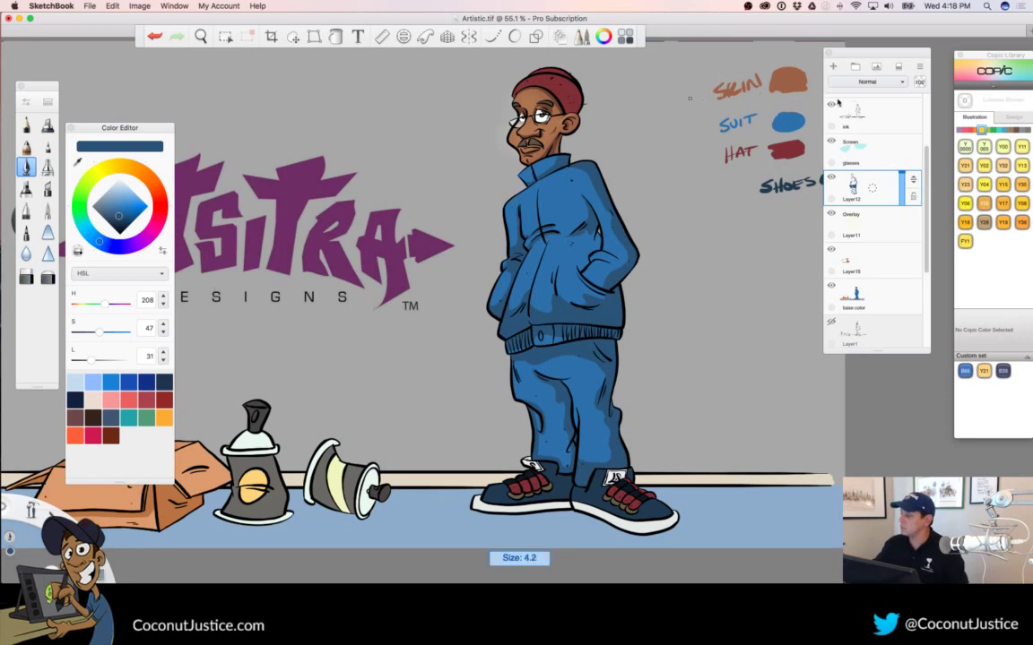
{"action": "key", "text": "space"}
{"action": "left_click_drag", "start_coordinate": [540, 366], "coordinate": [569, 380]}
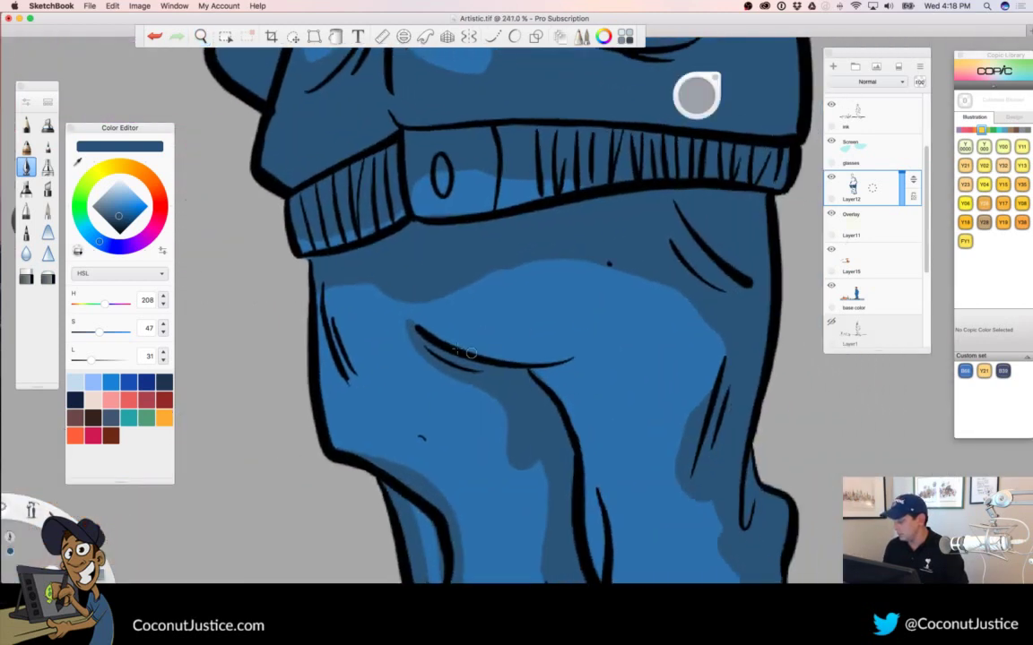
{"action": "mouse_move", "coordinate": [414, 321]}
{"action": "left_mouse_down"}
{"action": "mouse_move", "coordinate": [496, 348]}
{"action": "mouse_move", "coordinate": [571, 355]}
{"action": "left_mouse_up"}
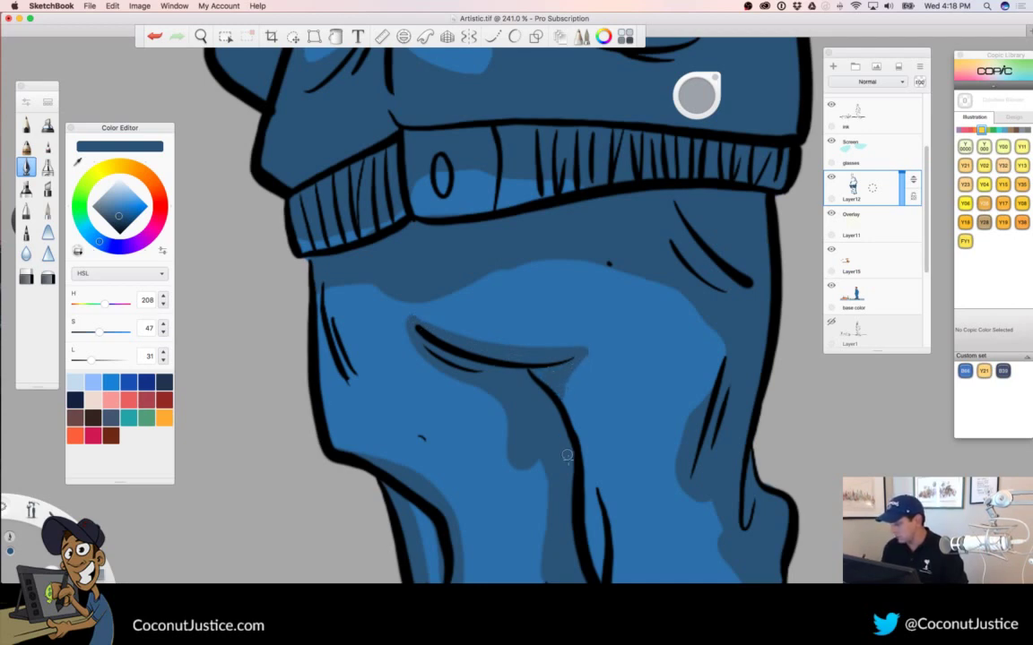
Shade the narrow fold between the trouser legs in the same dark blue, and review the whole illustration without the interface
{"action": "key", "text": "space"}
{"action": "left_click_drag", "start_coordinate": [615, 430], "coordinate": [513, 373]}
{"action": "mouse_move", "coordinate": [655, 511]}
{"action": "left_mouse_down"}
{"action": "mouse_move", "coordinate": [566, 360]}
{"action": "mouse_move", "coordinate": [552, 309]}
{"action": "mouse_move", "coordinate": [679, 288]}
{"action": "mouse_move", "coordinate": [442, 278]}
{"action": "mouse_move", "coordinate": [417, 309]}
{"action": "mouse_move", "coordinate": [415, 403]}
{"action": "left_mouse_up"}
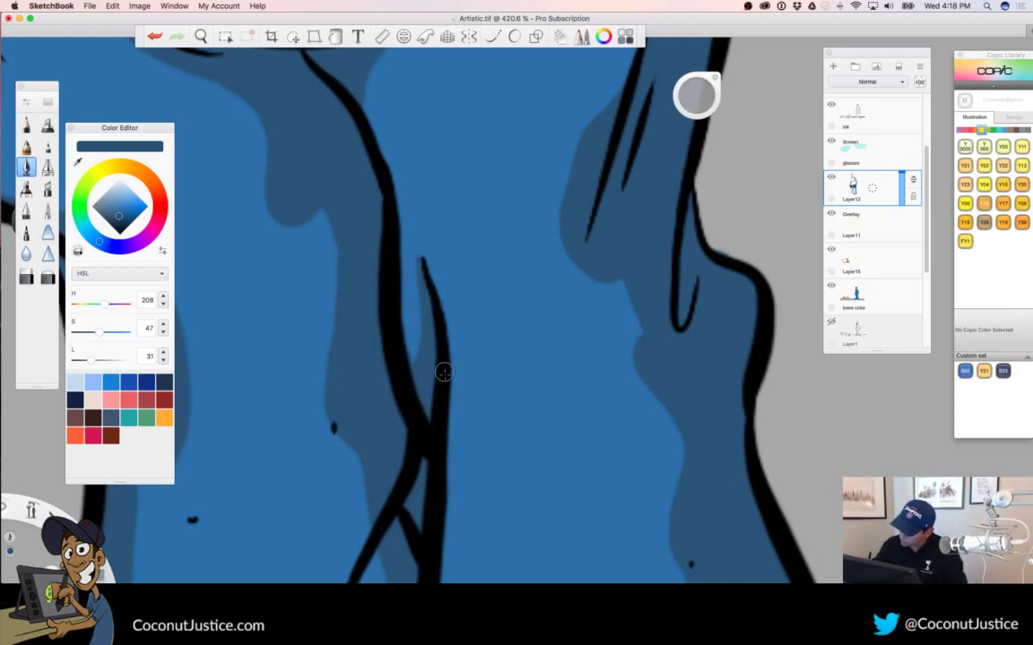
{"action": "key", "text": "space"}
{"action": "left_click_drag", "start_coordinate": [513, 350], "coordinate": [303, 404]}
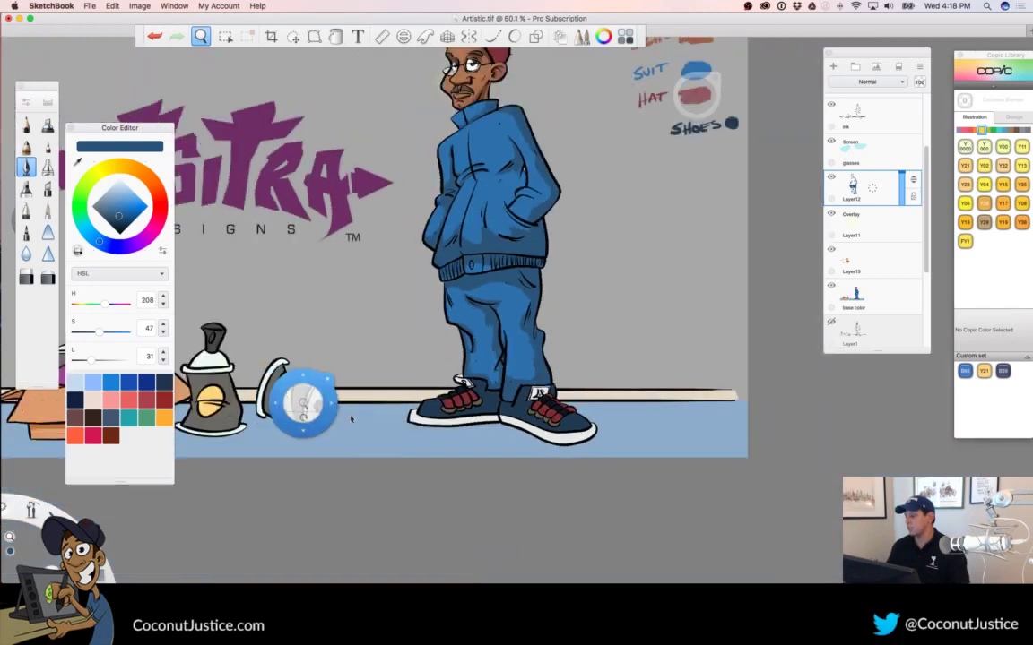
{"action": "left_click_drag", "start_coordinate": [637, 361], "coordinate": [756, 427]}
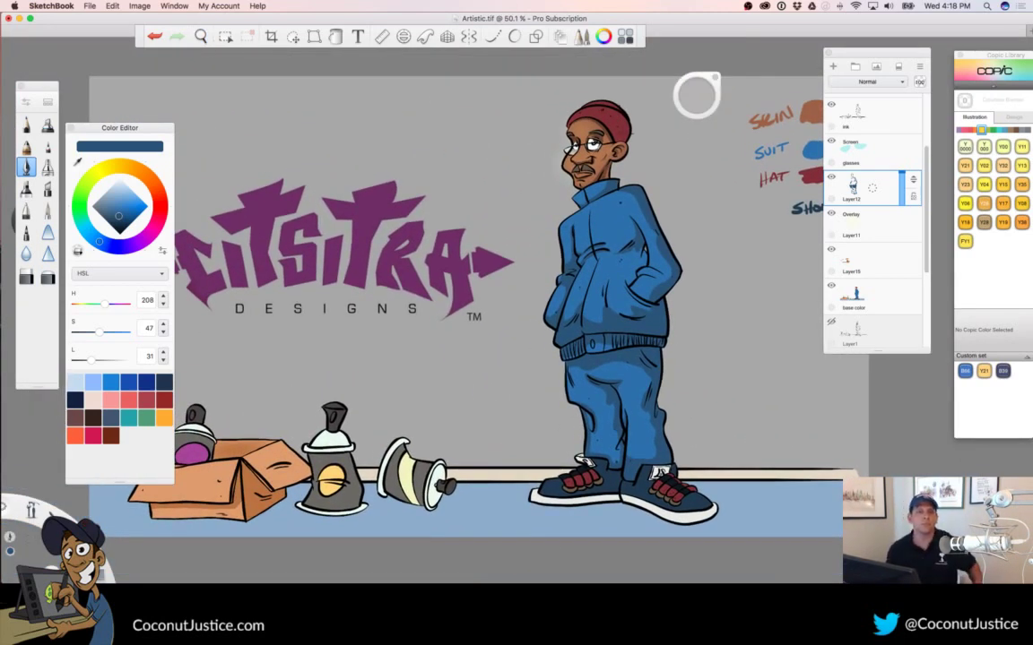
{"action": "key", "text": "Tab"}
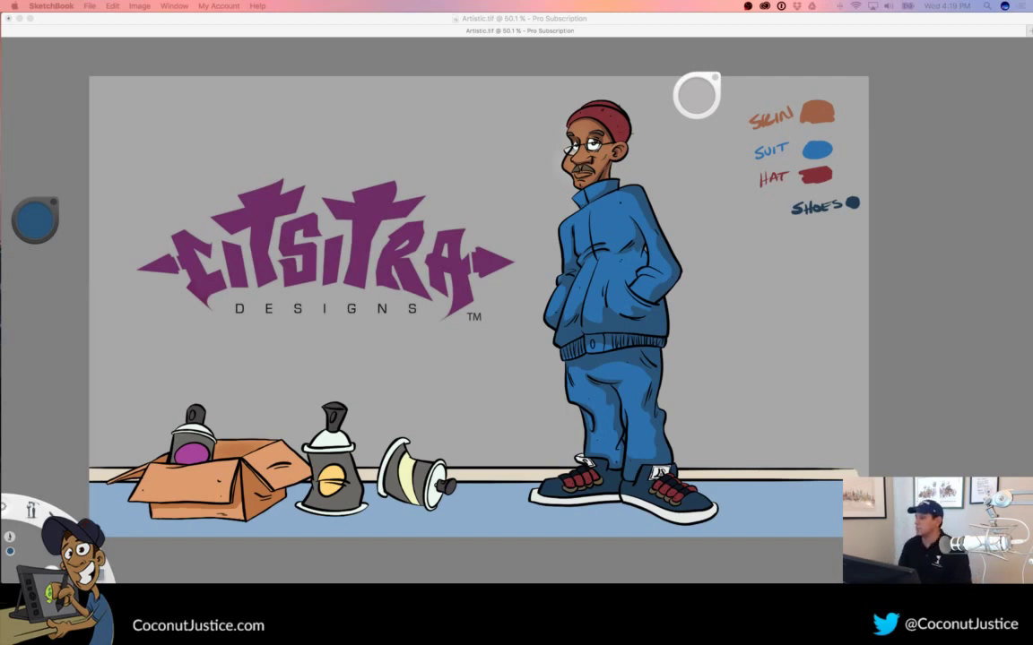
{"action": "key", "text": "Tab"}
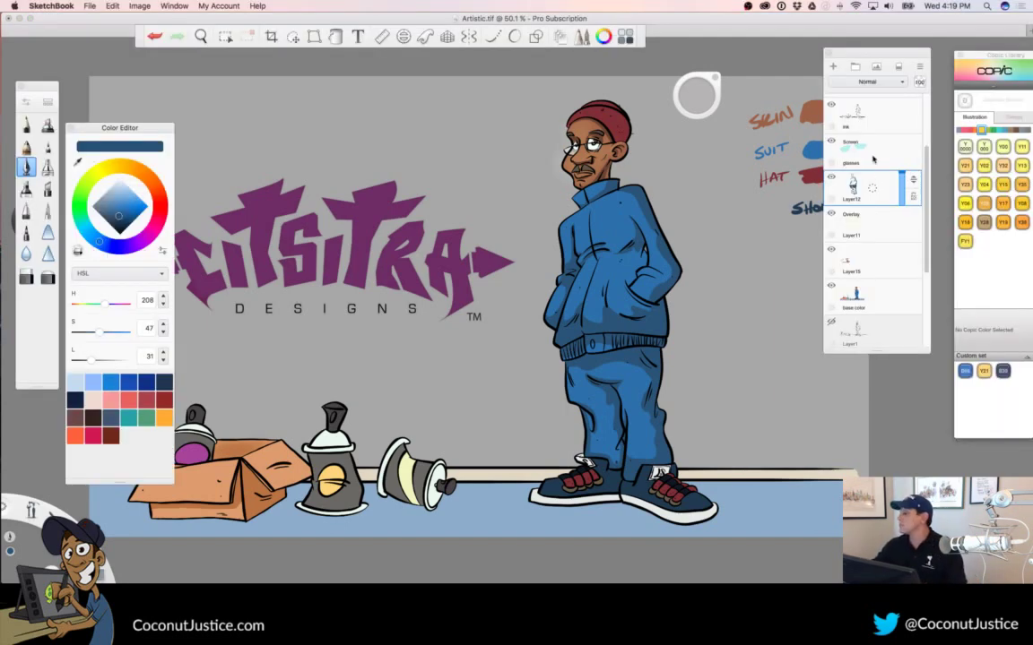
Add a new layer directly above the ink layer and set the brush color to black
{"action": "left_click_drag", "start_coordinate": [923, 180], "coordinate": [923, 123]}
{"action": "left_click", "coordinate": [871, 216]}
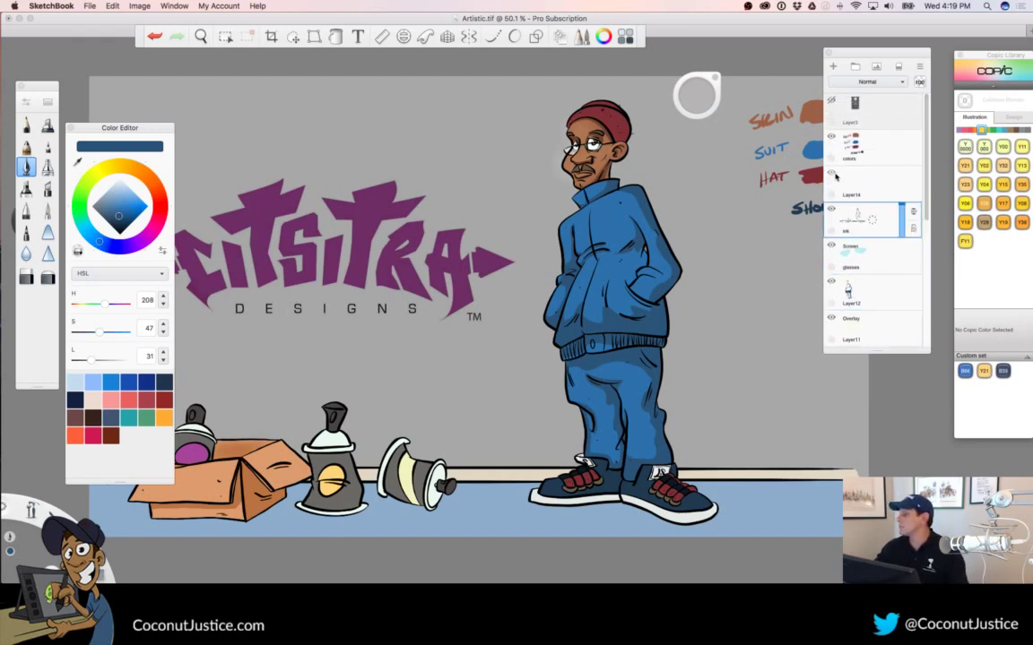
{"action": "left_click", "coordinate": [833, 67]}
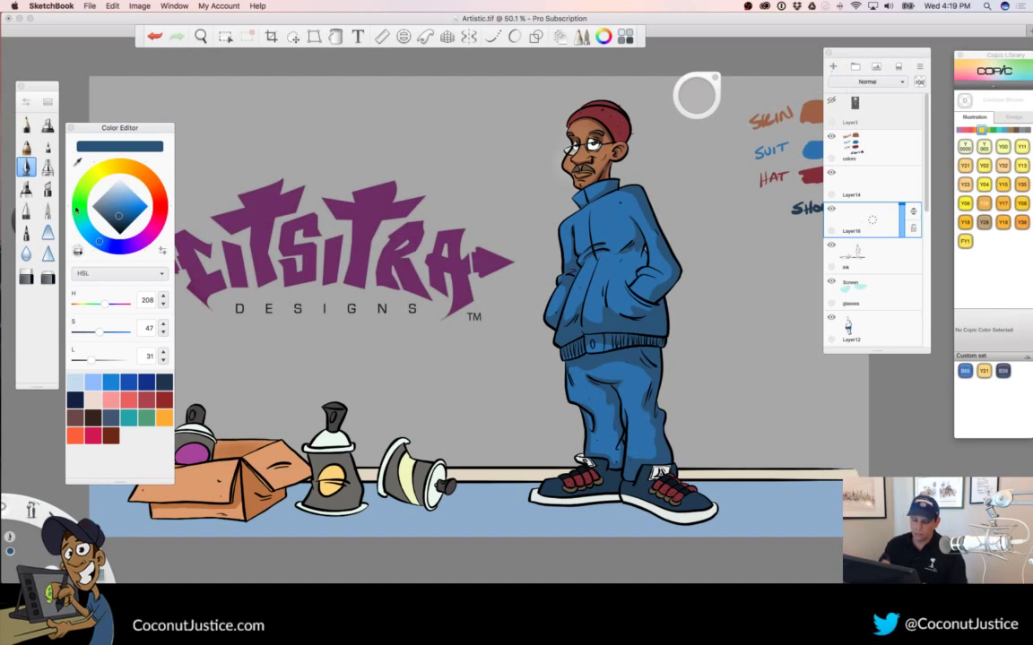
{"action": "left_click_drag", "start_coordinate": [125, 233], "coordinate": [116, 370]}
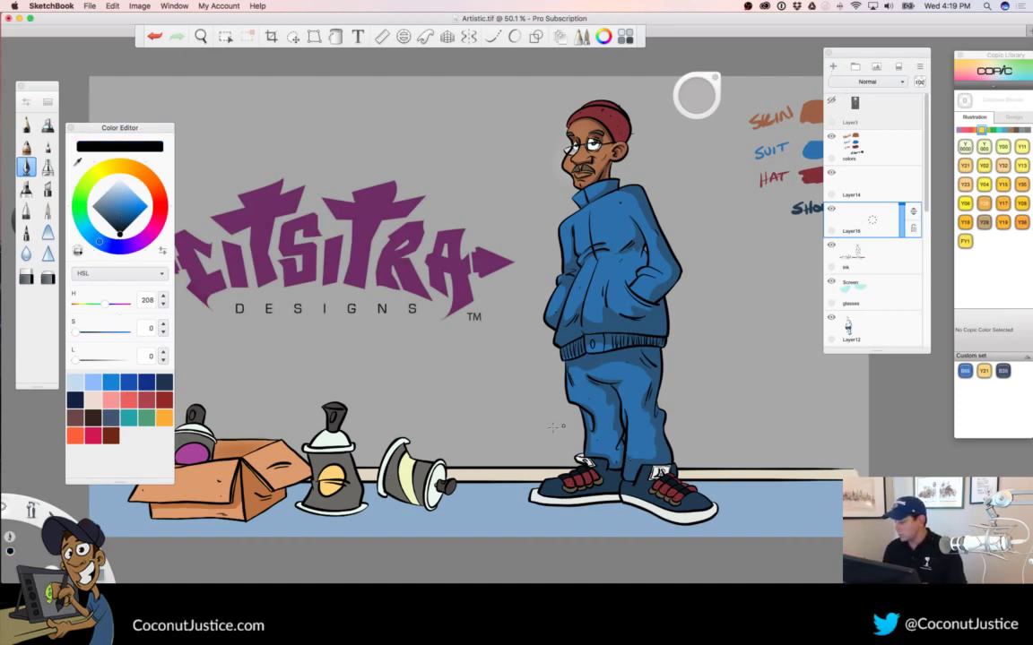
Fill the loop-shaped fold at the outer knee of the left trouser leg with solid black
{"action": "key", "text": "space"}
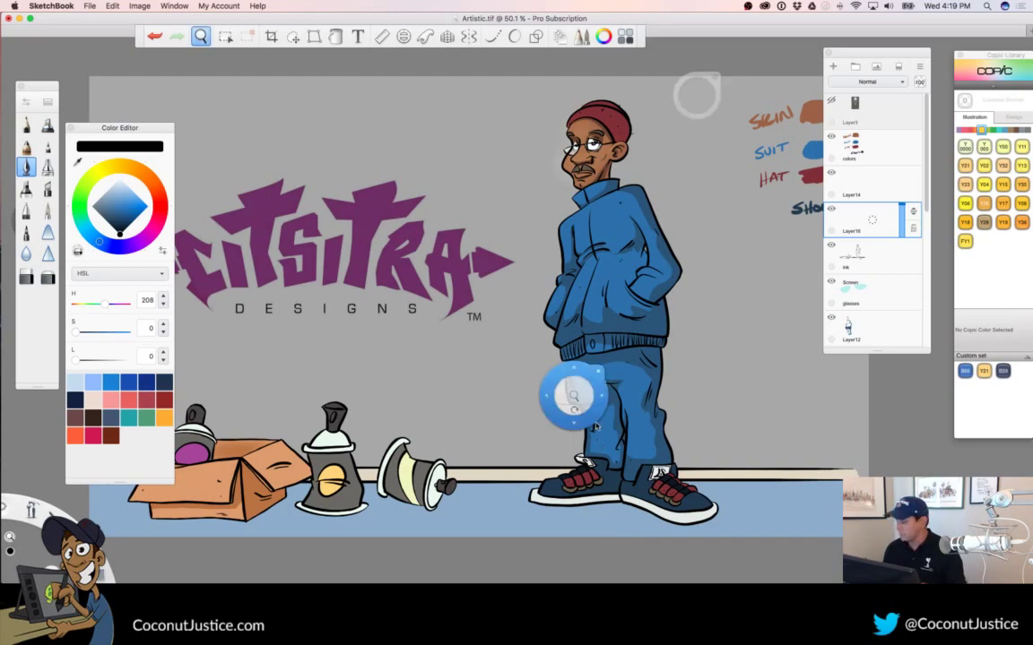
{"action": "left_click_drag", "start_coordinate": [578, 402], "coordinate": [727, 408]}
{"action": "left_click_drag", "start_coordinate": [642, 463], "coordinate": [482, 340]}
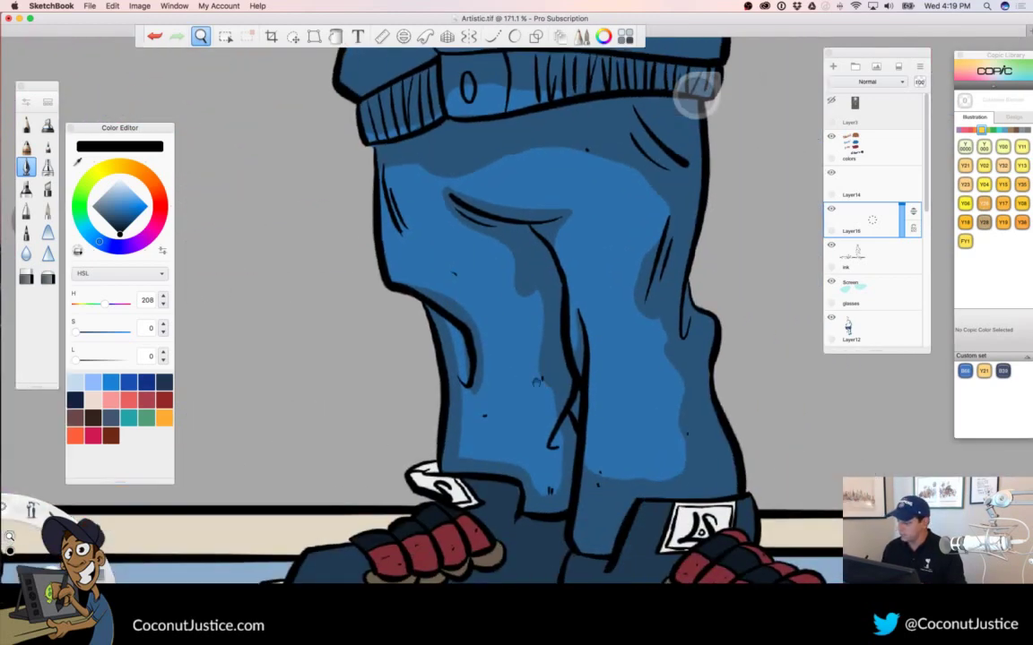
{"action": "left_click_drag", "start_coordinate": [554, 362], "coordinate": [629, 342]}
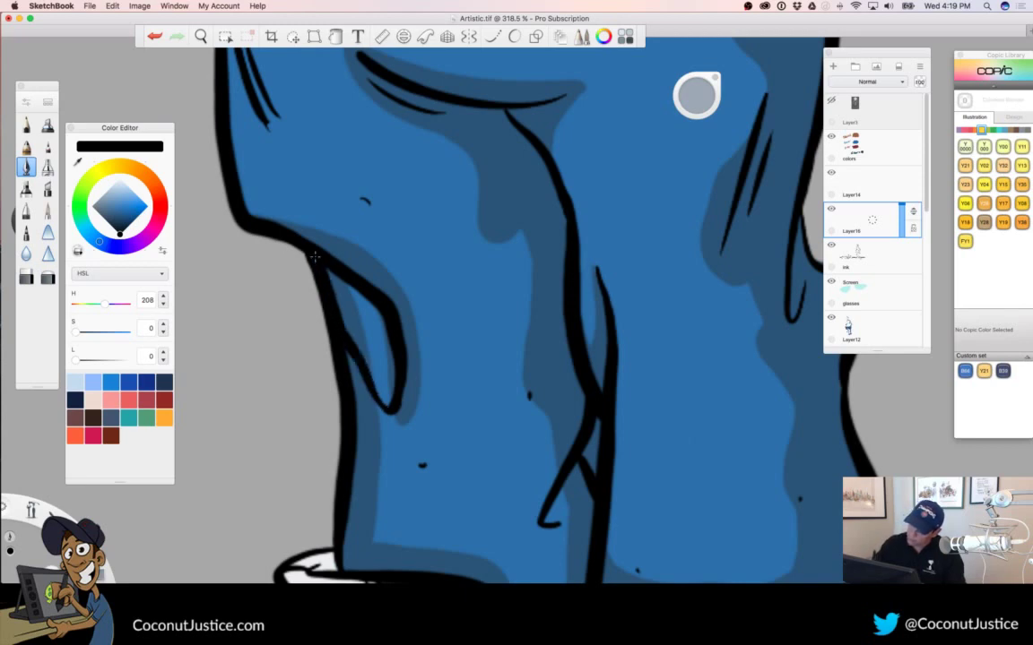
{"action": "mouse_move", "coordinate": [344, 277]}
{"action": "left_mouse_down"}
{"action": "mouse_move", "coordinate": [377, 307]}
{"action": "mouse_move", "coordinate": [395, 349]}
{"action": "mouse_move", "coordinate": [390, 407]}
{"action": "mouse_move", "coordinate": [380, 390]}
{"action": "left_mouse_up"}
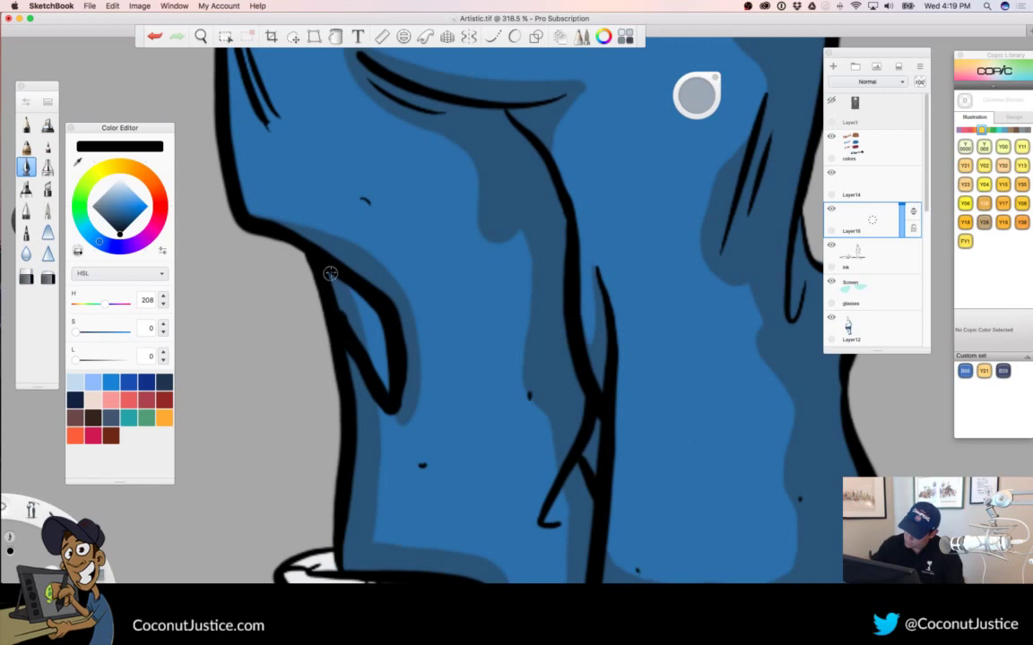
{"action": "mouse_move", "coordinate": [300, 247]}
{"action": "left_mouse_down"}
{"action": "mouse_move", "coordinate": [385, 364]}
{"action": "mouse_move", "coordinate": [345, 333]}
{"action": "mouse_move", "coordinate": [337, 297]}
{"action": "mouse_move", "coordinate": [383, 350]}
{"action": "left_mouse_up"}
Fill the pointed fold on the inner lower trouser leg and the small gaps beside it with solid black
{"action": "key", "text": "space"}
{"action": "left_click_drag", "start_coordinate": [518, 311], "coordinate": [345, 359]}
{"action": "mouse_move", "coordinate": [536, 378]}
{"action": "left_mouse_down"}
{"action": "mouse_move", "coordinate": [513, 415]}
{"action": "mouse_move", "coordinate": [569, 387]}
{"action": "mouse_move", "coordinate": [674, 364]}
{"action": "left_mouse_up"}
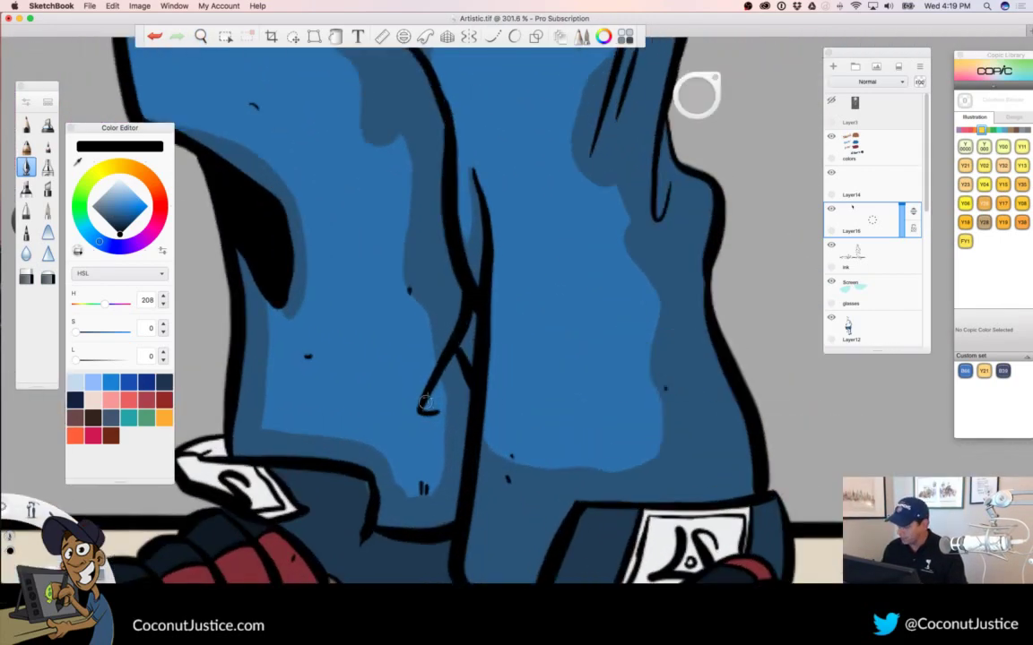
{"action": "mouse_move", "coordinate": [424, 399]}
{"action": "left_mouse_down"}
{"action": "mouse_move", "coordinate": [443, 368]}
{"action": "mouse_move", "coordinate": [466, 376]}
{"action": "mouse_move", "coordinate": [444, 376]}
{"action": "mouse_move", "coordinate": [438, 394]}
{"action": "mouse_move", "coordinate": [456, 385]}
{"action": "left_mouse_up"}
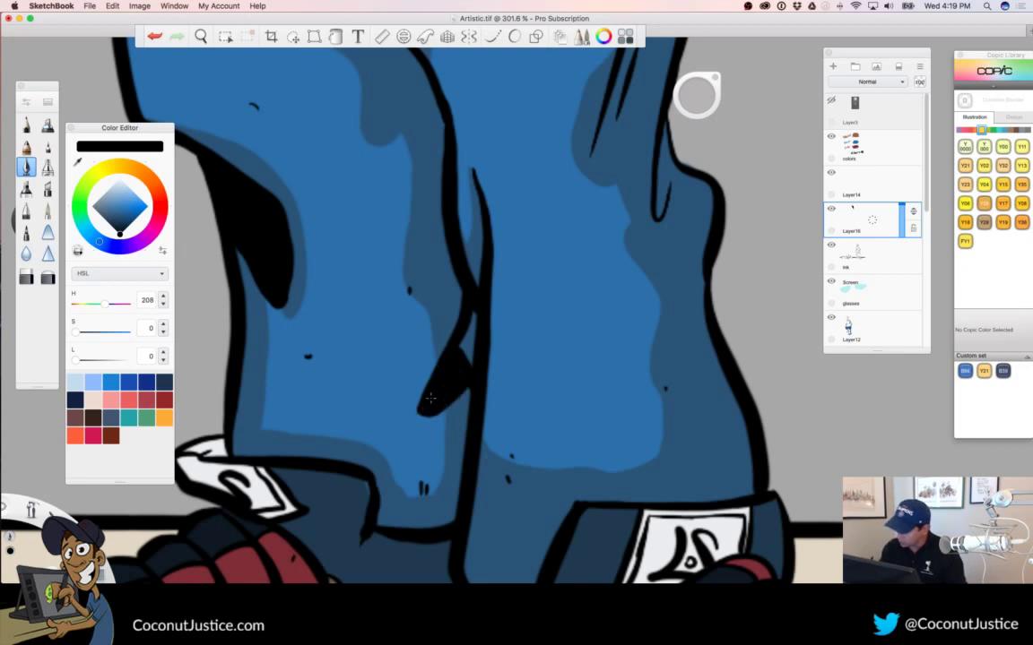
{"action": "key", "text": "space"}
{"action": "left_click_drag", "start_coordinate": [511, 351], "coordinate": [431, 406]}
{"action": "left_click_drag", "start_coordinate": [523, 423], "coordinate": [588, 379]}
{"action": "left_click_drag", "start_coordinate": [463, 192], "coordinate": [454, 223]}
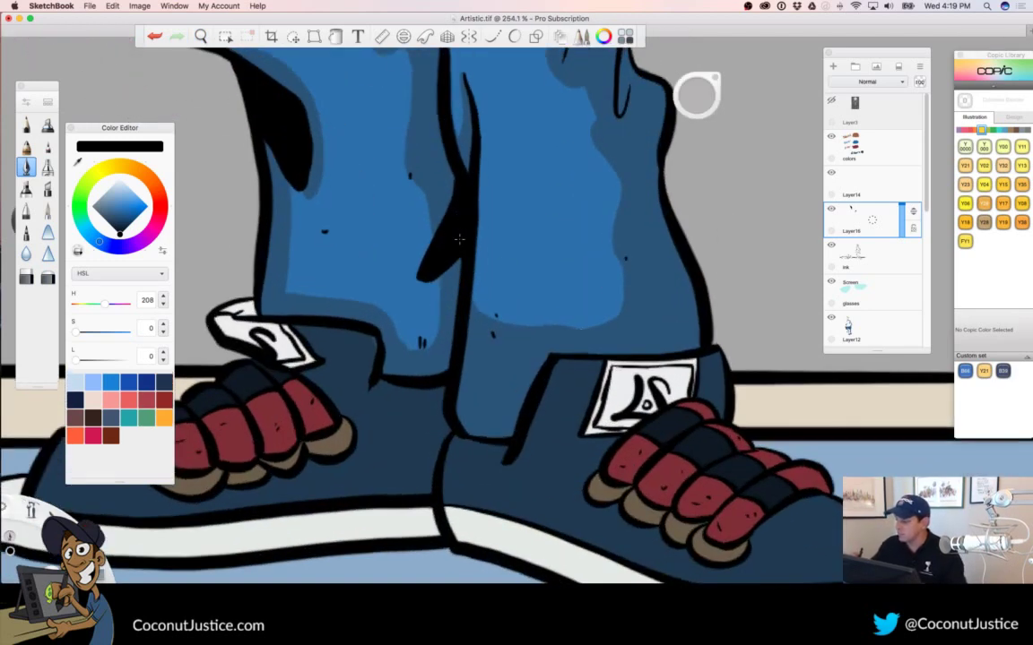
{"action": "key", "text": "space"}
{"action": "left_click_drag", "start_coordinate": [520, 308], "coordinate": [445, 255]}
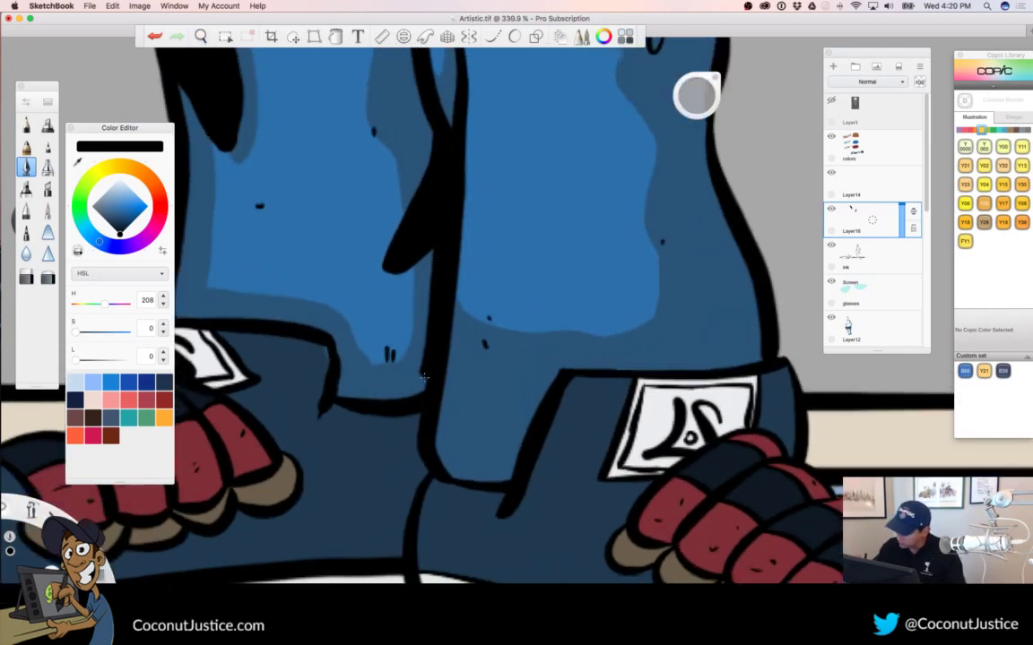
Thicken the outline along the lower edge of the short, left ribbed section of the jacket hem with black
{"action": "key", "text": "space"}
{"action": "left_click_drag", "start_coordinate": [516, 384], "coordinate": [572, 474]}
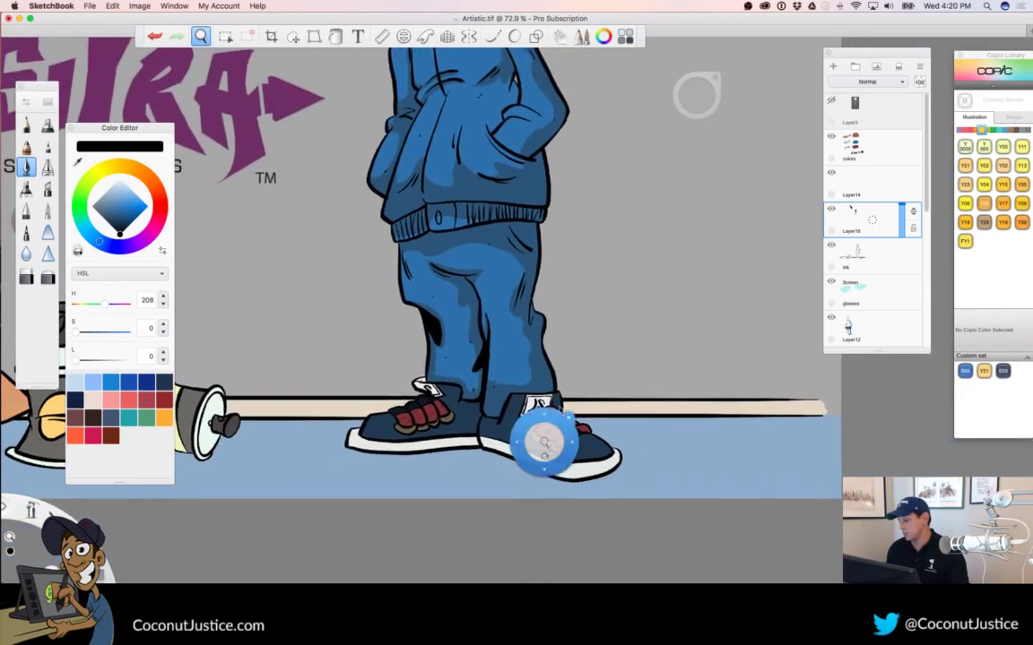
{"action": "left_click_drag", "start_coordinate": [485, 267], "coordinate": [630, 292]}
{"action": "left_click_drag", "start_coordinate": [364, 285], "coordinate": [523, 345]}
{"action": "left_click_drag", "start_coordinate": [493, 307], "coordinate": [505, 311]}
{"action": "left_click_drag", "start_coordinate": [572, 305], "coordinate": [611, 300]}
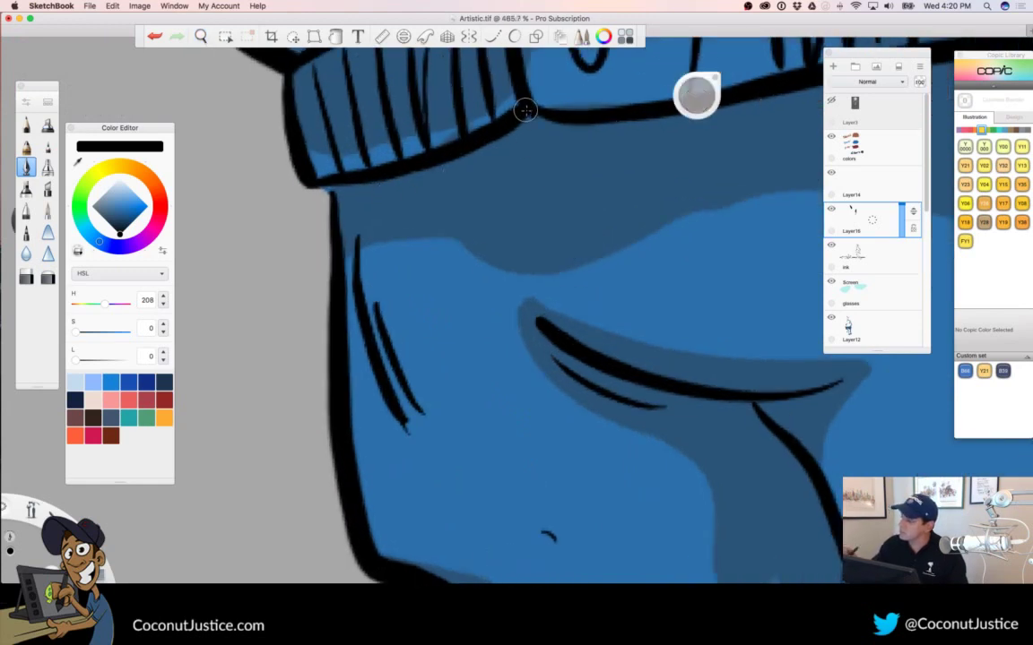
{"action": "mouse_move", "coordinate": [518, 127]}
{"action": "left_mouse_down"}
{"action": "mouse_move", "coordinate": [429, 136]}
{"action": "mouse_move", "coordinate": [300, 179]}
{"action": "left_mouse_up"}
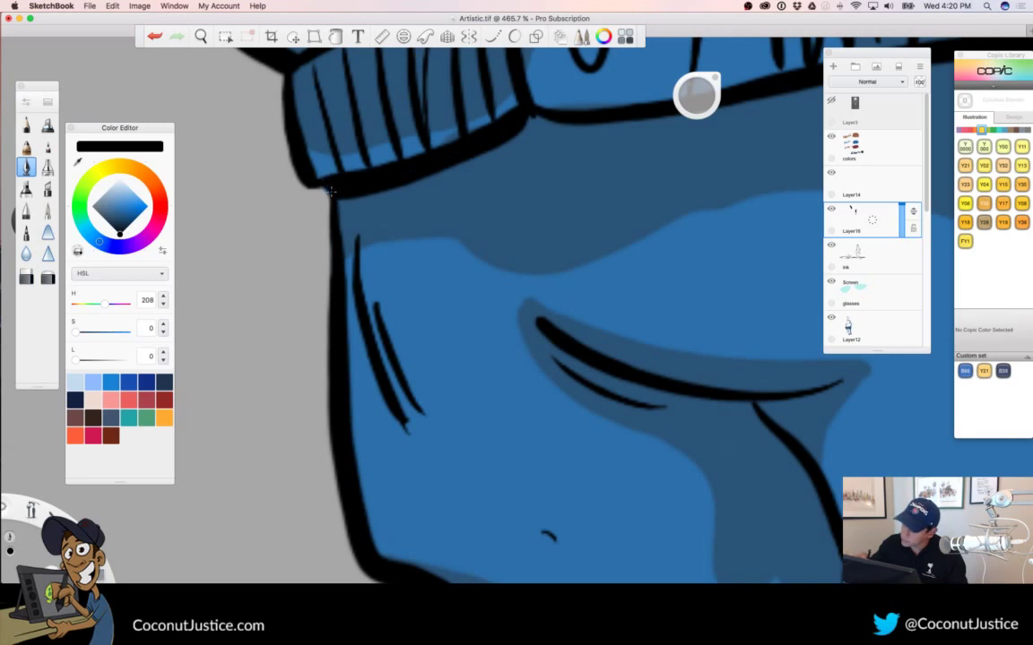
Thicken the lower edge of the jacket hem's long right section and the seam line above its ribbing in black
{"action": "key", "text": "space"}
{"action": "left_click_drag", "start_coordinate": [666, 303], "coordinate": [493, 414]}
{"action": "key", "text": "space"}
{"action": "left_click_drag", "start_coordinate": [595, 389], "coordinate": [525, 424]}
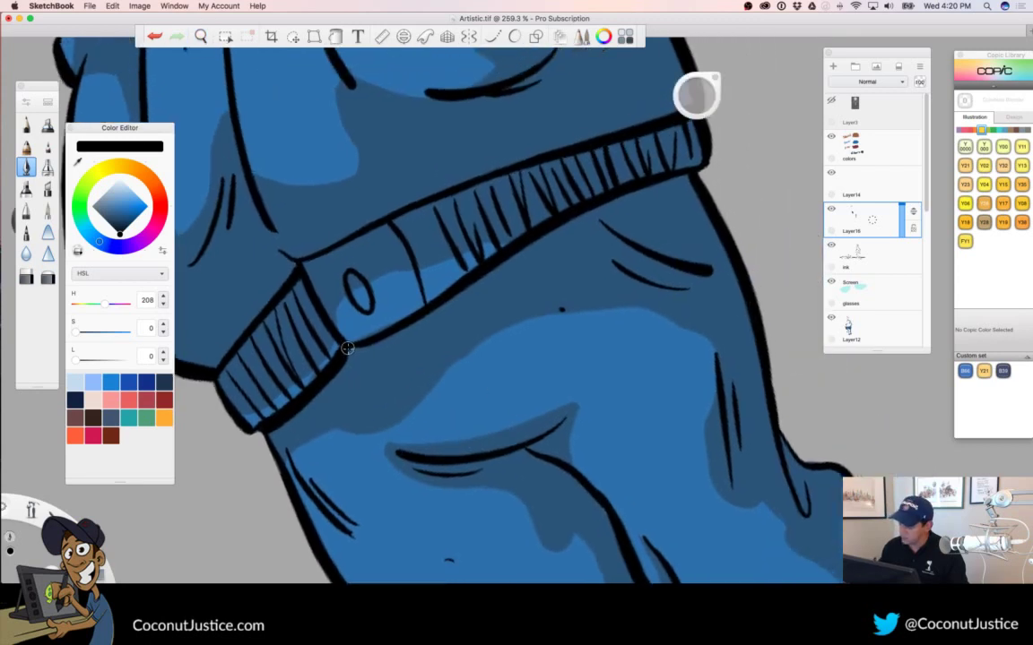
{"action": "mouse_move", "coordinate": [351, 349]}
{"action": "left_mouse_down"}
{"action": "mouse_move", "coordinate": [573, 224]}
{"action": "mouse_move", "coordinate": [686, 180]}
{"action": "left_mouse_up"}
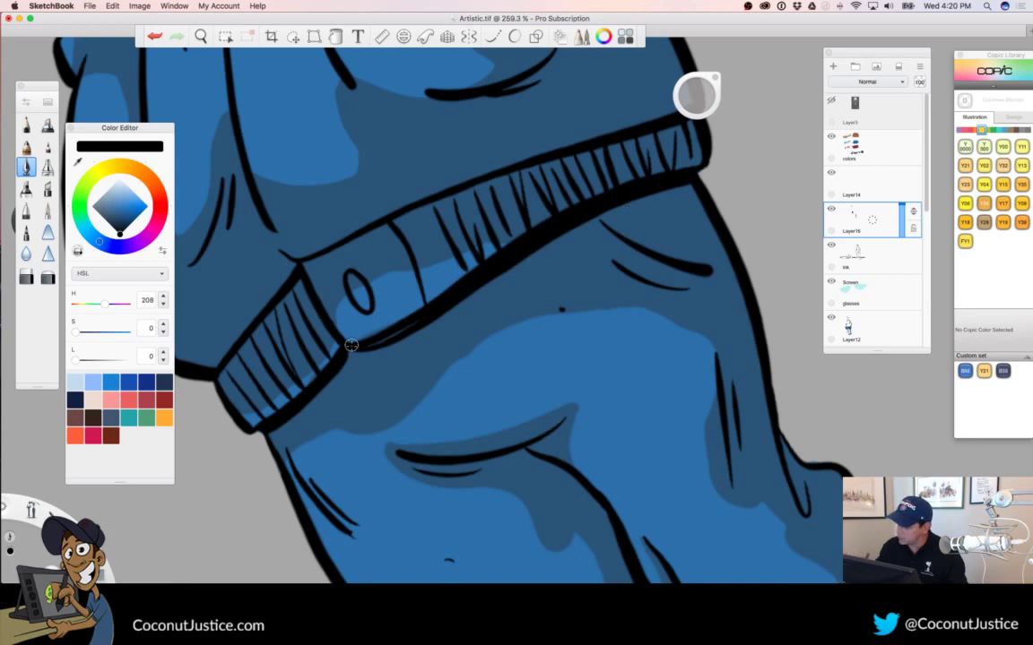
{"action": "key", "text": "space"}
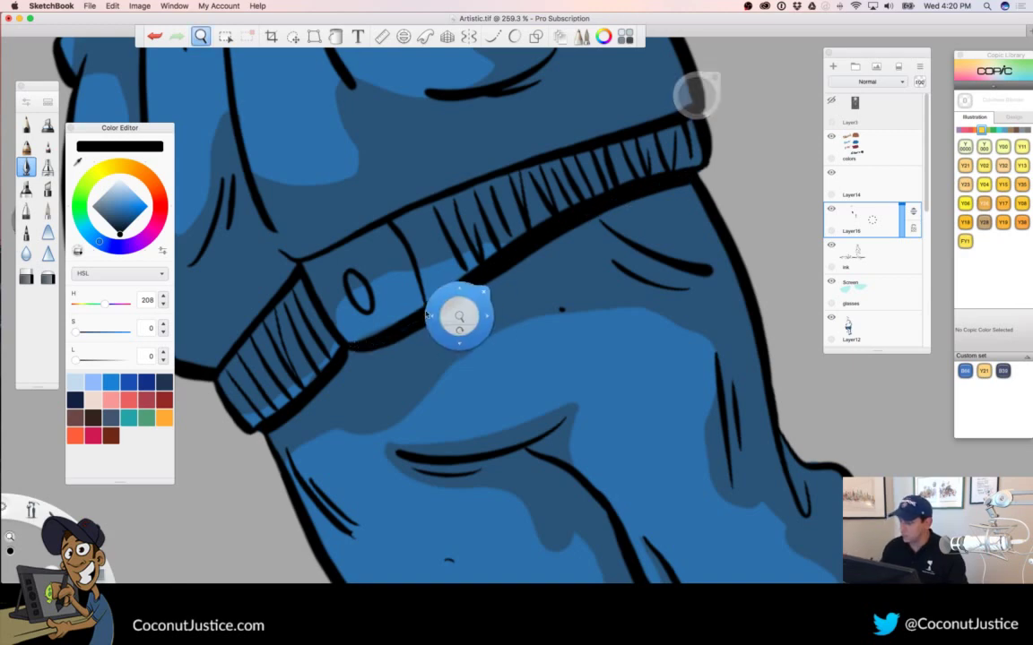
{"action": "left_click_drag", "start_coordinate": [487, 352], "coordinate": [482, 417]}
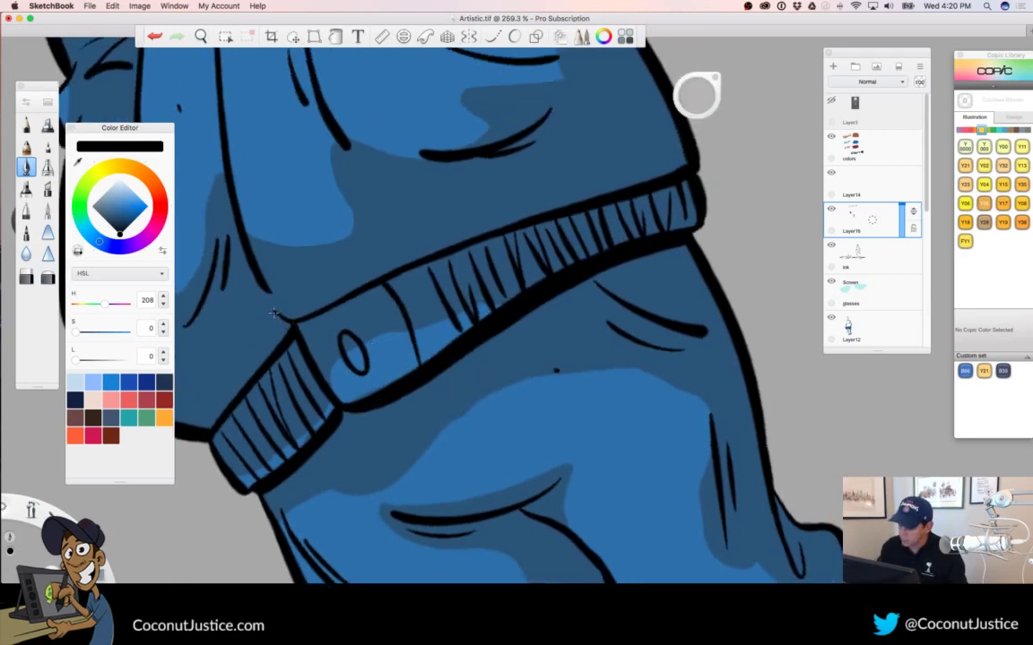
{"action": "left_click_drag", "start_coordinate": [289, 322], "coordinate": [550, 221]}
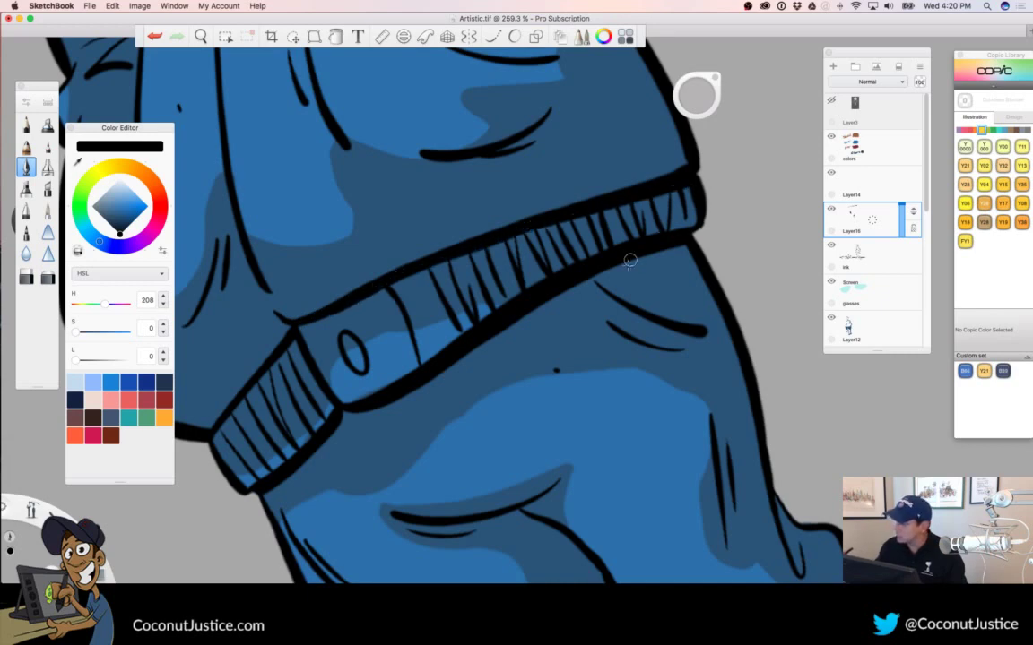
Try a heavy black fold at the outer knee of the right trouser leg, curving from the loop into the bulge
{"action": "key", "text": "space"}
{"action": "left_click_drag", "start_coordinate": [597, 301], "coordinate": [434, 350]}
{"action": "left_click_drag", "start_coordinate": [522, 490], "coordinate": [439, 422]}
{"action": "left_click_drag", "start_coordinate": [595, 310], "coordinate": [717, 310]}
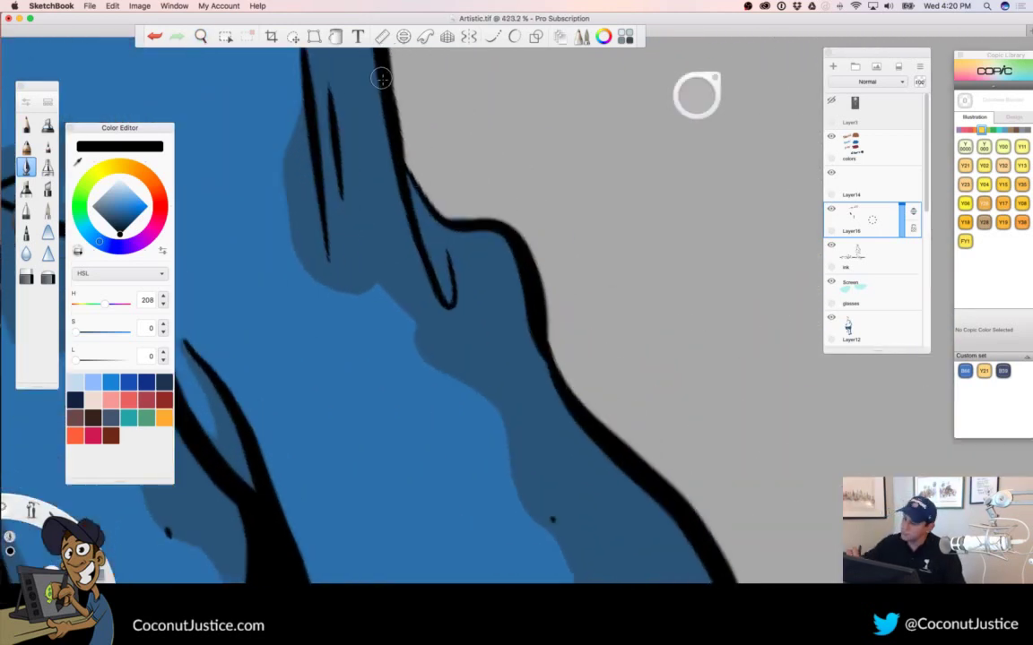
{"action": "mouse_move", "coordinate": [396, 149]}
{"action": "left_mouse_down"}
{"action": "mouse_move", "coordinate": [421, 262]}
{"action": "mouse_move", "coordinate": [446, 312]}
{"action": "mouse_move", "coordinate": [460, 313]}
{"action": "mouse_move", "coordinate": [470, 268]}
{"action": "mouse_move", "coordinate": [491, 250]}
{"action": "mouse_move", "coordinate": [517, 261]}
{"action": "mouse_move", "coordinate": [529, 297]}
{"action": "left_mouse_up"}
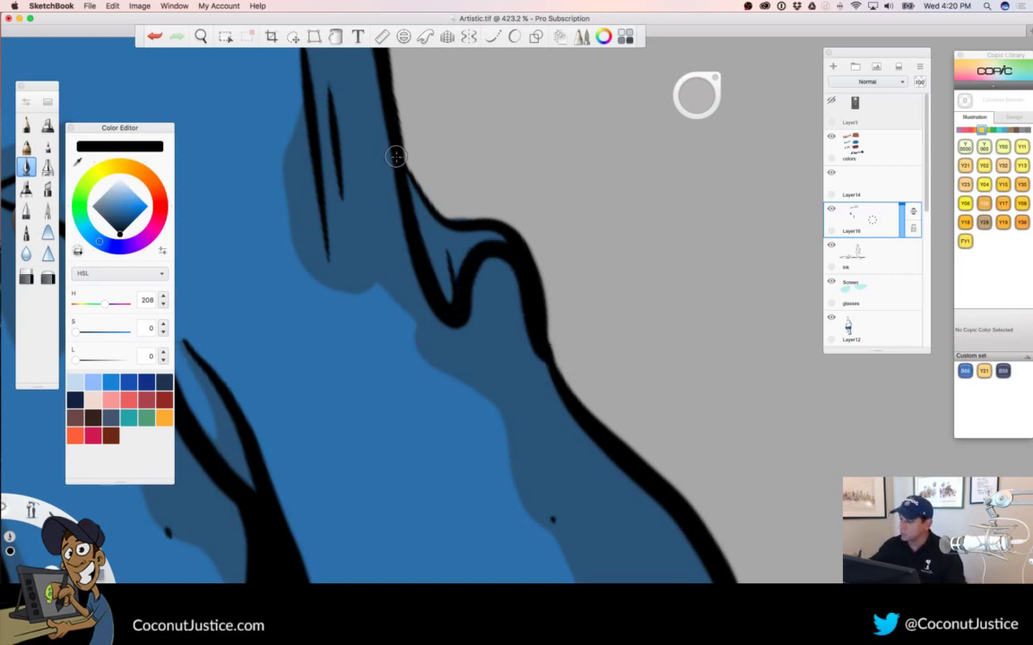
{"action": "mouse_move", "coordinate": [408, 184]}
{"action": "left_mouse_down"}
{"action": "mouse_move", "coordinate": [458, 236]}
{"action": "mouse_move", "coordinate": [510, 248]}
{"action": "left_mouse_up"}
{"action": "mouse_move", "coordinate": [394, 179]}
{"action": "left_mouse_down"}
{"action": "mouse_move", "coordinate": [430, 238]}
{"action": "mouse_move", "coordinate": [422, 216]}
{"action": "mouse_move", "coordinate": [456, 254]}
{"action": "mouse_move", "coordinate": [469, 237]}
{"action": "mouse_move", "coordinate": [492, 241]}
{"action": "mouse_move", "coordinate": [440, 290]}
{"action": "left_mouse_up"}
Thicken the outer thigh outline of the right trouser leg from the knee fold up toward the hem, using Steady Stroke smoothing
{"action": "key", "text": "space"}
{"action": "left_click_drag", "start_coordinate": [496, 324], "coordinate": [237, 399]}
{"action": "left_click_drag", "start_coordinate": [615, 395], "coordinate": [567, 410]}
{"action": "left_click_drag", "start_coordinate": [564, 366], "coordinate": [692, 378]}
{"action": "left_click_drag", "start_coordinate": [431, 295], "coordinate": [574, 393]}
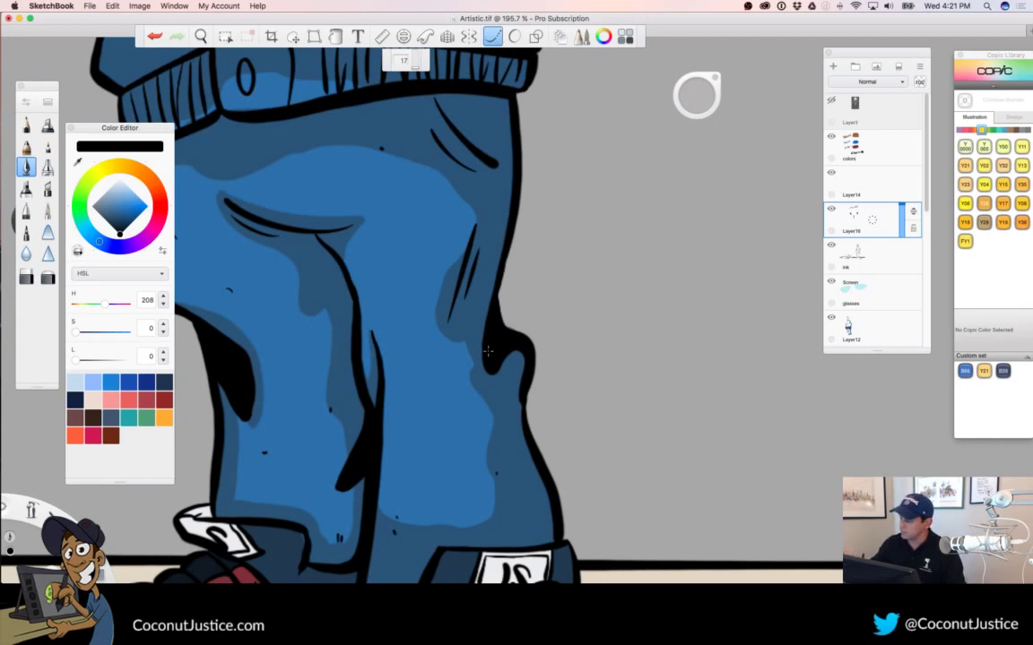
{"action": "left_click_drag", "start_coordinate": [506, 235], "coordinate": [506, 111]}
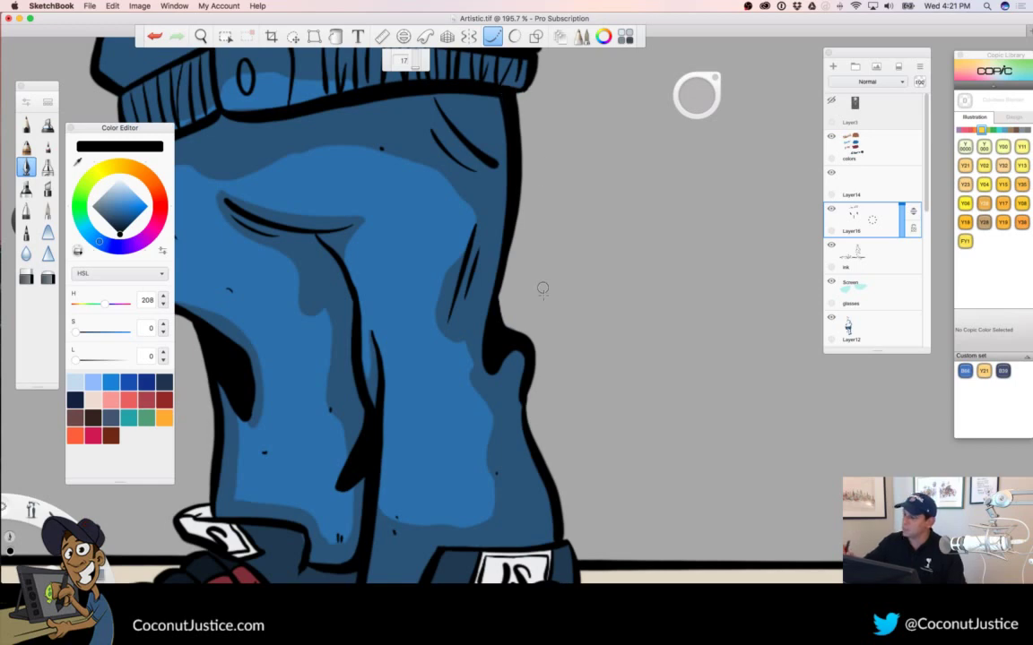
Review the inked folds on the whole character and turn off Steady Stroke
{"action": "key", "text": "space"}
{"action": "left_click_drag", "start_coordinate": [551, 321], "coordinate": [409, 373]}
{"action": "left_click_drag", "start_coordinate": [618, 458], "coordinate": [610, 477]}
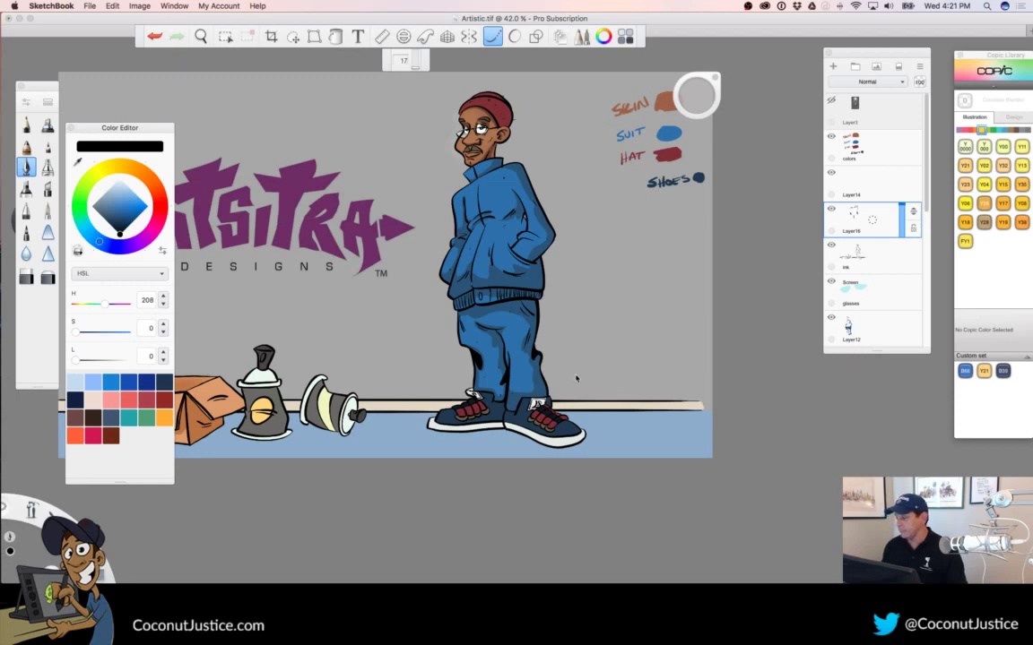
{"action": "key", "text": "space"}
{"action": "left_click_drag", "start_coordinate": [557, 342], "coordinate": [699, 327]}
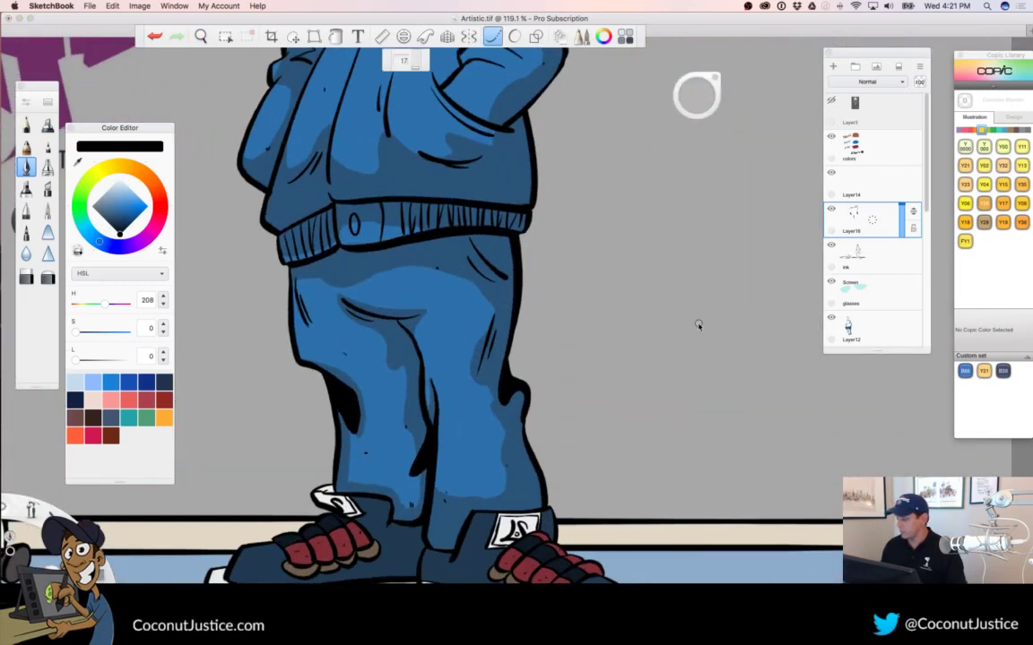
{"action": "left_click", "coordinate": [498, 38]}
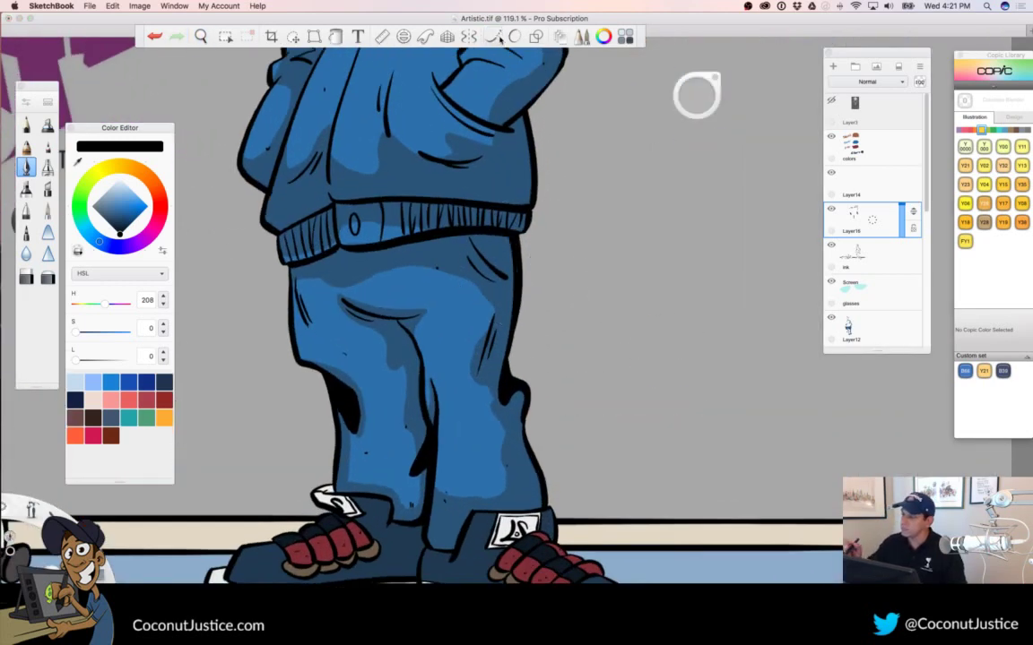
Erase the heavy black fill from the outer knee fold of the right trouser leg
{"action": "key", "text": "e"}
{"action": "left_click_drag", "start_coordinate": [687, 81], "coordinate": [321, 156]}
{"action": "key", "text": "e"}
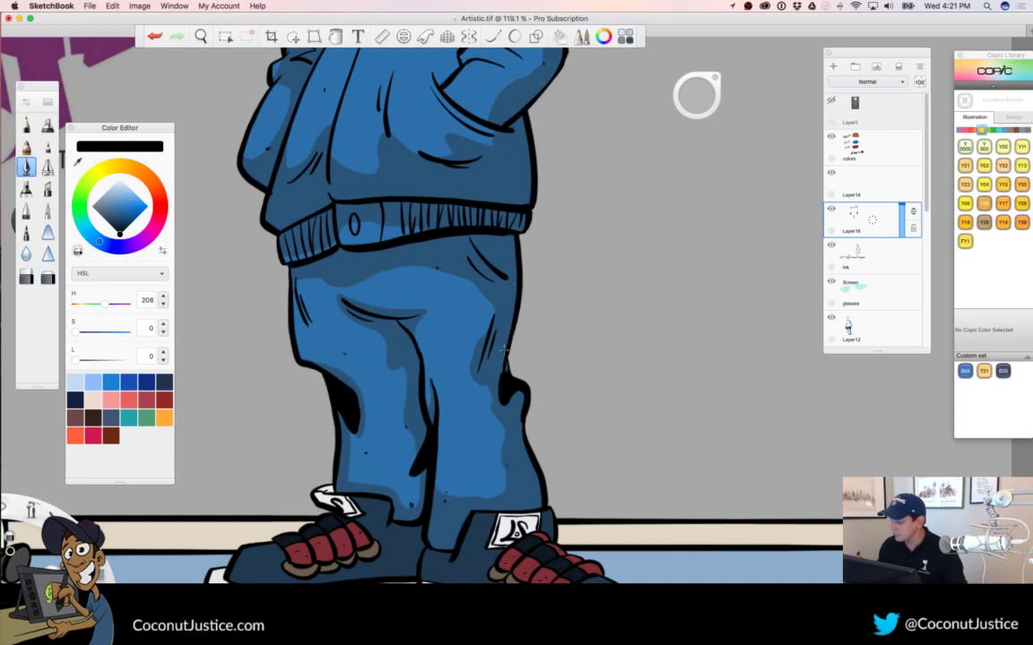
{"action": "key", "text": "super+z"}
{"action": "left_click_drag", "start_coordinate": [507, 361], "coordinate": [507, 396]}
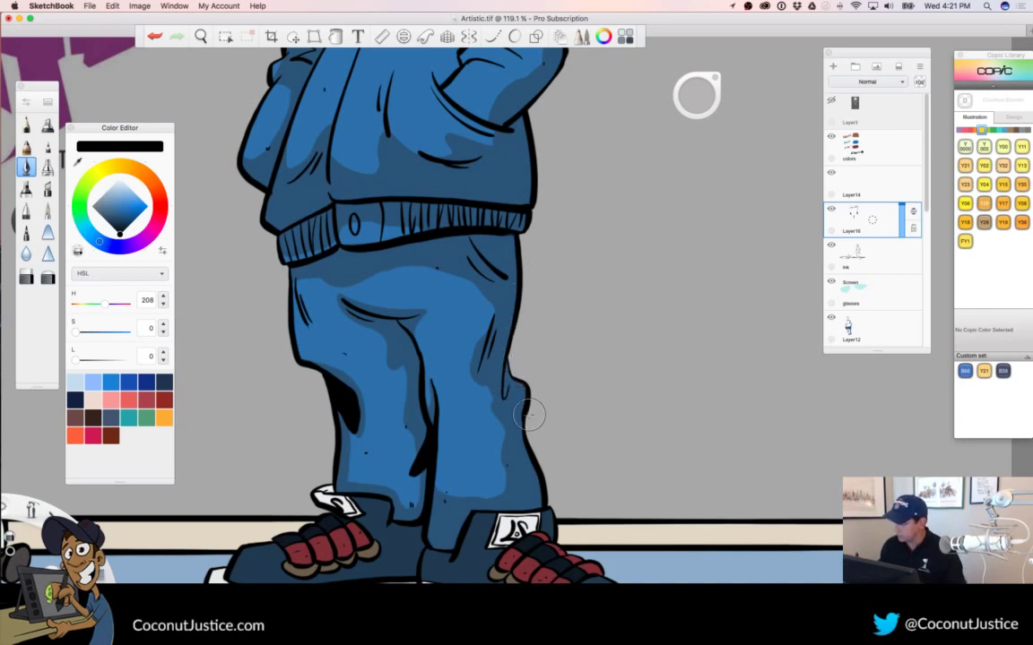
{"action": "key", "text": "space"}
{"action": "left_click_drag", "start_coordinate": [538, 355], "coordinate": [645, 348]}
{"action": "left_click_drag", "start_coordinate": [470, 467], "coordinate": [482, 355]}
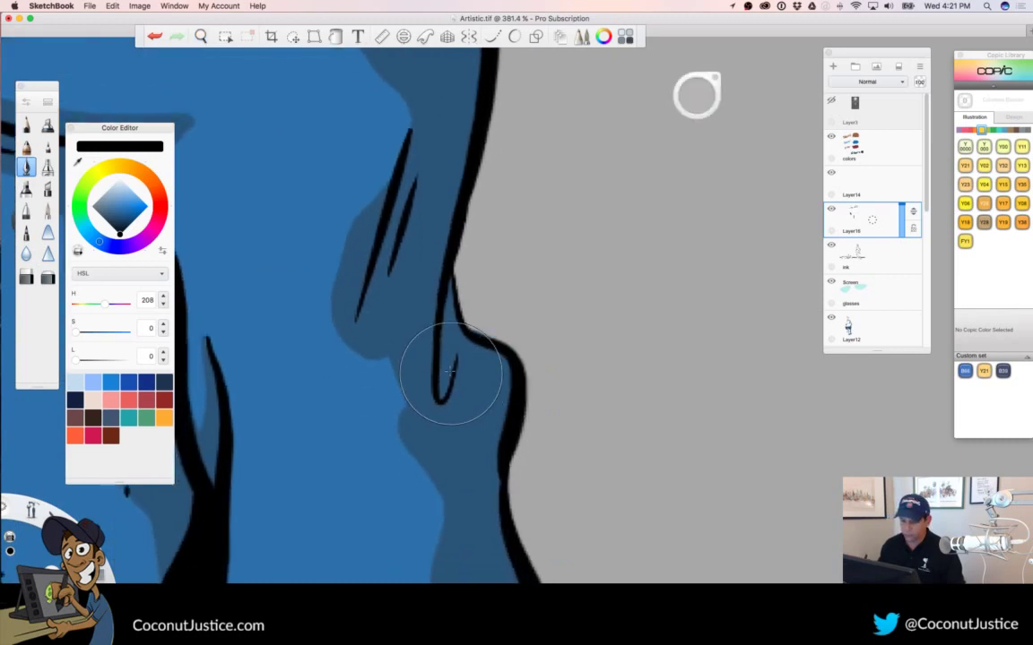
{"action": "key", "text": "e"}
{"action": "left_click_drag", "start_coordinate": [691, 96], "coordinate": [451, 149]}
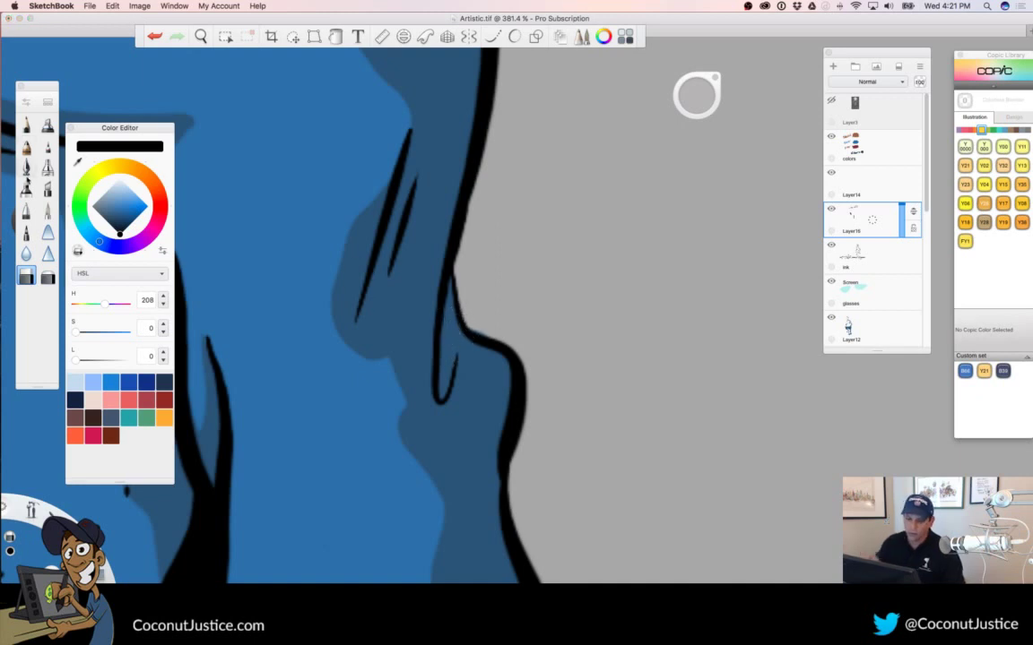
Fill only the narrow loop of the right trouser leg's outer knee fold with solid black using the inking brush
{"action": "left_click", "coordinate": [28, 168]}
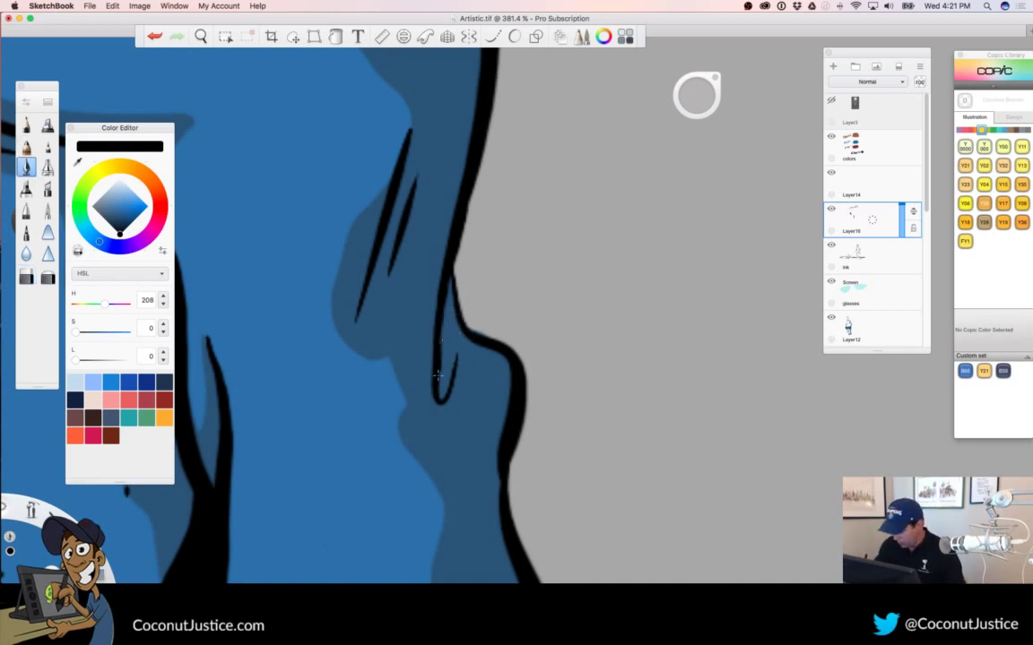
{"action": "left_click_drag", "start_coordinate": [443, 400], "coordinate": [463, 335]}
{"action": "left_click_drag", "start_coordinate": [451, 276], "coordinate": [451, 335]}
{"action": "key", "text": "super+z"}
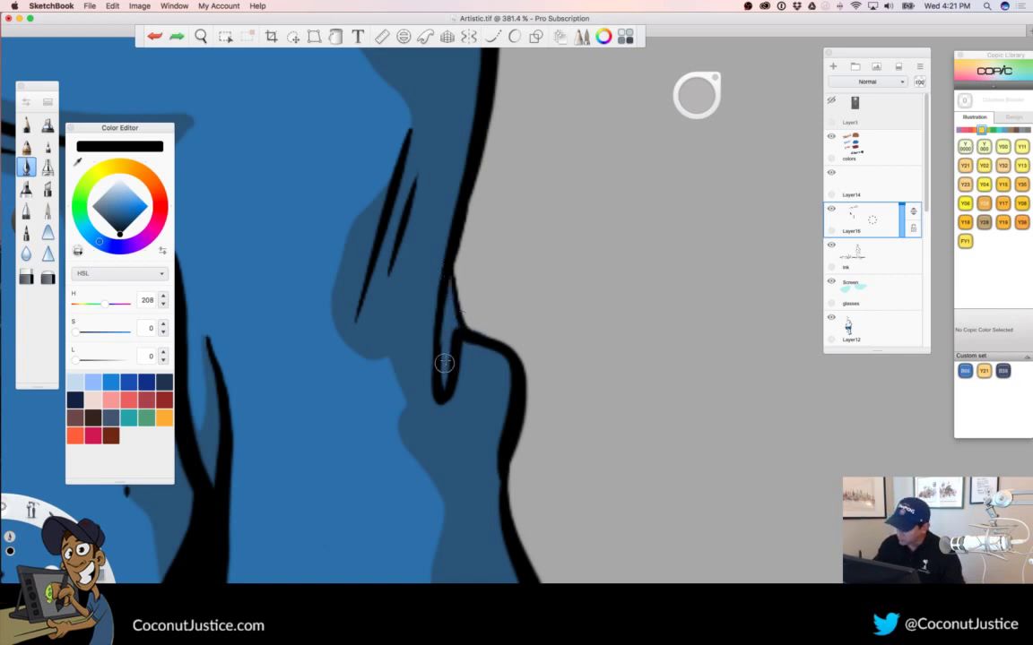
{"action": "mouse_move", "coordinate": [438, 395]}
{"action": "left_mouse_down"}
{"action": "mouse_move", "coordinate": [449, 276]}
{"action": "mouse_move", "coordinate": [440, 387]}
{"action": "left_mouse_up"}
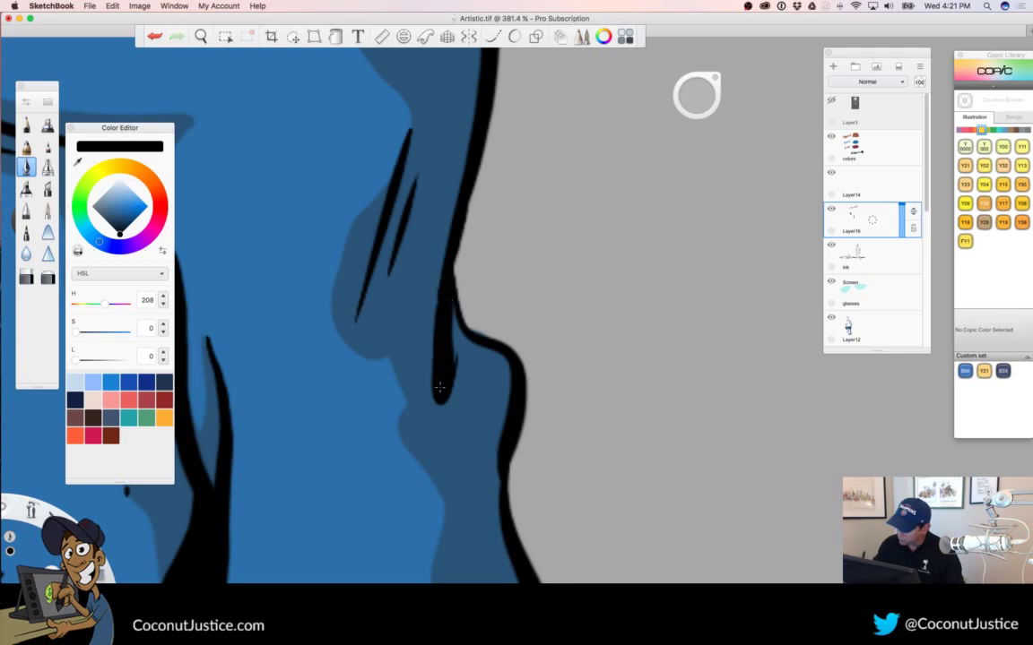
Review the whole illustration with the reinforced trouser folds and jacket hem
{"action": "key", "text": "space"}
{"action": "left_click_drag", "start_coordinate": [512, 337], "coordinate": [274, 412]}
{"action": "left_click_drag", "start_coordinate": [626, 437], "coordinate": [686, 471]}
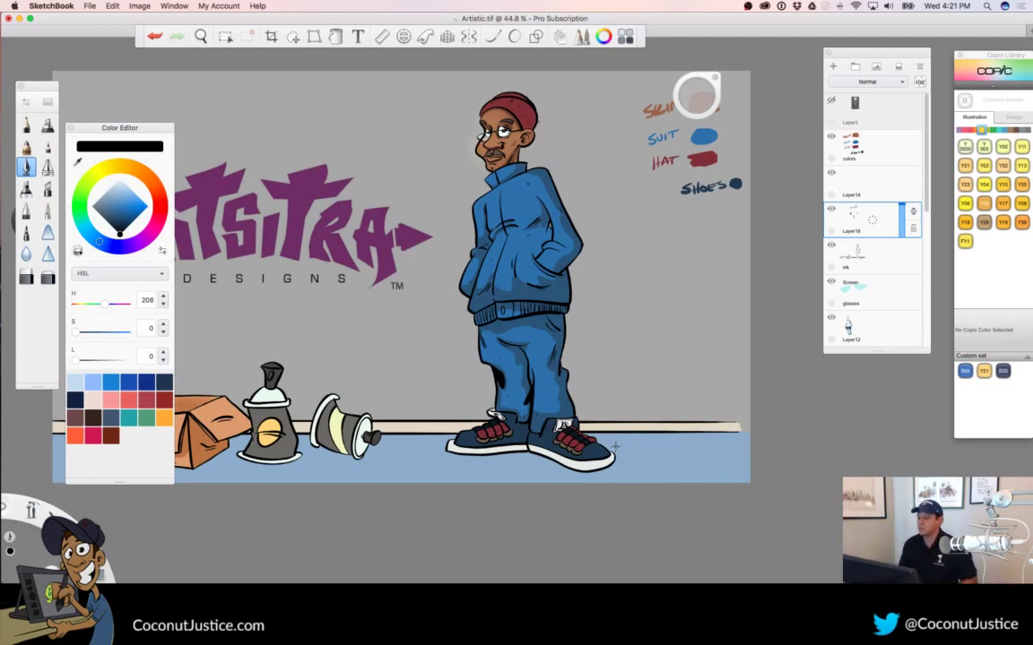
{"action": "key", "text": "space"}
{"action": "left_click_drag", "start_coordinate": [525, 313], "coordinate": [530, 431]}
{"action": "scroll", "coordinate": [552, 396], "scroll_direction": "up", "scroll_amount": 3}
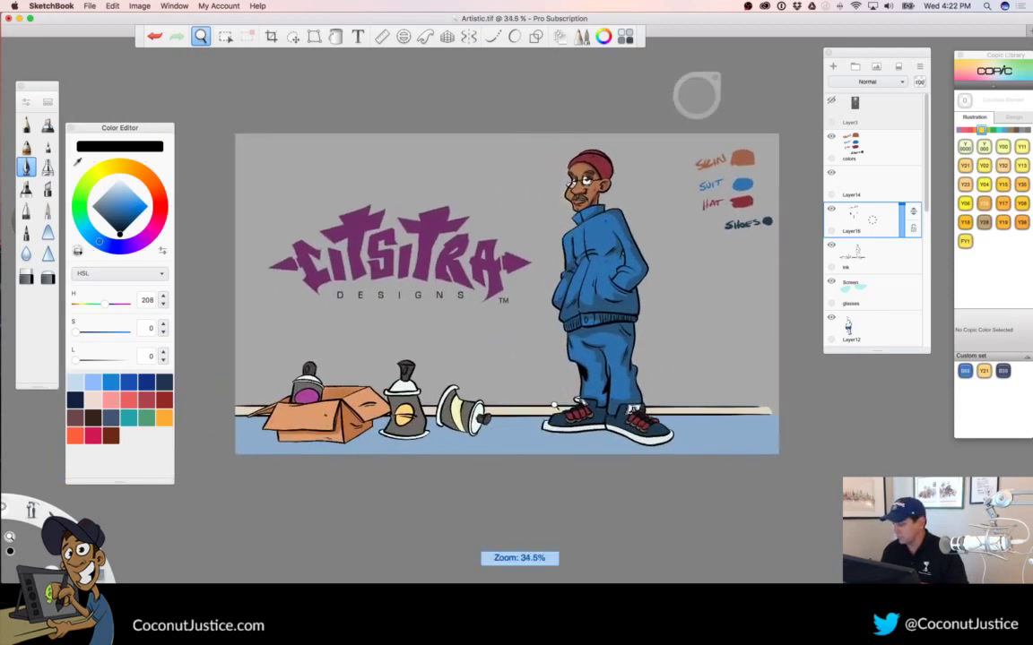
Select the hidden Layer1 directly beneath the base color layer
{"action": "left_click_drag", "start_coordinate": [927, 205], "coordinate": [929, 329]}
{"action": "scroll", "coordinate": [888, 269], "scroll_direction": "up", "scroll_amount": 3}
{"action": "left_click", "coordinate": [891, 264]}
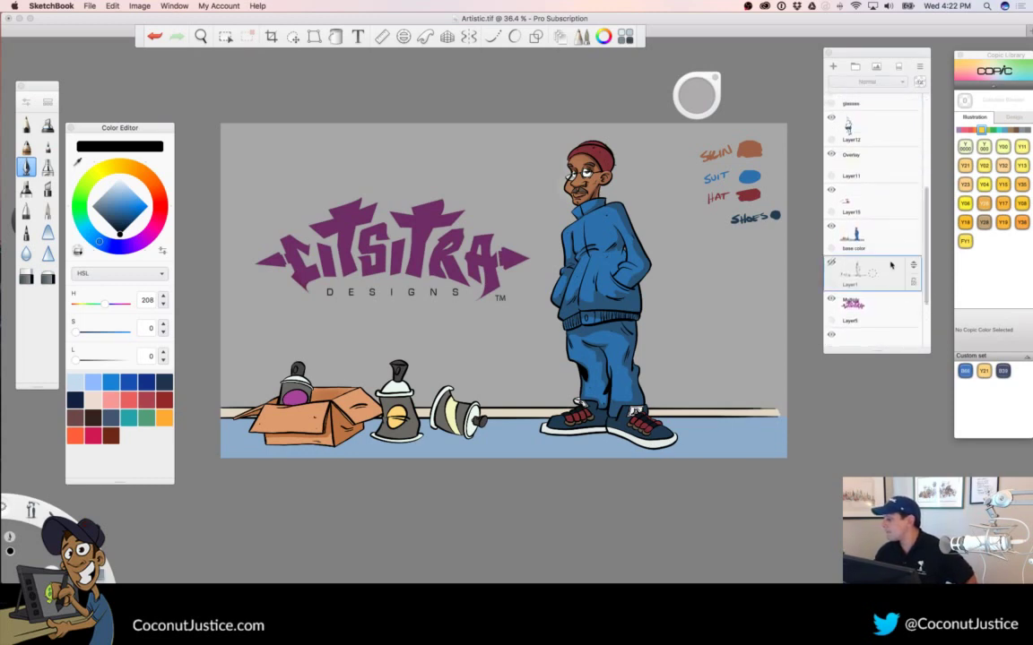
Add a layer above Layer1 and fill it with a diagonal radial gradient centred on the wall area behind the logo
{"action": "left_click", "coordinate": [834, 66]}
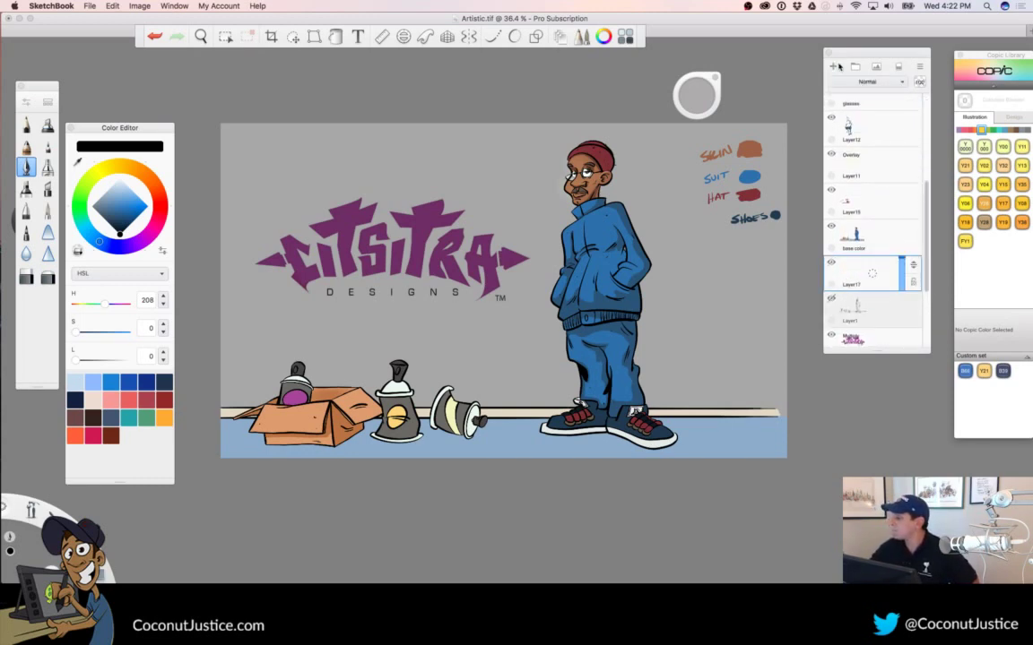
{"action": "left_click", "coordinate": [336, 36]}
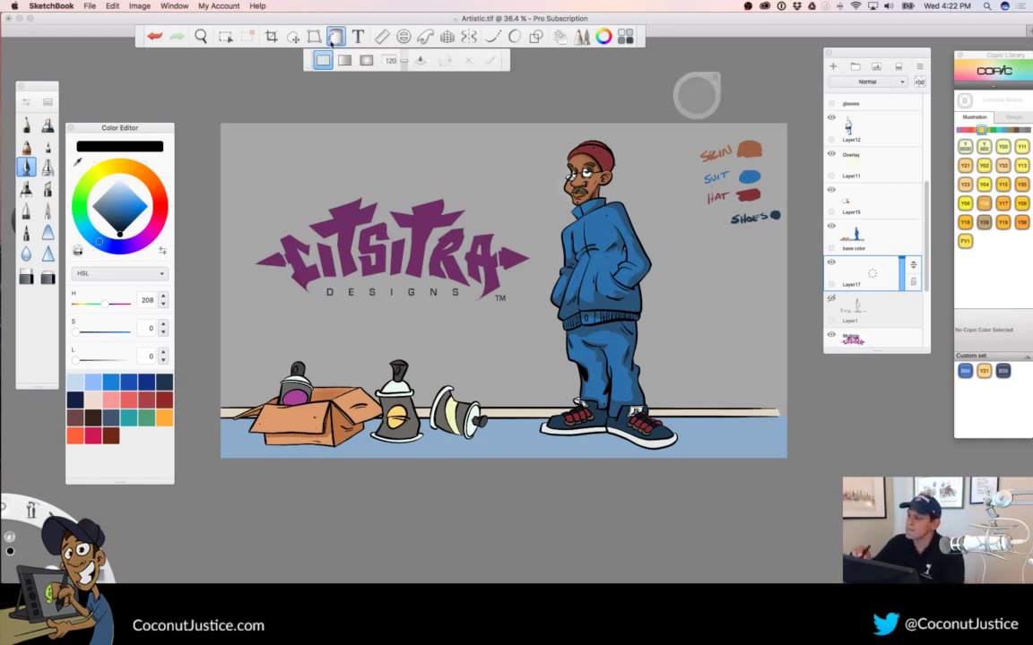
{"action": "left_click", "coordinate": [345, 63]}
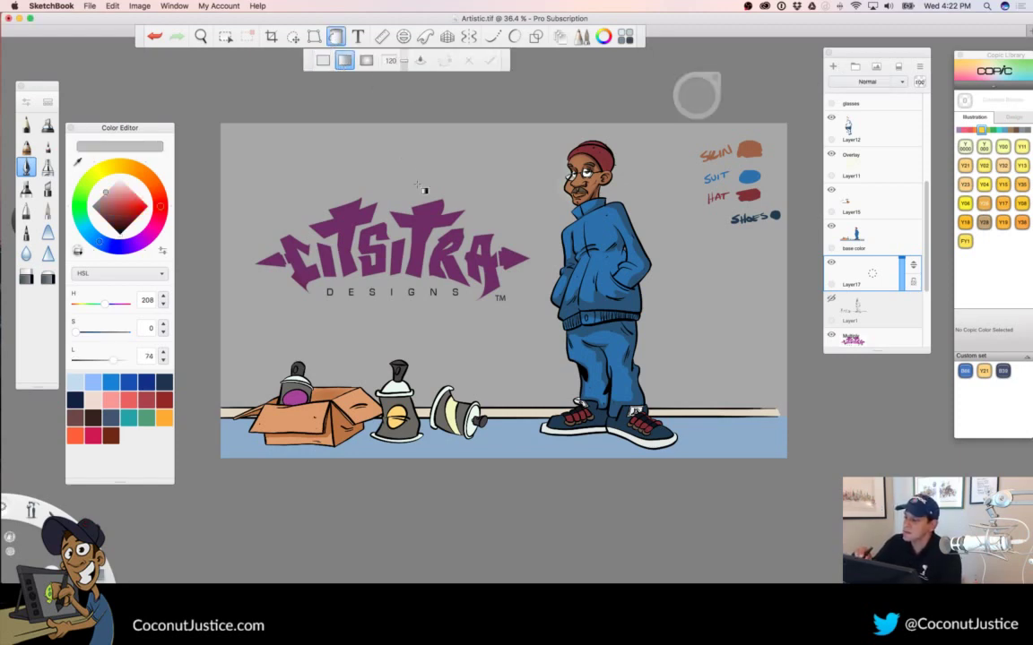
{"action": "left_click", "coordinate": [365, 61]}
{"action": "left_click_drag", "start_coordinate": [288, 187], "coordinate": [799, 470]}
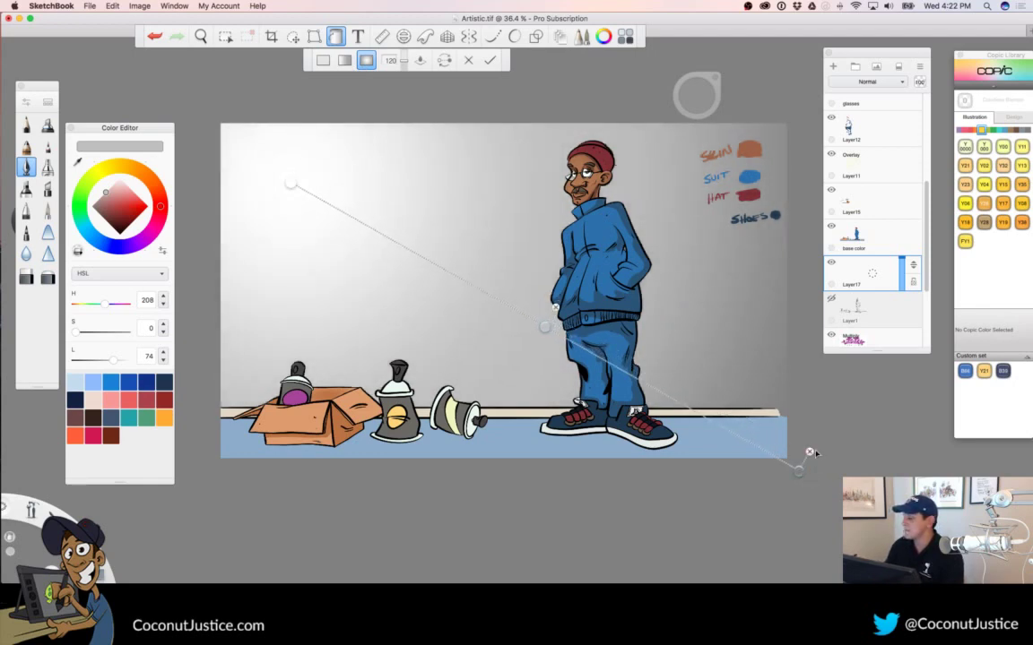
{"action": "left_click_drag", "start_coordinate": [290, 183], "coordinate": [336, 209]}
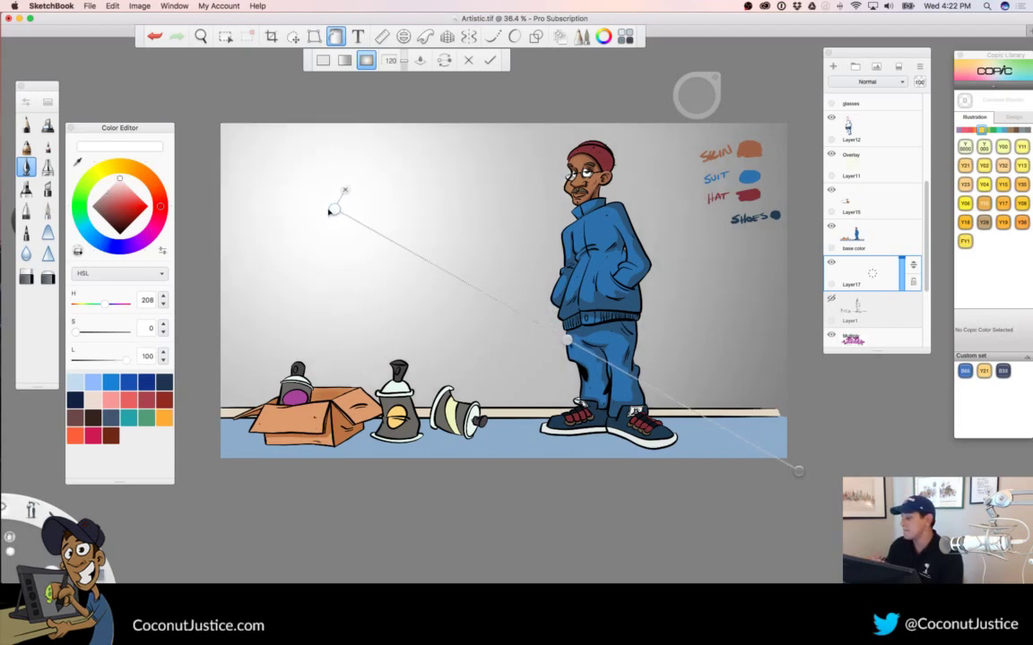
Set the gradient's centre stop to light grey at lightness 89 and its middle stop to beige at H 49, S 25, L 69
{"action": "left_click", "coordinate": [334, 211]}
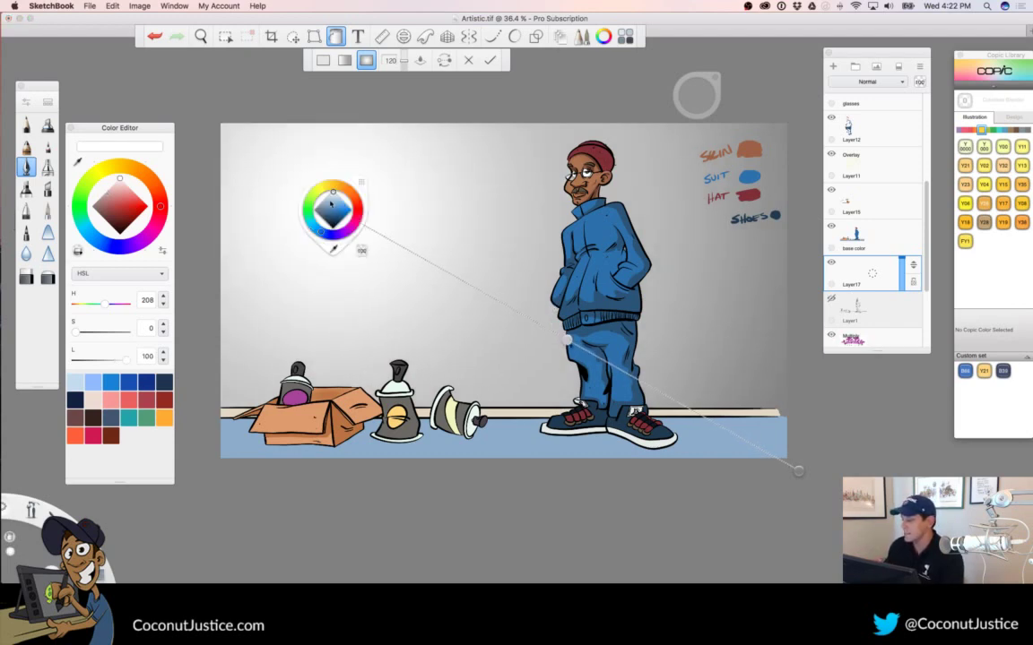
{"action": "left_click_drag", "start_coordinate": [329, 197], "coordinate": [332, 204]}
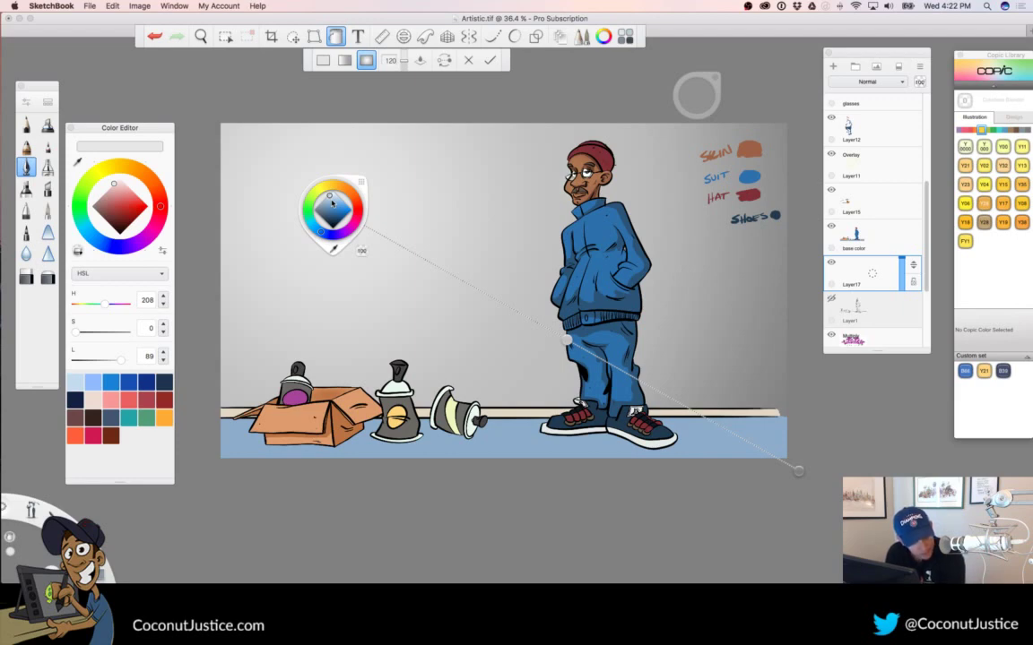
{"action": "left_click", "coordinate": [567, 340]}
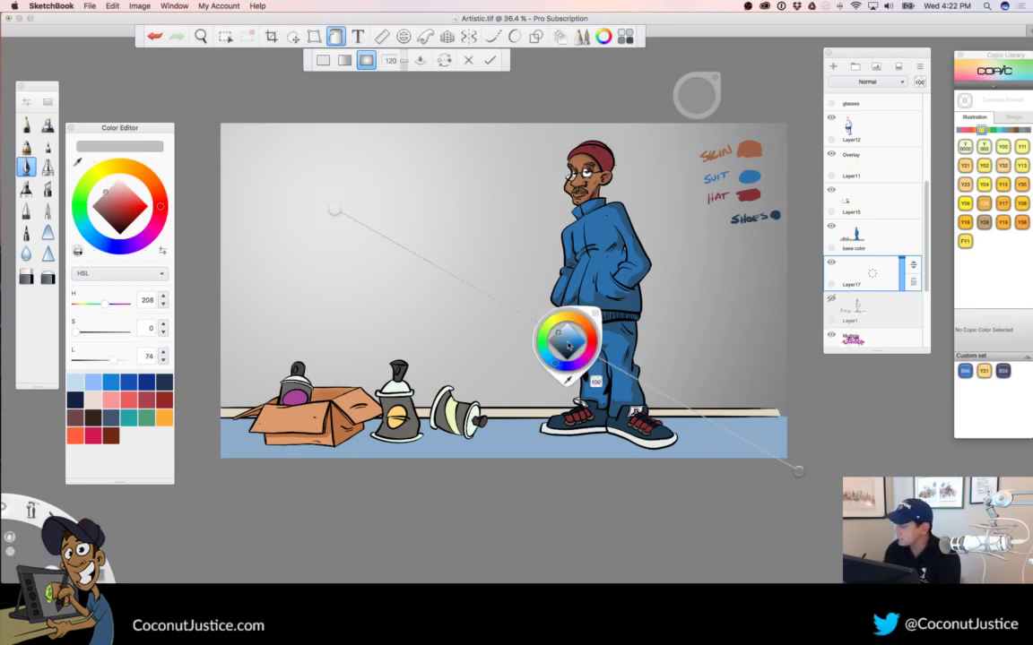
{"action": "left_click", "coordinate": [565, 318]}
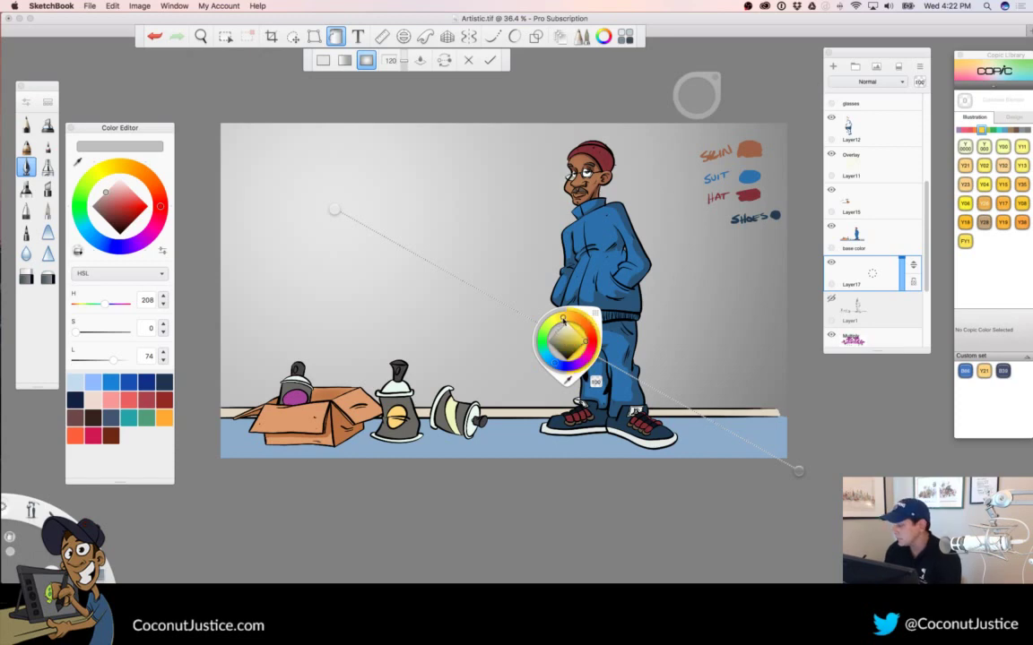
{"action": "left_click", "coordinate": [584, 343]}
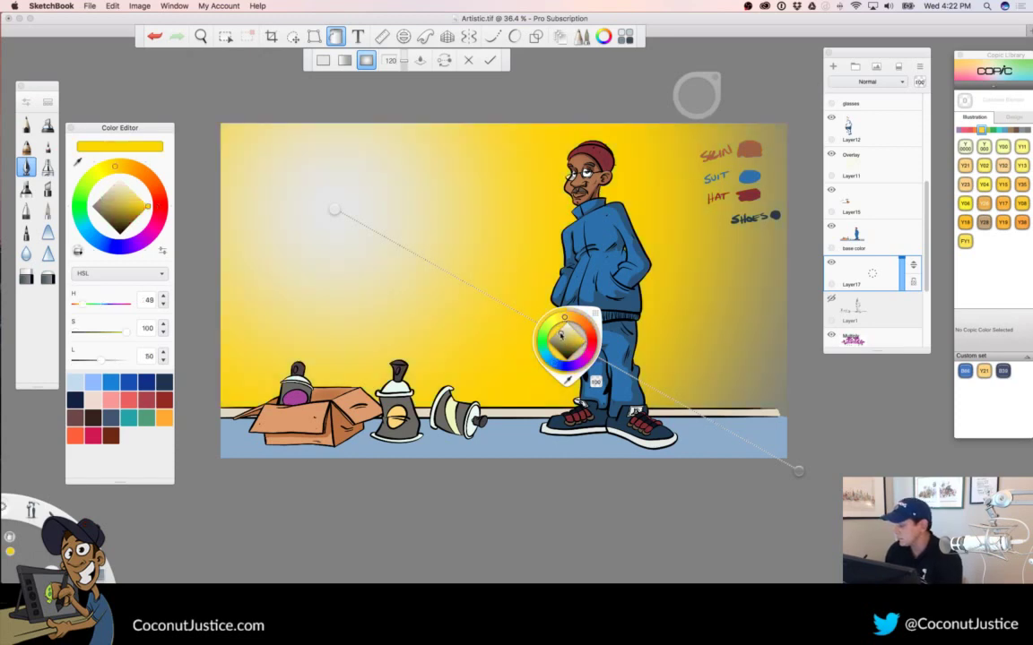
{"action": "key", "text": "ctrl+z"}
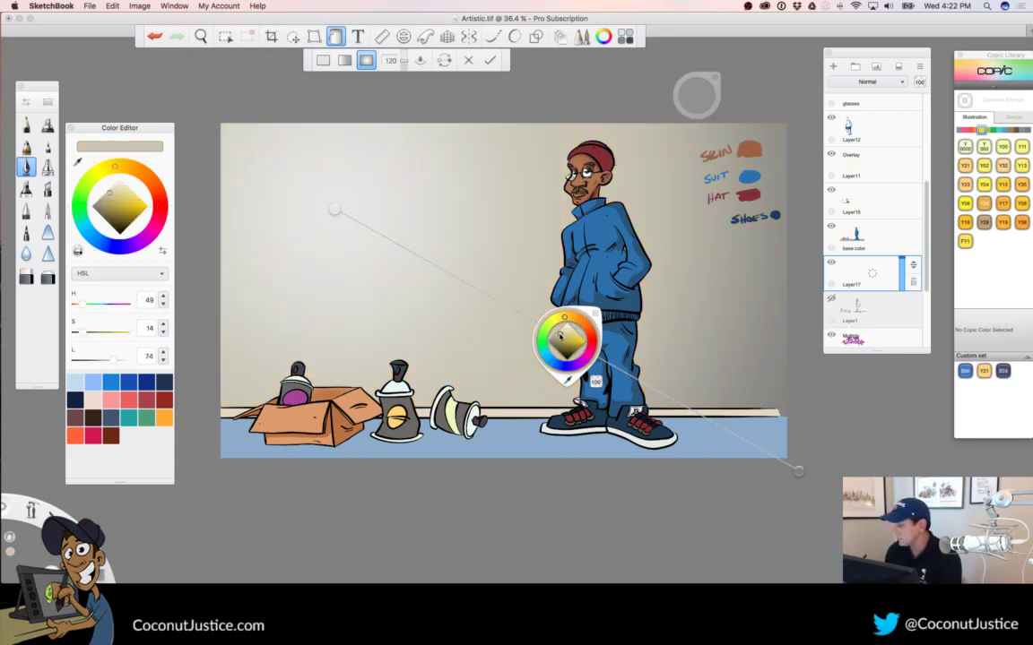
{"action": "key", "text": "ctrl+z"}
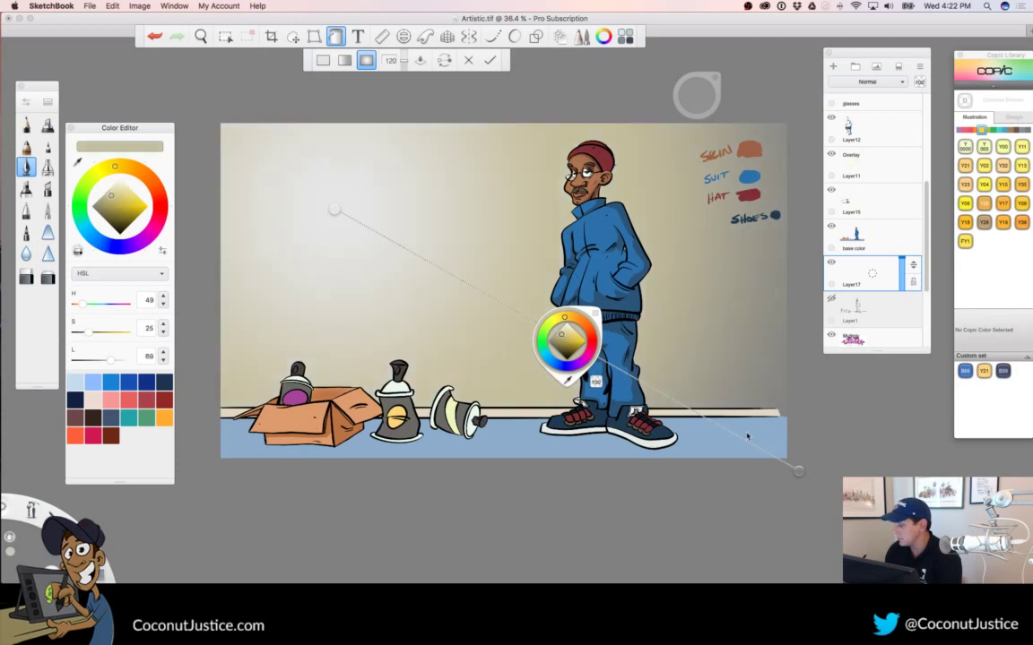
Set the gradient's outer stop to a darker khaki at H 49, S 22, L 55
{"action": "left_click", "coordinate": [799, 475]}
{"action": "left_click_drag", "start_coordinate": [798, 471], "coordinate": [789, 473]}
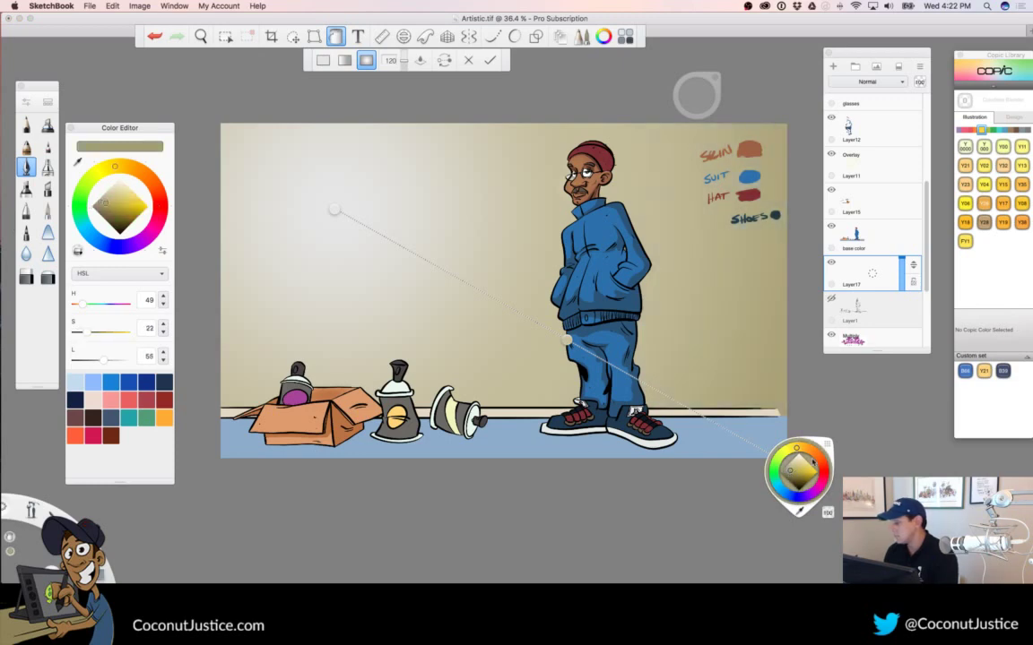
{"action": "left_click", "coordinate": [886, 439]}
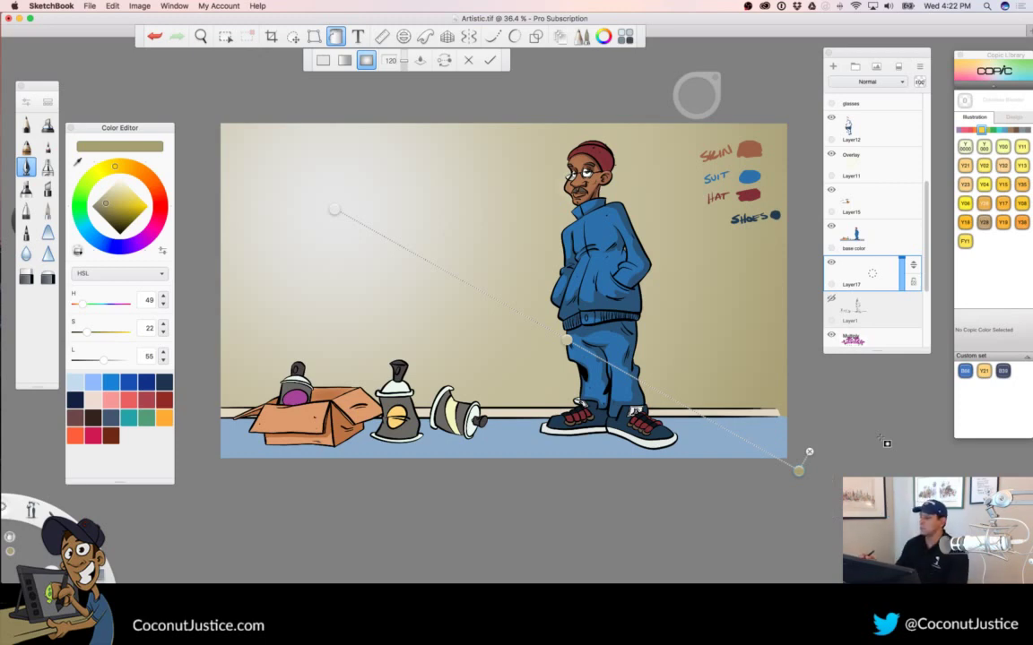
Move the purple logo layer above the gradient layer and duplicate it
{"action": "left_click", "coordinate": [905, 338]}
{"action": "left_click_drag", "start_coordinate": [912, 338], "coordinate": [915, 265]}
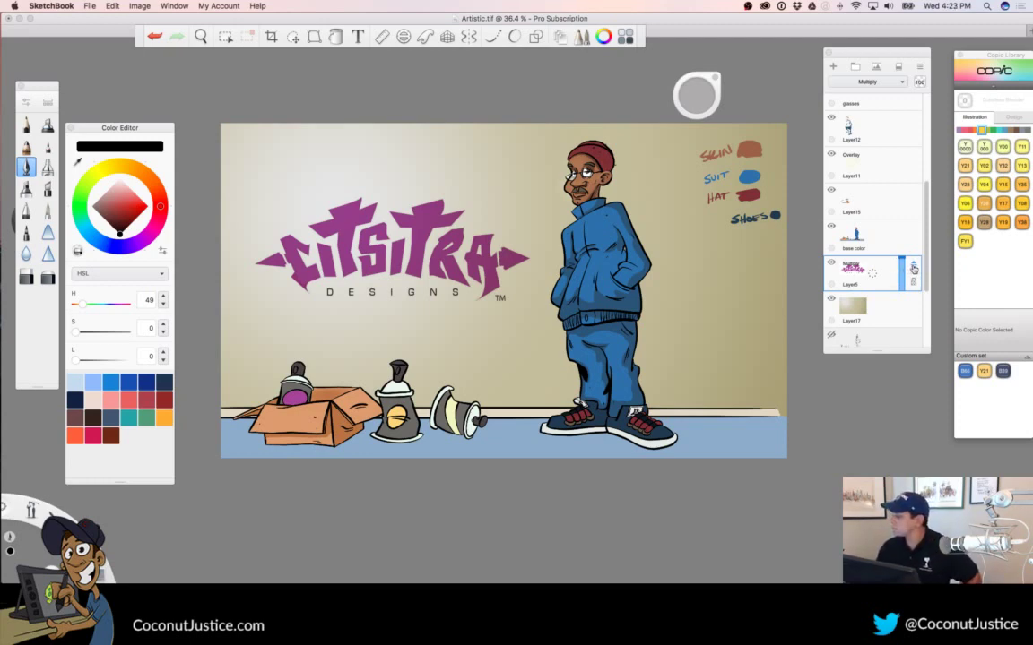
{"action": "left_click", "coordinate": [872, 274]}
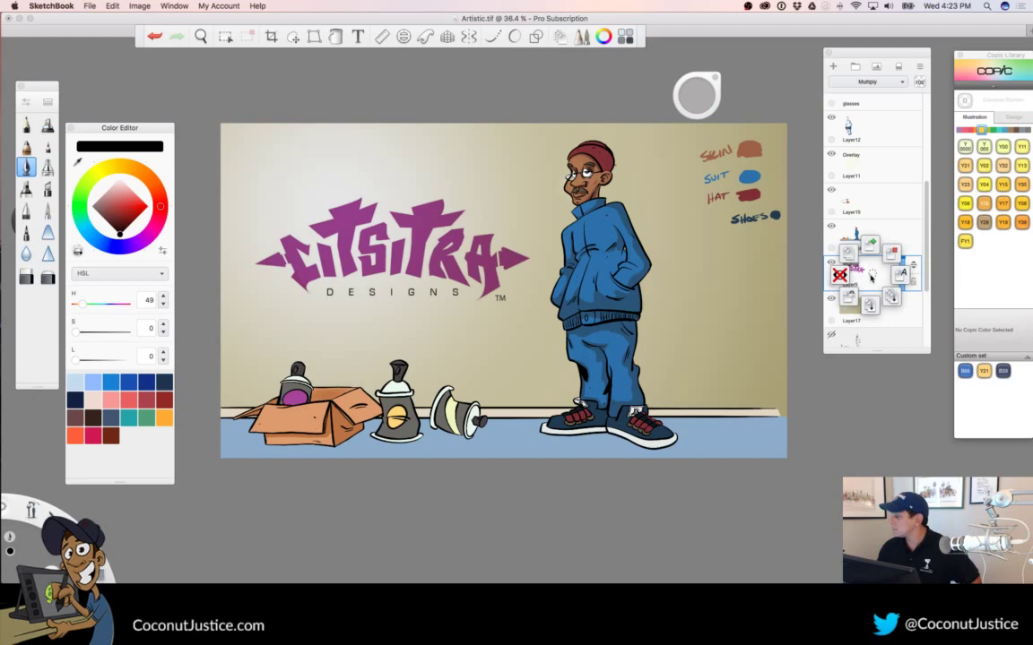
{"action": "left_click", "coordinate": [850, 254]}
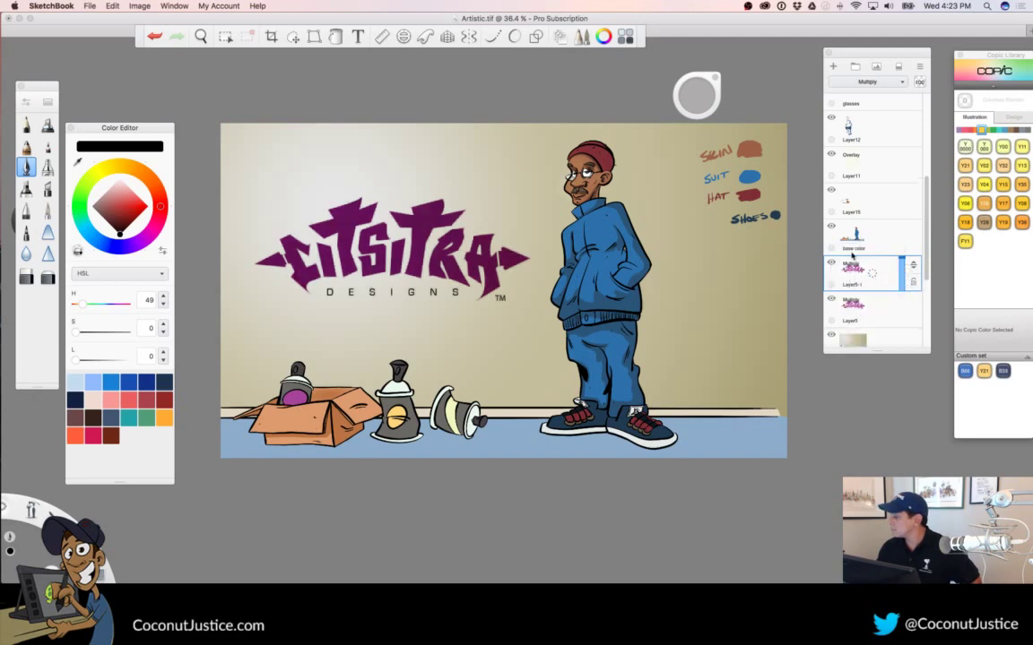
Move the duplicate logo layer directly below the original logo layer
{"action": "left_click", "coordinate": [883, 311]}
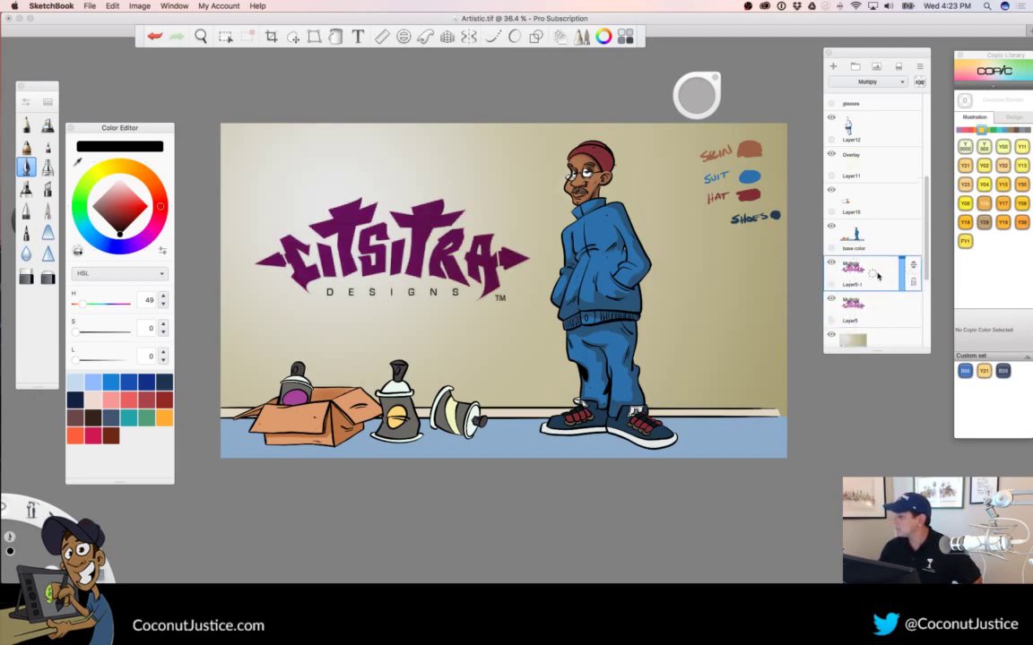
{"action": "left_click", "coordinate": [878, 275]}
{"action": "left_click_drag", "start_coordinate": [914, 268], "coordinate": [915, 337]}
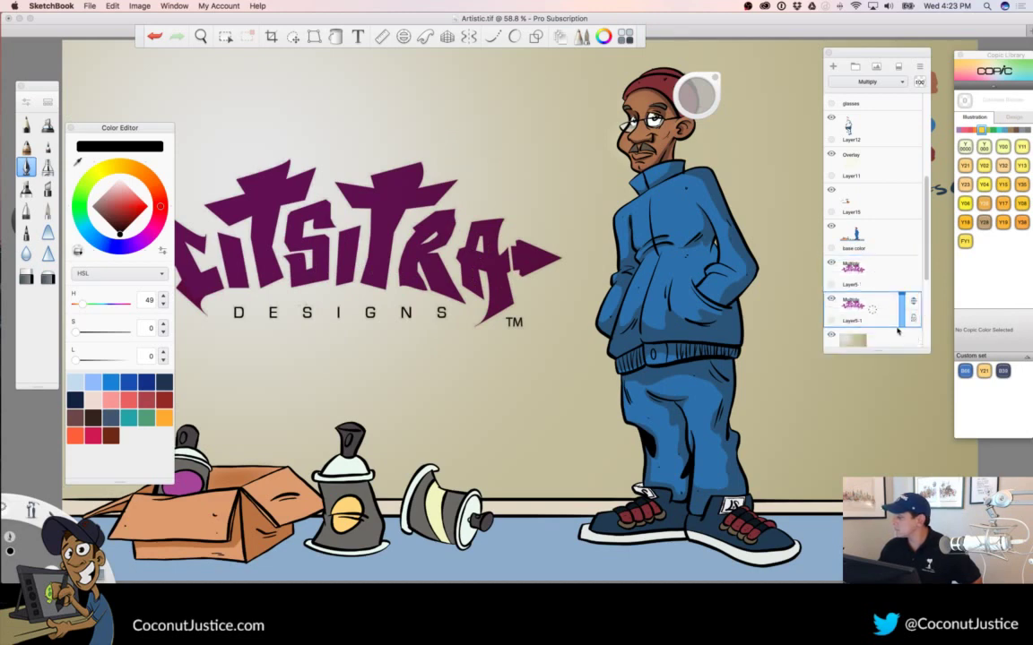
{"action": "key", "text": "space"}
{"action": "left_click_drag", "start_coordinate": [508, 320], "coordinate": [465, 330]}
{"action": "scroll", "coordinate": [465, 329], "scroll_direction": "down", "scroll_amount": 1}
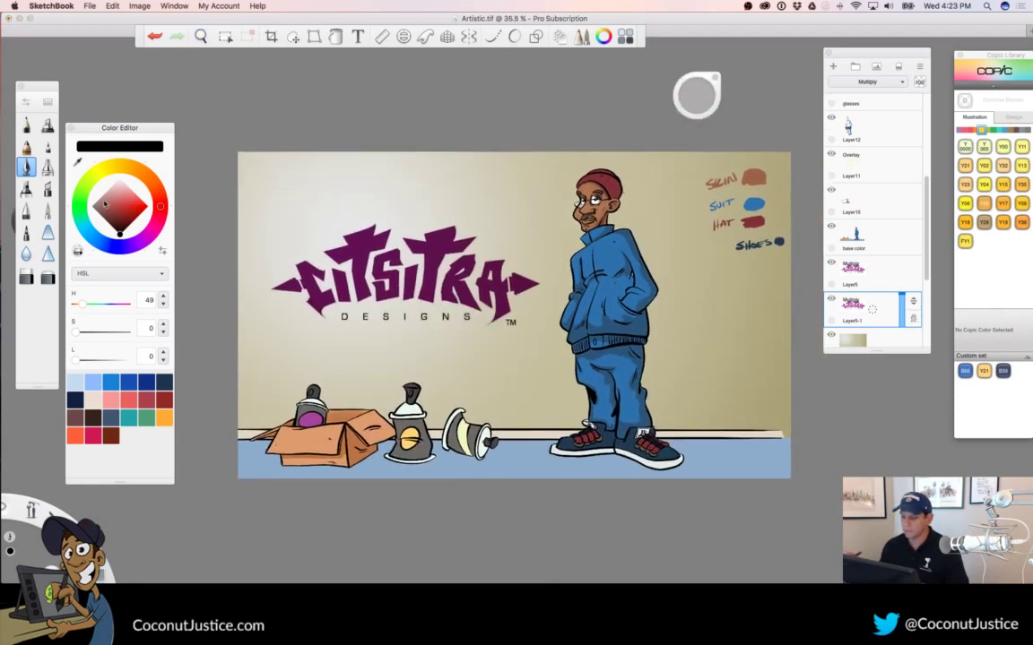
Hide the original logo layer and fill the logo's first letter on the duplicate with the radial gradient
{"action": "left_click", "coordinate": [832, 262]}
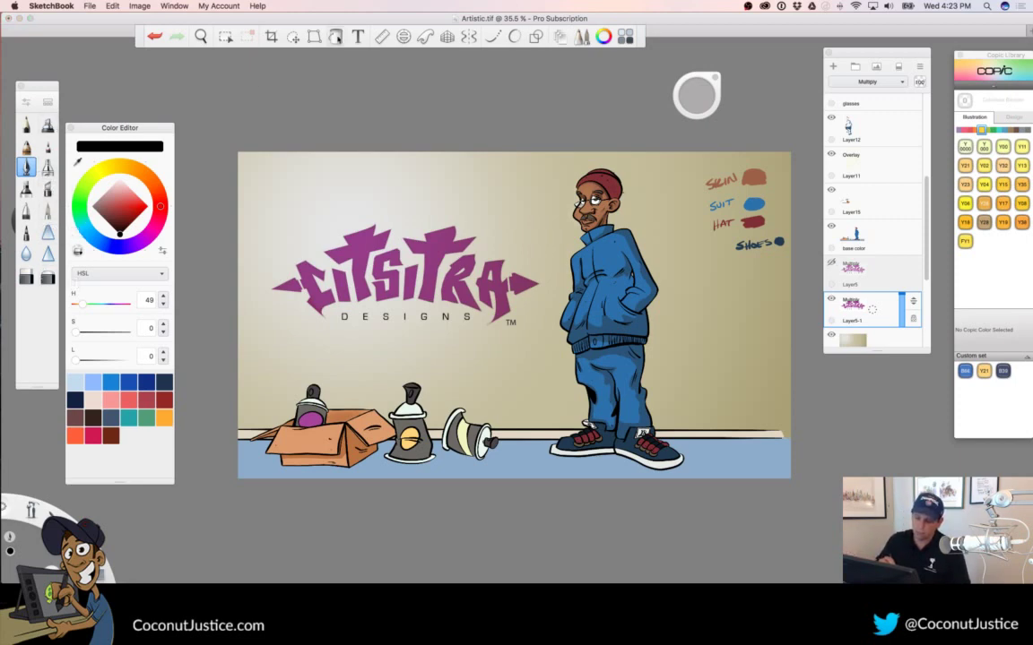
{"action": "left_click", "coordinate": [337, 37]}
{"action": "left_click", "coordinate": [315, 296]}
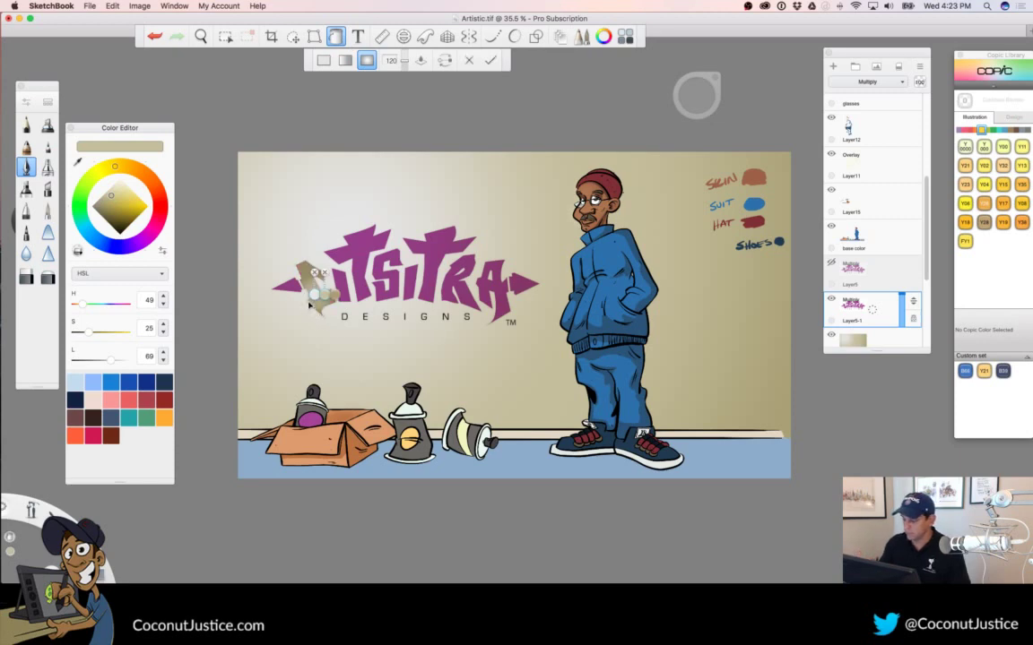
Fill the duplicate logo's arrow tips and remaining letters with solid black, undoing the fill that spills into the background
{"action": "left_click", "coordinate": [323, 61]}
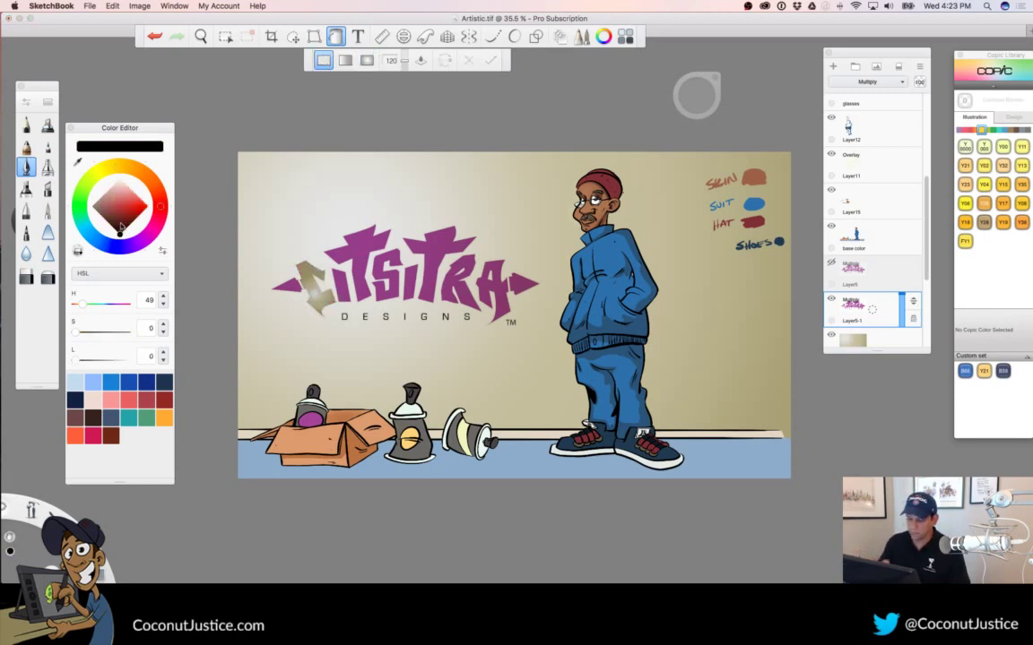
{"action": "left_click", "coordinate": [287, 269]}
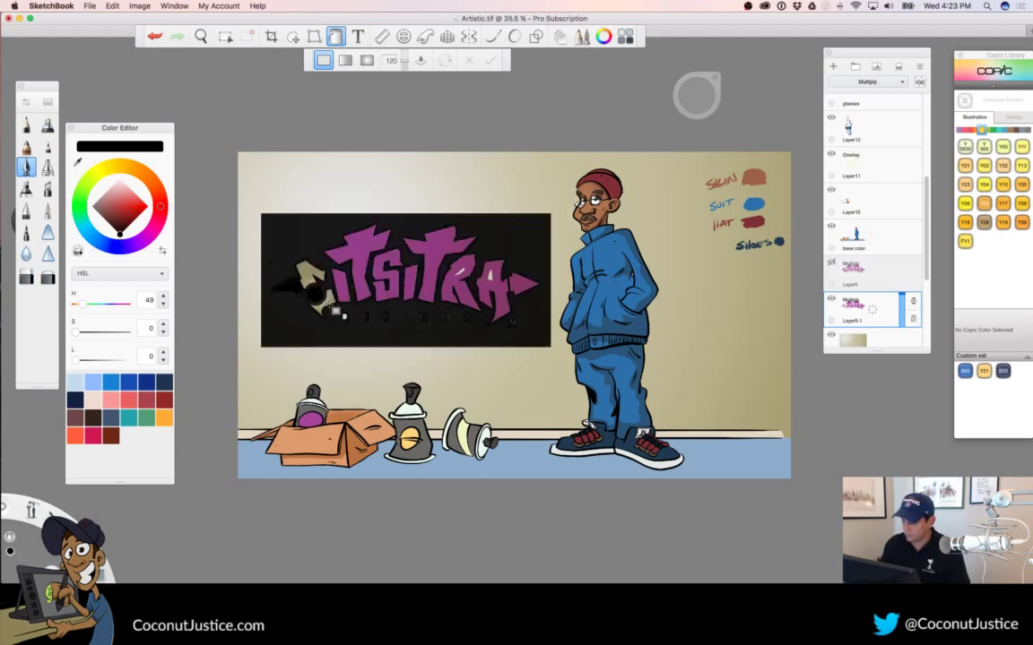
{"action": "key", "text": "super+z"}
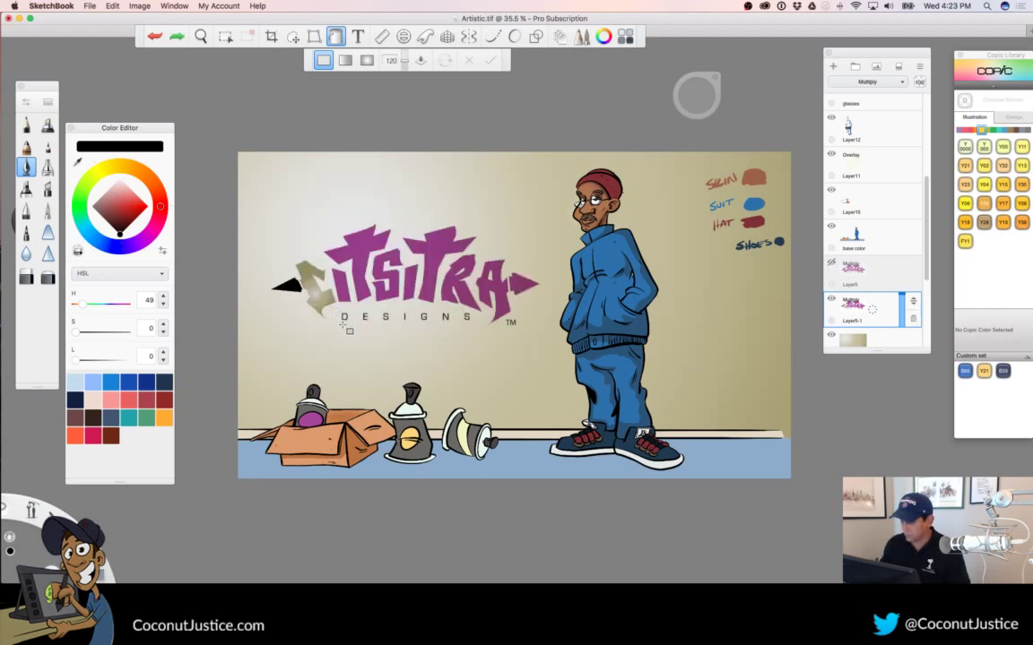
{"action": "left_click", "coordinate": [343, 292]}
{"action": "left_click", "coordinate": [363, 290]}
{"action": "left_click", "coordinate": [388, 295]}
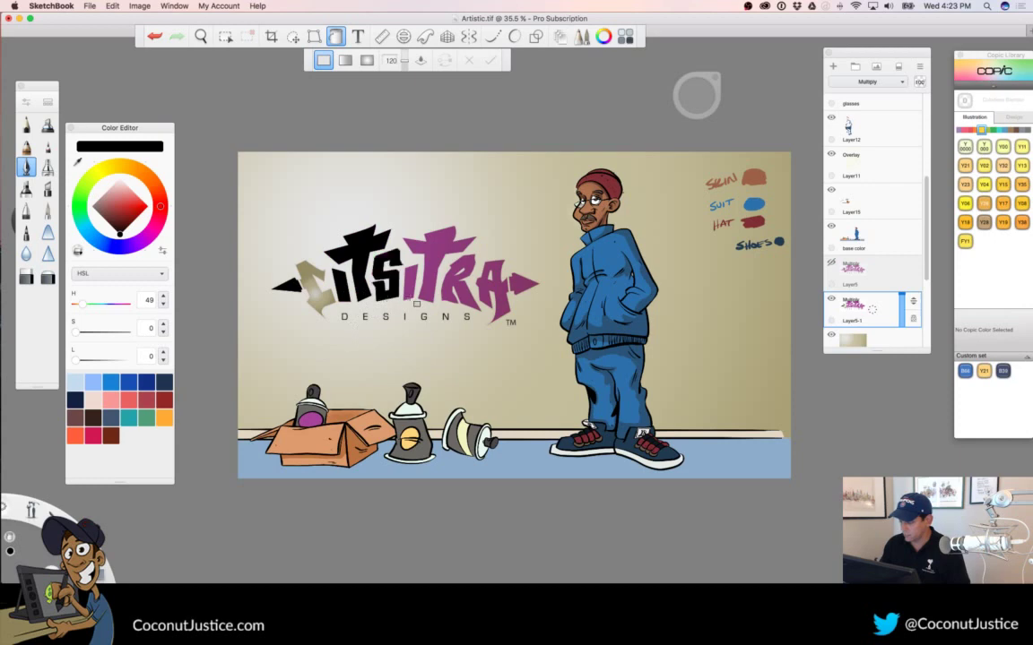
{"action": "left_click", "coordinate": [415, 296]}
{"action": "left_click", "coordinate": [437, 296]}
{"action": "left_click", "coordinate": [462, 298]}
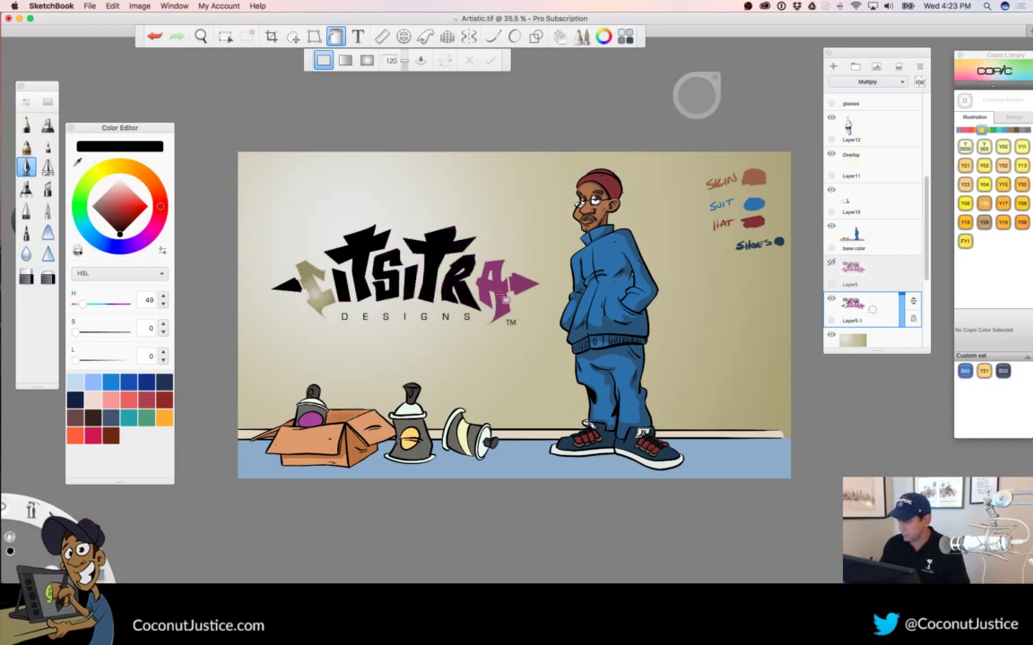
{"action": "left_click", "coordinate": [501, 296]}
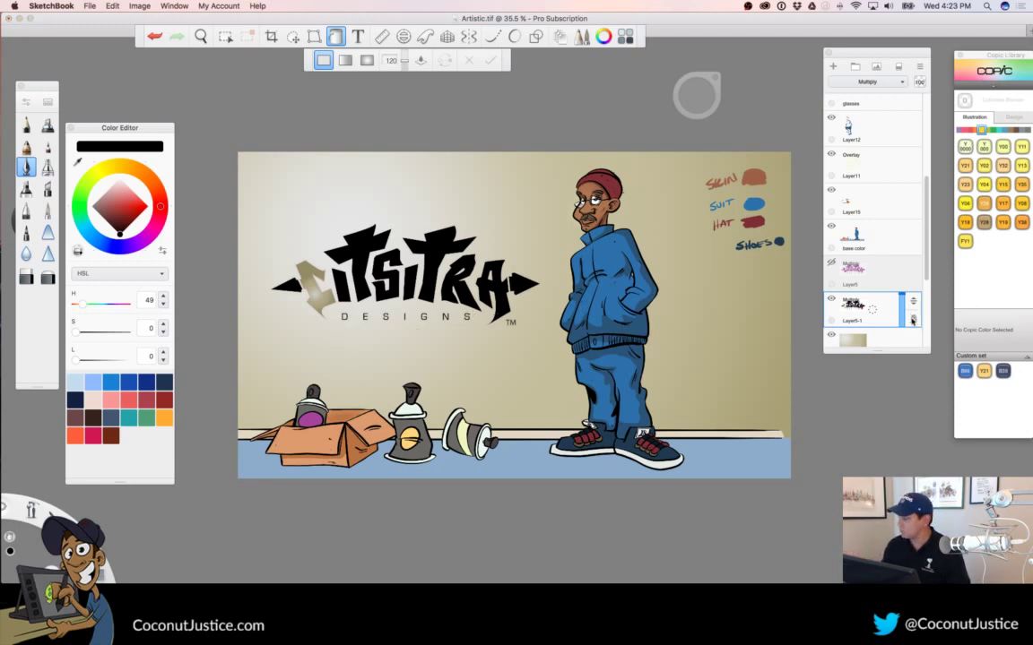
Try brushing black strokes over the logo's gradient-filled first letter and undo them
{"action": "left_click", "coordinate": [335, 40]}
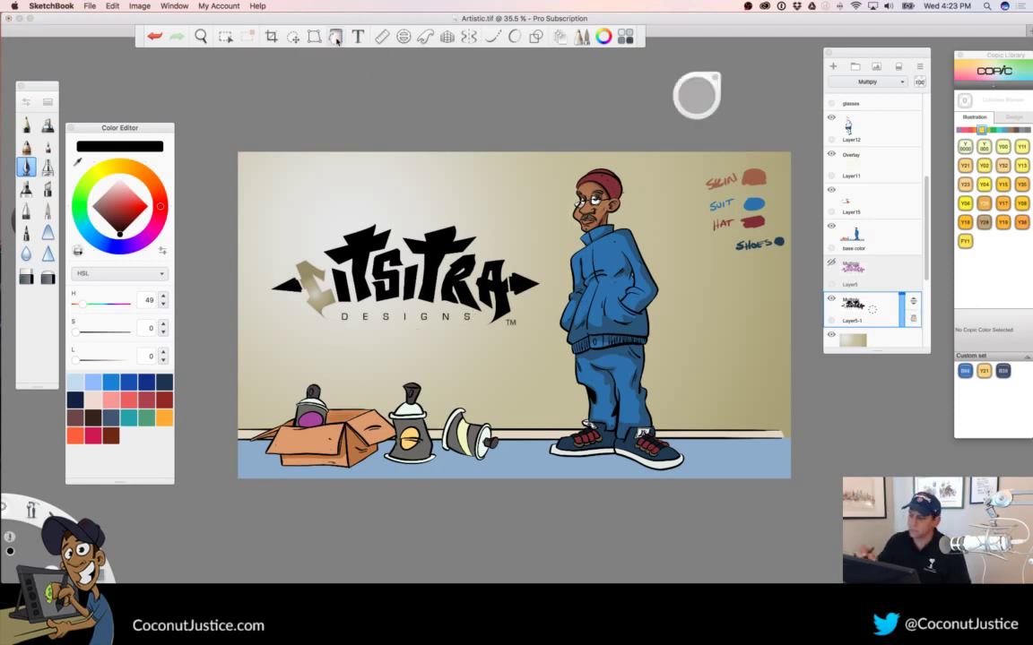
{"action": "left_click_drag", "start_coordinate": [286, 271], "coordinate": [327, 257]}
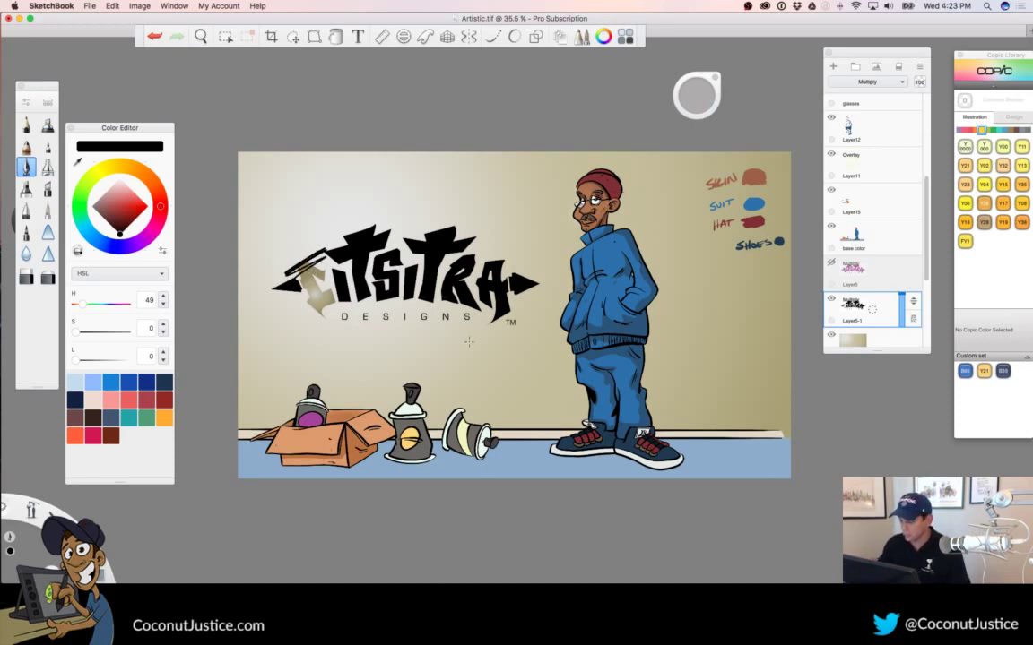
{"action": "key", "text": "super+z"}
{"action": "key", "text": "super+z"}
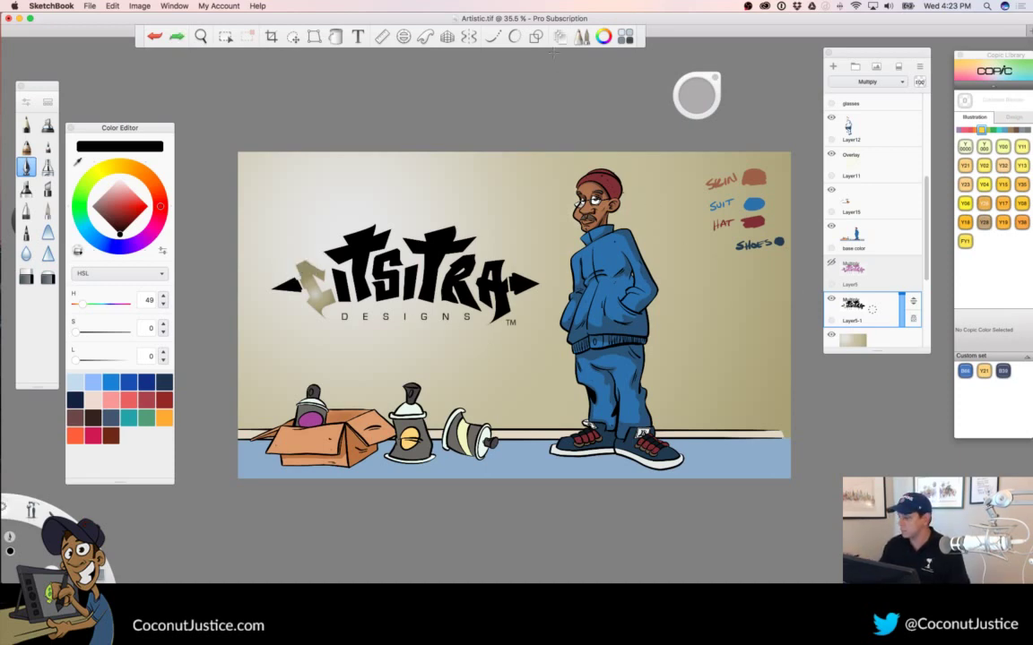
{"action": "left_click_drag", "start_coordinate": [305, 258], "coordinate": [303, 292]}
{"action": "key", "text": "super+z"}
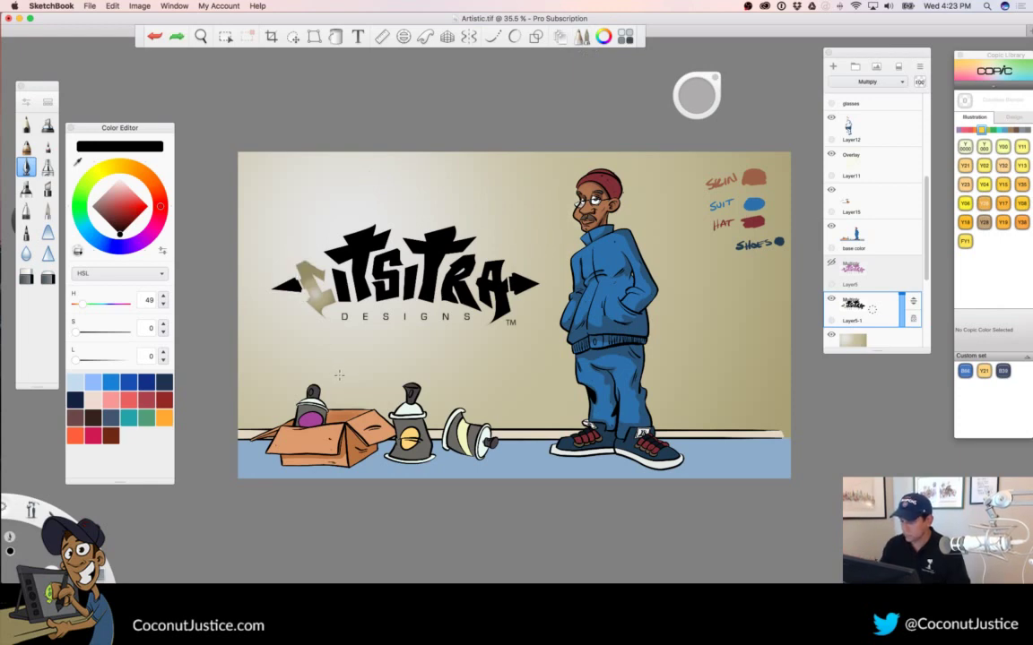
Undo the black and gradient fills on the duplicate logo and the hiding of the original logo layer
{"action": "key", "text": "super+z"}
{"action": "key", "text": "super+z"}
{"action": "key", "text": "super+z"}
{"action": "key", "text": "super+z"}
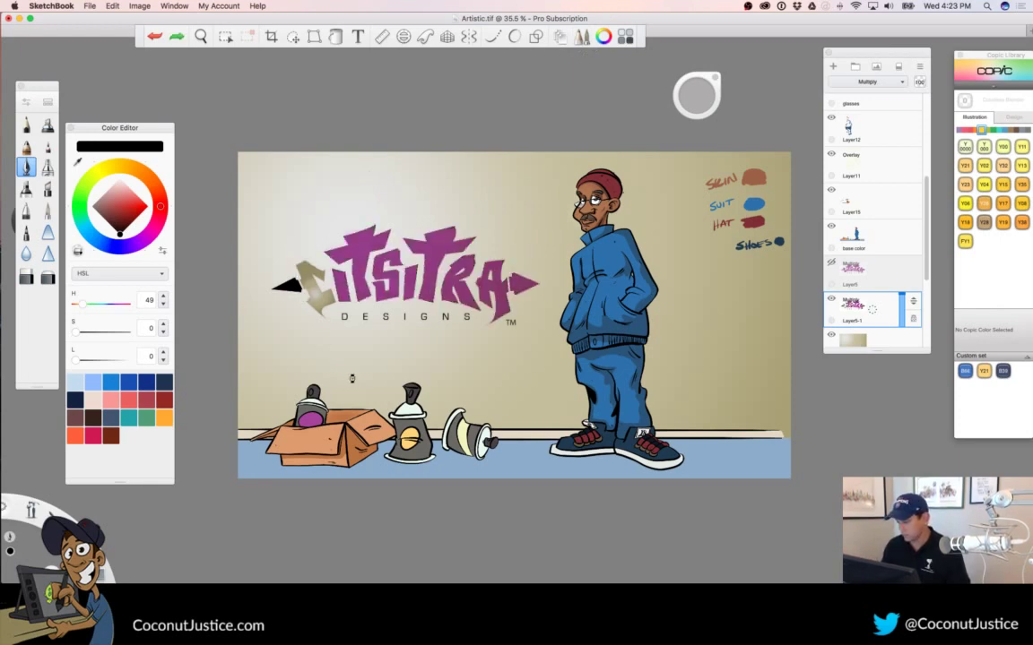
{"action": "key", "text": "super+shift+z"}
{"action": "key", "text": "super+shift+z"}
{"action": "key", "text": "super+shift+z"}
{"action": "key", "text": "super+shift+z"}
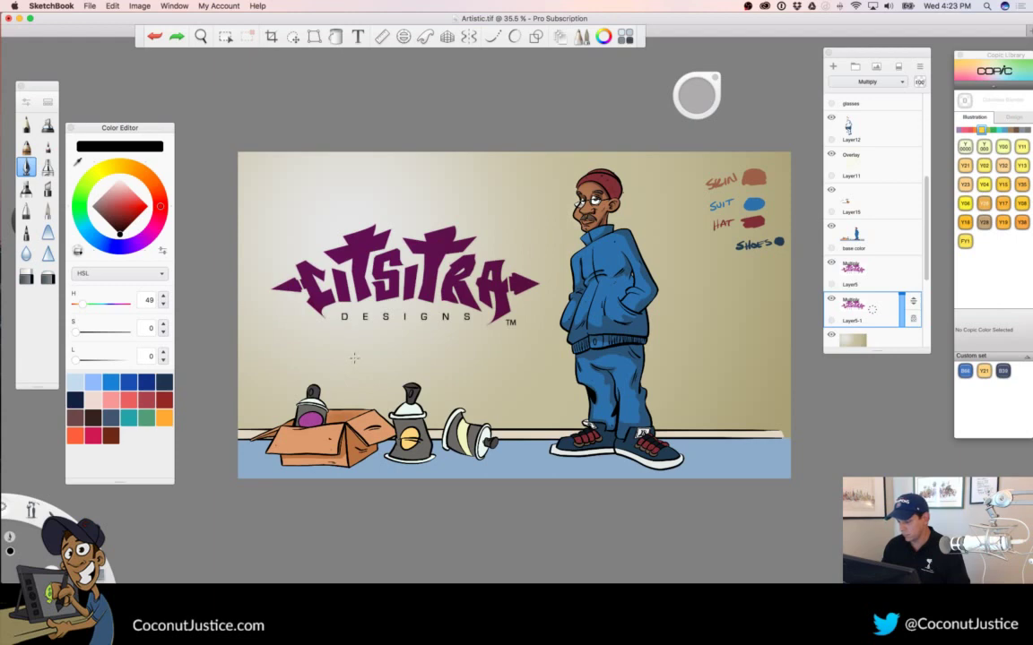
Hide the original logo layer and flood-fill all the letters and arrow tips on the duplicate logo with solid black
{"action": "left_click", "coordinate": [831, 263]}
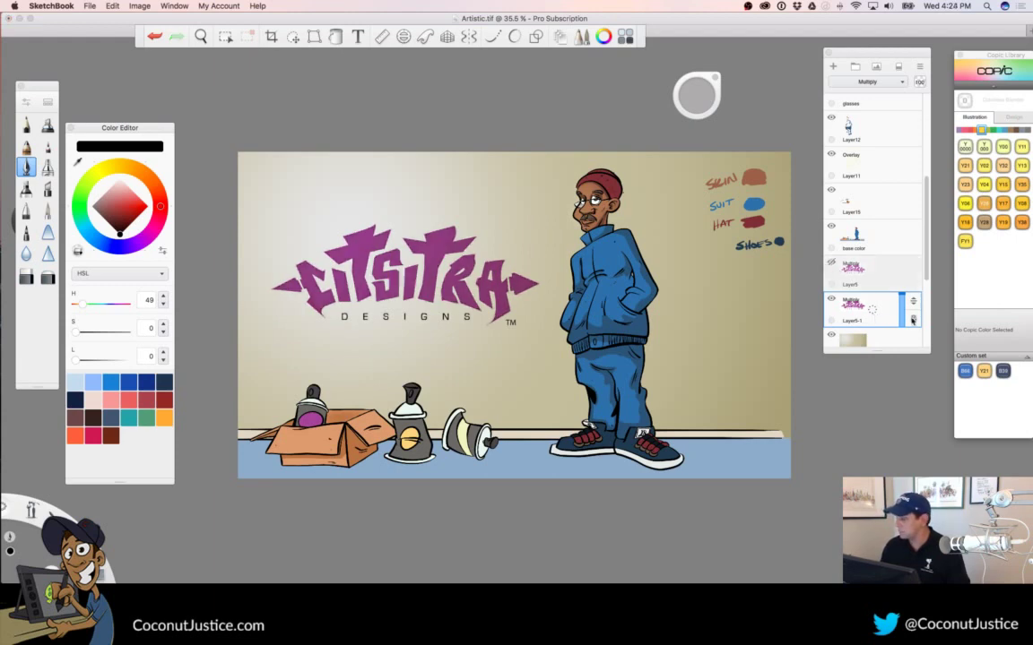
{"action": "left_click", "coordinate": [335, 36]}
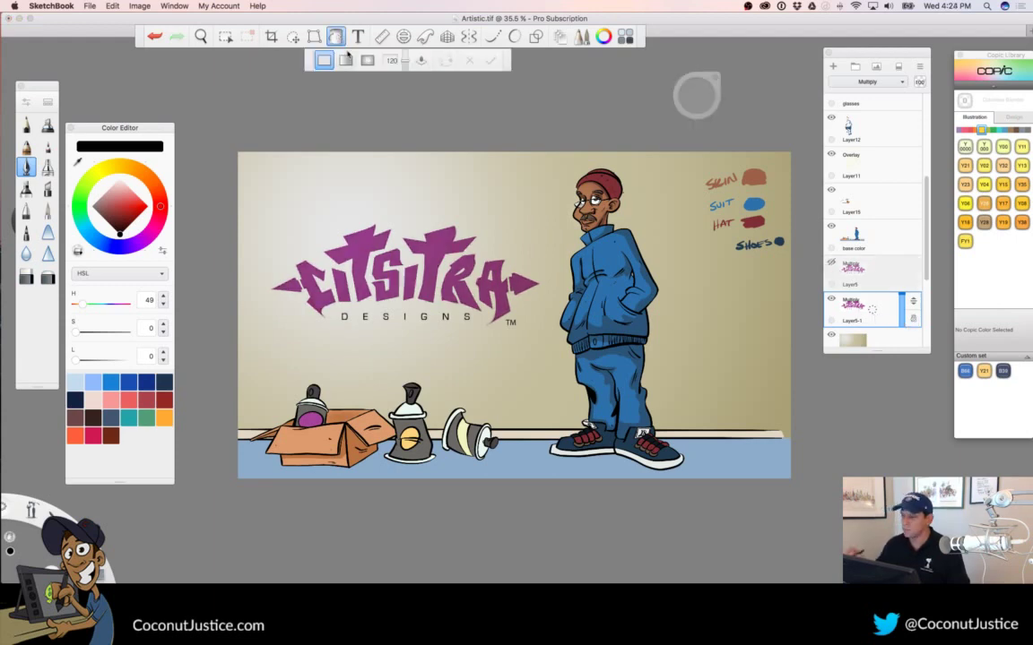
{"action": "left_click", "coordinate": [288, 285]}
{"action": "left_click", "coordinate": [298, 271]}
{"action": "left_click", "coordinate": [317, 270]}
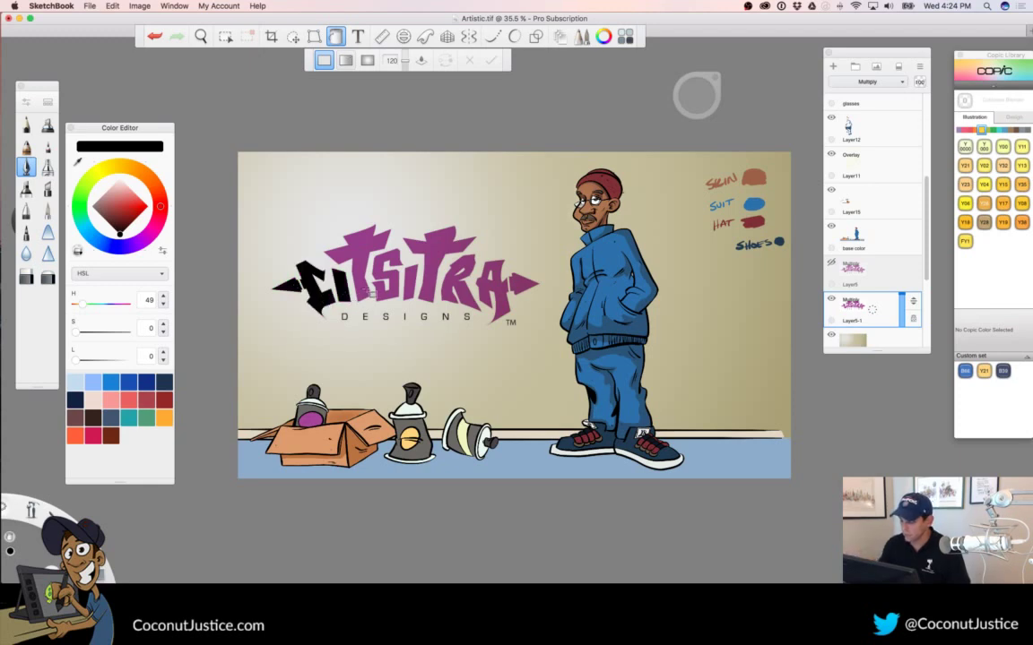
{"action": "left_click", "coordinate": [332, 265]}
{"action": "left_click", "coordinate": [363, 265]}
{"action": "left_click", "coordinate": [410, 269]}
{"action": "left_click", "coordinate": [435, 262]}
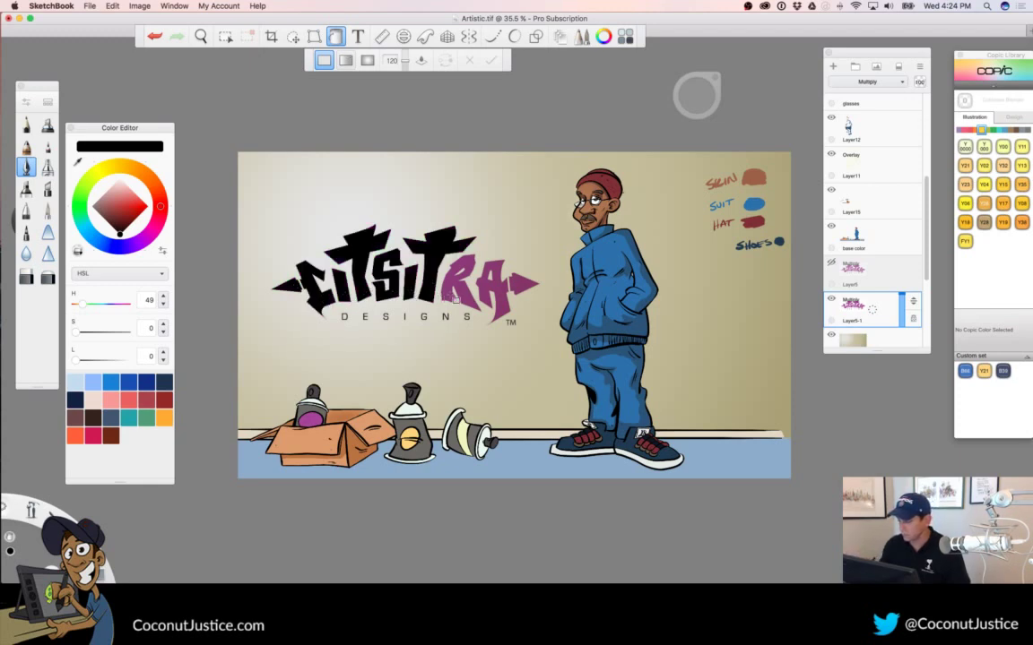
{"action": "left_click", "coordinate": [461, 269]}
{"action": "left_click", "coordinate": [507, 295]}
{"action": "left_click", "coordinate": [527, 285]}
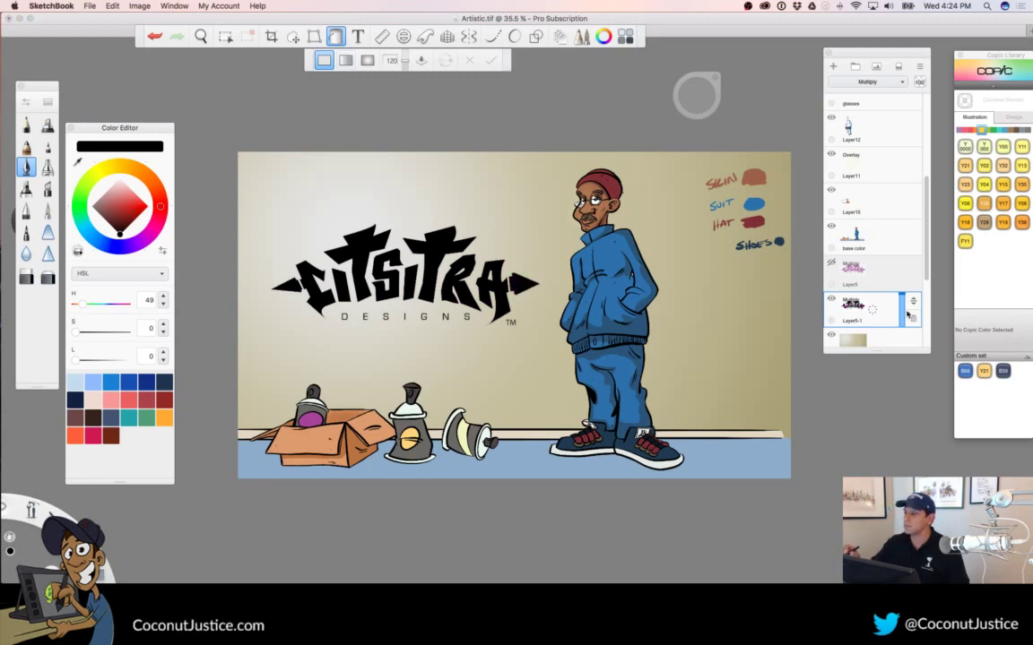
{"action": "left_click", "coordinate": [337, 37]}
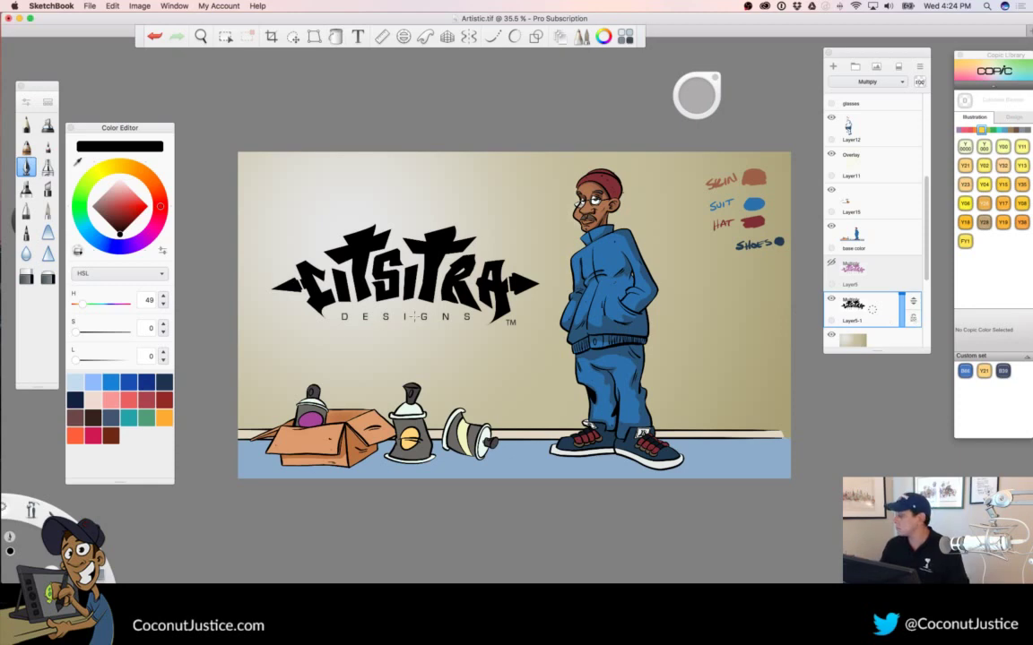
Erase the DESIGNS lettering and the TM mark beneath the black logo on the duplicate layer
{"action": "key", "text": "space"}
{"action": "left_click_drag", "start_coordinate": [431, 317], "coordinate": [501, 310]}
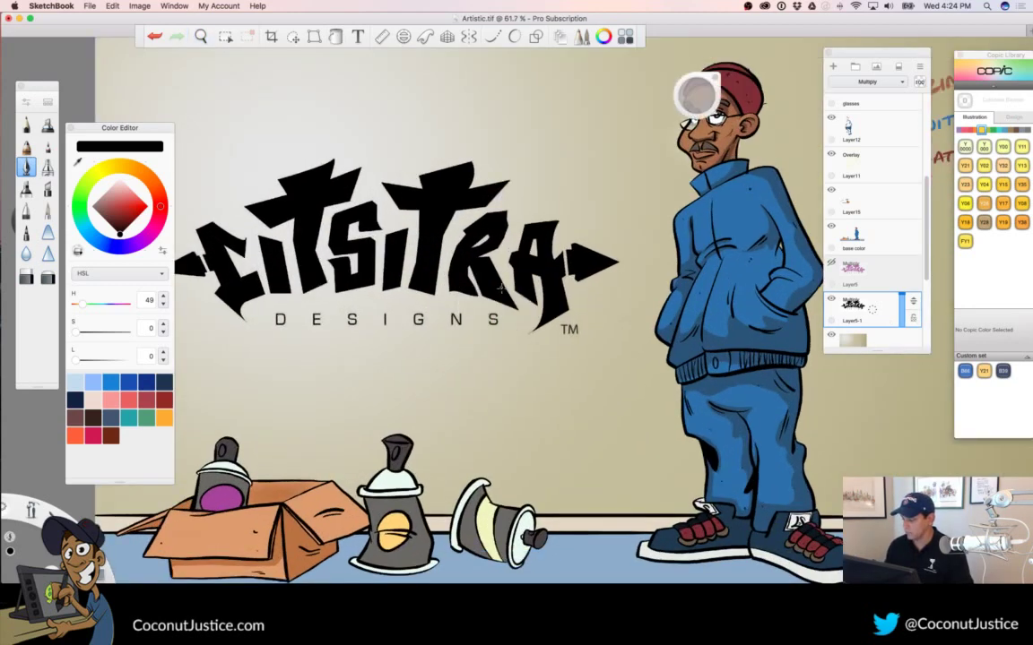
{"action": "left_click_drag", "start_coordinate": [279, 318], "coordinate": [324, 327]}
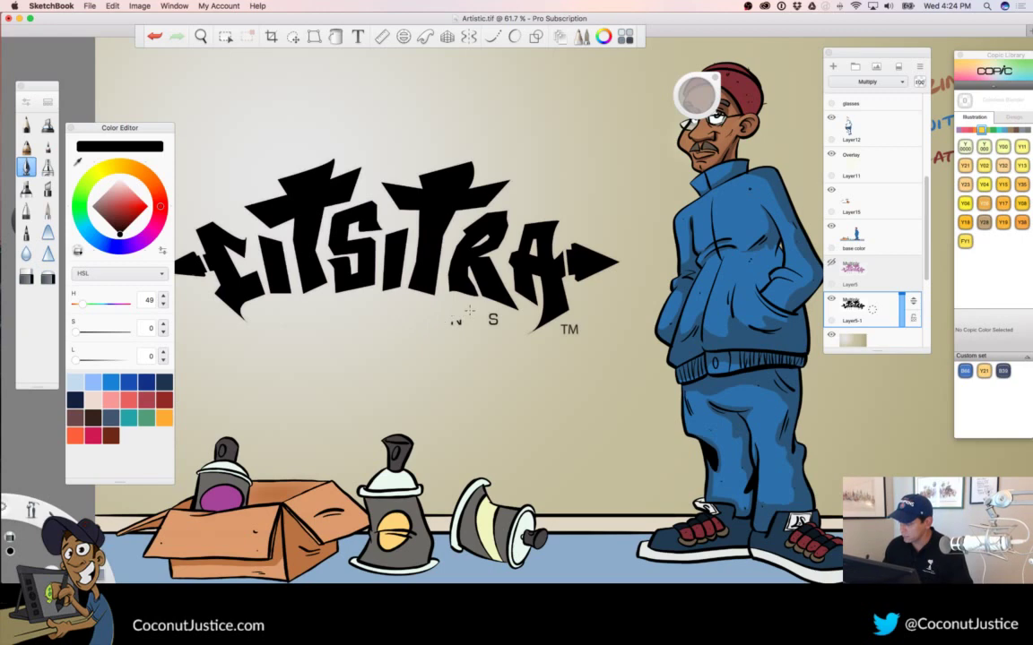
{"action": "left_click_drag", "start_coordinate": [470, 319], "coordinate": [479, 319]}
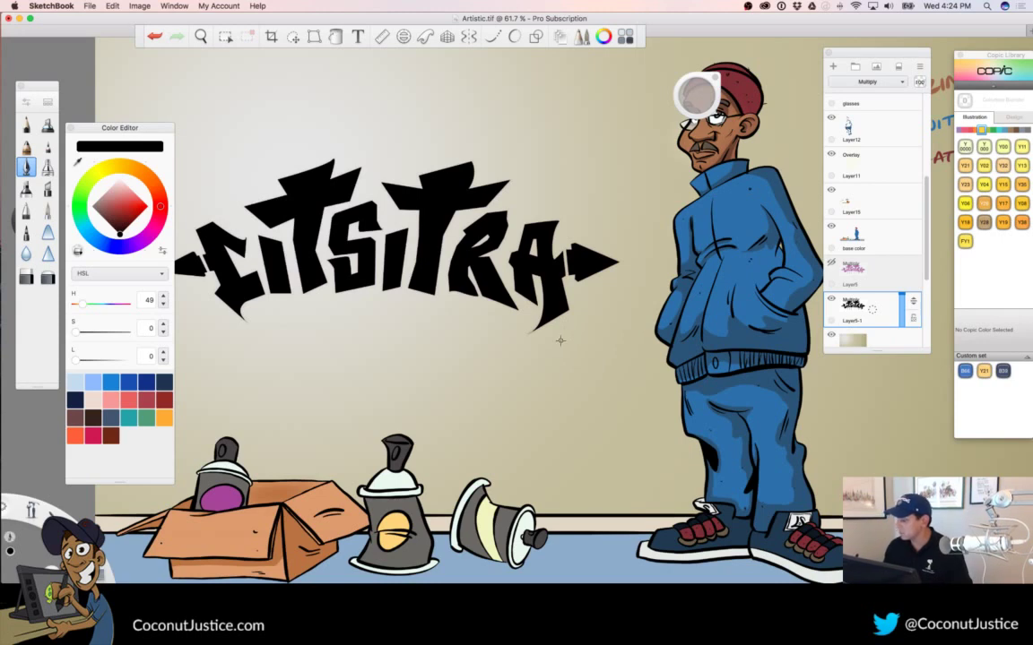
Show the original logo layer again and activate the move tool on the black duplicate
{"action": "left_click", "coordinate": [832, 262]}
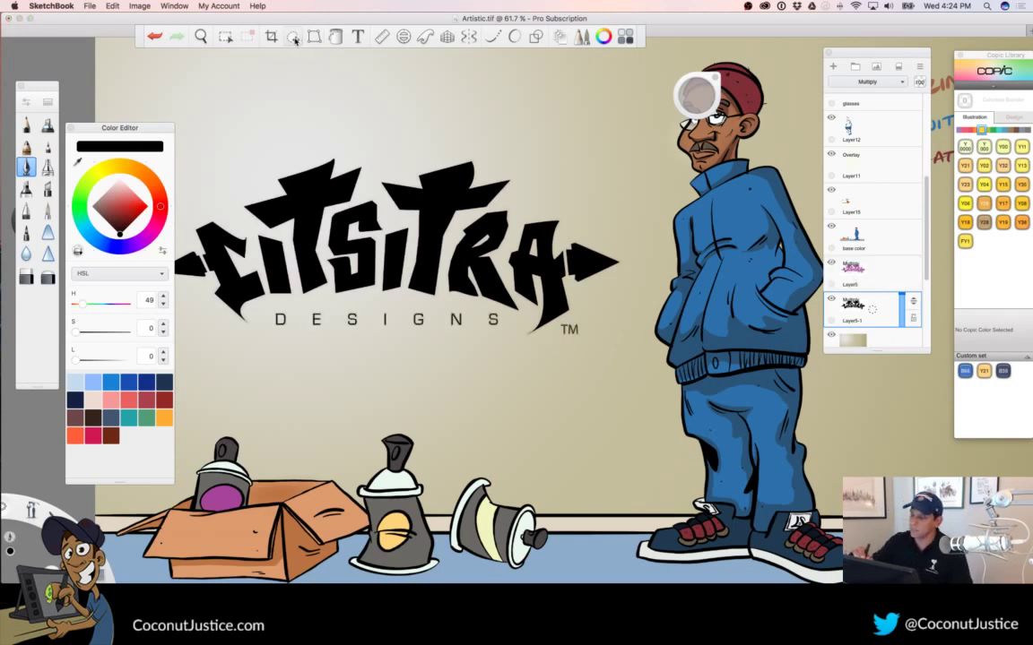
{"action": "left_click", "coordinate": [295, 41]}
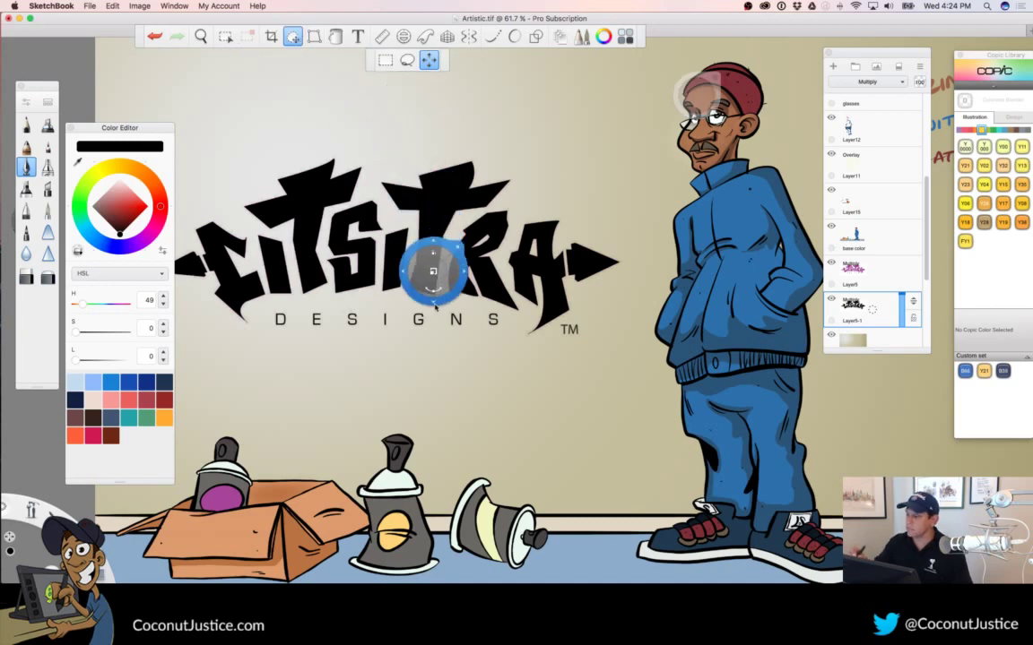
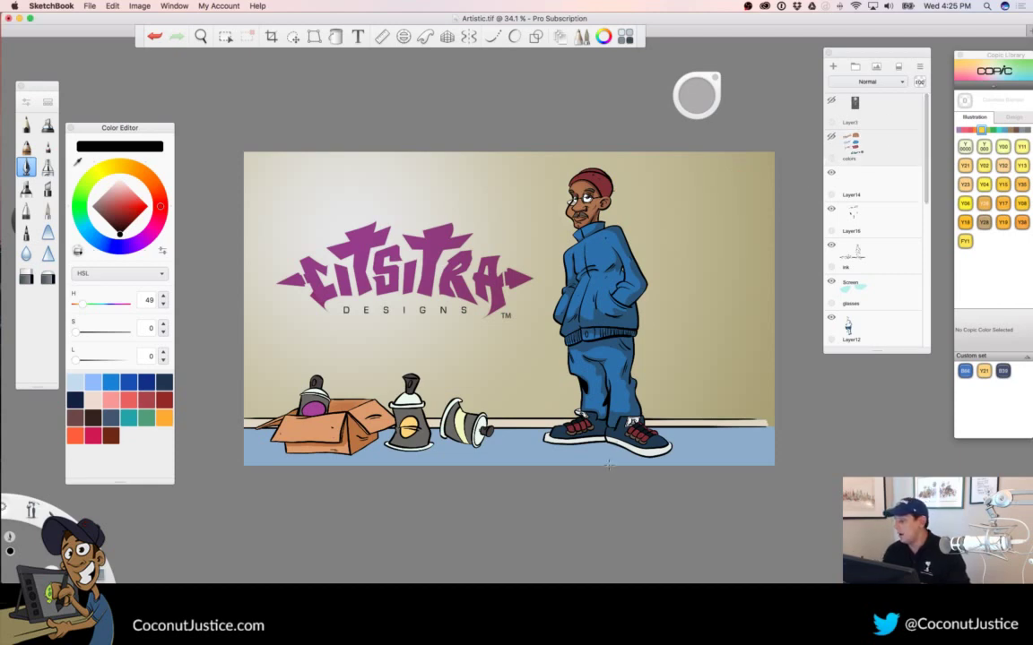
Select Layer16 for inking the jacket and turn on Steady Stroke at 17
{"action": "key", "text": "space"}
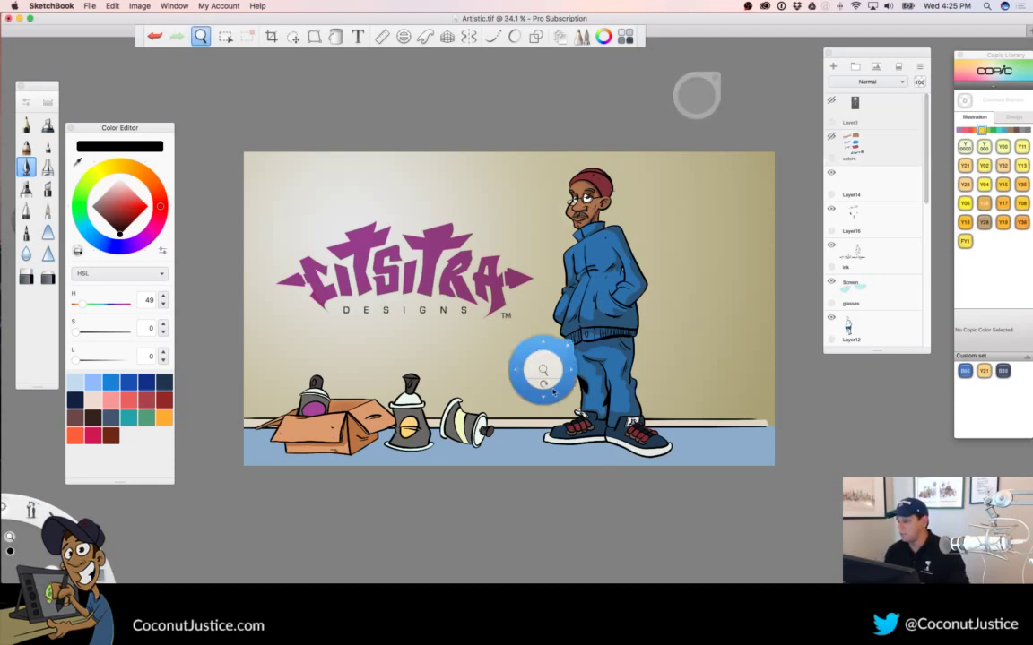
{"action": "left_click_drag", "start_coordinate": [544, 372], "coordinate": [576, 373]}
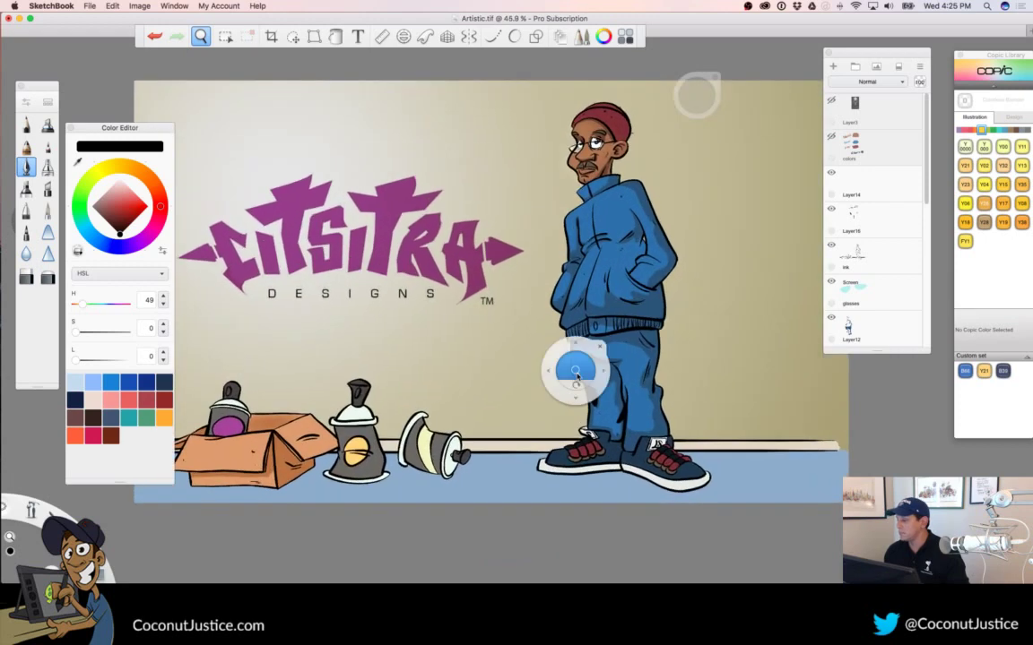
{"action": "left_click_drag", "start_coordinate": [629, 403], "coordinate": [562, 416]}
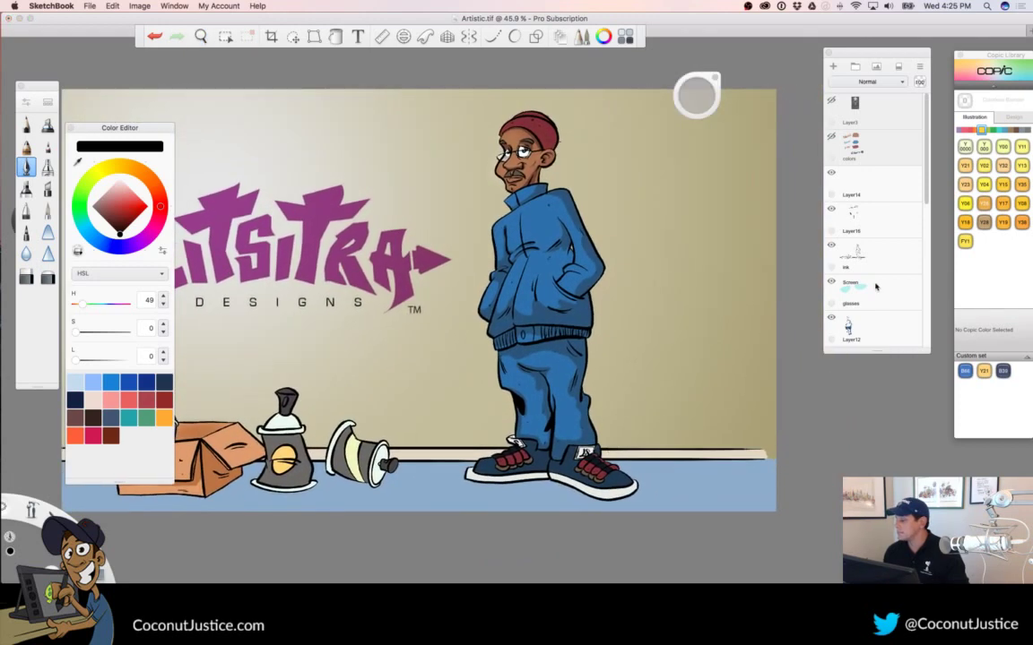
{"action": "mouse_move", "coordinate": [927, 193]}
{"action": "left_mouse_down"}
{"action": "mouse_move", "coordinate": [914, 236]}
{"action": "mouse_move", "coordinate": [925, 235]}
{"action": "mouse_move", "coordinate": [935, 259]}
{"action": "mouse_move", "coordinate": [927, 184]}
{"action": "left_mouse_up"}
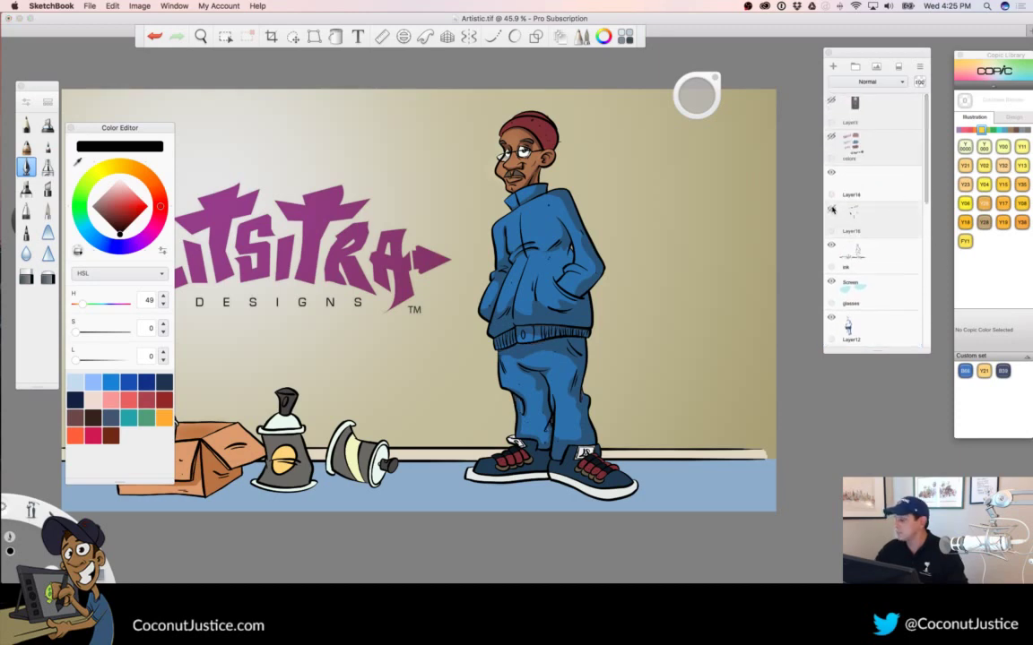
{"action": "key", "text": "space"}
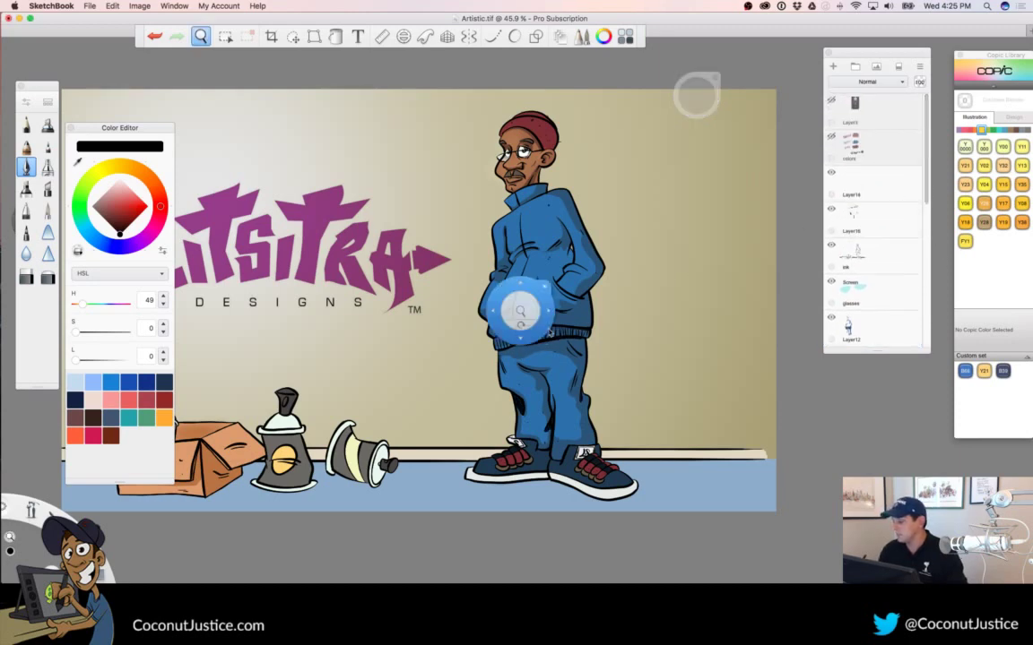
{"action": "left_click_drag", "start_coordinate": [526, 311], "coordinate": [636, 350]}
{"action": "left_click", "coordinate": [864, 219]}
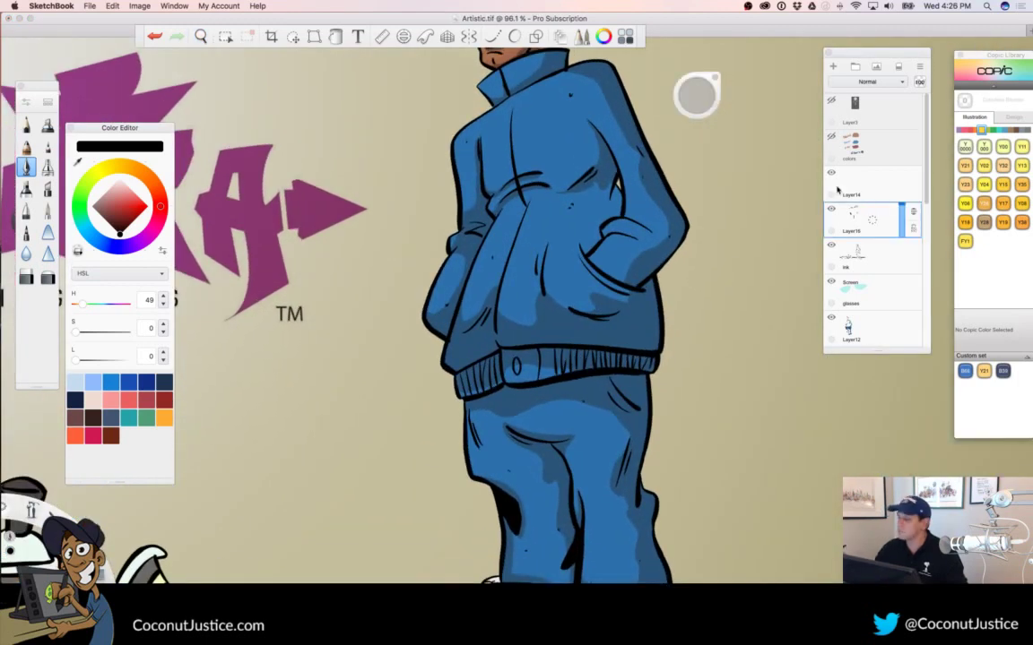
{"action": "key", "text": "space"}
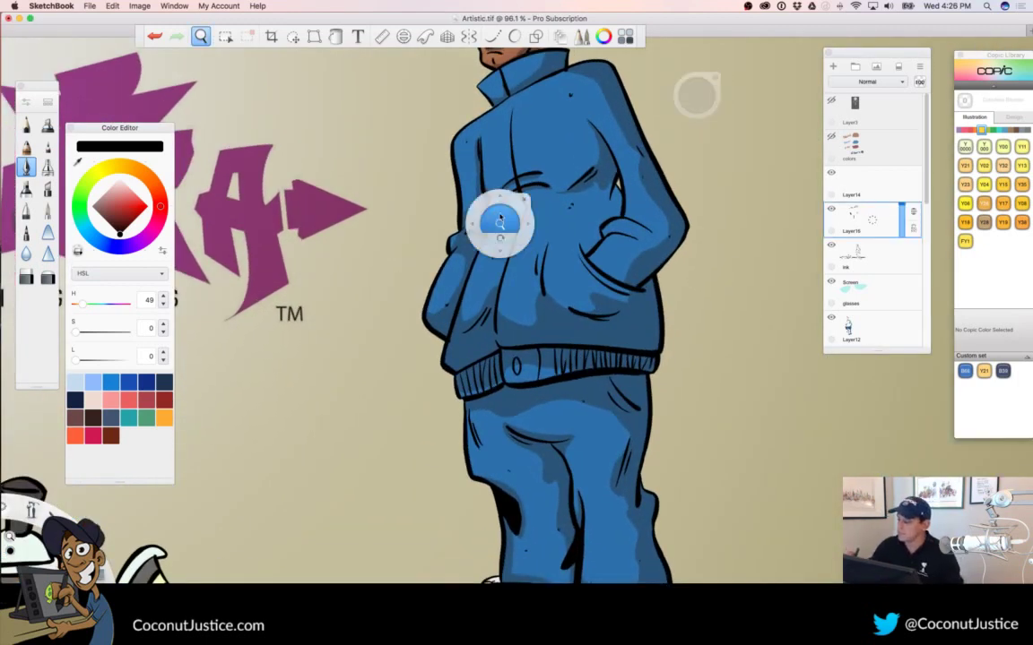
{"action": "left_click_drag", "start_coordinate": [500, 225], "coordinate": [621, 192]}
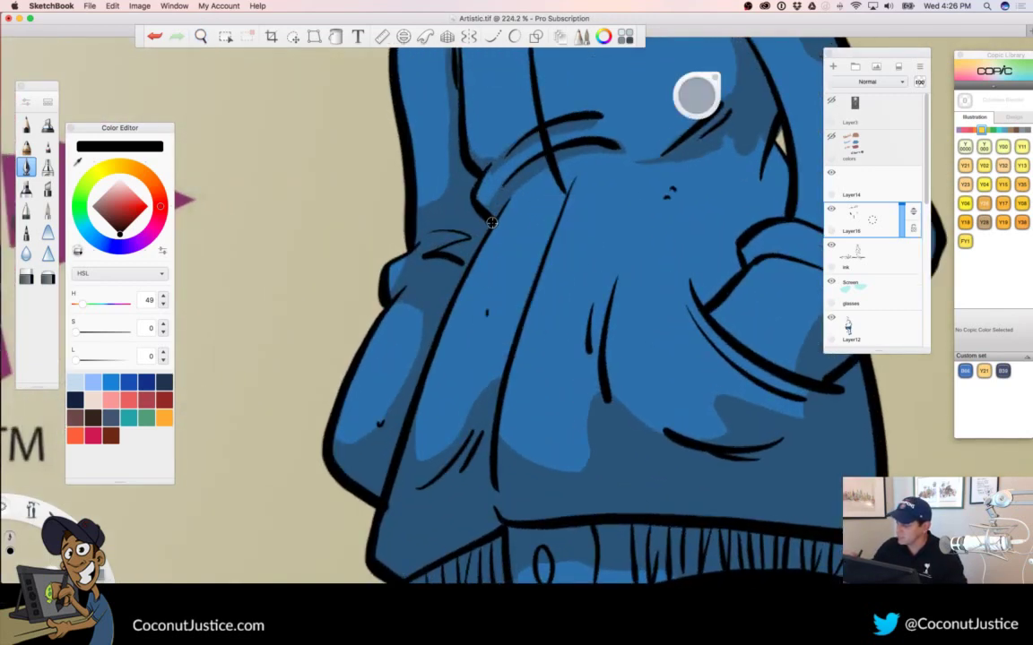
{"action": "left_click", "coordinate": [493, 40]}
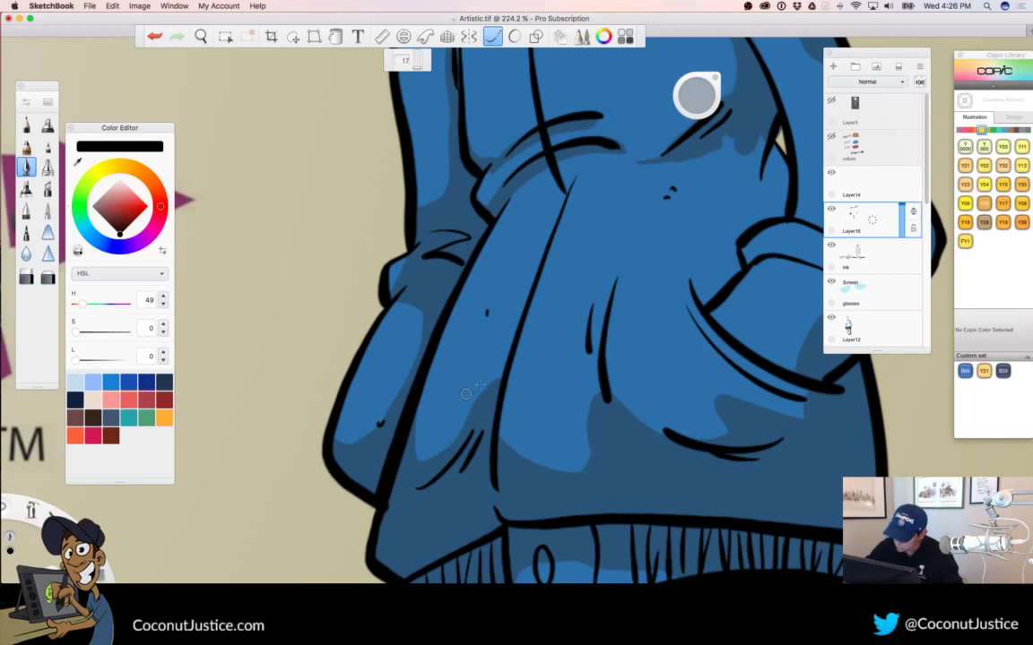
{"action": "key", "text": "space"}
{"action": "left_click_drag", "start_coordinate": [589, 195], "coordinate": [576, 375]}
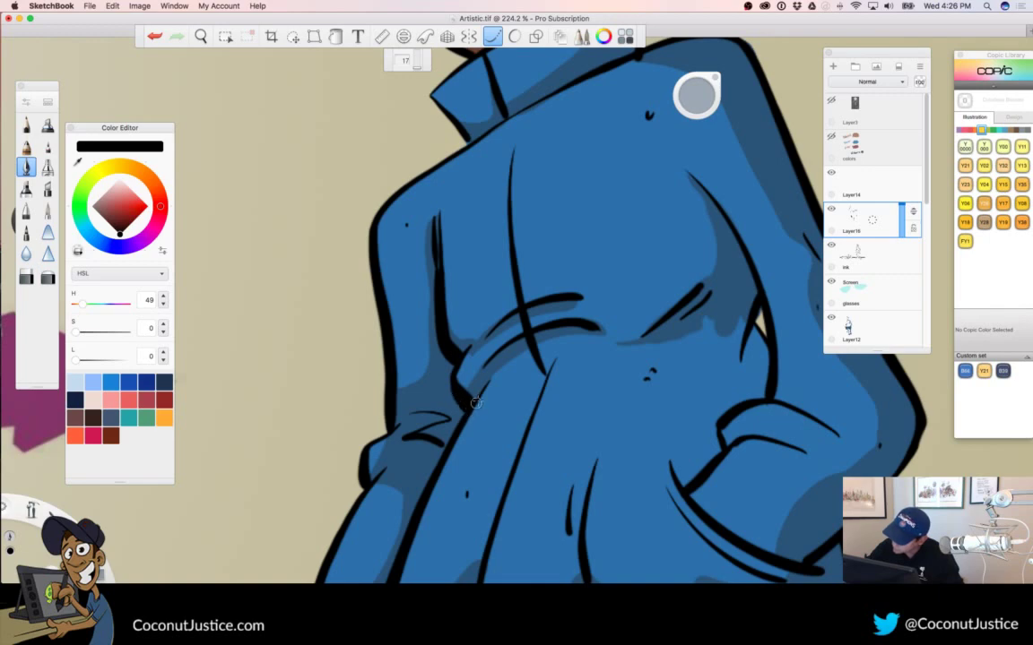
Turn off Steady Stroke and ink a black stroke along the armpit fold where the sleeve meets the jacket's chest
{"action": "key", "text": "space"}
{"action": "left_click_drag", "start_coordinate": [520, 364], "coordinate": [373, 392]}
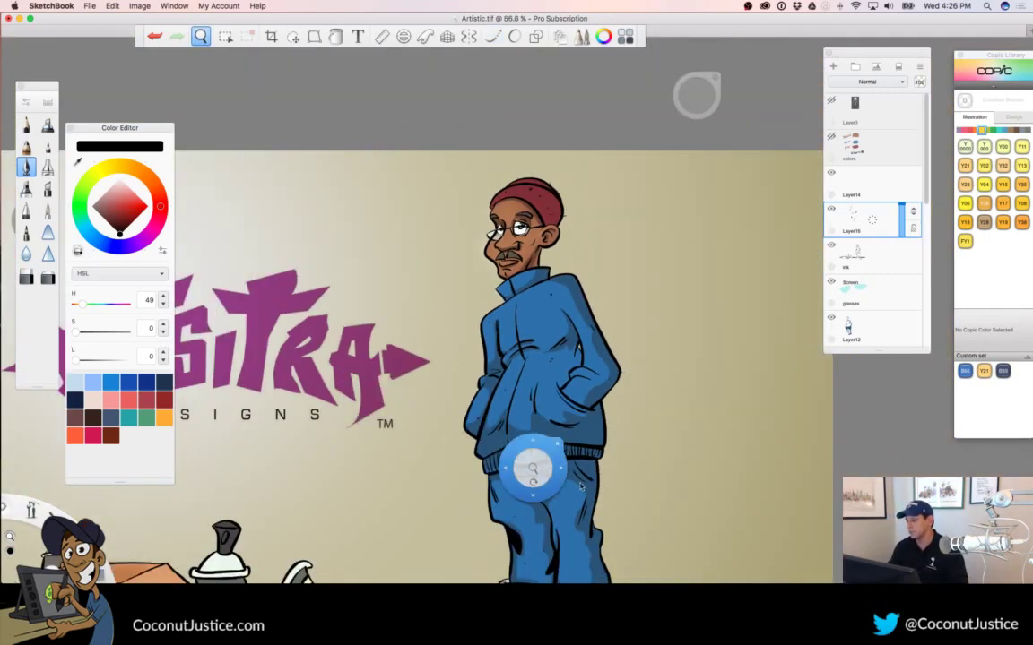
{"action": "left_click_drag", "start_coordinate": [618, 484], "coordinate": [590, 415]}
{"action": "left_click_drag", "start_coordinate": [552, 270], "coordinate": [664, 293]}
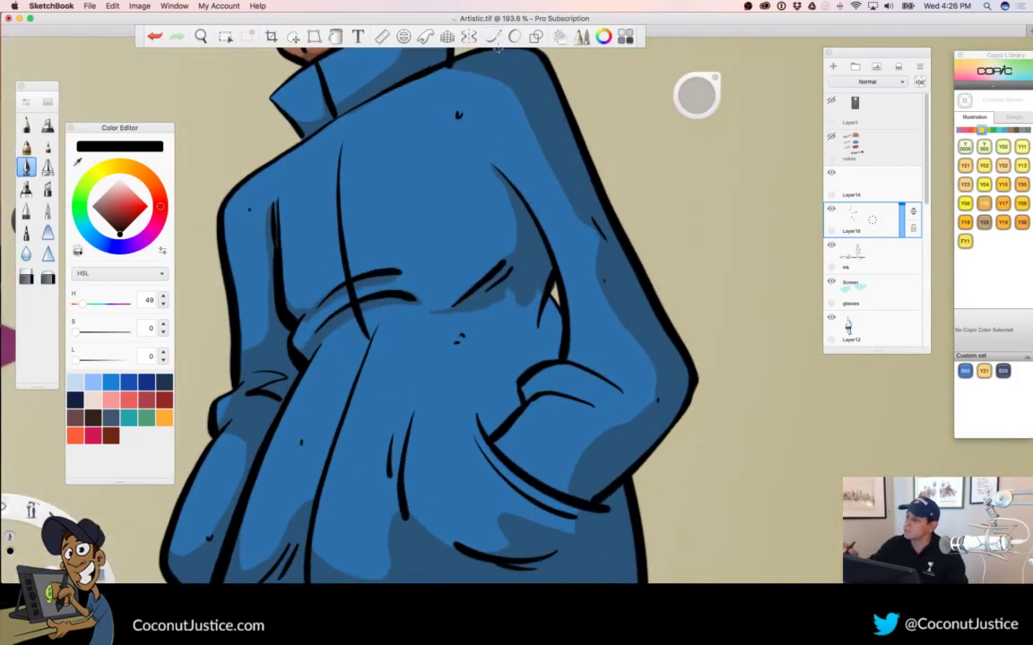
{"action": "key", "text": "space"}
{"action": "left_click_drag", "start_coordinate": [517, 276], "coordinate": [385, 307]}
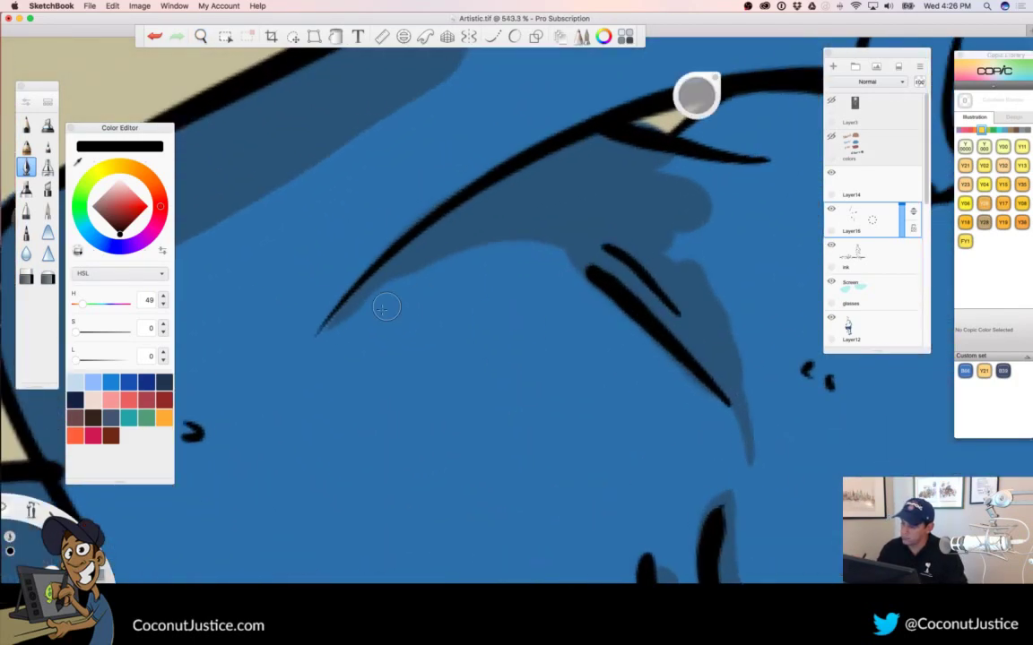
{"action": "mouse_move", "coordinate": [322, 334]}
{"action": "left_mouse_down"}
{"action": "mouse_move", "coordinate": [394, 262]}
{"action": "mouse_move", "coordinate": [456, 168]}
{"action": "mouse_move", "coordinate": [619, 130]}
{"action": "left_mouse_up"}
{"action": "left_click_drag", "start_coordinate": [526, 293], "coordinate": [403, 363]}
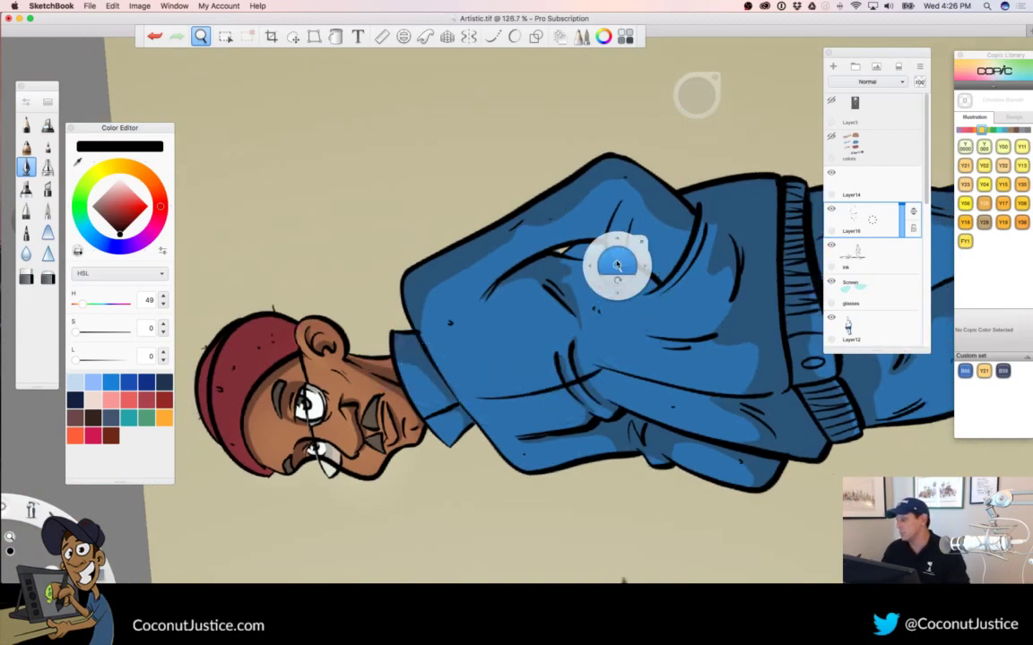
Ink black strokes at the jacket's pocket corner, where the sleeve meets the pocket, and along the fold below it
{"action": "mouse_move", "coordinate": [617, 258]}
{"action": "left_mouse_down"}
{"action": "mouse_move", "coordinate": [679, 292]}
{"action": "mouse_move", "coordinate": [681, 377]}
{"action": "mouse_move", "coordinate": [628, 422]}
{"action": "mouse_move", "coordinate": [512, 461]}
{"action": "mouse_move", "coordinate": [591, 477]}
{"action": "mouse_move", "coordinate": [553, 300]}
{"action": "mouse_move", "coordinate": [590, 290]}
{"action": "mouse_move", "coordinate": [678, 295]}
{"action": "mouse_move", "coordinate": [578, 314]}
{"action": "mouse_move", "coordinate": [614, 250]}
{"action": "left_mouse_up"}
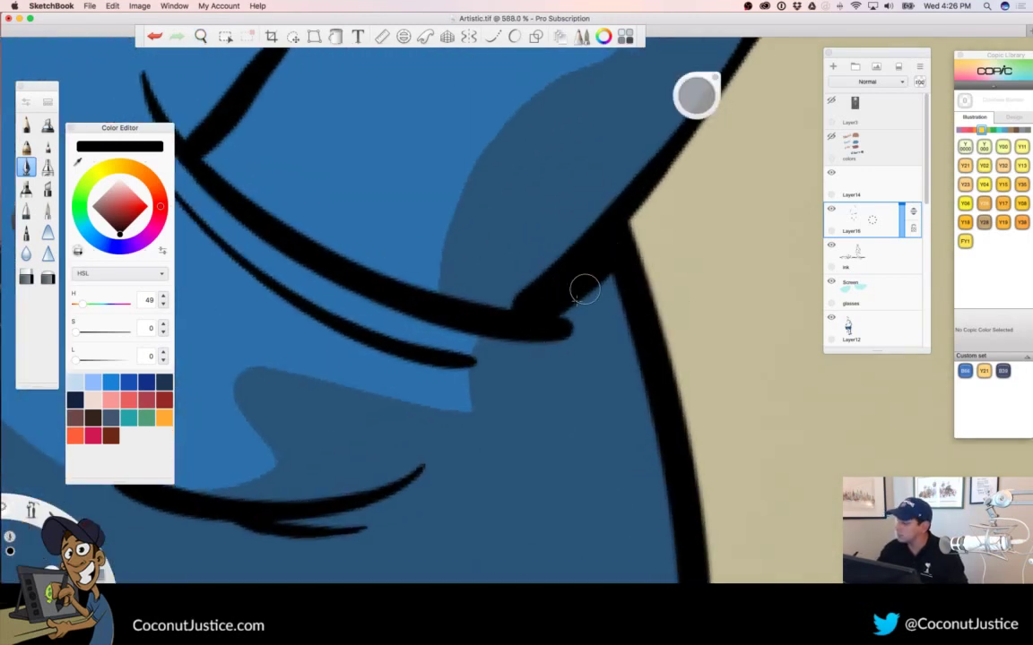
{"action": "left_click_drag", "start_coordinate": [549, 323], "coordinate": [607, 279]}
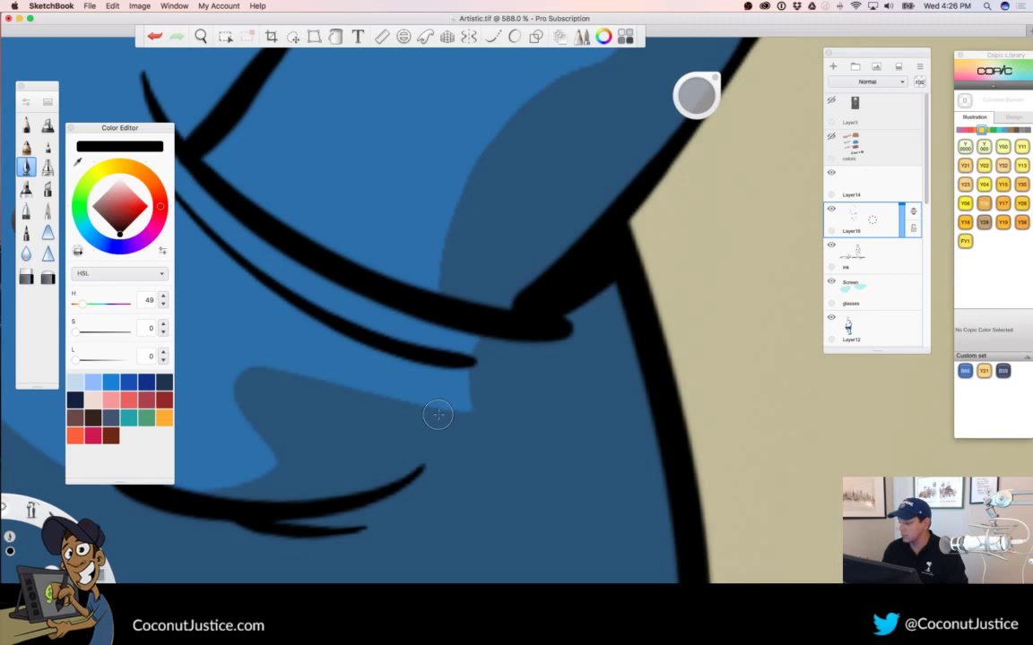
{"action": "left_click_drag", "start_coordinate": [461, 399], "coordinate": [248, 445]}
{"action": "left_click_drag", "start_coordinate": [520, 483], "coordinate": [556, 541]}
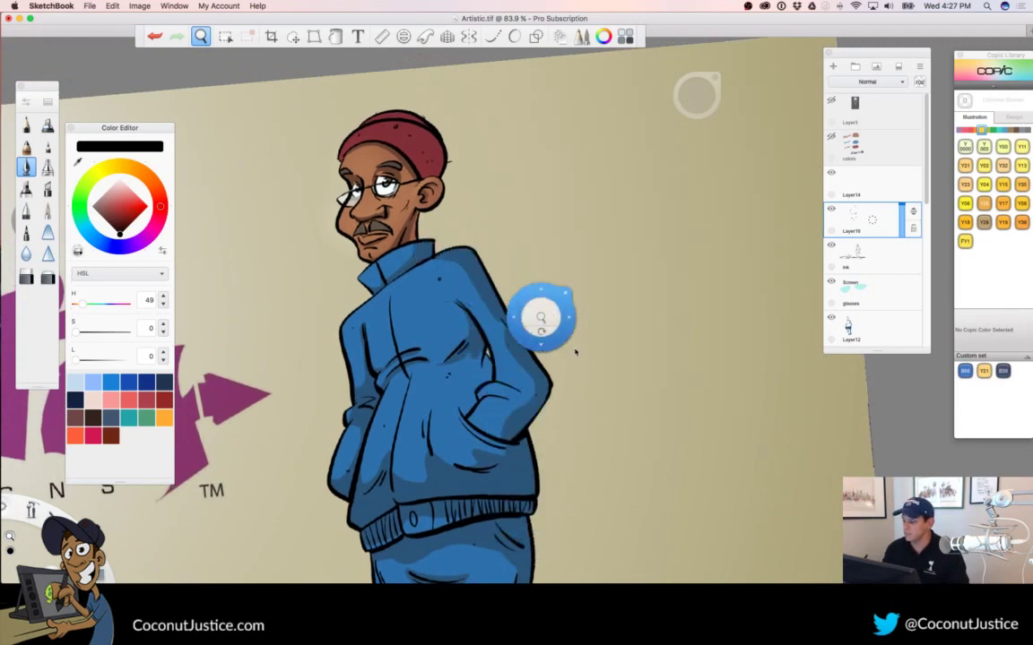
On the ink layer, erase the jacket collar's back edge and redraw it in black with a diagonal fold line
{"action": "left_click_drag", "start_coordinate": [630, 458], "coordinate": [640, 437]}
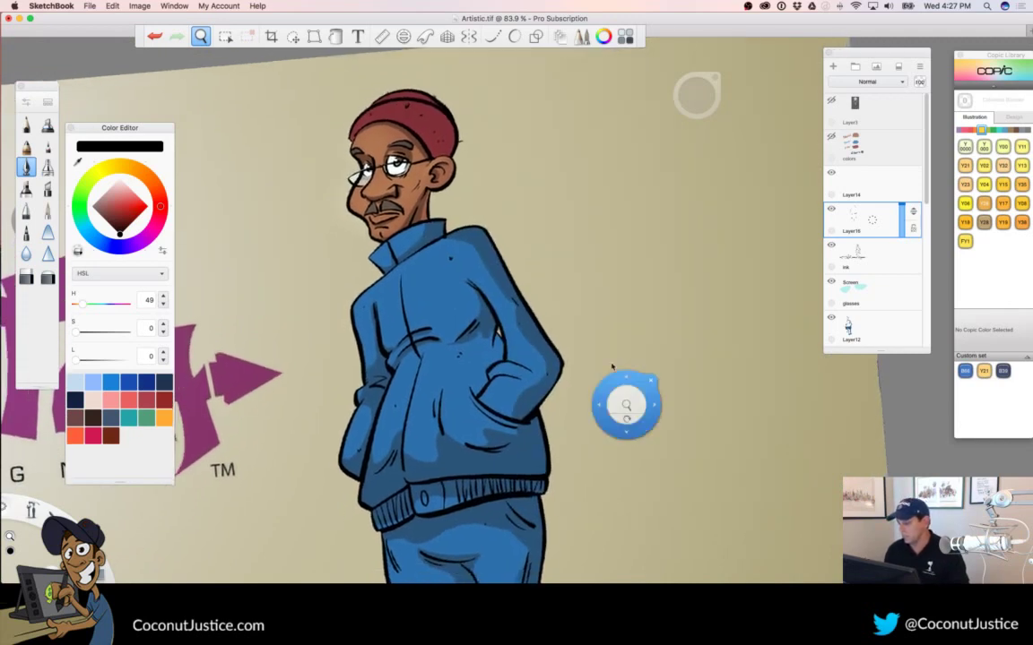
{"action": "left_click_drag", "start_coordinate": [445, 260], "coordinate": [574, 293]}
{"action": "left_click_drag", "start_coordinate": [408, 307], "coordinate": [440, 456]}
{"action": "left_click_drag", "start_coordinate": [476, 331], "coordinate": [519, 327]}
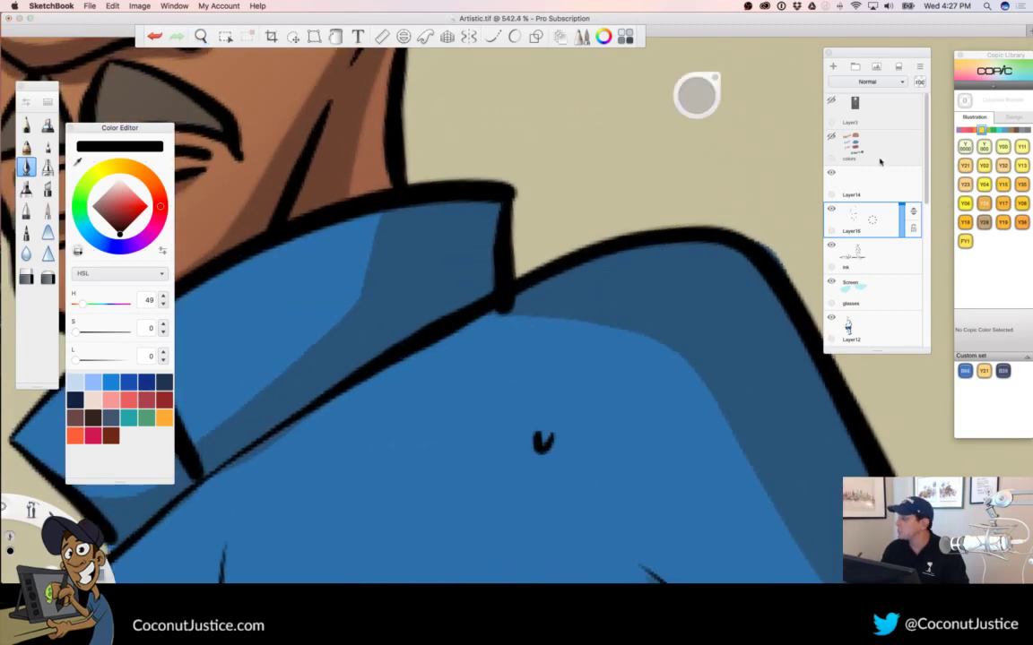
{"action": "left_click", "coordinate": [865, 258]}
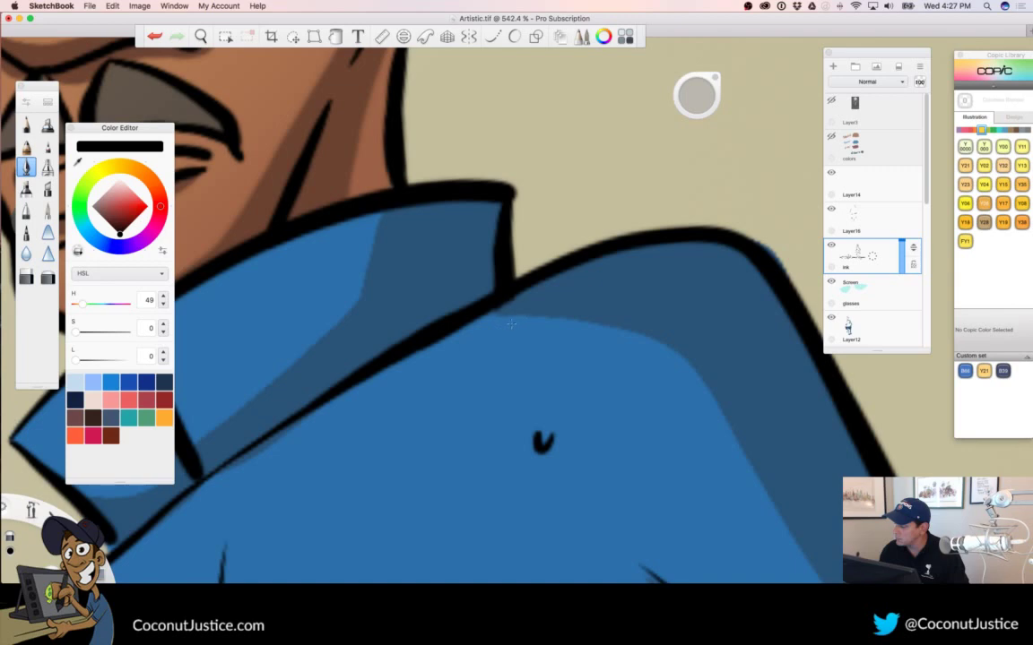
{"action": "mouse_move", "coordinate": [523, 307]}
{"action": "left_mouse_down"}
{"action": "mouse_move", "coordinate": [509, 265]}
{"action": "mouse_move", "coordinate": [522, 246]}
{"action": "left_mouse_up"}
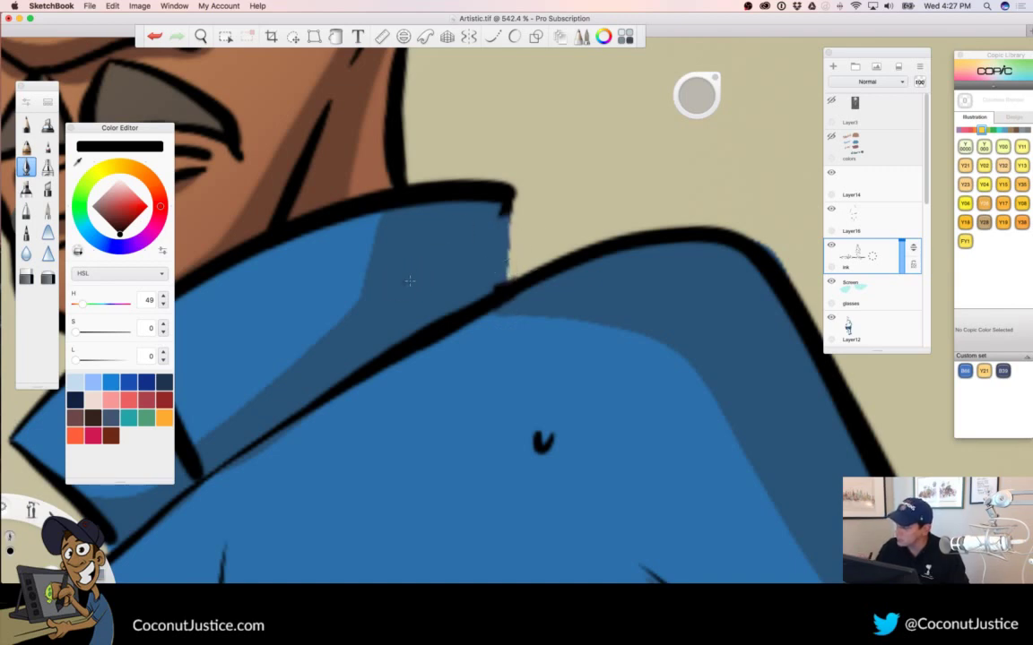
{"action": "left_click_drag", "start_coordinate": [409, 281], "coordinate": [512, 209]}
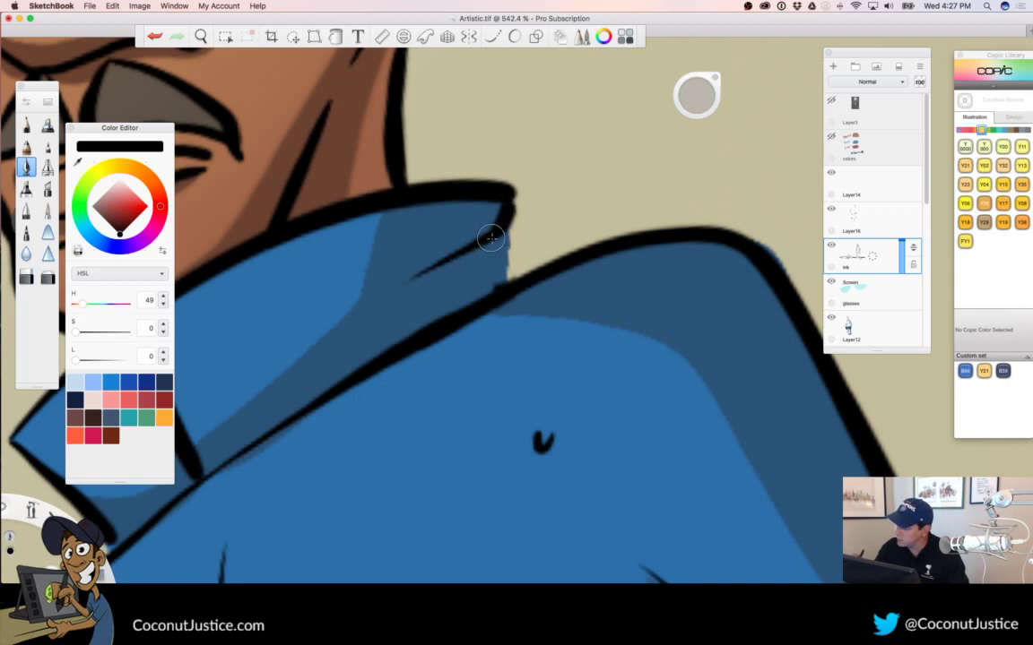
{"action": "left_click_drag", "start_coordinate": [505, 258], "coordinate": [501, 292]}
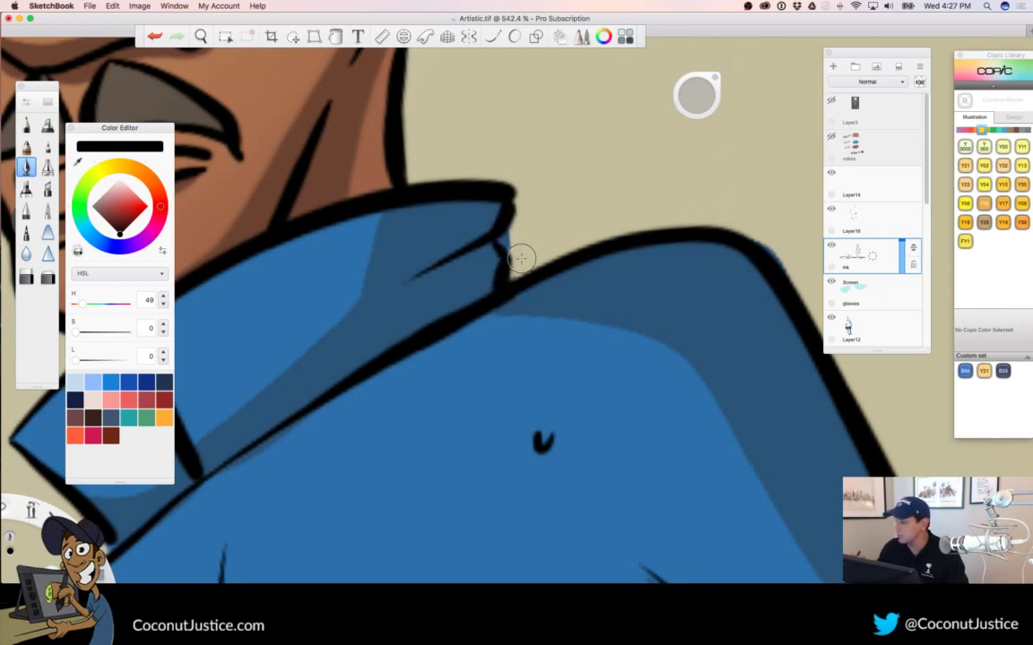
Erase the blue spill past the collar's back edge on Layer12 and on the base color layer
{"action": "scroll", "coordinate": [927, 195], "scroll_direction": "down", "scroll_amount": 5}
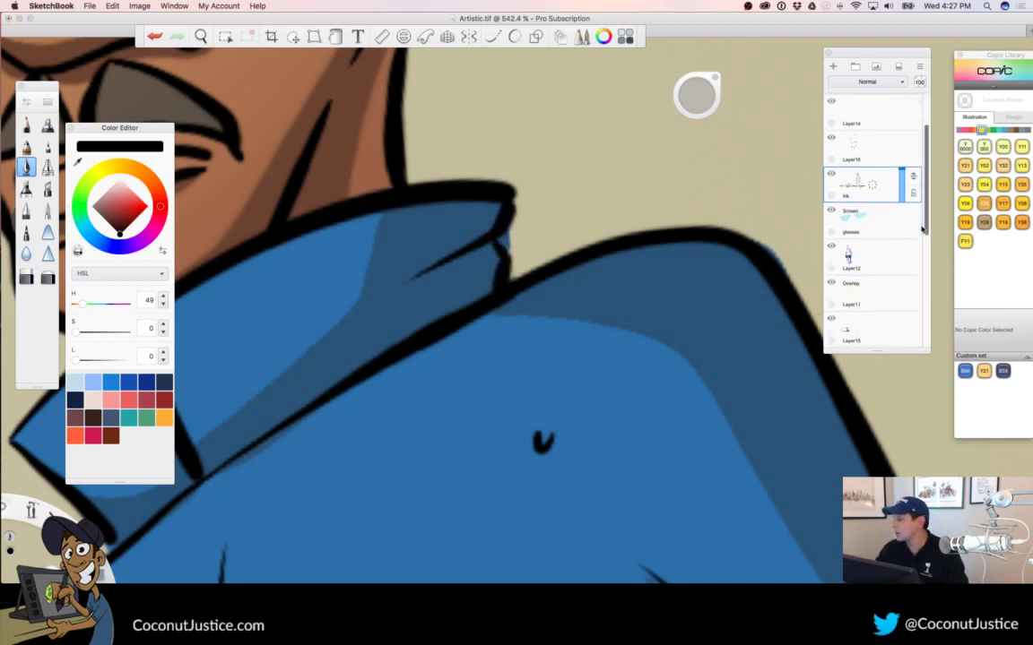
{"action": "left_click", "coordinate": [886, 221]}
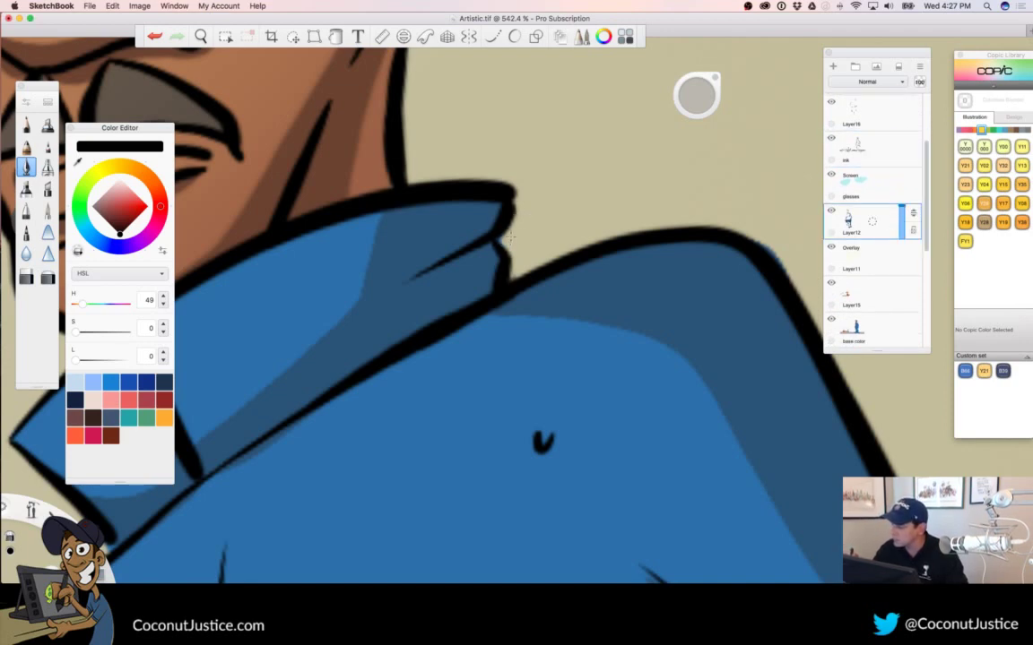
{"action": "left_click", "coordinate": [876, 319]}
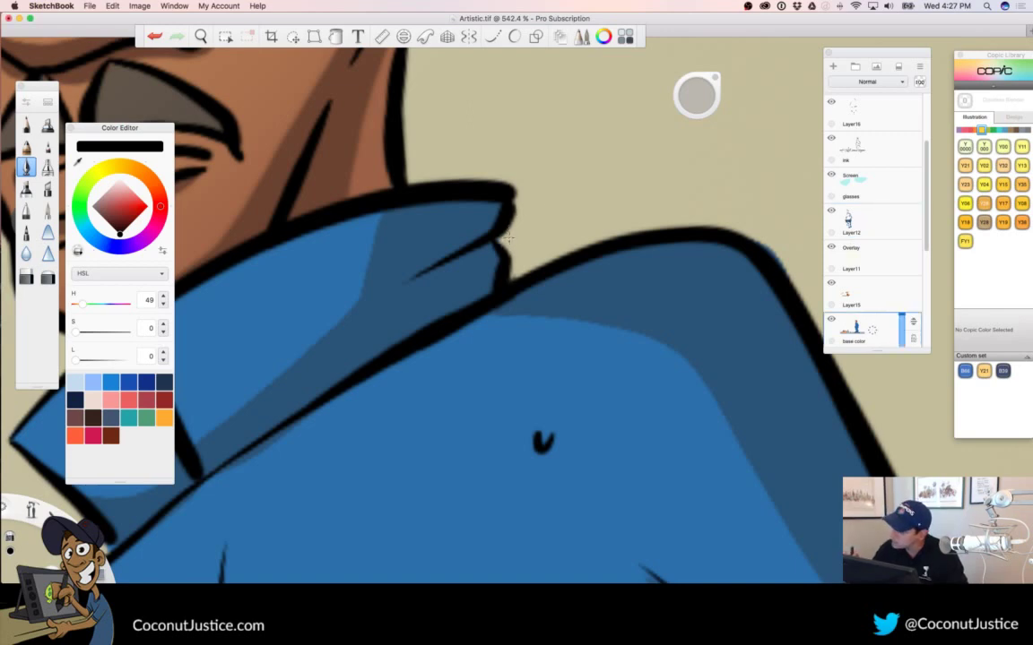
Merge Layer16 into the ink layer below and thicken the black lines along the collar's back folds and lower edge
{"action": "scroll", "coordinate": [874, 214], "scroll_direction": "up", "scroll_amount": 3}
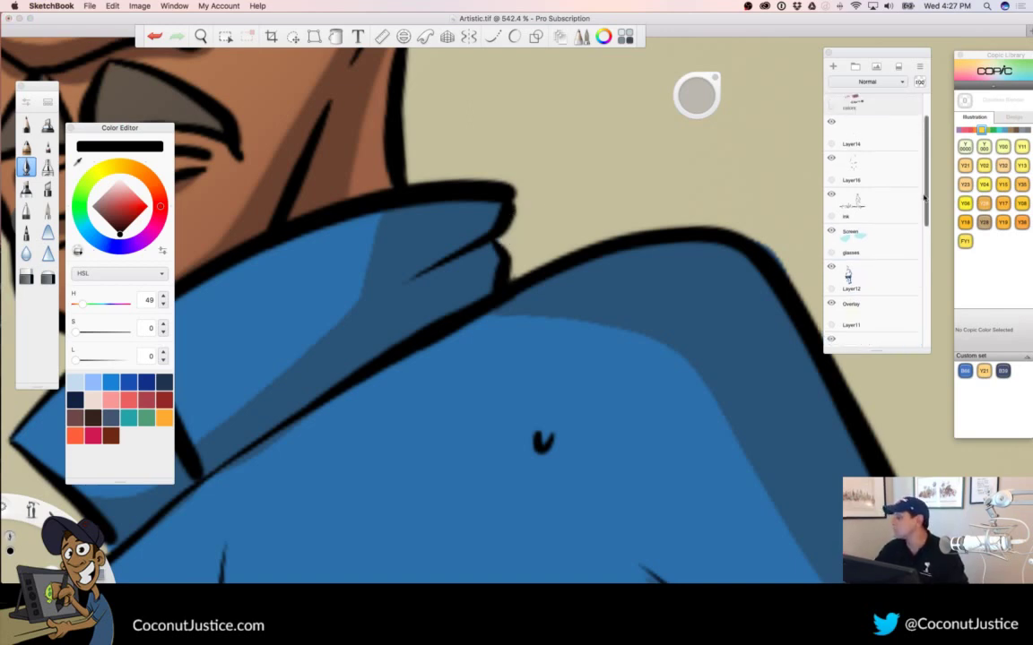
{"action": "left_click", "coordinate": [873, 214]}
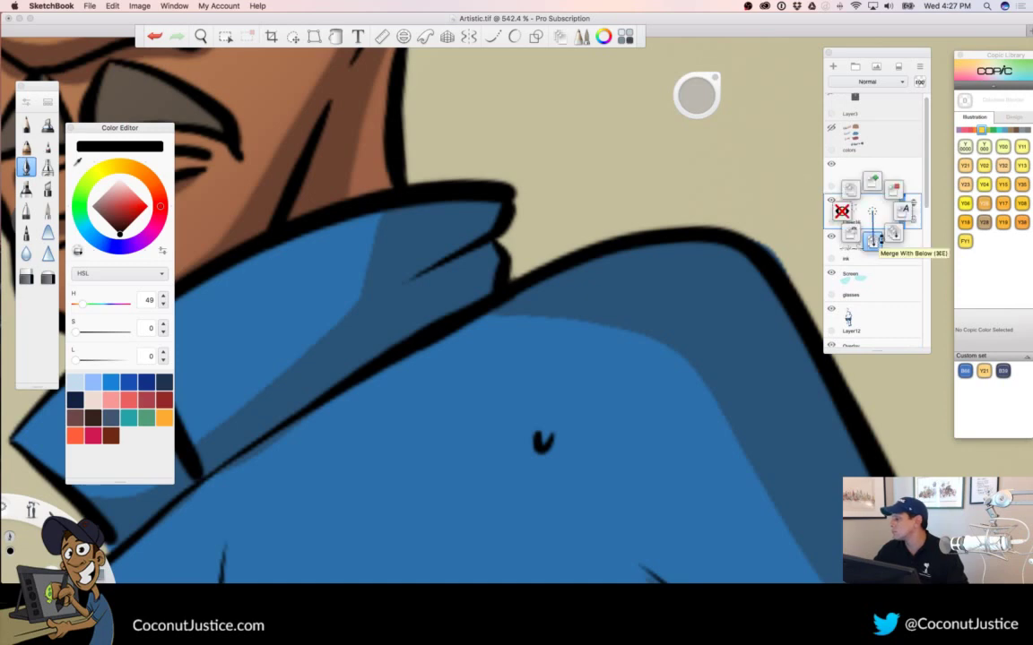
{"action": "left_click", "coordinate": [873, 239]}
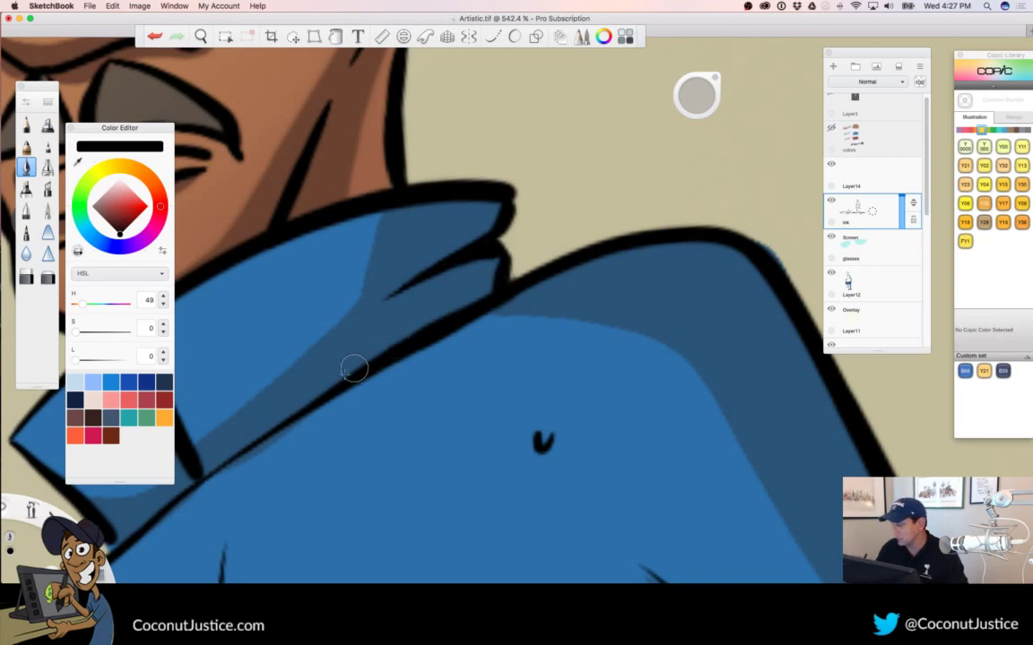
{"action": "mouse_move", "coordinate": [264, 436]}
{"action": "left_mouse_down"}
{"action": "mouse_move", "coordinate": [492, 290]}
{"action": "mouse_move", "coordinate": [495, 201]}
{"action": "mouse_move", "coordinate": [502, 212]}
{"action": "left_mouse_up"}
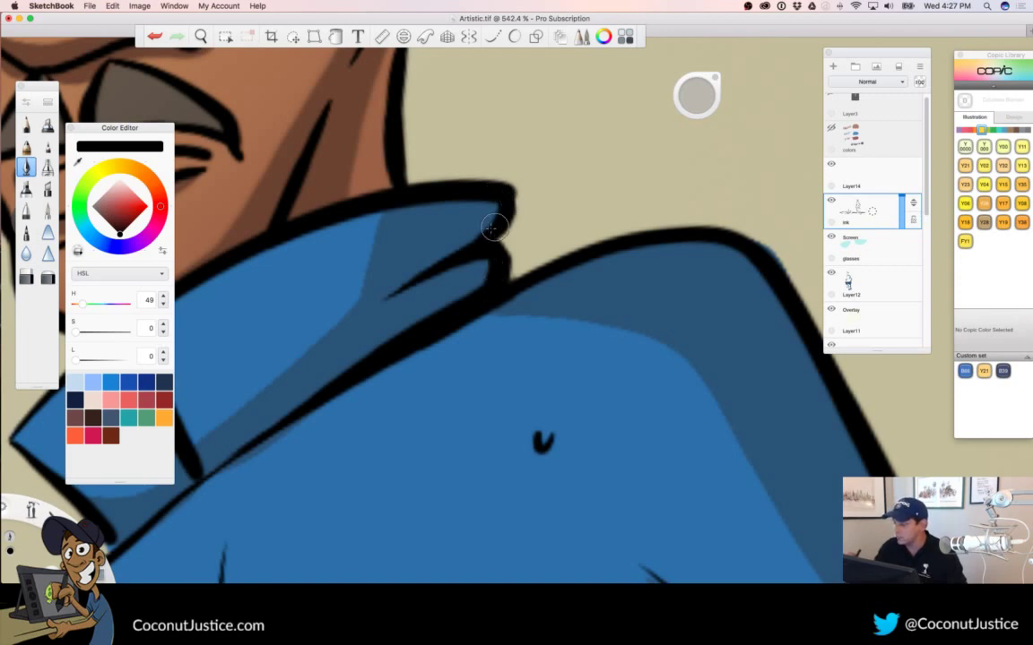
Erase the collar's lower front edge and ink a blunter collar tip with a fold line running inward
{"action": "key", "text": "space"}
{"action": "left_click_drag", "start_coordinate": [521, 315], "coordinate": [337, 403]}
{"action": "left_click_drag", "start_coordinate": [506, 433], "coordinate": [517, 368]}
{"action": "left_click_drag", "start_coordinate": [455, 252], "coordinate": [666, 286]}
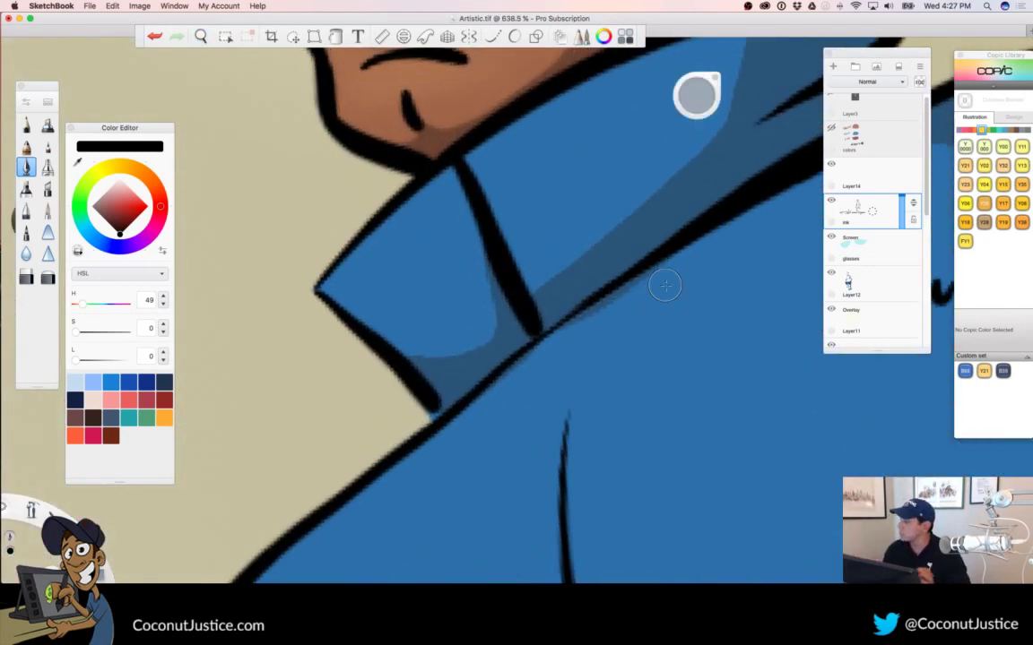
{"action": "mouse_move", "coordinate": [316, 289]}
{"action": "left_mouse_down"}
{"action": "mouse_move", "coordinate": [372, 345]}
{"action": "mouse_move", "coordinate": [432, 382]}
{"action": "left_mouse_up"}
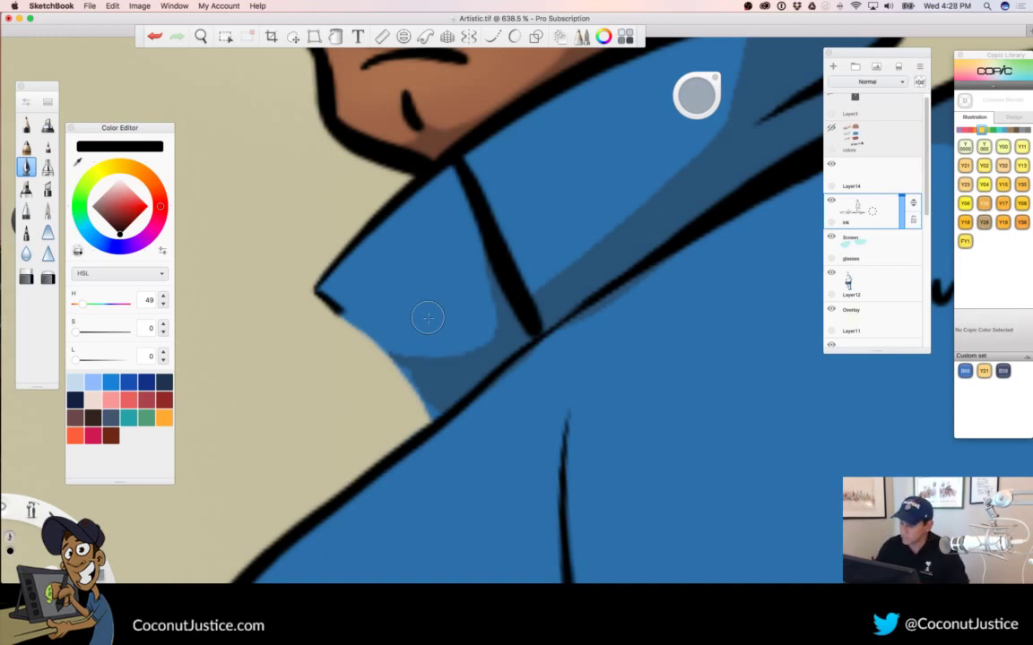
{"action": "mouse_move", "coordinate": [427, 309]}
{"action": "left_mouse_down"}
{"action": "mouse_move", "coordinate": [351, 324]}
{"action": "mouse_move", "coordinate": [313, 291]}
{"action": "left_mouse_up"}
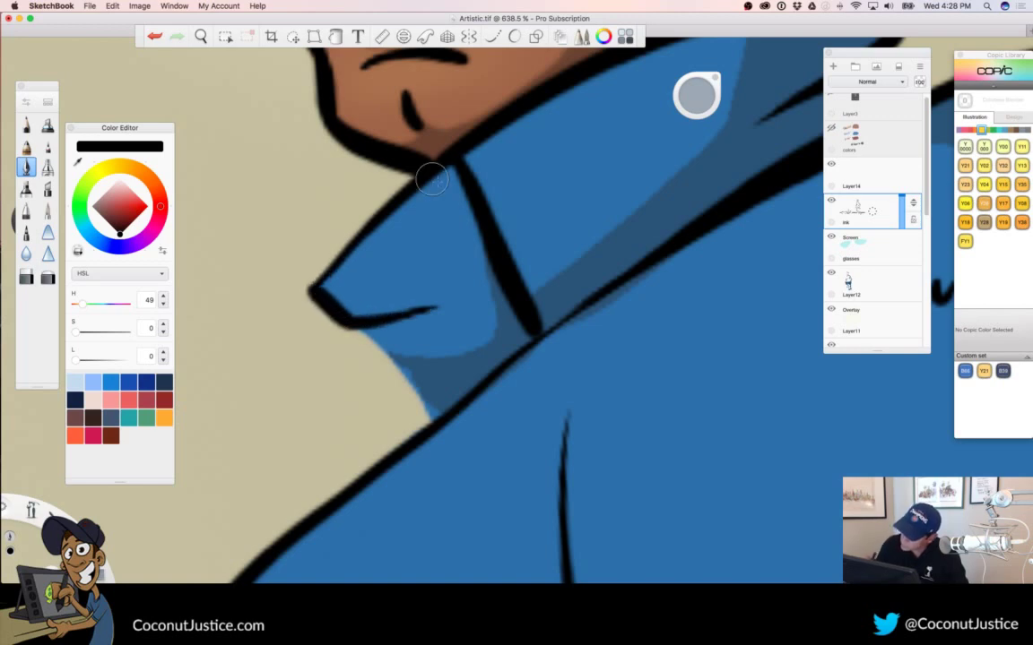
Ink a stepped, wrinkled front edge below the collar tip with a second fold curving inward above the jacket line
{"action": "mouse_move", "coordinate": [366, 329]}
{"action": "left_mouse_down"}
{"action": "mouse_move", "coordinate": [366, 345]}
{"action": "mouse_move", "coordinate": [410, 355]}
{"action": "mouse_move", "coordinate": [416, 402]}
{"action": "mouse_move", "coordinate": [430, 423]}
{"action": "left_mouse_up"}
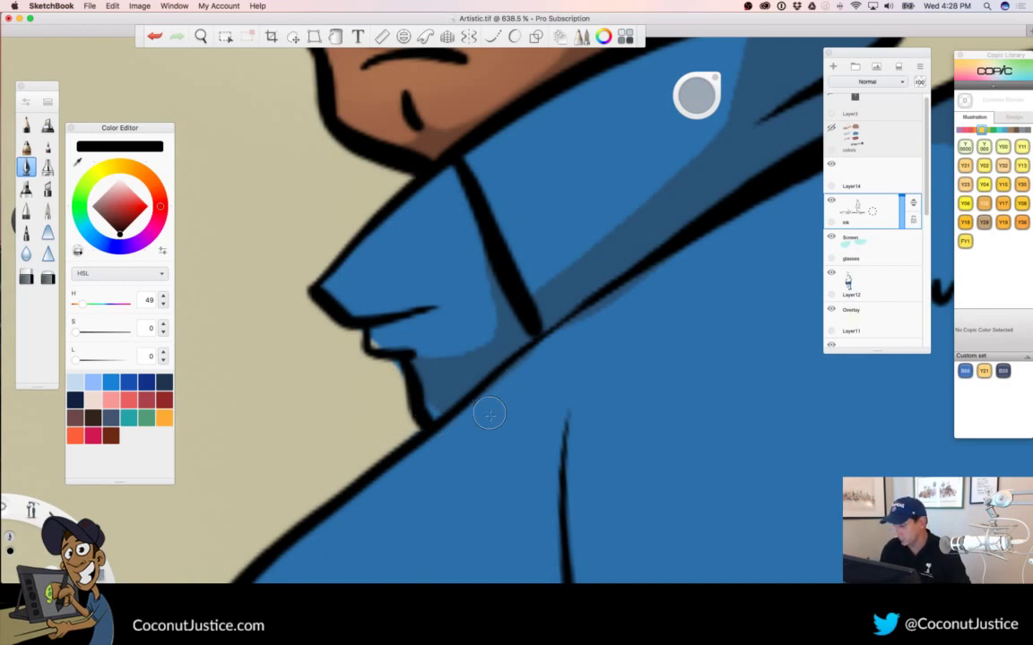
{"action": "mouse_move", "coordinate": [369, 339]}
{"action": "left_mouse_down"}
{"action": "mouse_move", "coordinate": [463, 351]}
{"action": "mouse_move", "coordinate": [464, 372]}
{"action": "mouse_move", "coordinate": [535, 338]}
{"action": "mouse_move", "coordinate": [445, 404]}
{"action": "left_mouse_up"}
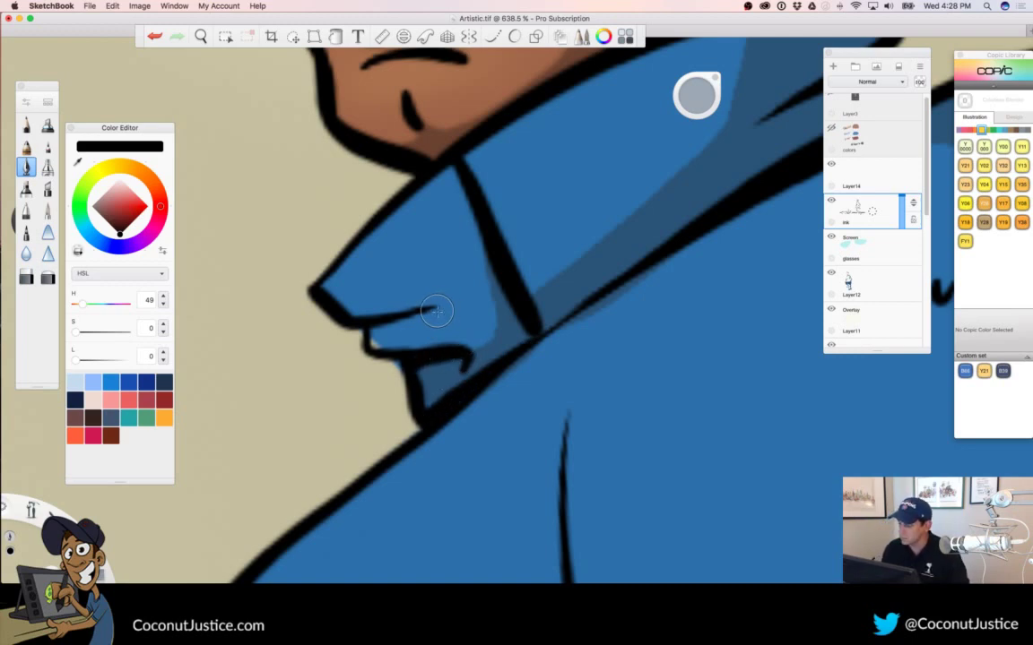
{"action": "left_click_drag", "start_coordinate": [417, 315], "coordinate": [372, 332]}
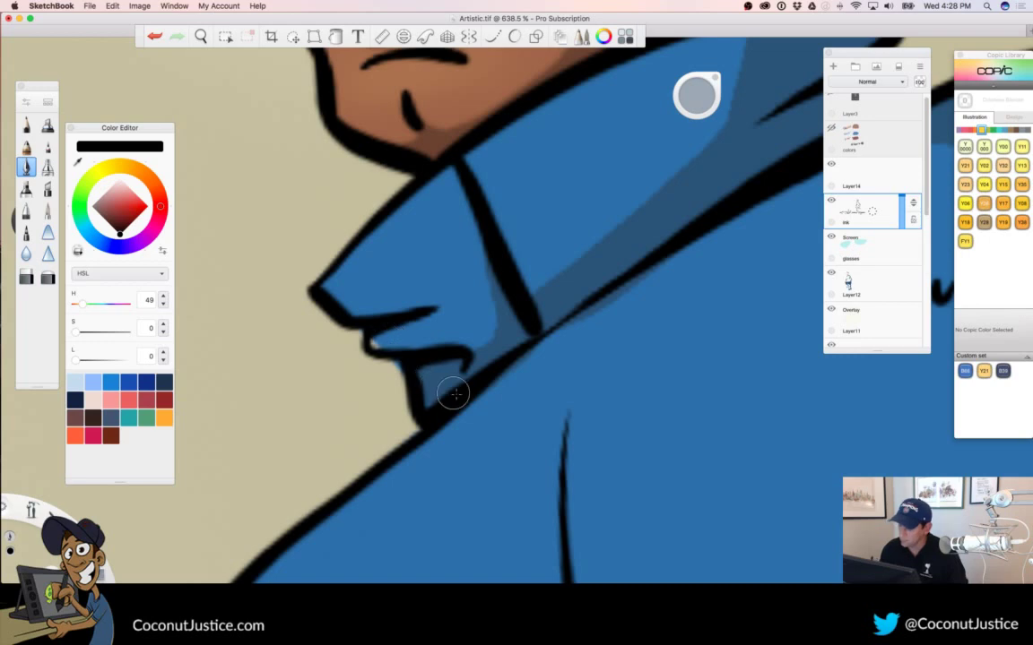
Ink short black crease lines across the middle of the collar and above its front fold
{"action": "key", "text": "space"}
{"action": "mouse_move", "coordinate": [477, 337]}
{"action": "left_mouse_down"}
{"action": "mouse_move", "coordinate": [348, 379]}
{"action": "mouse_move", "coordinate": [358, 390]}
{"action": "left_mouse_up"}
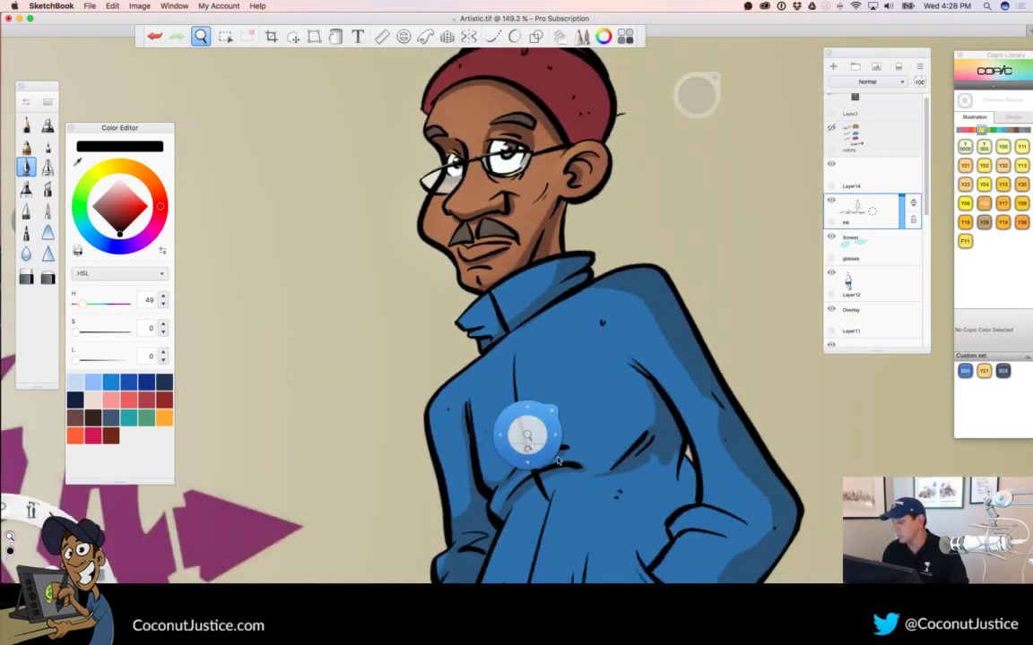
{"action": "left_click_drag", "start_coordinate": [529, 434], "coordinate": [522, 454]}
{"action": "left_click_drag", "start_coordinate": [539, 346], "coordinate": [686, 359]}
{"action": "mouse_move", "coordinate": [425, 283]}
{"action": "left_mouse_down"}
{"action": "mouse_move", "coordinate": [485, 246]}
{"action": "mouse_move", "coordinate": [452, 269]}
{"action": "mouse_move", "coordinate": [516, 244]}
{"action": "left_mouse_up"}
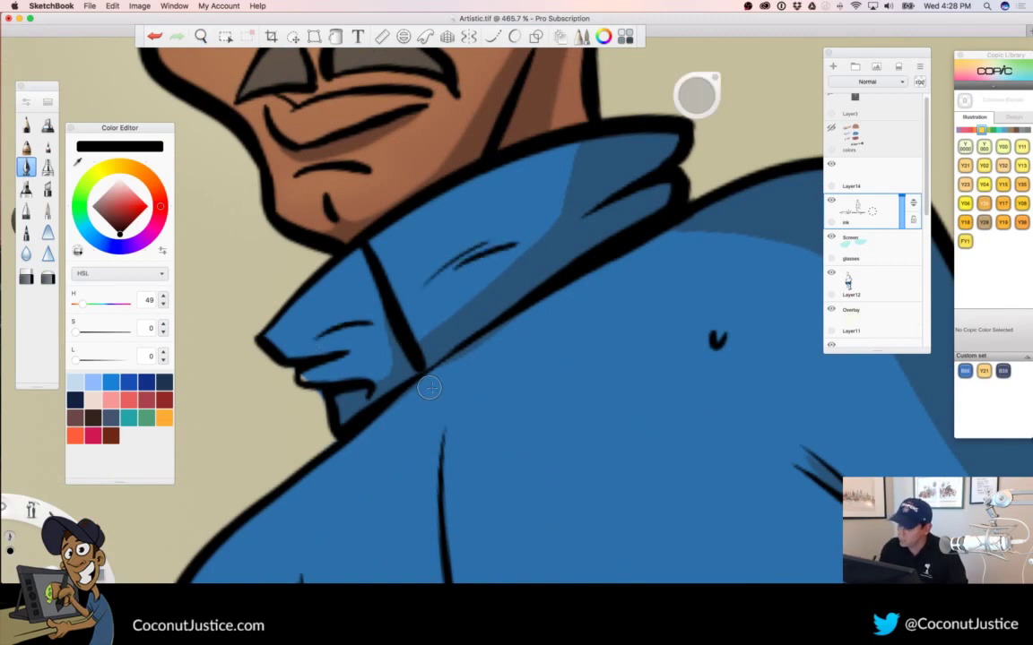
On the base color layer, erase the spill beyond the collar's front edge and fill the gap with sampled jacket blue, then resample black
{"action": "left_click_drag", "start_coordinate": [493, 340], "coordinate": [304, 393]}
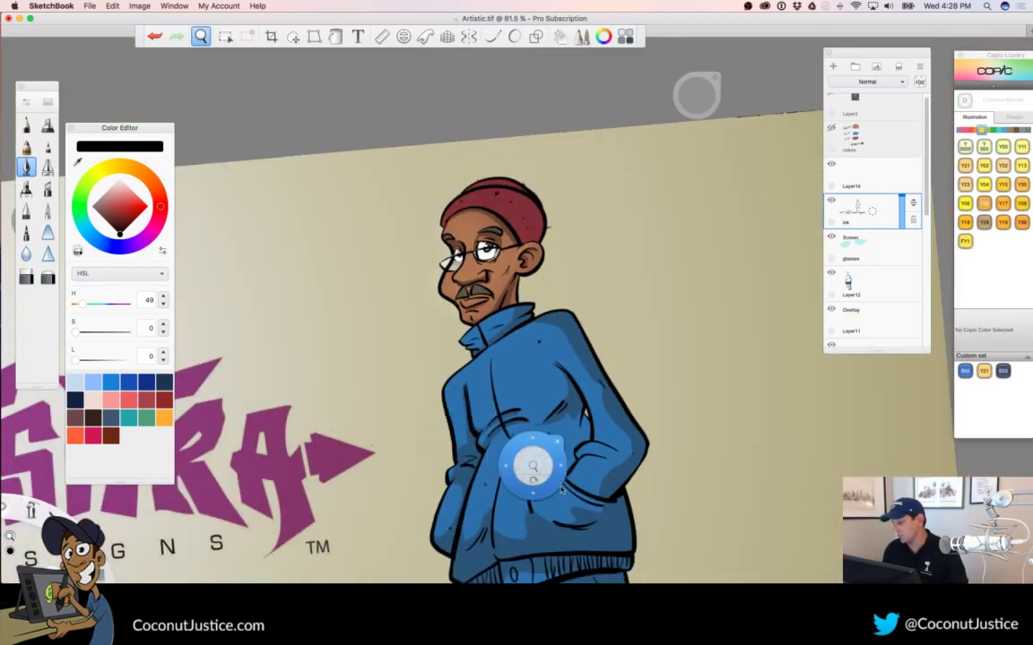
{"action": "left_click_drag", "start_coordinate": [534, 468], "coordinate": [541, 429]}
{"action": "left_click_drag", "start_coordinate": [497, 323], "coordinate": [676, 348]}
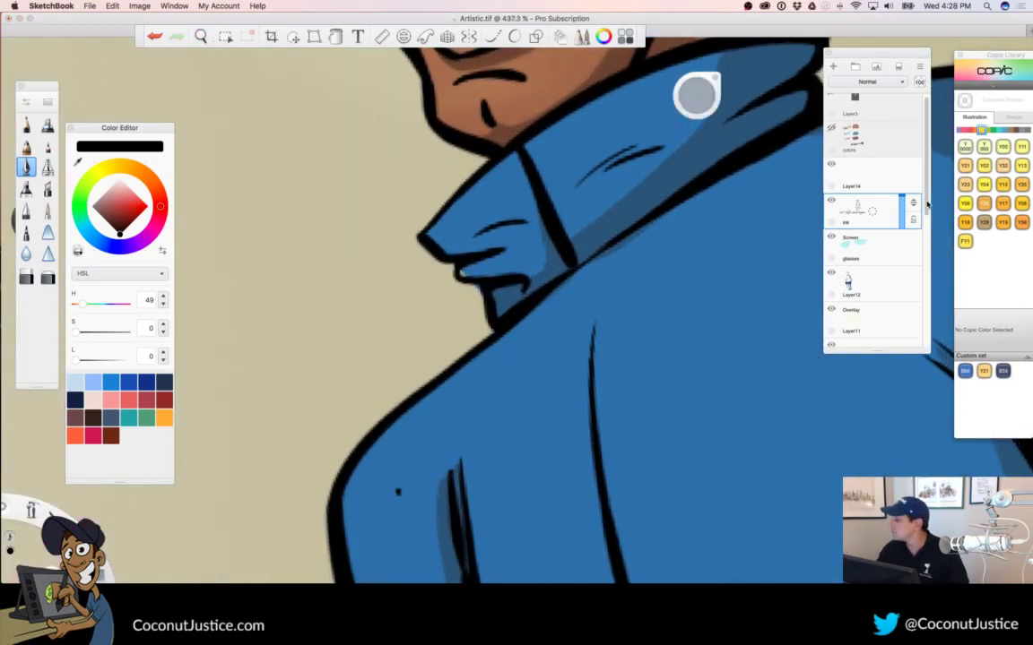
{"action": "left_click_drag", "start_coordinate": [927, 206], "coordinate": [931, 264]}
{"action": "left_click", "coordinate": [882, 293]}
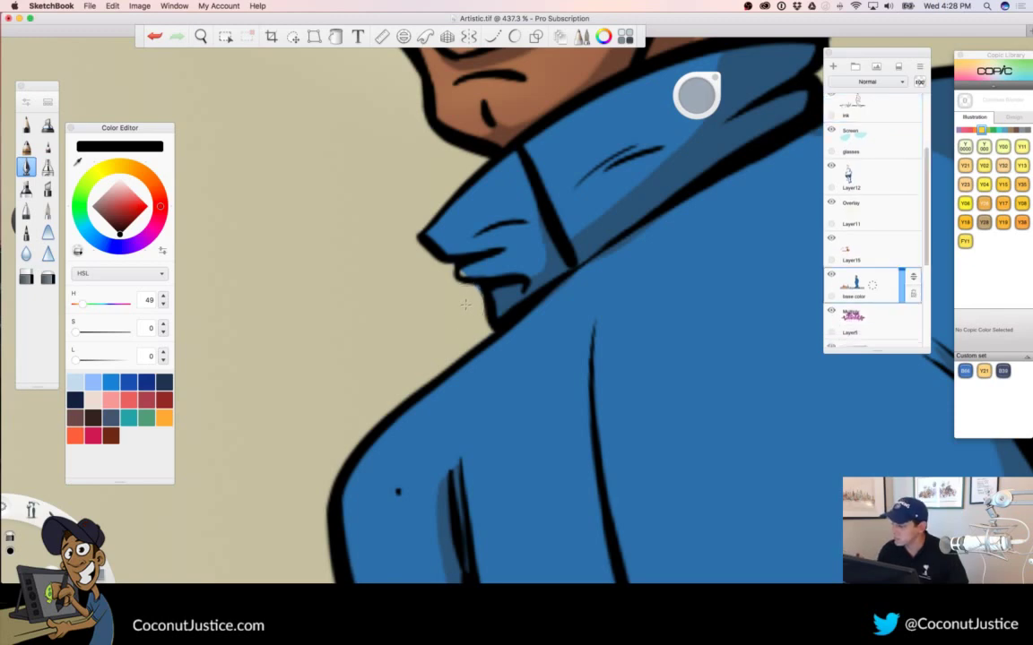
{"action": "left_click", "coordinate": [467, 259], "text": "alt"}
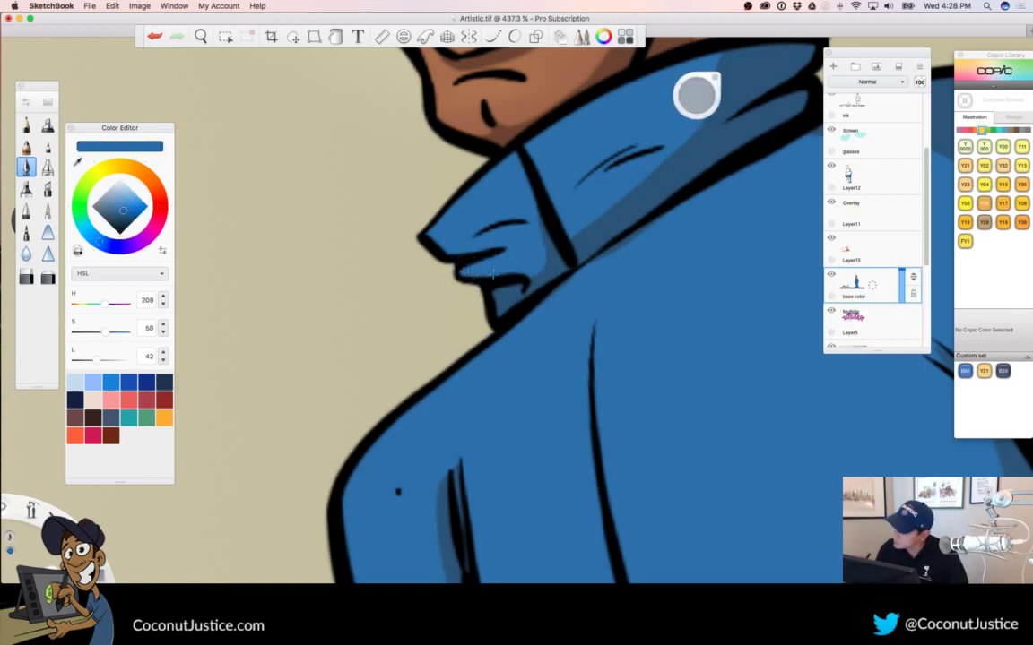
{"action": "left_click", "coordinate": [515, 316], "text": "alt"}
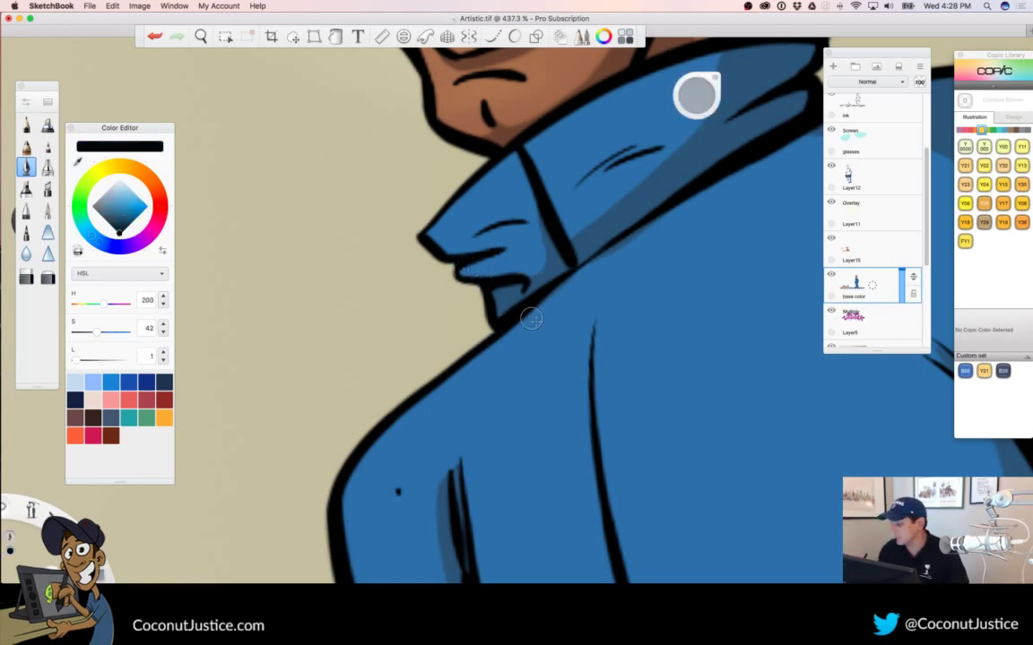
Try to ink a short black crease line across the bridge of the nose
{"action": "key", "text": "space"}
{"action": "left_click_drag", "start_coordinate": [551, 322], "coordinate": [391, 303]}
{"action": "key", "text": "space"}
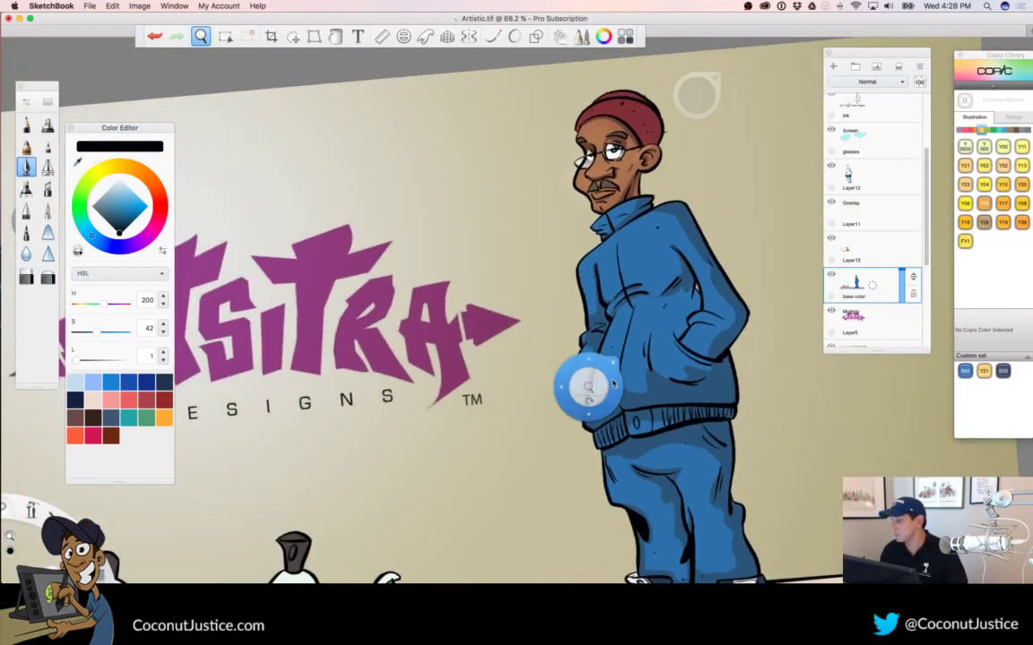
{"action": "key", "text": "space"}
{"action": "left_click_drag", "start_coordinate": [606, 212], "coordinate": [696, 266]}
{"action": "left_click_drag", "start_coordinate": [438, 425], "coordinate": [395, 613]}
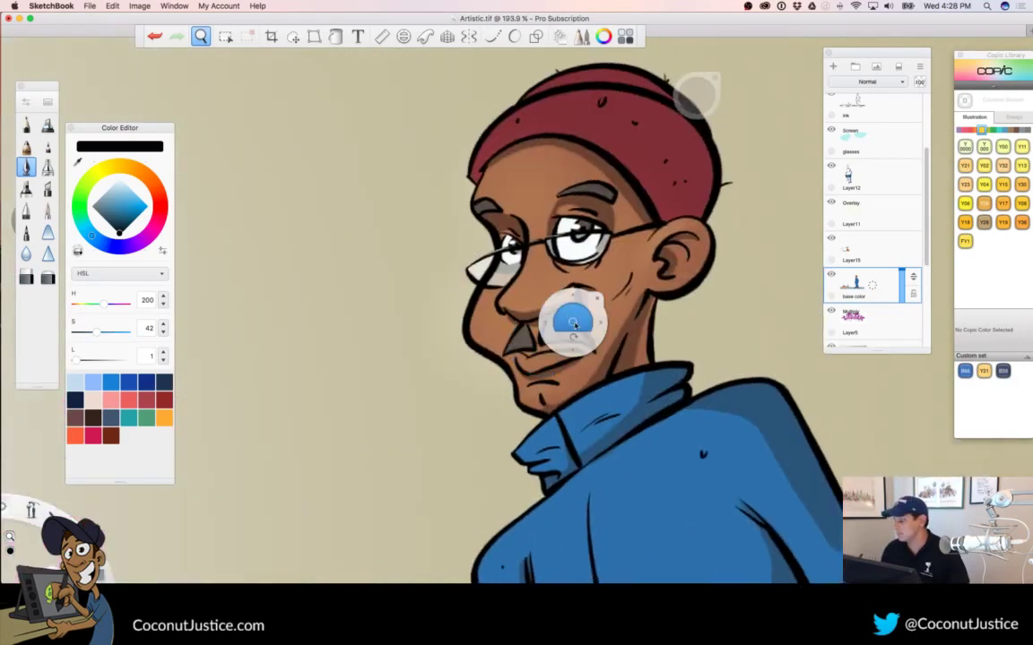
{"action": "left_click_drag", "start_coordinate": [574, 324], "coordinate": [634, 233]}
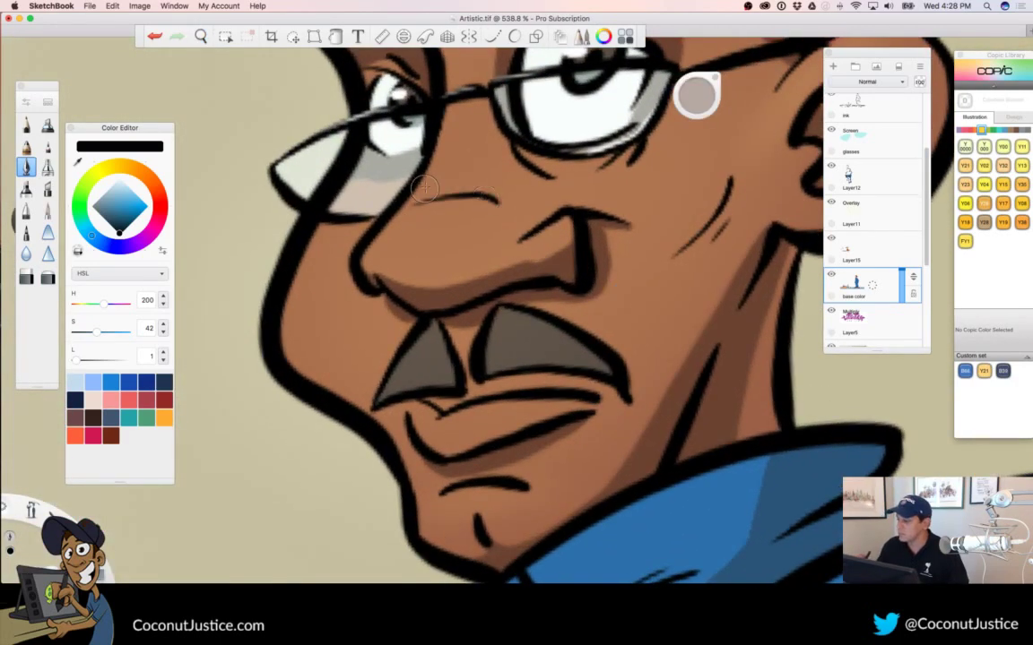
{"action": "key", "text": "space"}
{"action": "left_click_drag", "start_coordinate": [527, 306], "coordinate": [348, 325]}
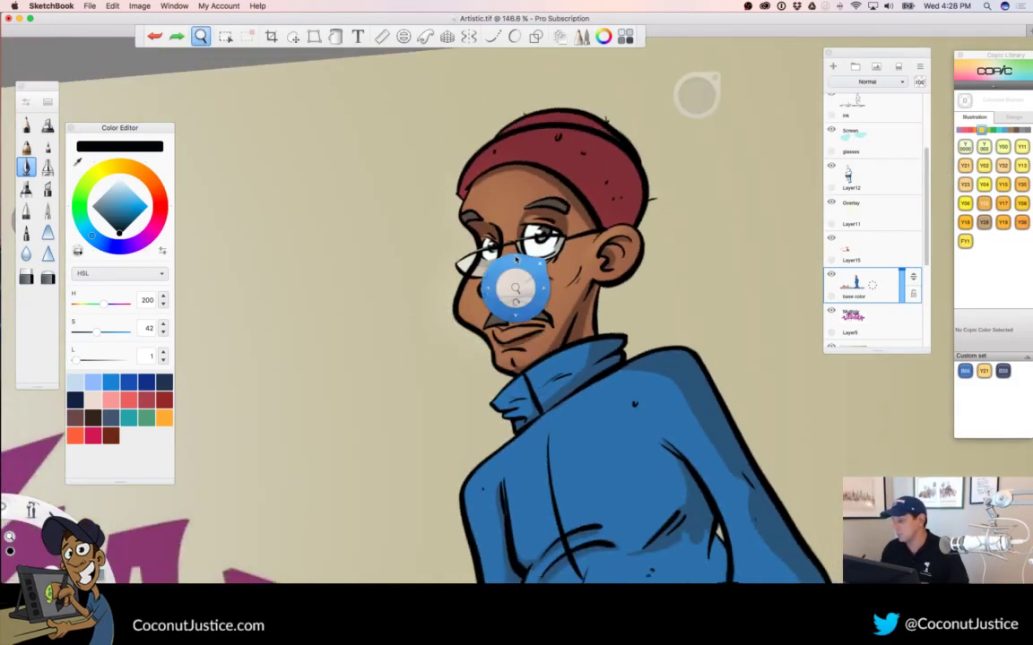
Ink black wrinkle lines across the bridge of the nose and between the eyebrows
{"action": "scroll", "coordinate": [519, 283], "scroll_direction": "up", "scroll_amount": 10}
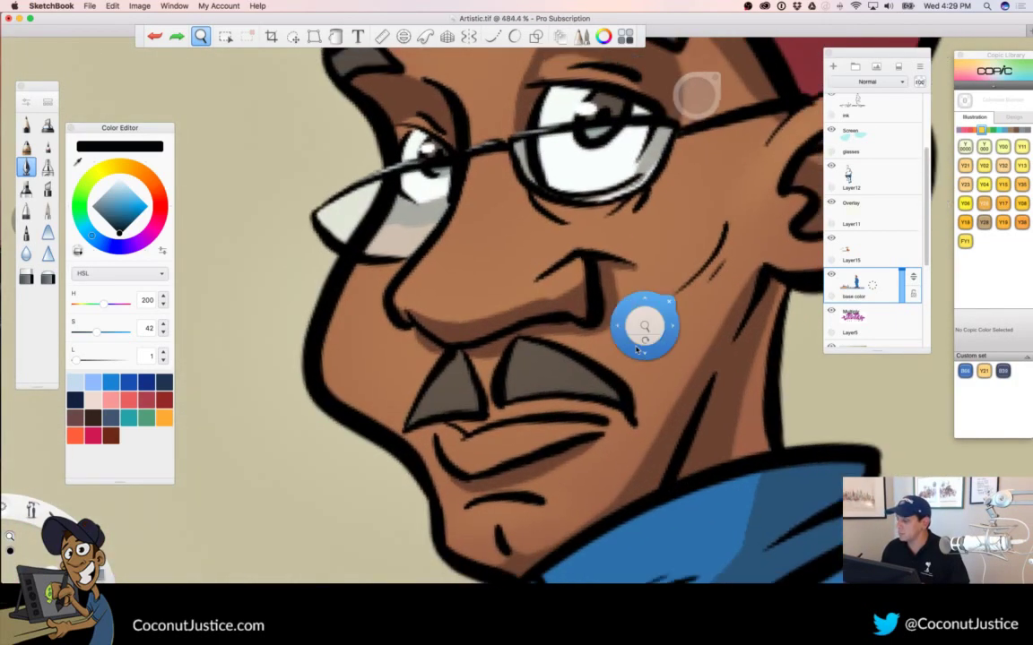
{"action": "left_click_drag", "start_coordinate": [582, 346], "coordinate": [303, 336]}
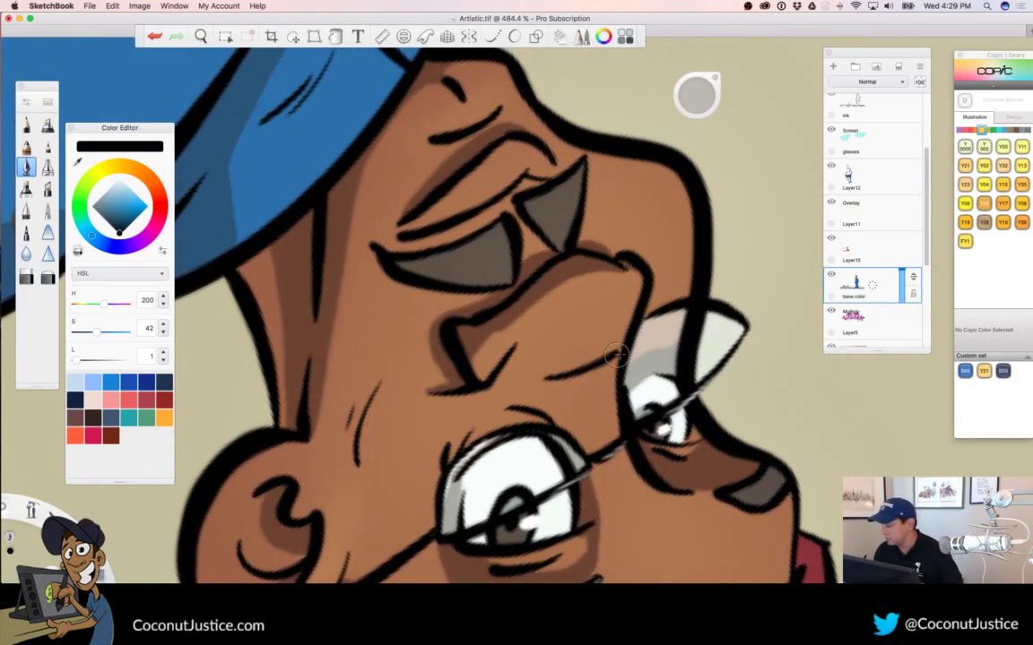
{"action": "left_click_drag", "start_coordinate": [574, 372], "coordinate": [659, 263]}
{"action": "left_click_drag", "start_coordinate": [525, 218], "coordinate": [639, 237]}
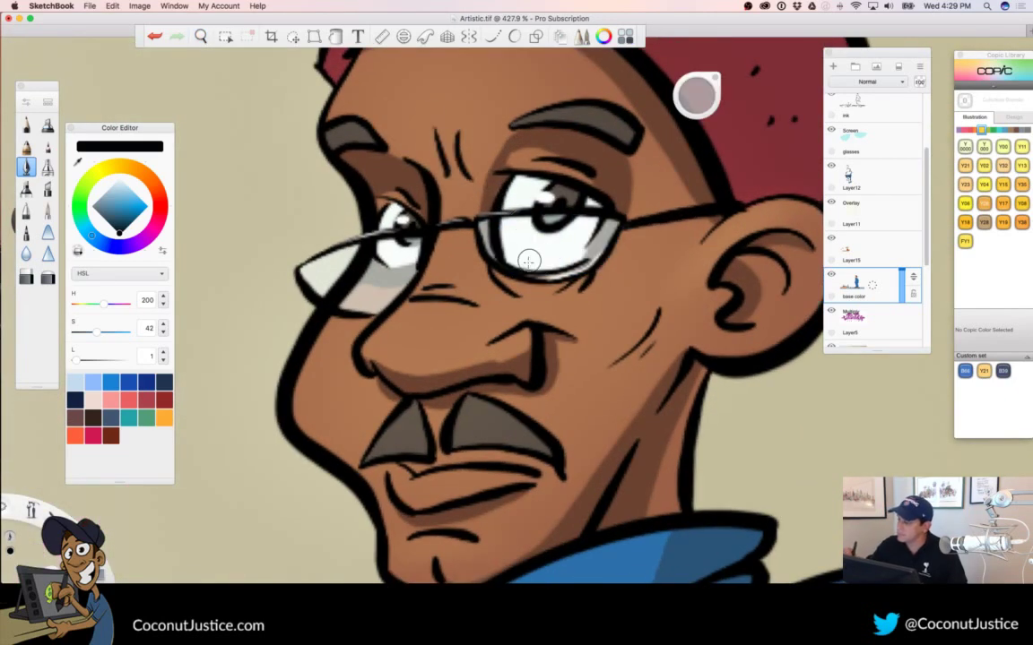
Save the illustration file
{"action": "left_click_drag", "start_coordinate": [536, 285], "coordinate": [503, 291]}
{"action": "left_click_drag", "start_coordinate": [588, 366], "coordinate": [587, 377]}
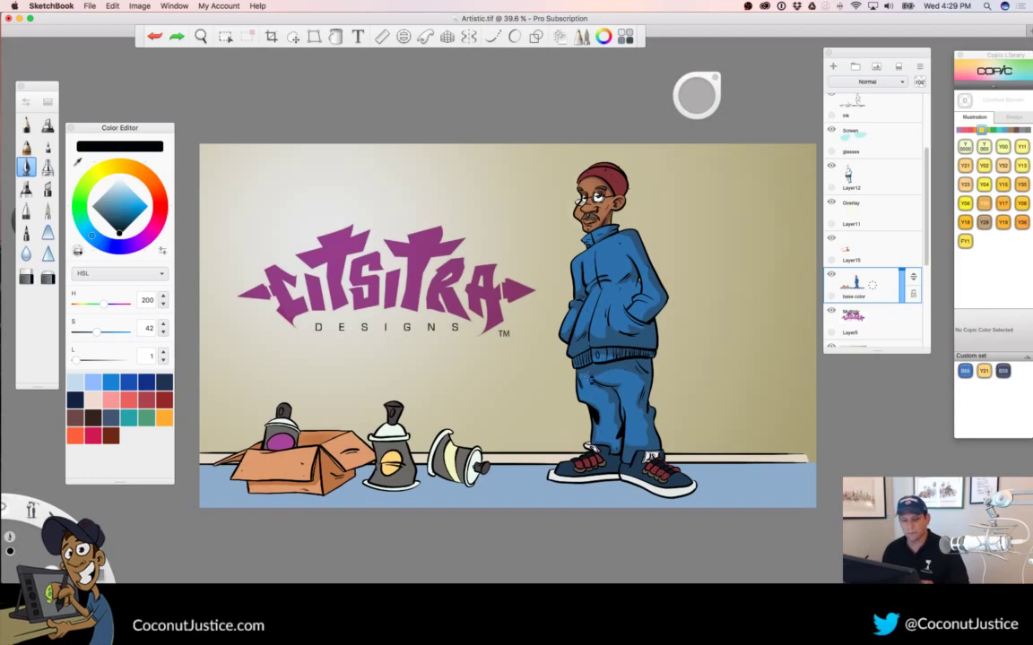
{"action": "key", "text": "super+s"}
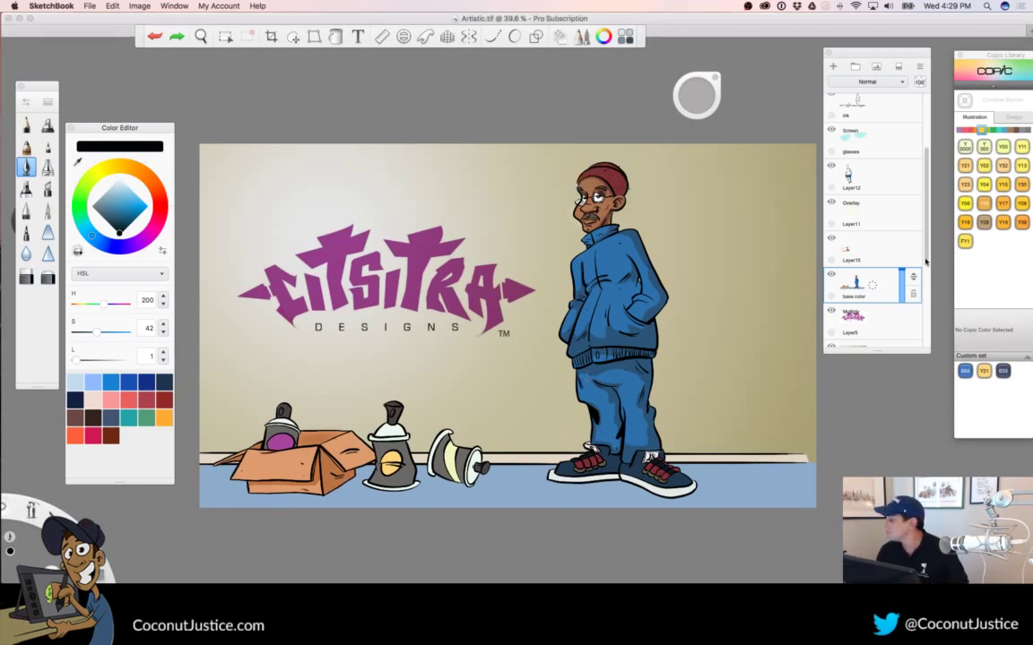
Select Layer17, the wall's beige gradient, and lower its opacity to about half
{"action": "left_click_drag", "start_coordinate": [927, 262], "coordinate": [926, 300]}
{"action": "left_click", "coordinate": [883, 285]}
{"action": "left_click_drag", "start_coordinate": [904, 264], "coordinate": [903, 274]}
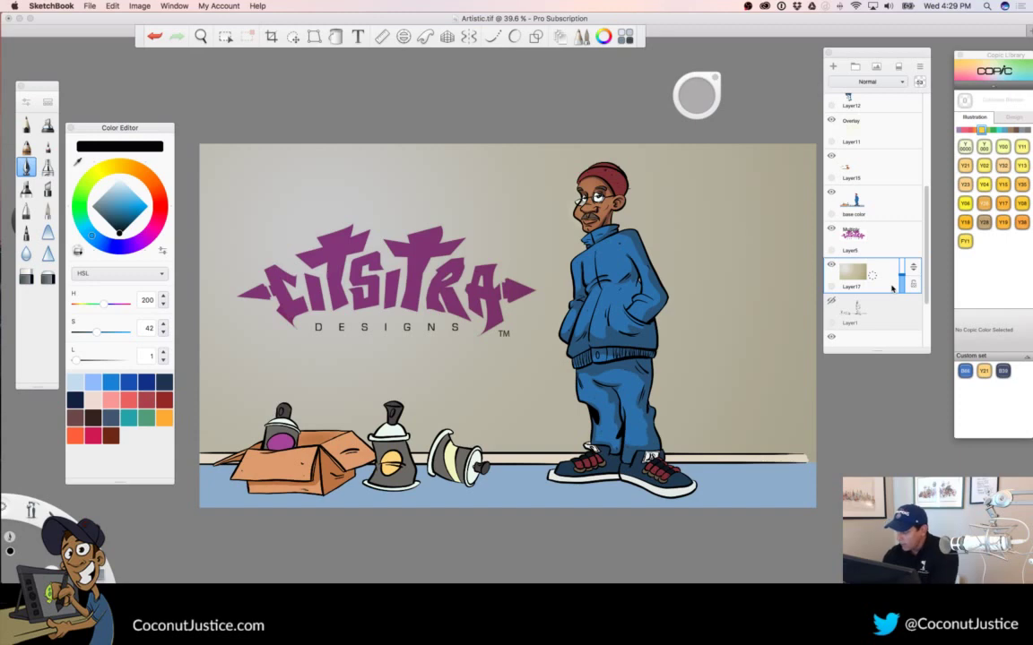
Add a new layer above the ink layer and ink short black ground lines off the cardboard box's lower front corner
{"action": "scroll", "coordinate": [922, 134], "scroll_direction": "up", "scroll_amount": 5}
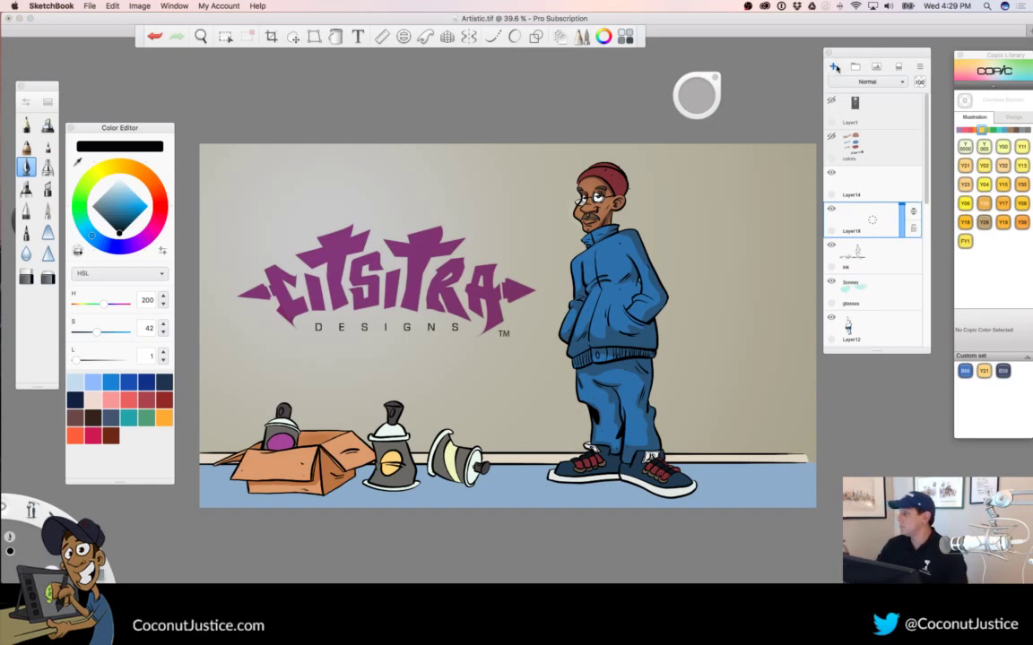
{"action": "key", "text": "space"}
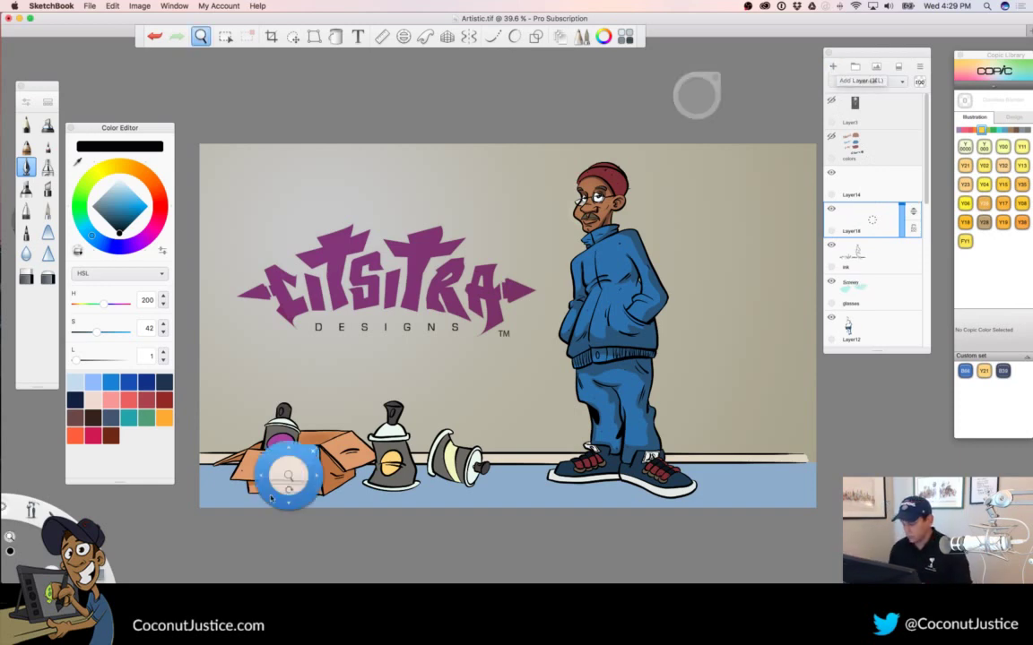
{"action": "left_click_drag", "start_coordinate": [288, 479], "coordinate": [732, 342]}
{"action": "left_click_drag", "start_coordinate": [511, 363], "coordinate": [604, 383]}
{"action": "left_click_drag", "start_coordinate": [536, 498], "coordinate": [544, 364]}
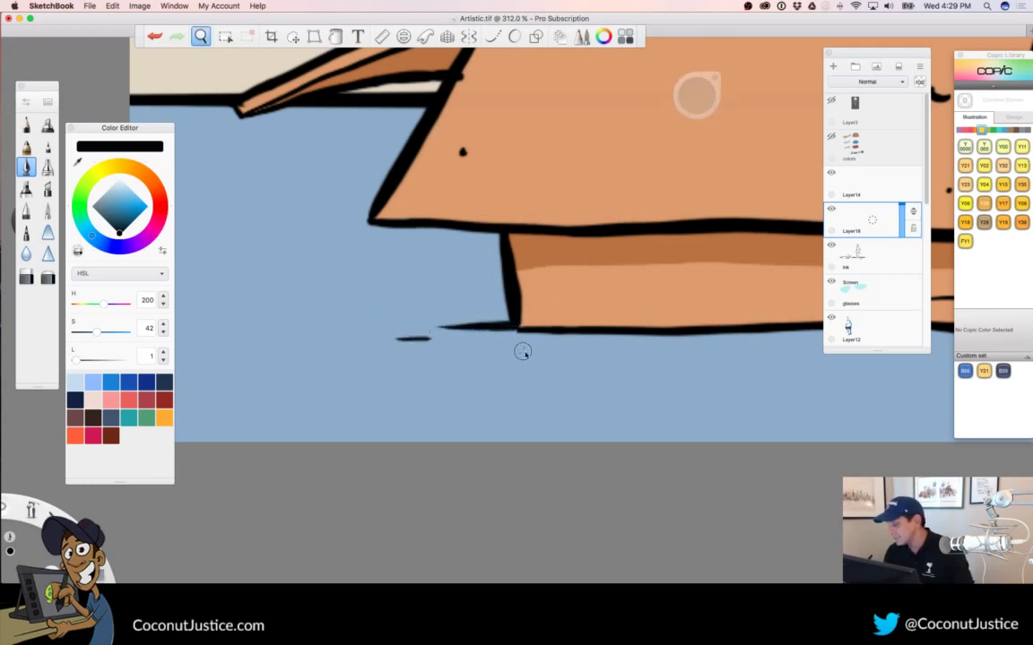
{"action": "left_click_drag", "start_coordinate": [520, 321], "coordinate": [386, 341]}
Ink a short dash and a ground line between the box and the spray can, redrawing the line from the box's corner
{"action": "left_click_drag", "start_coordinate": [566, 427], "coordinate": [385, 437]}
{"action": "mouse_move", "coordinate": [554, 335]}
{"action": "left_mouse_down"}
{"action": "mouse_move", "coordinate": [741, 330]}
{"action": "mouse_move", "coordinate": [602, 339]}
{"action": "mouse_move", "coordinate": [484, 415]}
{"action": "left_mouse_up"}
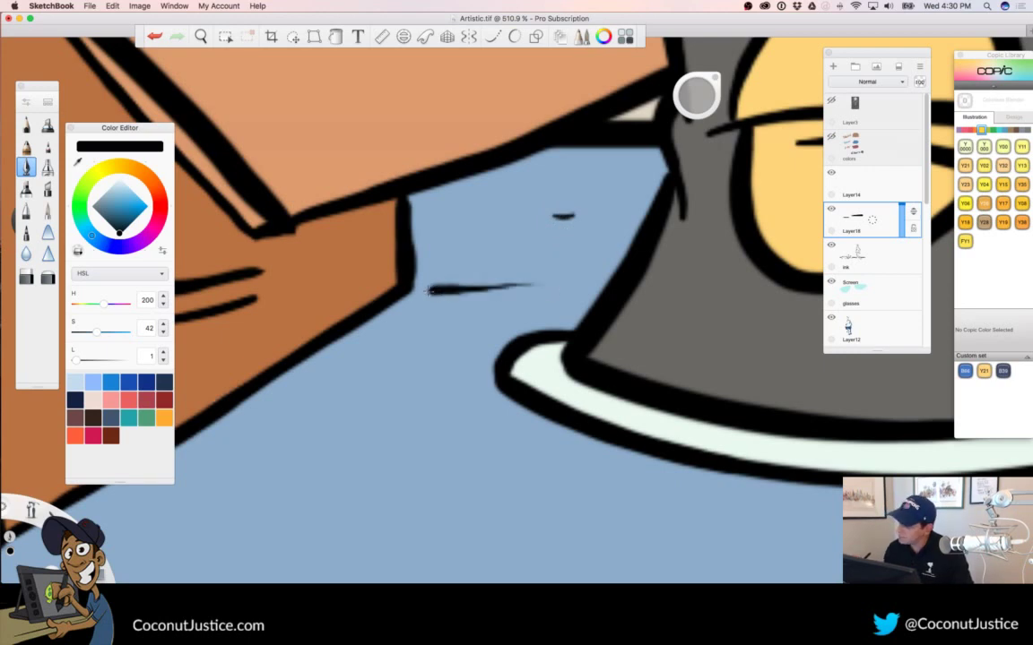
{"action": "key", "text": "super+z"}
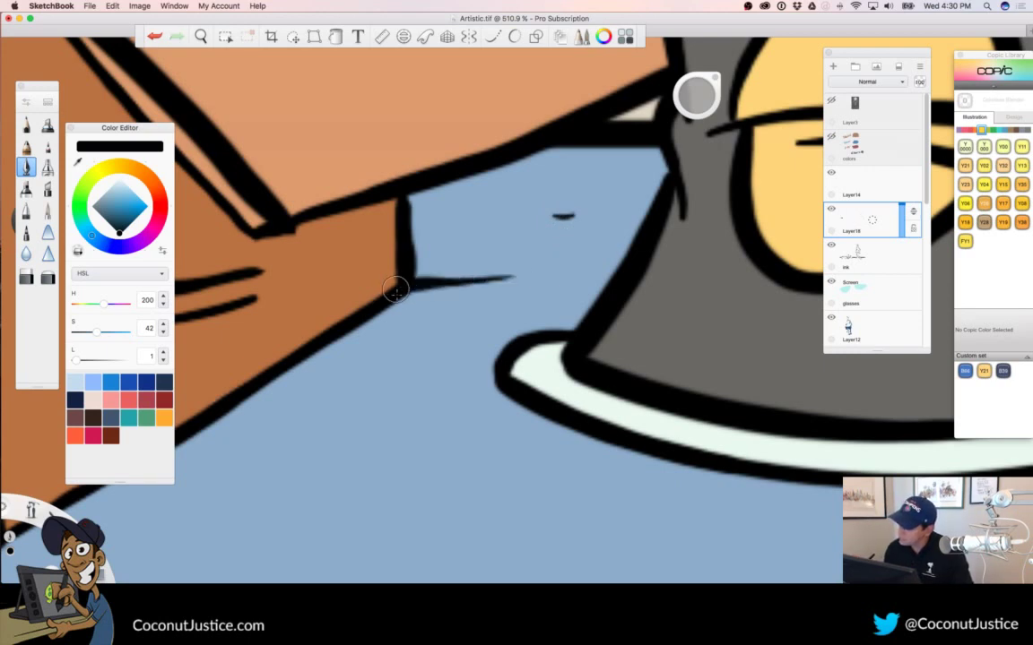
Ink two short curved crease lines on the lower right side of the standing spray can
{"action": "left_click_drag", "start_coordinate": [514, 335], "coordinate": [309, 380]}
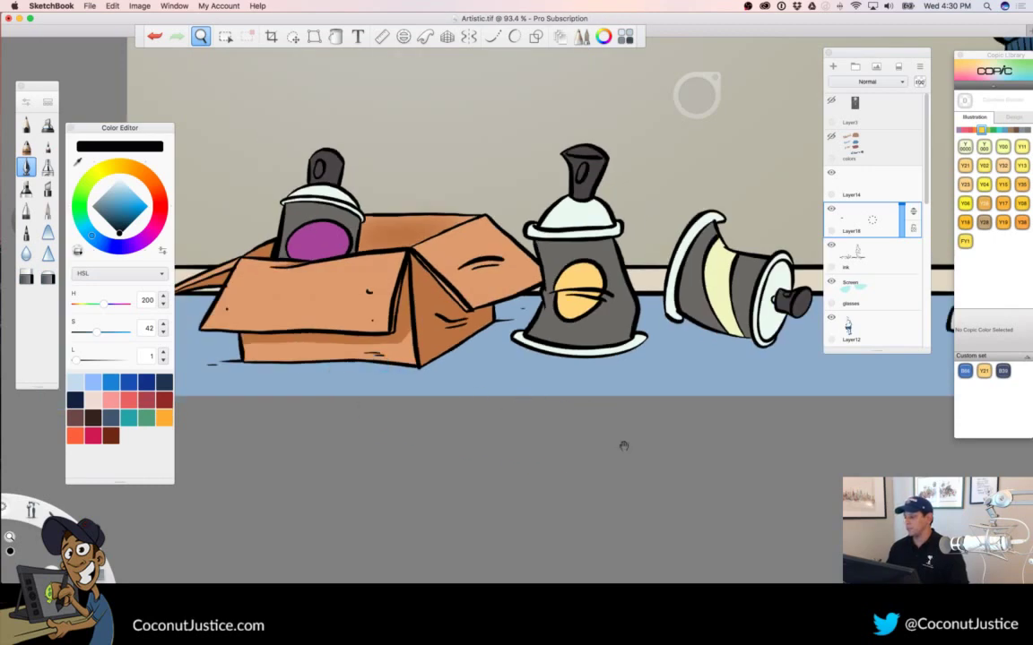
{"action": "left_click_drag", "start_coordinate": [623, 446], "coordinate": [567, 459]}
{"action": "left_click_drag", "start_coordinate": [553, 341], "coordinate": [708, 335]}
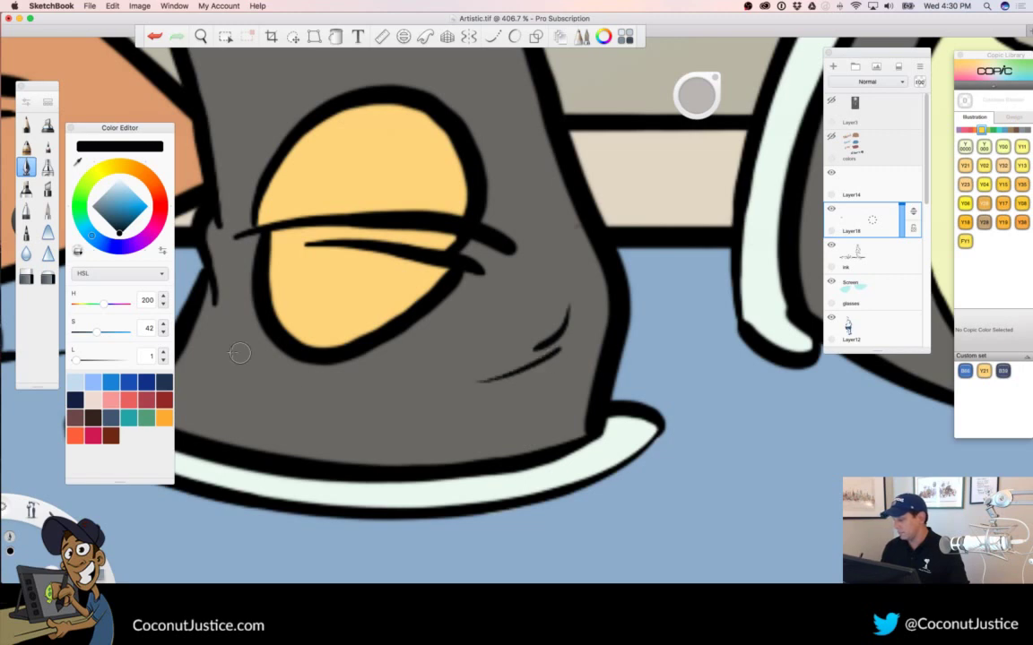
Ink two short horizontal ground lines on the blue floor in front of the tipped-over spray can
{"action": "left_click_drag", "start_coordinate": [429, 383], "coordinate": [641, 429]}
{"action": "left_click_drag", "start_coordinate": [611, 350], "coordinate": [639, 346]}
{"action": "left_click_drag", "start_coordinate": [632, 425], "coordinate": [376, 380]}
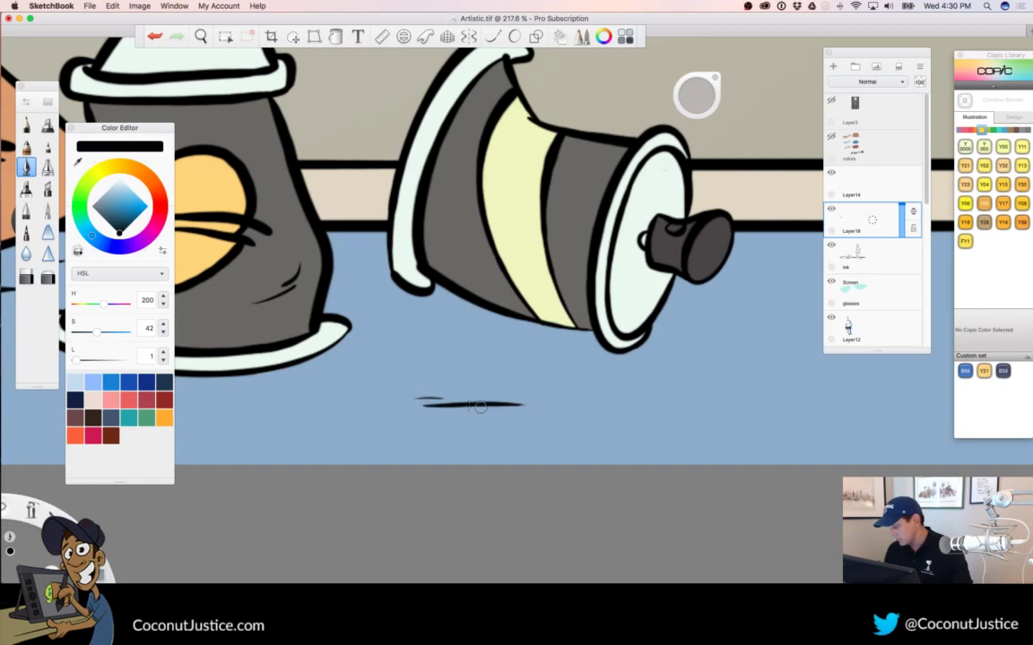
Ink two short tapered ground lines extending left from the toe of the character's left-hand shoe
{"action": "key", "text": "space"}
{"action": "left_click_drag", "start_coordinate": [505, 381], "coordinate": [300, 392]}
{"action": "left_click_drag", "start_coordinate": [599, 463], "coordinate": [482, 447]}
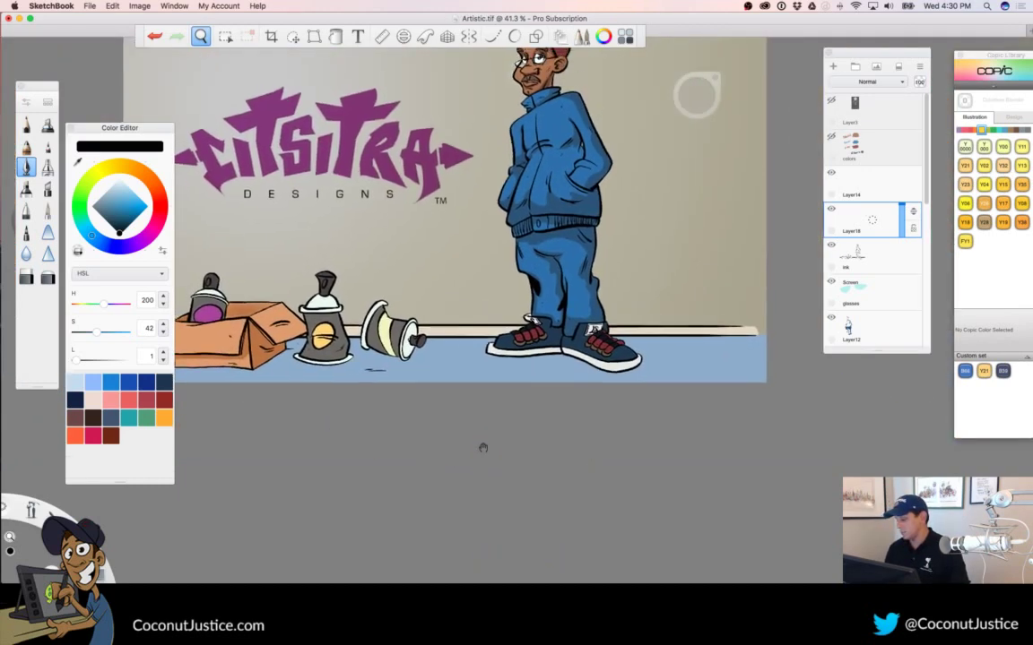
{"action": "left_click_drag", "start_coordinate": [453, 382], "coordinate": [453, 342]}
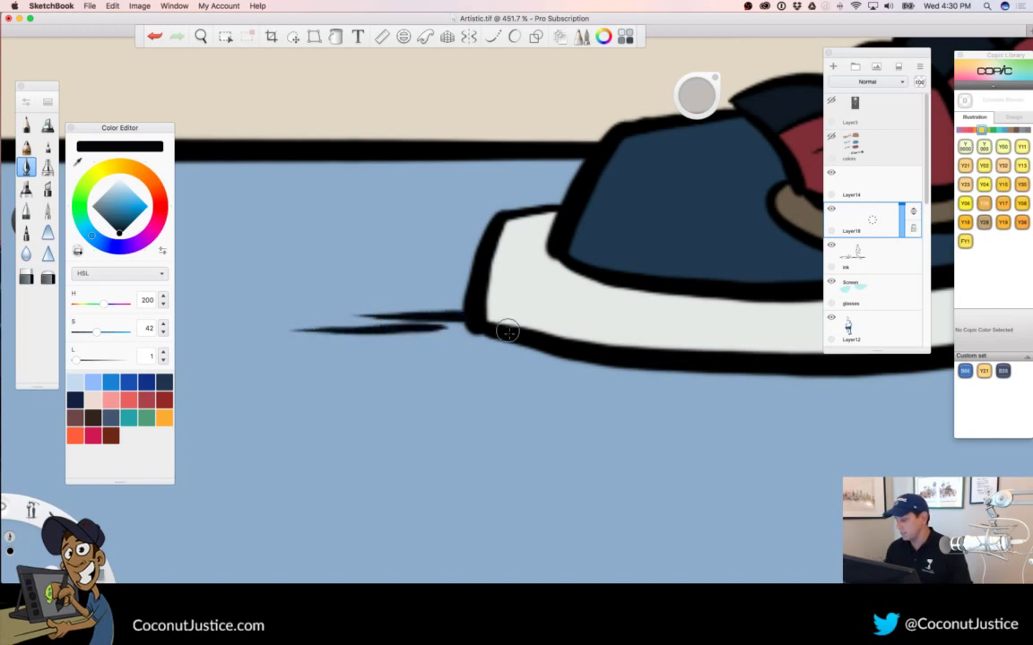
Ink a solid black contact shadow beneath the toe of the right-hand shoe, tapering back along its sole
{"action": "key", "text": "space"}
{"action": "left_click_drag", "start_coordinate": [512, 355], "coordinate": [328, 369]}
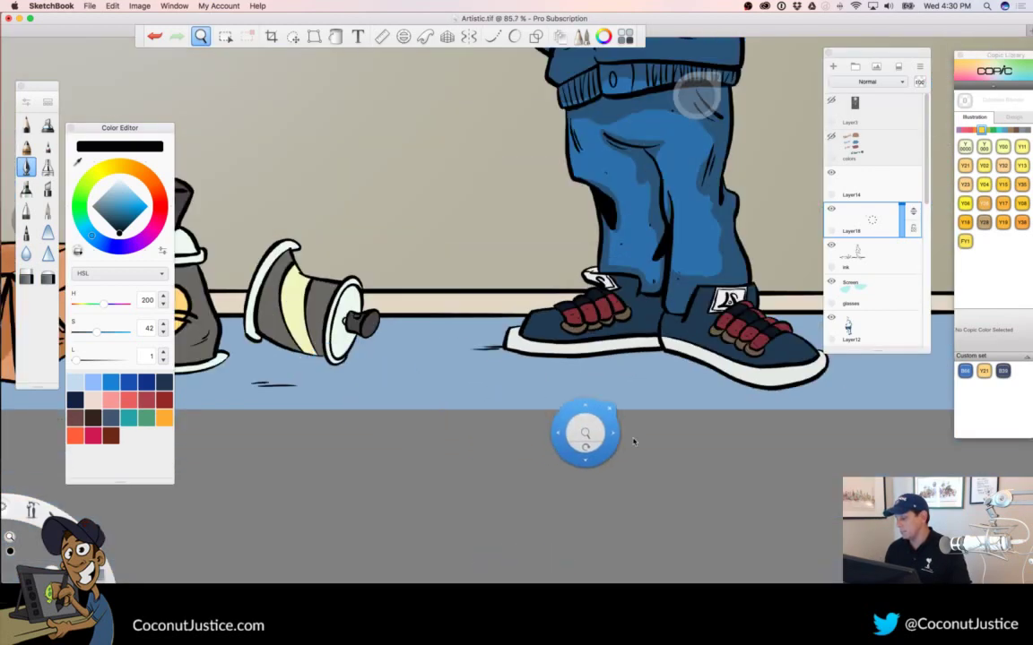
{"action": "left_click_drag", "start_coordinate": [633, 442], "coordinate": [358, 436]}
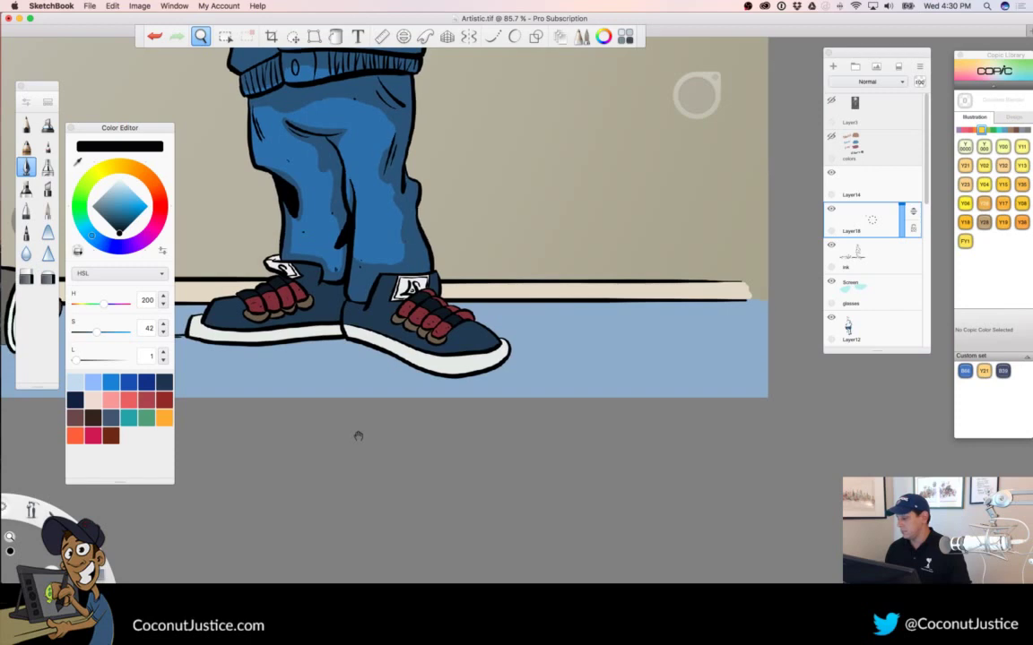
{"action": "key", "text": "space"}
{"action": "left_click_drag", "start_coordinate": [299, 311], "coordinate": [463, 286]}
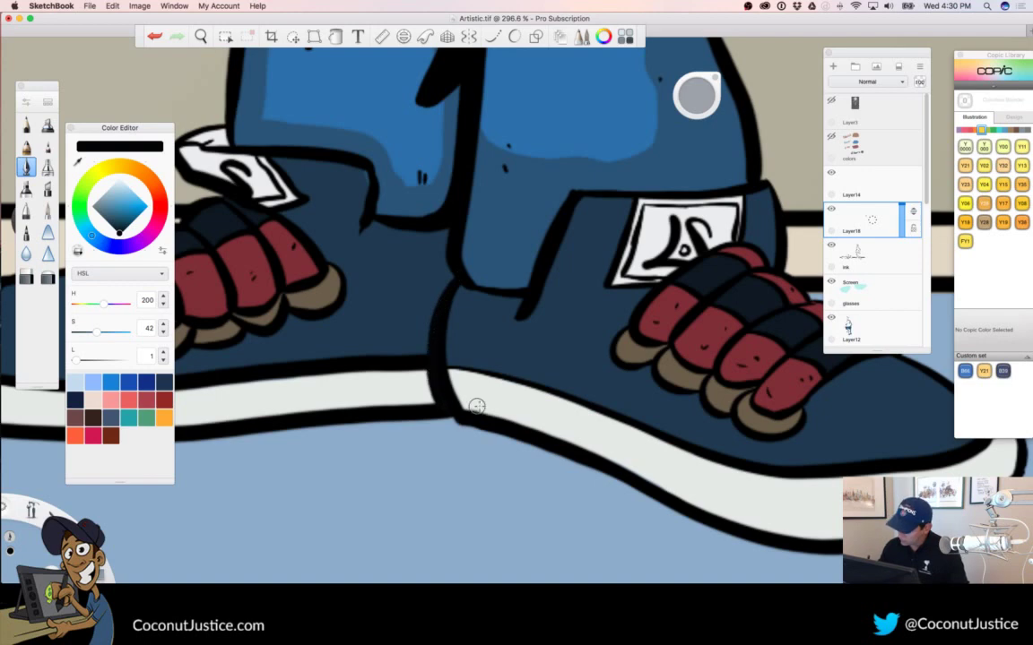
{"action": "key", "text": "space"}
{"action": "left_click_drag", "start_coordinate": [500, 369], "coordinate": [443, 321]}
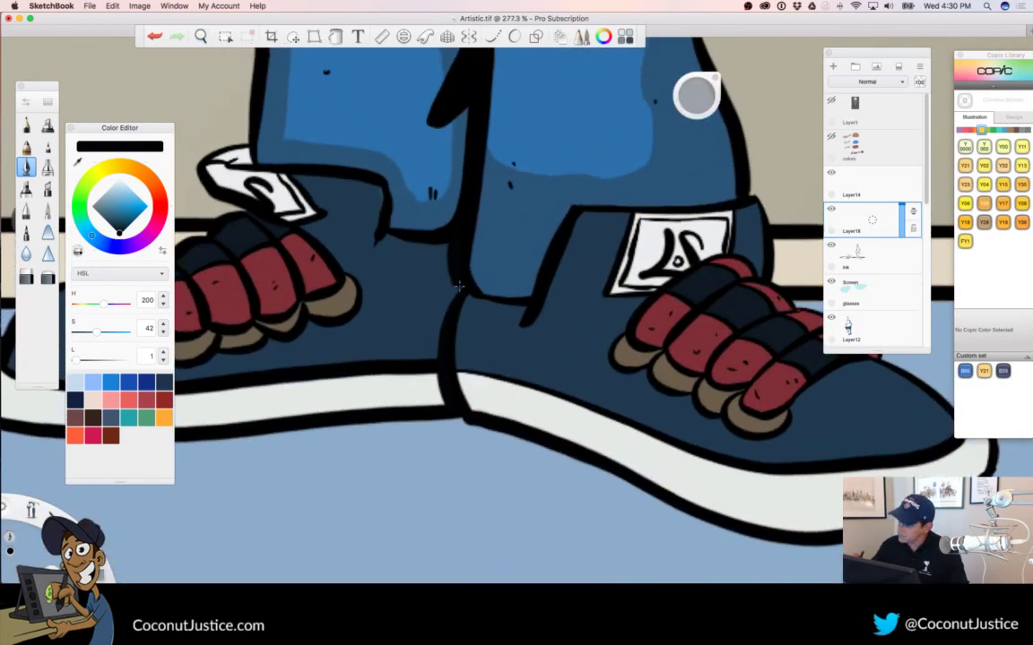
{"action": "key", "text": "space"}
{"action": "left_click_drag", "start_coordinate": [518, 318], "coordinate": [346, 354]}
{"action": "left_click_drag", "start_coordinate": [599, 437], "coordinate": [527, 440]}
{"action": "left_click_drag", "start_coordinate": [558, 370], "coordinate": [567, 340]}
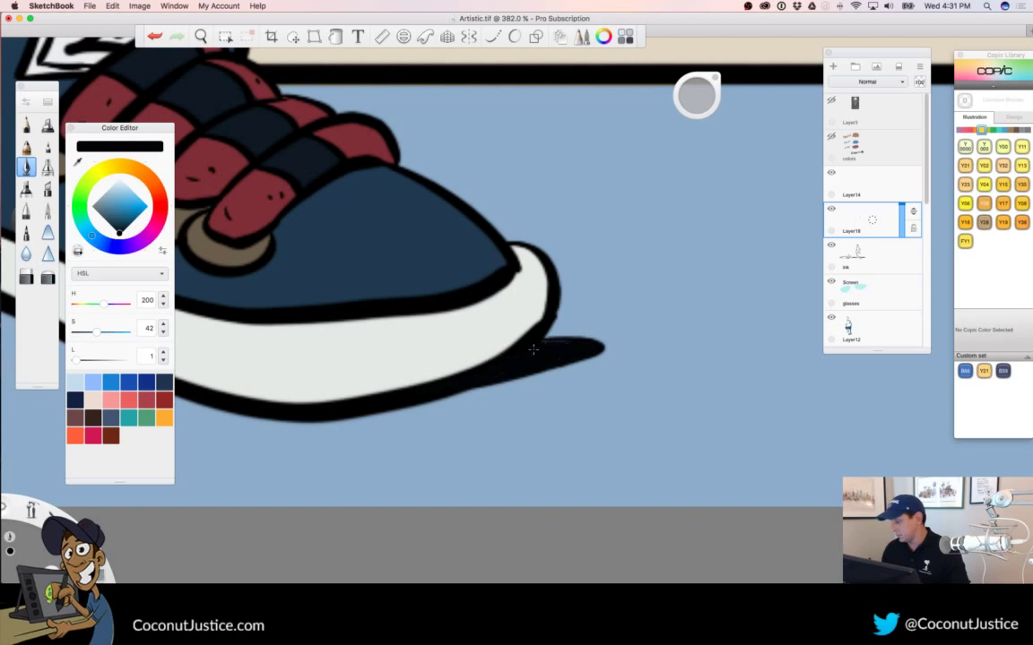
{"action": "mouse_move", "coordinate": [565, 352]}
{"action": "left_mouse_down"}
{"action": "mouse_move", "coordinate": [556, 336]}
{"action": "mouse_move", "coordinate": [439, 339]}
{"action": "mouse_move", "coordinate": [298, 382]}
{"action": "mouse_move", "coordinate": [433, 368]}
{"action": "mouse_move", "coordinate": [545, 380]}
{"action": "mouse_move", "coordinate": [559, 312]}
{"action": "mouse_move", "coordinate": [520, 307]}
{"action": "mouse_move", "coordinate": [596, 306]}
{"action": "left_mouse_up"}
{"action": "key", "text": "super+z"}
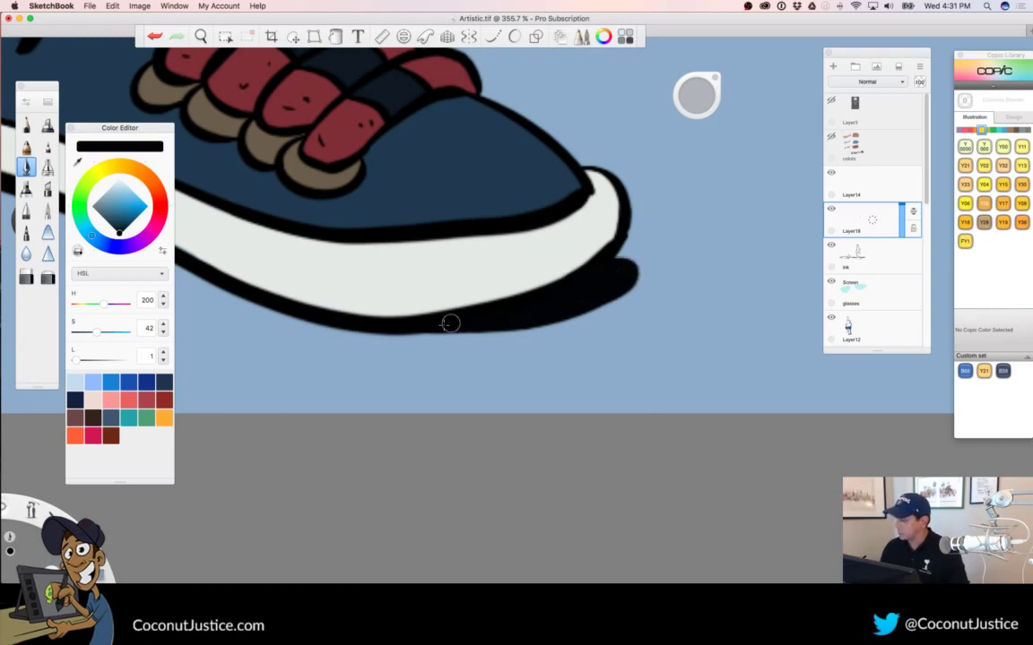
Ink two small dashes on the blue floor to the right of the right-hand shoe's toe
{"action": "key", "text": "space"}
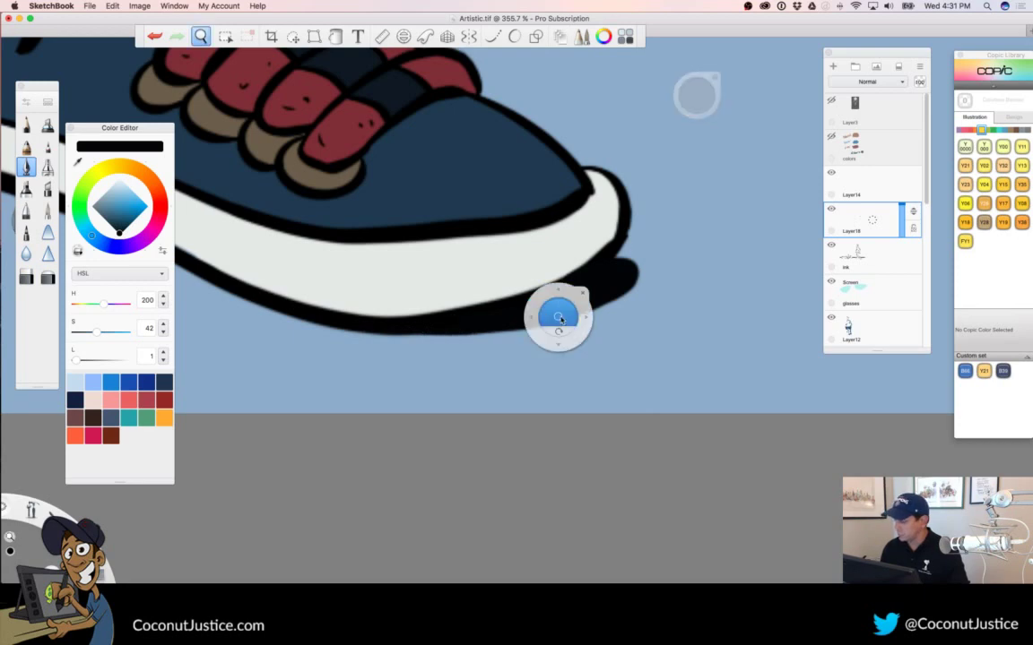
{"action": "left_click_drag", "start_coordinate": [558, 319], "coordinate": [365, 358]}
{"action": "left_click_drag", "start_coordinate": [509, 406], "coordinate": [505, 431]}
{"action": "left_click_drag", "start_coordinate": [620, 446], "coordinate": [558, 407]}
{"action": "left_click_drag", "start_coordinate": [539, 369], "coordinate": [678, 394]}
{"action": "scroll", "coordinate": [677, 395], "scroll_direction": "up", "scroll_amount": 6}
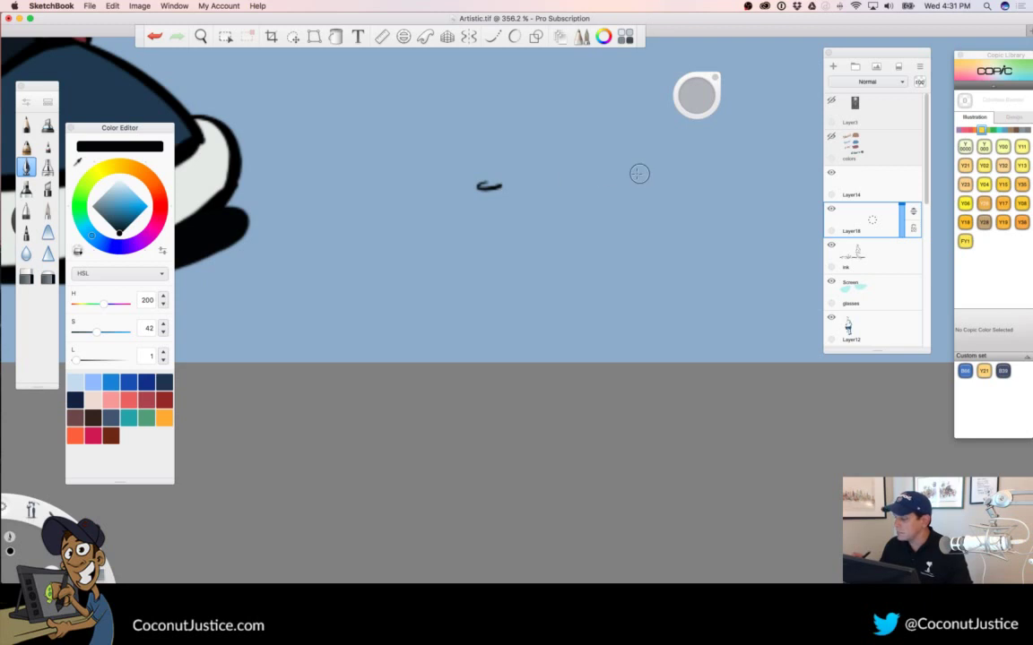
Ink two long, thin, overlapping ground lines on the floor below the baseboard's right end
{"action": "key", "text": "space"}
{"action": "left_click_drag", "start_coordinate": [620, 256], "coordinate": [537, 267]}
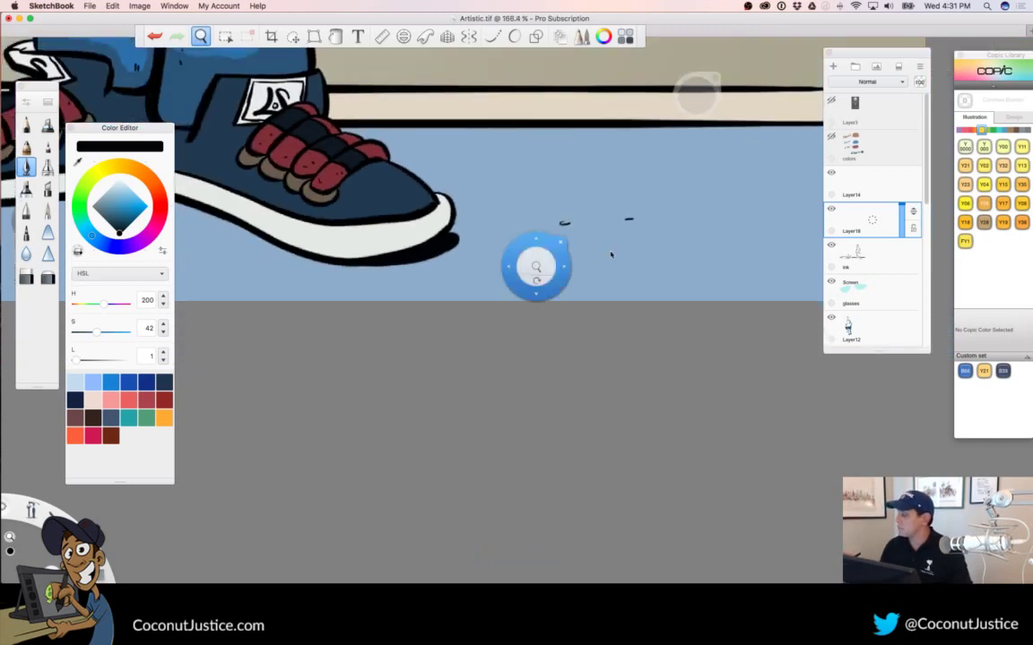
{"action": "left_click_drag", "start_coordinate": [672, 279], "coordinate": [575, 316]}
{"action": "left_click_drag", "start_coordinate": [593, 270], "coordinate": [644, 274]}
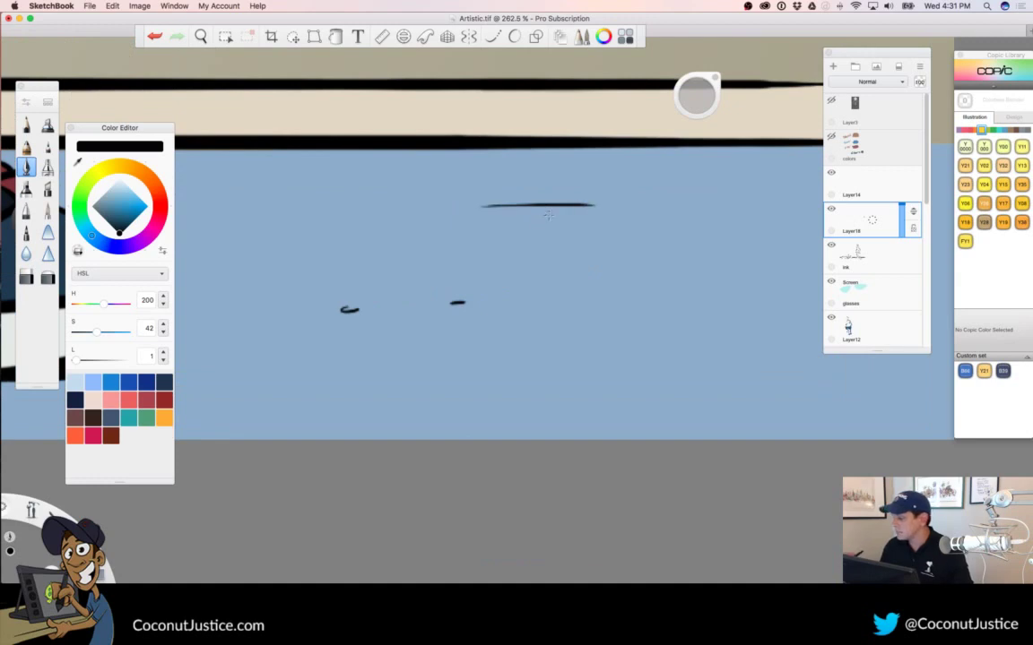
Ink two small dashes on the baseboard near its right end
{"action": "key", "text": "space"}
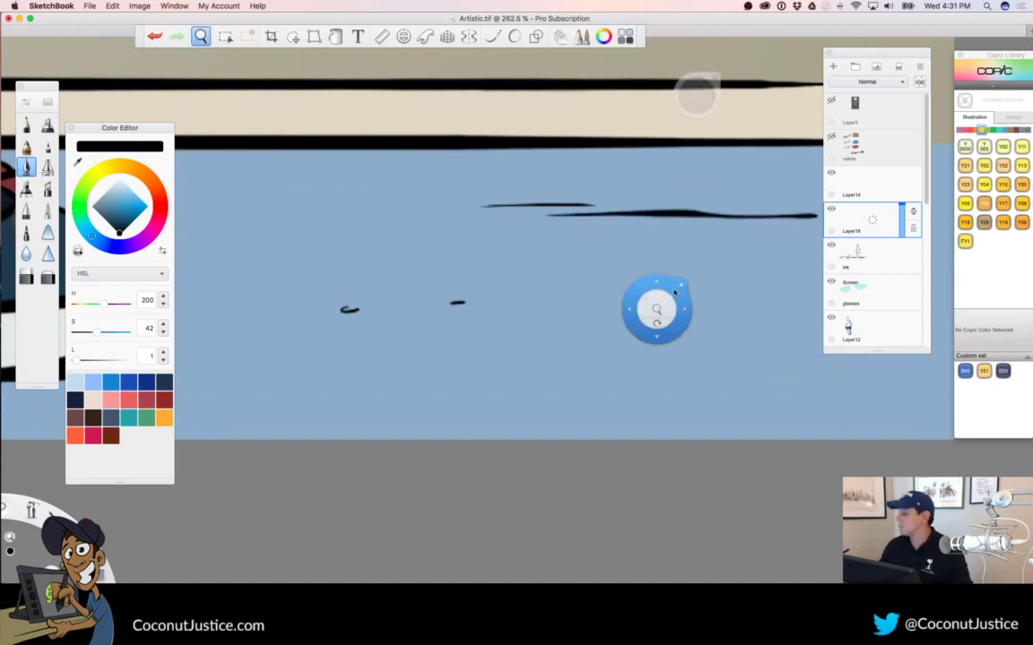
{"action": "left_click_drag", "start_coordinate": [685, 306], "coordinate": [686, 339]}
{"action": "scroll", "coordinate": [685, 339], "scroll_direction": "up", "scroll_amount": 2}
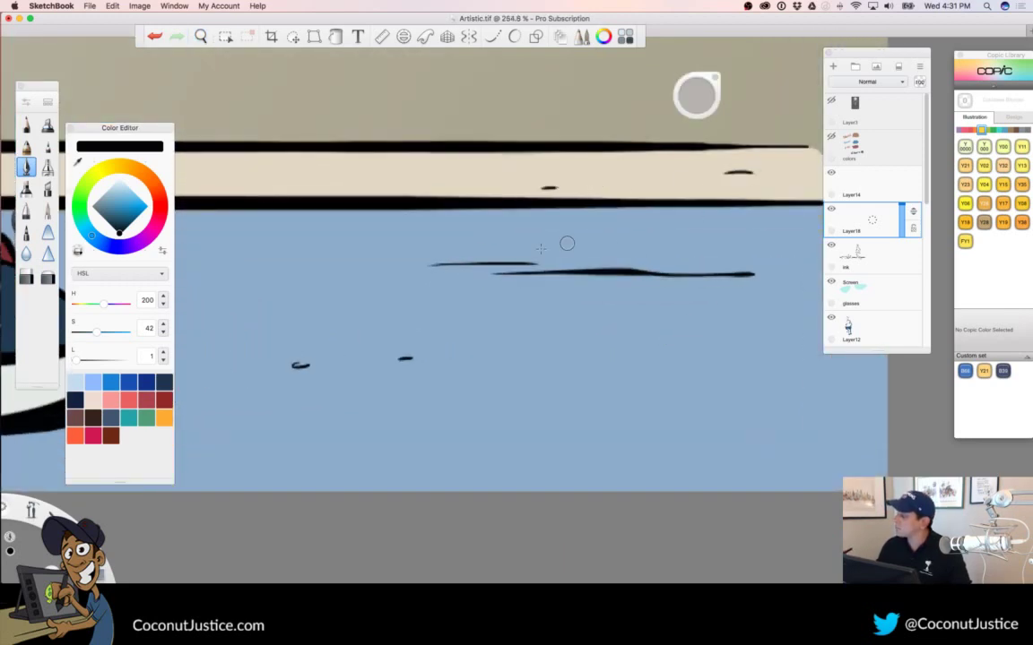
Ink thin wood-grain lines on the baseboard just right of the right-hand shoe's ankle
{"action": "scroll", "coordinate": [567, 243], "scroll_direction": "down", "scroll_amount": 5}
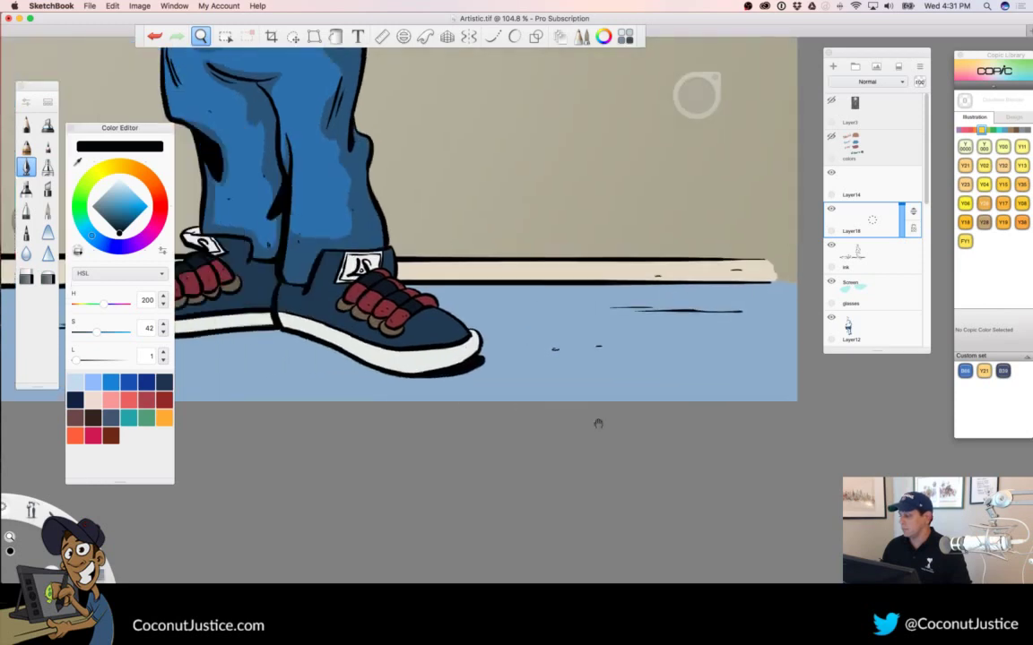
{"action": "left_click_drag", "start_coordinate": [598, 423], "coordinate": [681, 441]}
{"action": "left_click_drag", "start_coordinate": [561, 302], "coordinate": [723, 325]}
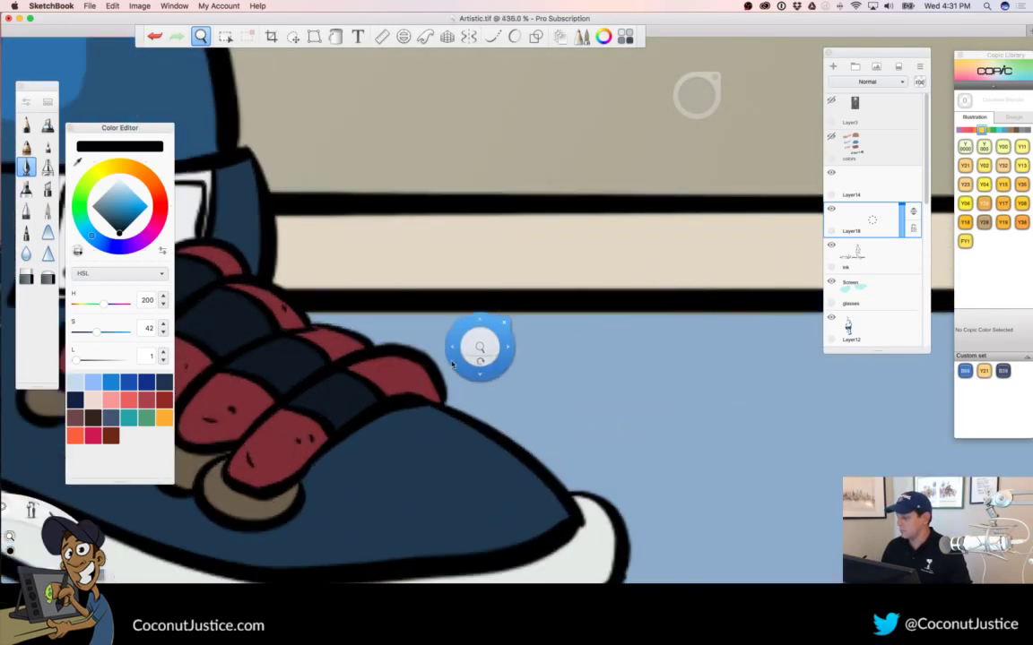
{"action": "scroll", "coordinate": [452, 363], "scroll_direction": "left", "scroll_amount": 3}
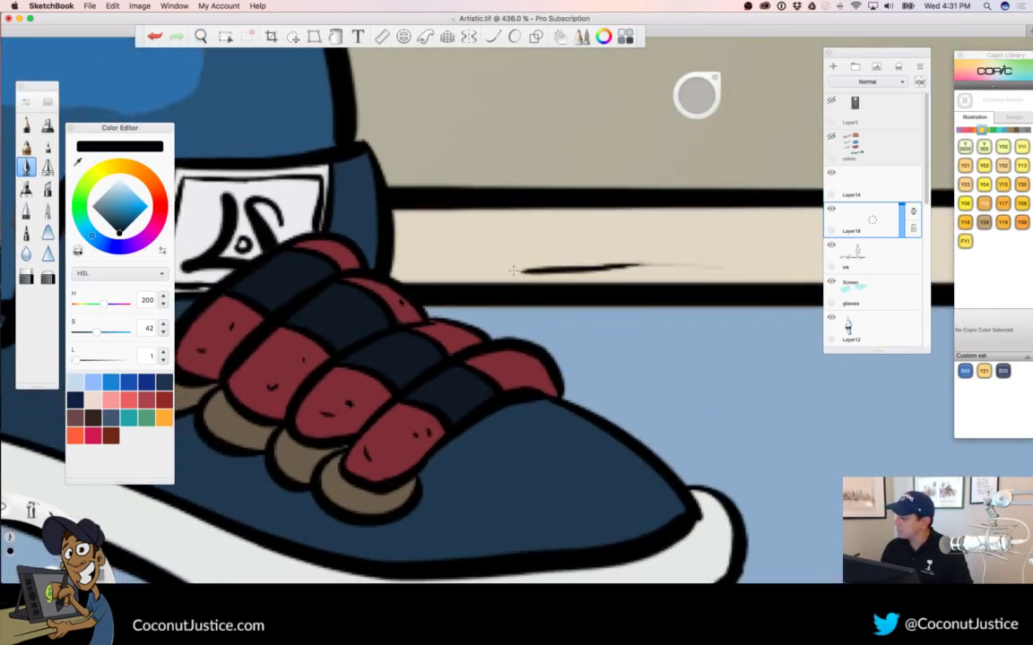
Ink two thin grain lines on the baseboard left of the left-hand shoe and a small mark near the tipped-over can
{"action": "scroll", "coordinate": [529, 309], "scroll_direction": "down", "scroll_amount": 10}
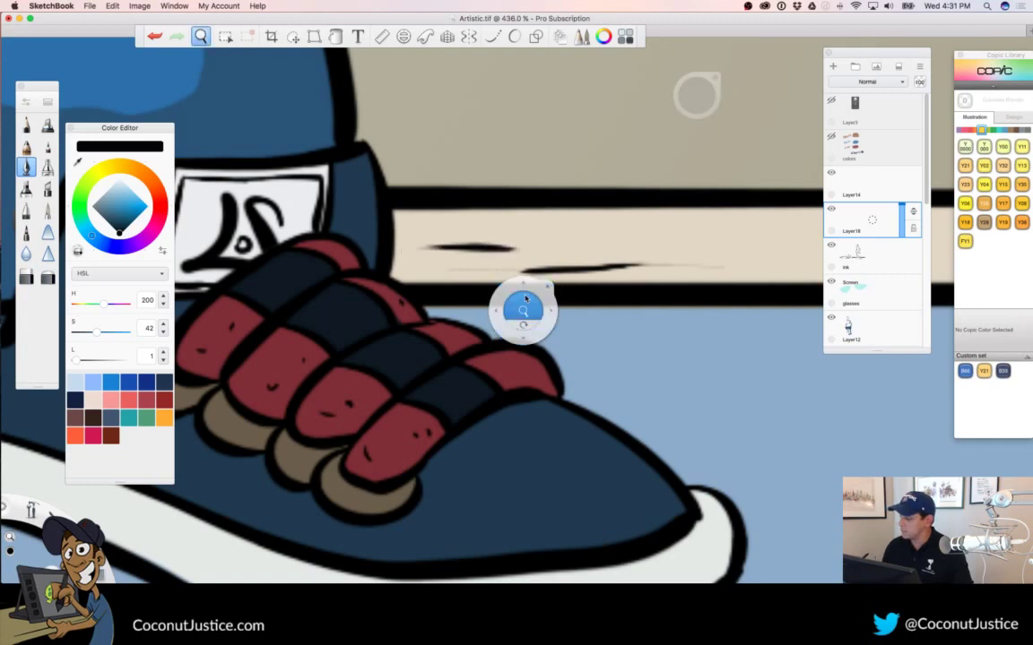
{"action": "scroll", "coordinate": [517, 424], "scroll_direction": "left", "scroll_amount": 3}
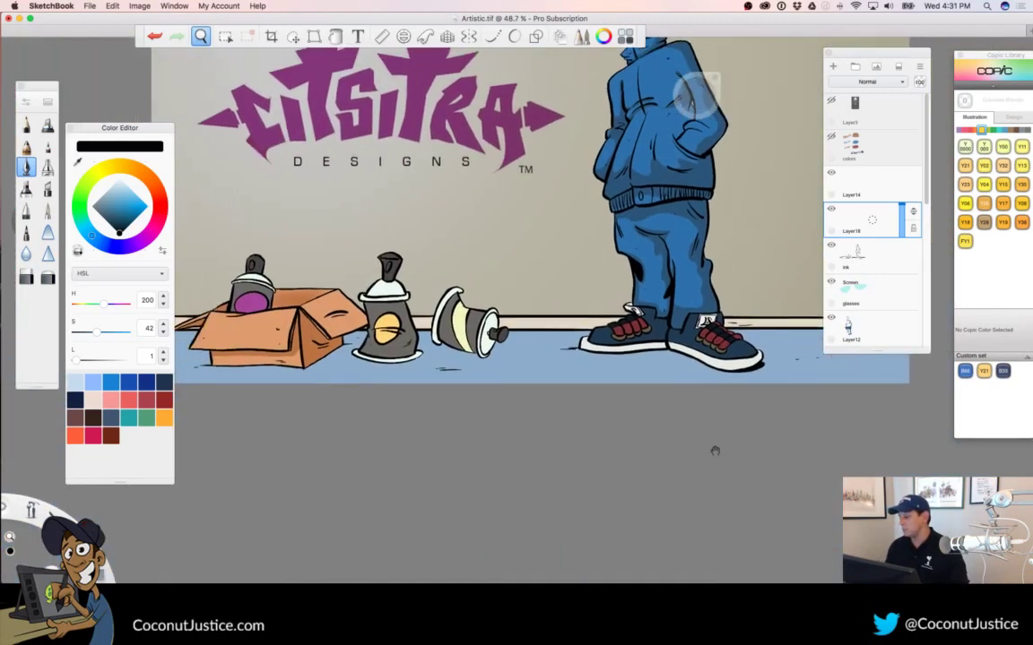
{"action": "scroll", "coordinate": [652, 341], "scroll_direction": "up", "scroll_amount": 8}
{"action": "scroll", "coordinate": [605, 319], "scroll_direction": "up", "scroll_amount": 3}
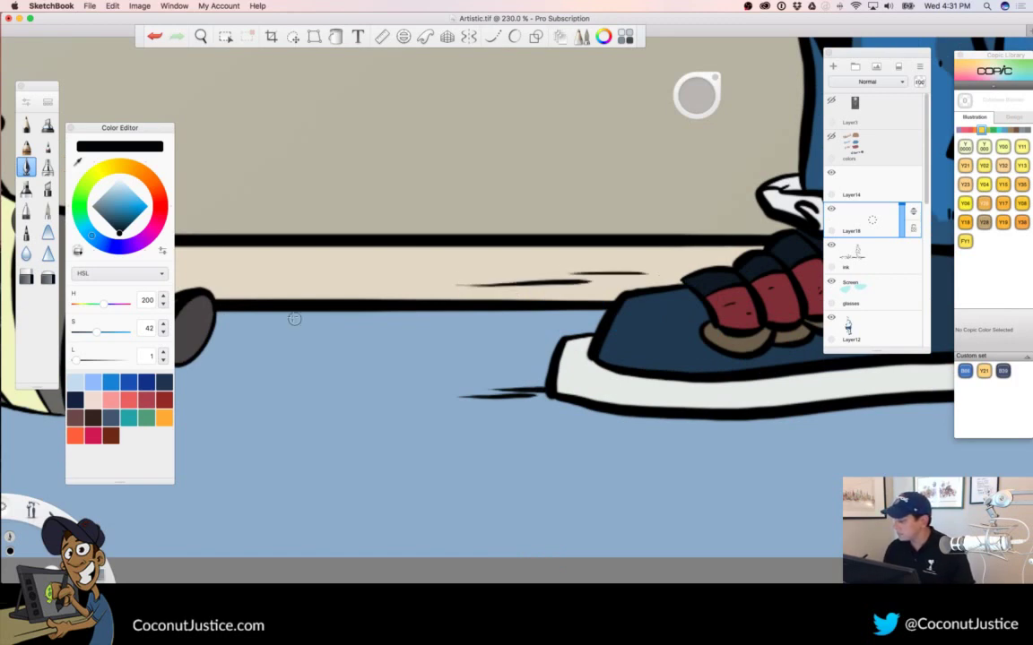
Ink two thin curved crease lines across the middle of the cardboard box's front flap
{"action": "scroll", "coordinate": [392, 336], "scroll_direction": "down", "scroll_amount": 8}
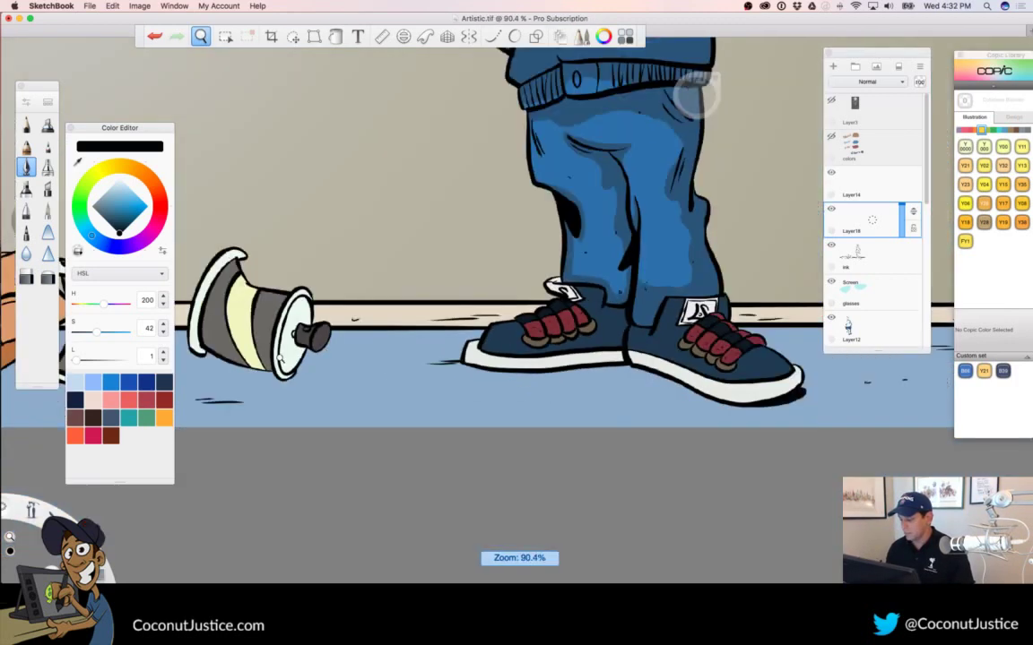
{"action": "key", "text": "space"}
{"action": "left_click_drag", "start_coordinate": [306, 445], "coordinate": [610, 433]}
{"action": "scroll", "coordinate": [561, 342], "scroll_direction": "down", "scroll_amount": 3}
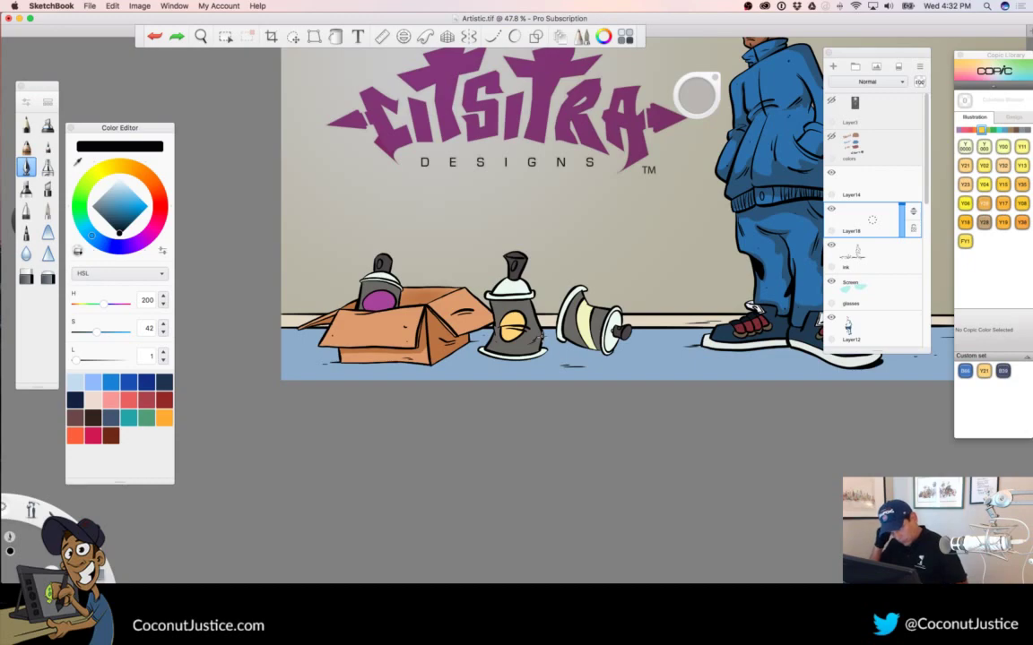
{"action": "scroll", "coordinate": [403, 311], "scroll_direction": "up", "scroll_amount": 8}
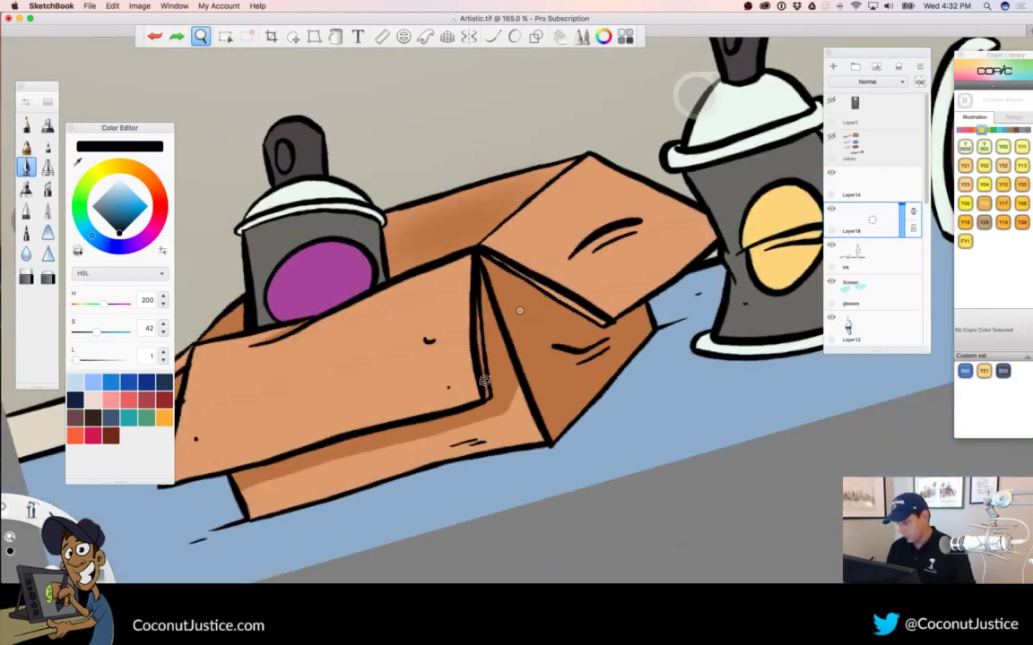
{"action": "mouse_move", "coordinate": [484, 380]}
{"action": "left_mouse_down"}
{"action": "mouse_move", "coordinate": [507, 386]}
{"action": "mouse_move", "coordinate": [461, 461]}
{"action": "mouse_move", "coordinate": [366, 515]}
{"action": "mouse_move", "coordinate": [257, 497]}
{"action": "mouse_move", "coordinate": [231, 467]}
{"action": "mouse_move", "coordinate": [224, 433]}
{"action": "left_mouse_up"}
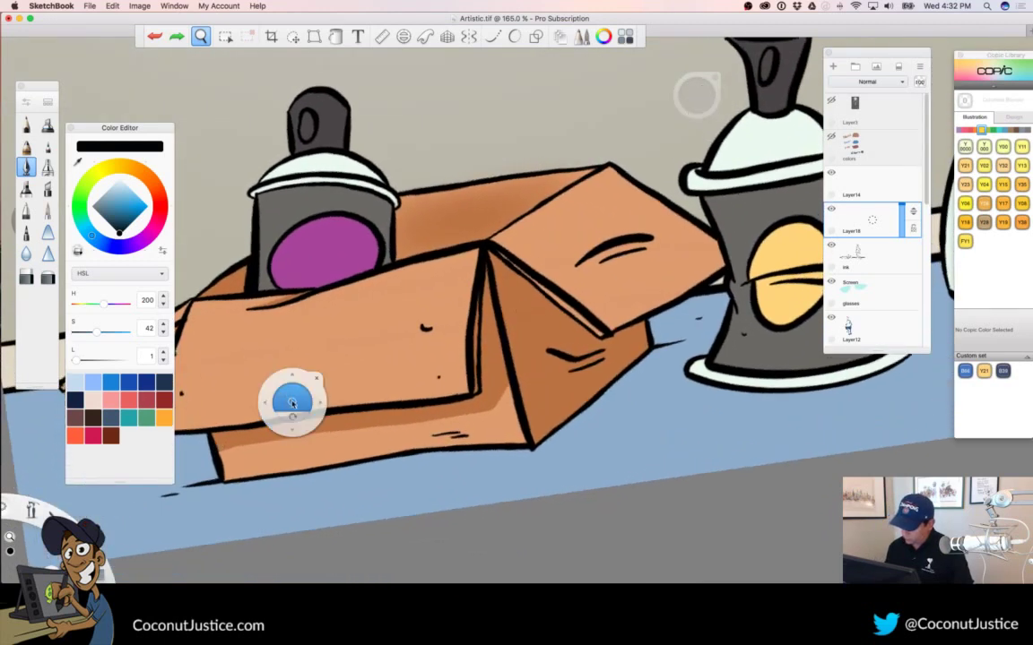
{"action": "left_click_drag", "start_coordinate": [294, 406], "coordinate": [488, 307]}
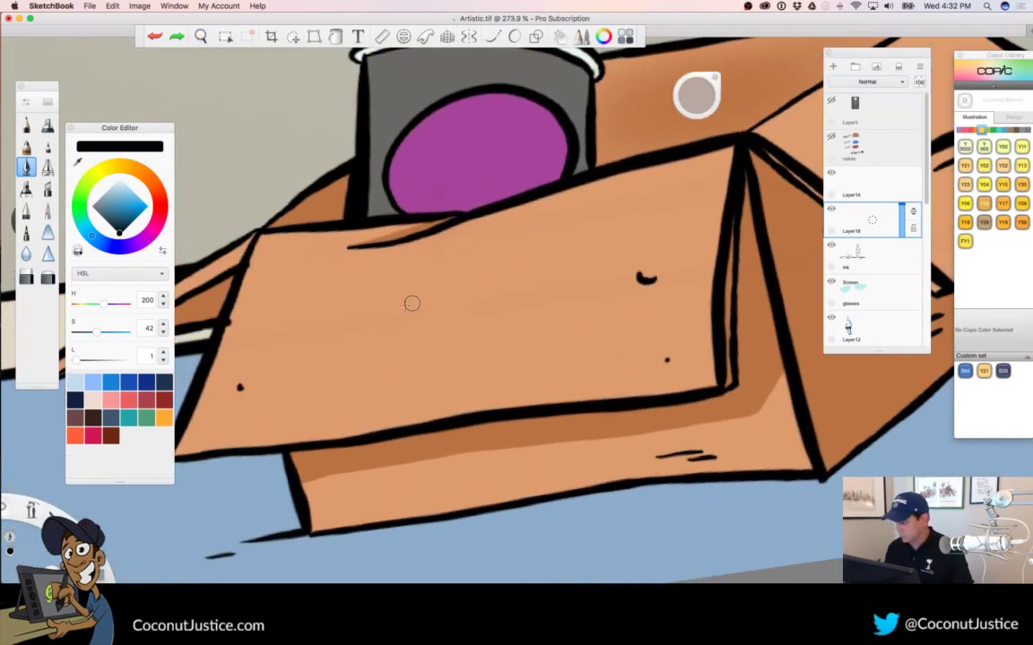
View the whole illustration to check the ink details on the props, floor and baseboard
{"action": "key", "text": "space"}
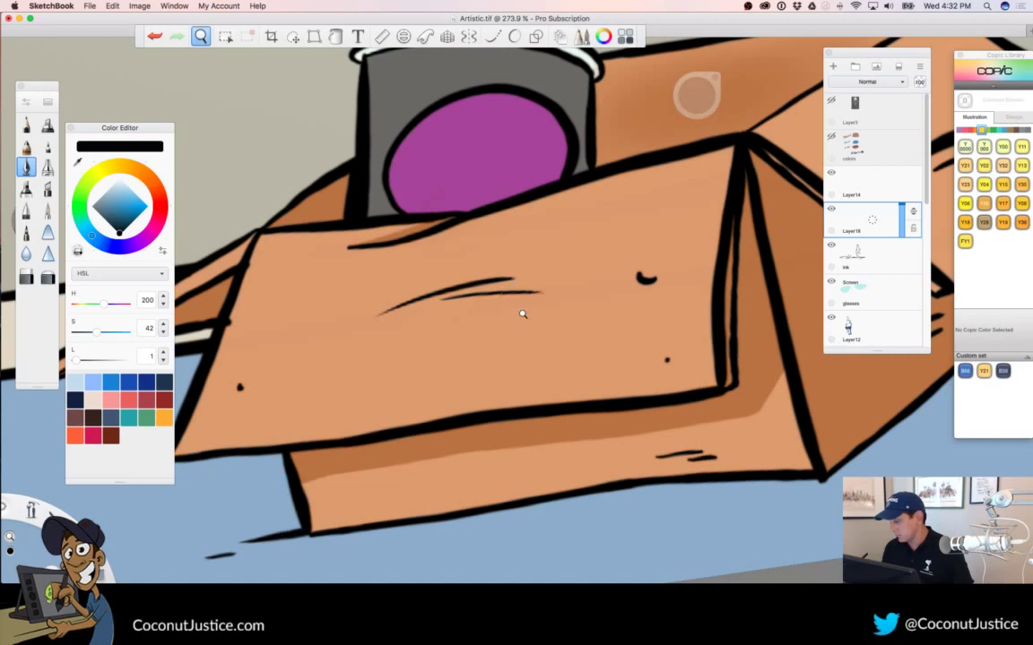
{"action": "left_click_drag", "start_coordinate": [524, 314], "coordinate": [362, 327]}
{"action": "mouse_move", "coordinate": [554, 450]}
{"action": "left_mouse_down"}
{"action": "mouse_move", "coordinate": [479, 454]}
{"action": "mouse_move", "coordinate": [461, 437]}
{"action": "mouse_move", "coordinate": [417, 474]}
{"action": "left_mouse_up"}
{"action": "key", "text": "space"}
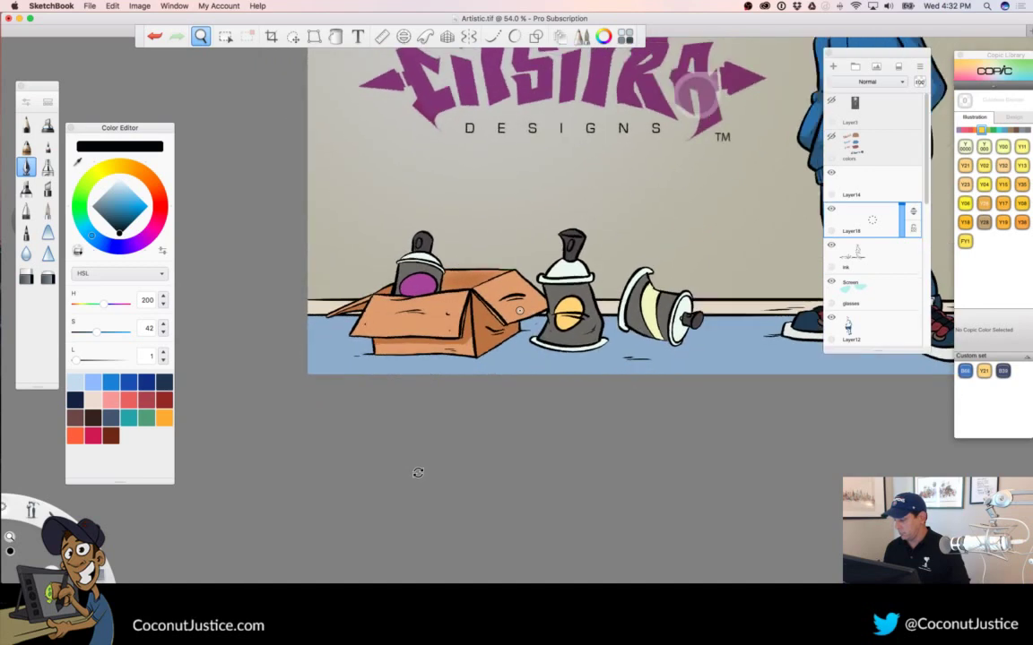
{"action": "left_click_drag", "start_coordinate": [480, 426], "coordinate": [415, 441]}
{"action": "left_click_drag", "start_coordinate": [548, 461], "coordinate": [495, 456]}
{"action": "scroll", "coordinate": [494, 456], "scroll_direction": "up", "scroll_amount": 2}
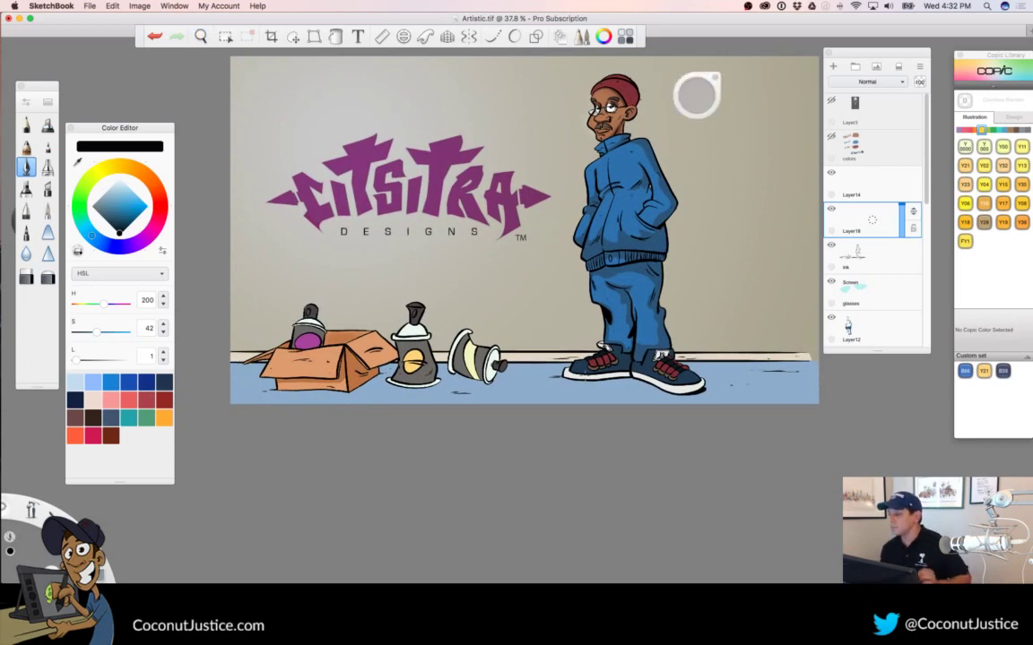
{"action": "key", "text": "space"}
{"action": "left_click_drag", "start_coordinate": [645, 391], "coordinate": [648, 453]}
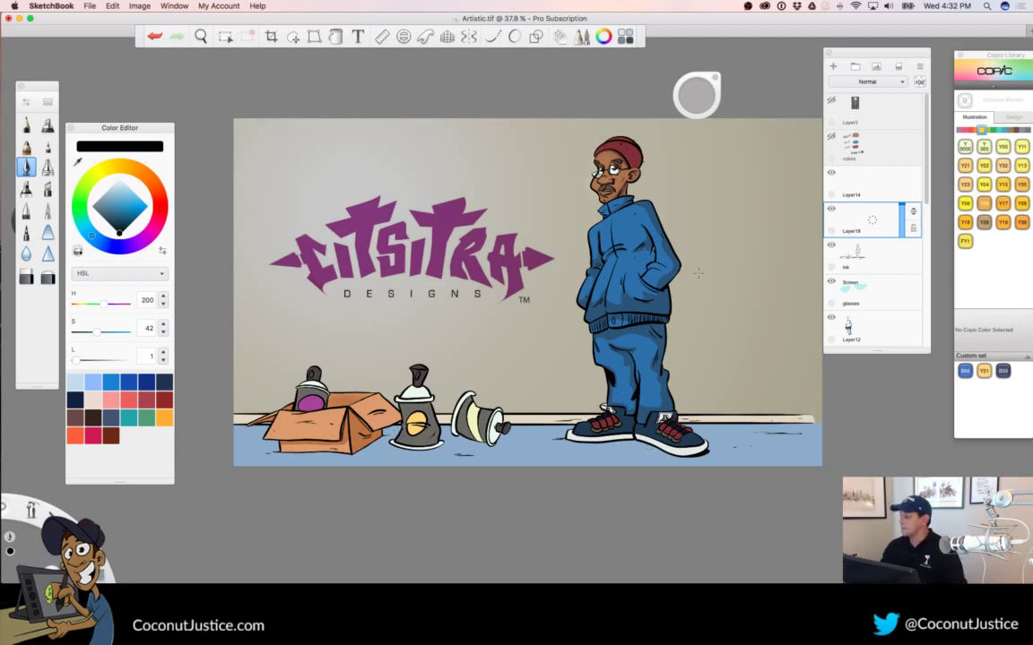
Ink a few small specks and short vertical ticks on the wall to the right of the character
{"action": "key", "text": "space"}
{"action": "left_click_drag", "start_coordinate": [728, 246], "coordinate": [751, 305]}
{"action": "left_click_drag", "start_coordinate": [744, 348], "coordinate": [608, 425]}
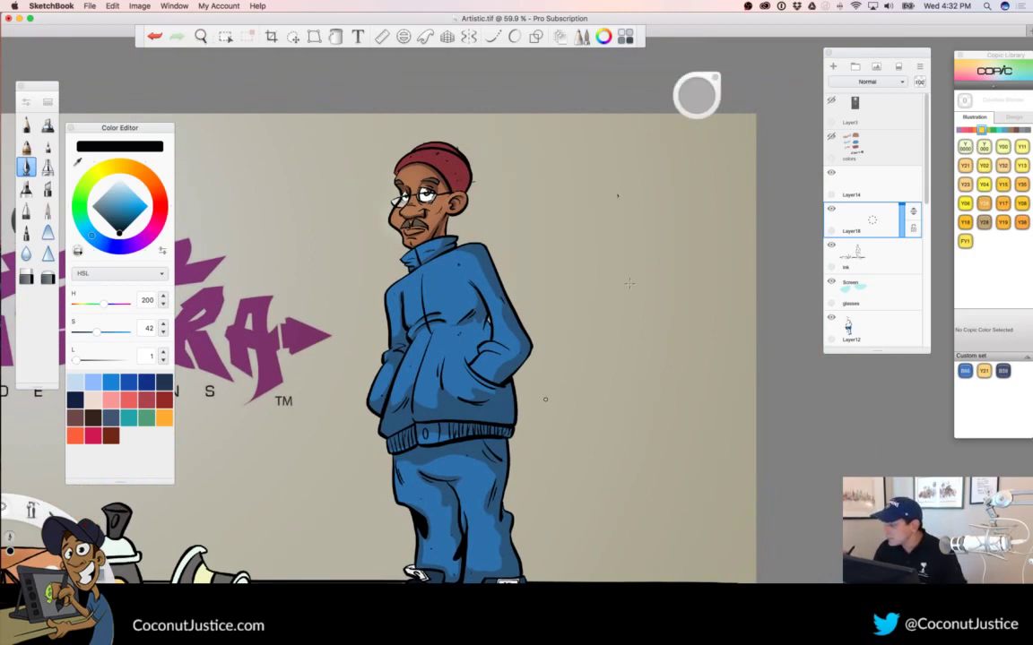
{"action": "left_click_drag", "start_coordinate": [695, 108], "coordinate": [725, 107]}
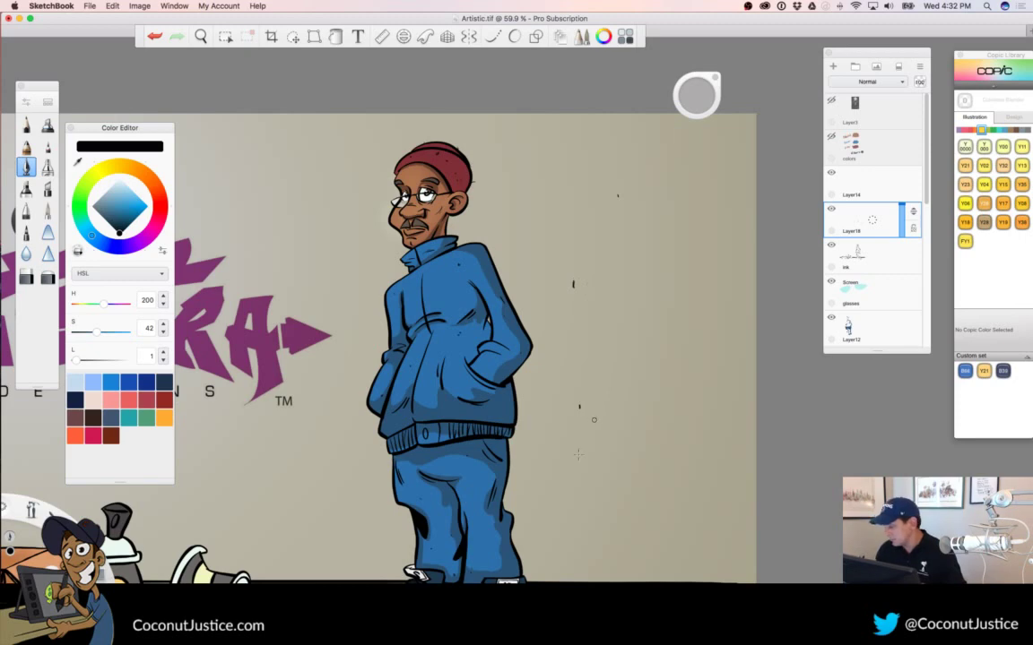
Ink a short slanted tick on the wall between the tipped-over spray can and the character's legs
{"action": "key", "text": "space"}
{"action": "left_click_drag", "start_coordinate": [543, 421], "coordinate": [663, 441]}
{"action": "key", "text": "space"}
{"action": "left_click_drag", "start_coordinate": [549, 428], "coordinate": [551, 389]}
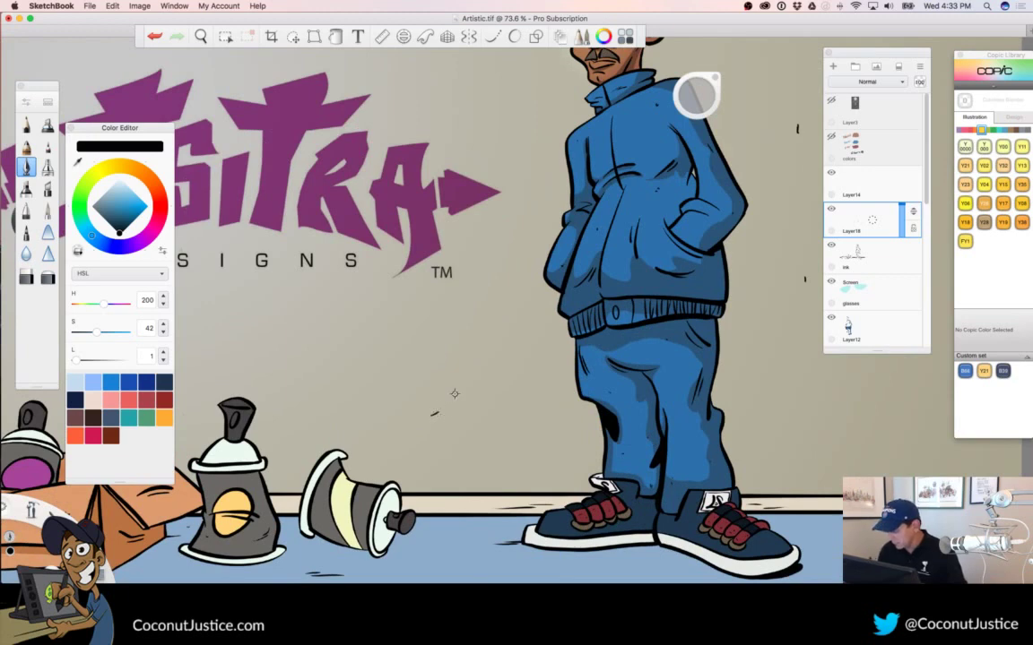
Ink a few small specks and short ticks on the wall above the cardboard box and spray cans
{"action": "key", "text": "space"}
{"action": "left_click_drag", "start_coordinate": [475, 439], "coordinate": [673, 431]}
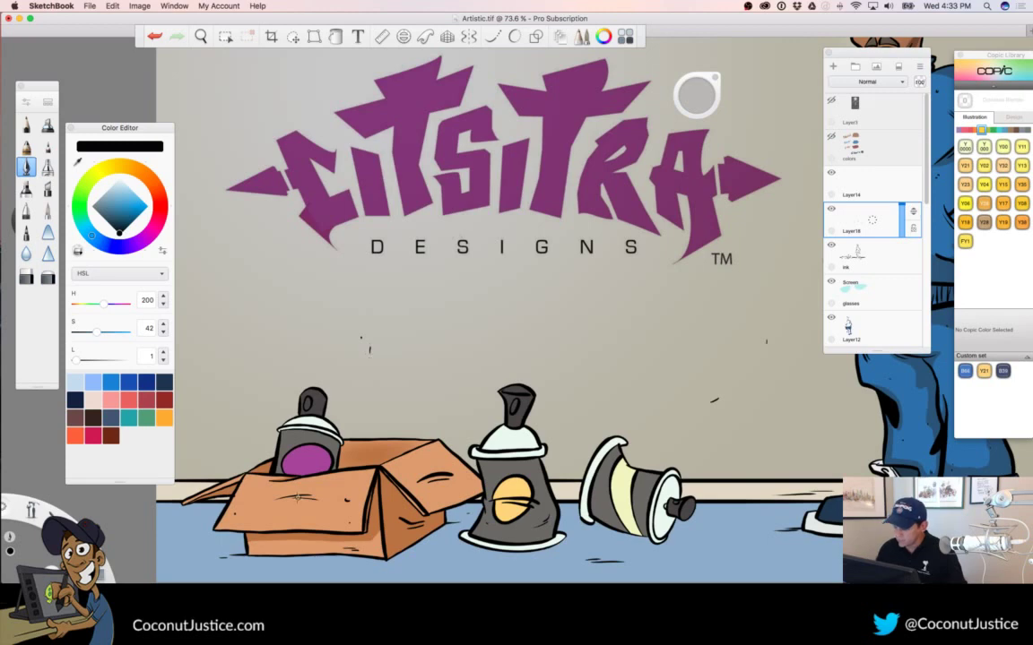
{"action": "key", "text": "space"}
{"action": "left_click_drag", "start_coordinate": [447, 360], "coordinate": [395, 361]}
{"action": "key", "text": "space"}
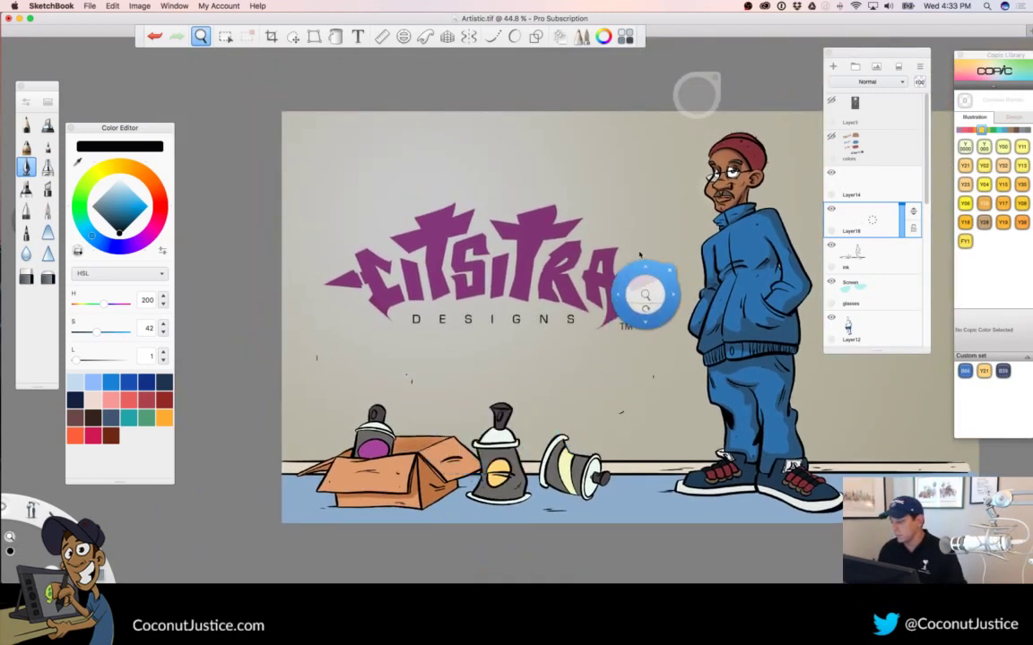
Ink a short vertical tick and a speck on the wall above the logo, toward the character's head
{"action": "mouse_move", "coordinate": [546, 191]}
{"action": "left_mouse_down"}
{"action": "mouse_move", "coordinate": [607, 208]}
{"action": "mouse_move", "coordinate": [669, 164]}
{"action": "left_mouse_up"}
{"action": "mouse_move", "coordinate": [706, 99]}
{"action": "left_mouse_down"}
{"action": "mouse_move", "coordinate": [790, 98]}
{"action": "mouse_move", "coordinate": [505, 263]}
{"action": "left_mouse_up"}
{"action": "key", "text": "space"}
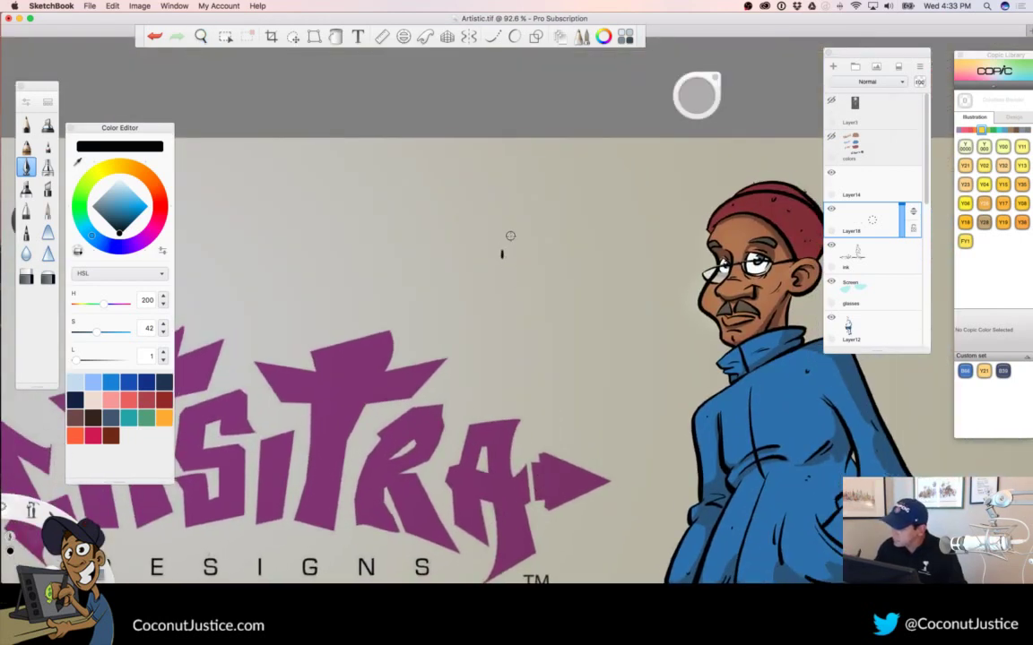
Ink short, thin vertical ticks on the wall near the picture's upper-left corner
{"action": "key", "text": "space"}
{"action": "left_click_drag", "start_coordinate": [485, 376], "coordinate": [607, 420]}
{"action": "left_click_drag", "start_coordinate": [480, 337], "coordinate": [629, 336]}
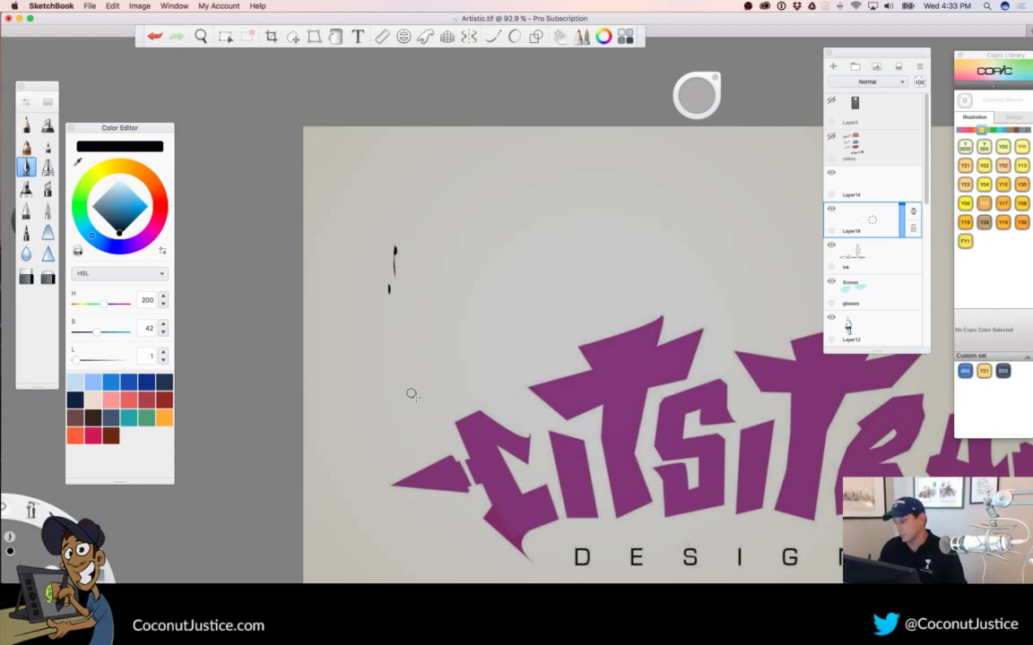
{"action": "key", "text": "space"}
{"action": "left_click_drag", "start_coordinate": [485, 362], "coordinate": [367, 368]}
{"action": "mouse_move", "coordinate": [580, 450]}
{"action": "left_mouse_down"}
{"action": "mouse_move", "coordinate": [558, 422]}
{"action": "mouse_move", "coordinate": [475, 376]}
{"action": "mouse_move", "coordinate": [576, 405]}
{"action": "mouse_move", "coordinate": [490, 406]}
{"action": "left_mouse_up"}
{"action": "key", "text": "space"}
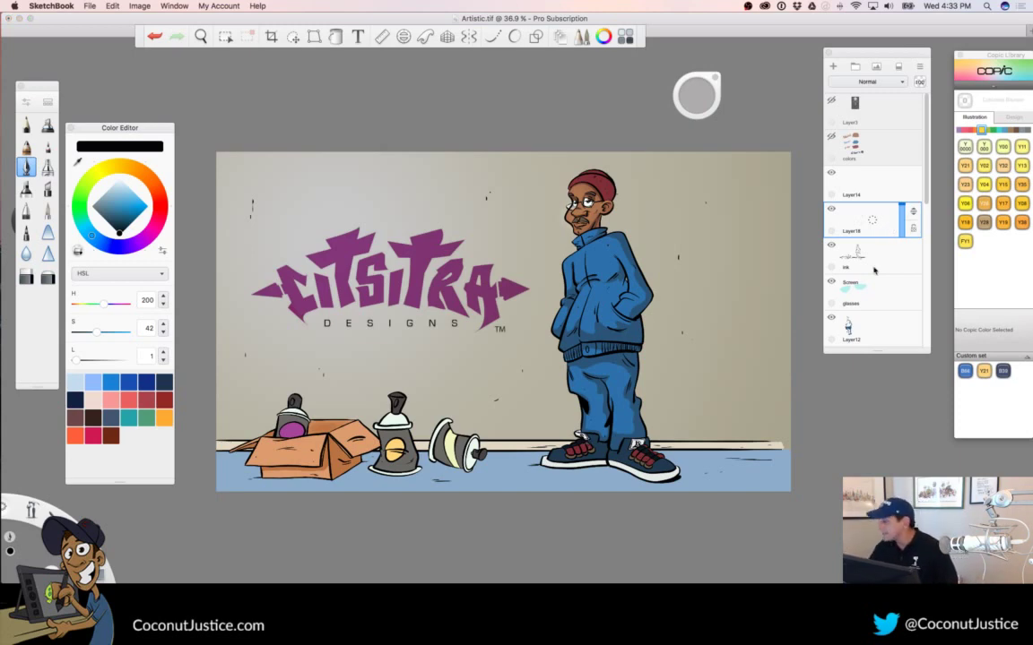
Add a new layer directly above the glasses layer
{"action": "left_click_drag", "start_coordinate": [927, 201], "coordinate": [927, 202]}
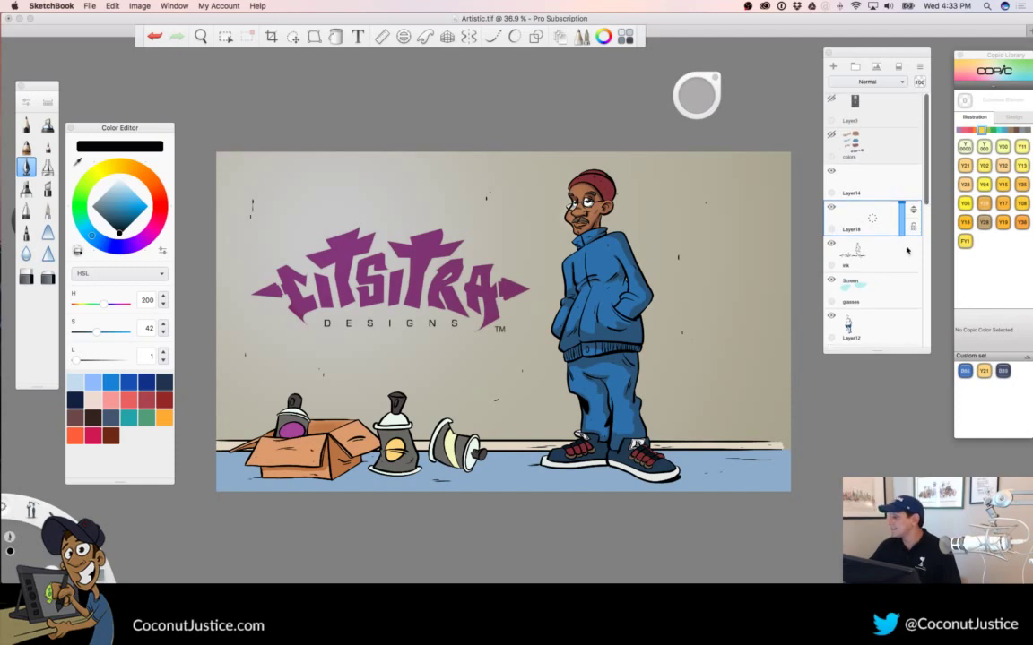
{"action": "left_click", "coordinate": [884, 288]}
{"action": "left_click", "coordinate": [833, 66]}
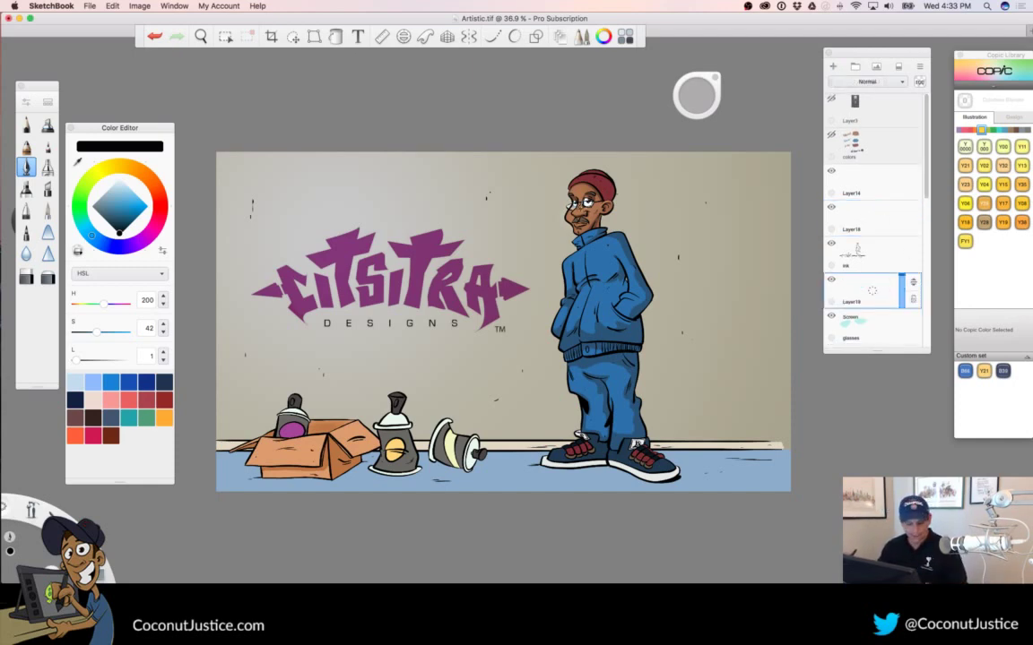
Paint slanted glare strokes across the left-hand lens in a near-white blue with HSL 200, 100, 97
{"action": "key", "text": "space"}
{"action": "left_click_drag", "start_coordinate": [571, 215], "coordinate": [847, 203]}
{"action": "left_click_drag", "start_coordinate": [570, 330], "coordinate": [411, 447]}
{"action": "key", "text": "space"}
{"action": "mouse_move", "coordinate": [498, 336]}
{"action": "left_mouse_down"}
{"action": "mouse_move", "coordinate": [544, 327]}
{"action": "mouse_move", "coordinate": [507, 321]}
{"action": "left_mouse_up"}
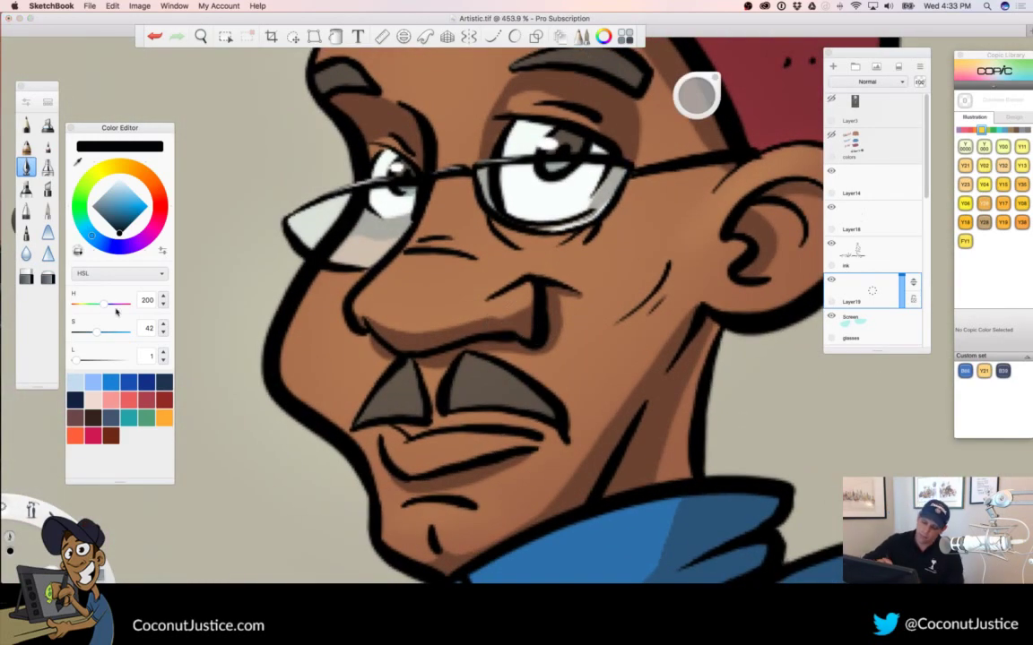
{"action": "left_click_drag", "start_coordinate": [120, 229], "coordinate": [124, 140]}
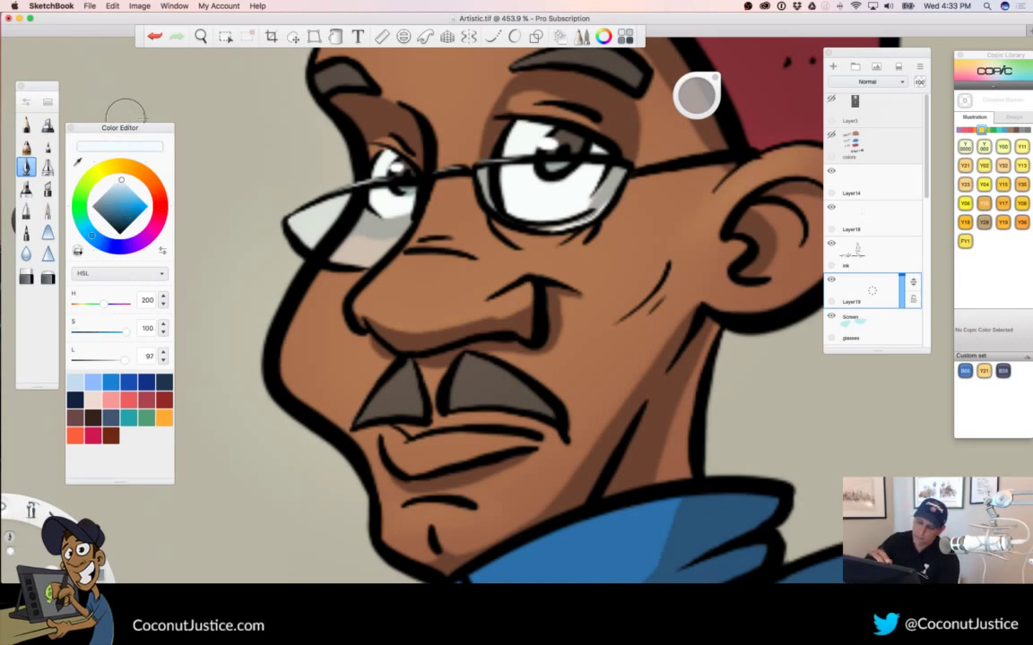
{"action": "left_click_drag", "start_coordinate": [323, 175], "coordinate": [363, 340]}
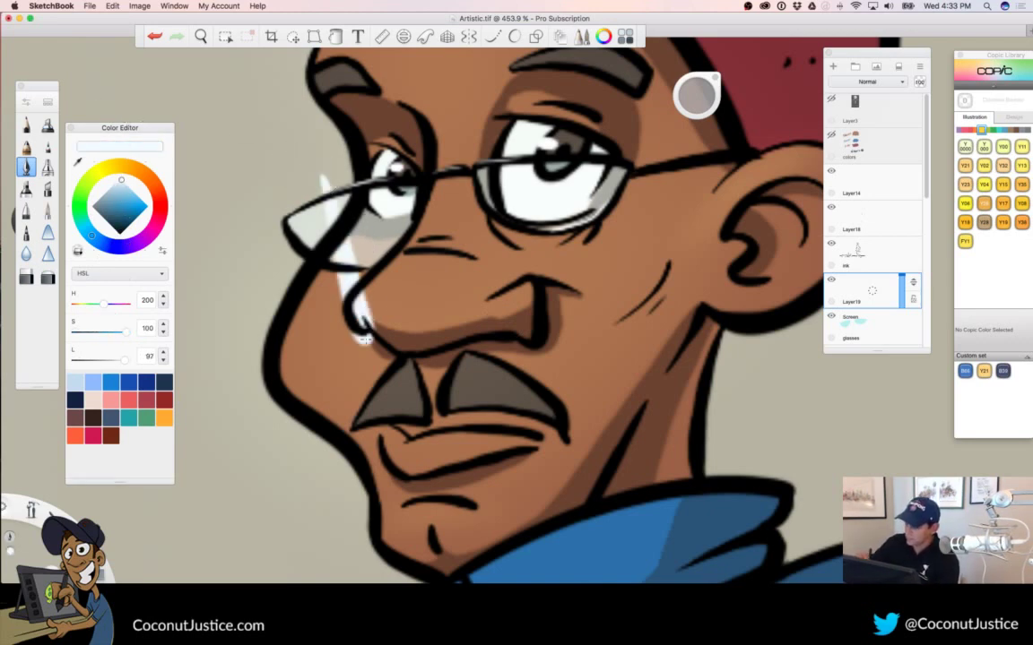
{"action": "left_click_drag", "start_coordinate": [337, 165], "coordinate": [350, 184]}
{"action": "left_click_drag", "start_coordinate": [399, 244], "coordinate": [441, 292]}
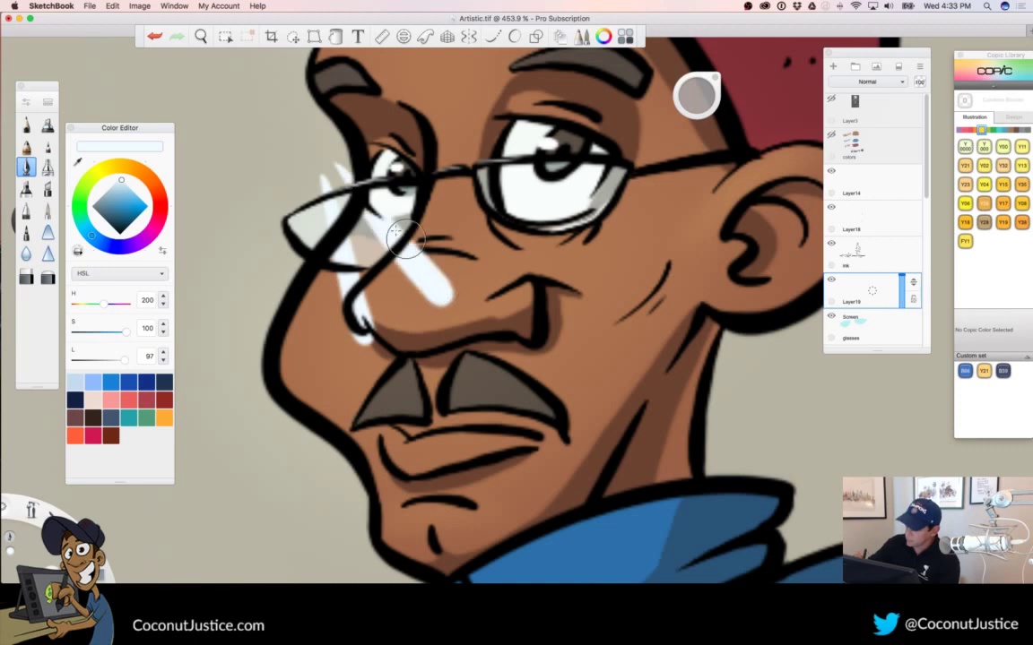
{"action": "left_click_drag", "start_coordinate": [303, 158], "coordinate": [325, 186]}
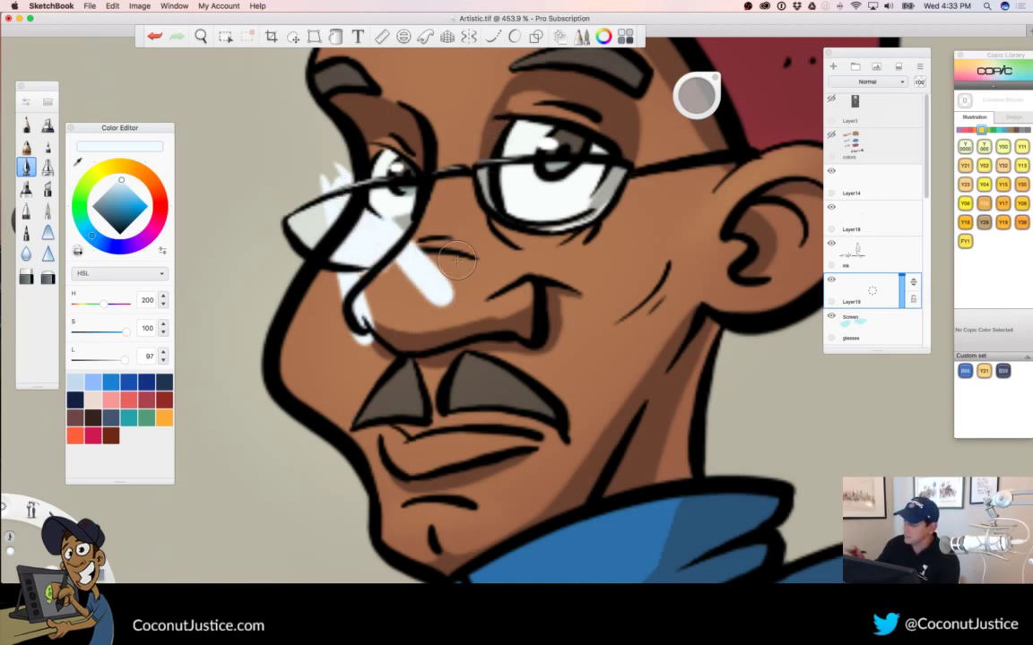
Paint slanted near-white glare strokes across the right-hand lens and erase the parts spilling below its frame
{"action": "left_click_drag", "start_coordinate": [532, 235], "coordinate": [572, 285]}
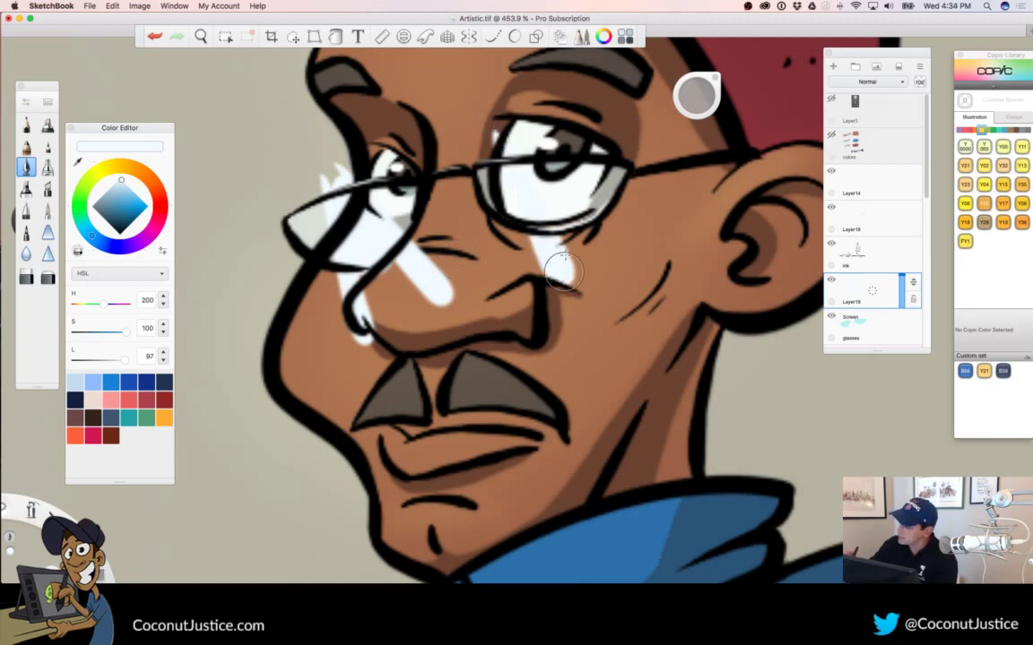
{"action": "left_click_drag", "start_coordinate": [510, 135], "coordinate": [612, 279]}
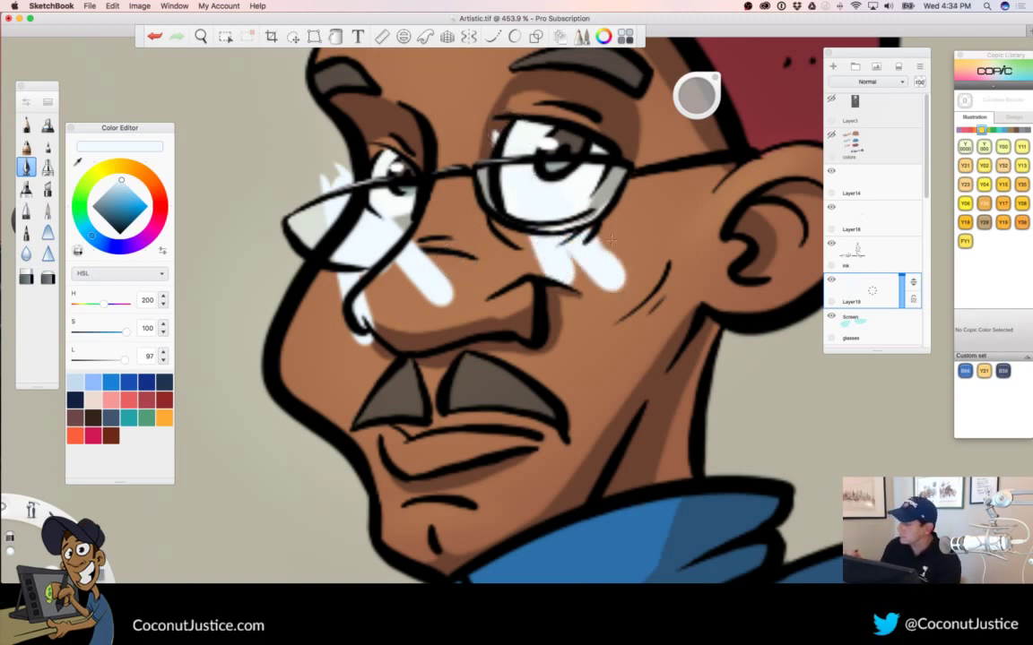
{"action": "left_click_drag", "start_coordinate": [604, 244], "coordinate": [540, 252]}
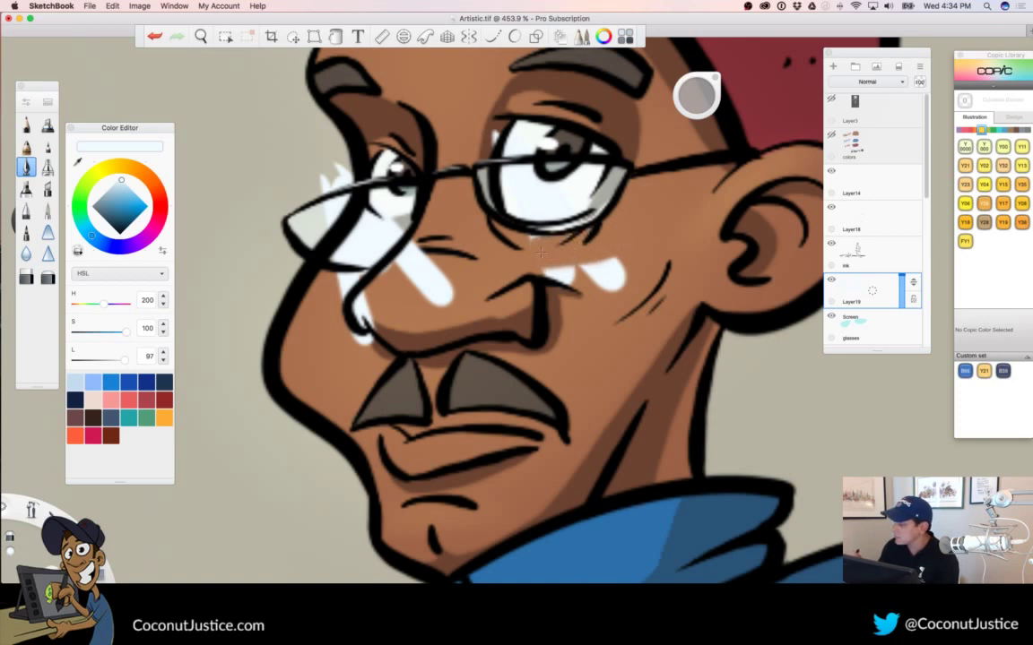
{"action": "key", "text": "super+z"}
{"action": "key", "text": "super+z"}
{"action": "key", "text": "super+z"}
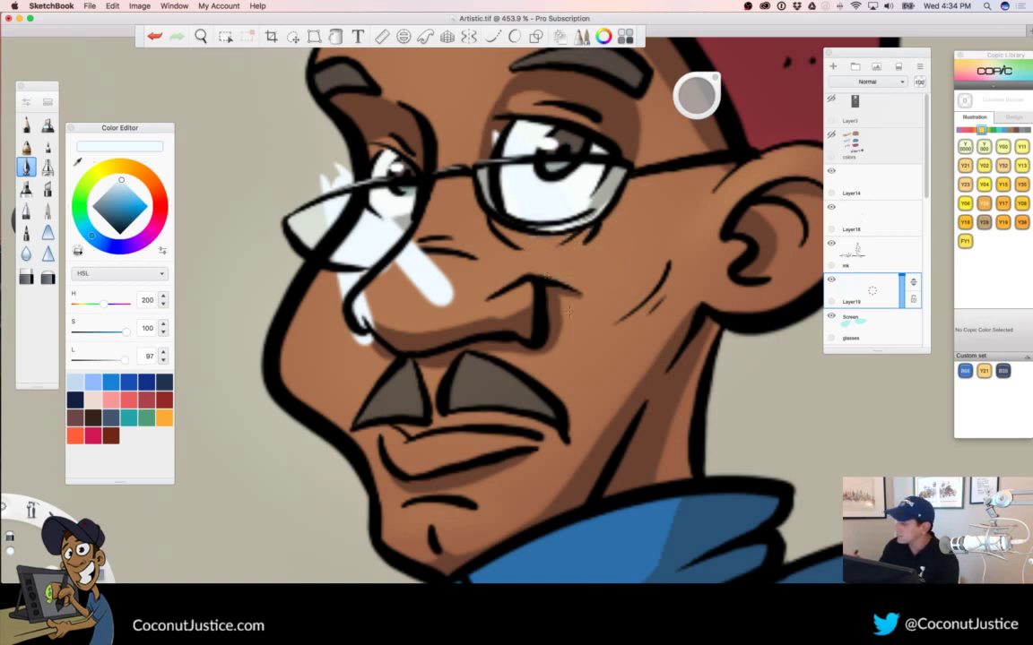
Erase the glare strokes that spill outside the left-hand lens onto the nose, the cheek and the area above the frame
{"action": "key", "text": "super+z"}
{"action": "key", "text": "super+z"}
{"action": "key", "text": "super+z"}
{"action": "key", "text": "super+z"}
{"action": "key", "text": "super+z"}
{"action": "key", "text": "super+z"}
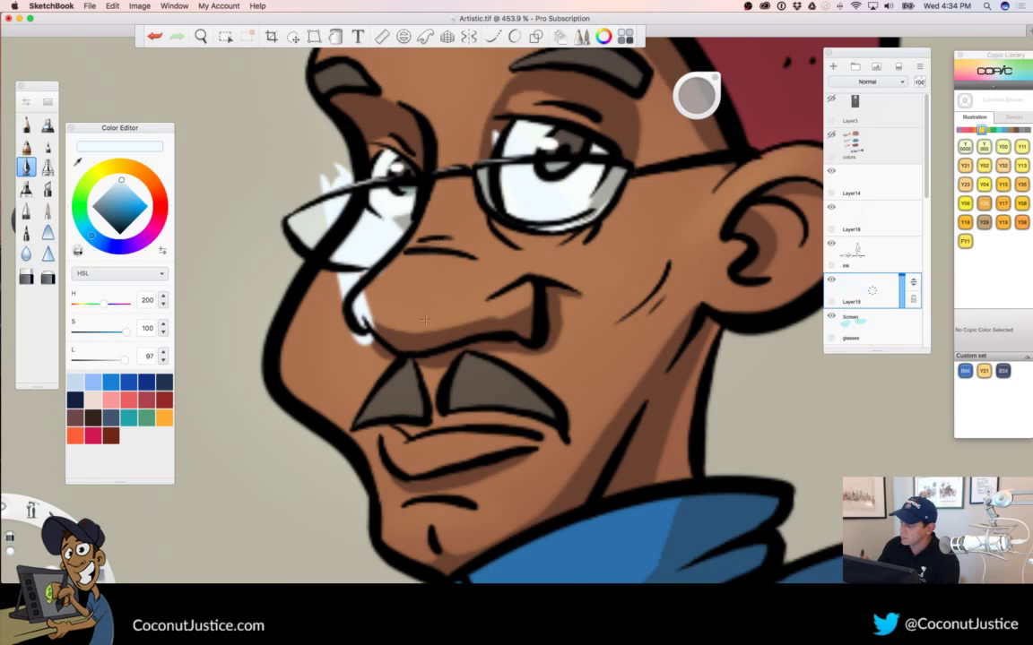
{"action": "key", "text": "super+z"}
{"action": "key", "text": "super+z"}
{"action": "key", "text": "super+z"}
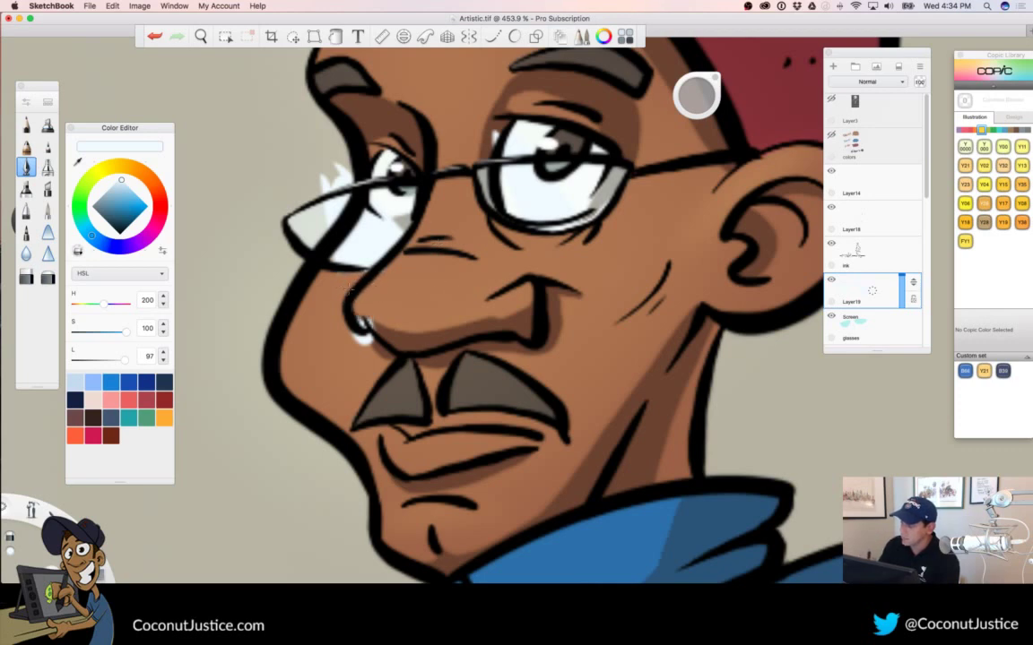
{"action": "key", "text": "super+z"}
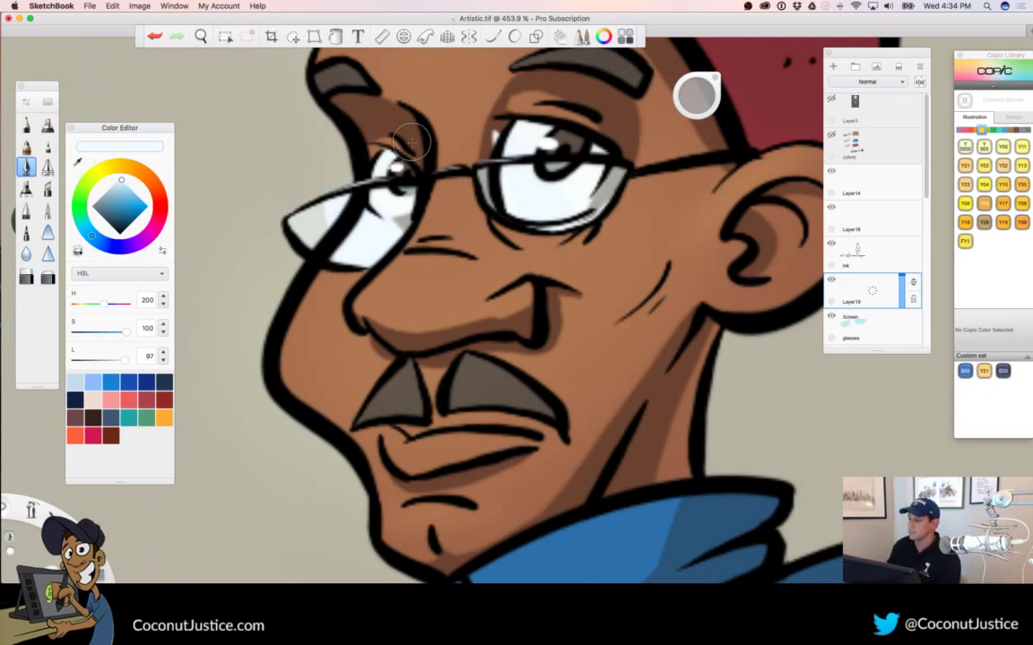
Try the Lighten, Screen, Color Dodge and Overlay blend modes on the lens glare layer
{"action": "left_click", "coordinate": [867, 81]}
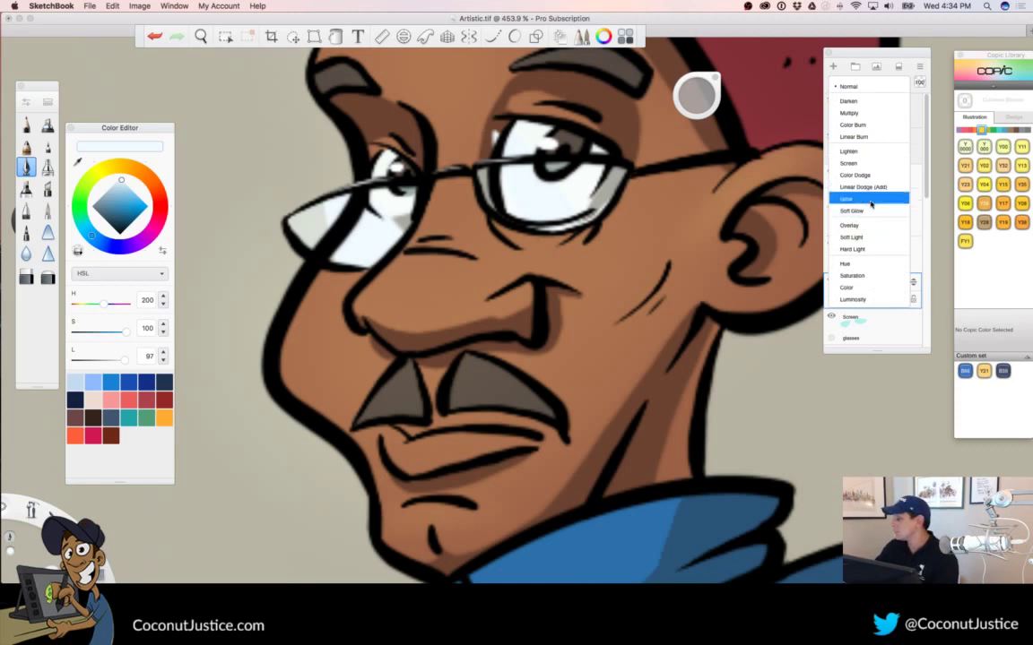
{"action": "left_click", "coordinate": [859, 152]}
{"action": "left_click", "coordinate": [867, 81]}
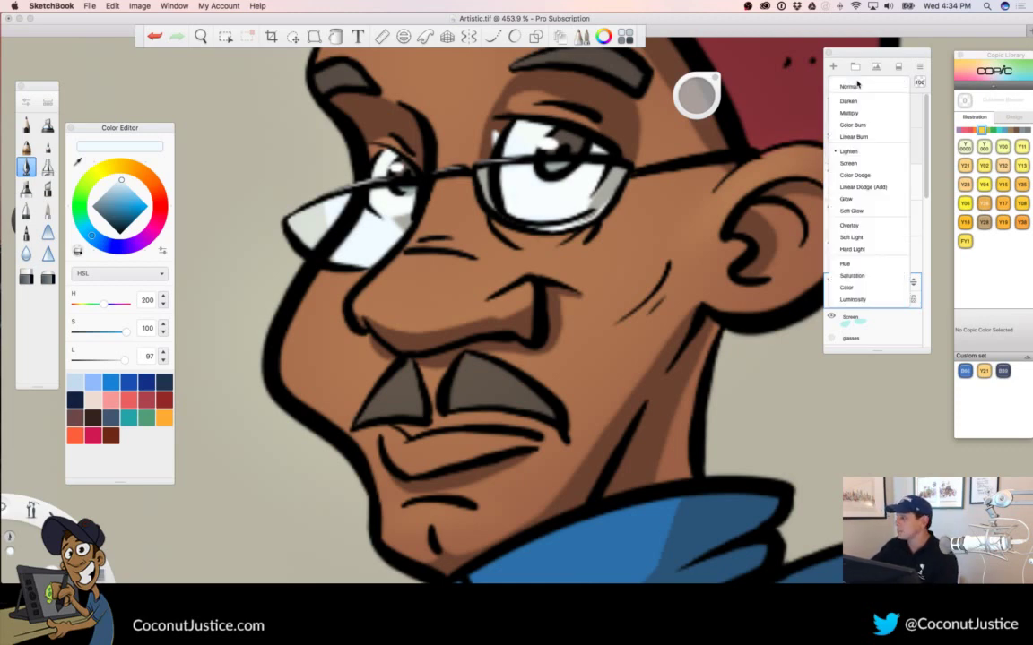
{"action": "left_click", "coordinate": [857, 142]}
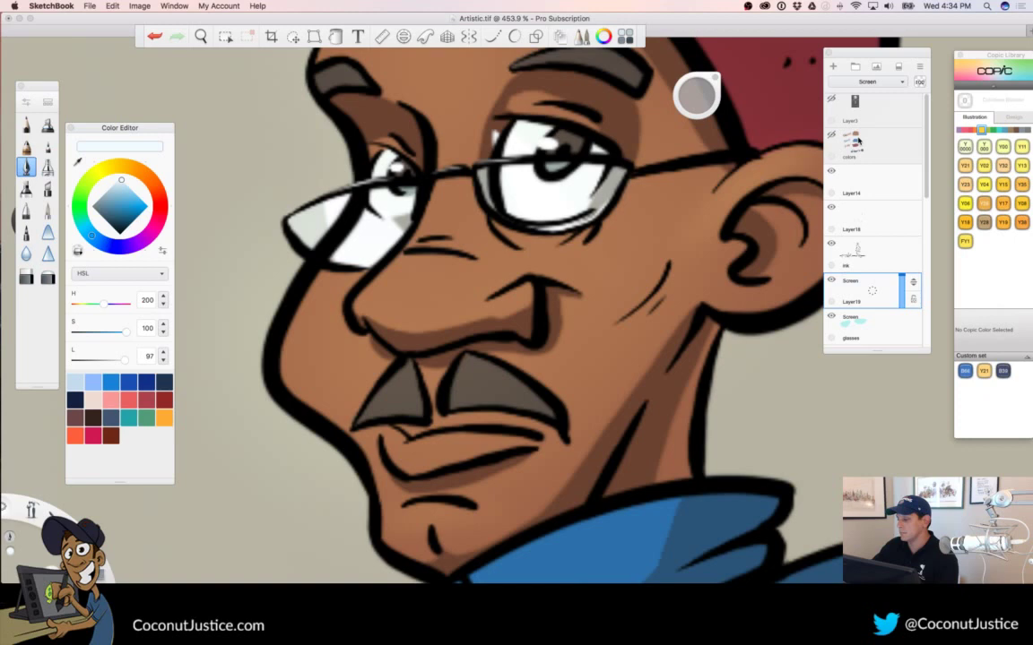
{"action": "left_click", "coordinate": [867, 82]}
{"action": "left_click", "coordinate": [865, 176]}
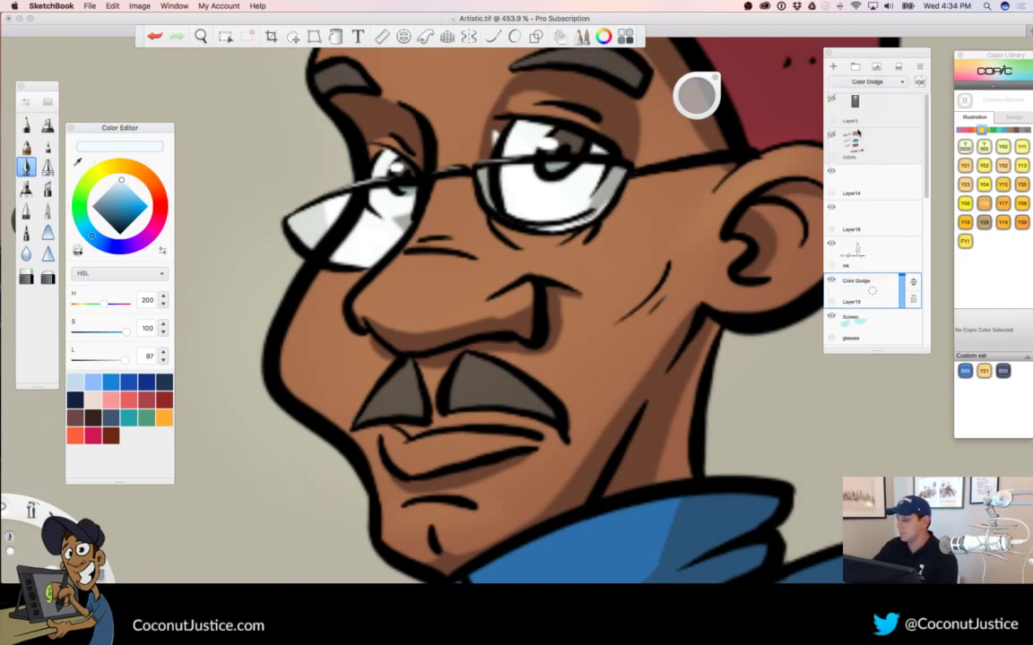
{"action": "left_click", "coordinate": [866, 81]}
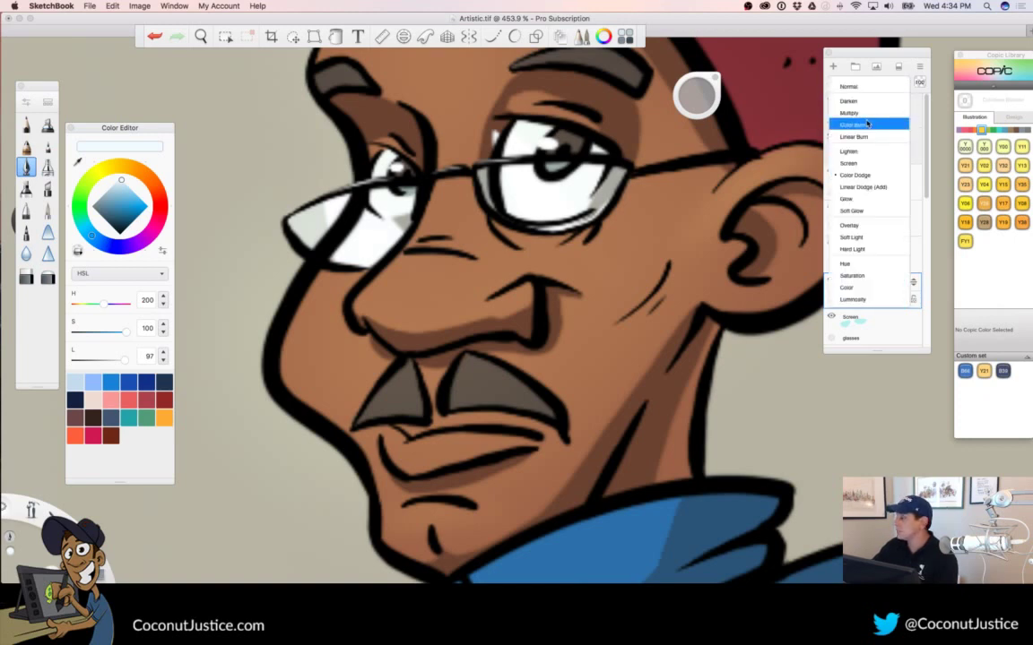
{"action": "left_click", "coordinate": [867, 123]}
Set the lens glare layer's blend mode to Soft Light and toggle its visibility to compare the effect
{"action": "left_click", "coordinate": [865, 81]}
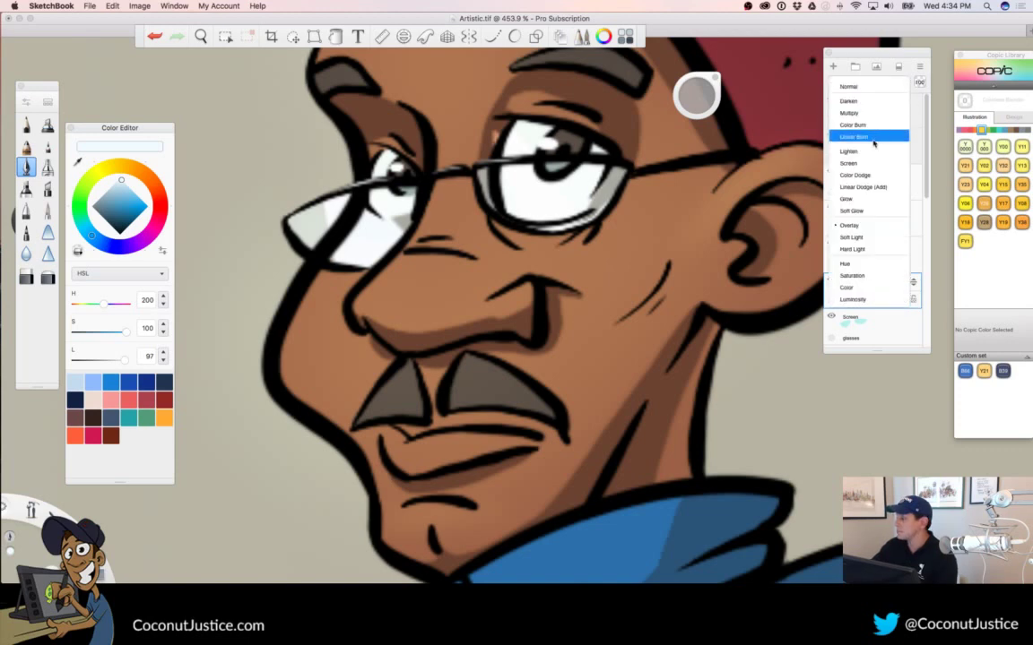
{"action": "left_click", "coordinate": [866, 235]}
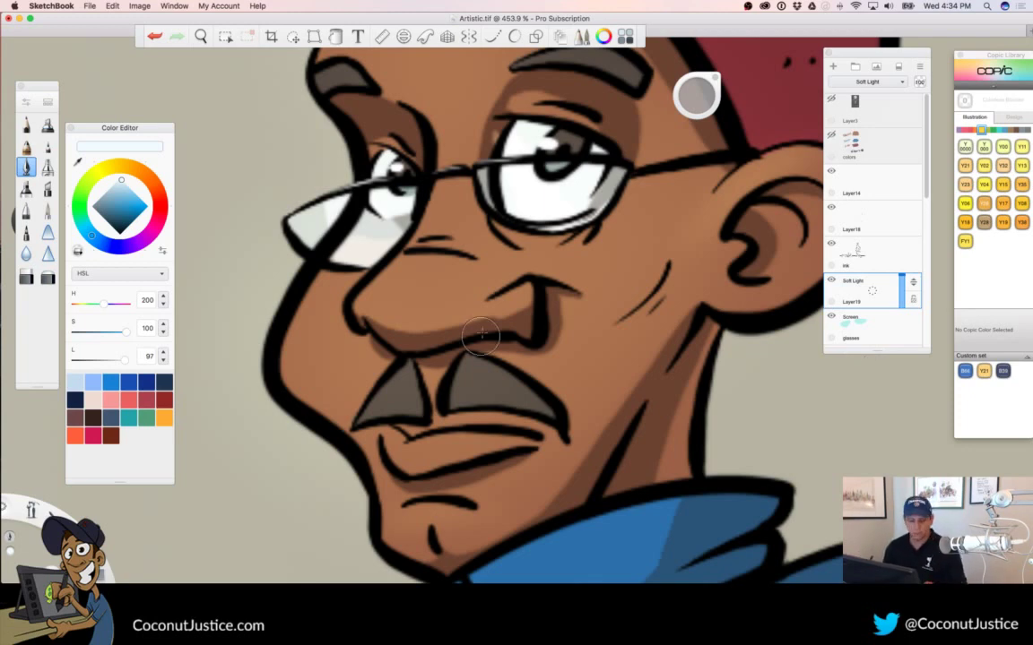
{"action": "key", "text": "space"}
{"action": "left_click_drag", "start_coordinate": [517, 309], "coordinate": [417, 343]}
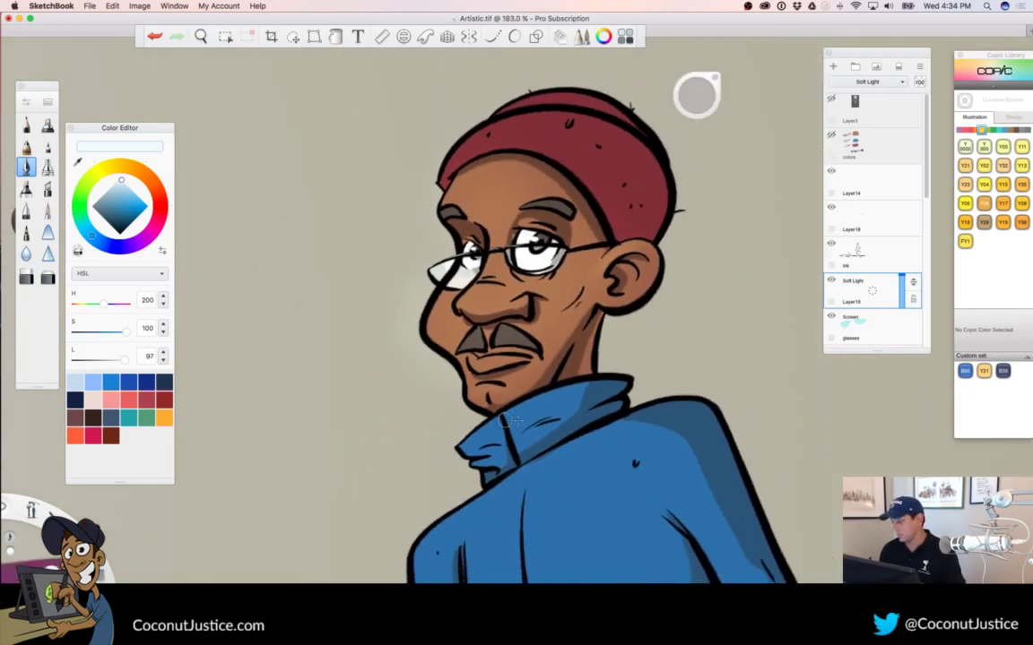
{"action": "left_click", "coordinate": [833, 282]}
{"action": "left_click", "coordinate": [832, 282]}
{"action": "left_click", "coordinate": [832, 282]}
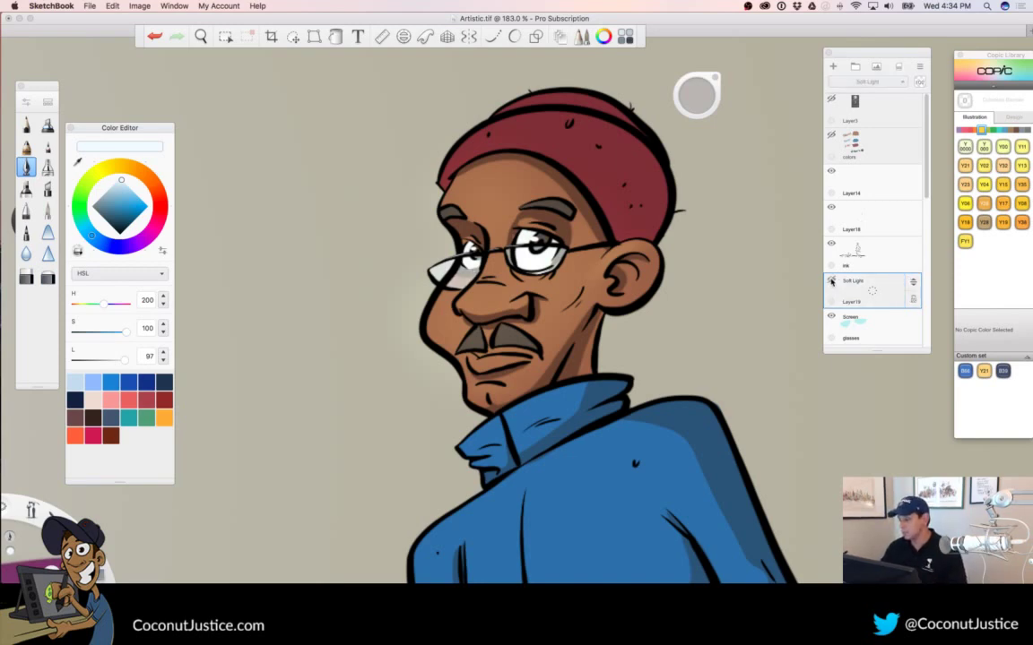
{"action": "left_click", "coordinate": [832, 281]}
{"action": "left_click", "coordinate": [868, 292]}
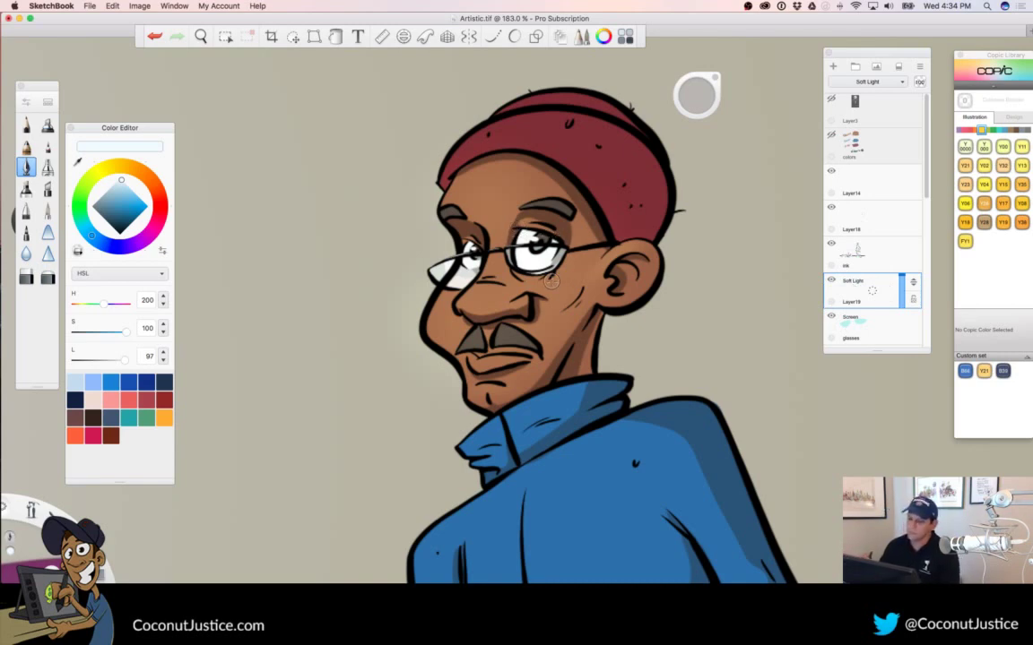
Switch to the soft eraser and enlarge its brush size
{"action": "mouse_move", "coordinate": [717, 113]}
{"action": "left_mouse_down"}
{"action": "mouse_move", "coordinate": [751, 104]}
{"action": "mouse_move", "coordinate": [938, 108]}
{"action": "left_mouse_up"}
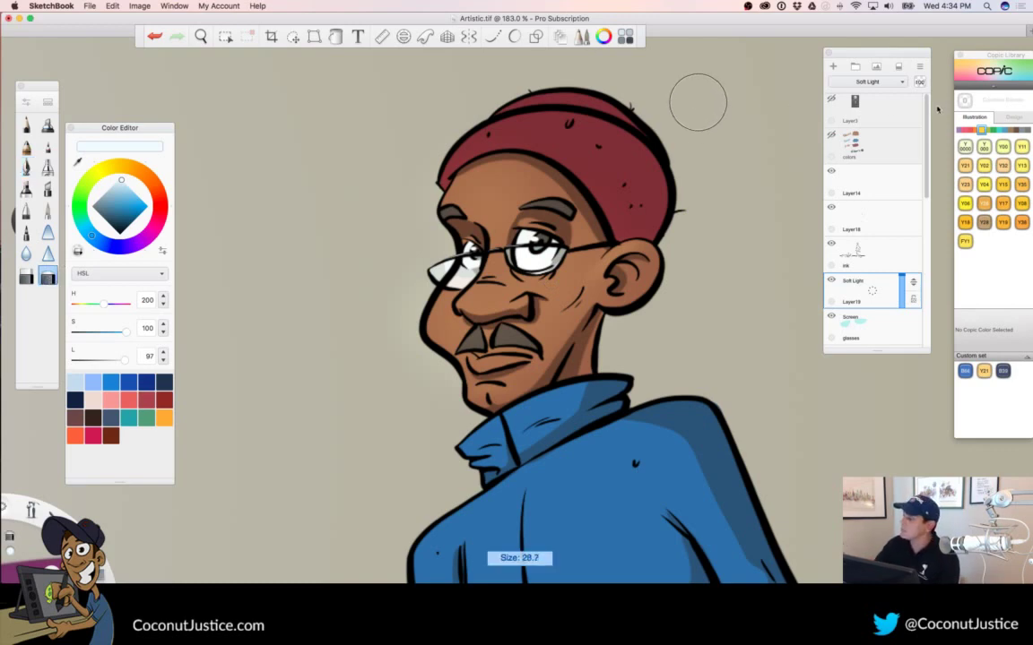
{"action": "left_click_drag", "start_coordinate": [701, 106], "coordinate": [763, 97]}
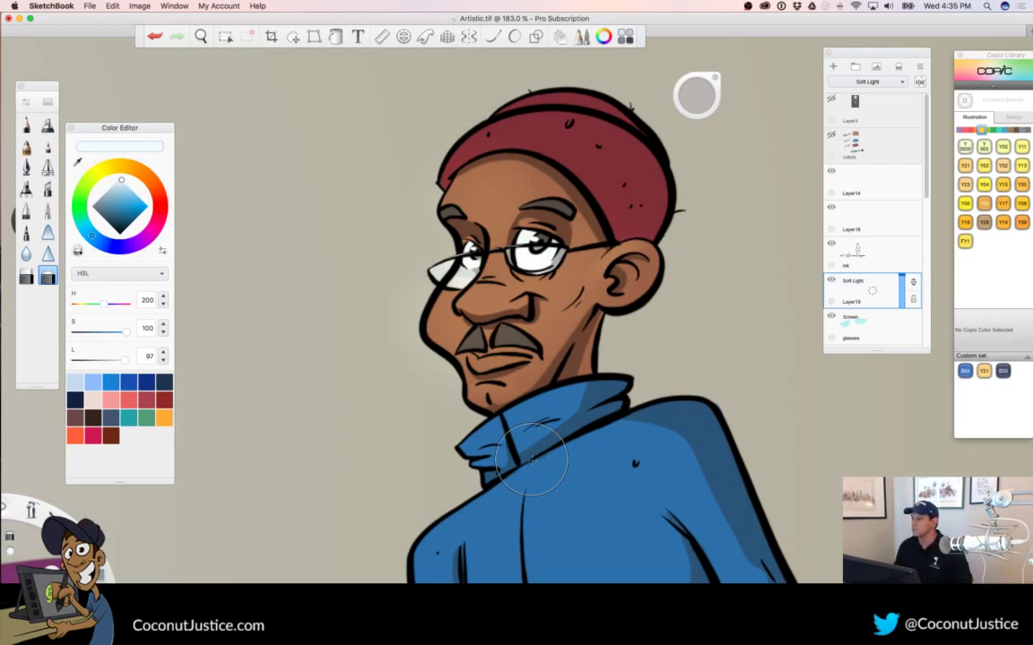
{"action": "key", "text": "space"}
{"action": "left_click_drag", "start_coordinate": [550, 316], "coordinate": [445, 360]}
{"action": "left_click_drag", "start_coordinate": [538, 430], "coordinate": [556, 443]}
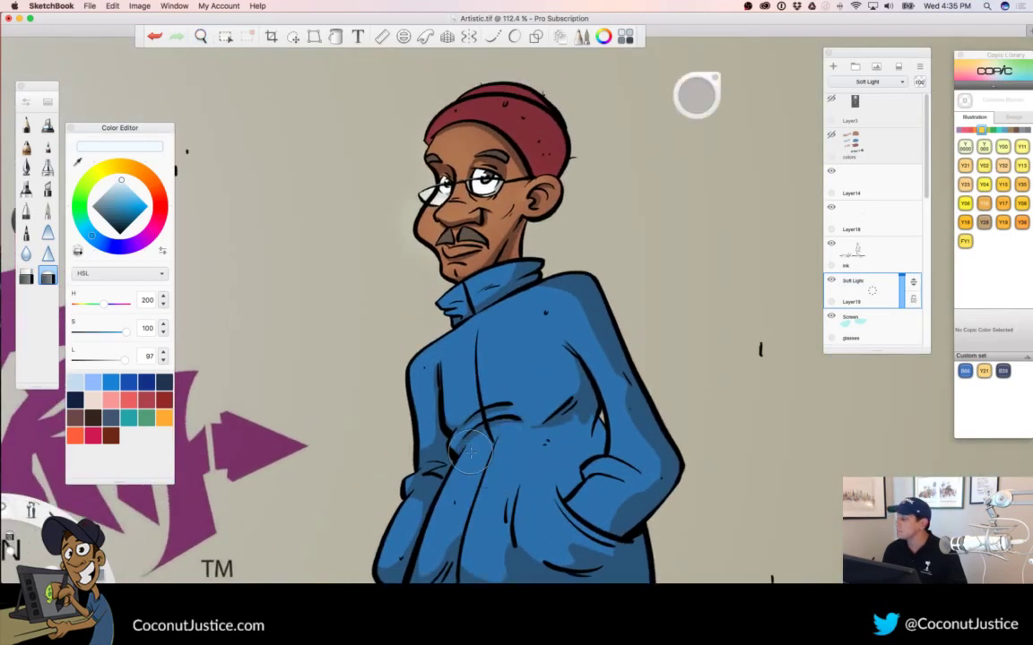
Add a new layer beneath the ink layer, try the airbrush in Copic Y04 yellow on the face, and undo the test stroke
{"action": "left_click", "coordinate": [983, 185]}
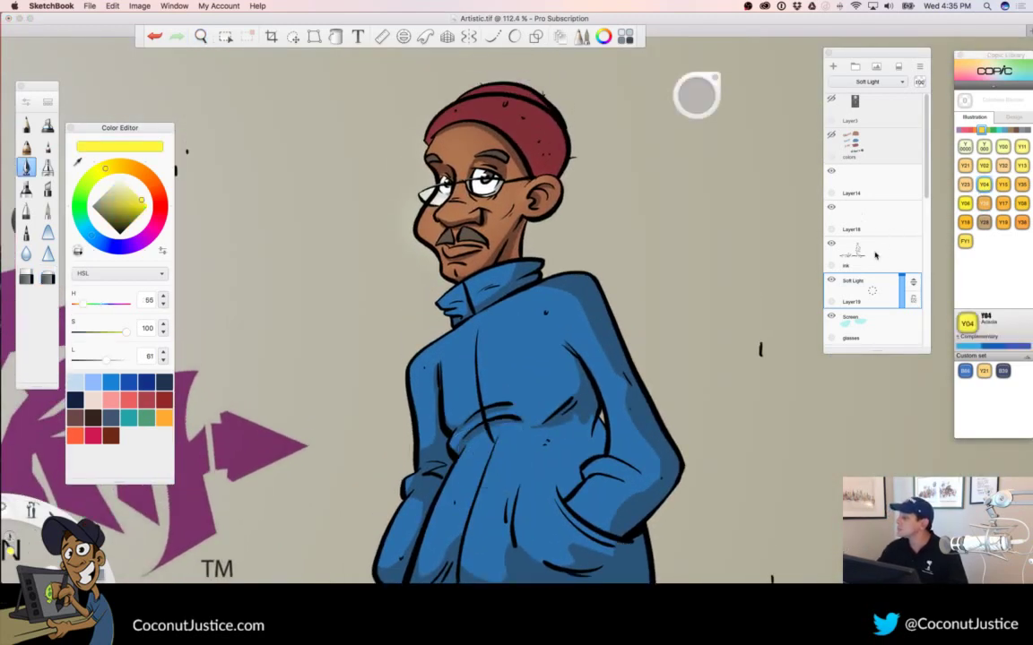
{"action": "left_click", "coordinate": [833, 68]}
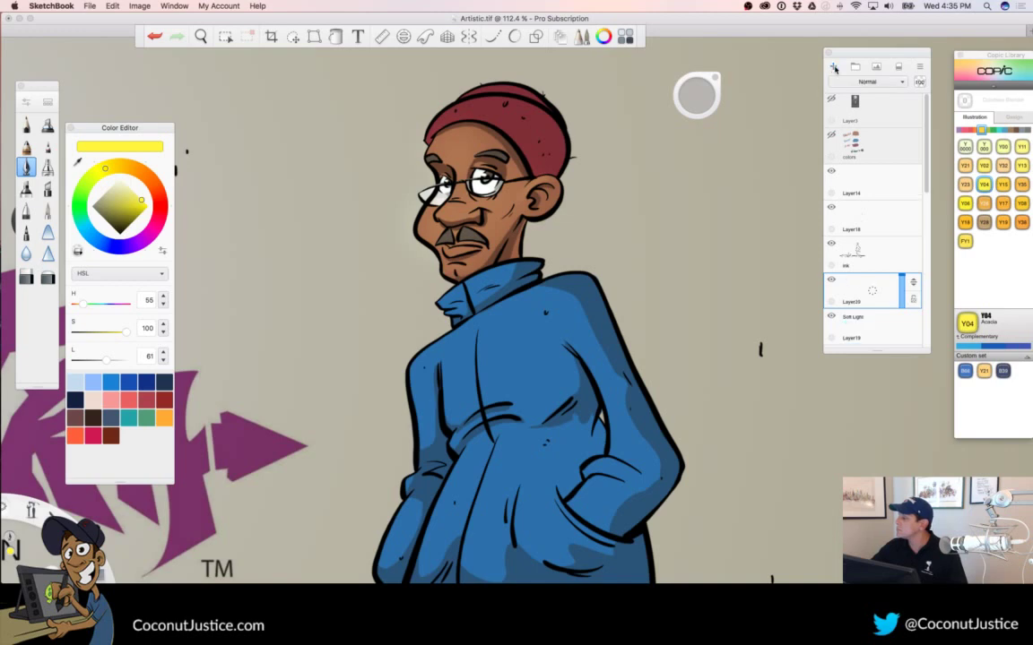
{"action": "left_click", "coordinate": [48, 166]}
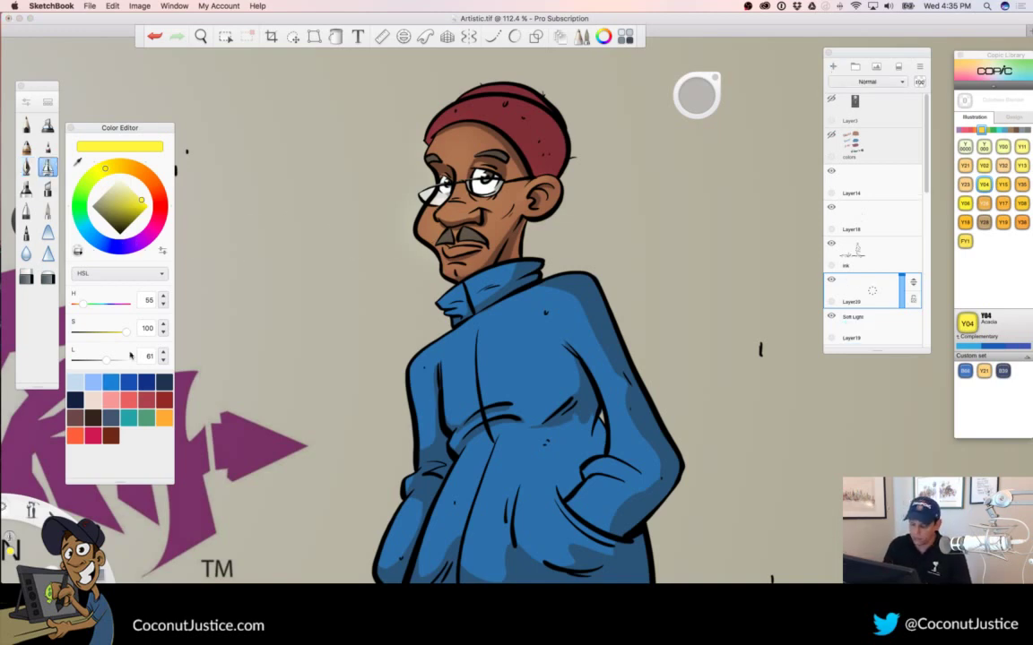
{"action": "mouse_move", "coordinate": [694, 98]}
{"action": "left_mouse_down"}
{"action": "mouse_move", "coordinate": [394, 129]}
{"action": "mouse_move", "coordinate": [527, 121]}
{"action": "left_mouse_up"}
{"action": "key", "text": "space"}
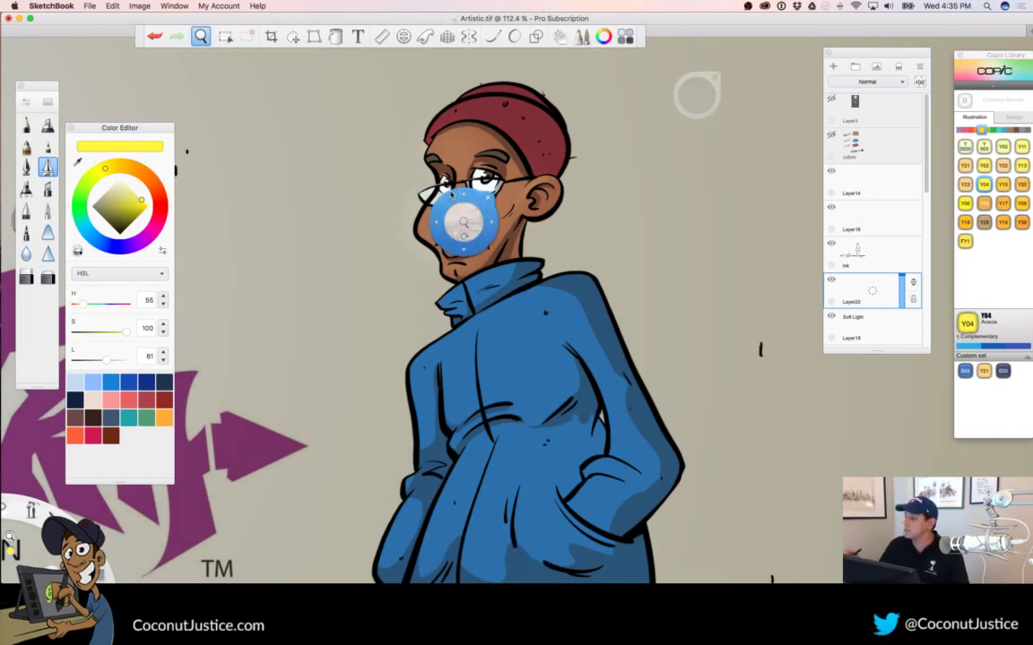
{"action": "mouse_move", "coordinate": [463, 221]}
{"action": "left_mouse_down"}
{"action": "mouse_move", "coordinate": [589, 235]}
{"action": "mouse_move", "coordinate": [399, 204]}
{"action": "left_mouse_up"}
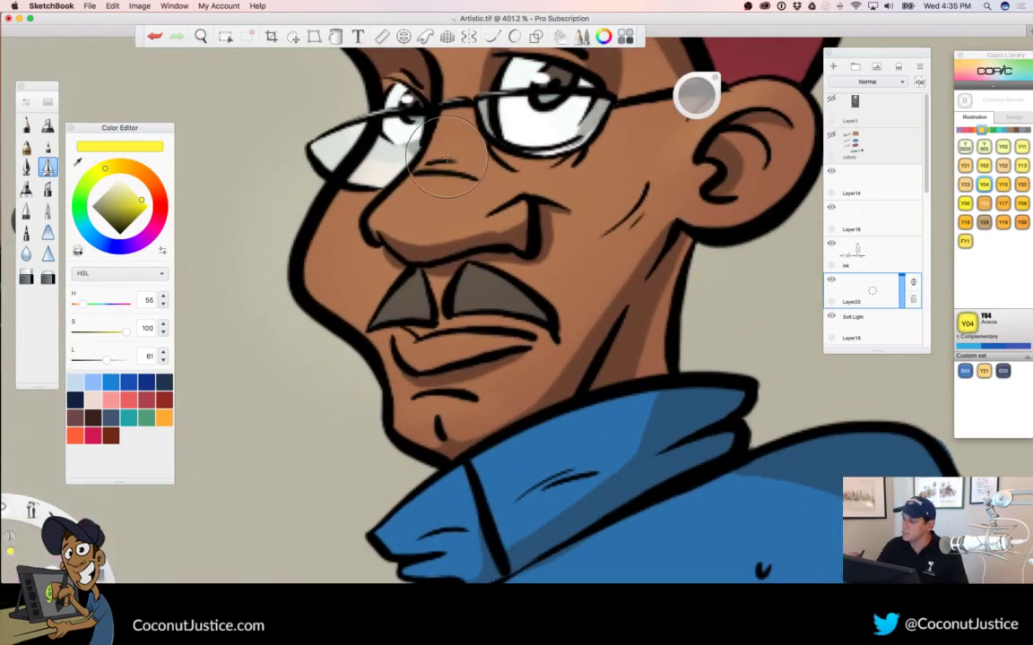
{"action": "key", "text": "super+z"}
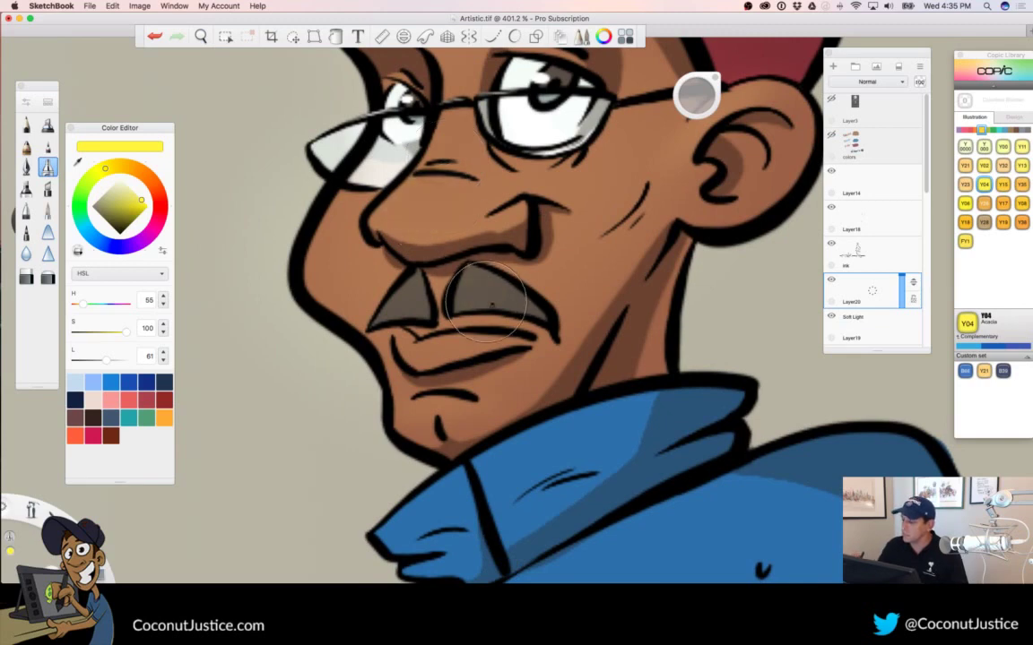
Lighten the yellow to a lightness of 82 and airbrush a soft highlight across the top of the nose
{"action": "left_click", "coordinate": [119, 196]}
{"action": "left_click", "coordinate": [128, 188]}
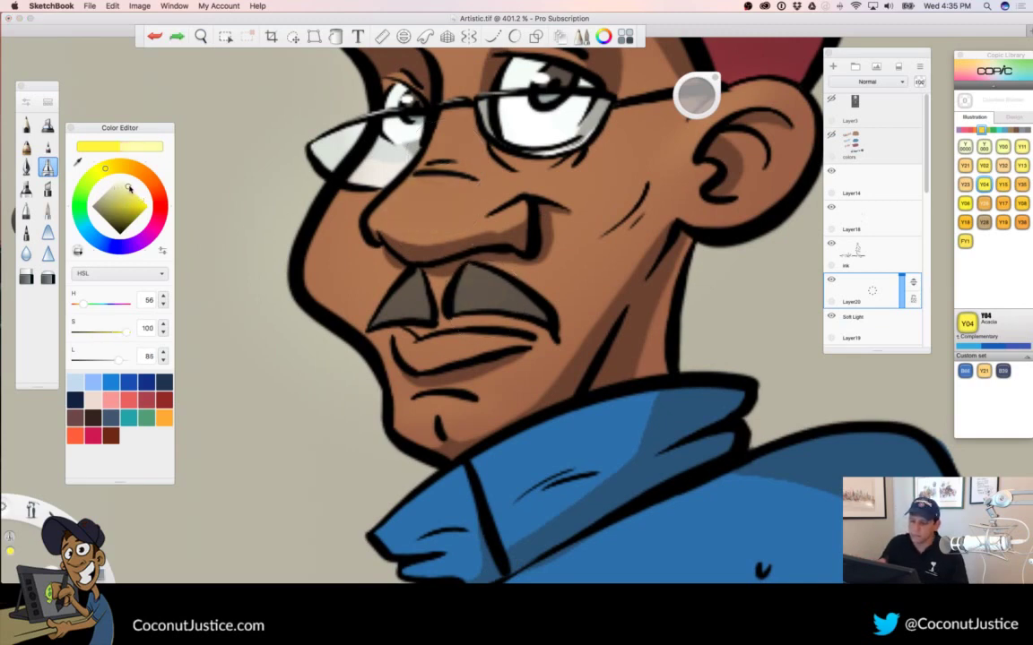
{"action": "left_click_drag", "start_coordinate": [693, 102], "coordinate": [448, 131]}
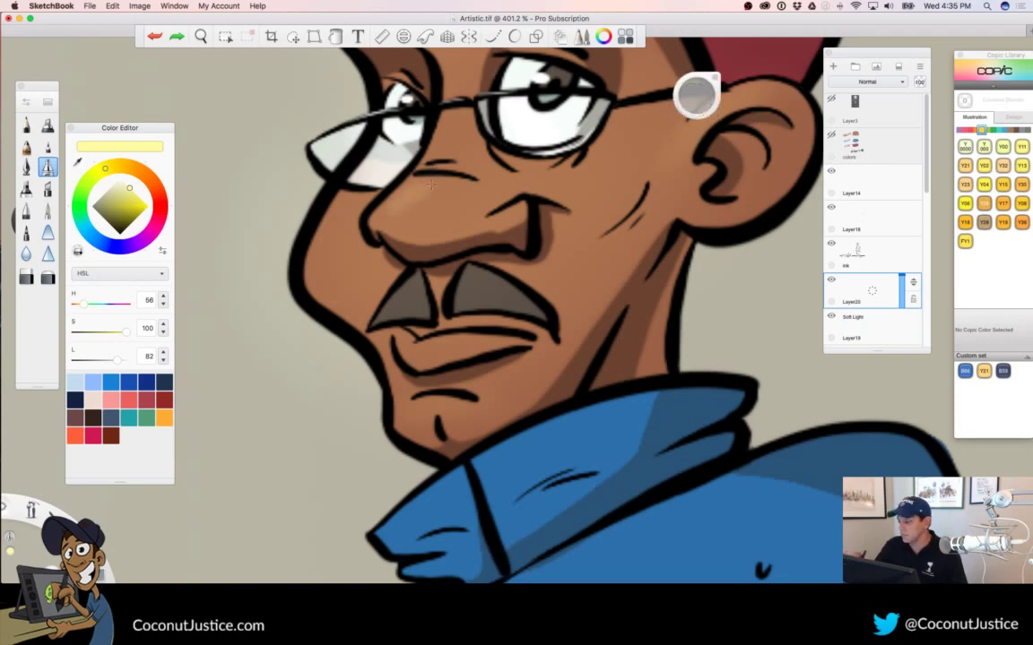
{"action": "mouse_move", "coordinate": [431, 185]}
{"action": "left_mouse_down"}
{"action": "mouse_move", "coordinate": [458, 179]}
{"action": "mouse_move", "coordinate": [486, 190]}
{"action": "left_mouse_up"}
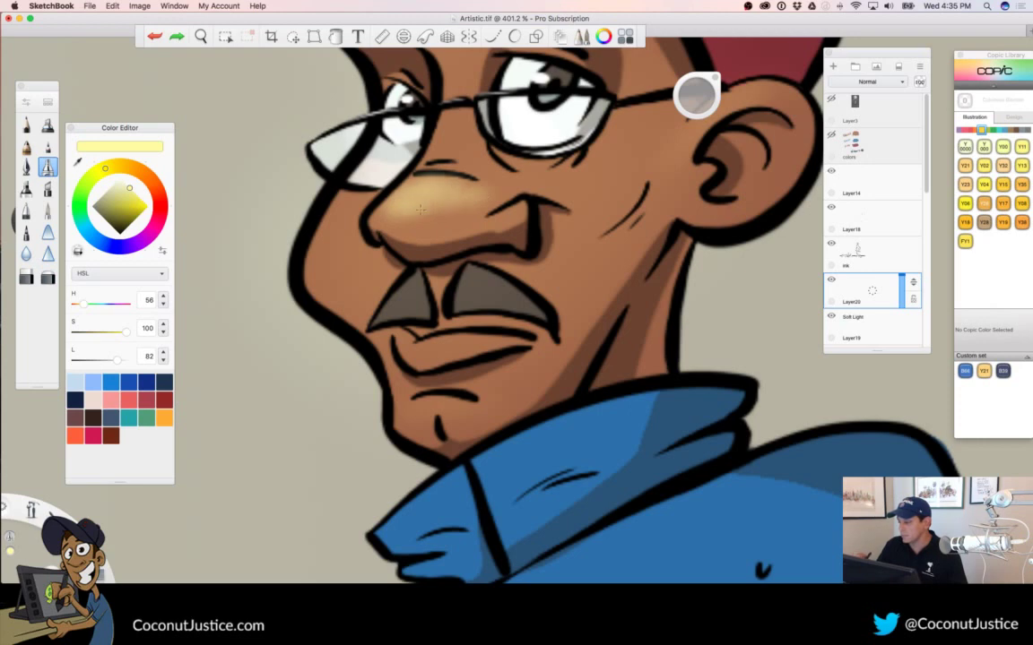
{"action": "mouse_move", "coordinate": [406, 215]}
{"action": "left_mouse_down"}
{"action": "mouse_move", "coordinate": [449, 204]}
{"action": "mouse_move", "coordinate": [485, 221]}
{"action": "left_mouse_up"}
Airbrush pale yellow highlights on the lips and upper eyelids, undoing the misplaced stroke
{"action": "left_click_drag", "start_coordinate": [517, 271], "coordinate": [296, 316]}
{"action": "left_click_drag", "start_coordinate": [509, 392], "coordinate": [495, 419]}
{"action": "mouse_move", "coordinate": [484, 346]}
{"action": "left_mouse_down"}
{"action": "mouse_move", "coordinate": [536, 238]}
{"action": "mouse_move", "coordinate": [513, 350]}
{"action": "mouse_move", "coordinate": [584, 274]}
{"action": "left_mouse_up"}
{"action": "key", "text": "ctrl+z"}
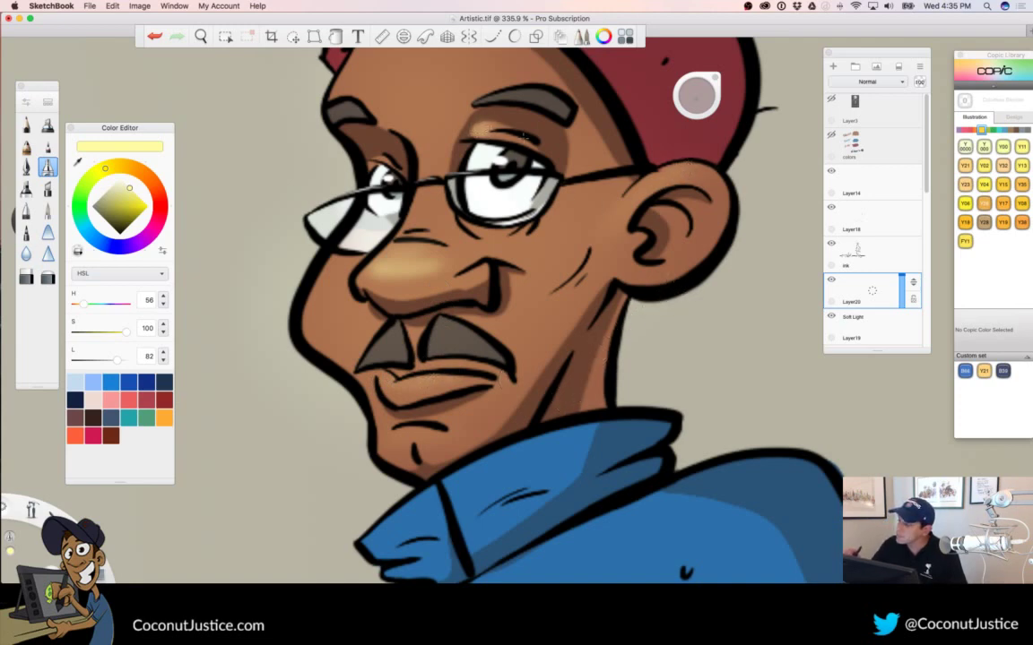
{"action": "key", "text": "space"}
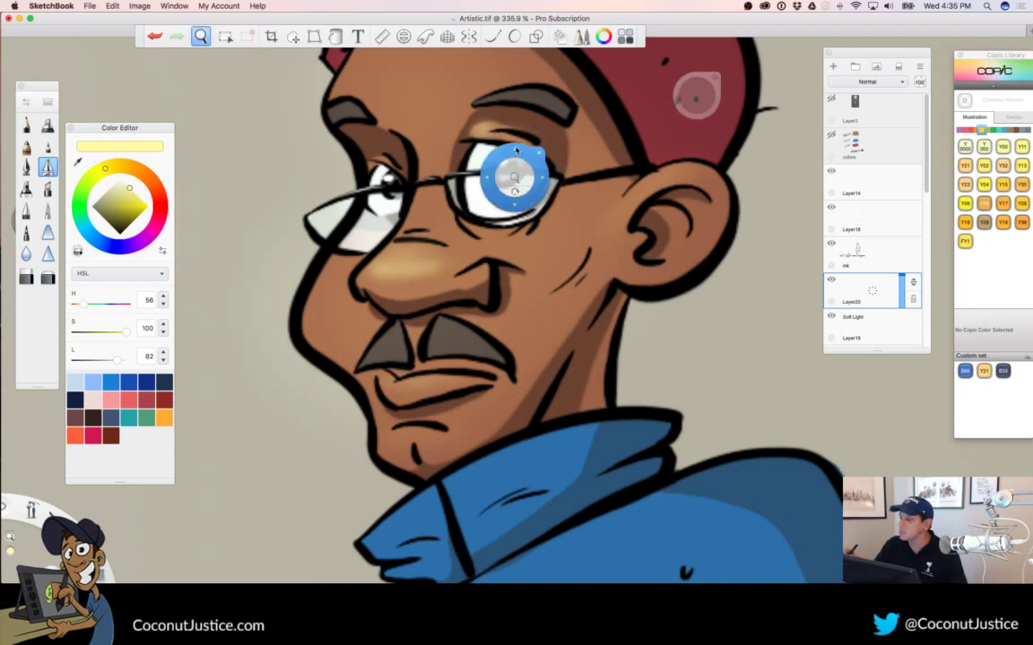
{"action": "left_click_drag", "start_coordinate": [515, 150], "coordinate": [524, 107]}
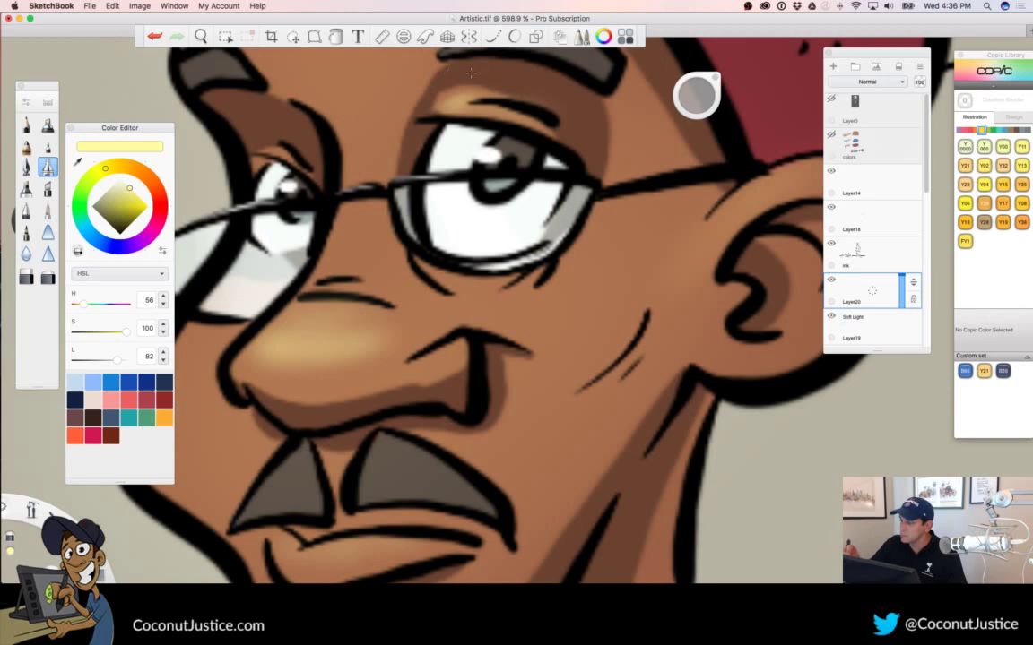
{"action": "left_click_drag", "start_coordinate": [688, 100], "coordinate": [674, 102]}
{"action": "mouse_move", "coordinate": [266, 152]}
{"action": "left_mouse_down"}
{"action": "mouse_move", "coordinate": [247, 137]}
{"action": "mouse_move", "coordinate": [267, 143]}
{"action": "left_mouse_up"}
Enlarge the airbrush and add soft pale yellow highlights to both cheeks
{"action": "key", "text": "space"}
{"action": "left_click_drag", "start_coordinate": [580, 454], "coordinate": [534, 362]}
{"action": "mouse_move", "coordinate": [435, 373]}
{"action": "left_mouse_down"}
{"action": "mouse_move", "coordinate": [478, 367]}
{"action": "mouse_move", "coordinate": [421, 417]}
{"action": "left_mouse_up"}
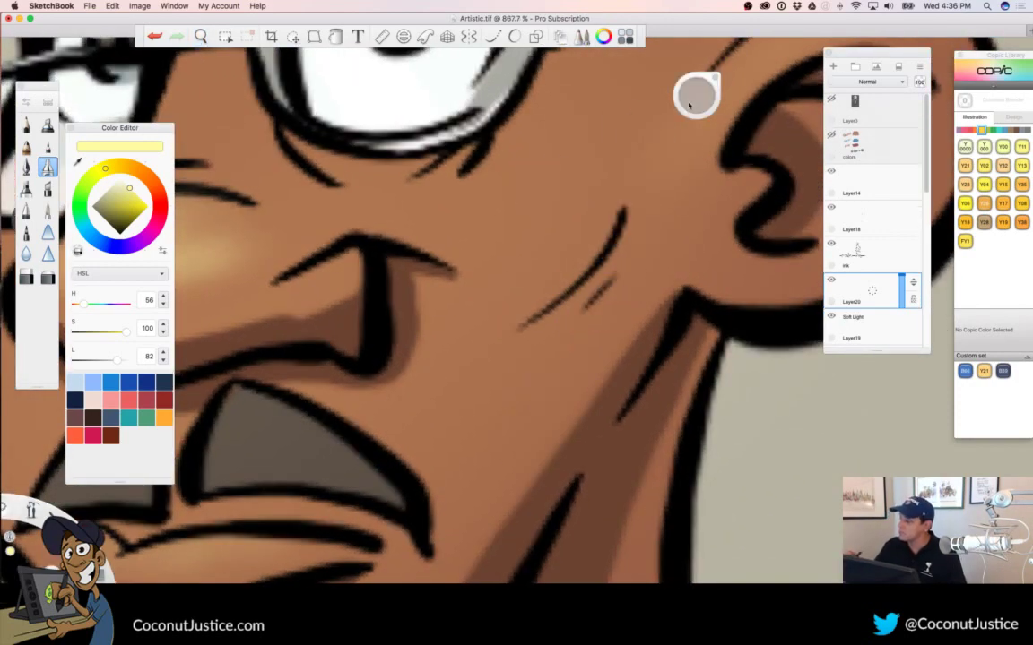
{"action": "left_click_drag", "start_coordinate": [691, 104], "coordinate": [915, 105]}
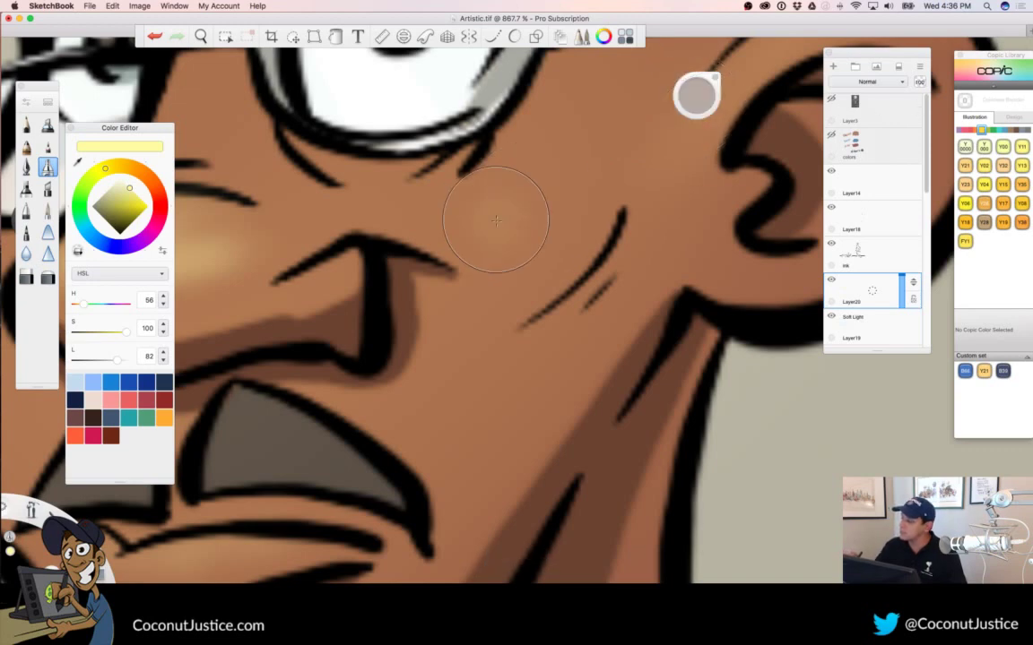
{"action": "key", "text": "space"}
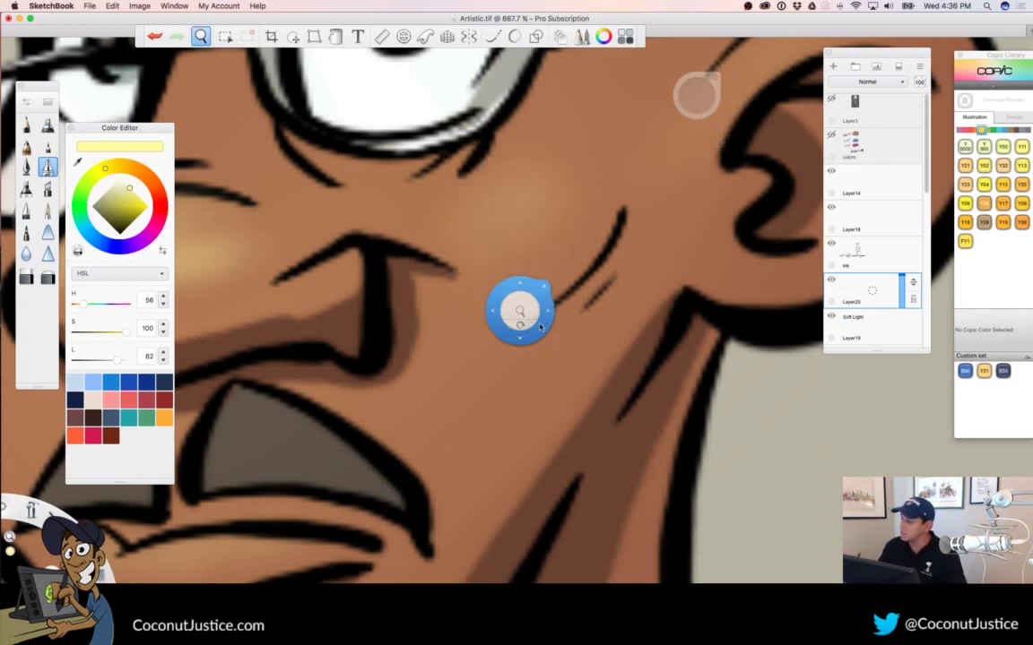
{"action": "left_click_drag", "start_coordinate": [521, 314], "coordinate": [388, 404]}
{"action": "key", "text": "space"}
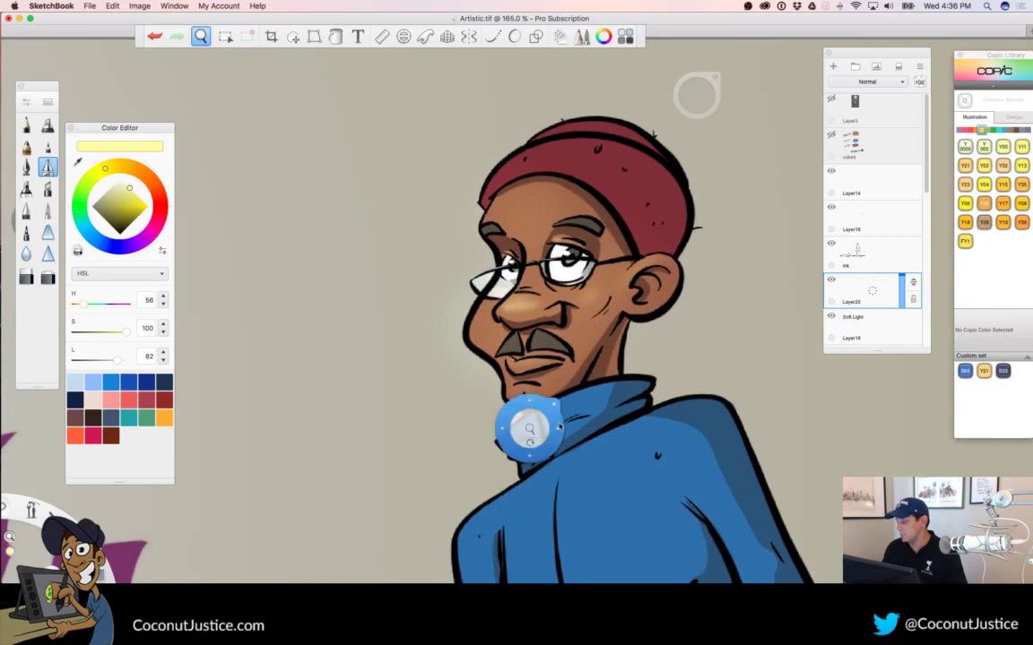
{"action": "left_click_drag", "start_coordinate": [508, 376], "coordinate": [625, 391]}
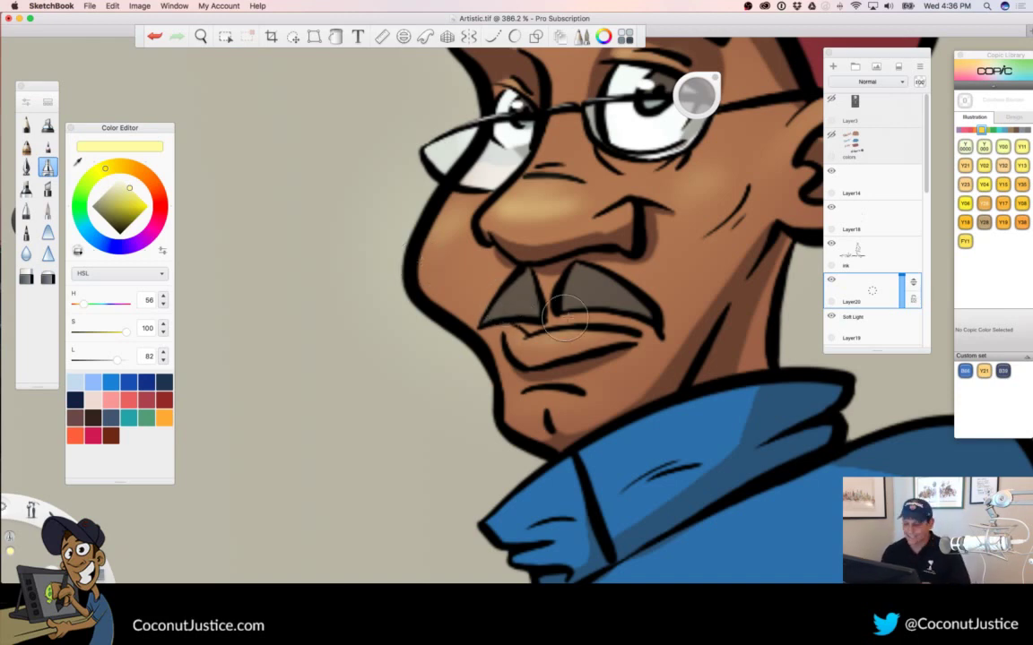
Sample the skin swatch, shift its hue to 9, try a stroke on the face, and undo it
{"action": "key", "text": "space"}
{"action": "left_click_drag", "start_coordinate": [531, 309], "coordinate": [416, 354]}
{"action": "left_click_drag", "start_coordinate": [573, 408], "coordinate": [341, 364]}
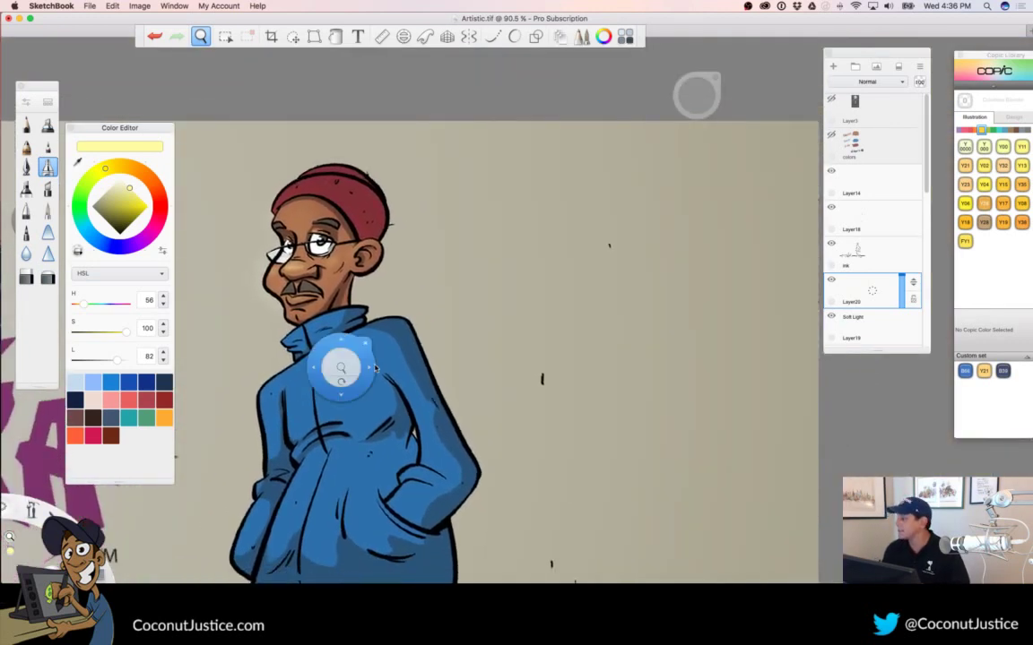
{"action": "left_click", "coordinate": [708, 171], "text": "alt"}
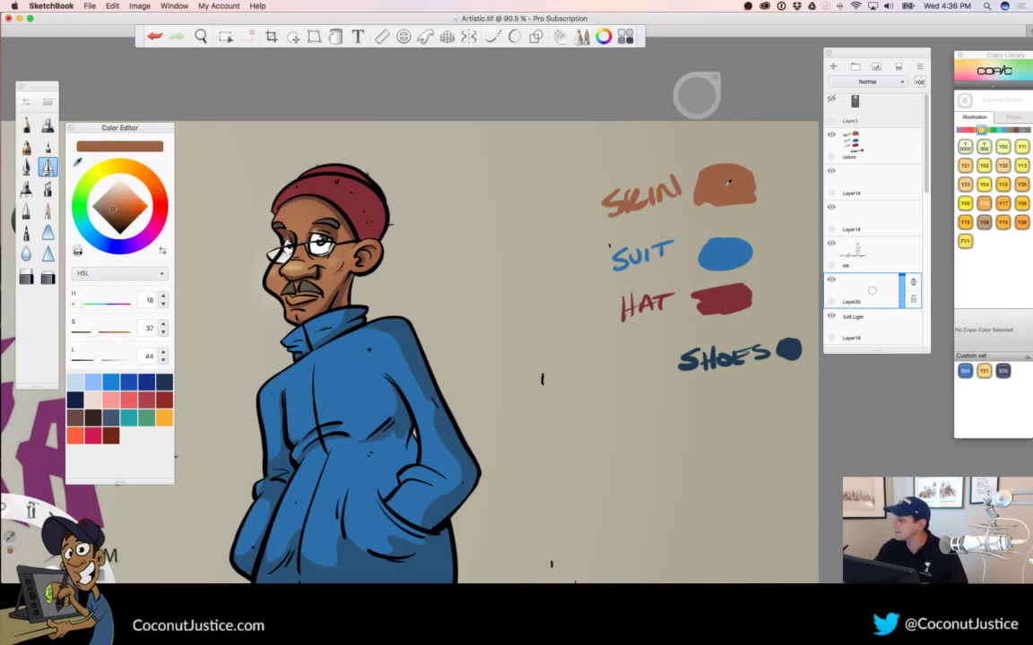
{"action": "left_click", "coordinate": [159, 203]}
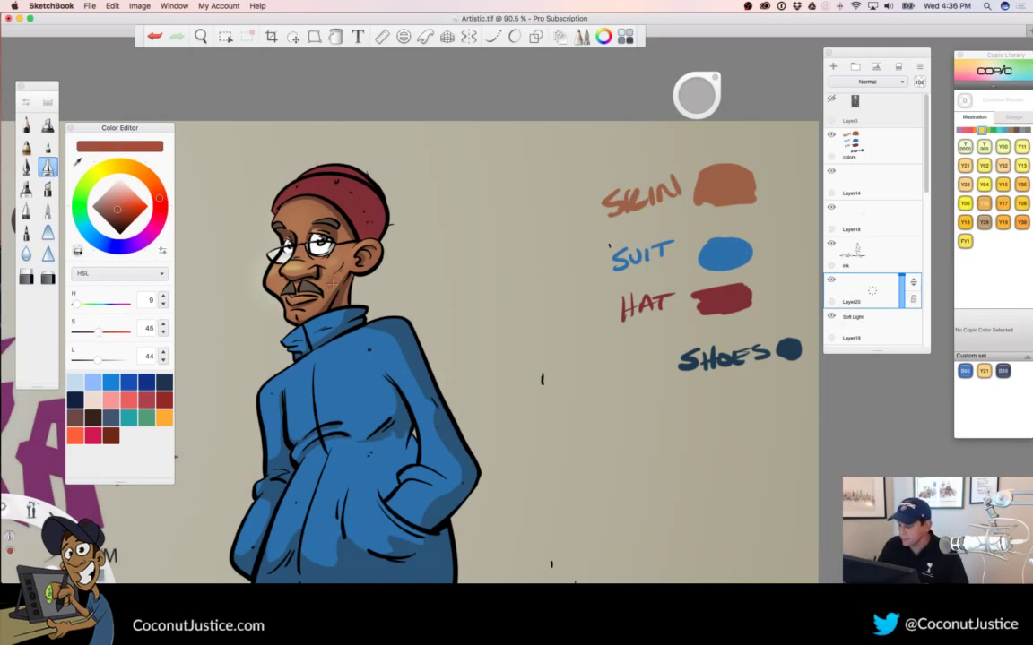
{"action": "key", "text": "super+z"}
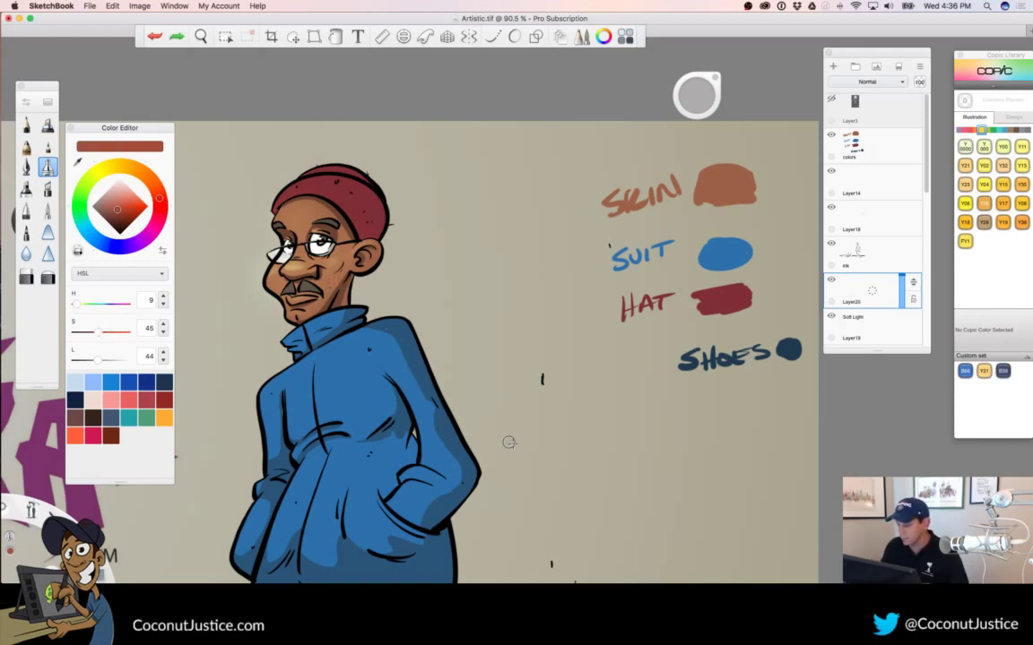
Try tinting the lips with the reddish skin tone on Layer12, check the figure as a whole, and undo the tint
{"action": "scroll", "coordinate": [920, 184], "scroll_direction": "down", "scroll_amount": 5}
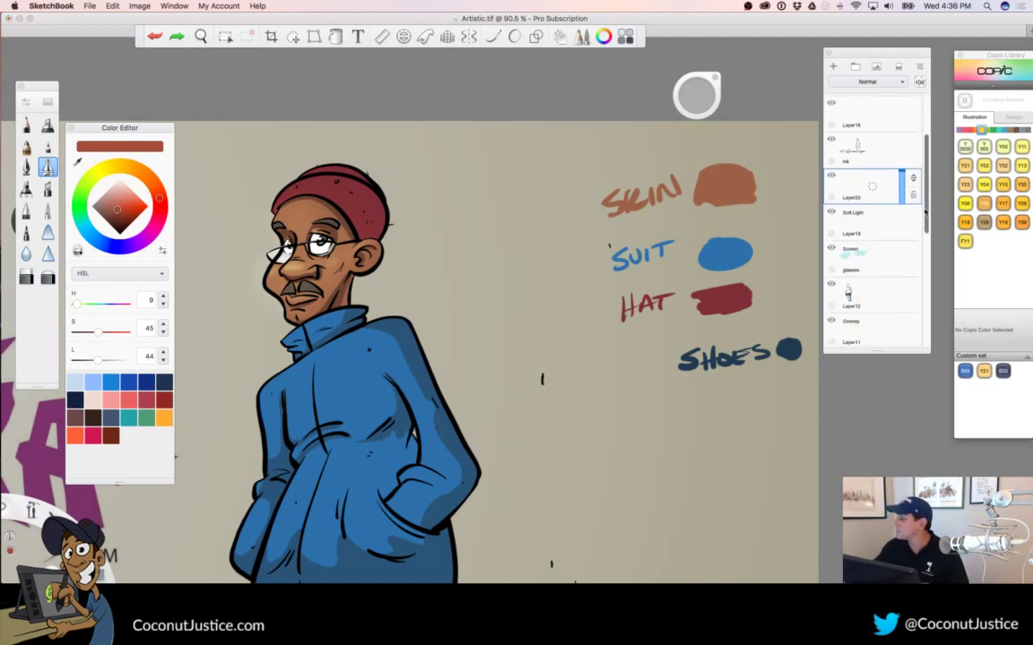
{"action": "left_click", "coordinate": [880, 242]}
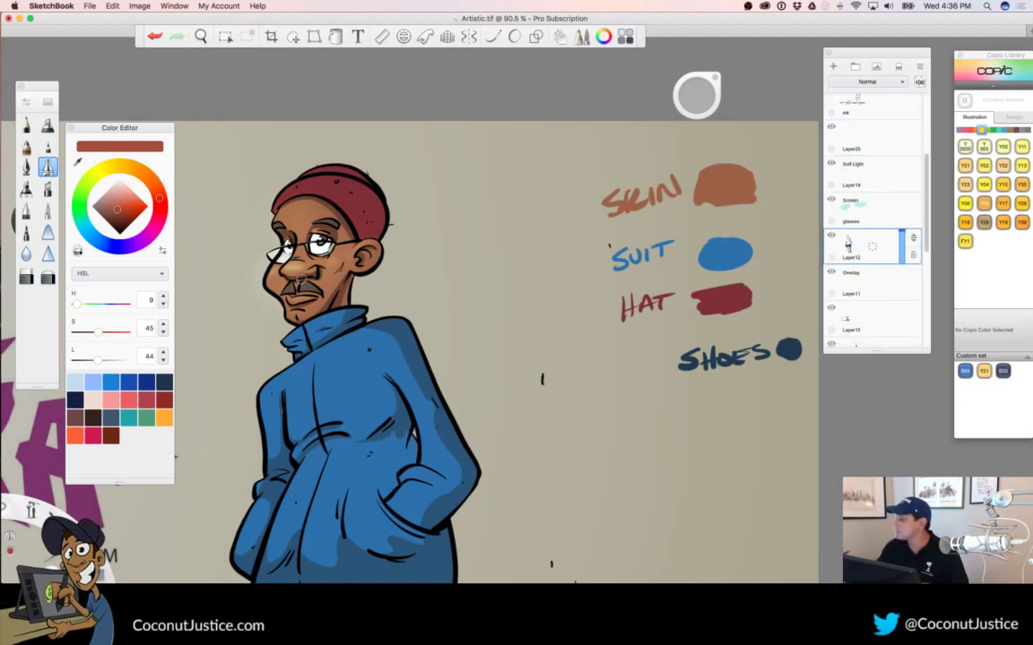
{"action": "key", "text": "space"}
{"action": "left_click_drag", "start_coordinate": [332, 292], "coordinate": [520, 287]}
{"action": "left_click_drag", "start_coordinate": [346, 387], "coordinate": [539, 399]}
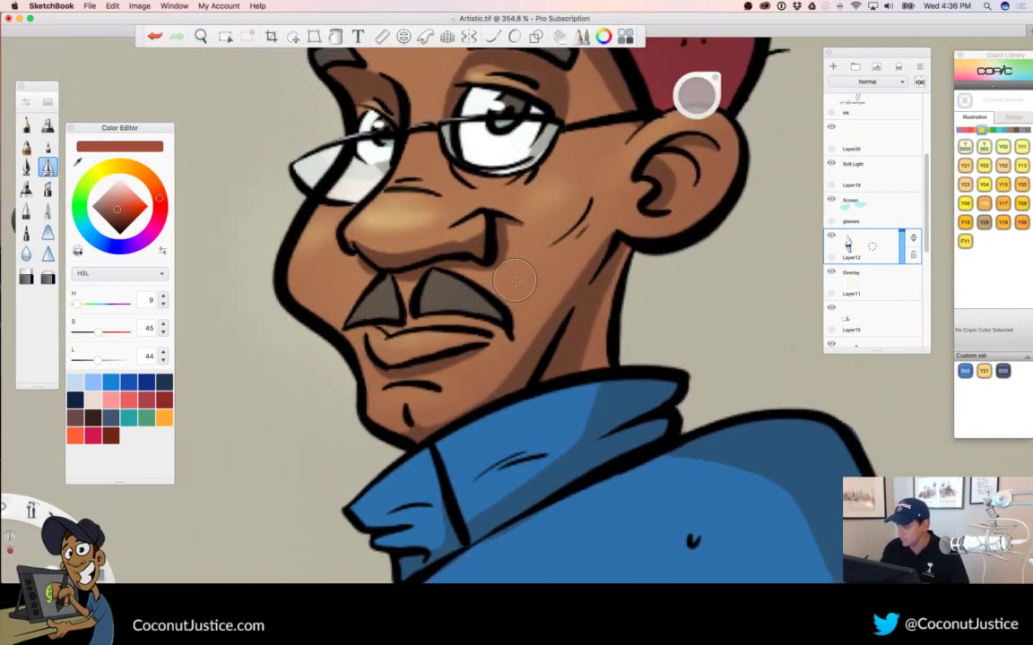
{"action": "left_click_drag", "start_coordinate": [689, 99], "coordinate": [432, 141]}
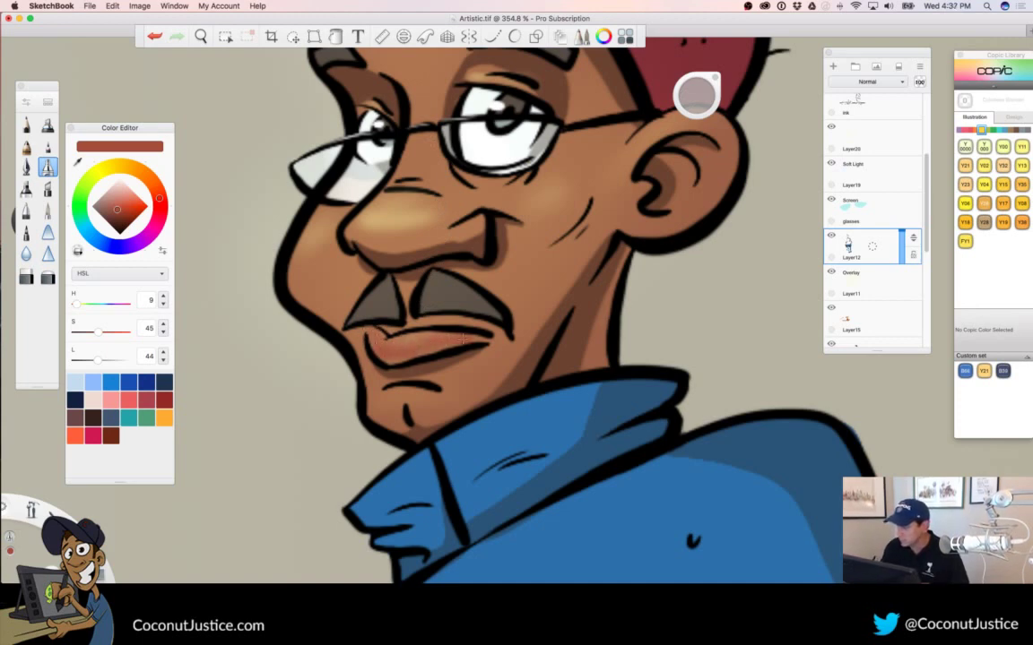
{"action": "key", "text": "space"}
{"action": "left_click_drag", "start_coordinate": [512, 321], "coordinate": [314, 359]}
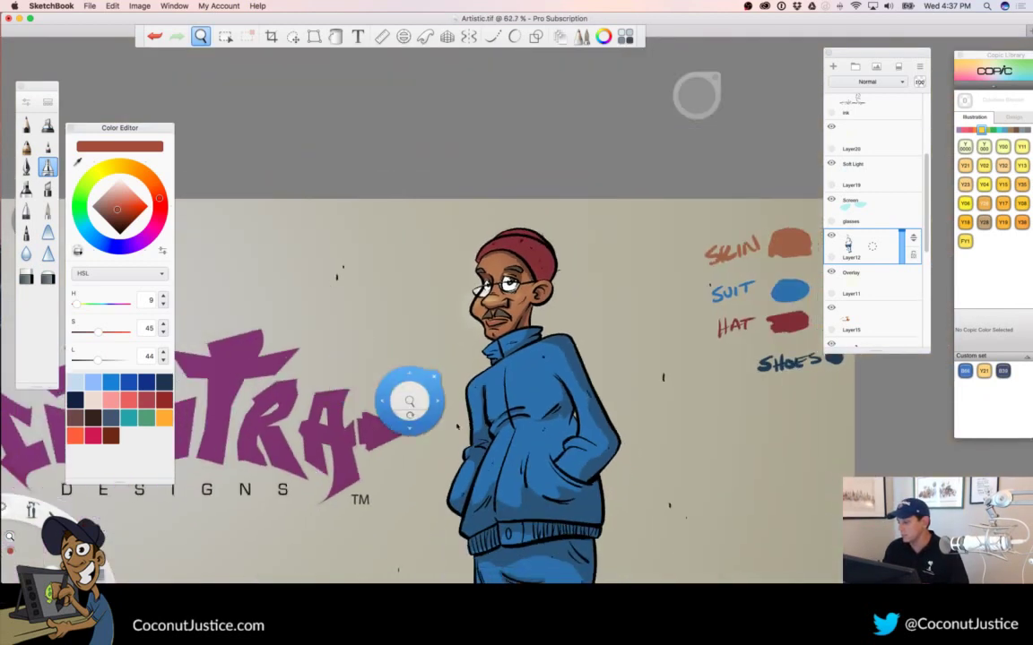
{"action": "left_click_drag", "start_coordinate": [519, 456], "coordinate": [434, 406]}
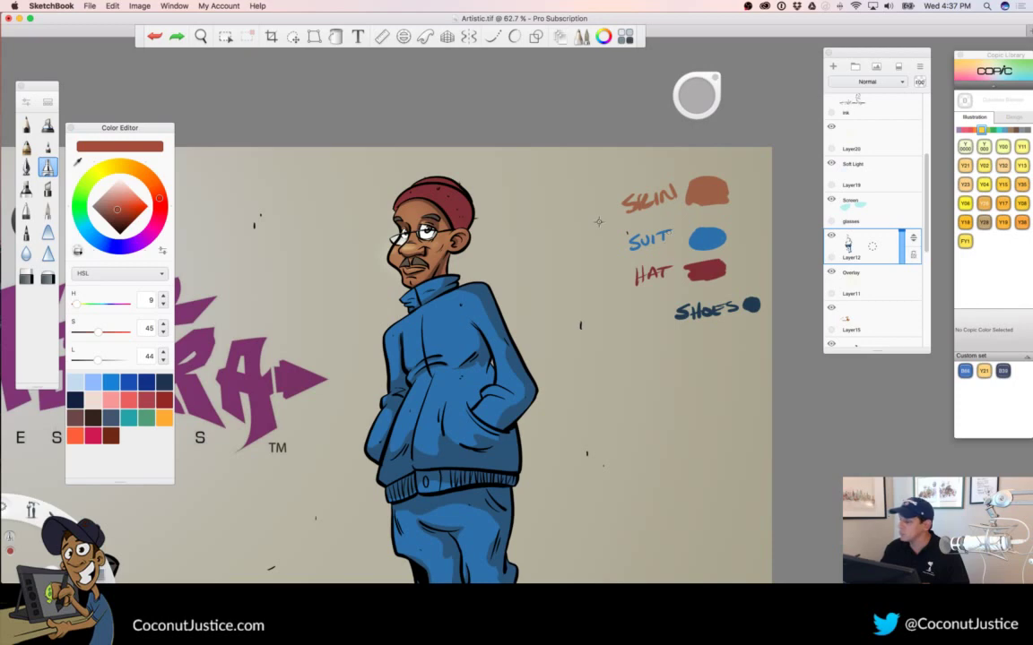
Sample the skin swatch, adjust it to hue 18, saturation 47 and lightness 51, and airbrush it over the lips on Layer12
{"action": "left_click", "coordinate": [680, 182], "text": "alt"}
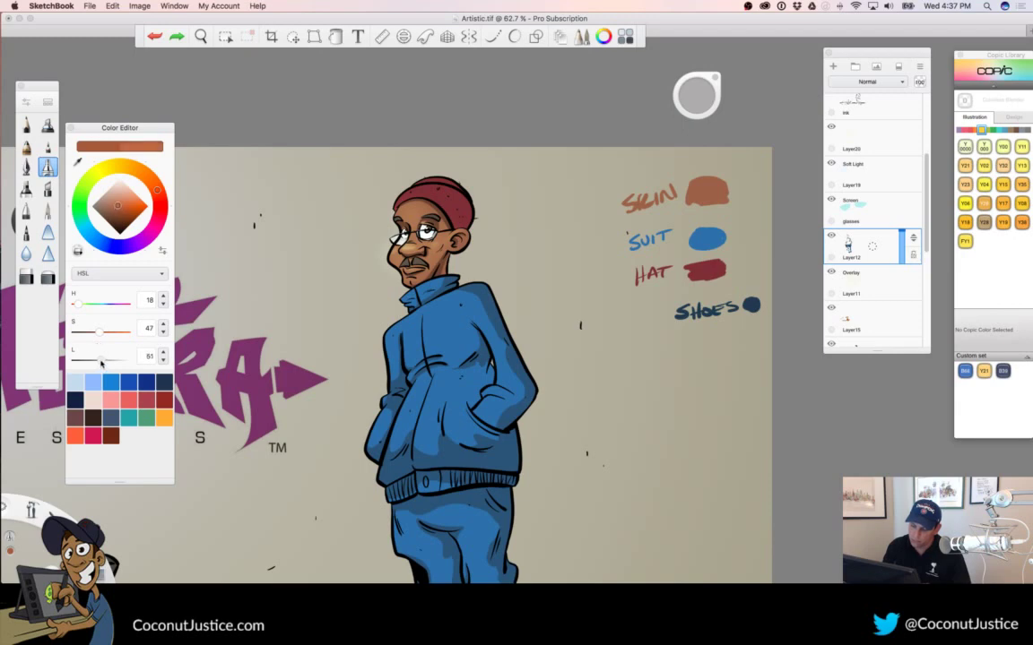
{"action": "key", "text": "space"}
{"action": "left_click_drag", "start_coordinate": [434, 271], "coordinate": [614, 279]}
{"action": "left_click_drag", "start_coordinate": [380, 336], "coordinate": [478, 365]}
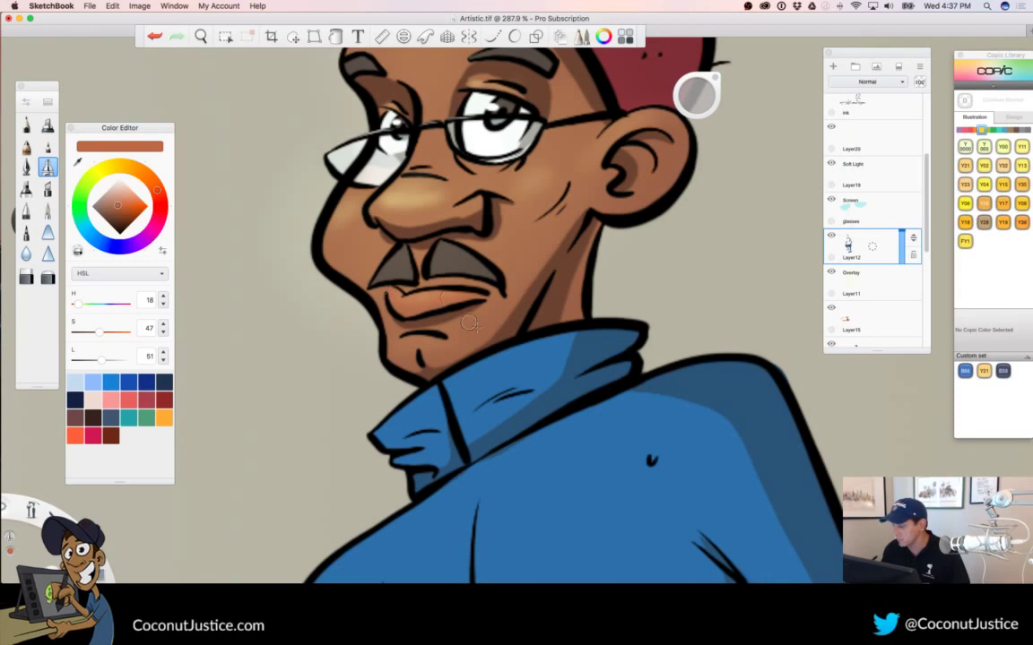
{"action": "key", "text": "space"}
{"action": "left_click_drag", "start_coordinate": [520, 316], "coordinate": [376, 325]}
{"action": "left_click_drag", "start_coordinate": [588, 460], "coordinate": [576, 443]}
{"action": "left_click_drag", "start_coordinate": [528, 335], "coordinate": [562, 331]}
{"action": "mouse_move", "coordinate": [698, 95]}
{"action": "left_mouse_down"}
{"action": "mouse_move", "coordinate": [857, 105]}
{"action": "mouse_move", "coordinate": [717, 101]}
{"action": "left_mouse_up"}
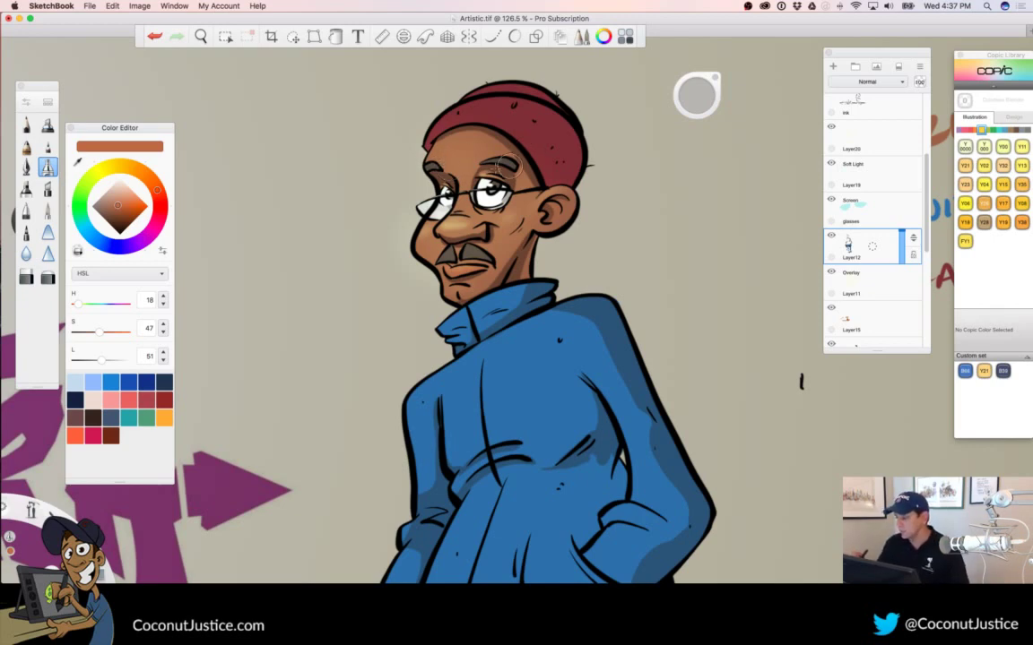
Sample the suit's blue from the jacket and set its lightness to 53 for a highlight color
{"action": "key", "text": "space"}
{"action": "left_click_drag", "start_coordinate": [526, 331], "coordinate": [363, 348]}
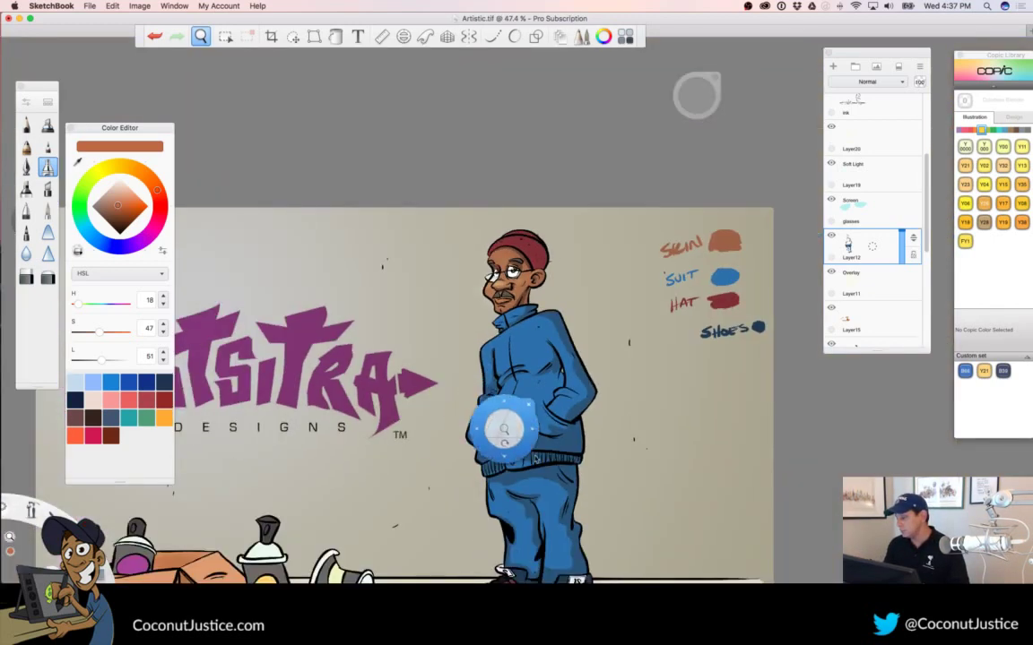
{"action": "mouse_move", "coordinate": [506, 428]}
{"action": "left_mouse_down"}
{"action": "mouse_move", "coordinate": [521, 312]}
{"action": "mouse_move", "coordinate": [586, 354]}
{"action": "left_mouse_up"}
{"action": "key", "text": "space"}
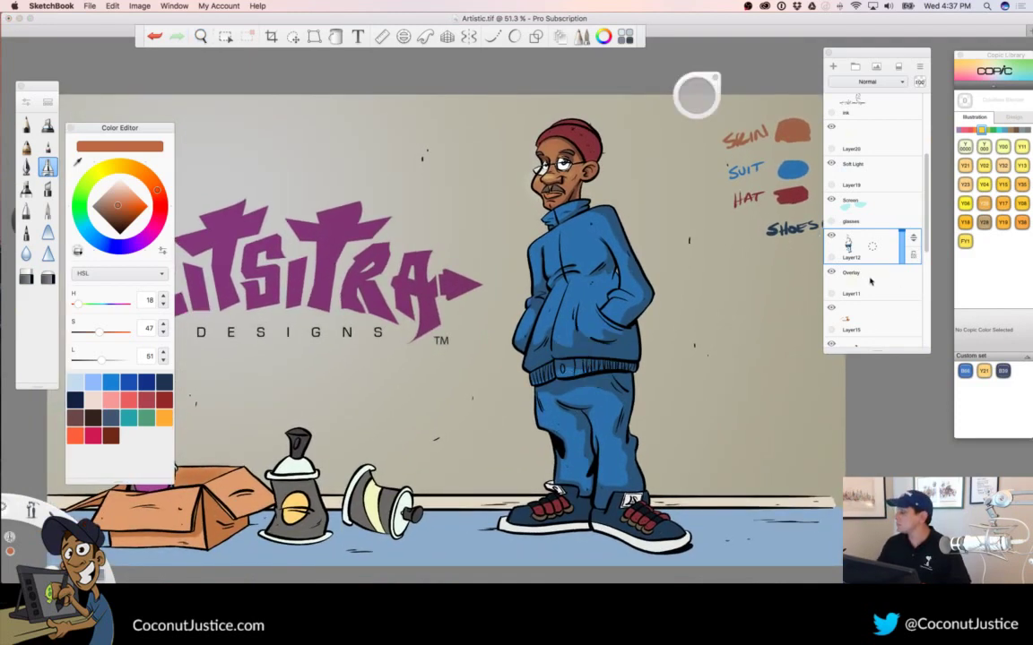
{"action": "left_click", "coordinate": [521, 223], "text": "alt"}
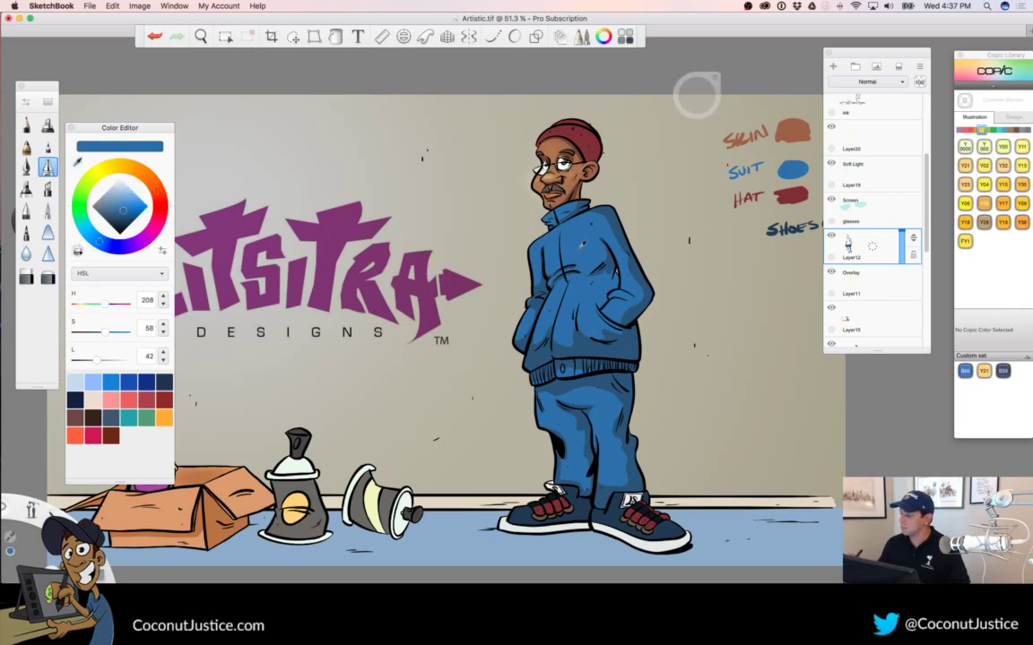
{"action": "left_click_drag", "start_coordinate": [99, 363], "coordinate": [104, 363]}
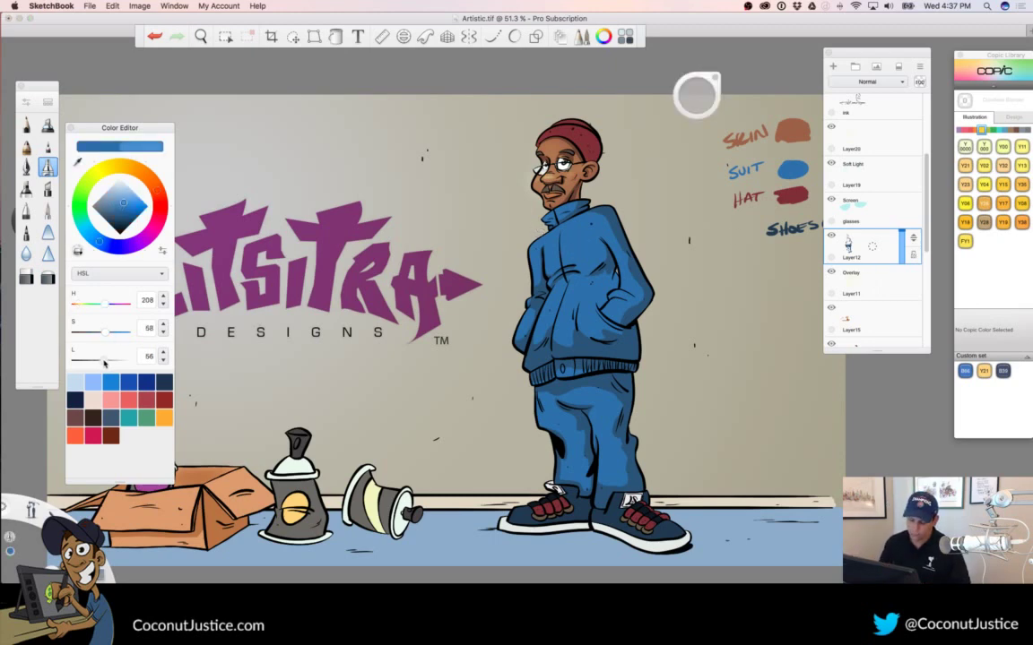
Try airbrushing a lighter blue highlight on the jacket's front shoulder, check the whole figure, and undo the last stroke
{"action": "key", "text": "space"}
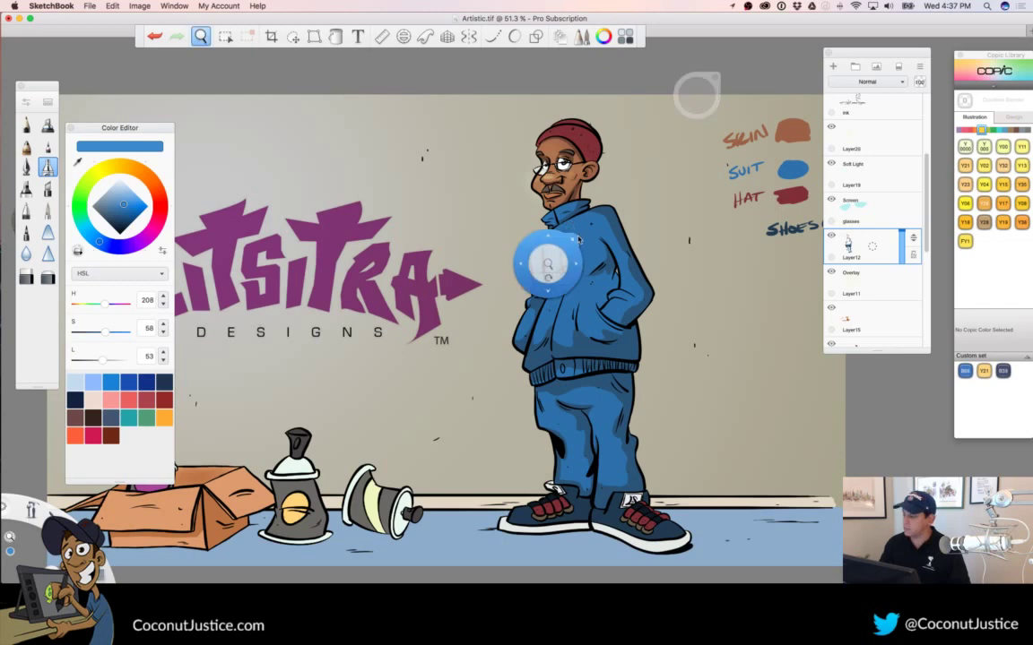
{"action": "mouse_move", "coordinate": [548, 265]}
{"action": "left_mouse_down"}
{"action": "mouse_move", "coordinate": [605, 246]}
{"action": "mouse_move", "coordinate": [785, 250]}
{"action": "left_mouse_up"}
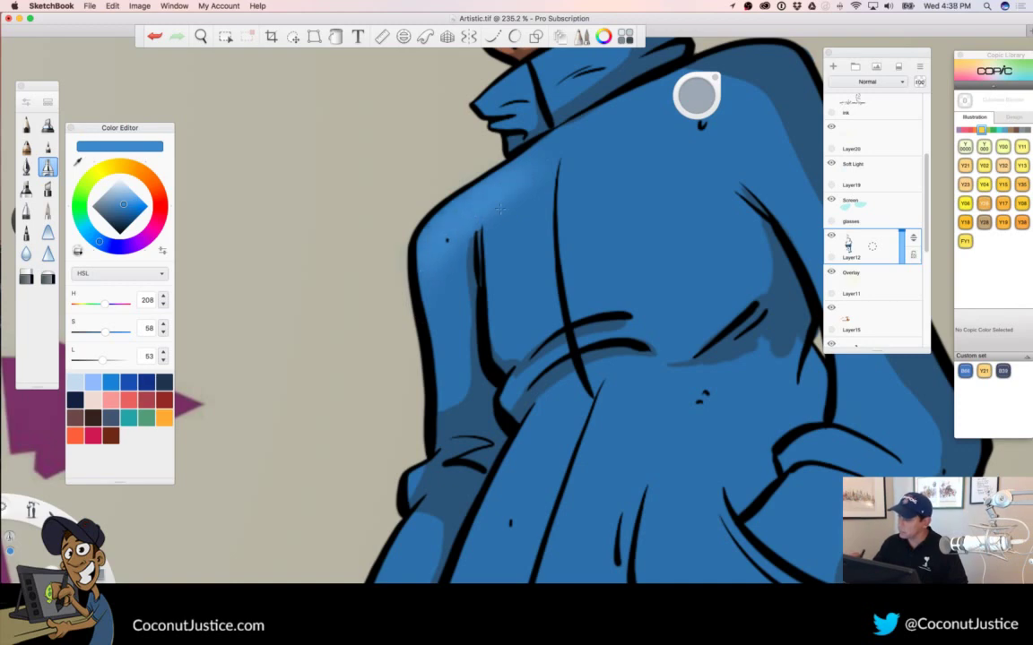
{"action": "key", "text": "space"}
{"action": "left_click_drag", "start_coordinate": [520, 312], "coordinate": [381, 334]}
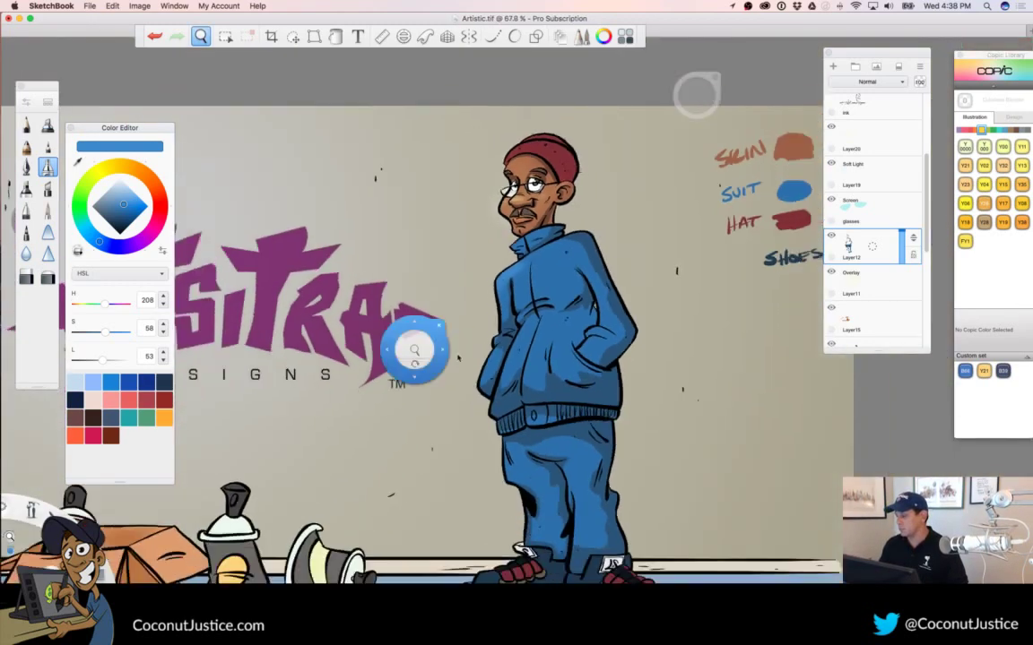
{"action": "key", "text": "super+z"}
Adjust the airbrush's strength and add soft lighter blue highlights to the jacket's front shoulder and upper chest
{"action": "key", "text": "space"}
{"action": "mouse_move", "coordinate": [550, 294]}
{"action": "left_mouse_down"}
{"action": "mouse_move", "coordinate": [538, 305]}
{"action": "mouse_move", "coordinate": [666, 304]}
{"action": "left_mouse_up"}
{"action": "mouse_move", "coordinate": [696, 106]}
{"action": "left_mouse_down"}
{"action": "mouse_move", "coordinate": [691, 16]}
{"action": "mouse_move", "coordinate": [691, 30]}
{"action": "left_mouse_up"}
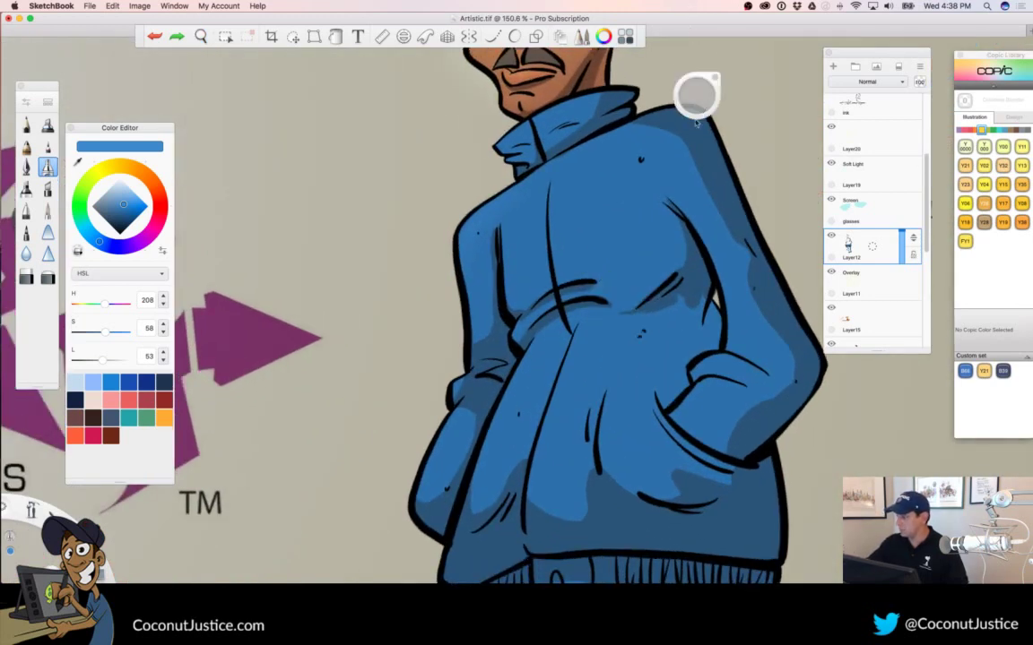
{"action": "key", "text": "ctrl+z"}
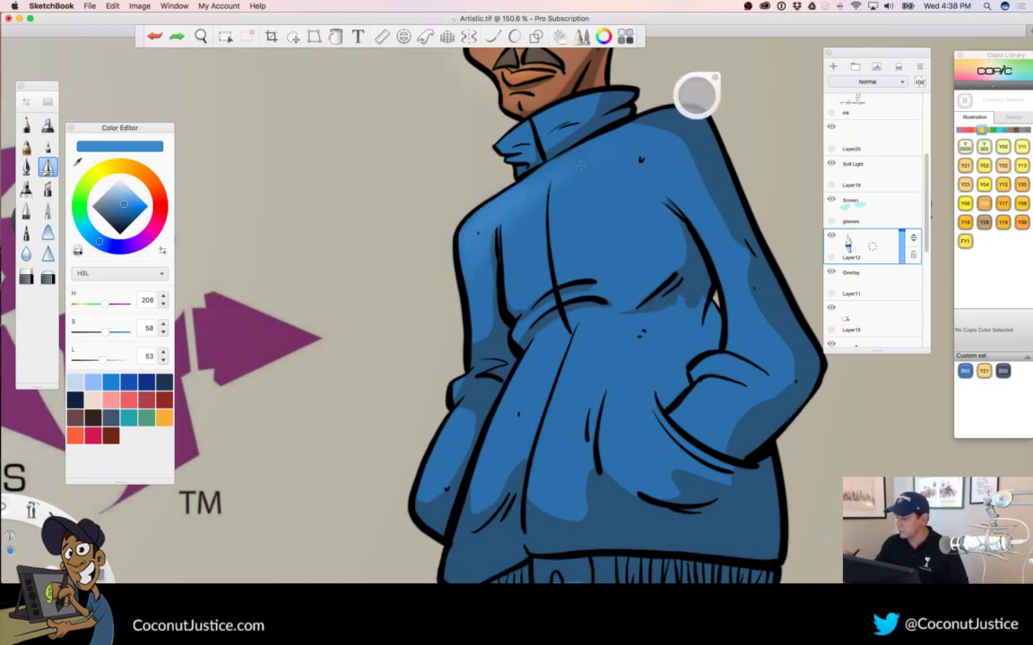
{"action": "left_click_drag", "start_coordinate": [580, 166], "coordinate": [581, 159]}
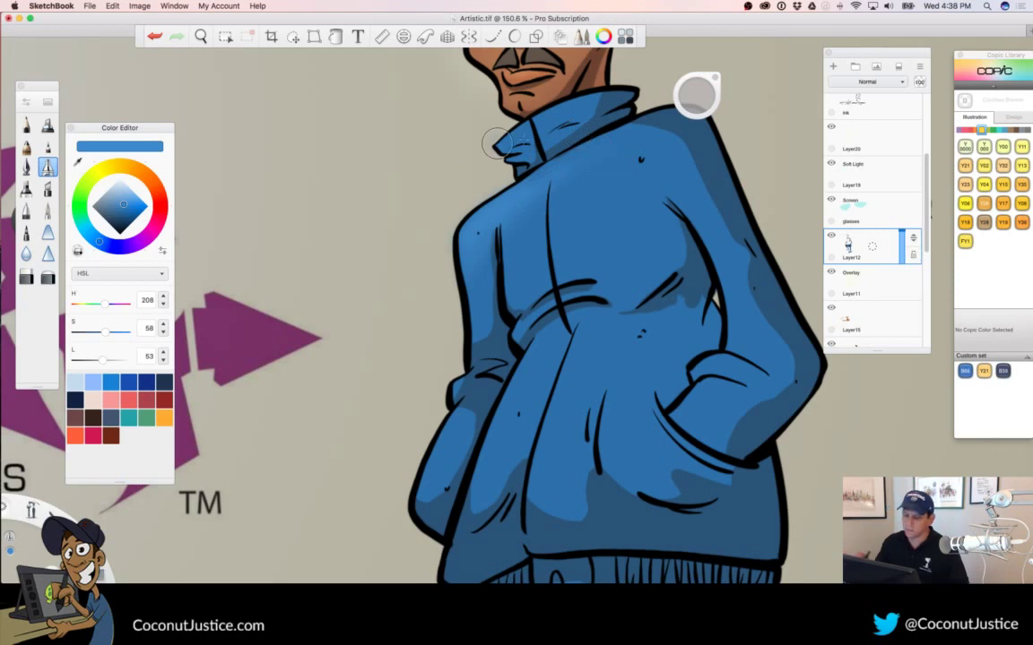
Adjust the airbrush to a finer stroke and lighten the front folds of the jacket's collar
{"action": "left_click_drag", "start_coordinate": [693, 98], "coordinate": [689, 97]}
{"action": "key", "text": "space"}
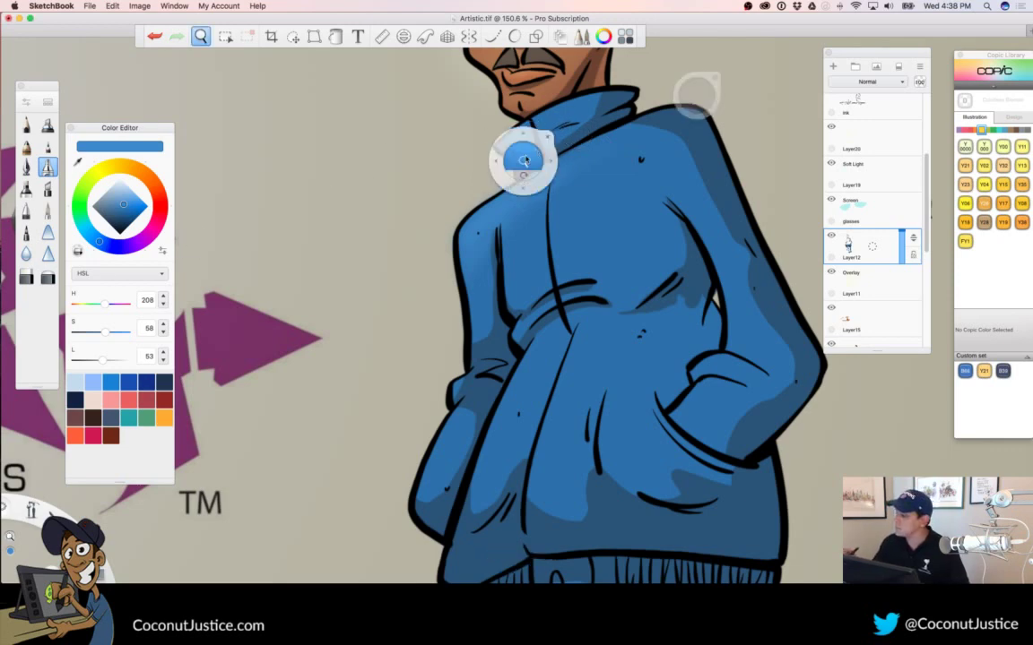
{"action": "left_click_drag", "start_coordinate": [525, 160], "coordinate": [624, 137]}
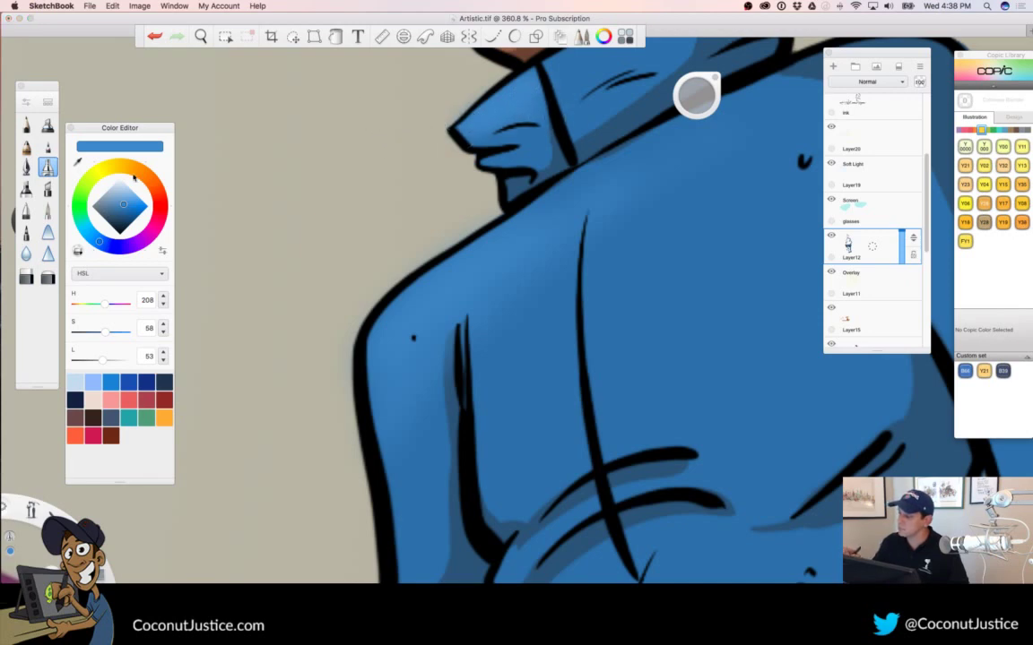
{"action": "left_click_drag", "start_coordinate": [698, 96], "coordinate": [697, 28]}
{"action": "left_click_drag", "start_coordinate": [696, 96], "coordinate": [696, 54]}
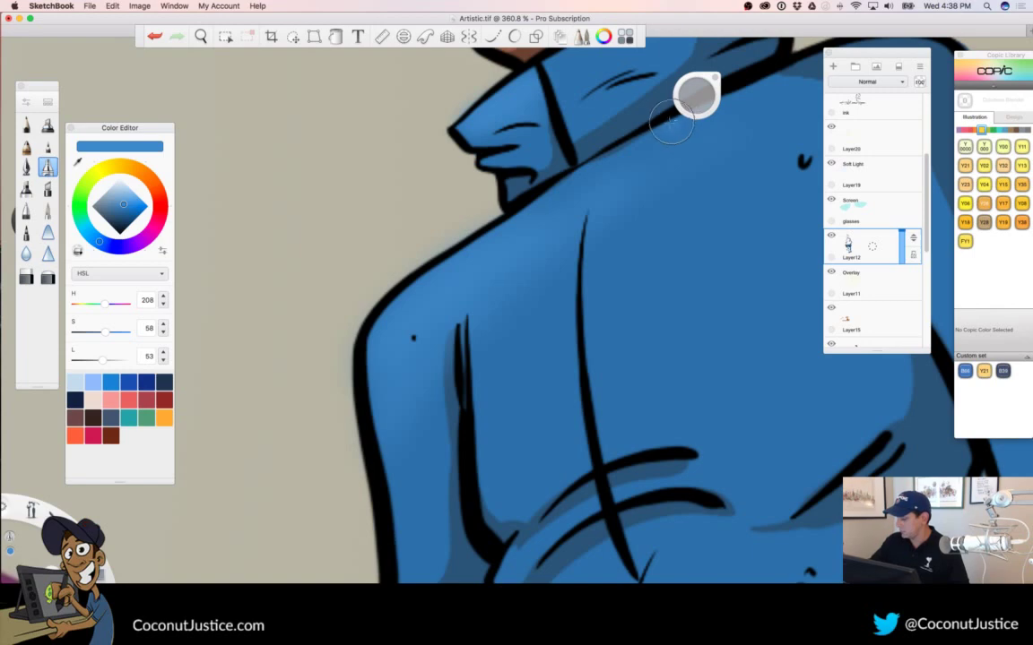
{"action": "left_click_drag", "start_coordinate": [697, 93], "coordinate": [492, 130]}
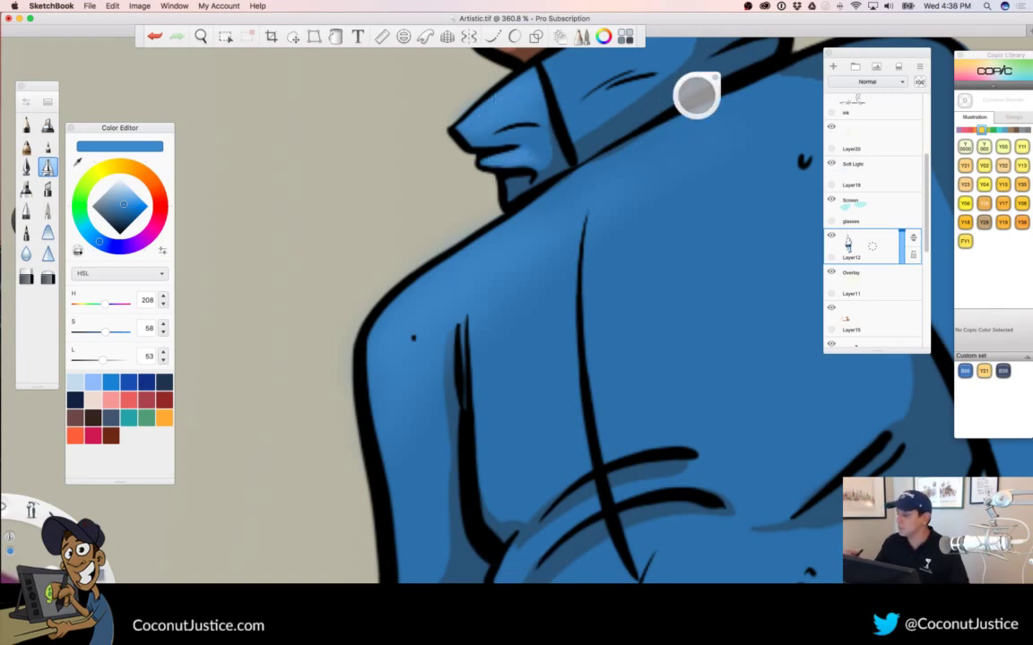
Enlarge the airbrush and softly lighten the jacket's upper back and rear shoulder
{"action": "key", "text": "space"}
{"action": "left_click_drag", "start_coordinate": [546, 297], "coordinate": [394, 328]}
{"action": "left_click_drag", "start_coordinate": [597, 445], "coordinate": [532, 387]}
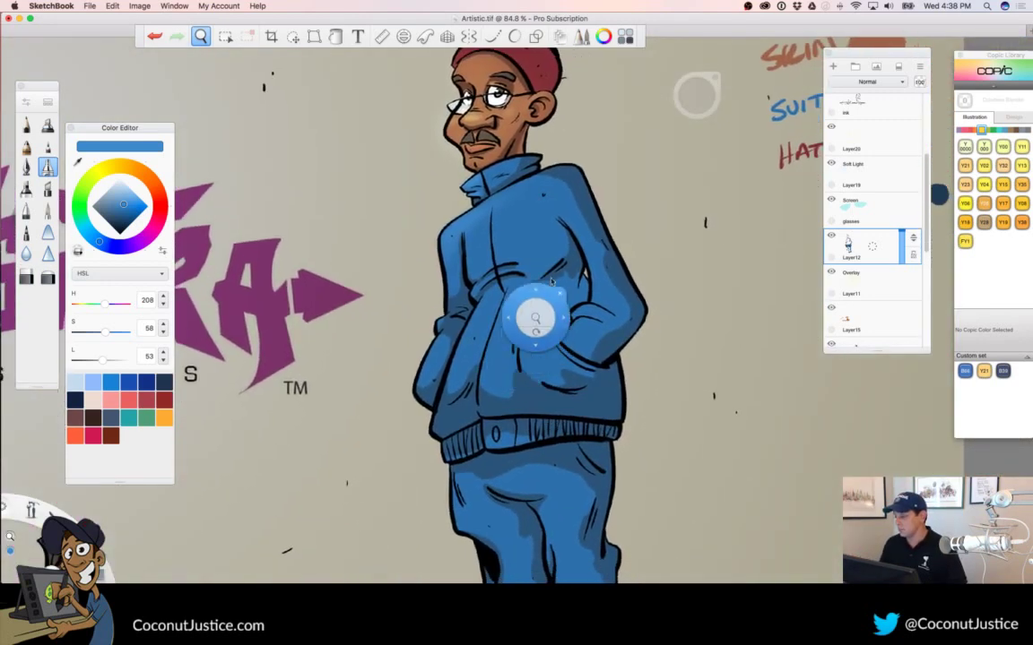
{"action": "left_click_drag", "start_coordinate": [506, 273], "coordinate": [556, 272]}
{"action": "left_click_drag", "start_coordinate": [700, 97], "coordinate": [914, 96]}
{"action": "left_click_drag", "start_coordinate": [699, 97], "coordinate": [973, 91]}
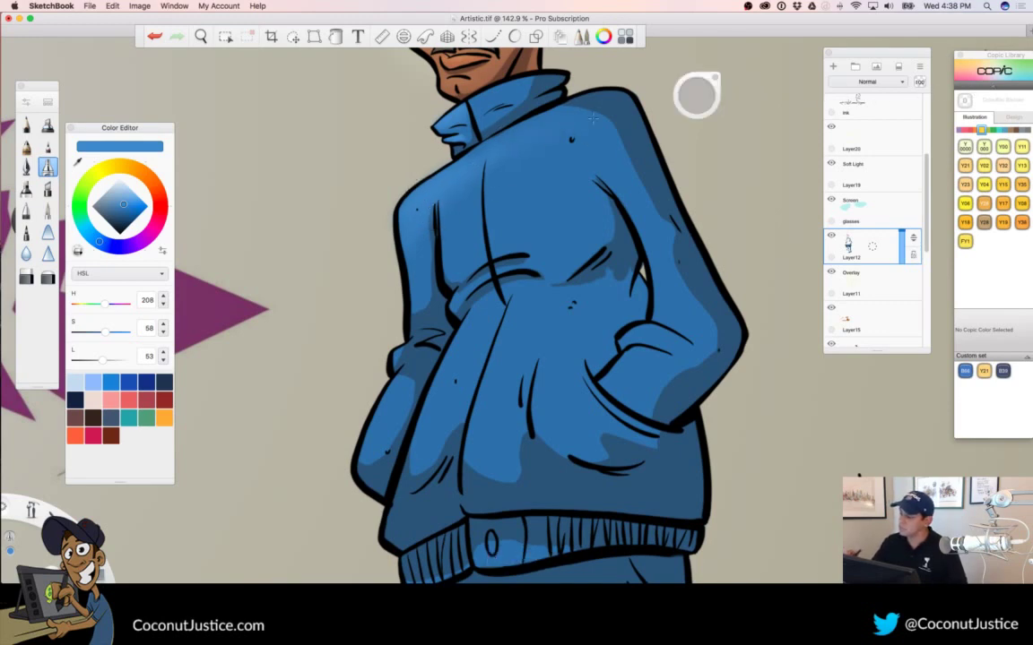
Shrink the airbrush and add lighter blue highlights along the curved chest folds beside the front arm
{"action": "mouse_move", "coordinate": [698, 97]}
{"action": "left_mouse_down"}
{"action": "mouse_move", "coordinate": [495, 152]}
{"action": "mouse_move", "coordinate": [338, 212]}
{"action": "left_mouse_up"}
{"action": "key", "text": "space"}
{"action": "left_click_drag", "start_coordinate": [489, 291], "coordinate": [620, 287]}
{"action": "mouse_move", "coordinate": [382, 328]}
{"action": "left_mouse_down"}
{"action": "mouse_move", "coordinate": [451, 266]}
{"action": "mouse_move", "coordinate": [502, 238]}
{"action": "left_mouse_up"}
{"action": "left_click_drag", "start_coordinate": [400, 305], "coordinate": [493, 244]}
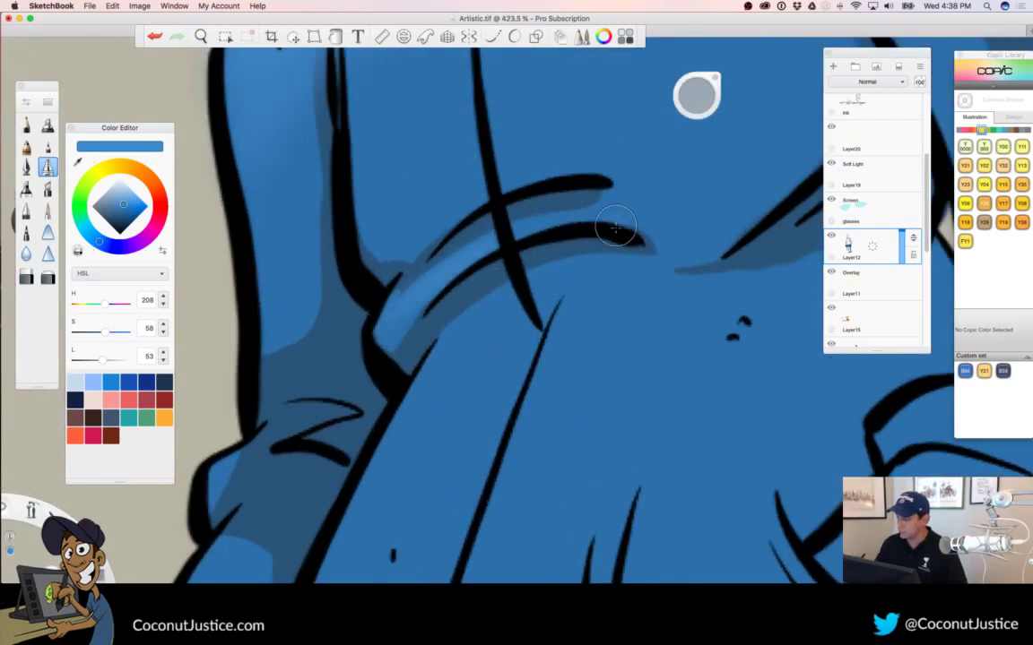
{"action": "scroll", "coordinate": [528, 309], "scroll_direction": "down", "scroll_amount": 5}
{"action": "scroll", "coordinate": [486, 320], "scroll_direction": "up", "scroll_amount": 3}
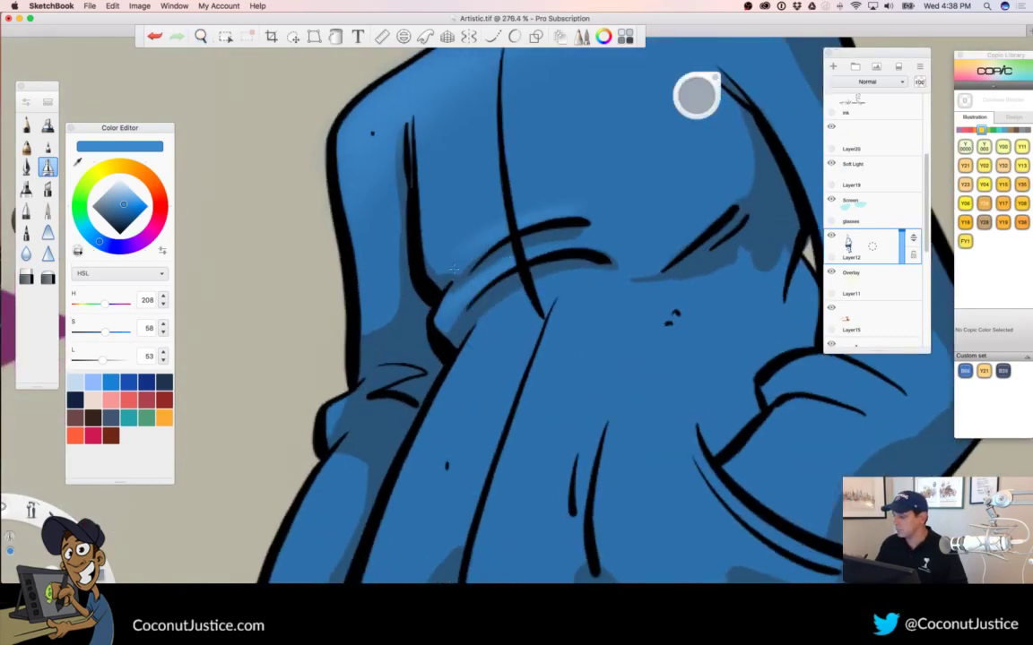
Airbrush lighter blue highlights beside the vertical creases on the jacket's lower front, and check the full suit
{"action": "key", "text": "space"}
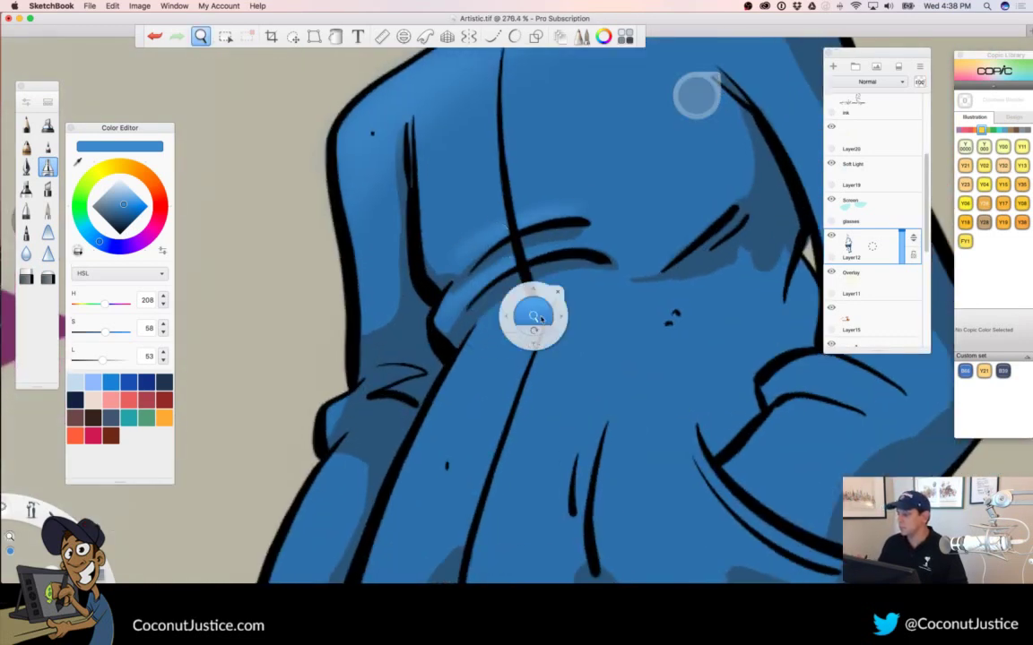
{"action": "left_click_drag", "start_coordinate": [537, 319], "coordinate": [385, 316]}
{"action": "left_click_drag", "start_coordinate": [612, 457], "coordinate": [611, 332]}
{"action": "left_click_drag", "start_coordinate": [602, 321], "coordinate": [617, 271]}
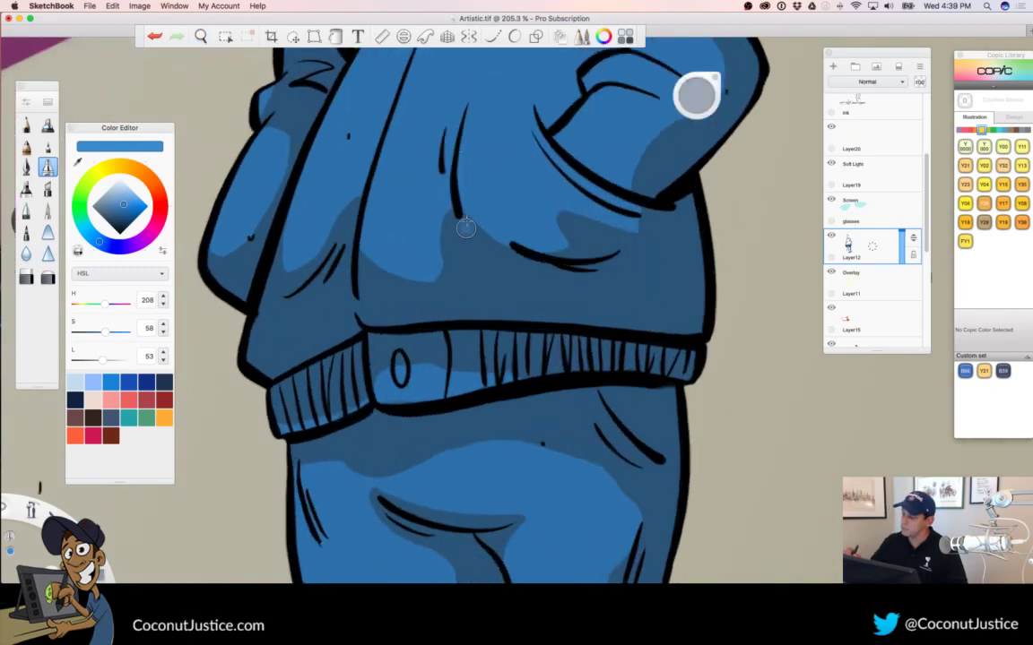
{"action": "key", "text": "space"}
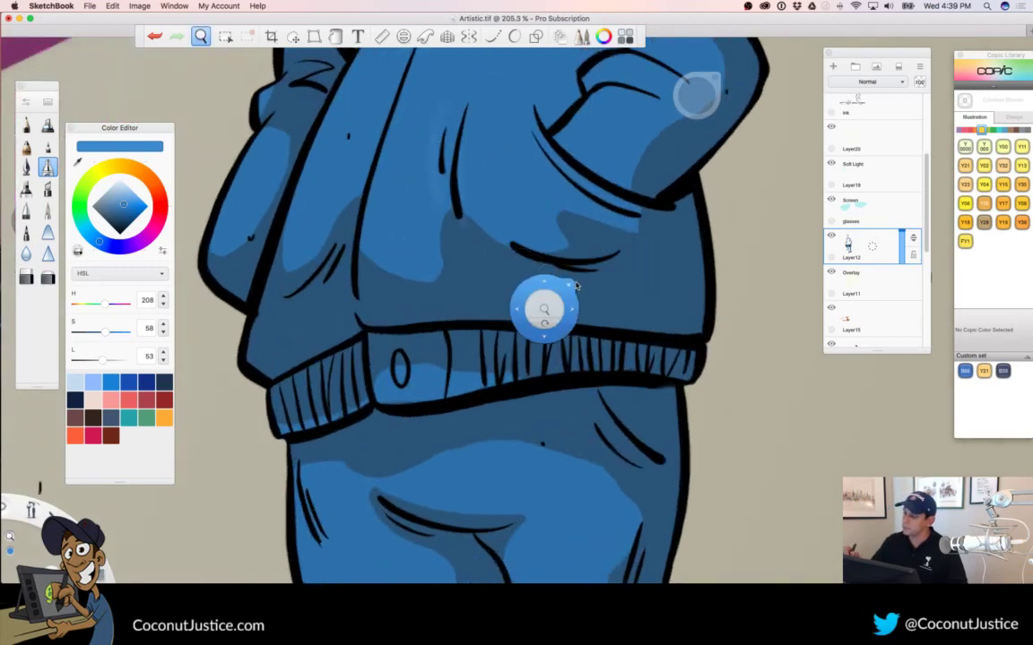
{"action": "left_click_drag", "start_coordinate": [539, 301], "coordinate": [457, 316]}
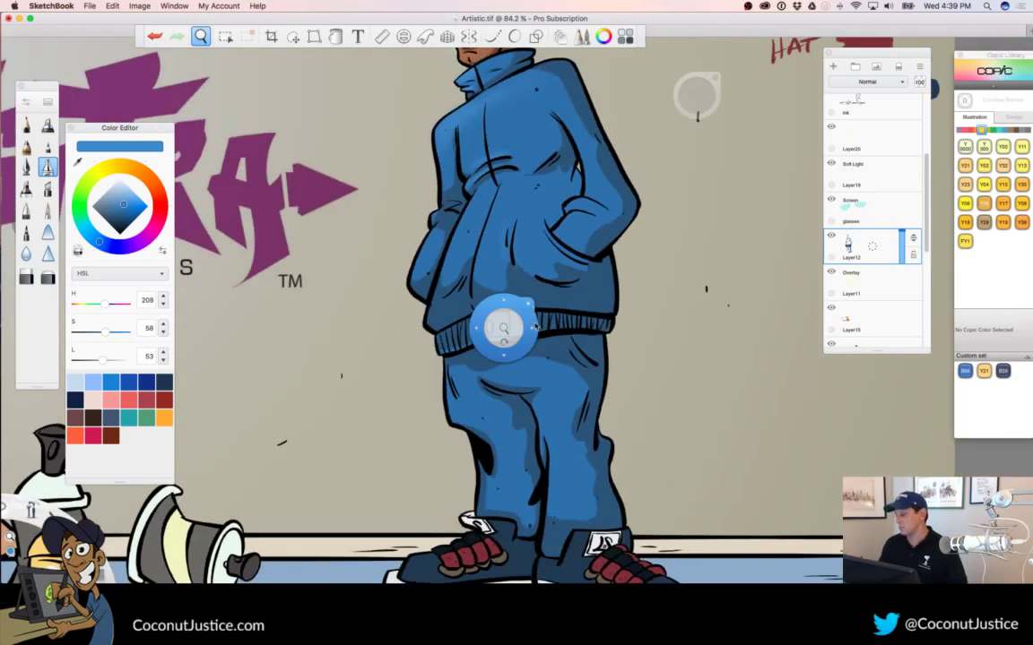
{"action": "key", "text": "space"}
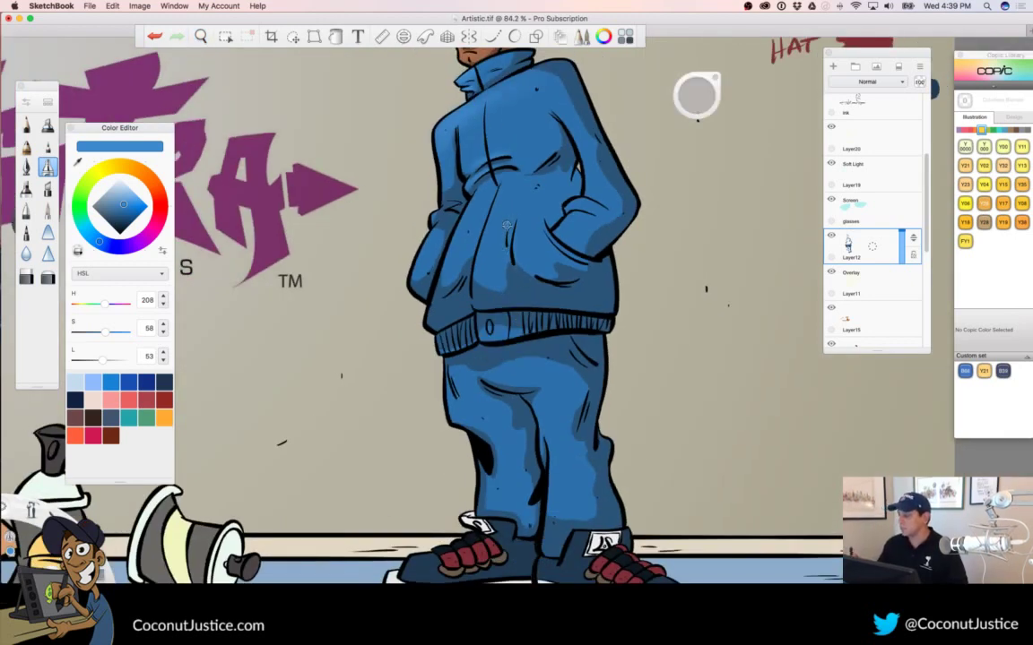
Rotate the canvas, adjust the airbrush size, and highlight the rear sleeve and the cuff at the pocket
{"action": "key", "text": "space"}
{"action": "left_click_drag", "start_coordinate": [531, 268], "coordinate": [463, 341]}
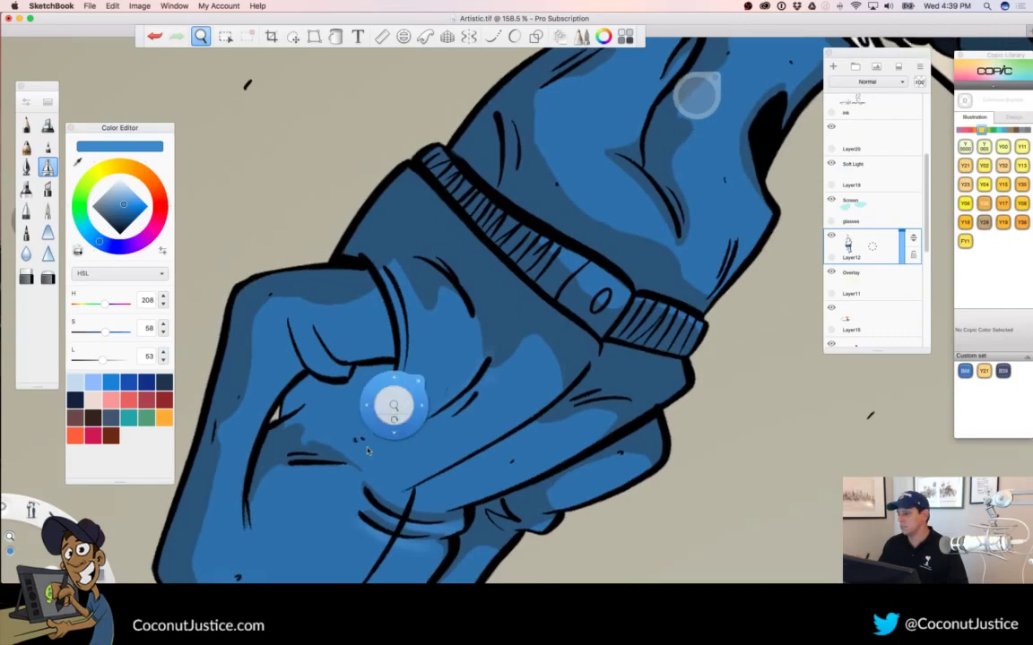
{"action": "left_click_drag", "start_coordinate": [375, 451], "coordinate": [664, 315]}
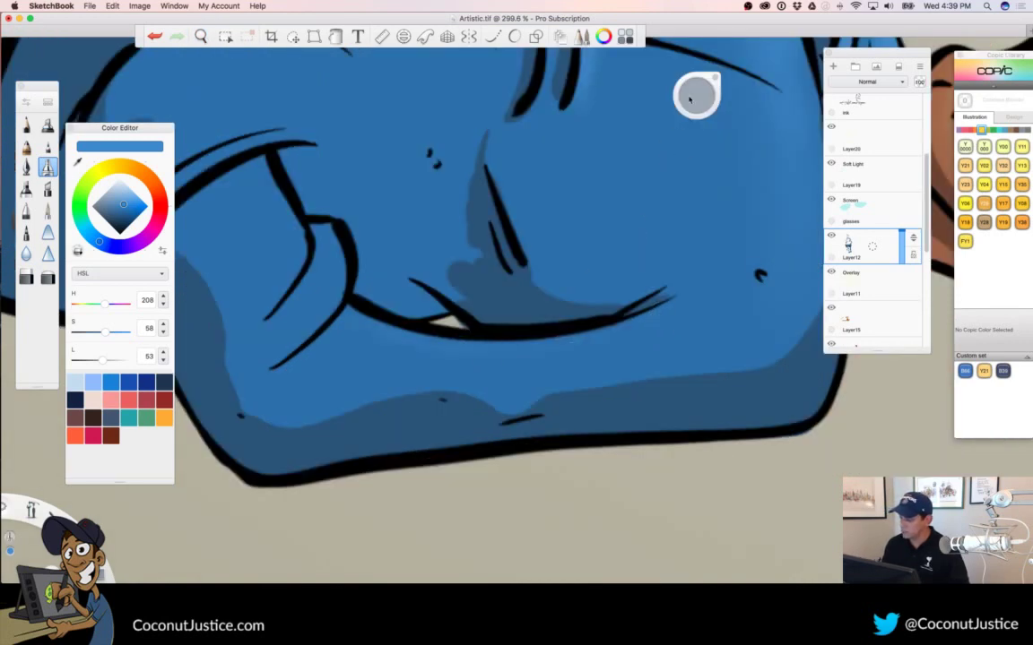
{"action": "left_click_drag", "start_coordinate": [690, 99], "coordinate": [704, 96]}
{"action": "left_click_drag", "start_coordinate": [699, 94], "coordinate": [553, 111]}
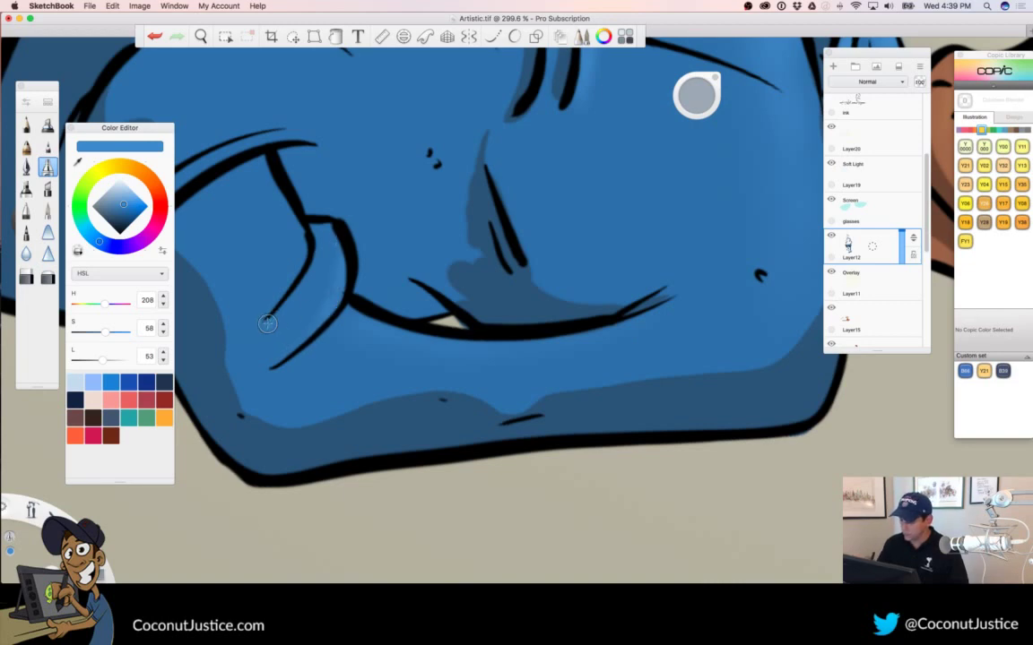
{"action": "key", "text": "space"}
{"action": "left_click_drag", "start_coordinate": [451, 347], "coordinate": [669, 438]}
{"action": "key", "text": "space"}
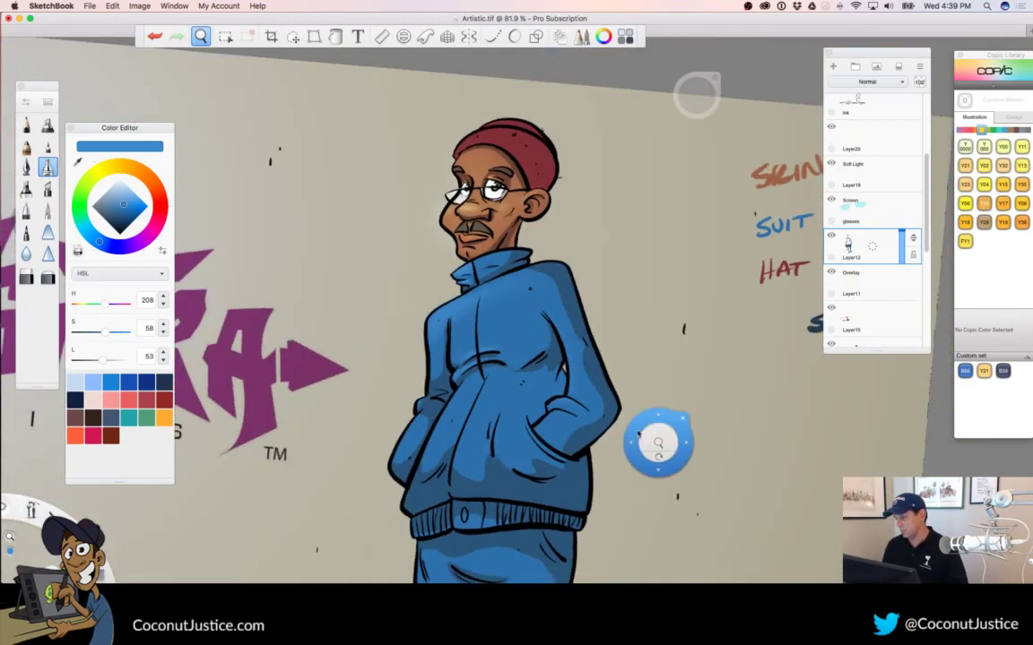
Sample the hat's red, set its lightness to 27, and airbrush soft shading over the side of the hat with a larger brush
{"action": "left_click_drag", "start_coordinate": [526, 180], "coordinate": [715, 249]}
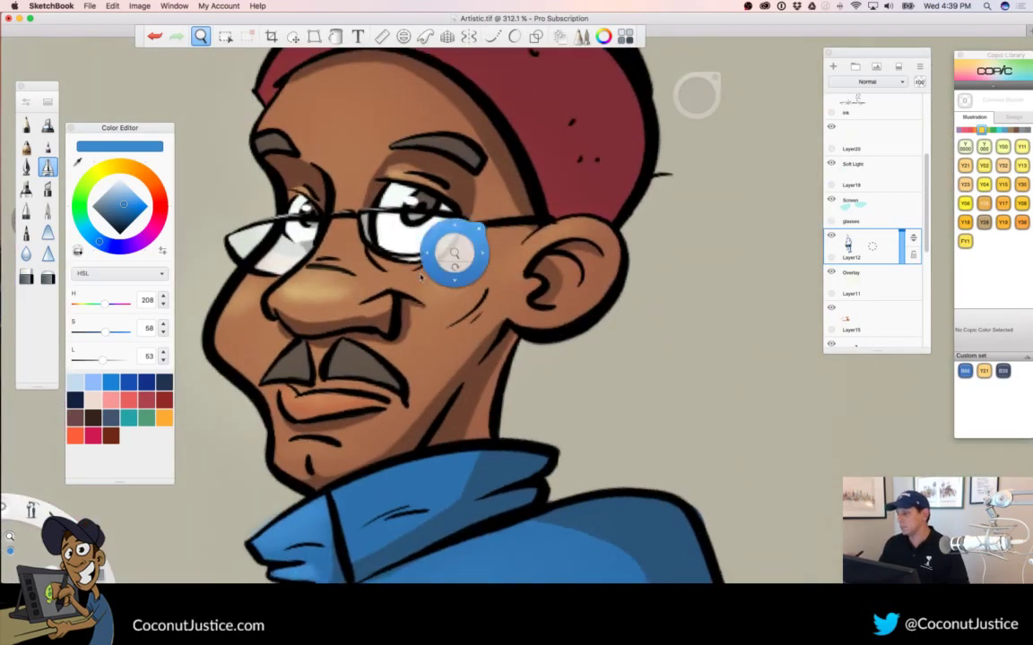
{"action": "left_click_drag", "start_coordinate": [455, 255], "coordinate": [456, 435]}
{"action": "left_click", "coordinate": [568, 280], "text": "alt"}
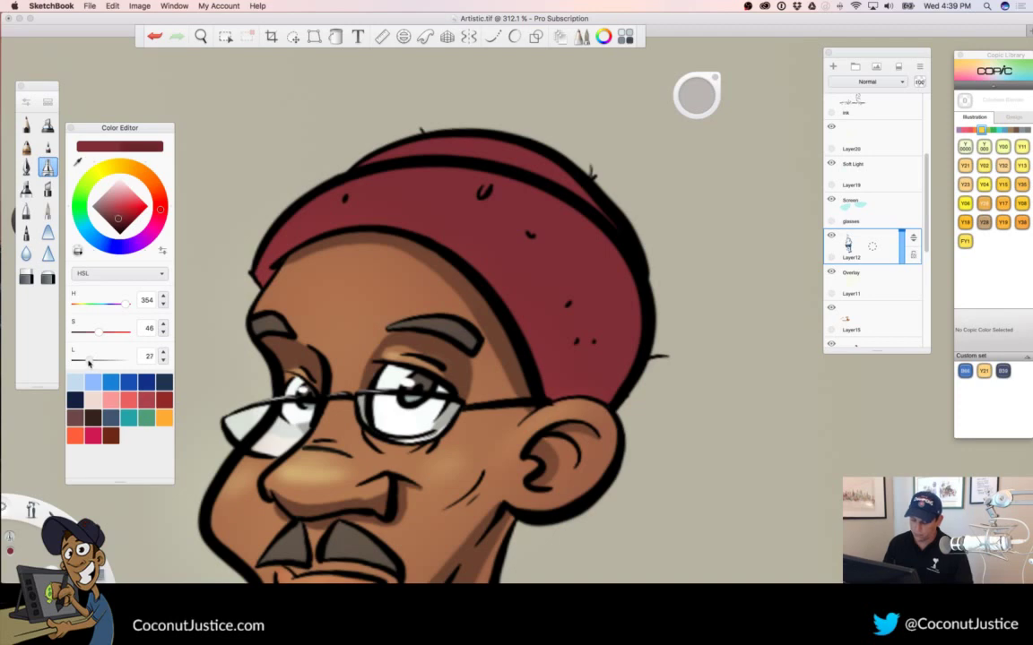
{"action": "mouse_move", "coordinate": [696, 102]}
{"action": "left_mouse_down"}
{"action": "mouse_move", "coordinate": [852, 104]}
{"action": "mouse_move", "coordinate": [876, 123]}
{"action": "left_mouse_up"}
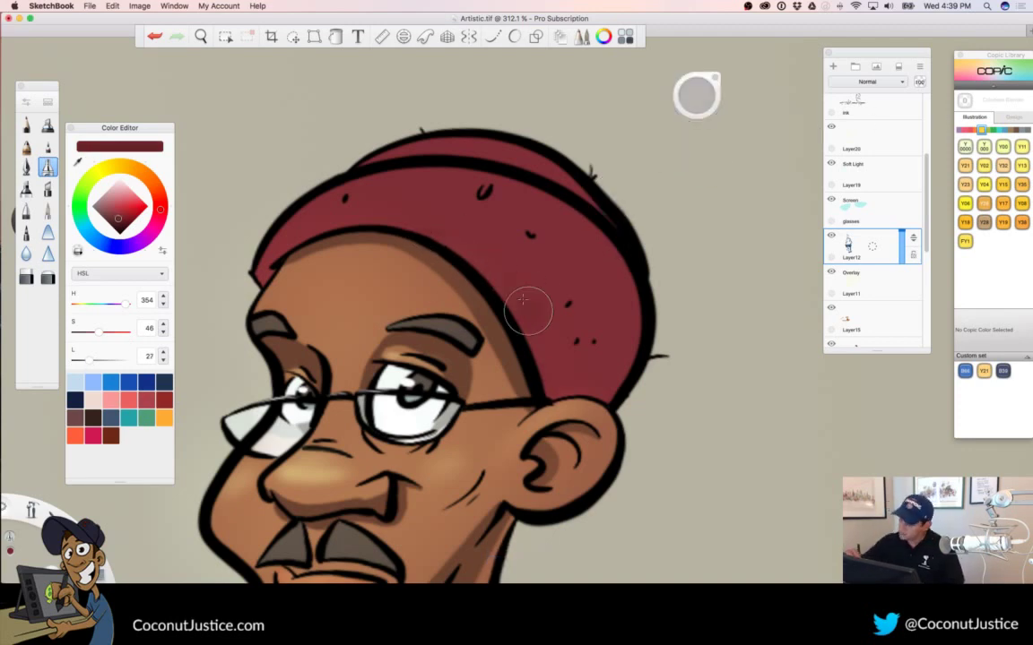
{"action": "left_click_drag", "start_coordinate": [526, 307], "coordinate": [572, 392]}
{"action": "left_click_drag", "start_coordinate": [511, 260], "coordinate": [596, 408]}
{"action": "left_click_drag", "start_coordinate": [538, 285], "coordinate": [563, 323]}
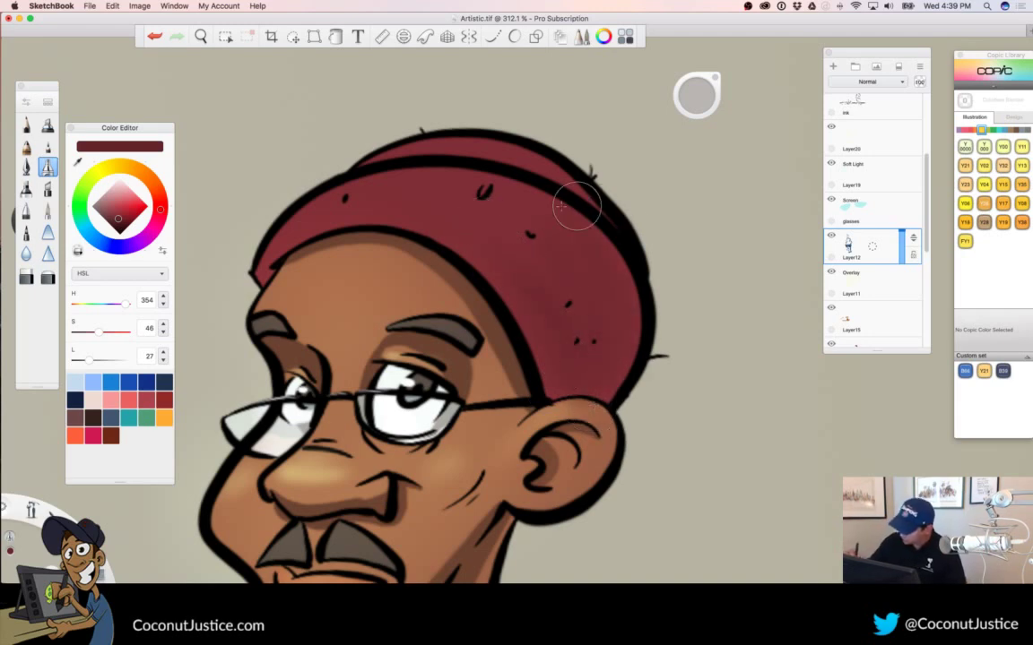
Reduce the airbrush size to 5.6 and add dark red shading along the hat's edge above the forehead
{"action": "left_click_drag", "start_coordinate": [682, 102], "coordinate": [437, 131]}
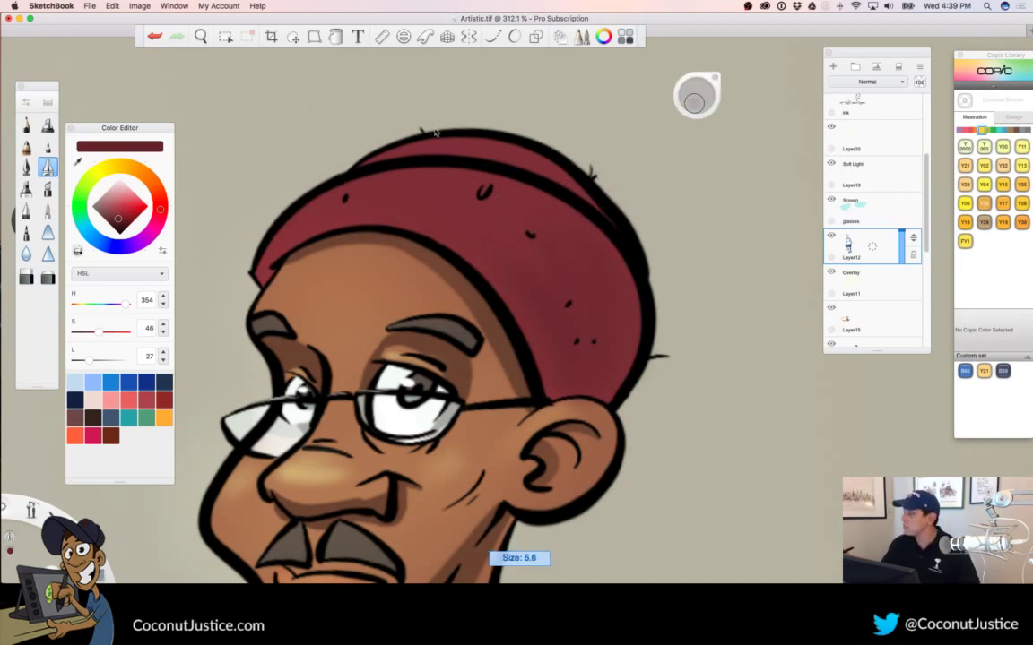
{"action": "key", "text": "space"}
{"action": "mouse_move", "coordinate": [392, 360]}
{"action": "left_mouse_down"}
{"action": "mouse_move", "coordinate": [435, 429]}
{"action": "mouse_move", "coordinate": [503, 376]}
{"action": "mouse_move", "coordinate": [574, 349]}
{"action": "left_mouse_up"}
{"action": "left_click_drag", "start_coordinate": [353, 445], "coordinate": [466, 442]}
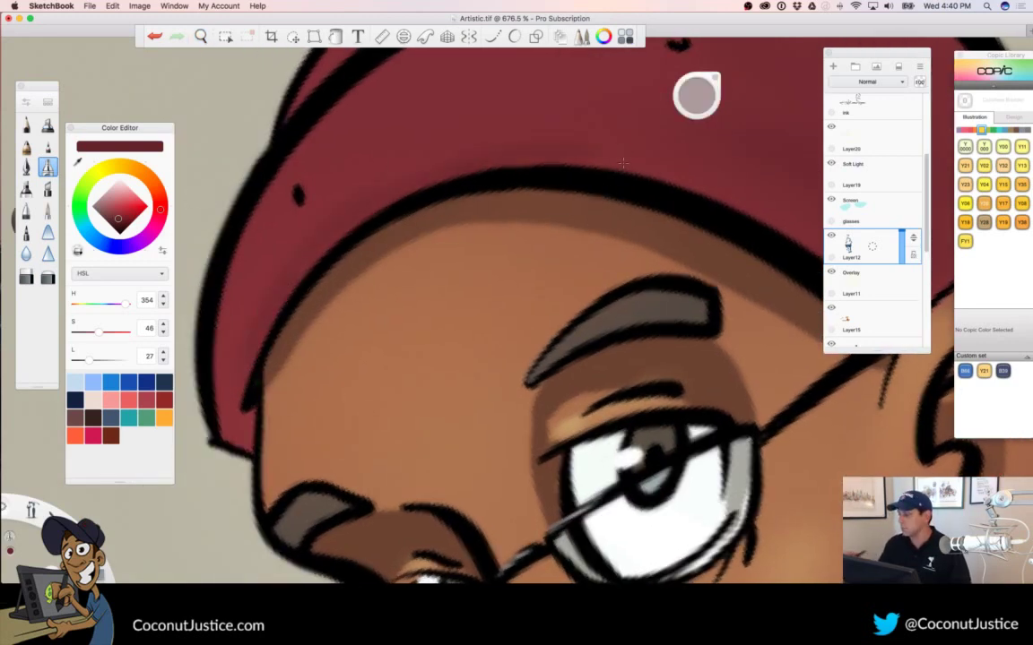
Examine the hat's shading together with the face and blue suit across the whole figure
{"action": "key", "text": "space"}
{"action": "left_click_drag", "start_coordinate": [497, 285], "coordinate": [477, 335]}
{"action": "left_click_drag", "start_coordinate": [549, 360], "coordinate": [560, 395]}
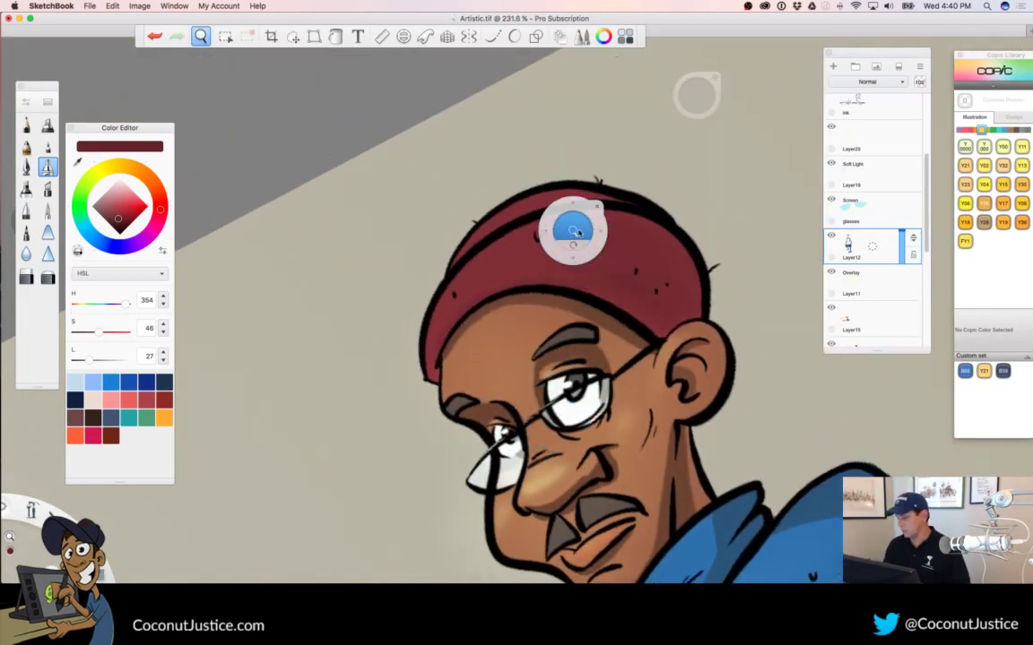
{"action": "left_click_drag", "start_coordinate": [597, 234], "coordinate": [656, 251]}
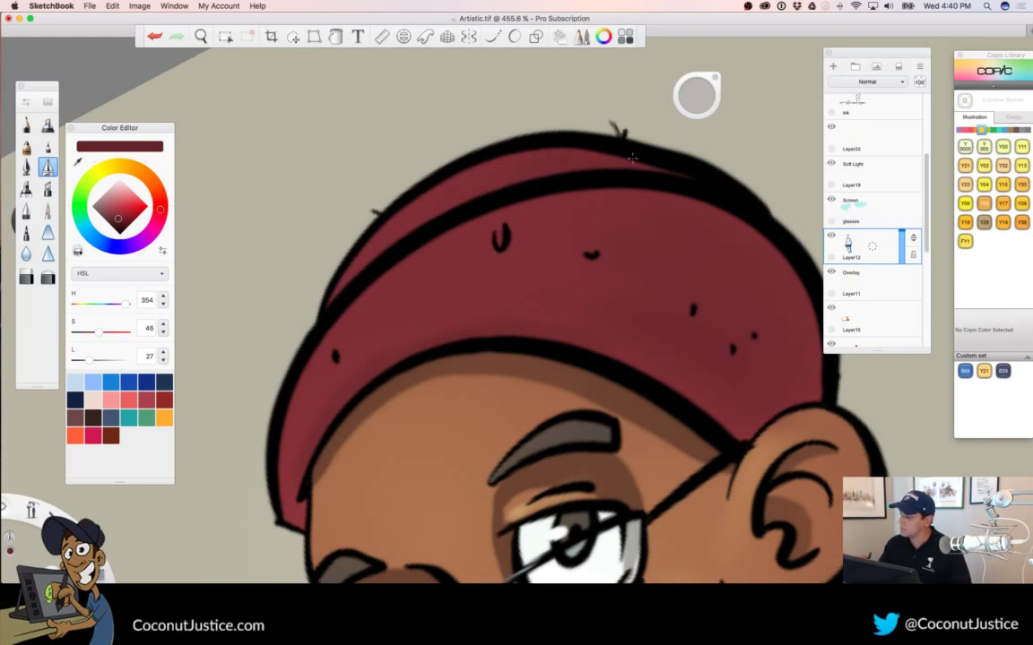
{"action": "key", "text": "space"}
{"action": "left_click_drag", "start_coordinate": [556, 341], "coordinate": [419, 287]}
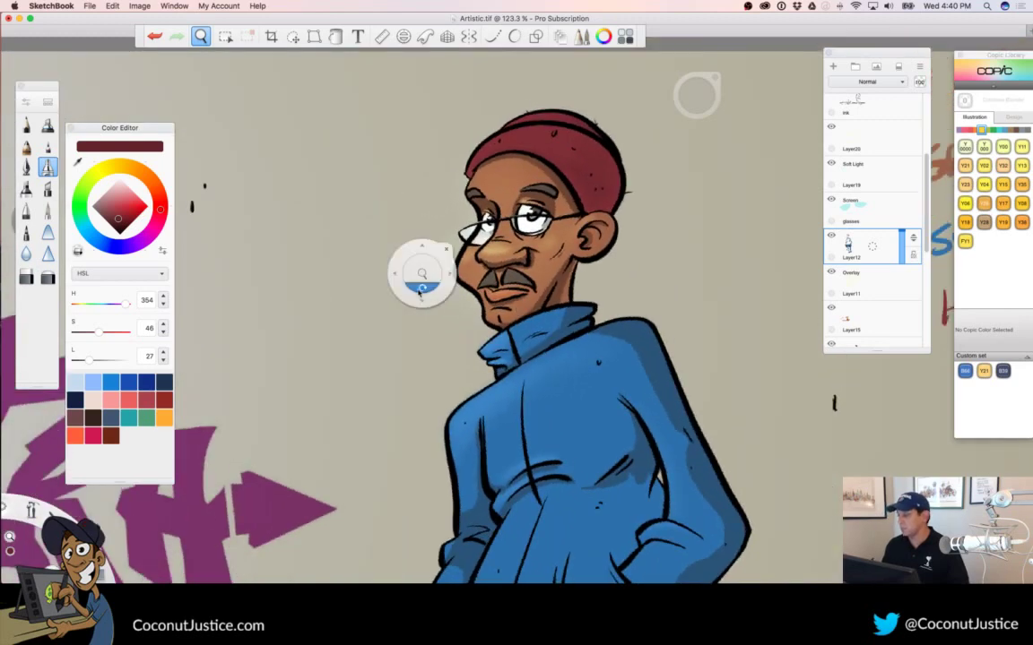
{"action": "left_click_drag", "start_coordinate": [507, 339], "coordinate": [421, 271]}
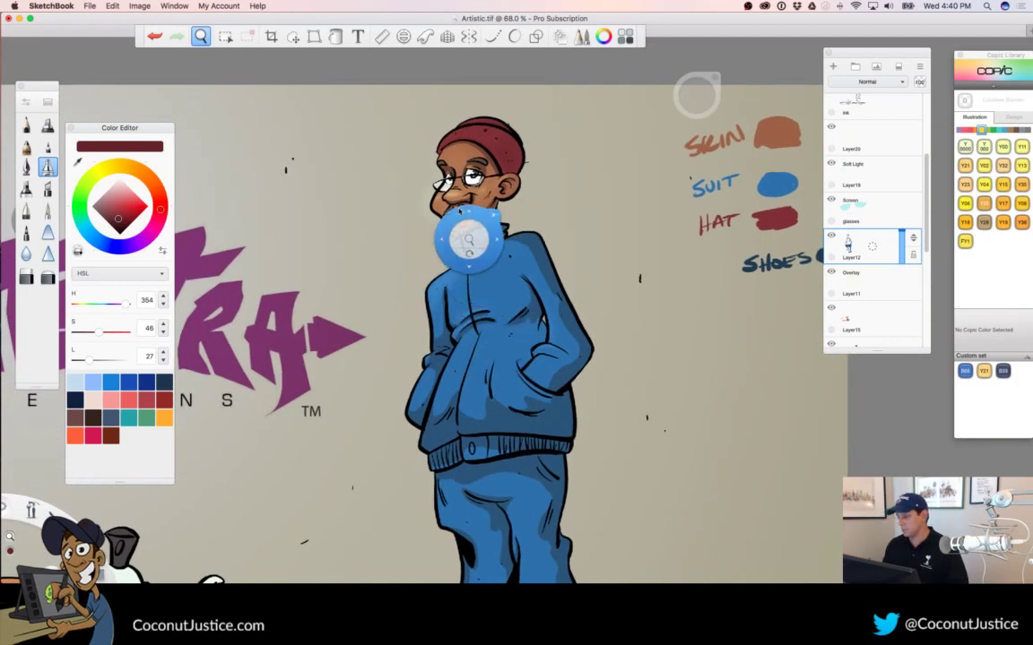
{"action": "left_click_drag", "start_coordinate": [469, 238], "coordinate": [566, 260]}
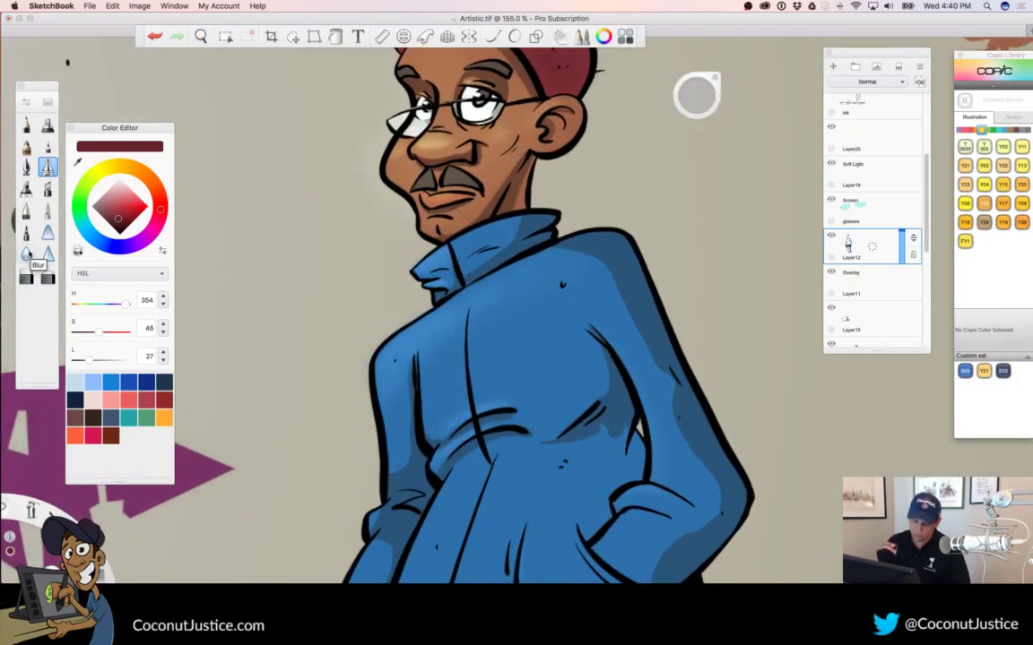
Make Layer20 the active layer and adjust the size of the Blur brush over the face
{"action": "left_click", "coordinate": [27, 255]}
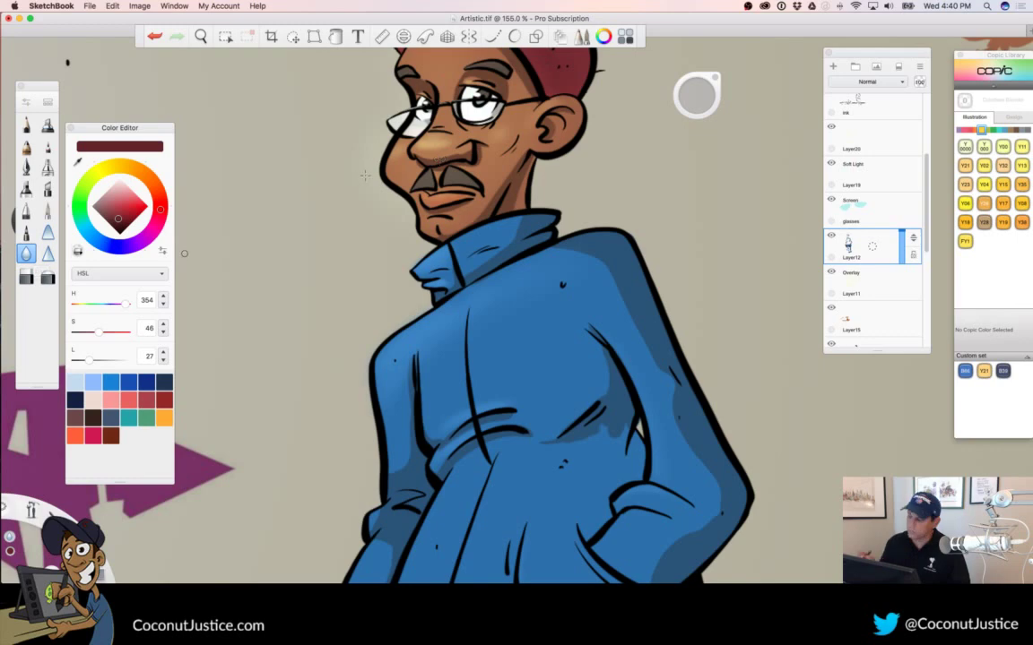
{"action": "key", "text": "space"}
{"action": "left_click_drag", "start_coordinate": [458, 177], "coordinate": [561, 170]}
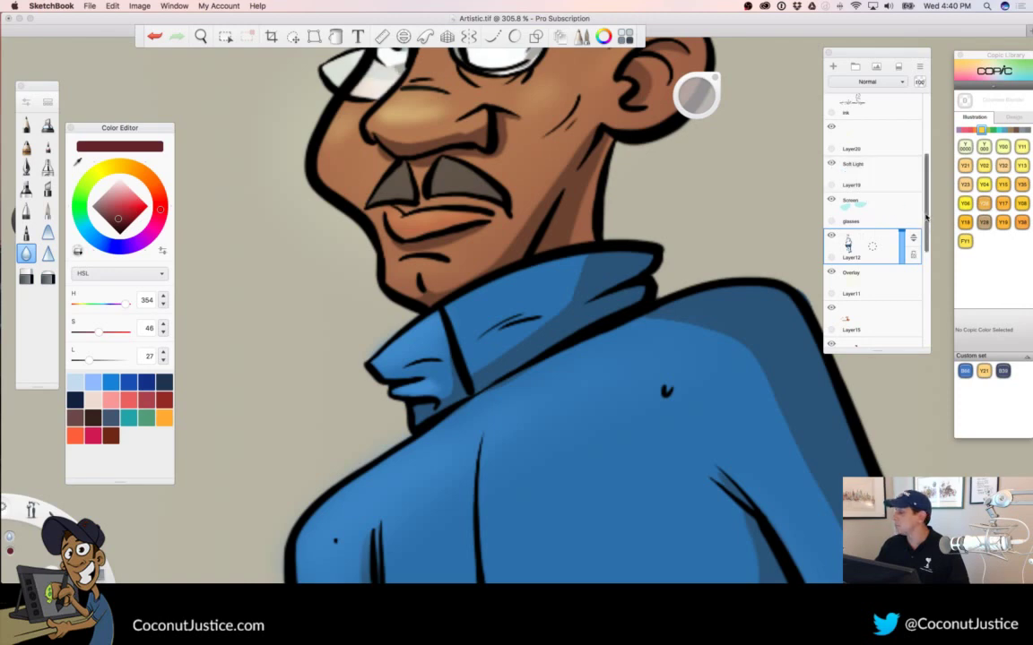
{"action": "scroll", "coordinate": [926, 199], "scroll_direction": "up", "scroll_amount": 2}
{"action": "scroll", "coordinate": [926, 199], "scroll_direction": "up", "scroll_amount": 2}
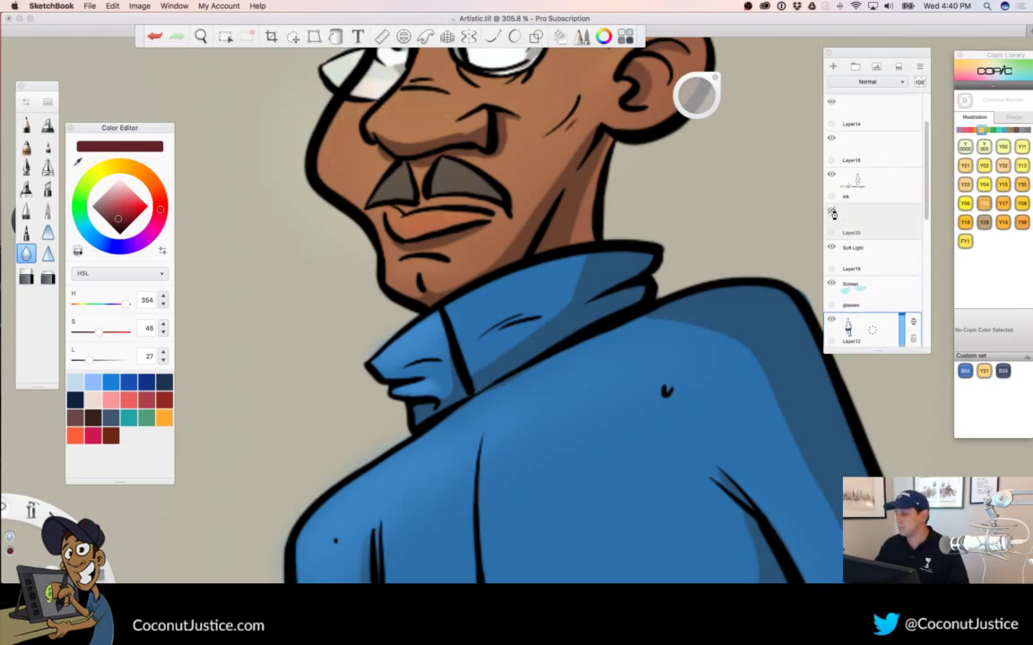
{"action": "left_click", "coordinate": [859, 213]}
{"action": "key", "text": "space"}
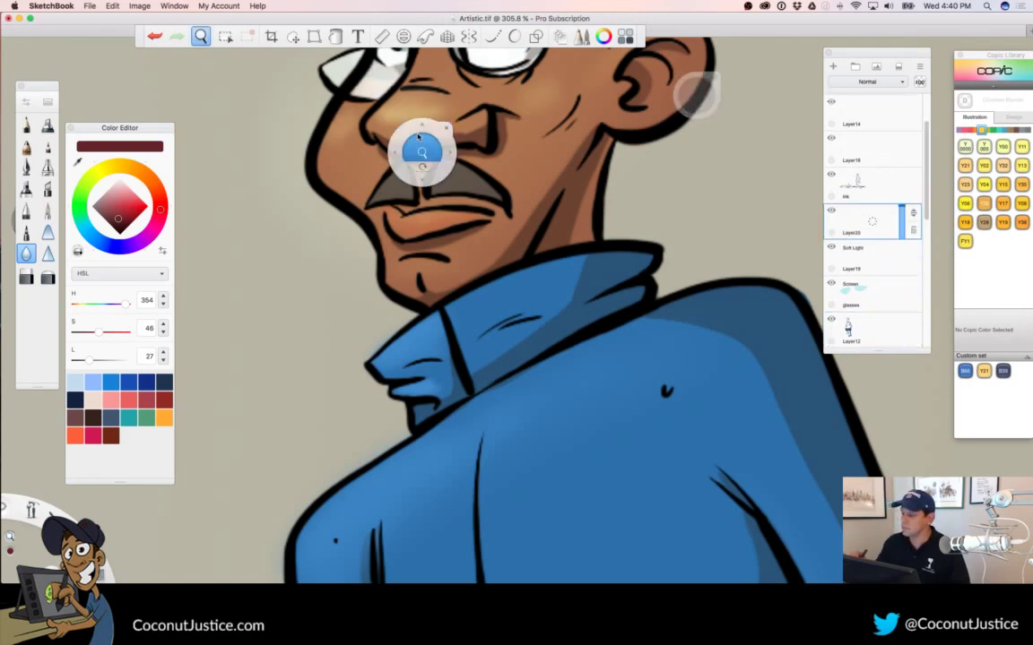
{"action": "left_click_drag", "start_coordinate": [425, 148], "coordinate": [443, 177]}
{"action": "left_click_drag", "start_coordinate": [442, 240], "coordinate": [437, 386]}
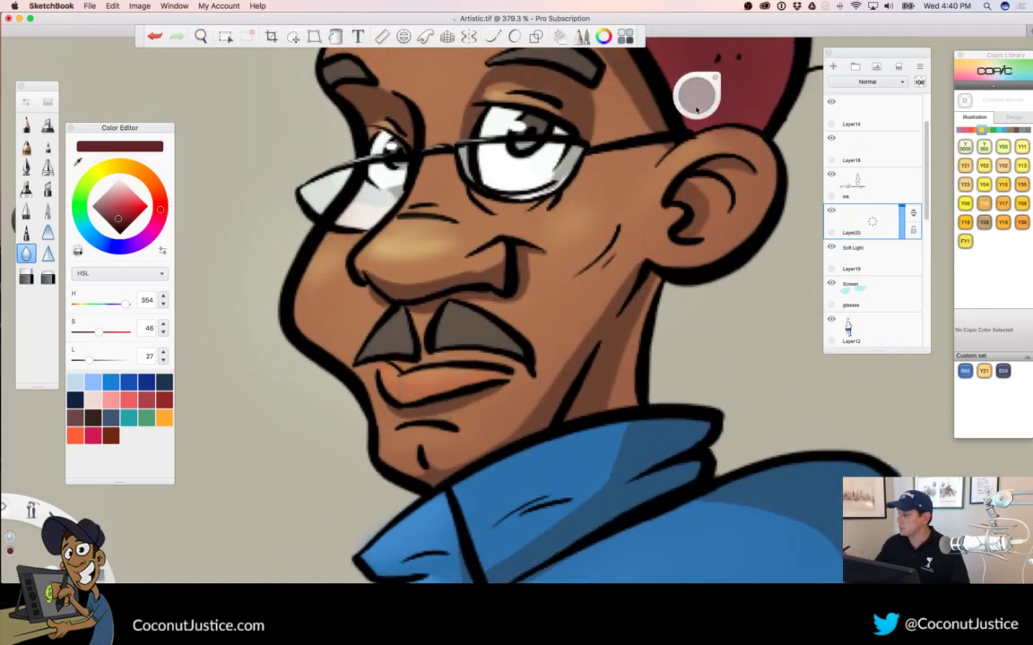
{"action": "left_click_drag", "start_coordinate": [694, 105], "coordinate": [793, 111]}
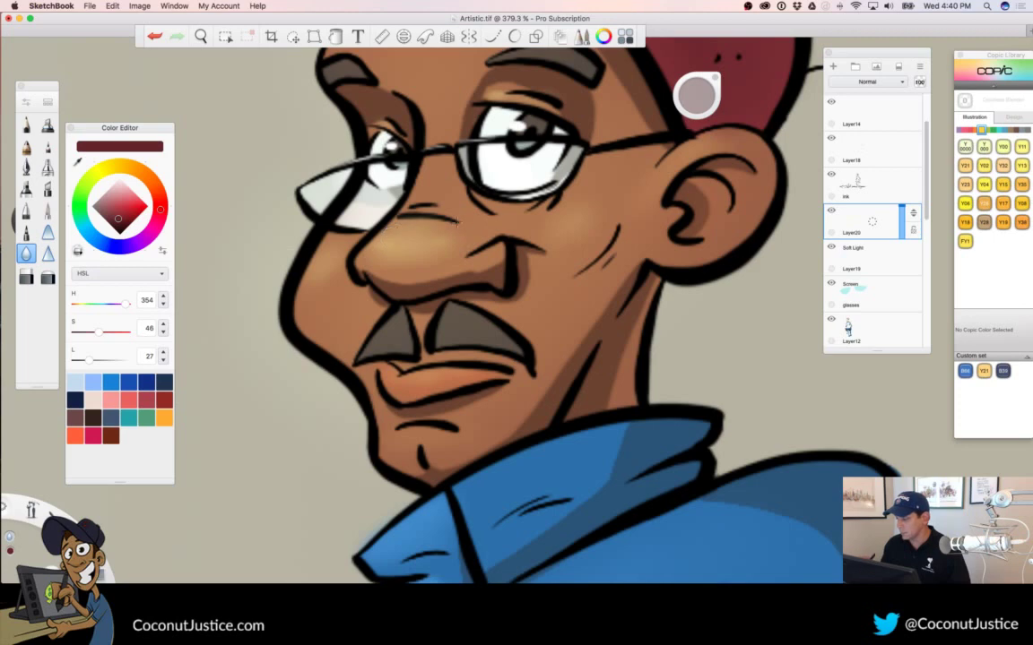
Sample the purple of the lettering's arrow for the airbrush and add a new layer above Layer20
{"action": "key", "text": "space"}
{"action": "left_click_drag", "start_coordinate": [503, 318], "coordinate": [395, 360]}
{"action": "left_click", "coordinate": [312, 384], "text": "alt"}
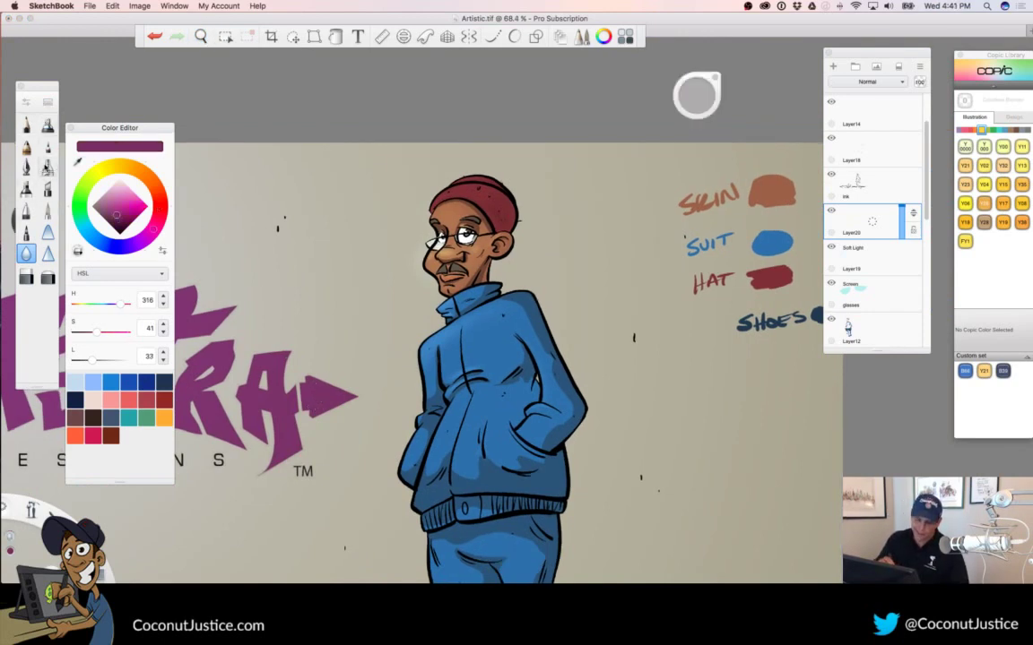
{"action": "left_click", "coordinate": [48, 167]}
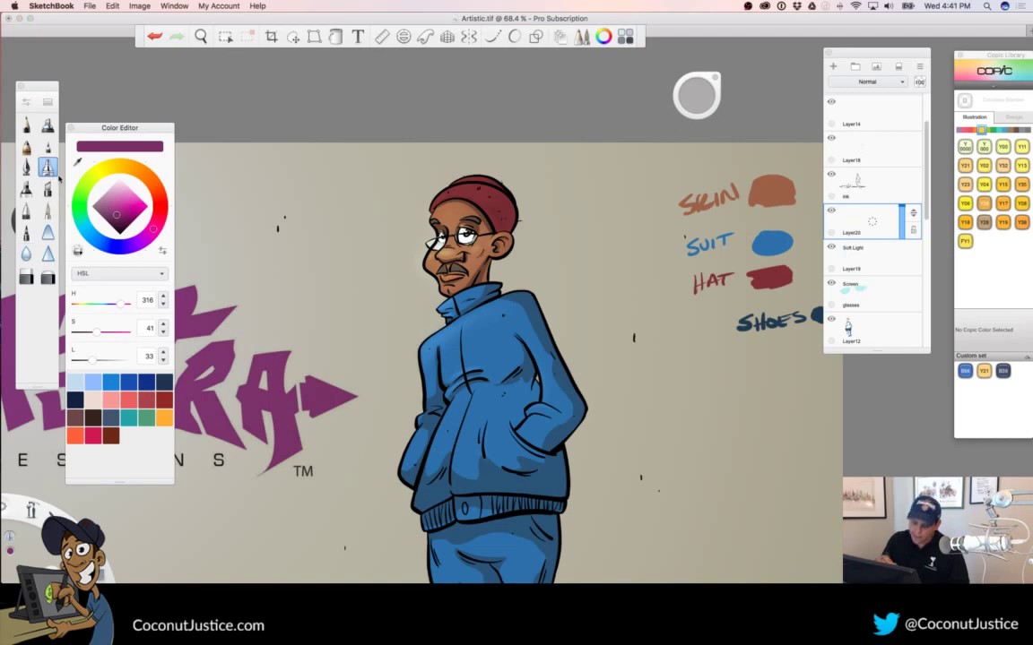
{"action": "left_click", "coordinate": [835, 67]}
Try airbrushing purple along the neck's shadow below the ear with a resized brush
{"action": "key", "text": "space"}
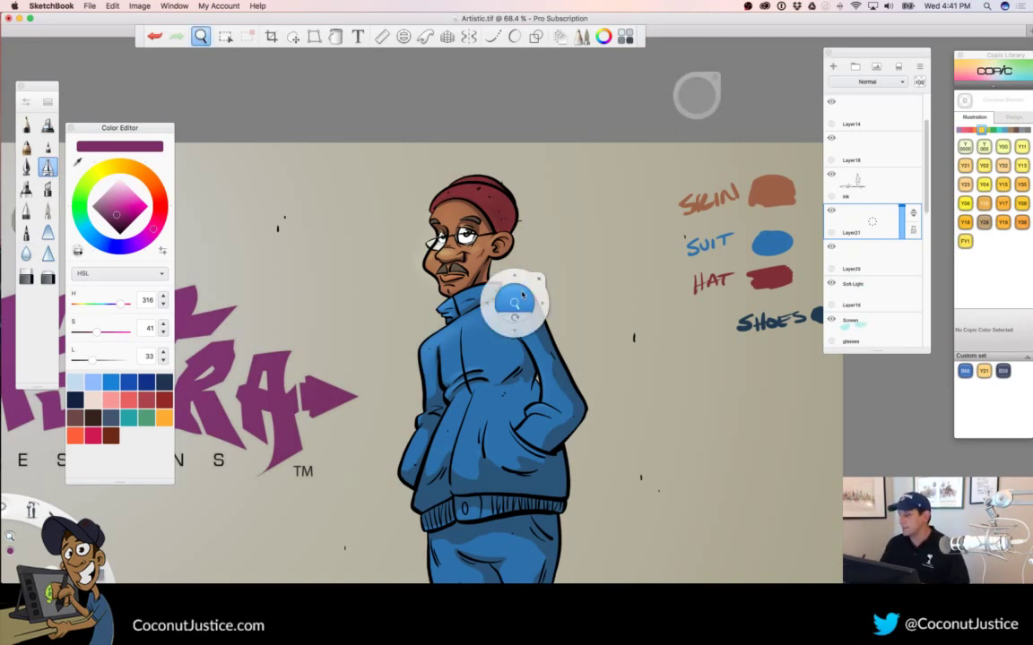
{"action": "left_click_drag", "start_coordinate": [515, 303], "coordinate": [682, 315]}
{"action": "left_click_drag", "start_coordinate": [339, 307], "coordinate": [559, 450]}
{"action": "left_click_drag", "start_coordinate": [560, 354], "coordinate": [632, 360]}
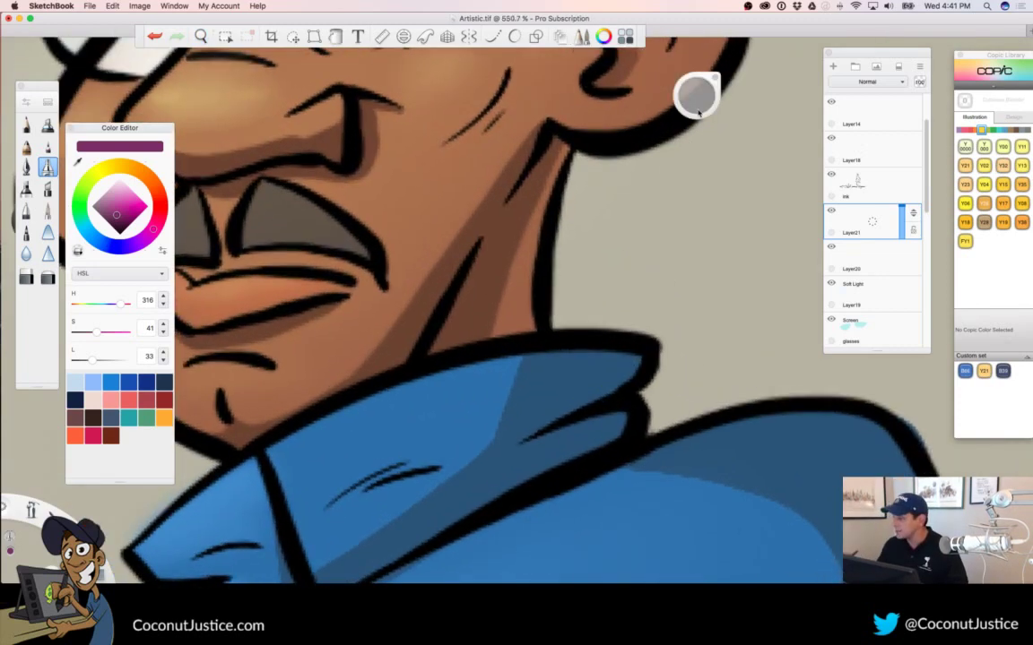
{"action": "left_click_drag", "start_coordinate": [703, 101], "coordinate": [689, 102]}
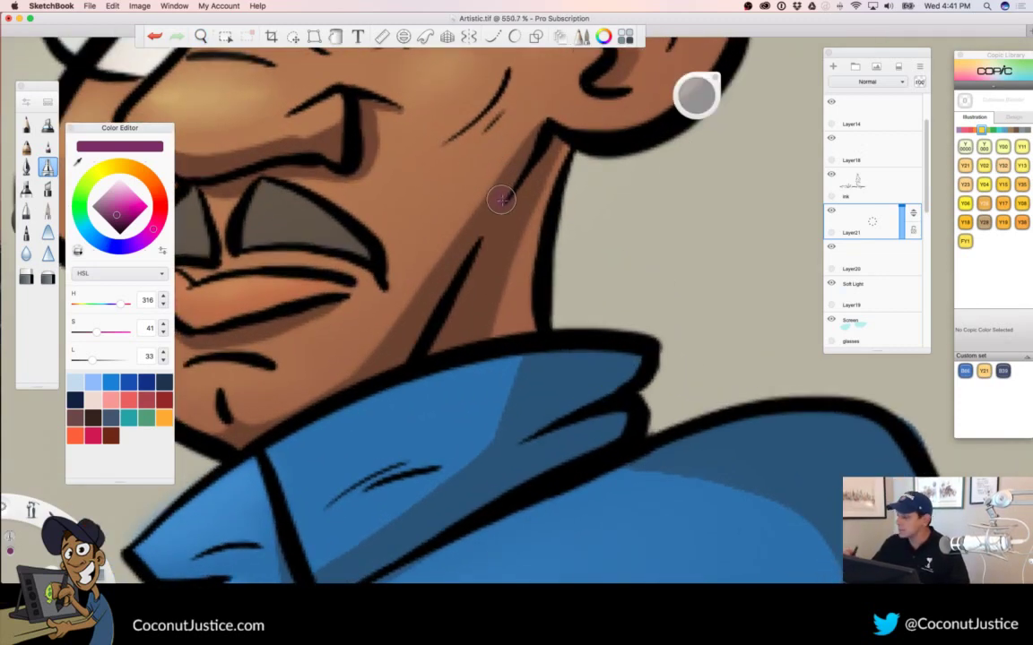
{"action": "key", "text": "super+z"}
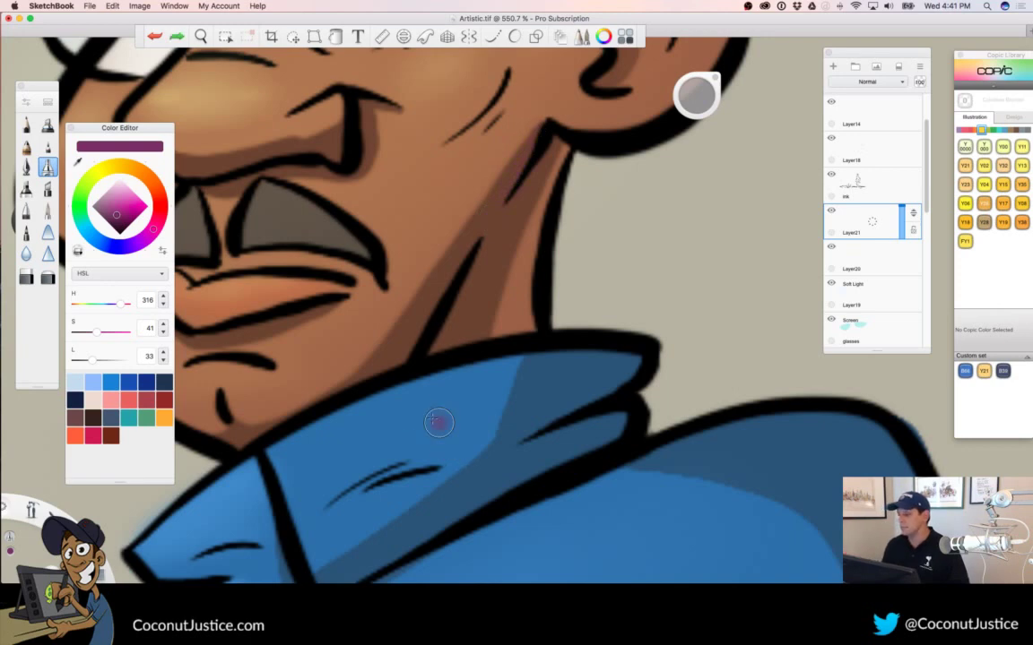
Paint thin purple accents beside the two dark neck creases using a resized Pencil brush
{"action": "left_click", "coordinate": [27, 126]}
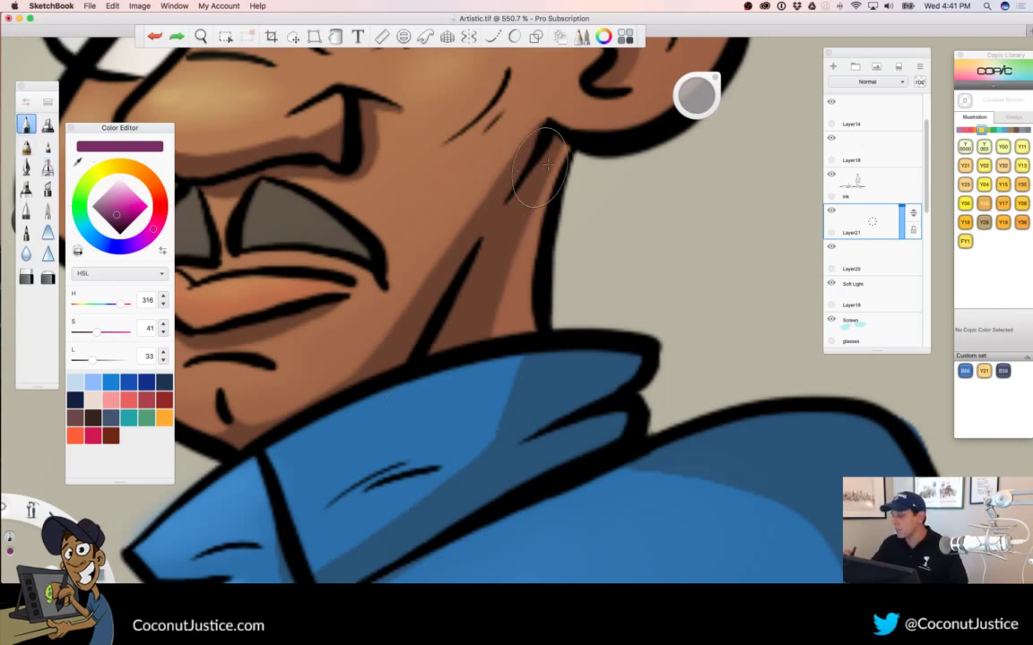
{"action": "mouse_move", "coordinate": [694, 99]}
{"action": "left_mouse_down"}
{"action": "mouse_move", "coordinate": [663, 111]}
{"action": "mouse_move", "coordinate": [724, 112]}
{"action": "mouse_move", "coordinate": [476, 151]}
{"action": "mouse_move", "coordinate": [184, 217]}
{"action": "left_mouse_up"}
{"action": "left_click_drag", "start_coordinate": [728, 109], "coordinate": [336, 154]}
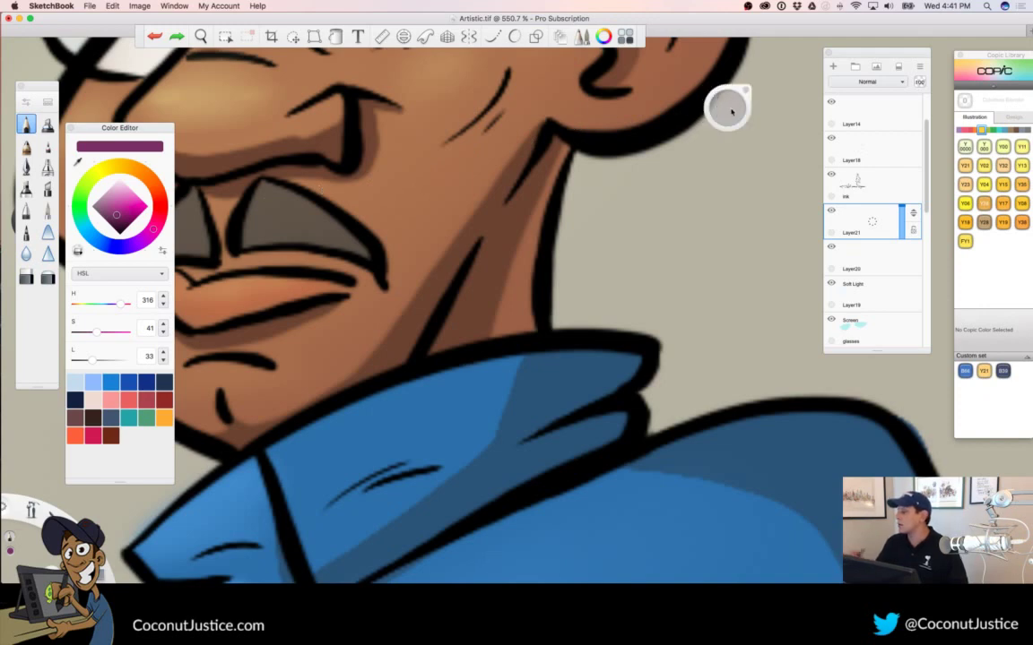
{"action": "left_click_drag", "start_coordinate": [726, 106], "coordinate": [723, 105]}
{"action": "key", "text": "space"}
{"action": "left_click_drag", "start_coordinate": [521, 190], "coordinate": [606, 165]}
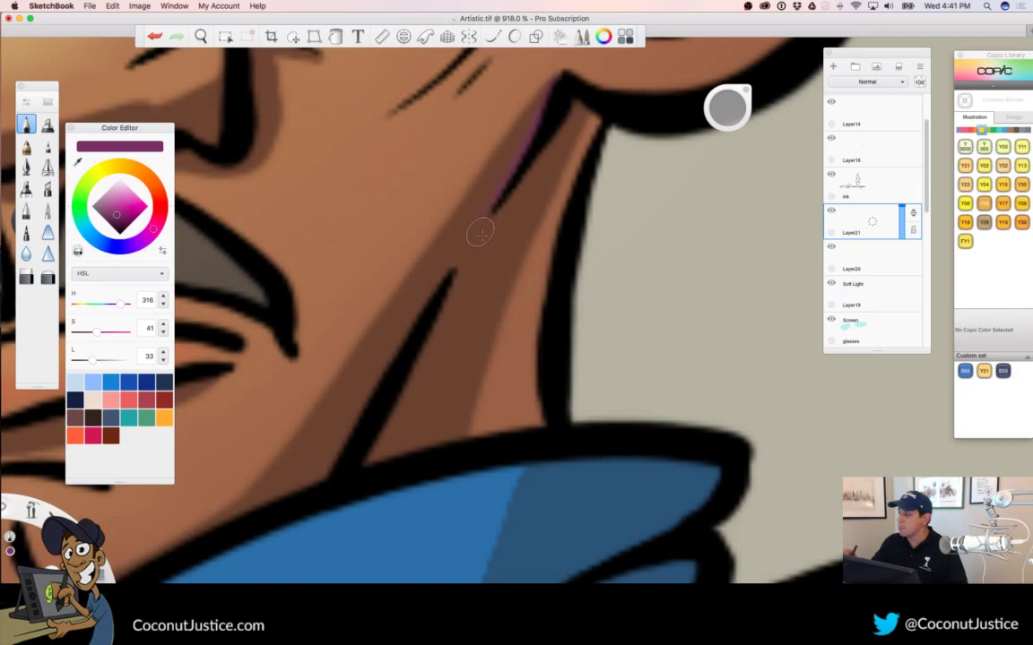
{"action": "left_click_drag", "start_coordinate": [328, 474], "coordinate": [406, 346]}
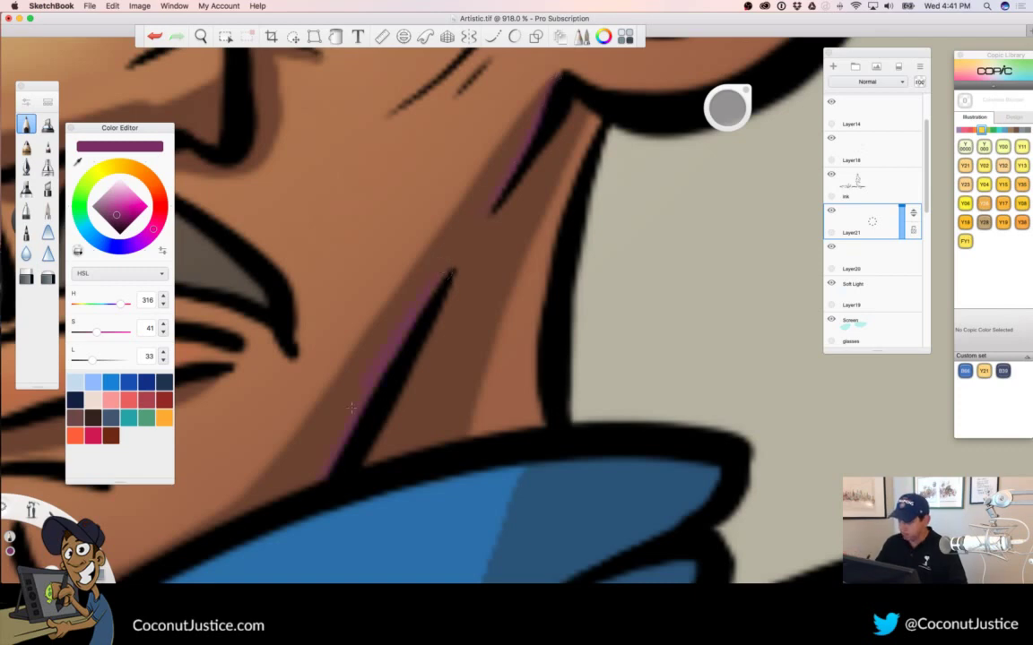
Add purple rim accents along the ear's lower edge and the back of the neck, and check the figure
{"action": "key", "text": "space"}
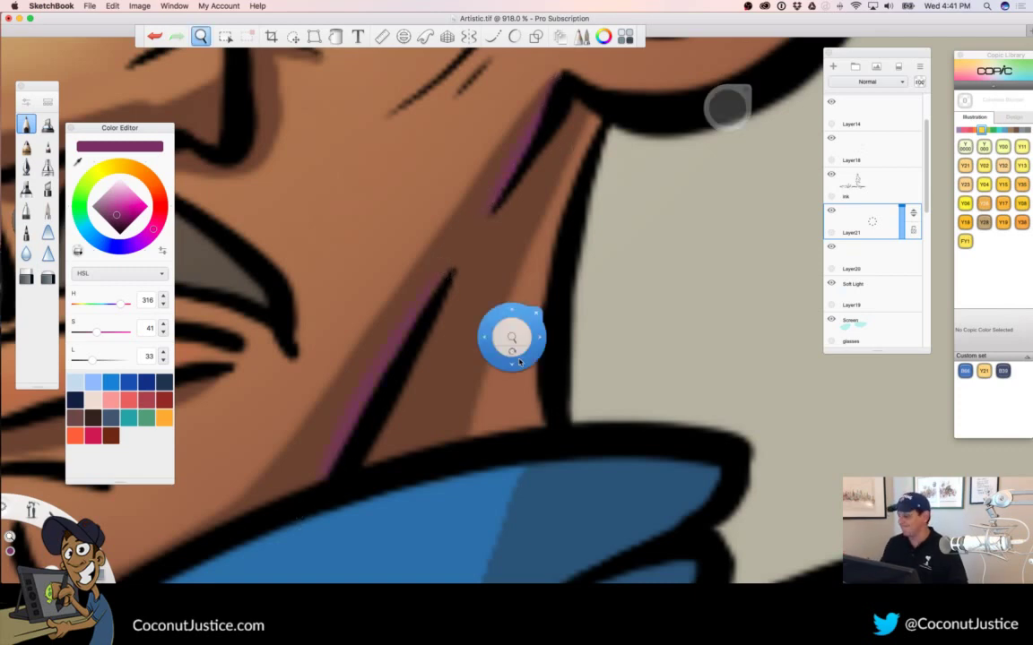
{"action": "left_click_drag", "start_coordinate": [512, 336], "coordinate": [279, 390]}
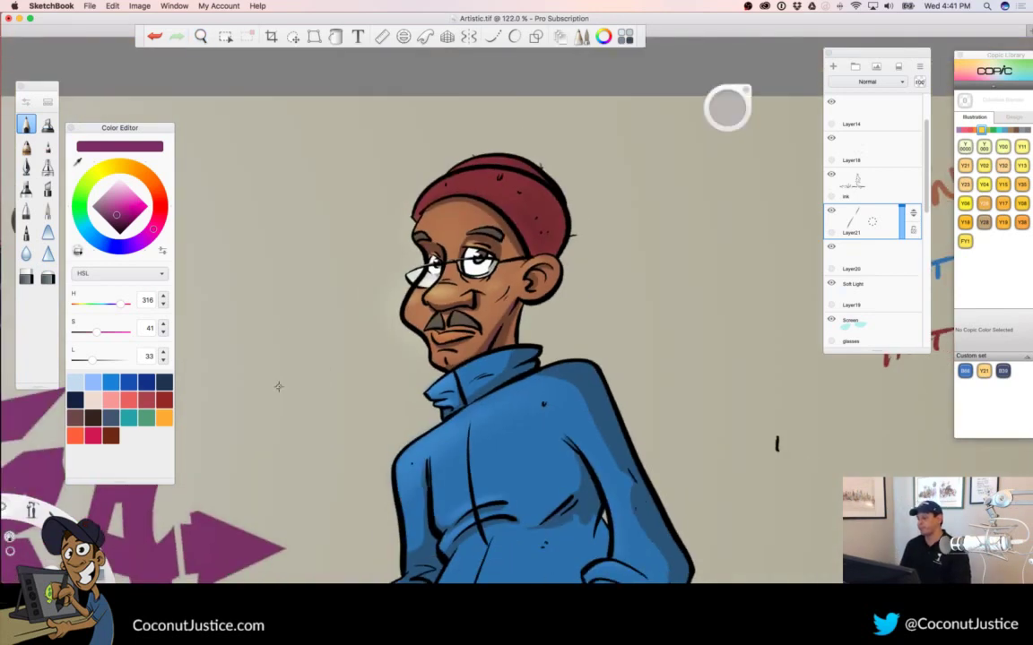
{"action": "key", "text": "space"}
{"action": "mouse_move", "coordinate": [515, 296]}
{"action": "left_mouse_down"}
{"action": "mouse_move", "coordinate": [654, 286]}
{"action": "mouse_move", "coordinate": [675, 265]}
{"action": "mouse_move", "coordinate": [670, 186]}
{"action": "left_mouse_up"}
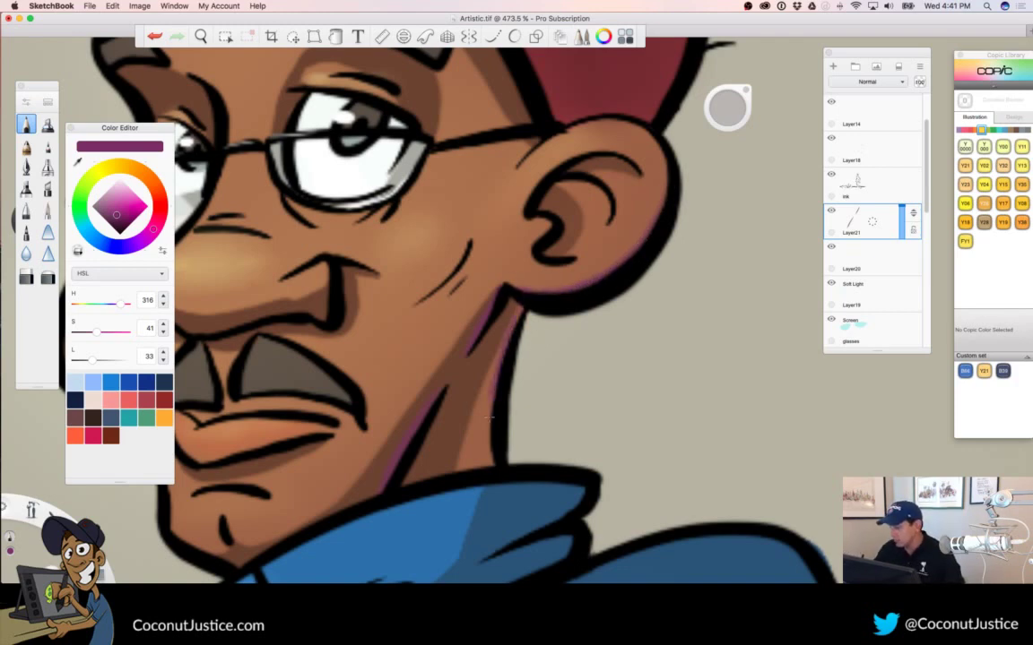
{"action": "key", "text": "space"}
{"action": "left_click_drag", "start_coordinate": [537, 346], "coordinate": [570, 441]}
{"action": "key", "text": "space"}
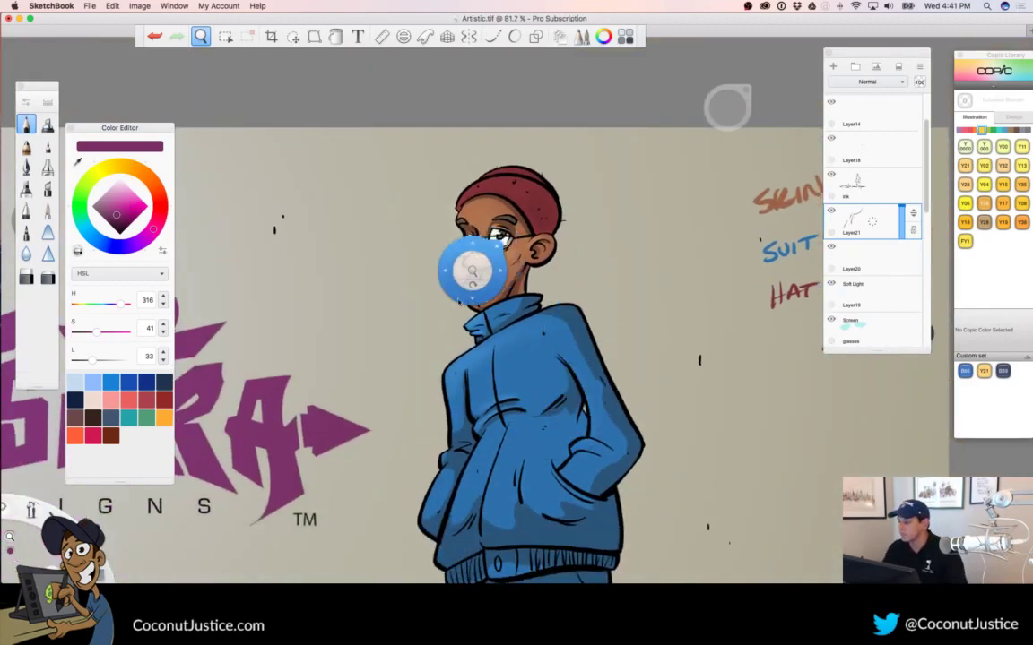
Paint purple accents along the underside of the nose and the nostril crease, and check the figure
{"action": "left_click_drag", "start_coordinate": [517, 285], "coordinate": [762, 318]}
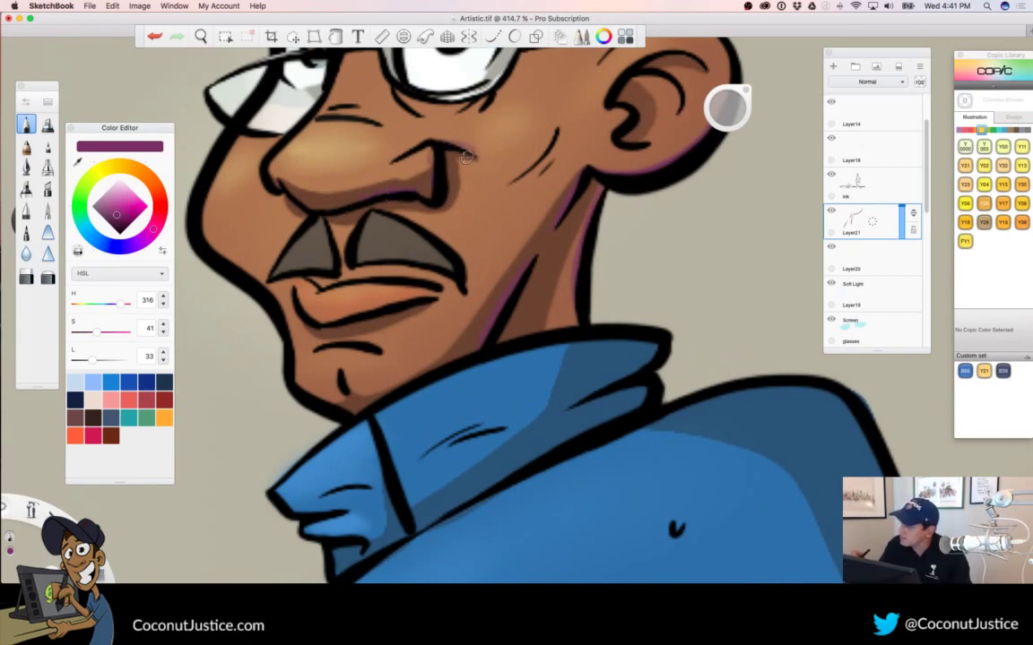
{"action": "key", "text": "space"}
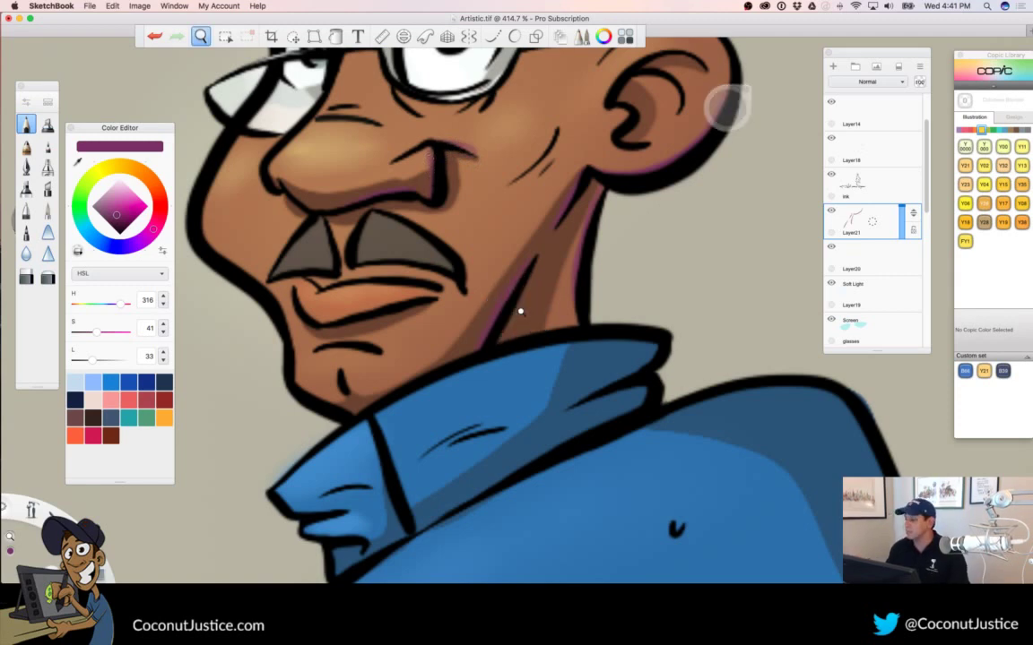
{"action": "left_click_drag", "start_coordinate": [521, 309], "coordinate": [282, 360]}
{"action": "left_click_drag", "start_coordinate": [625, 458], "coordinate": [612, 423]}
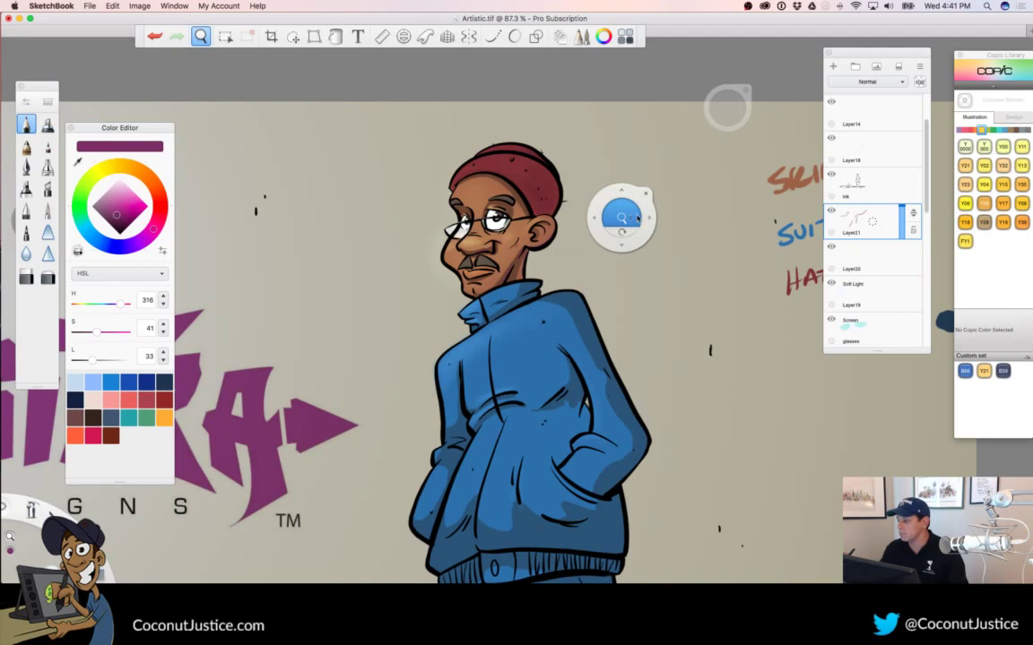
Add a thin purple accent inside the hat's back edge above the ear, and check the full figure
{"action": "left_click_drag", "start_coordinate": [637, 218], "coordinate": [700, 211]}
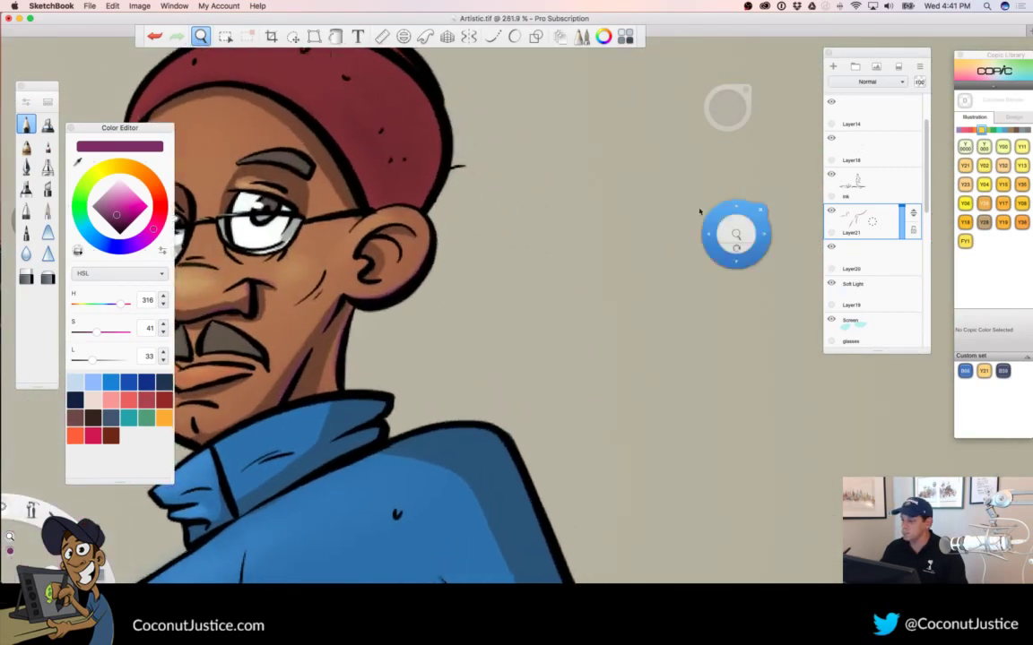
{"action": "left_click_drag", "start_coordinate": [476, 167], "coordinate": [529, 162]}
{"action": "left_click_drag", "start_coordinate": [468, 226], "coordinate": [572, 357]}
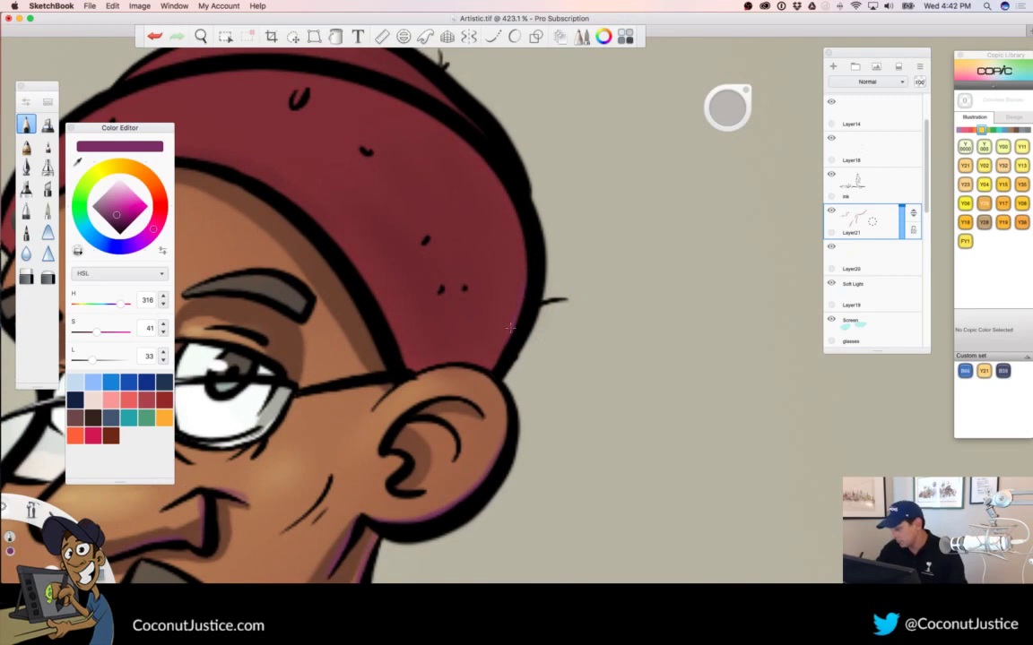
{"action": "key", "text": "space"}
{"action": "left_click_drag", "start_coordinate": [533, 383], "coordinate": [286, 393]}
{"action": "left_click_drag", "start_coordinate": [598, 481], "coordinate": [572, 321]}
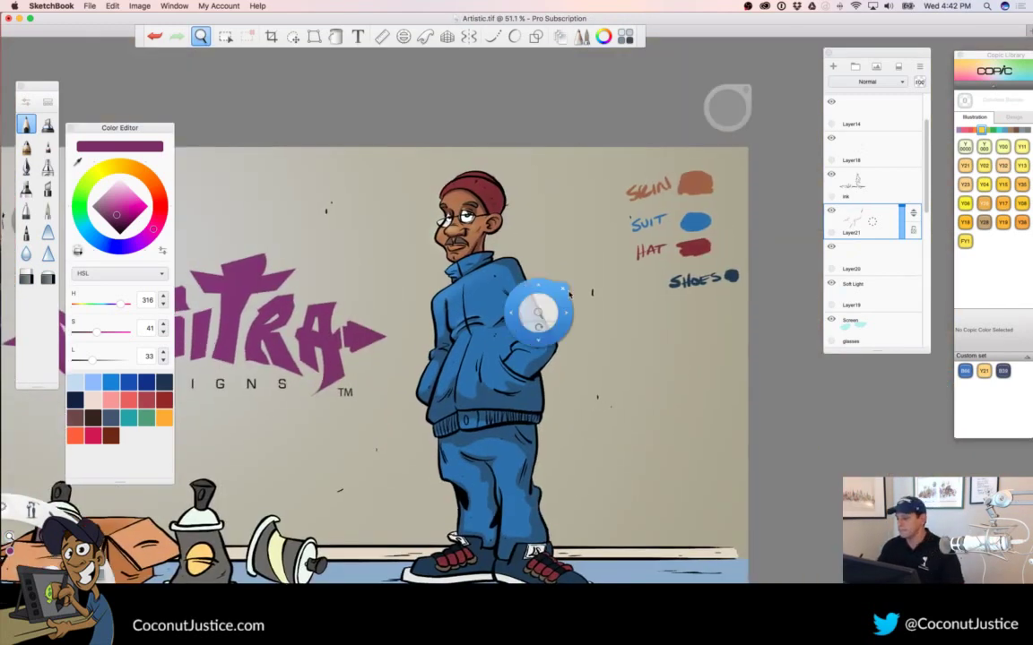
Strengthen the purple rim along the hat's back edge and the ear's outer edge with the ink pen brush
{"action": "left_click", "coordinate": [26, 166]}
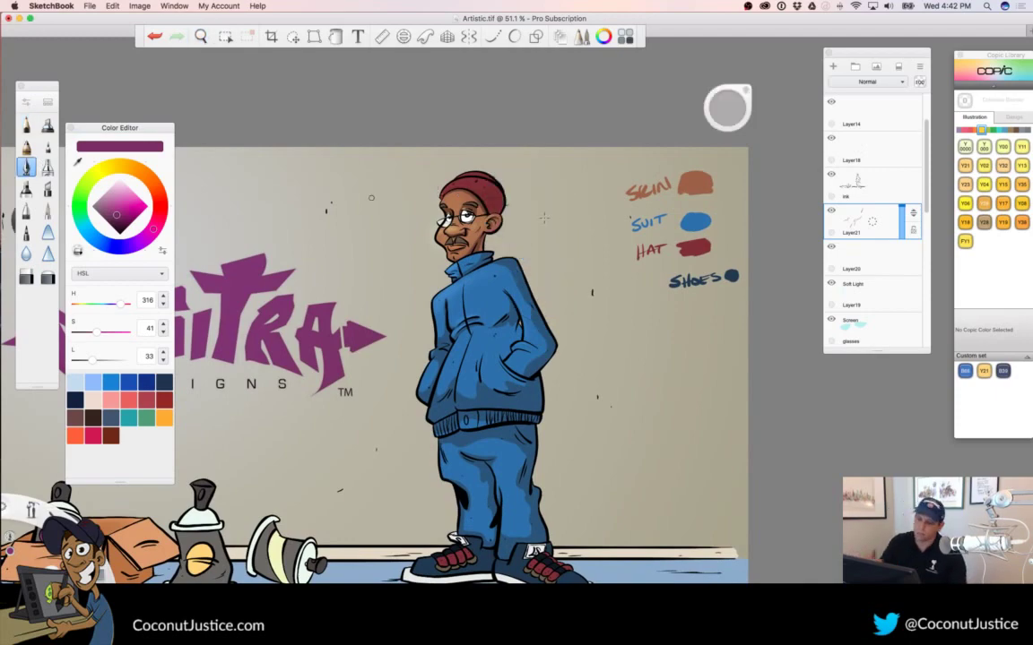
{"action": "scroll", "coordinate": [574, 229], "scroll_direction": "up", "scroll_amount": 6}
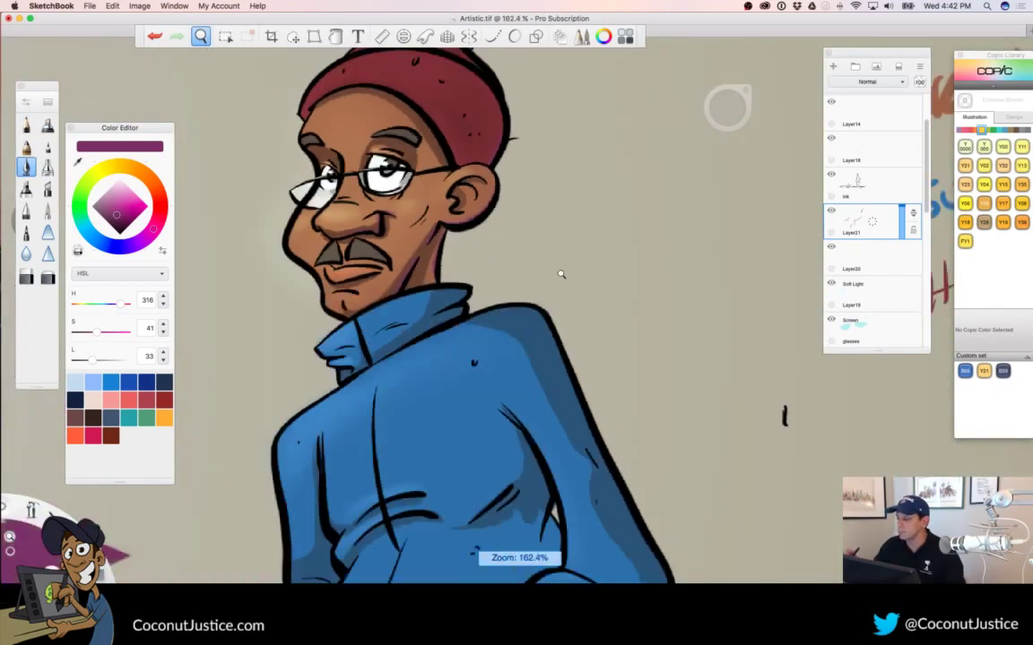
{"action": "left_click_drag", "start_coordinate": [561, 275], "coordinate": [484, 260]}
{"action": "mouse_move", "coordinate": [552, 166]}
{"action": "left_mouse_down"}
{"action": "mouse_move", "coordinate": [710, 175]}
{"action": "mouse_move", "coordinate": [749, 165]}
{"action": "left_mouse_up"}
{"action": "left_click_drag", "start_coordinate": [406, 344], "coordinate": [500, 521]}
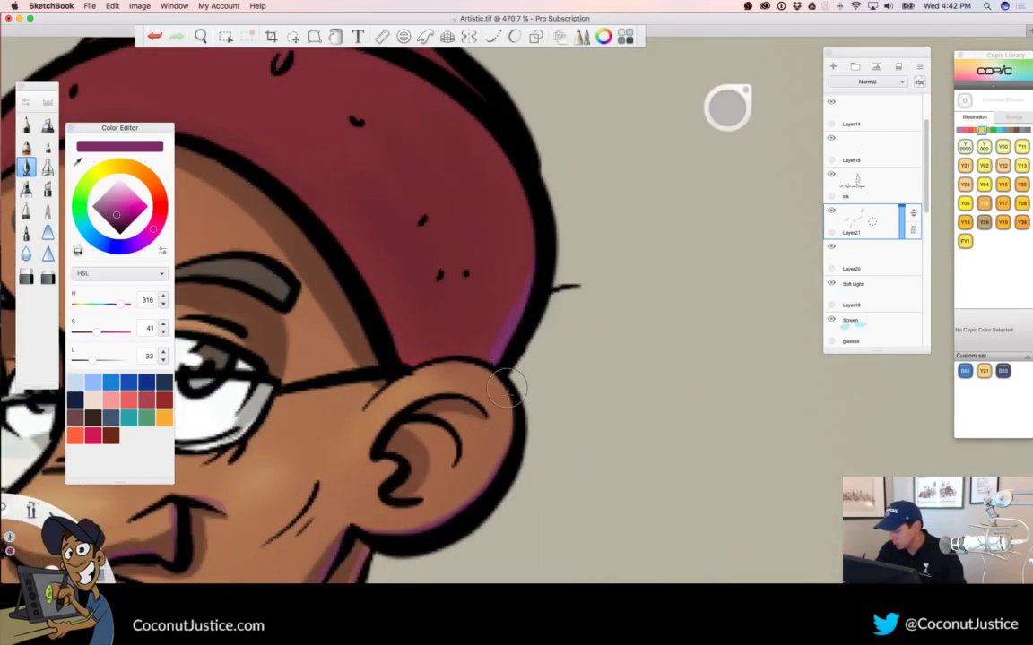
{"action": "scroll", "coordinate": [570, 507], "scroll_direction": "down", "scroll_amount": 5}
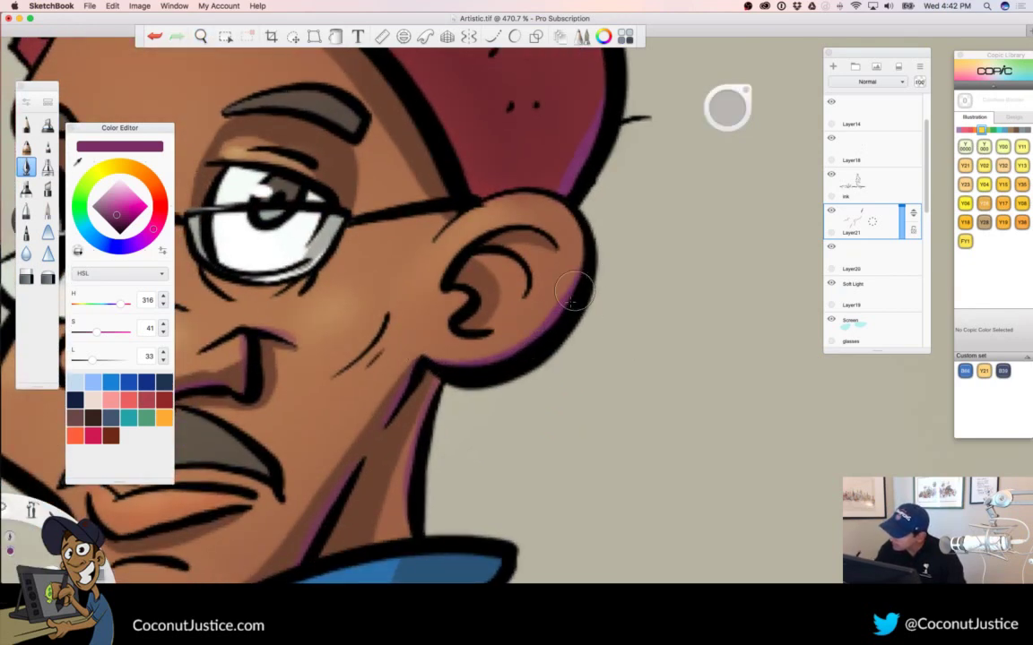
Paint purple accents along the neck crease and the side of the nostril, and check the figure
{"action": "left_click_drag", "start_coordinate": [514, 495], "coordinate": [602, 385]}
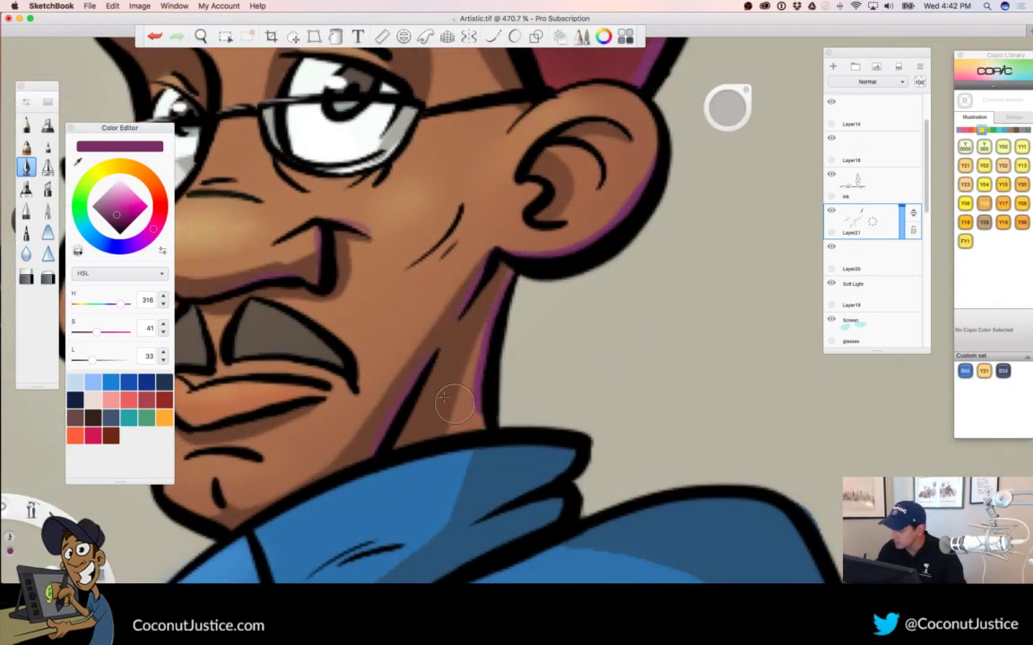
{"action": "left_click_drag", "start_coordinate": [395, 410], "coordinate": [374, 452]}
{"action": "left_click_drag", "start_coordinate": [316, 228], "coordinate": [315, 282]}
{"action": "key", "text": "space"}
{"action": "left_click_drag", "start_coordinate": [487, 327], "coordinate": [344, 400]}
{"action": "left_click_drag", "start_coordinate": [532, 465], "coordinate": [513, 357]}
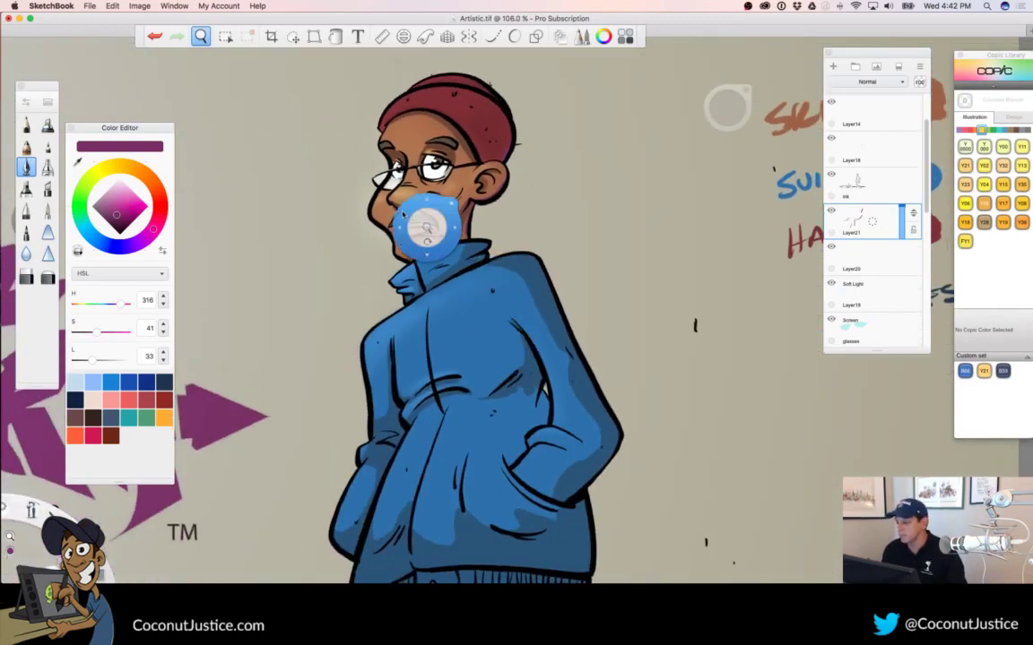
Extend the purple accent farther forward along the underside of the nose
{"action": "left_click_drag", "start_coordinate": [430, 230], "coordinate": [644, 272]}
{"action": "left_click_drag", "start_coordinate": [302, 293], "coordinate": [451, 453]}
{"action": "left_click_drag", "start_coordinate": [485, 348], "coordinate": [526, 340]}
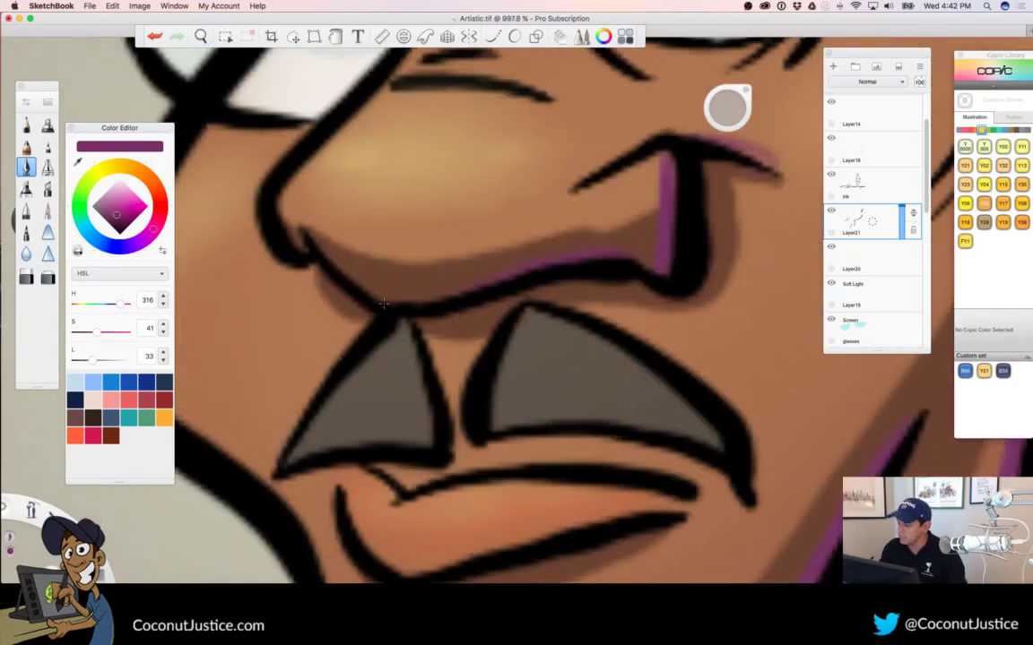
{"action": "key", "text": "space"}
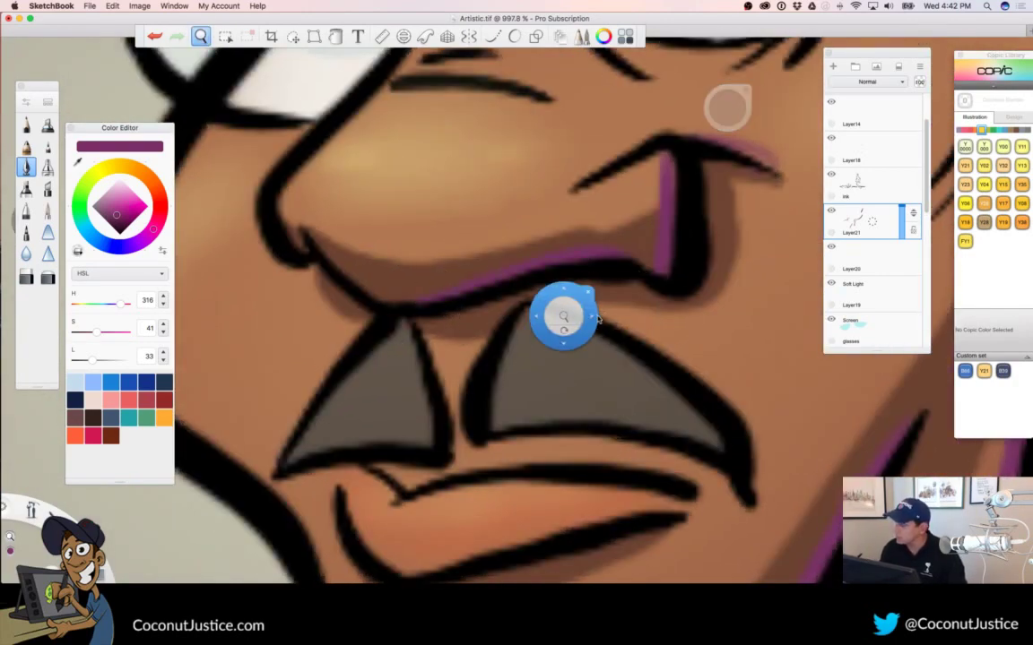
Paint a purple accent inside the back edge of the jacket collar and along its fold
{"action": "left_click_drag", "start_coordinate": [563, 319], "coordinate": [357, 325]}
{"action": "left_click_drag", "start_coordinate": [688, 492], "coordinate": [500, 331]}
{"action": "left_click_drag", "start_coordinate": [518, 240], "coordinate": [589, 214]}
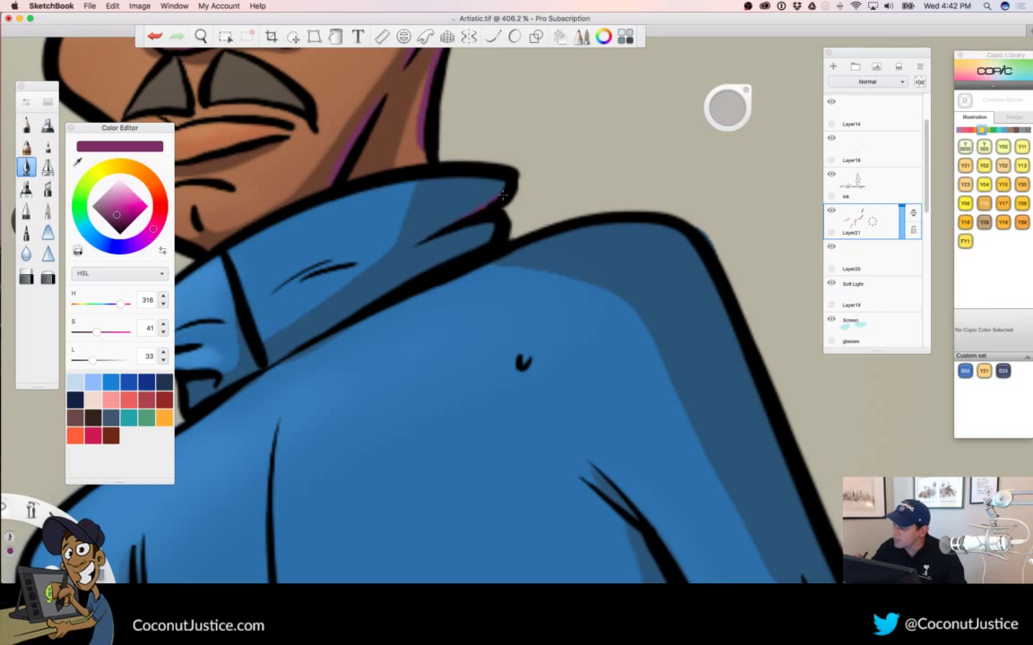
{"action": "left_click_drag", "start_coordinate": [503, 195], "coordinate": [461, 218]}
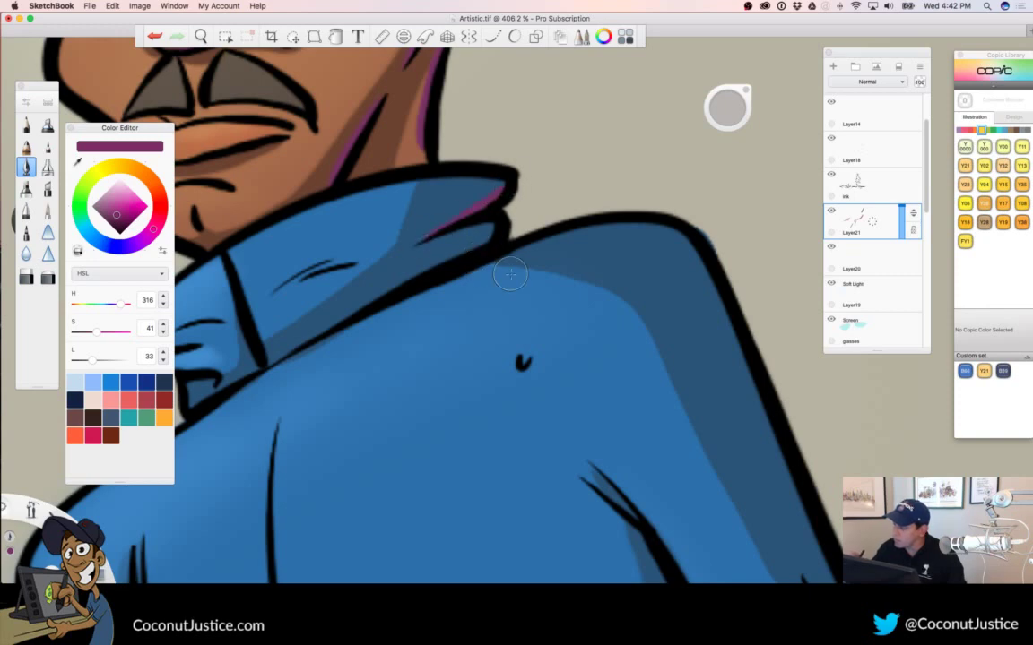
Paint a purple rim along the lower edge of the bent sleeve, from the elbow toward the pocket
{"action": "key", "text": "space"}
{"action": "left_click_drag", "start_coordinate": [610, 332], "coordinate": [434, 358]}
{"action": "left_click_drag", "start_coordinate": [676, 468], "coordinate": [712, 281]}
{"action": "key", "text": "space"}
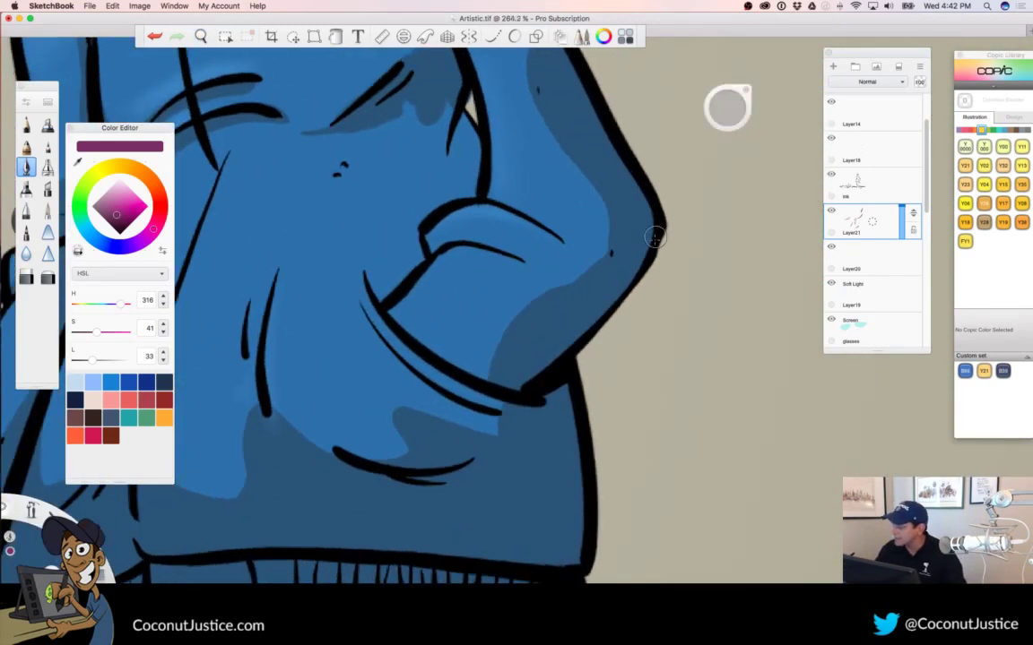
{"action": "key", "text": "space"}
{"action": "left_click_drag", "start_coordinate": [630, 273], "coordinate": [695, 240]}
{"action": "key", "text": "space"}
{"action": "left_click_drag", "start_coordinate": [584, 421], "coordinate": [606, 362]}
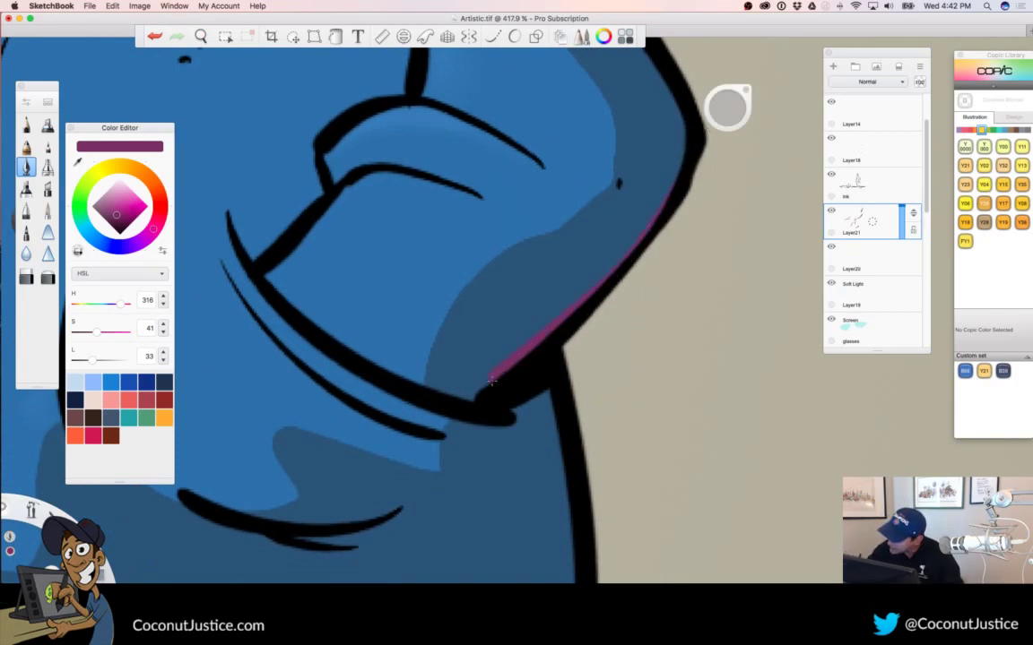
Paint a purple rim down the jacket's back edge and along its lower edge above the waistband, and check the full illustration
{"action": "key", "text": "space"}
{"action": "left_click_drag", "start_coordinate": [535, 374], "coordinate": [382, 419]}
{"action": "key", "text": "space"}
{"action": "left_click_drag", "start_coordinate": [577, 491], "coordinate": [648, 251]}
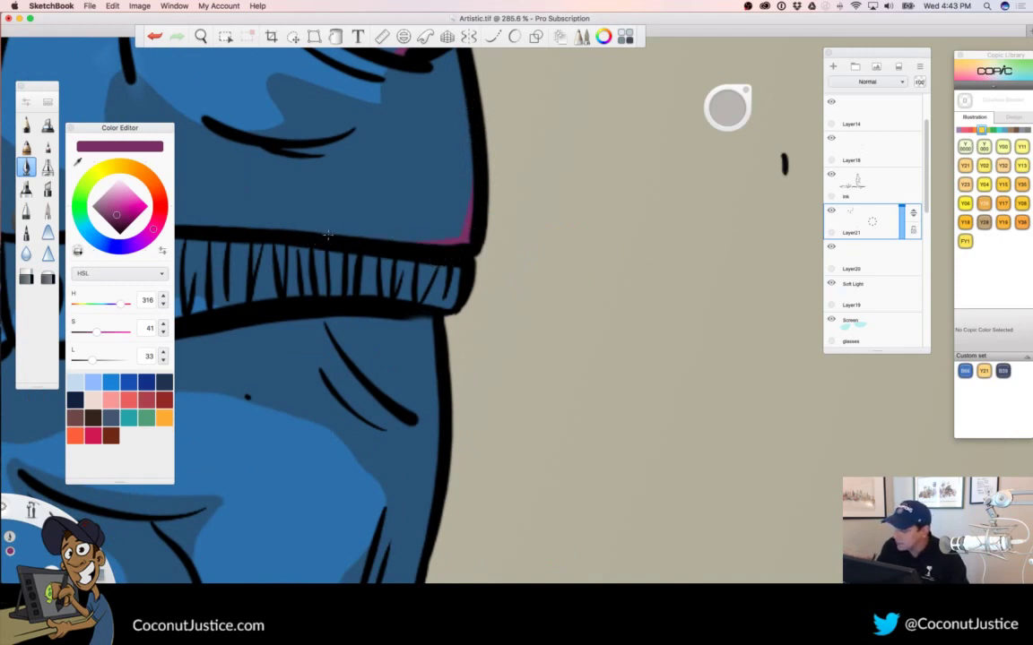
{"action": "left_click_drag", "start_coordinate": [454, 244], "coordinate": [467, 238]}
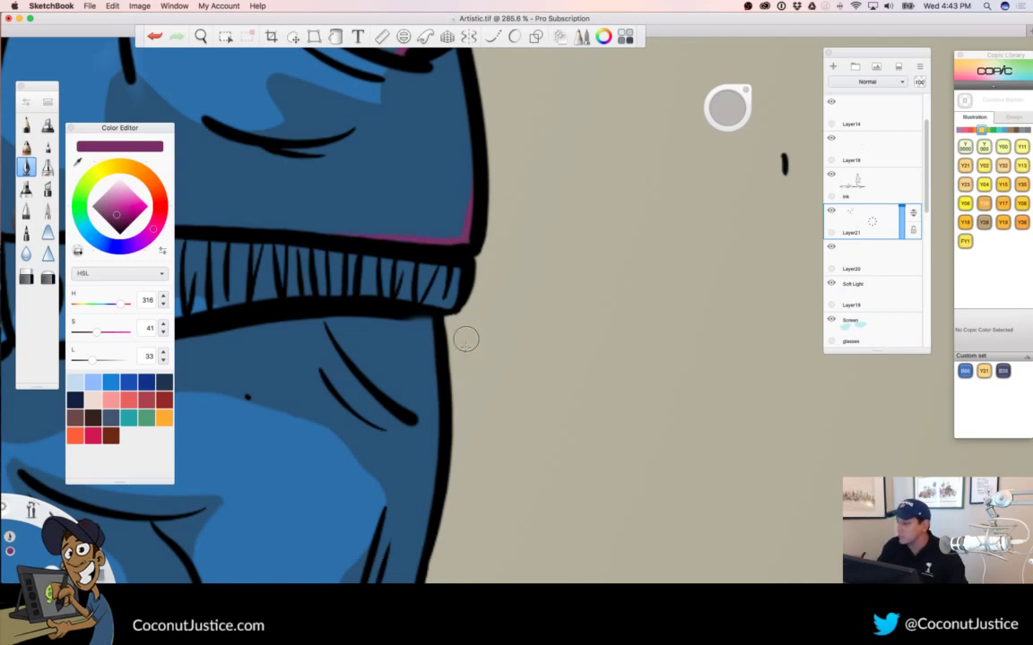
{"action": "key", "text": "space"}
{"action": "mouse_move", "coordinate": [504, 333]}
{"action": "left_mouse_down"}
{"action": "mouse_move", "coordinate": [392, 362]}
{"action": "mouse_move", "coordinate": [393, 393]}
{"action": "left_mouse_up"}
{"action": "left_click_drag", "start_coordinate": [553, 465], "coordinate": [533, 433]}
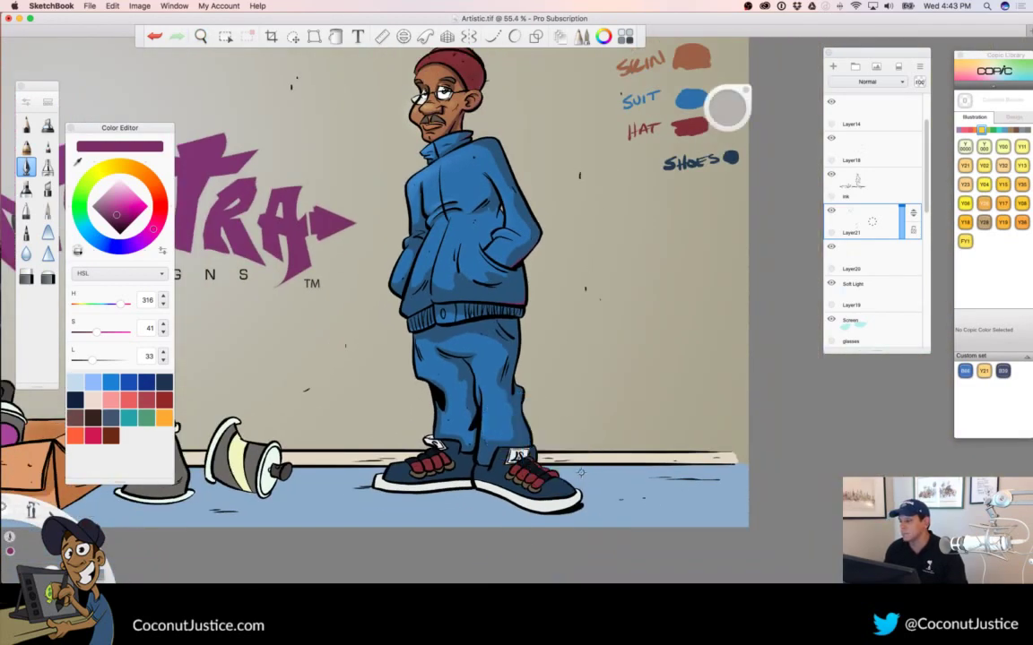
{"action": "key", "text": "space"}
{"action": "left_click_drag", "start_coordinate": [456, 334], "coordinate": [378, 348]}
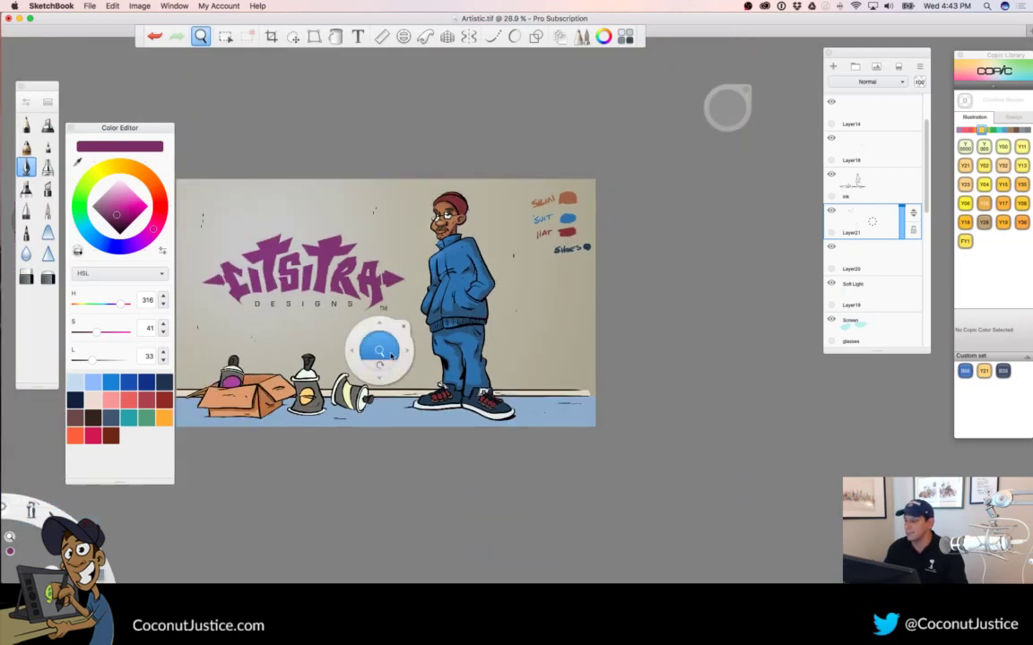
{"action": "left_click_drag", "start_coordinate": [498, 449], "coordinate": [544, 452]}
{"action": "left_click_drag", "start_coordinate": [532, 410], "coordinate": [568, 406]}
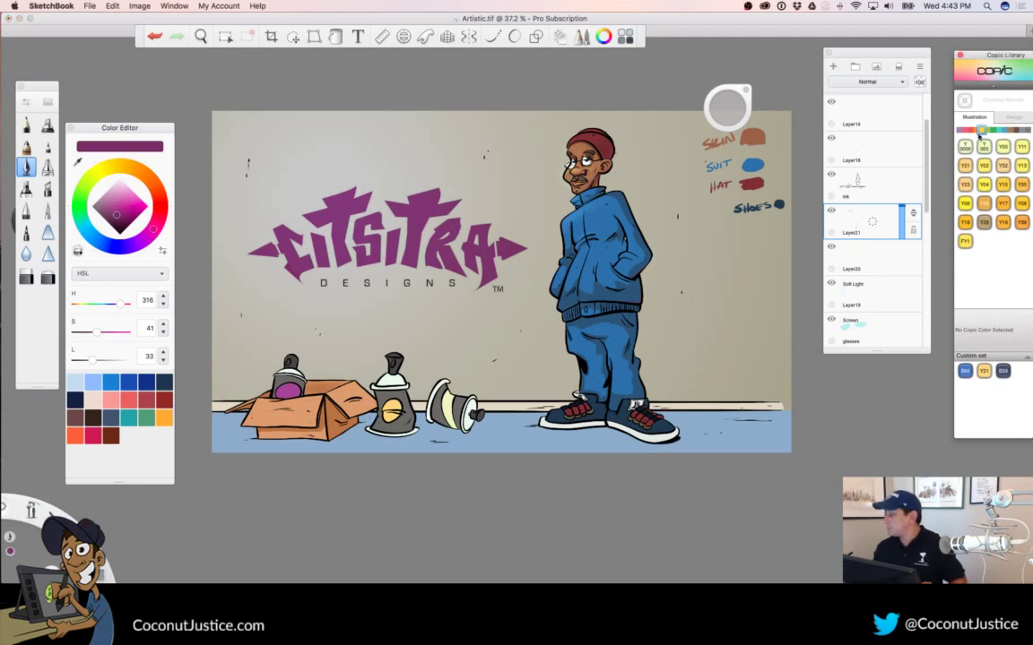
Choose the Copic color Y00 Barium Yellow and a soft brush for highlights on the hat
{"action": "left_click", "coordinate": [1002, 147]}
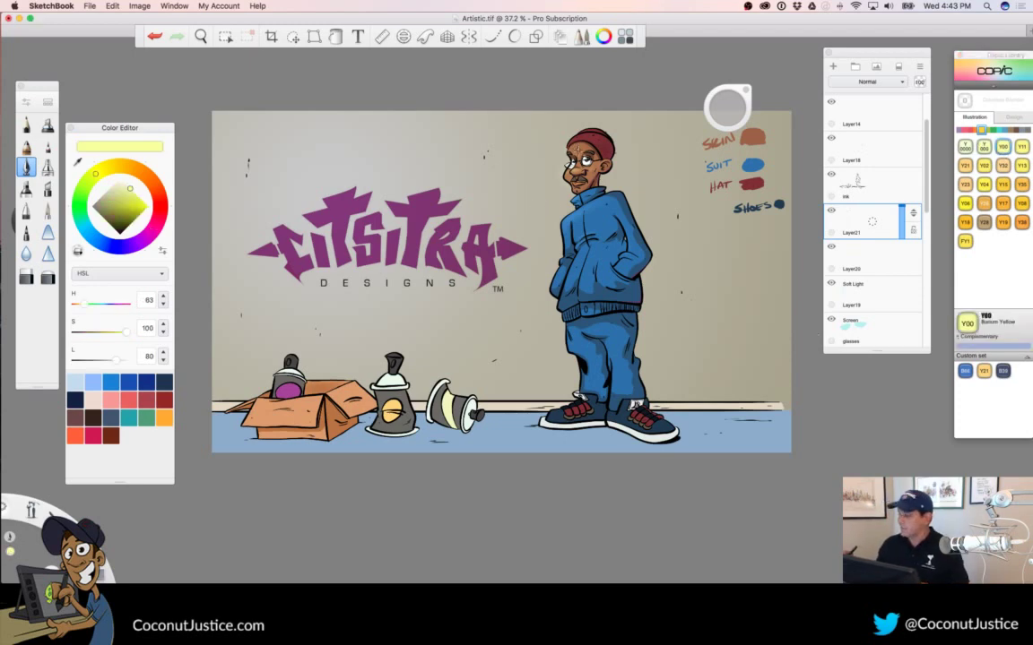
{"action": "key", "text": "space"}
{"action": "left_click_drag", "start_coordinate": [555, 181], "coordinate": [567, 334]}
{"action": "mouse_move", "coordinate": [550, 269]}
{"action": "left_mouse_down"}
{"action": "mouse_move", "coordinate": [608, 308]}
{"action": "mouse_move", "coordinate": [572, 239]}
{"action": "mouse_move", "coordinate": [582, 214]}
{"action": "mouse_move", "coordinate": [594, 222]}
{"action": "mouse_move", "coordinate": [626, 206]}
{"action": "mouse_move", "coordinate": [719, 207]}
{"action": "left_mouse_up"}
{"action": "left_click_drag", "start_coordinate": [466, 377], "coordinate": [532, 301]}
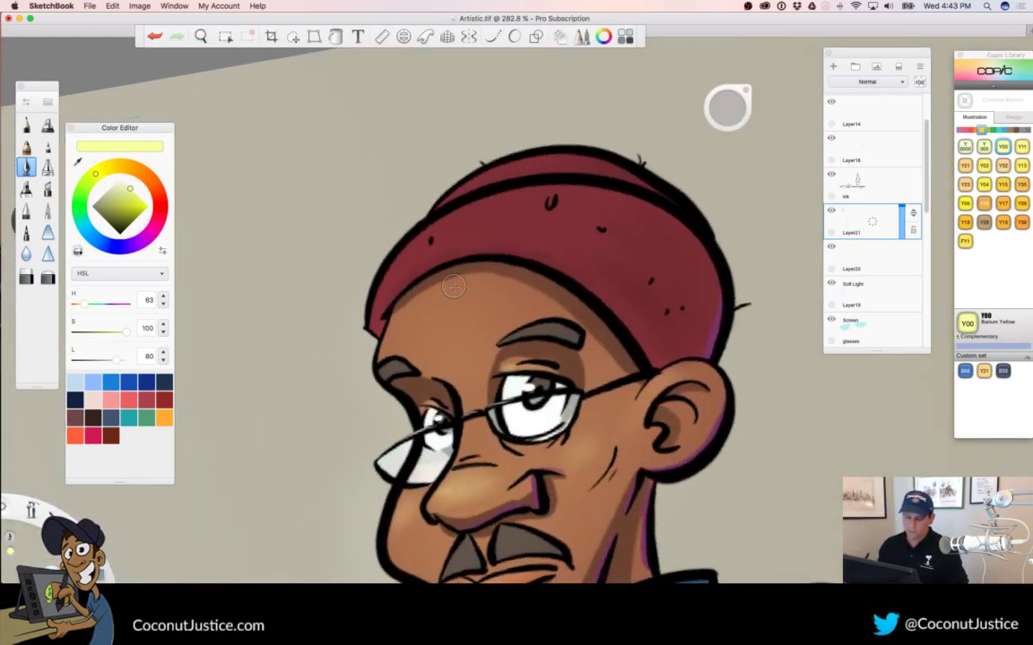
{"action": "left_click", "coordinate": [48, 167]}
Try pale yellow highlight strokes along the hat's upper front edge, and undo them
{"action": "left_click_drag", "start_coordinate": [523, 155], "coordinate": [419, 212]}
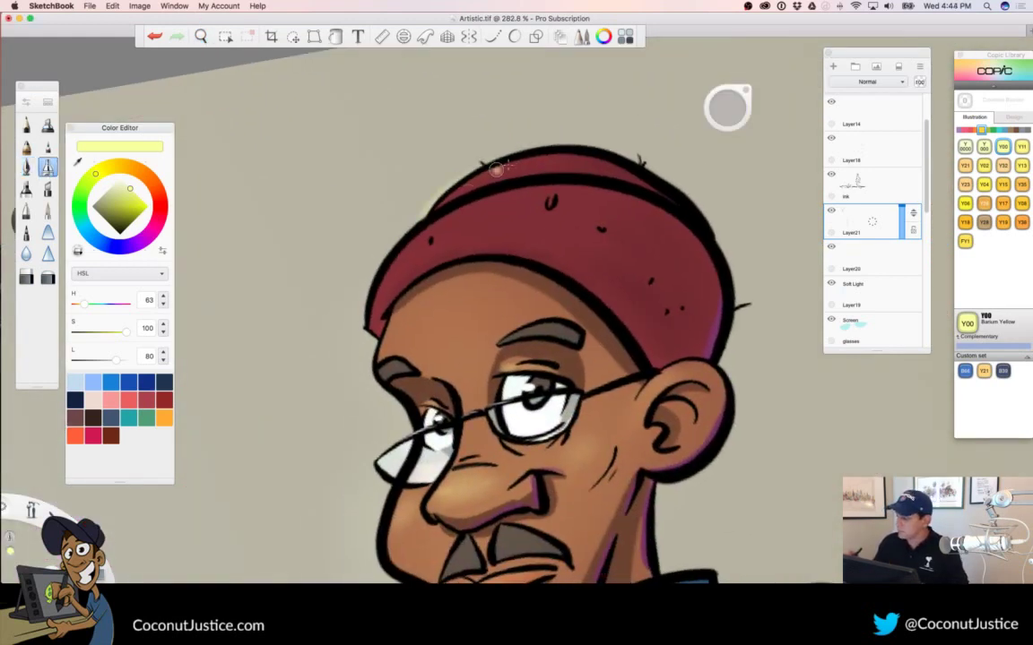
{"action": "left_click_drag", "start_coordinate": [491, 167], "coordinate": [426, 215]}
{"action": "key", "text": "super+z"}
{"action": "key", "text": "super+z"}
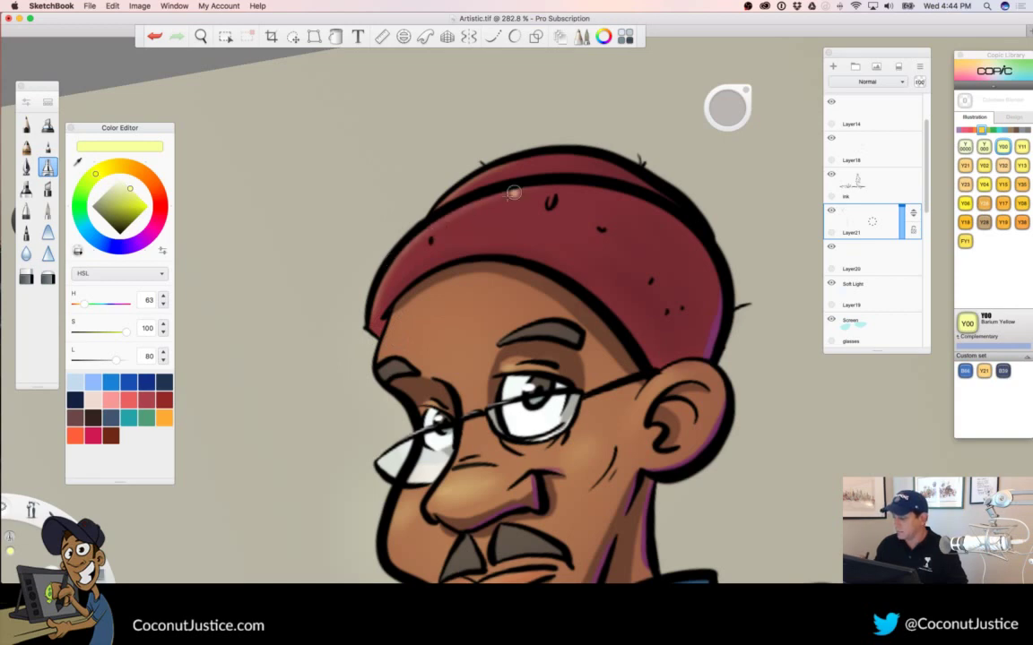
Examine the shading and accents on the face, the jacket and the whole illustration
{"action": "key", "text": "space"}
{"action": "left_click_drag", "start_coordinate": [515, 311], "coordinate": [367, 314]}
{"action": "left_click_drag", "start_coordinate": [496, 349], "coordinate": [399, 135]}
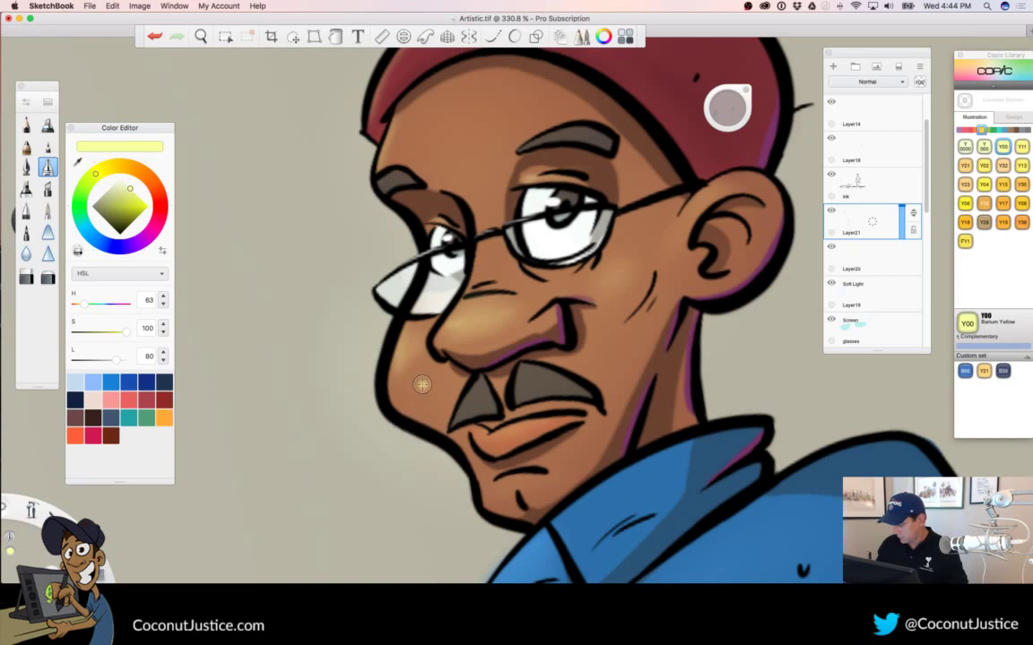
{"action": "key", "text": "space"}
{"action": "left_click_drag", "start_coordinate": [489, 367], "coordinate": [379, 401]}
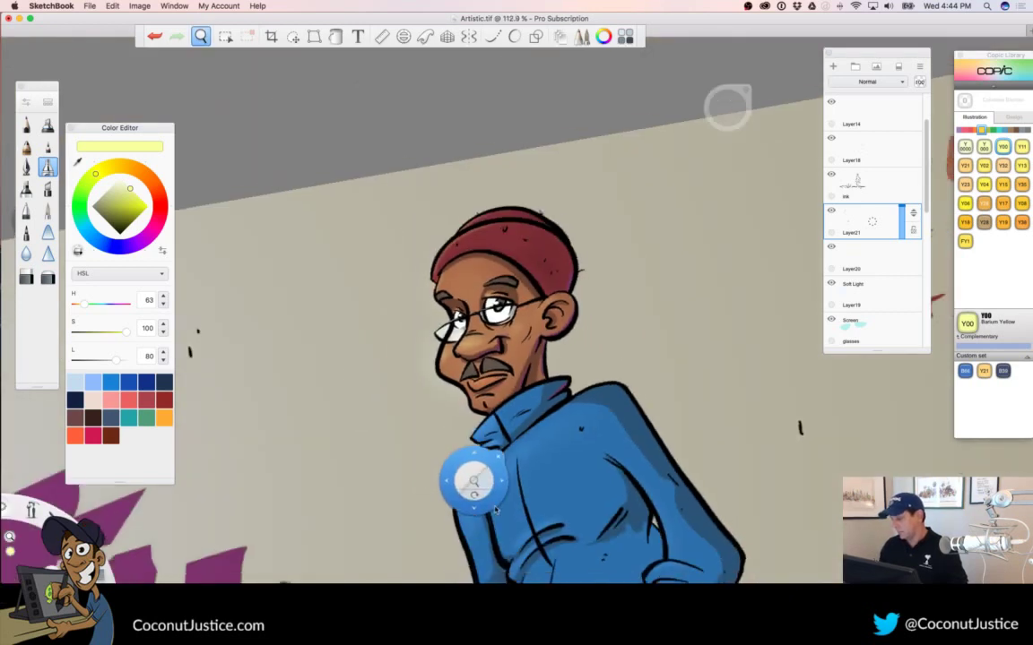
{"action": "mouse_move", "coordinate": [502, 496]}
{"action": "left_mouse_down"}
{"action": "mouse_move", "coordinate": [514, 415]}
{"action": "mouse_move", "coordinate": [450, 407]}
{"action": "mouse_move", "coordinate": [456, 423]}
{"action": "left_mouse_up"}
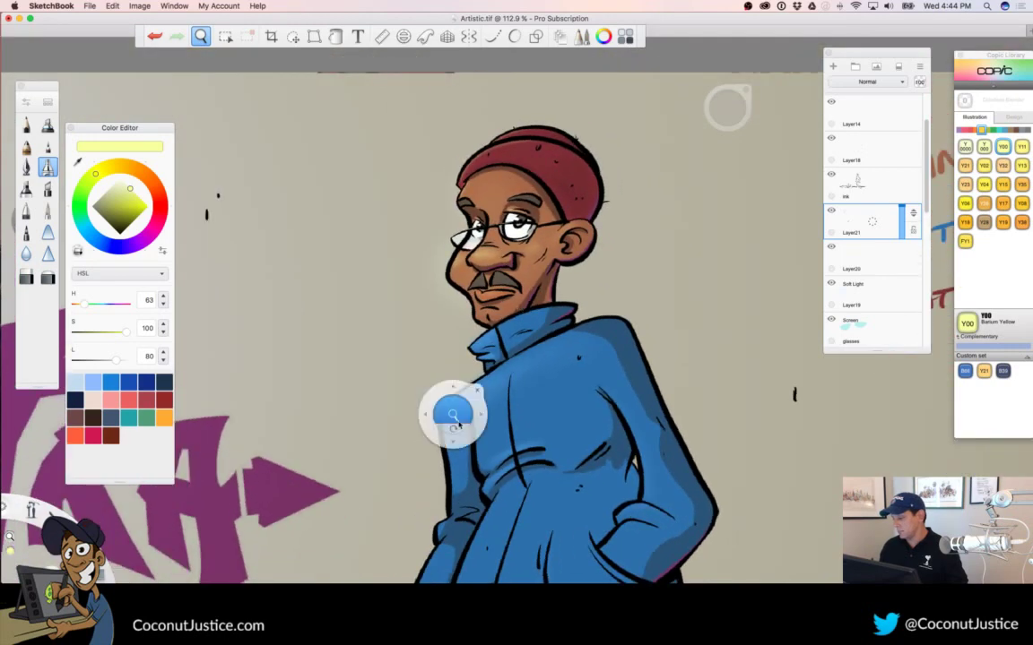
{"action": "left_click_drag", "start_coordinate": [528, 315], "coordinate": [364, 348]}
{"action": "left_click_drag", "start_coordinate": [483, 467], "coordinate": [519, 383]}
Hide the colors layer containing the skin, suit, hat and shoes swatches
{"action": "scroll", "coordinate": [518, 384], "scroll_direction": "up", "scroll_amount": 2}
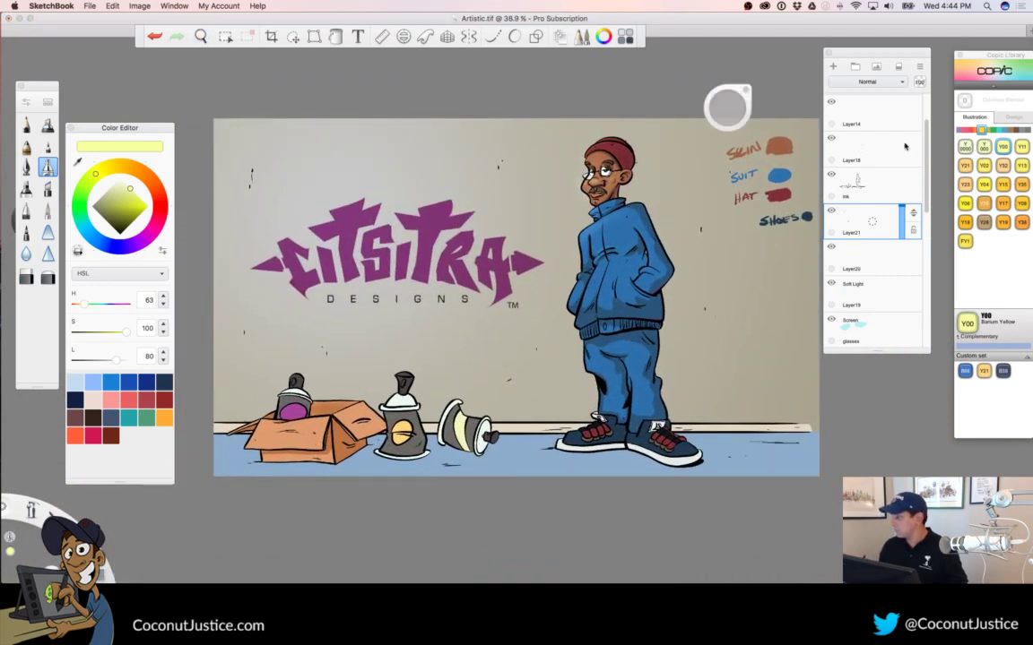
{"action": "scroll", "coordinate": [926, 181], "scroll_direction": "up", "scroll_amount": 3}
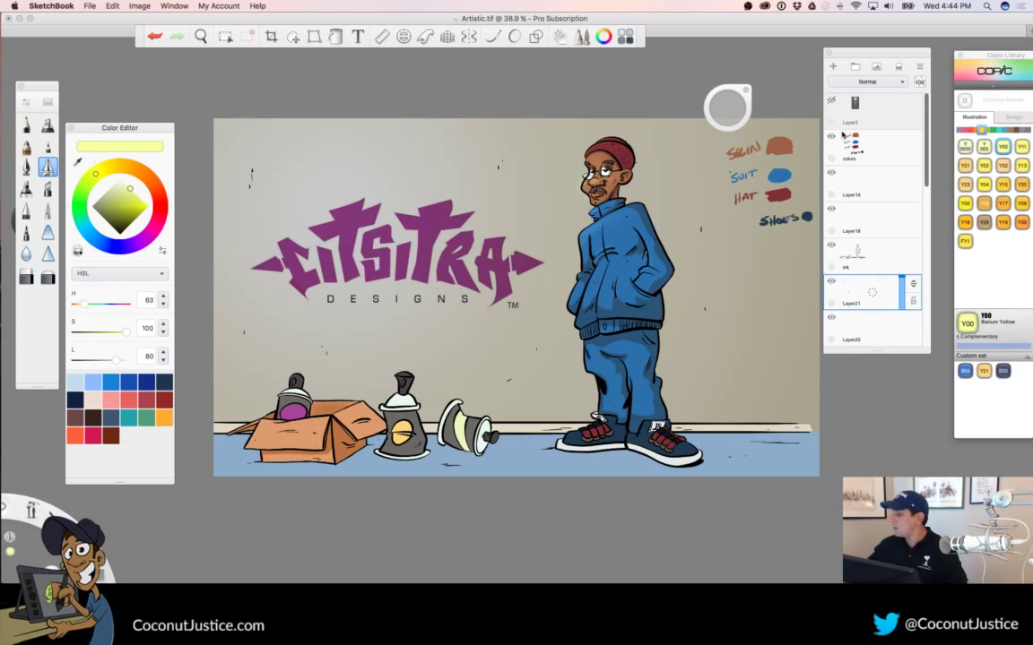
{"action": "left_click", "coordinate": [831, 136]}
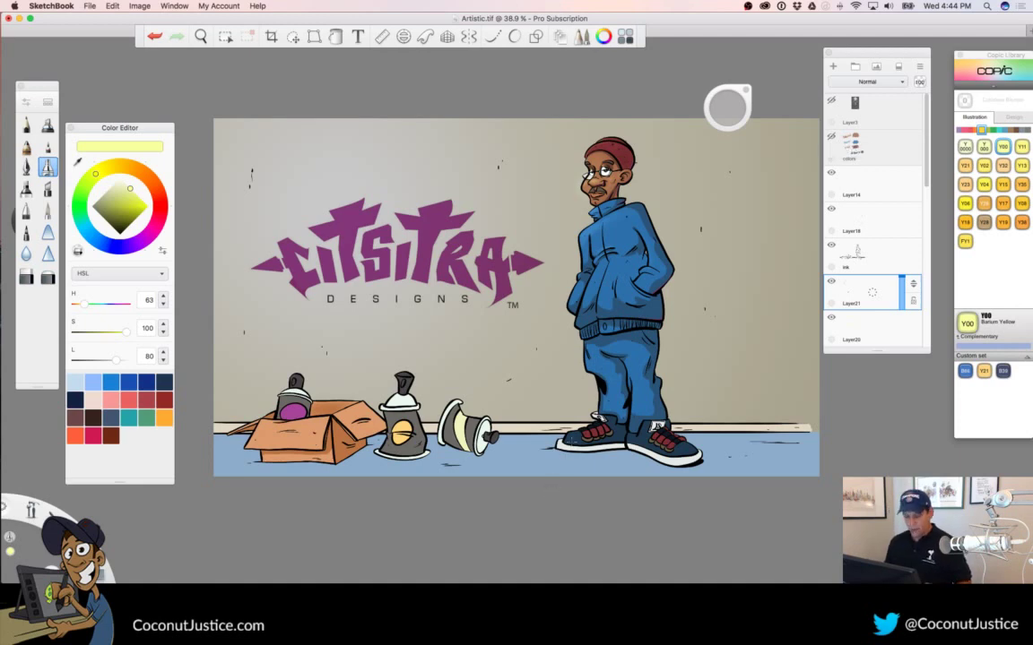
Close the color editor and Copic library, move the layer list and brush puck clear of the artwork, and recenter the illustration
{"action": "key", "text": "space"}
{"action": "left_click_drag", "start_coordinate": [660, 491], "coordinate": [623, 488]}
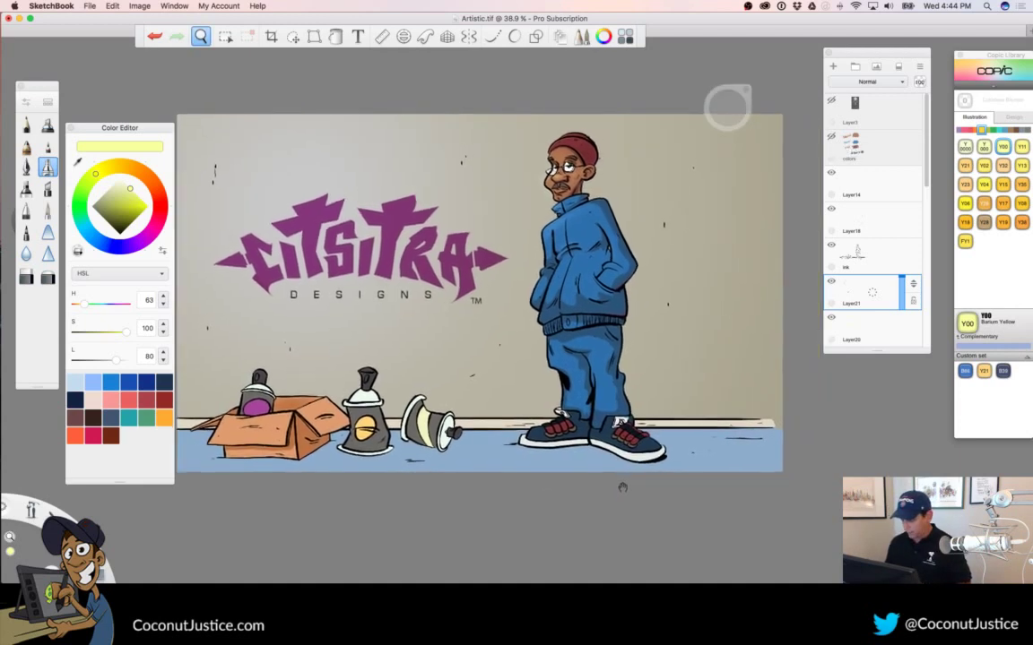
{"action": "left_click", "coordinate": [69, 128]}
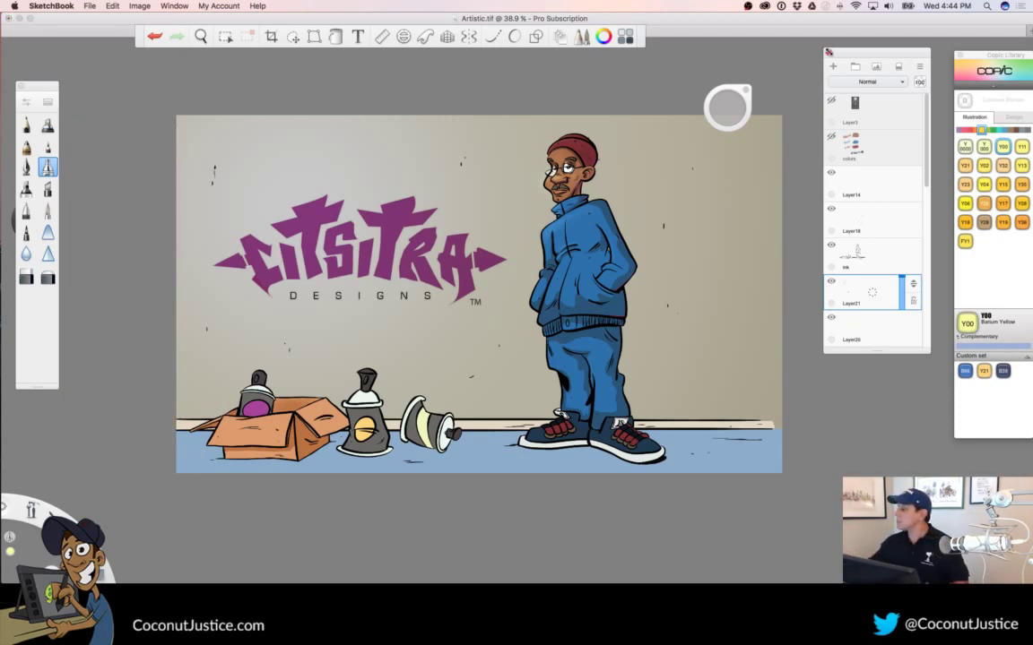
{"action": "left_click", "coordinate": [960, 55]}
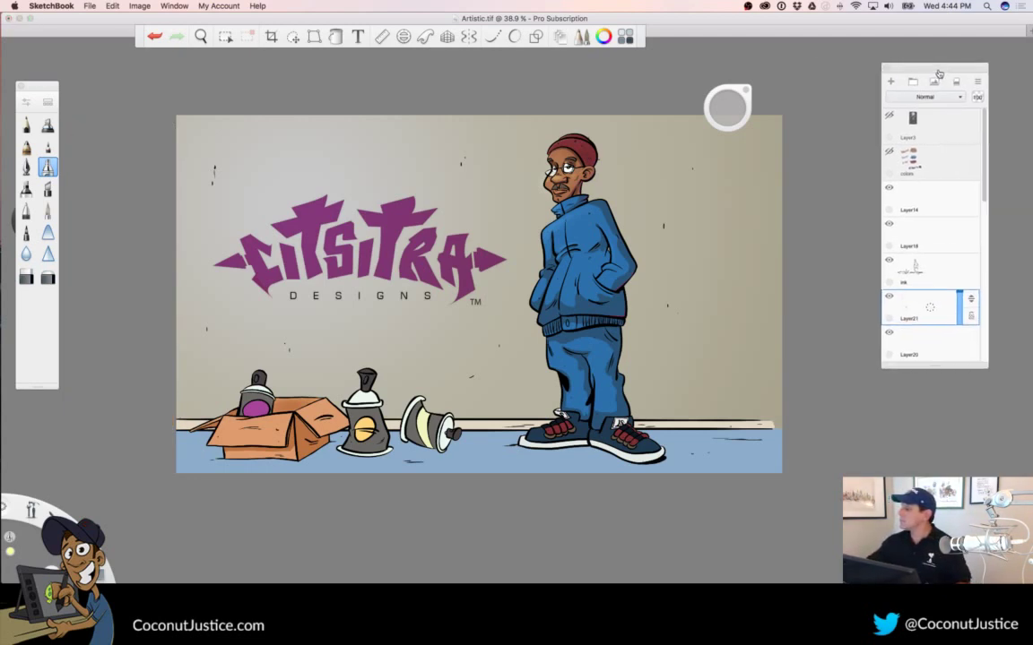
{"action": "left_click_drag", "start_coordinate": [750, 105], "coordinate": [868, 65]}
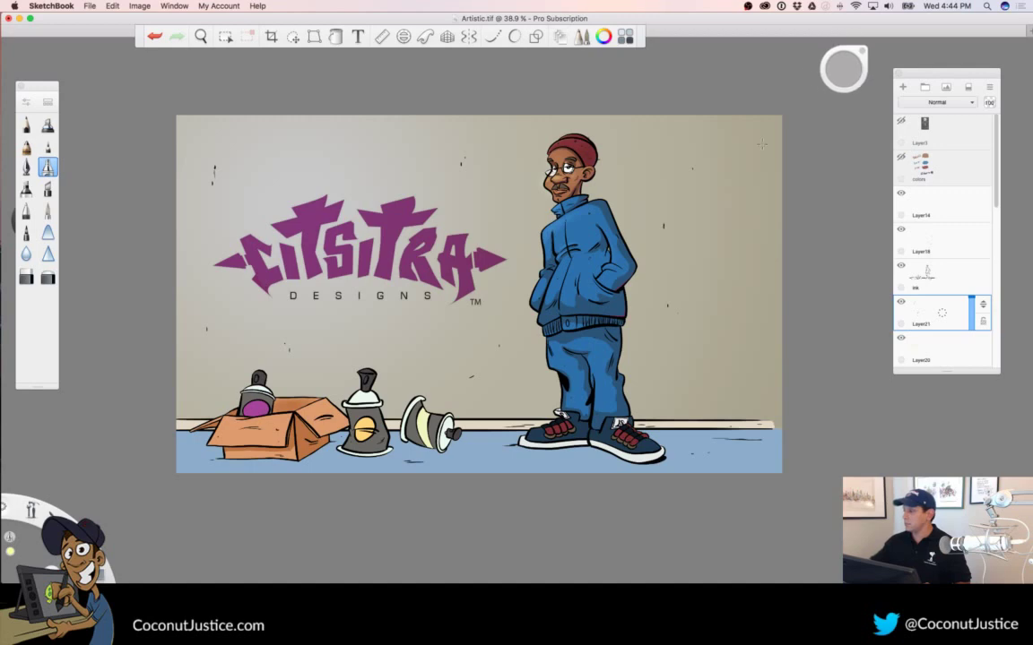
{"action": "key", "text": "space"}
{"action": "left_click_drag", "start_coordinate": [530, 308], "coordinate": [562, 293]}
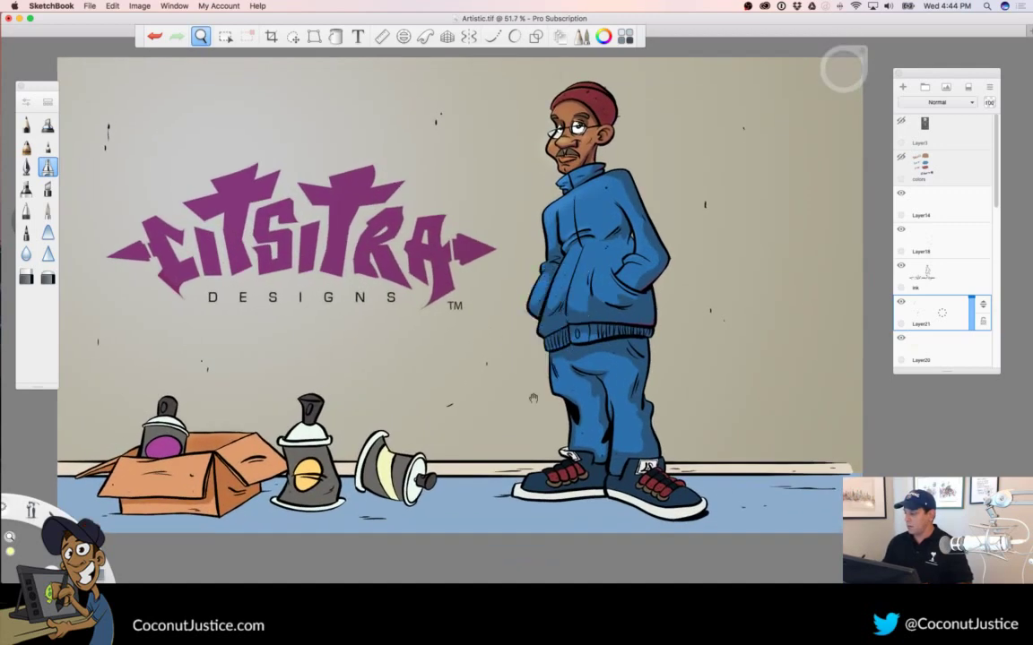
{"action": "left_click_drag", "start_coordinate": [532, 396], "coordinate": [570, 400]}
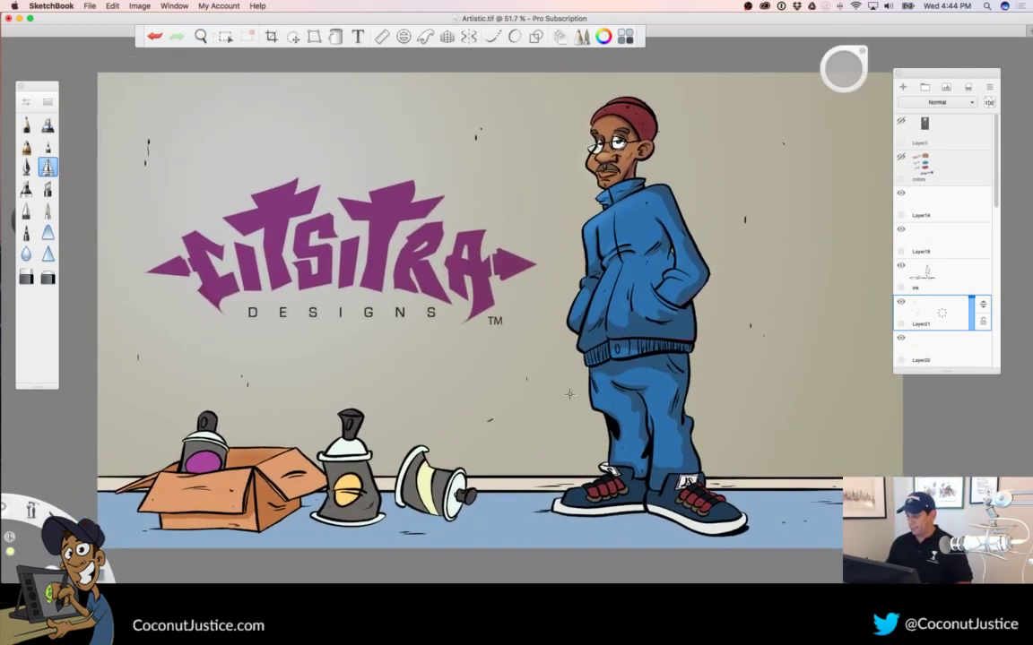